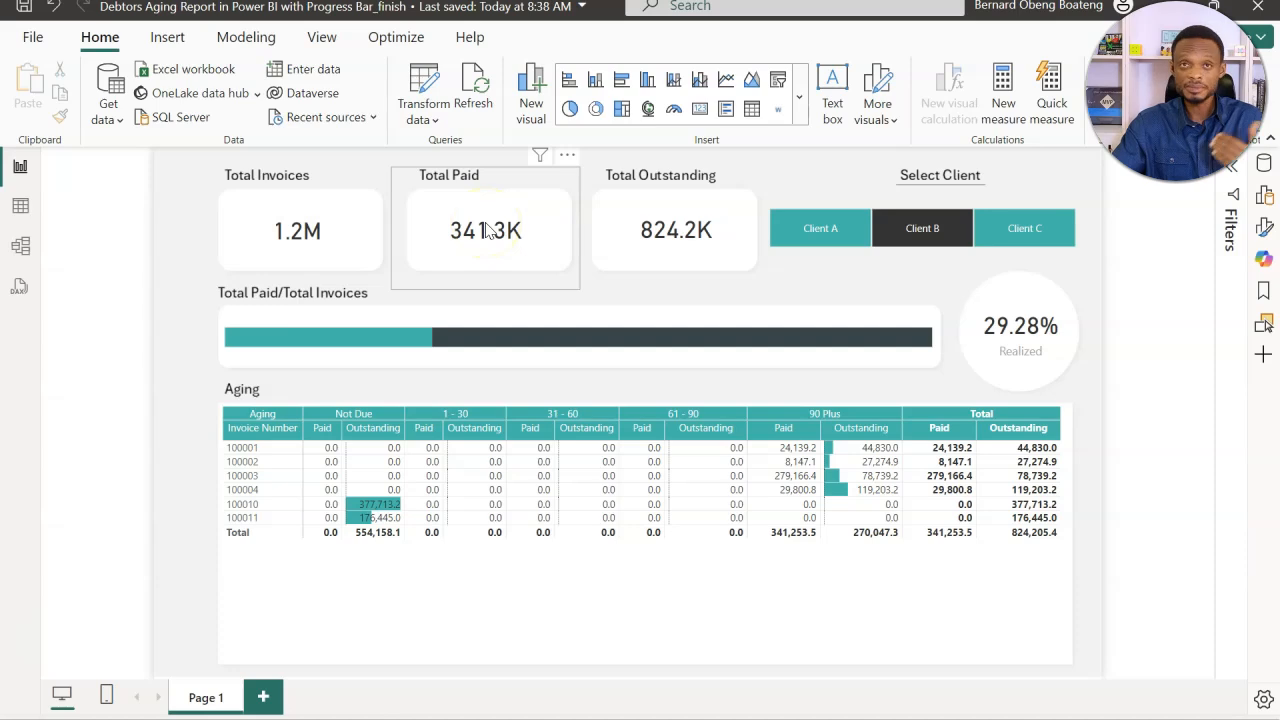
Compare the finished debtors aging report across clients by filtering it to Client C, Client A, Client B and Client C again.
click(638, 236)
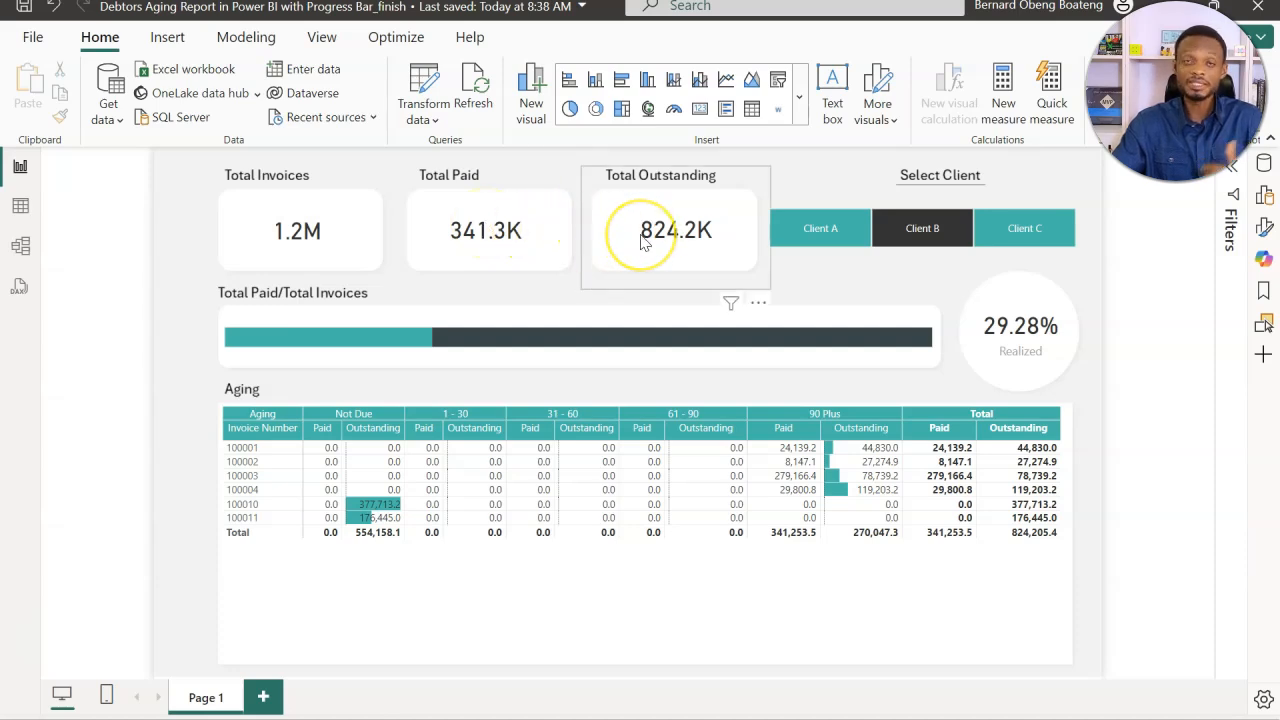
click(837, 235)
click(899, 235)
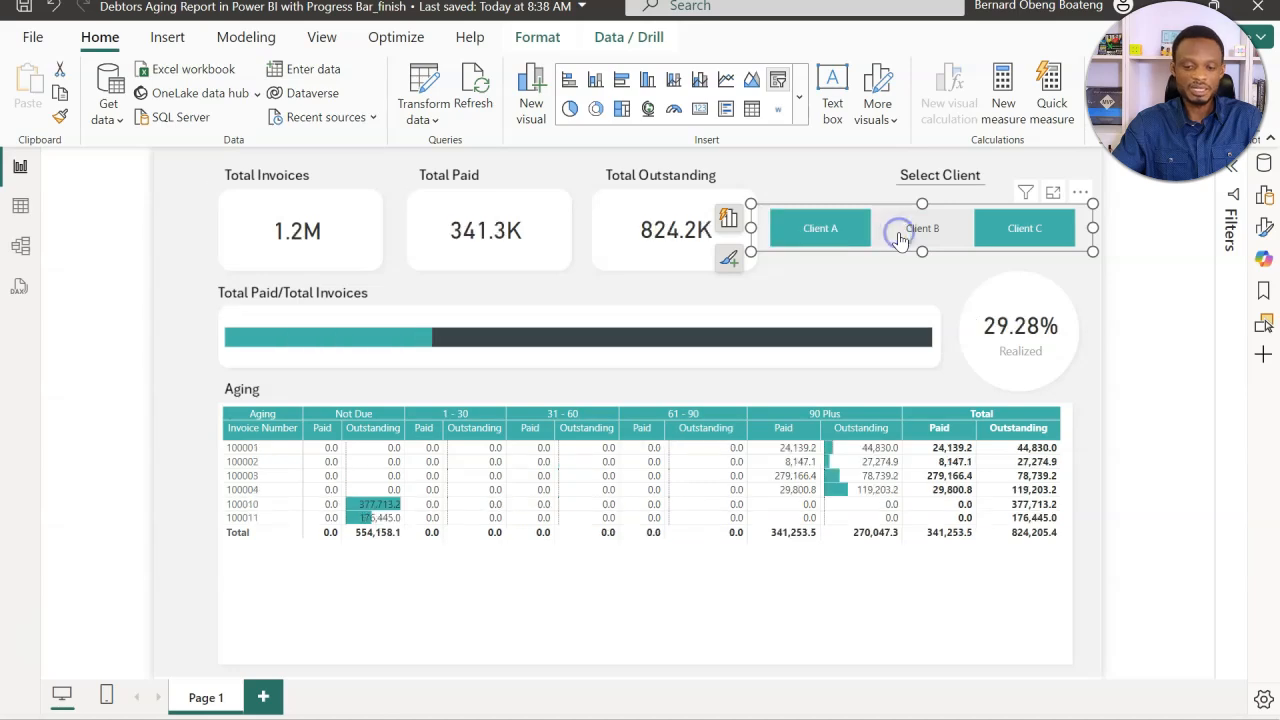
click(992, 246)
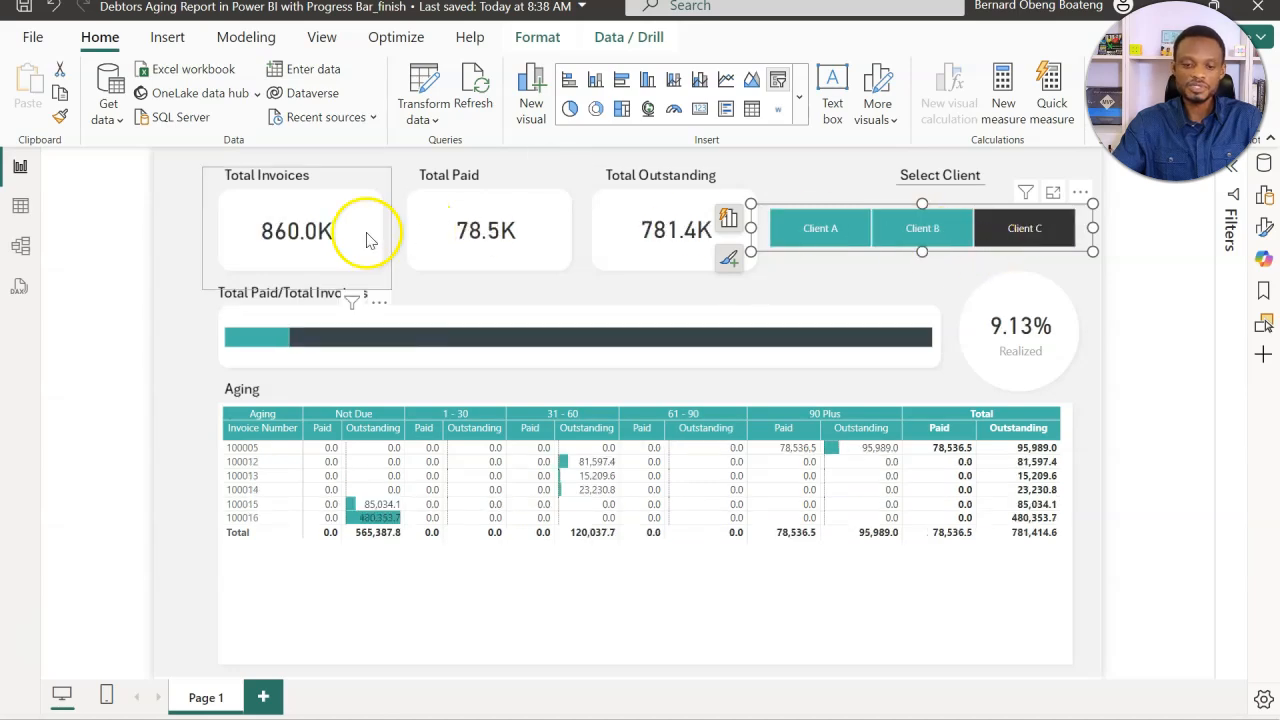
click(802, 237)
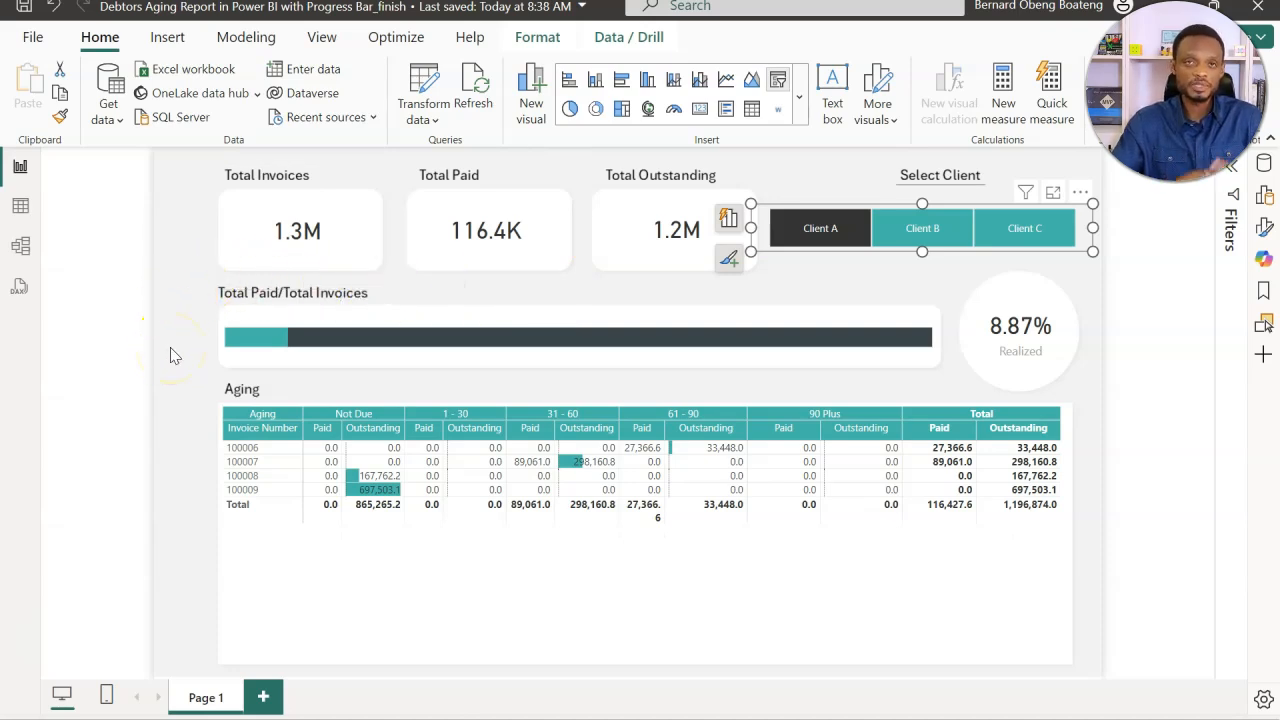
click(910, 230)
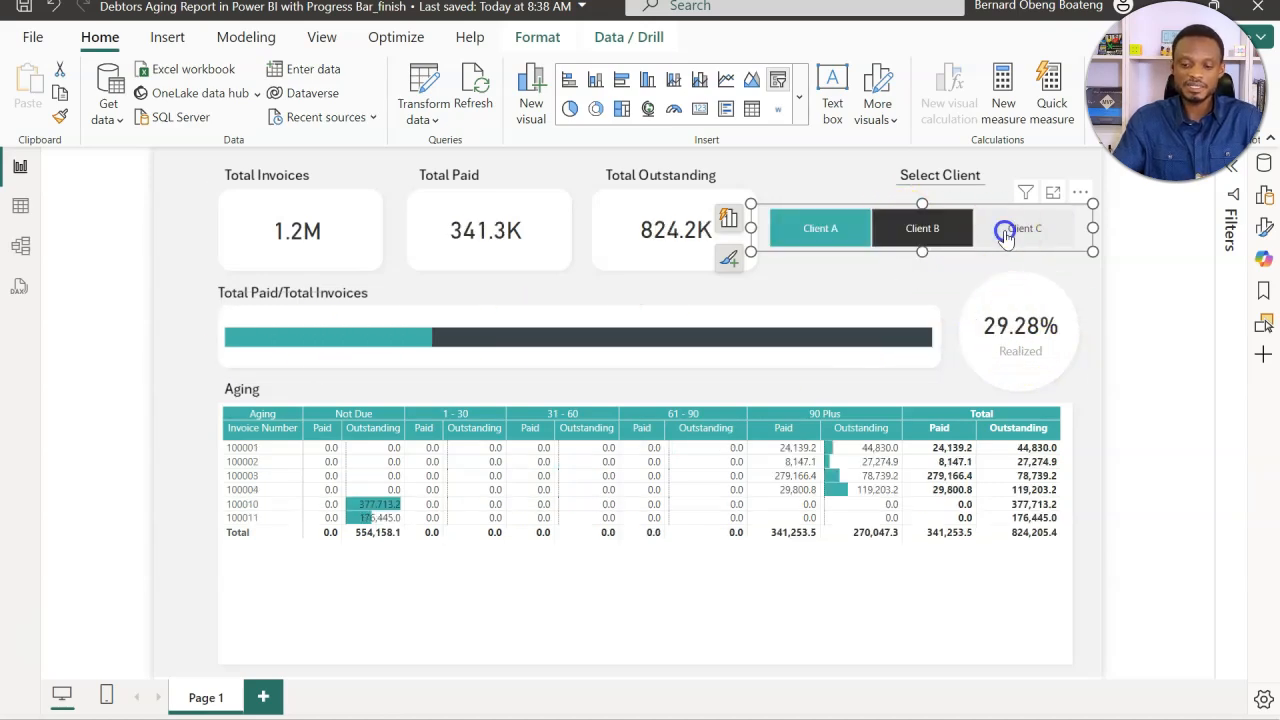
click(1001, 236)
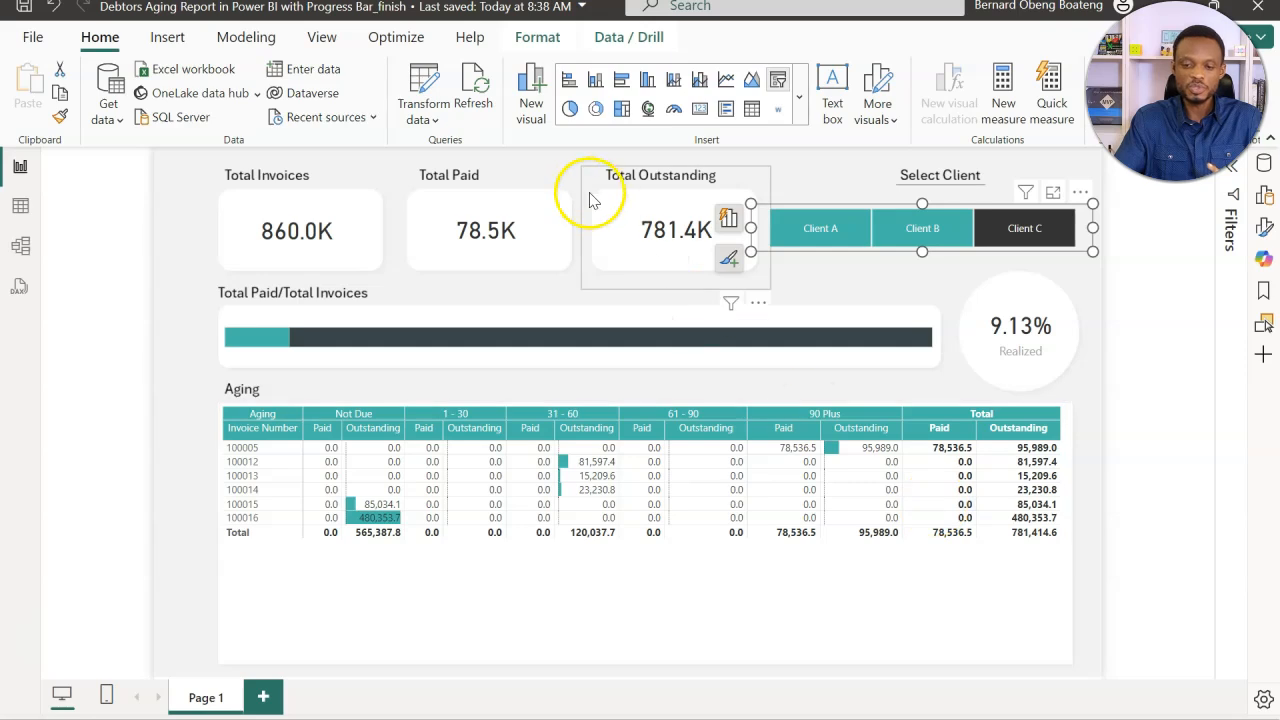
Filter the finished report to Client A and Client B, and clear the client selection to view all clients together.
click(821, 246)
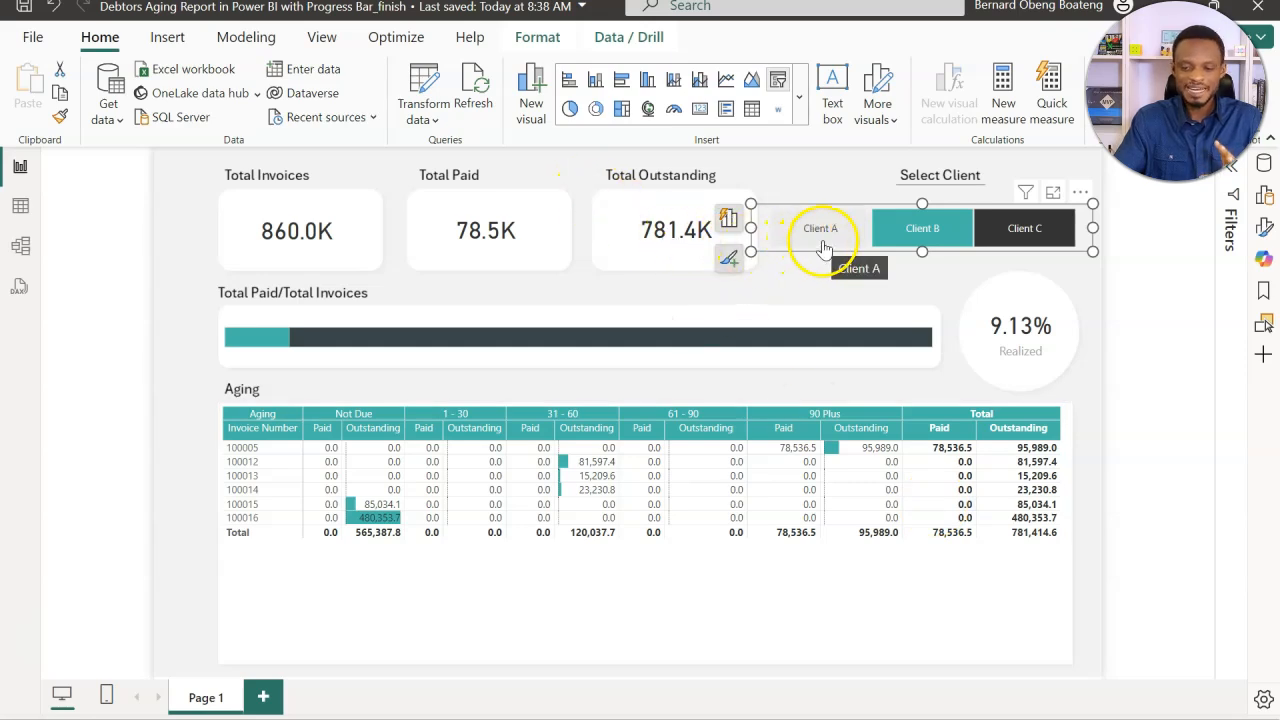
click(820, 240)
click(917, 240)
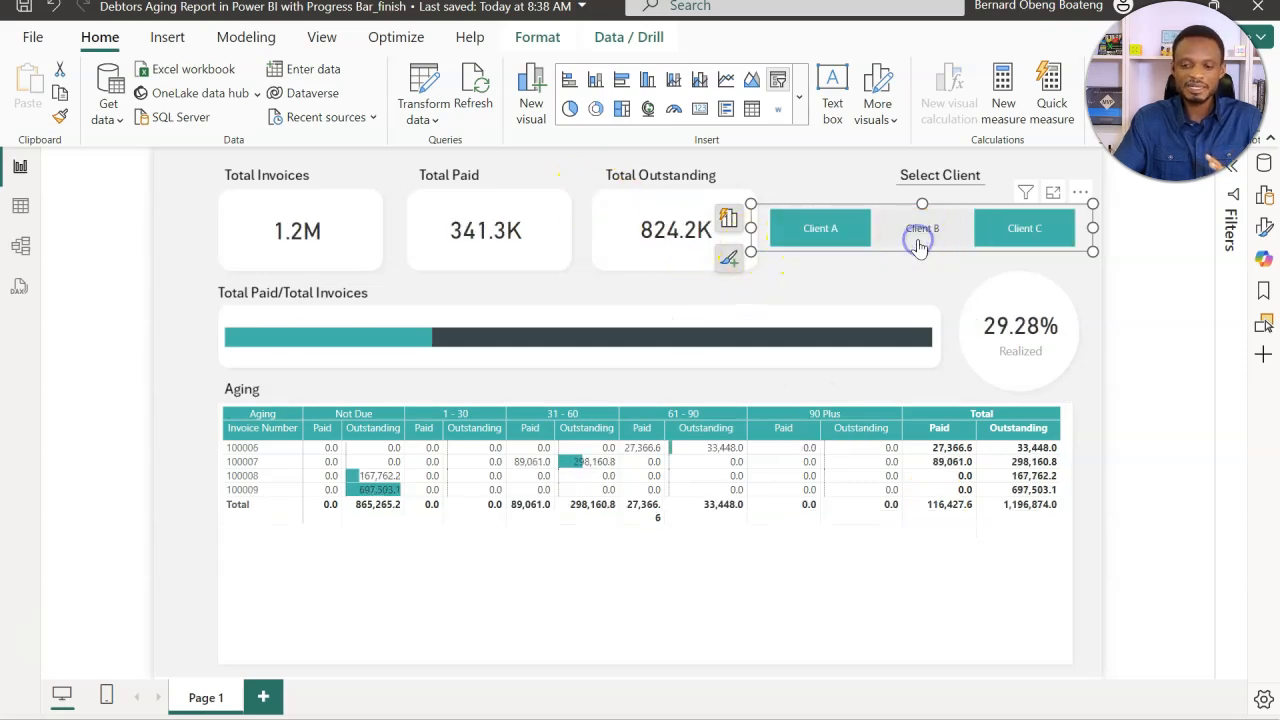
click(919, 247)
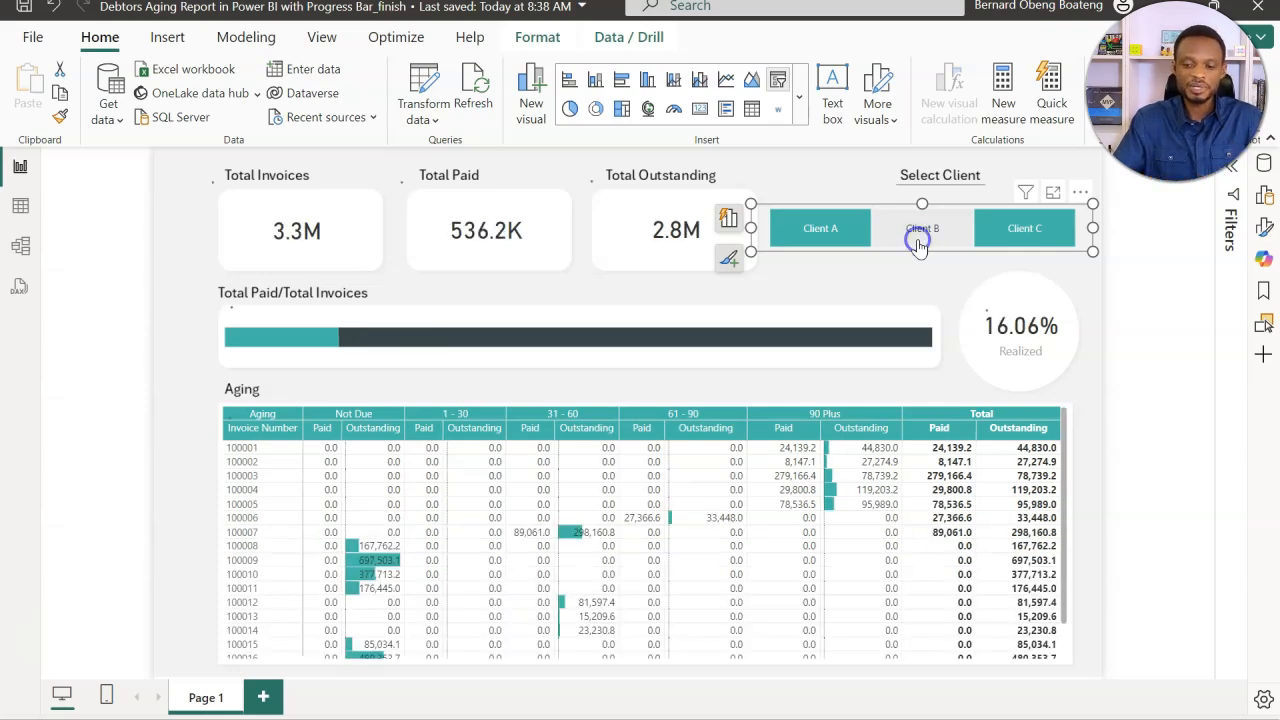
click(919, 247)
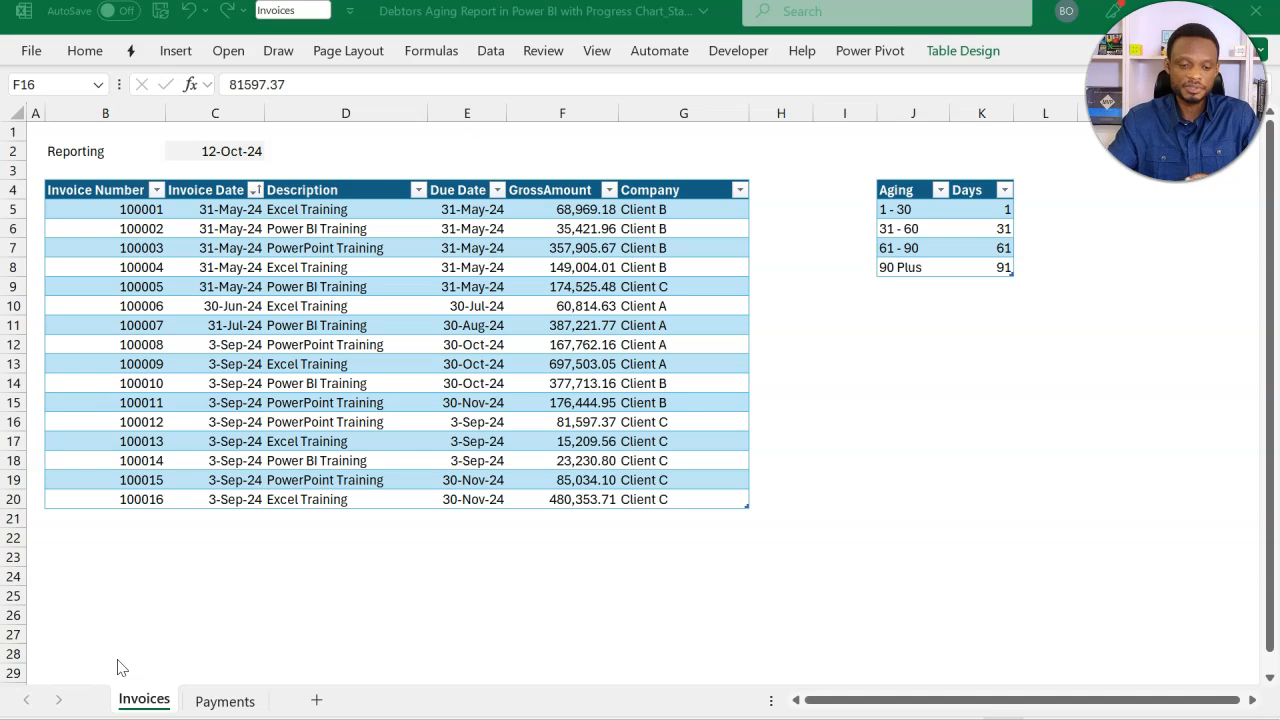
In the Excel source workbook, examine the invoice table's number, date, description, due date, gross amount and company columns, and its table name.
click(214, 385)
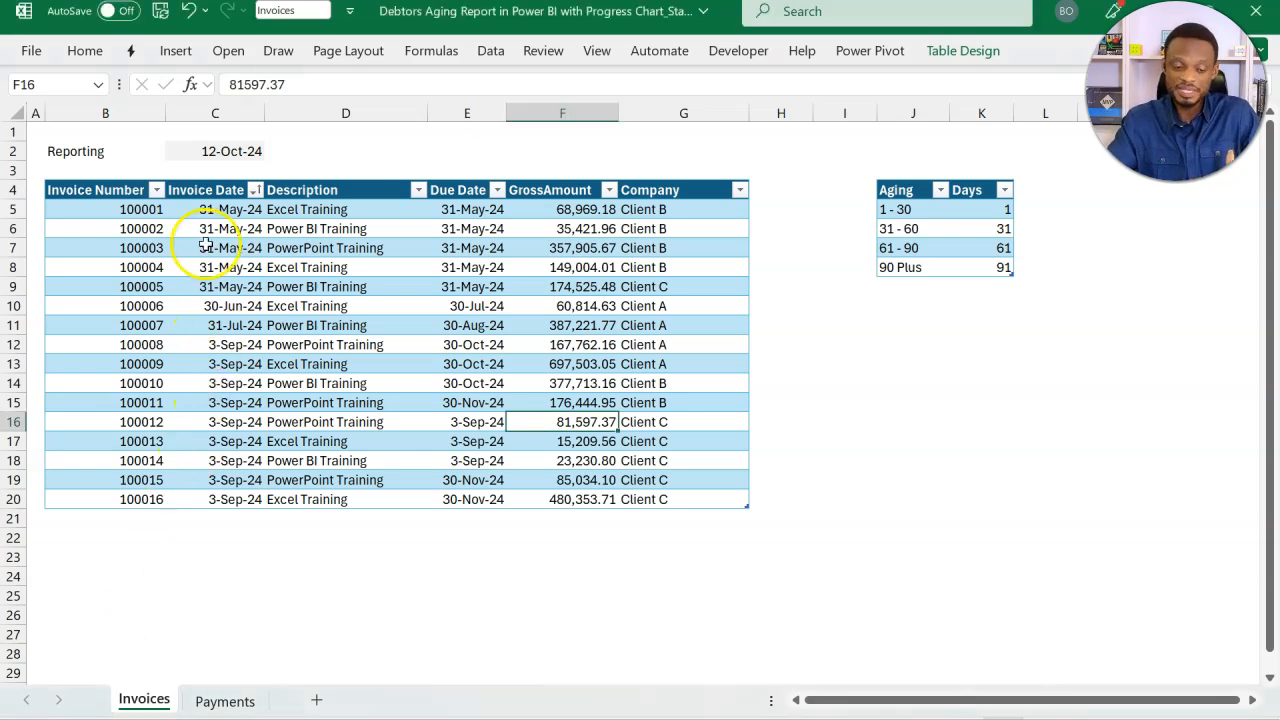
drag(104, 210, 108, 290)
drag(210, 226, 210, 328)
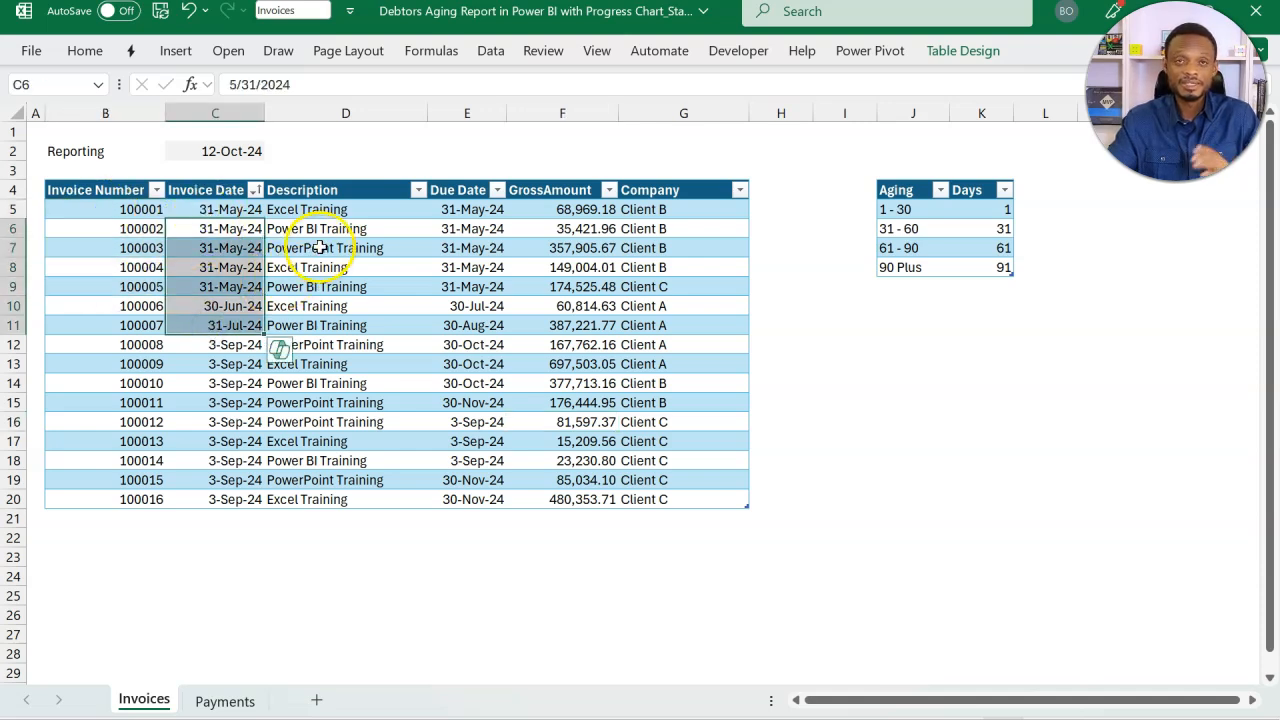
drag(316, 248, 330, 383)
drag(470, 209, 472, 344)
click(560, 287)
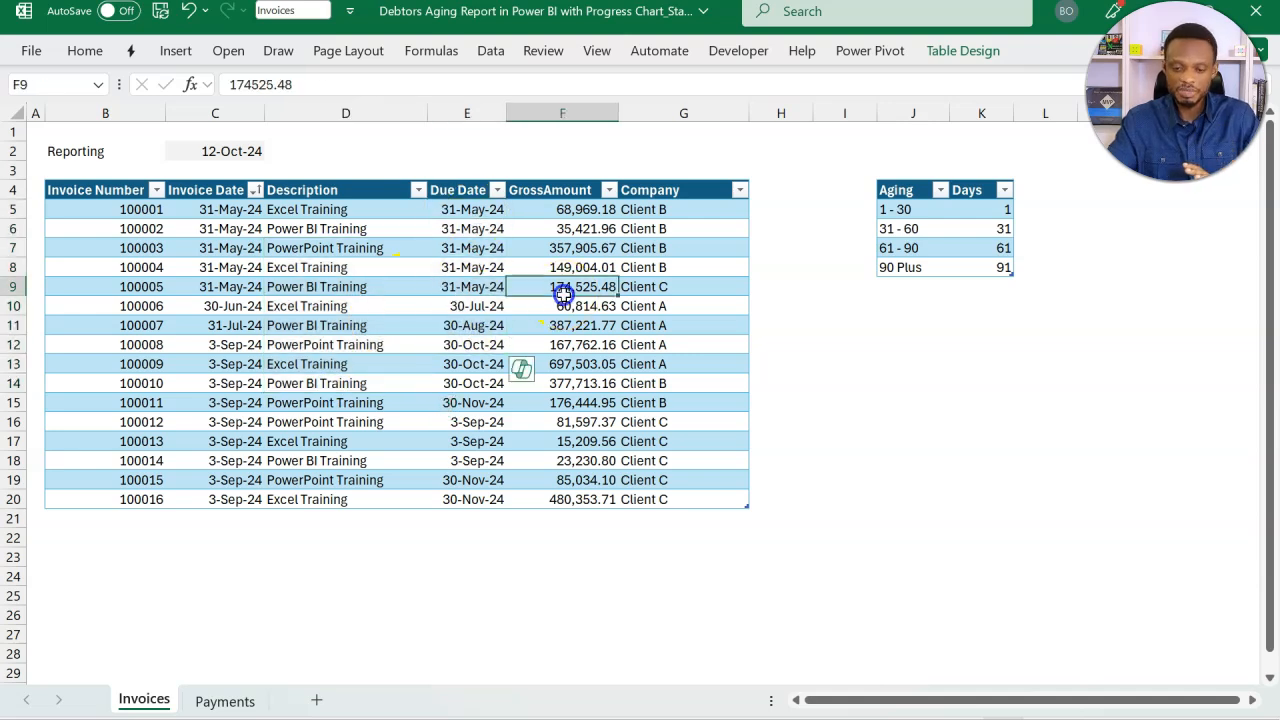
click(735, 287)
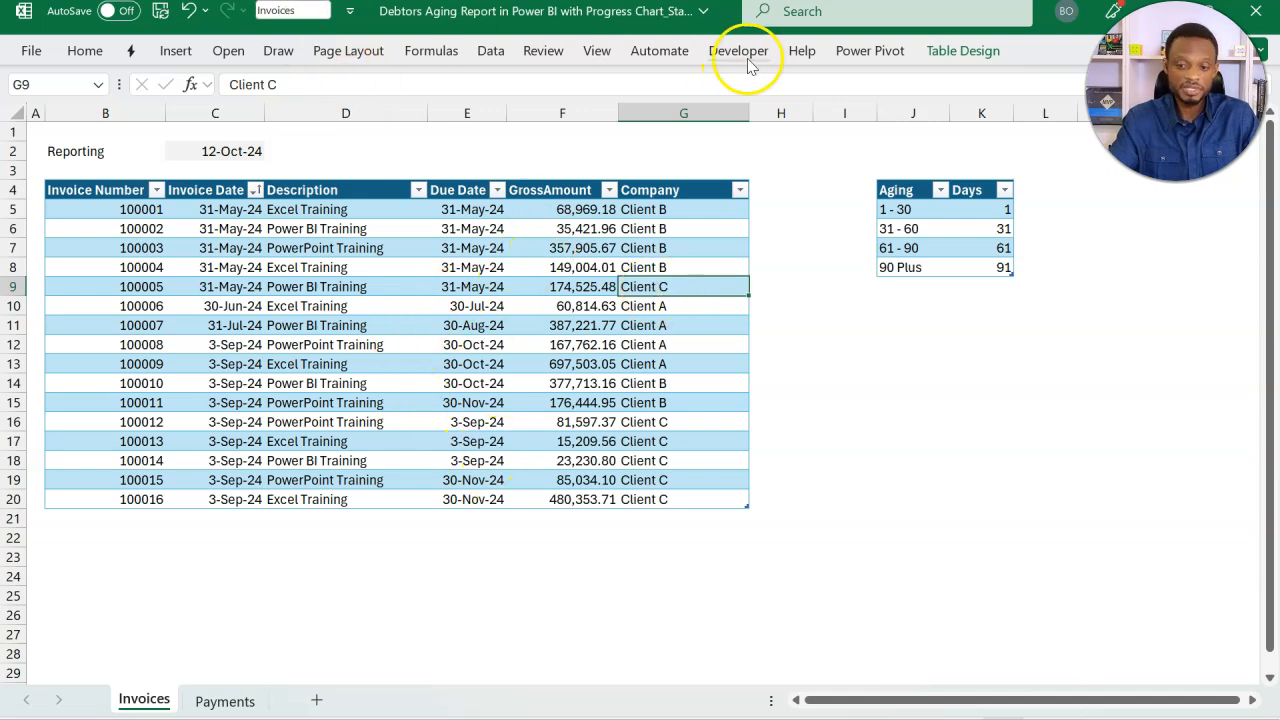
click(945, 50)
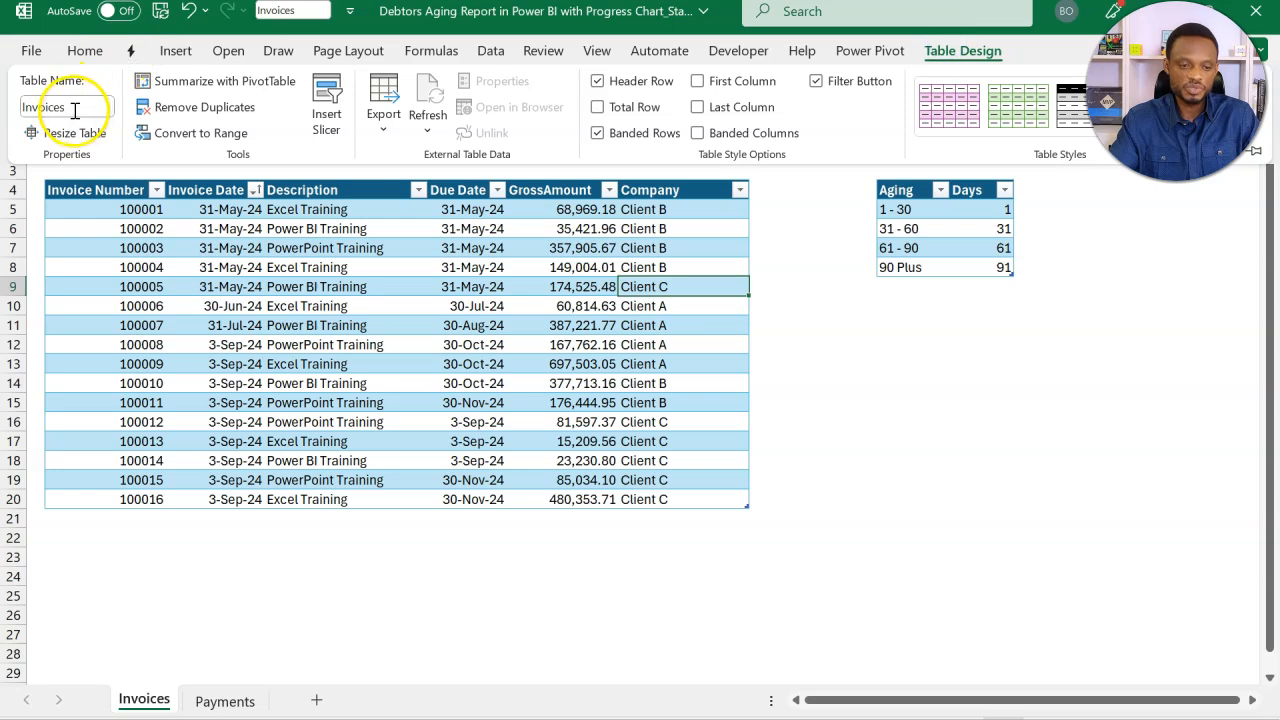
click(193, 279)
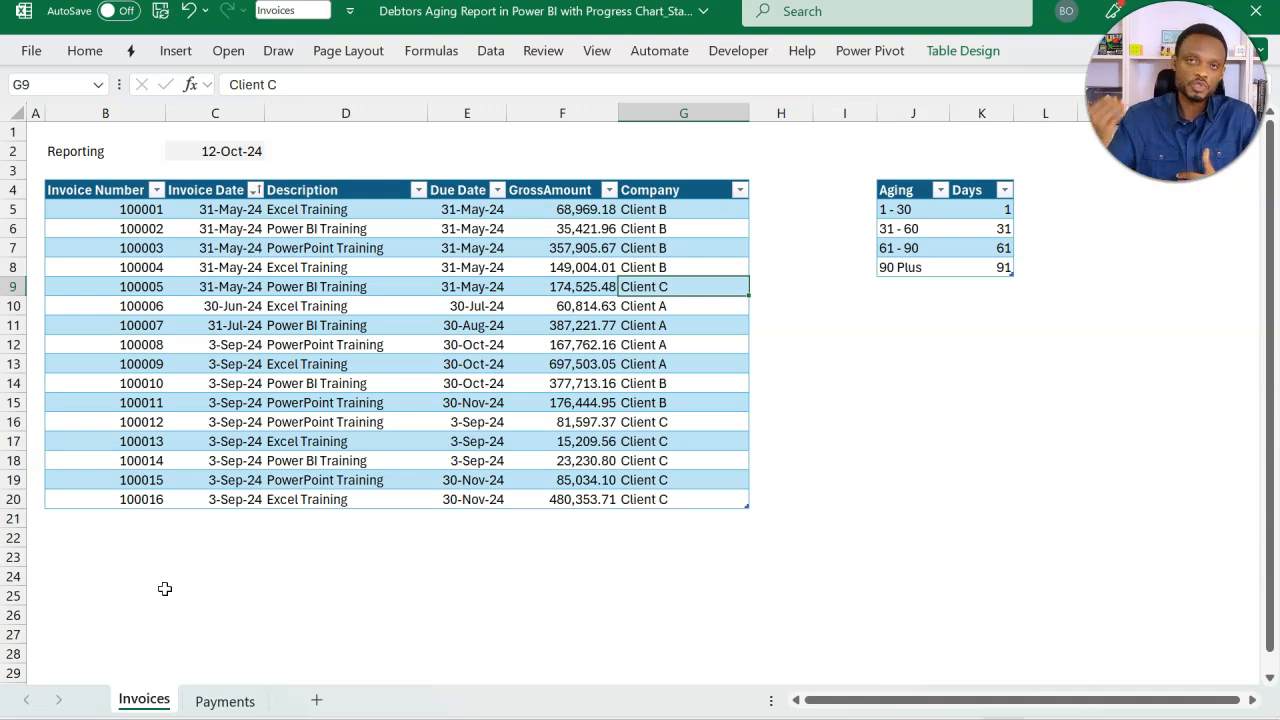
Examine the aging bucket table beside the invoices and the reporting date cell above them.
click(308, 365)
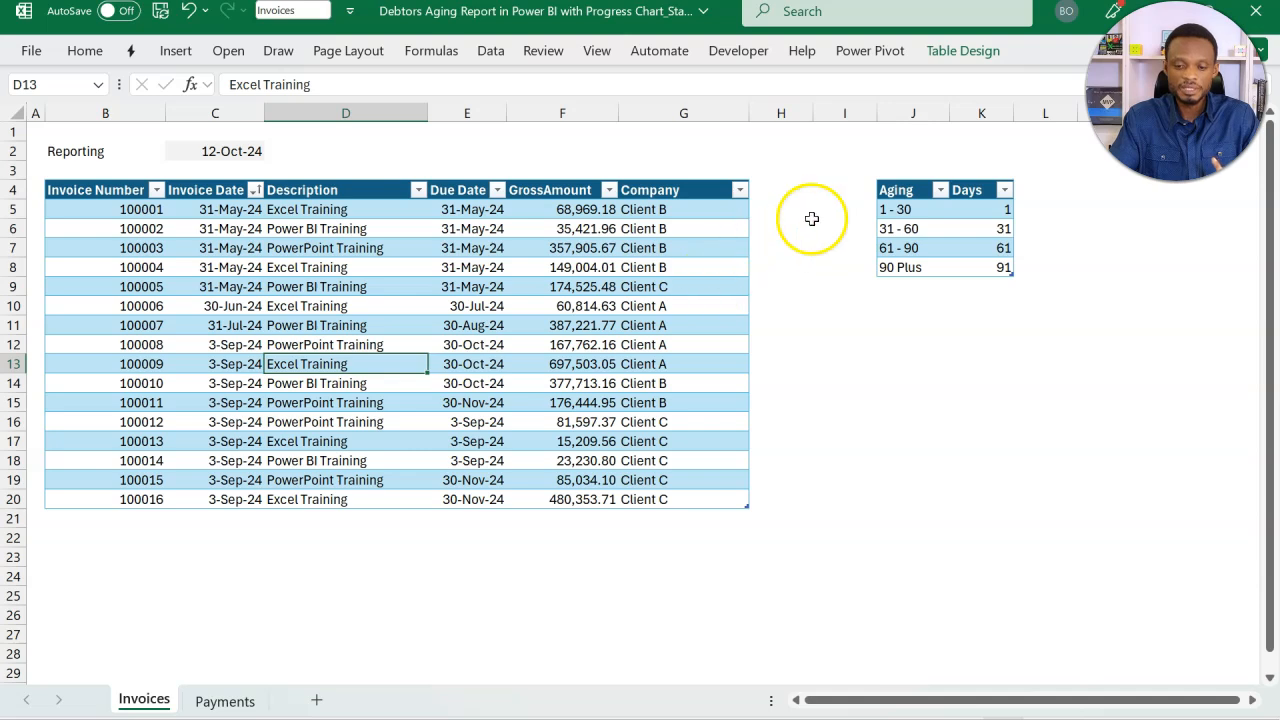
click(910, 229)
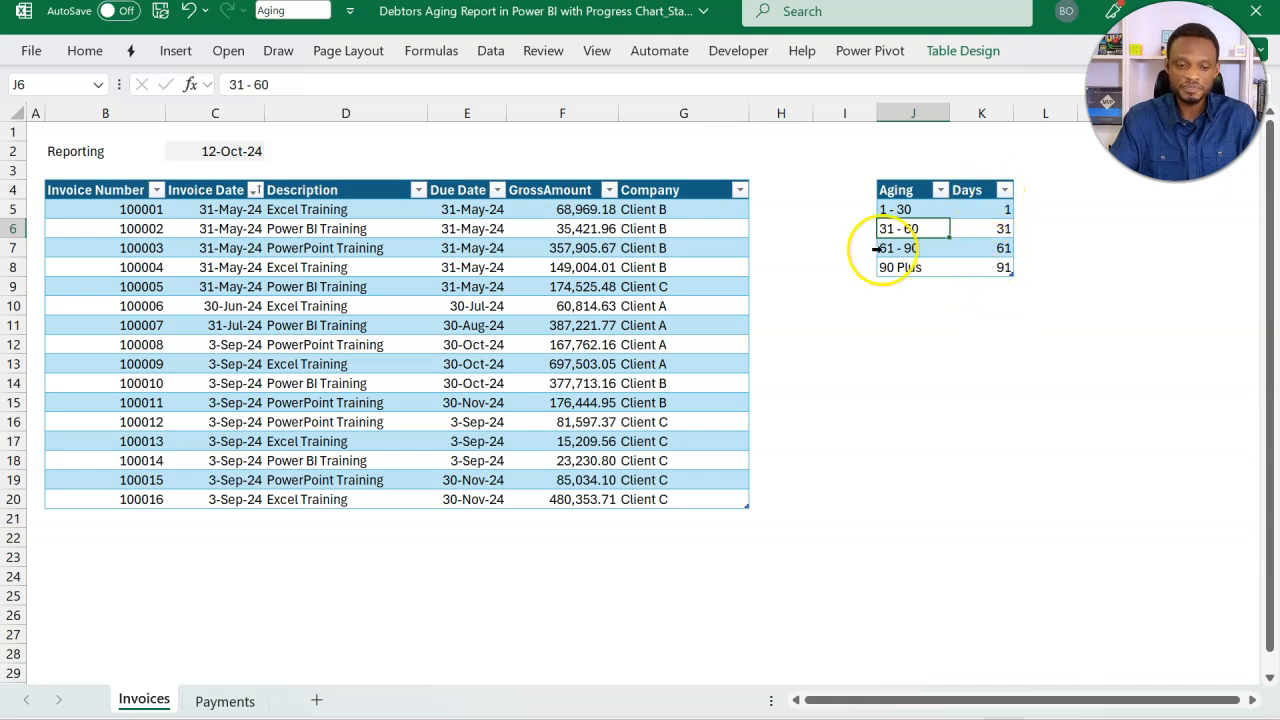
click(600, 305)
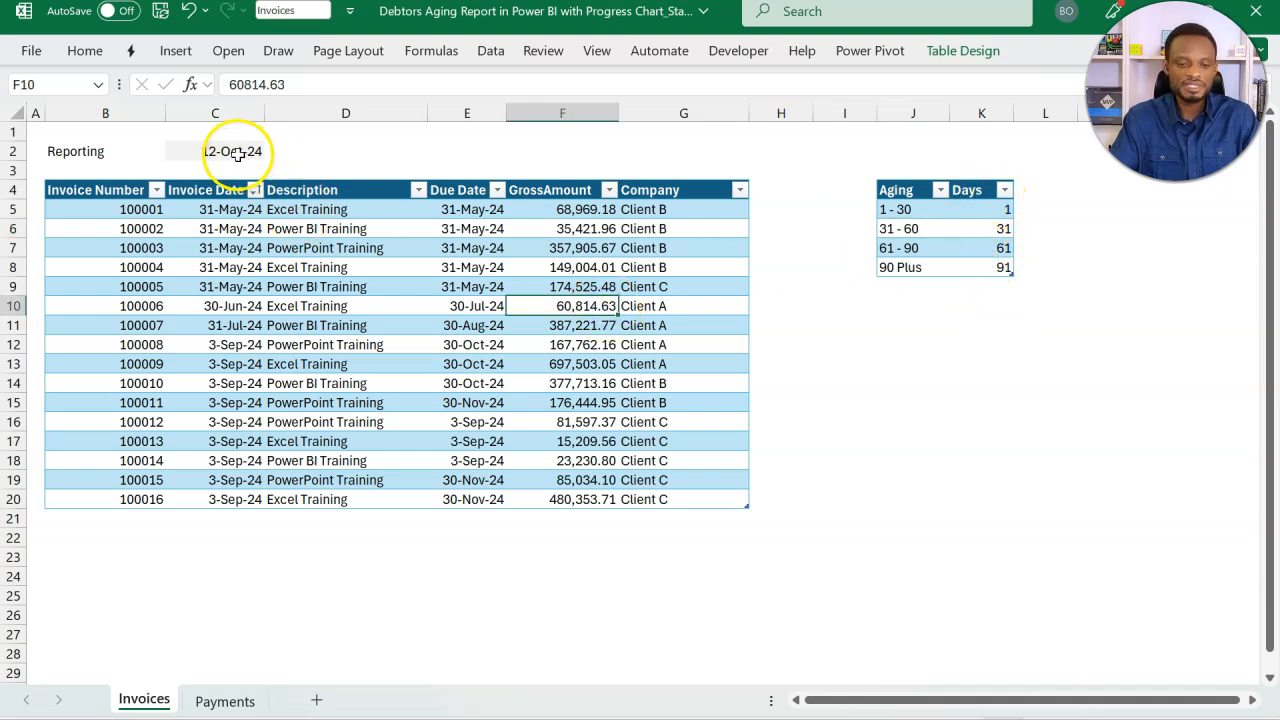
click(190, 151)
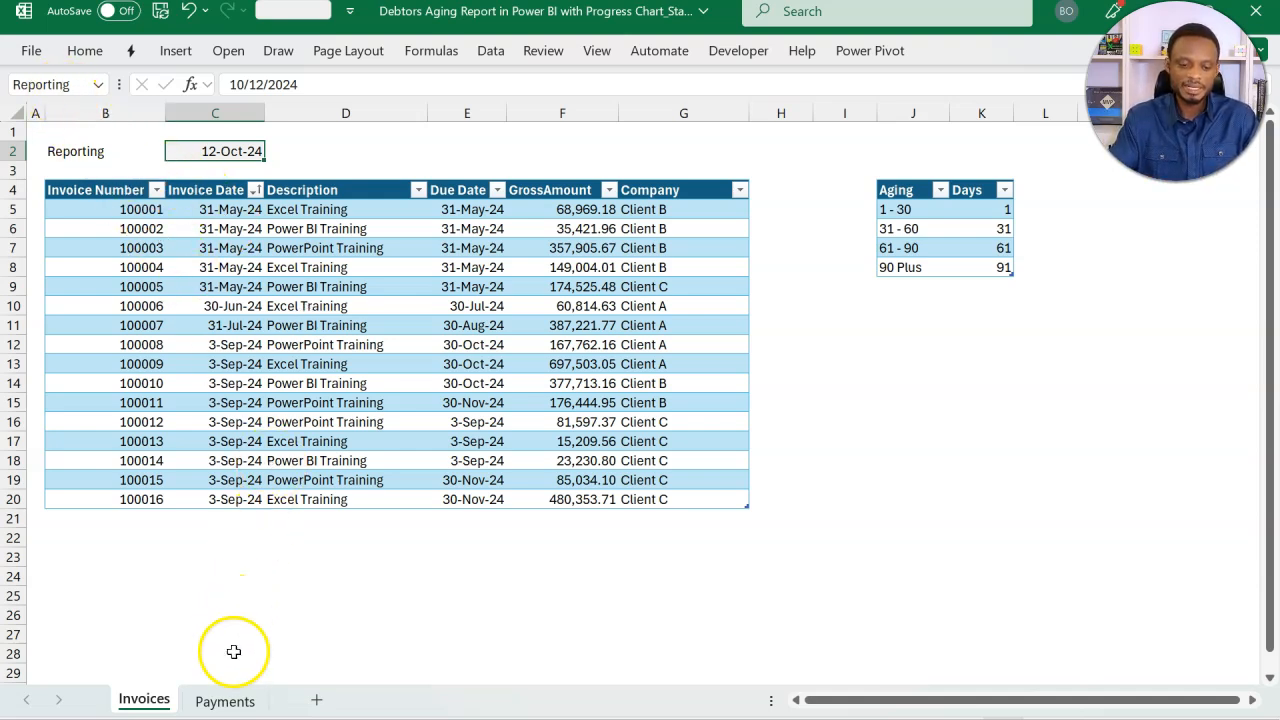
Examine the invoice numbers and gross amounts in the table on the Payments sheet.
click(227, 700)
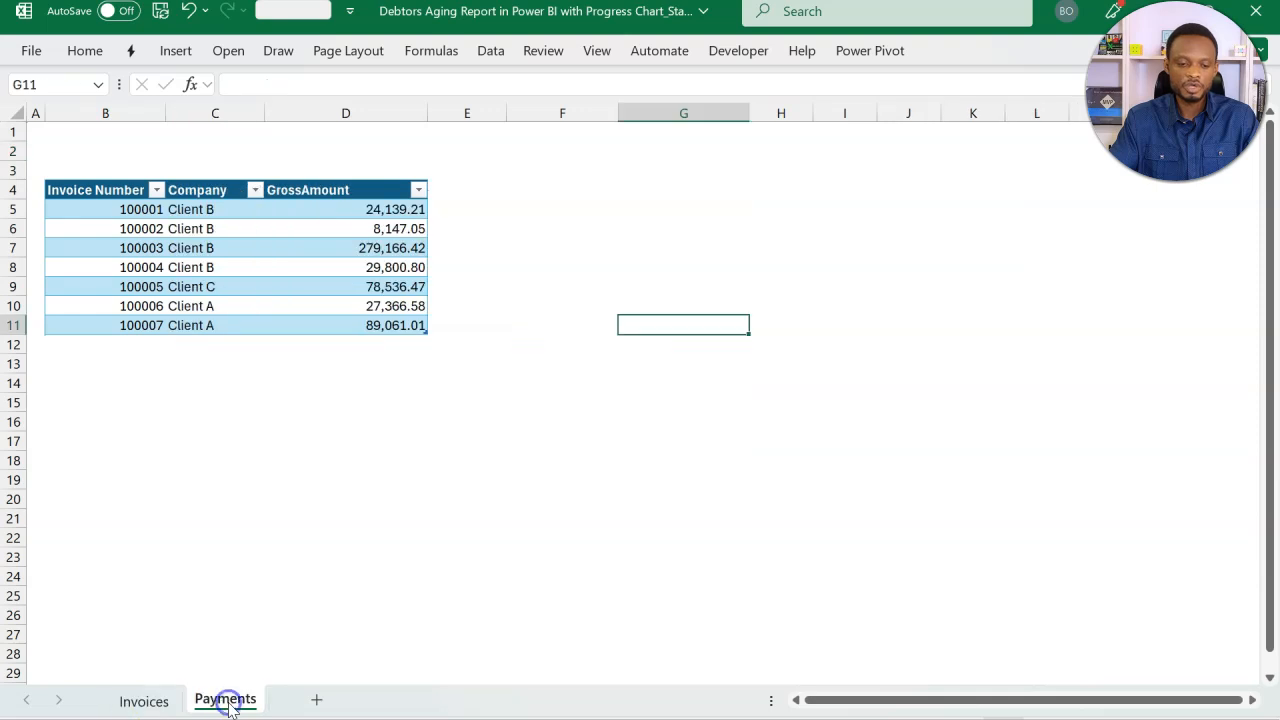
click(272, 290)
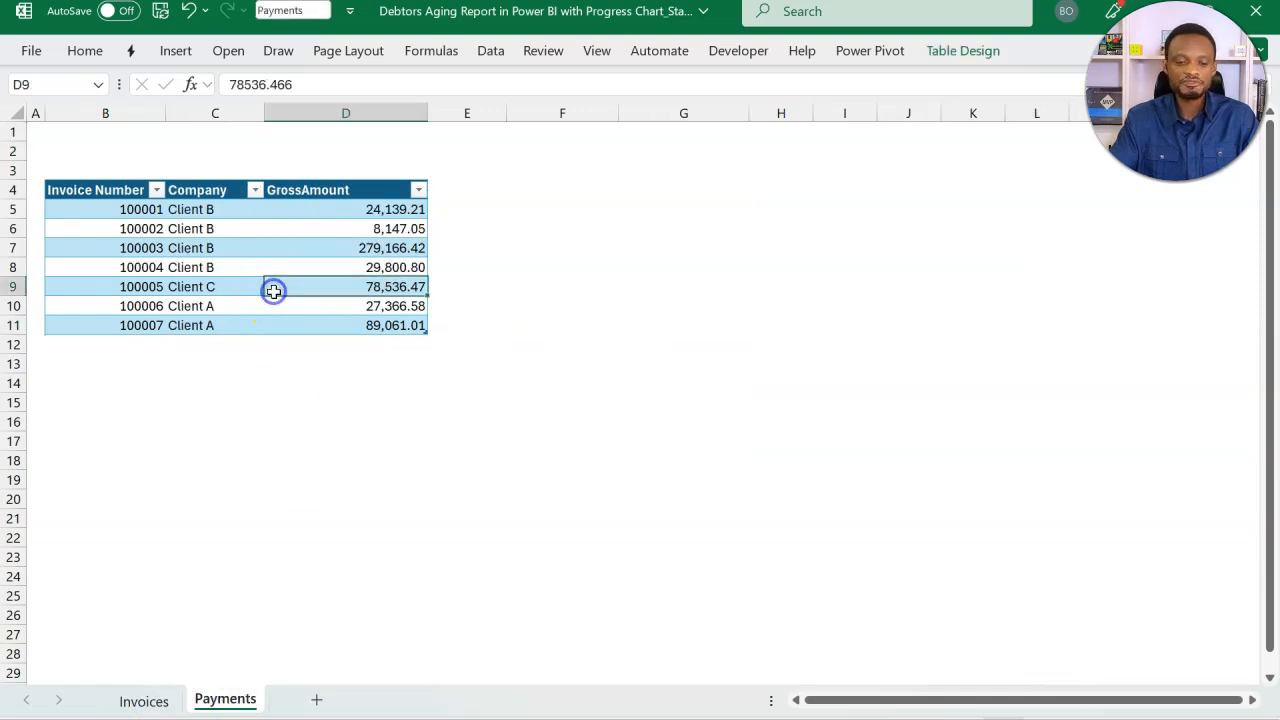
click(148, 213)
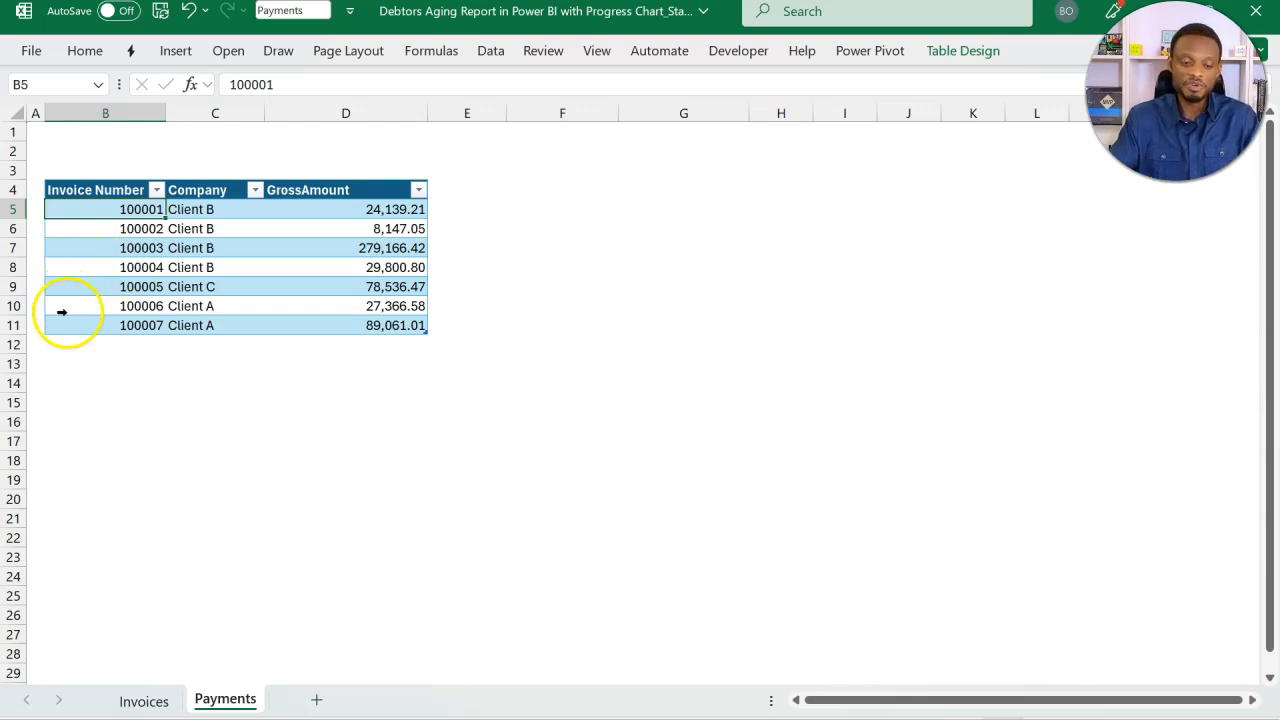
click(350, 268)
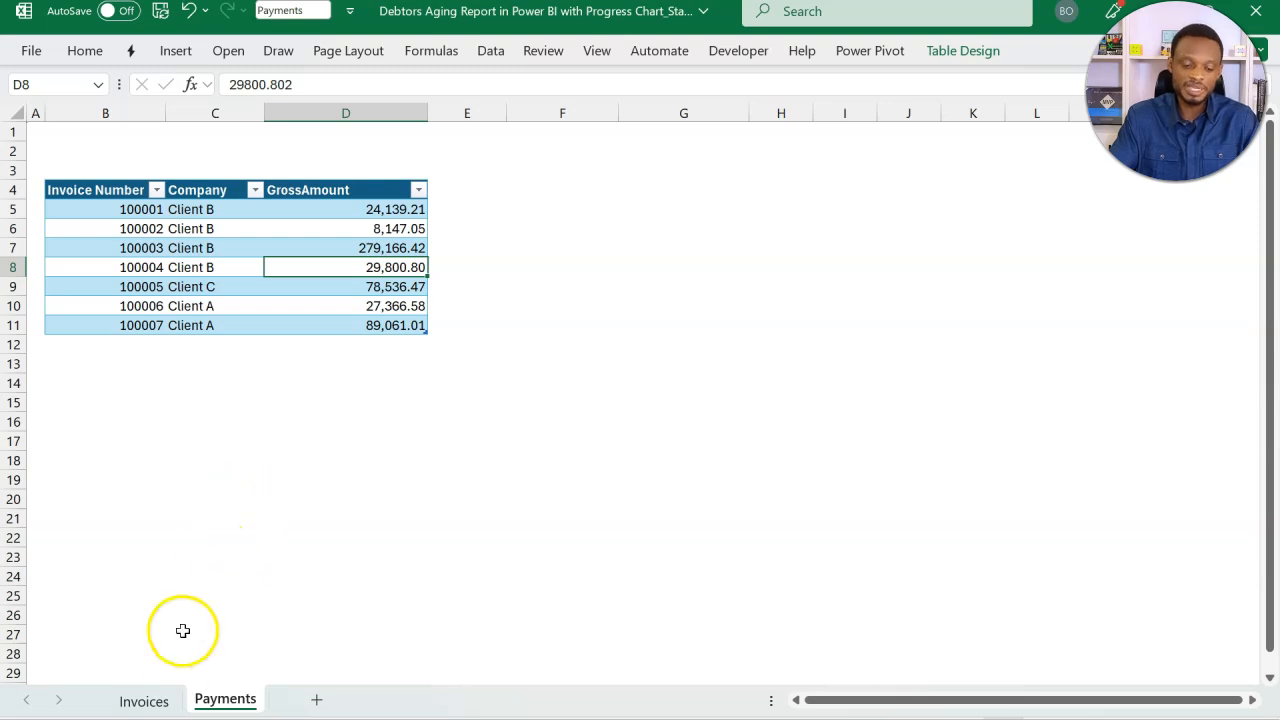
Review the source data once more: the invoice and aging tables, the Payments sheet and the reporting date cell.
click(160, 700)
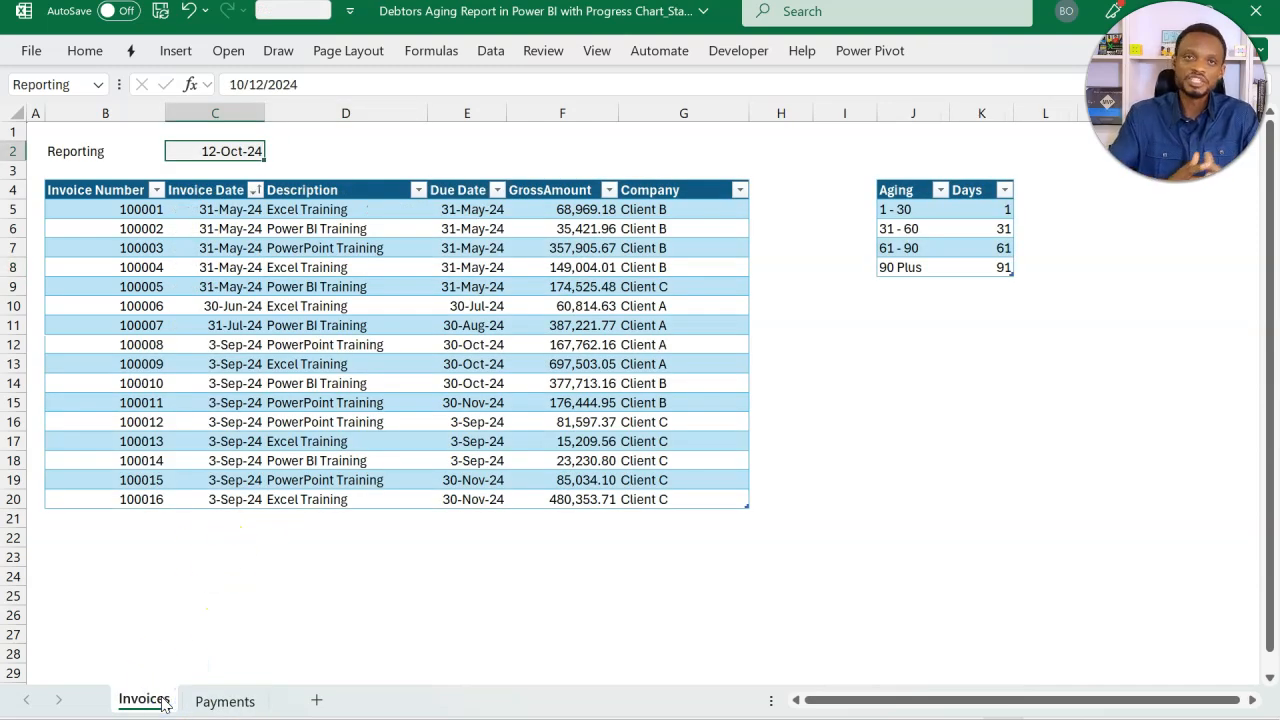
click(397, 400)
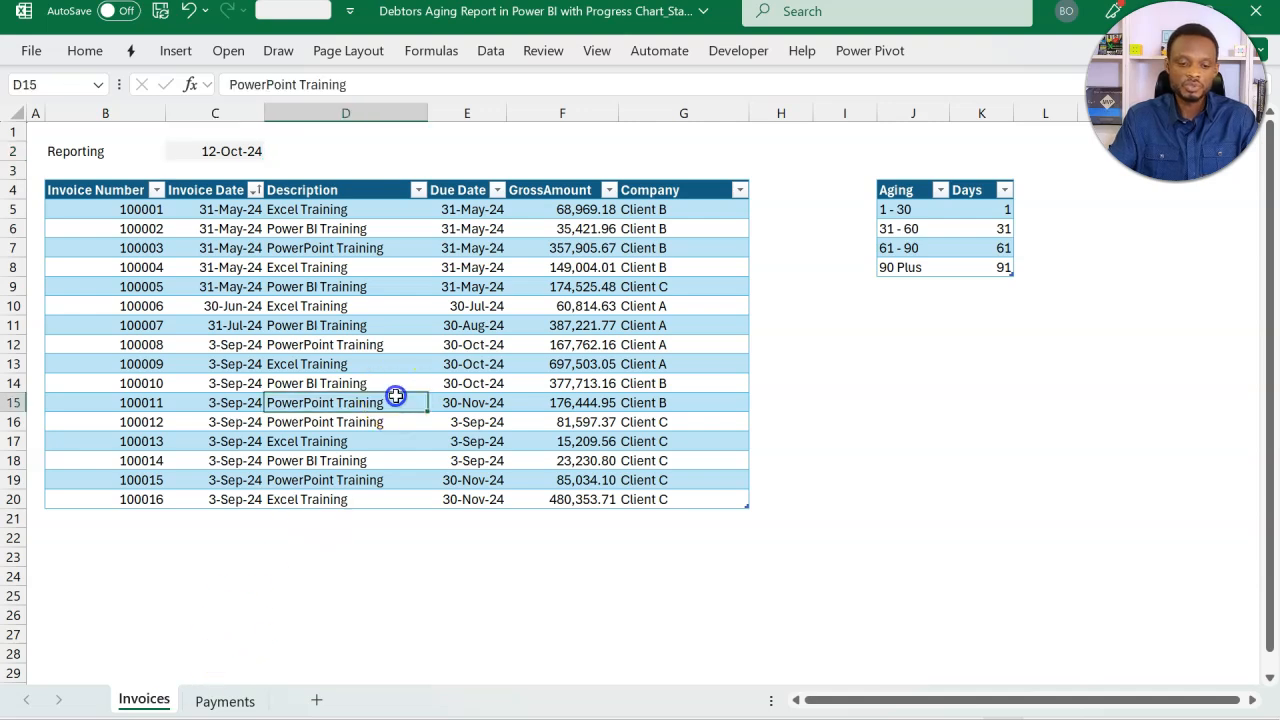
click(471, 286)
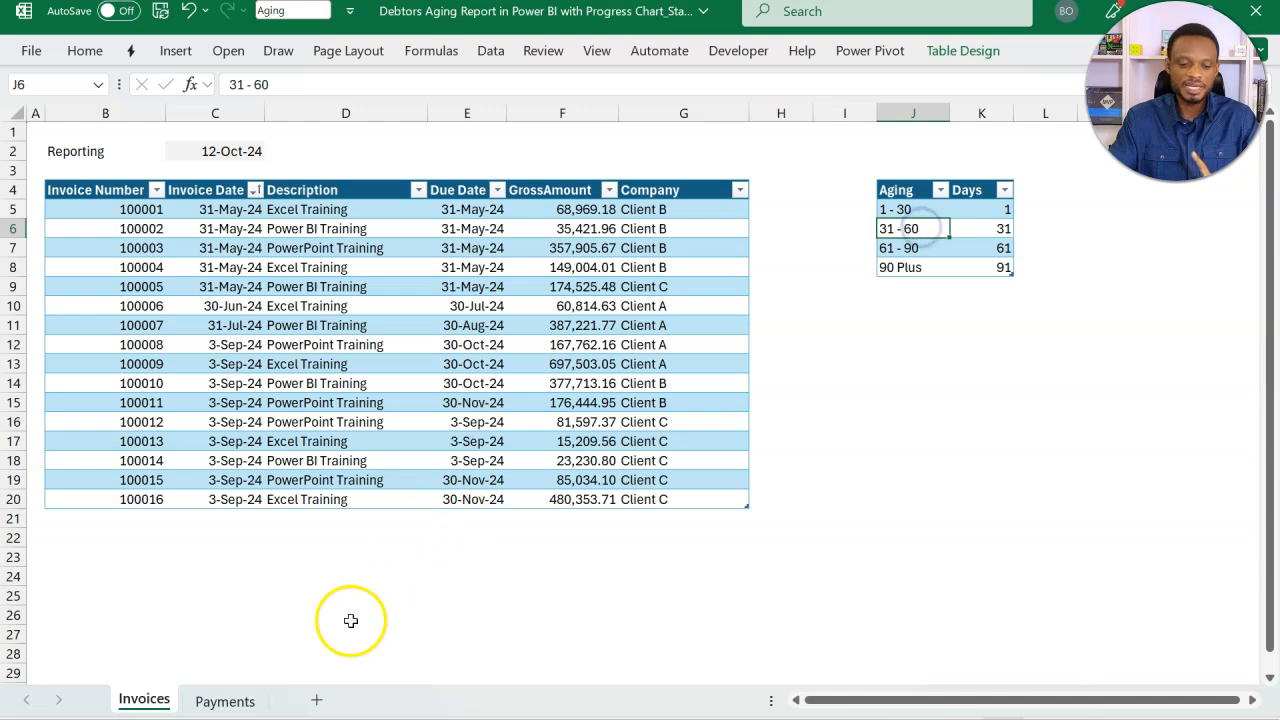
click(229, 699)
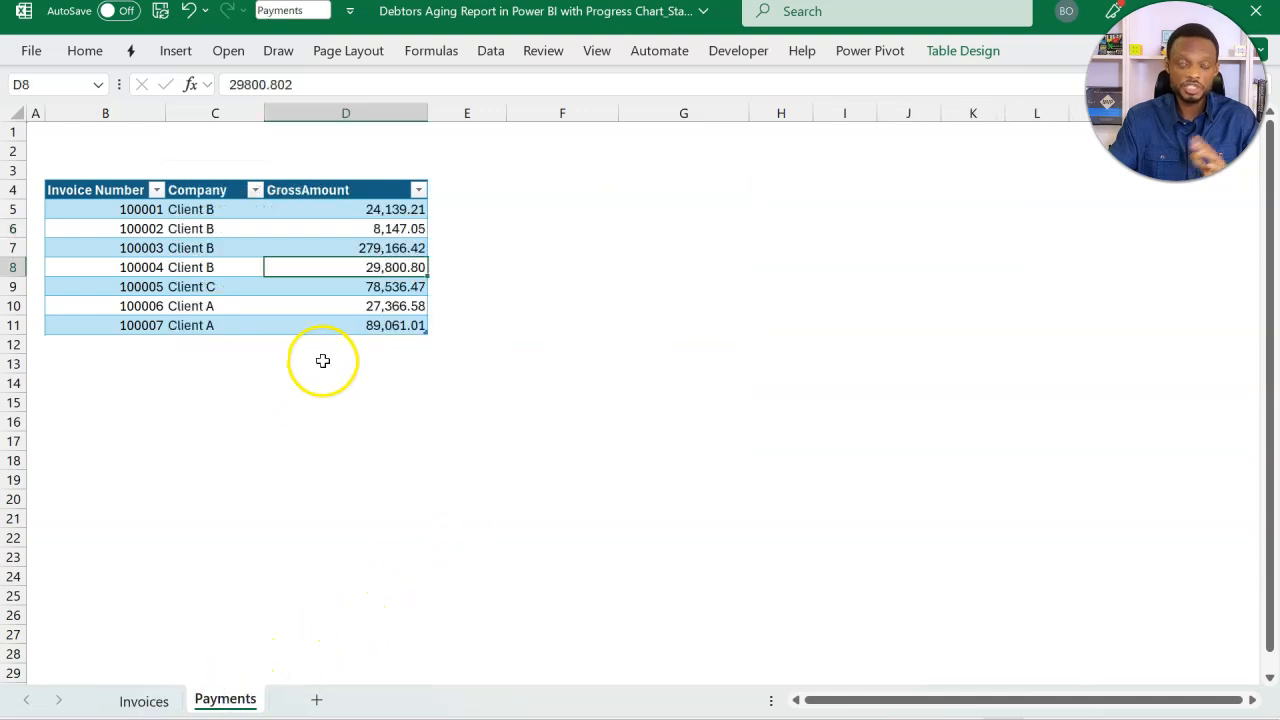
click(334, 305)
click(144, 701)
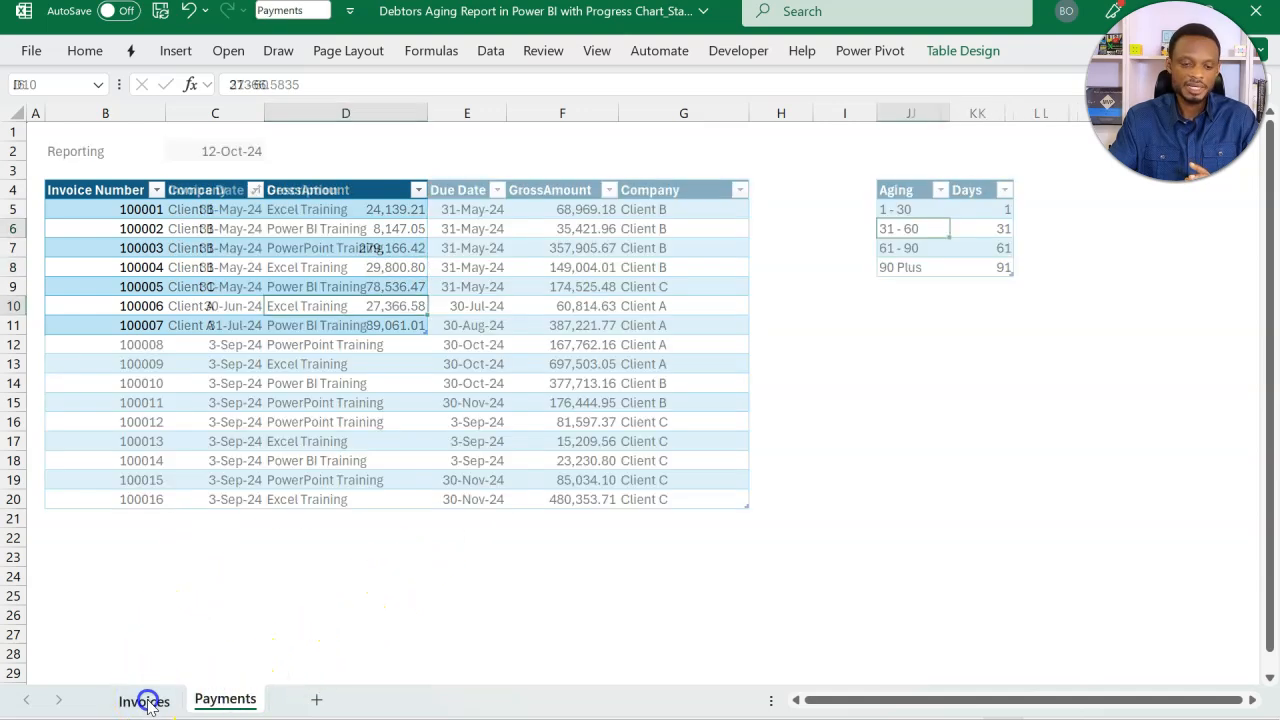
click(200, 150)
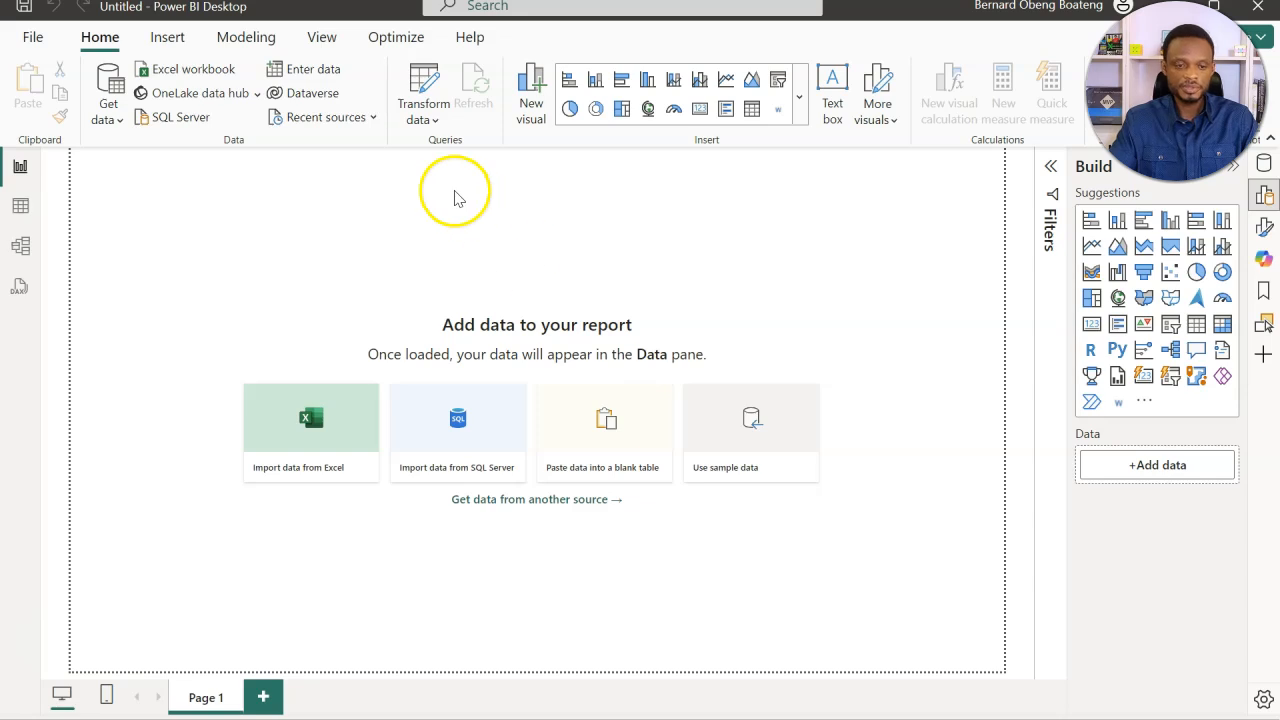
Connect to the debtors aging report Excel workbook in the Start Files folder as the data source.
click(117, 120)
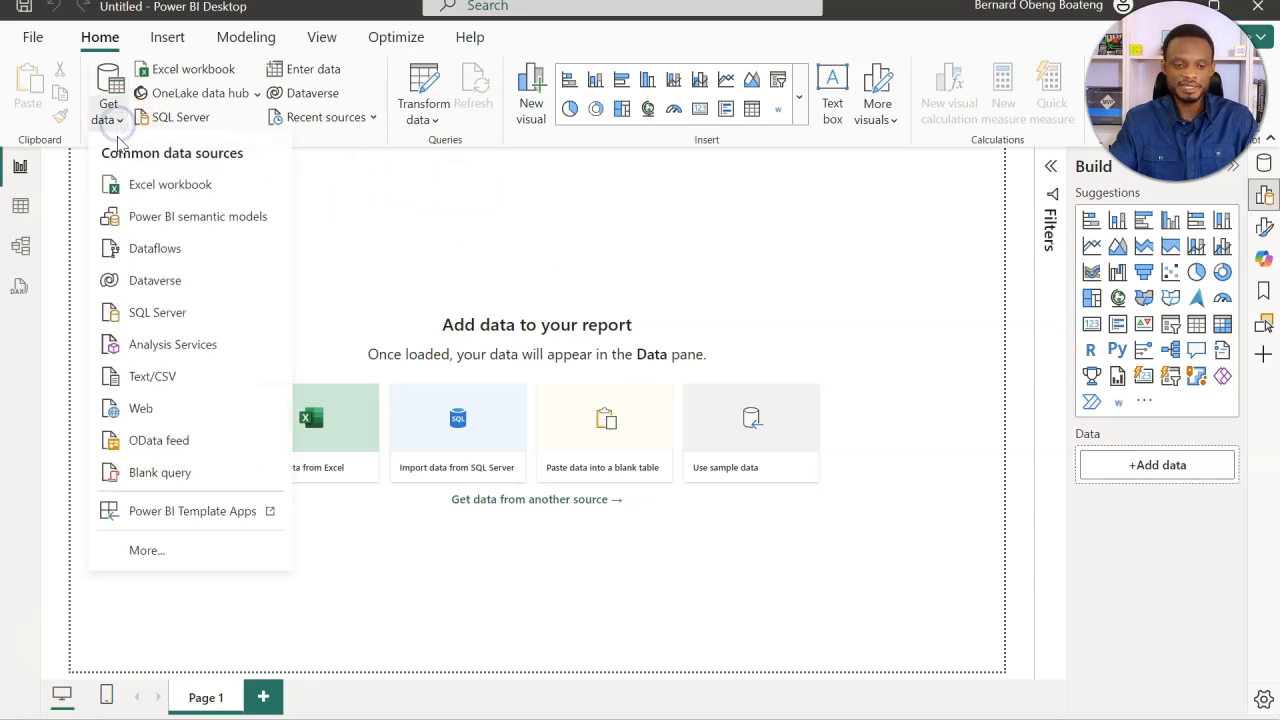
click(170, 185)
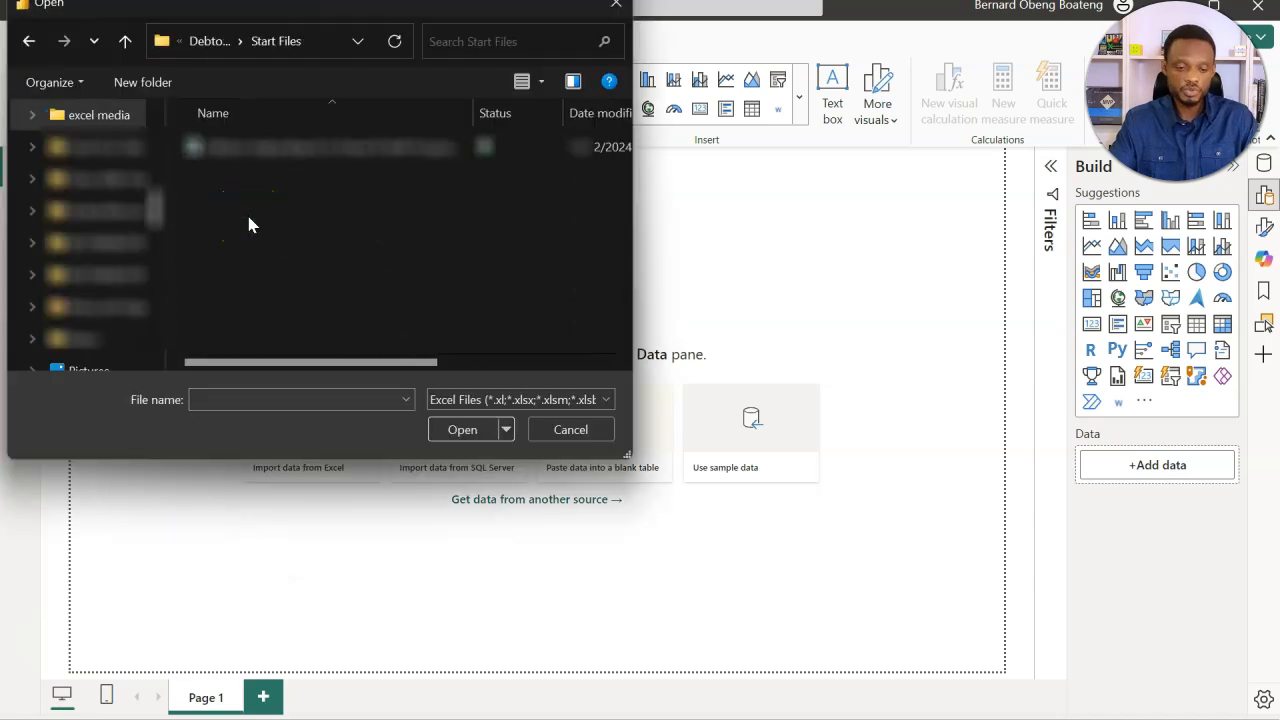
click(254, 155)
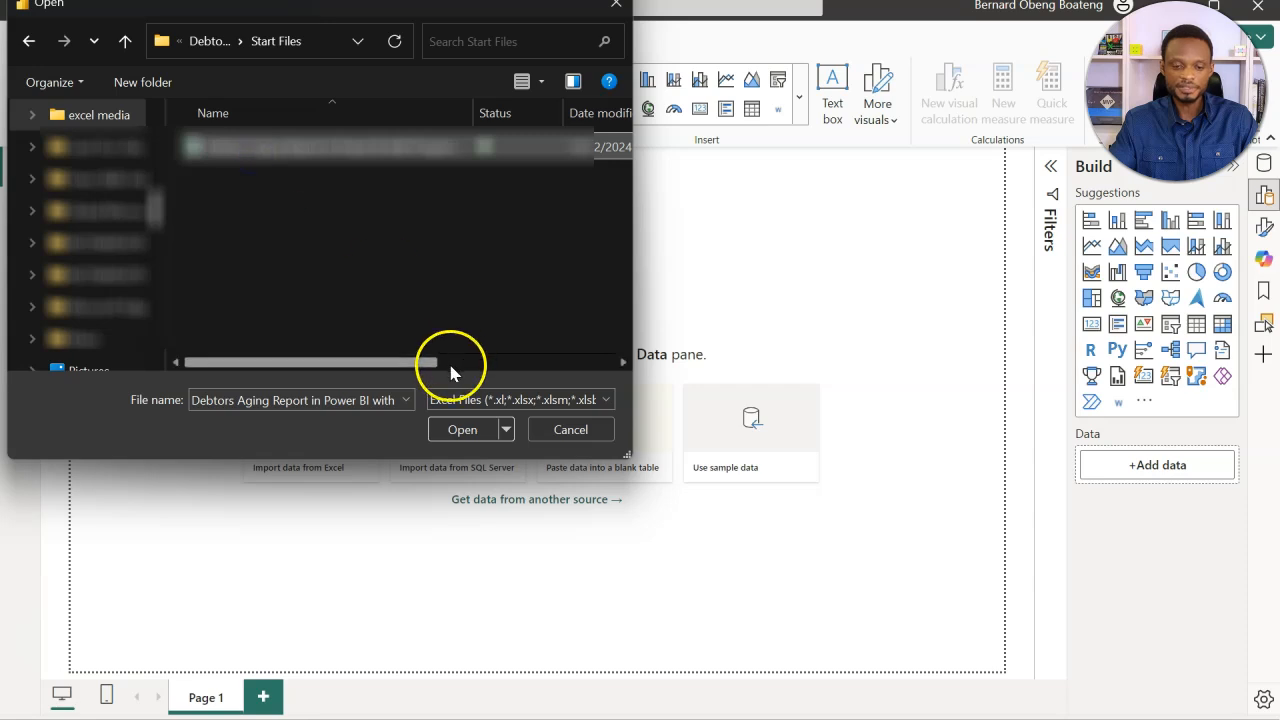
click(459, 428)
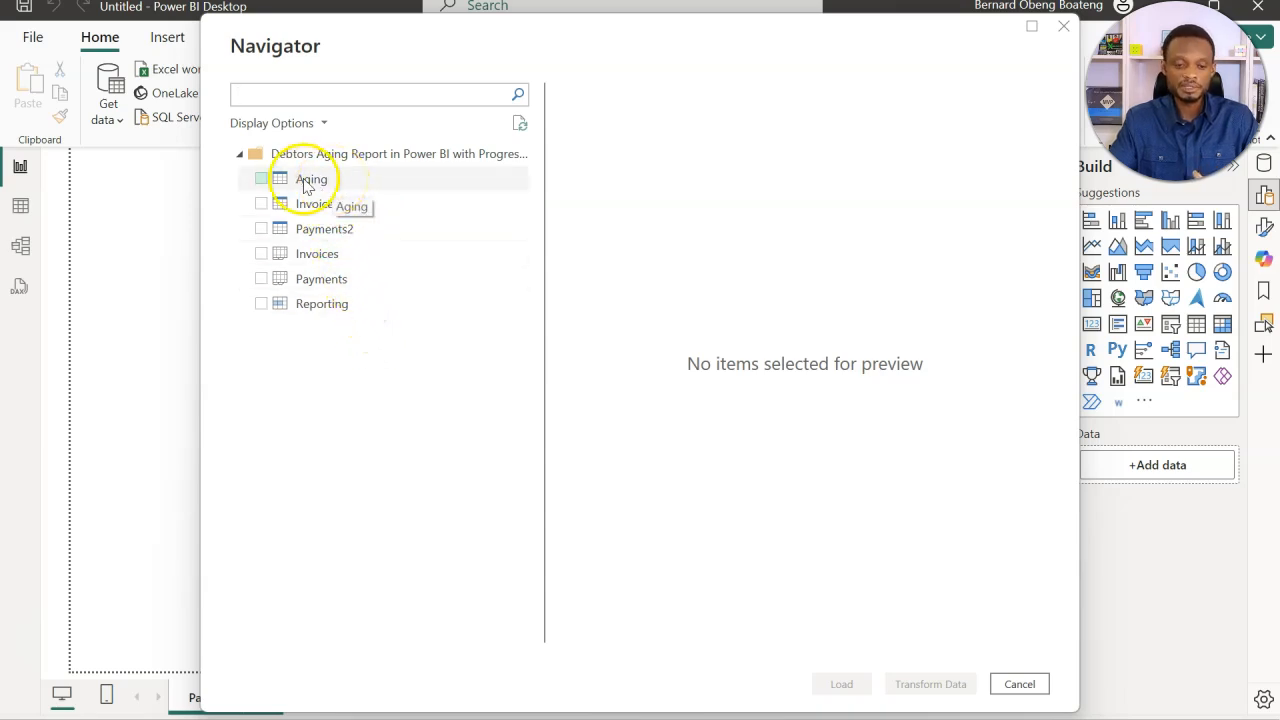
Select Aging, Invoices1, Payments2 and Reporting from the workbook and open them for transformation in Power Query Editor.
click(311, 179)
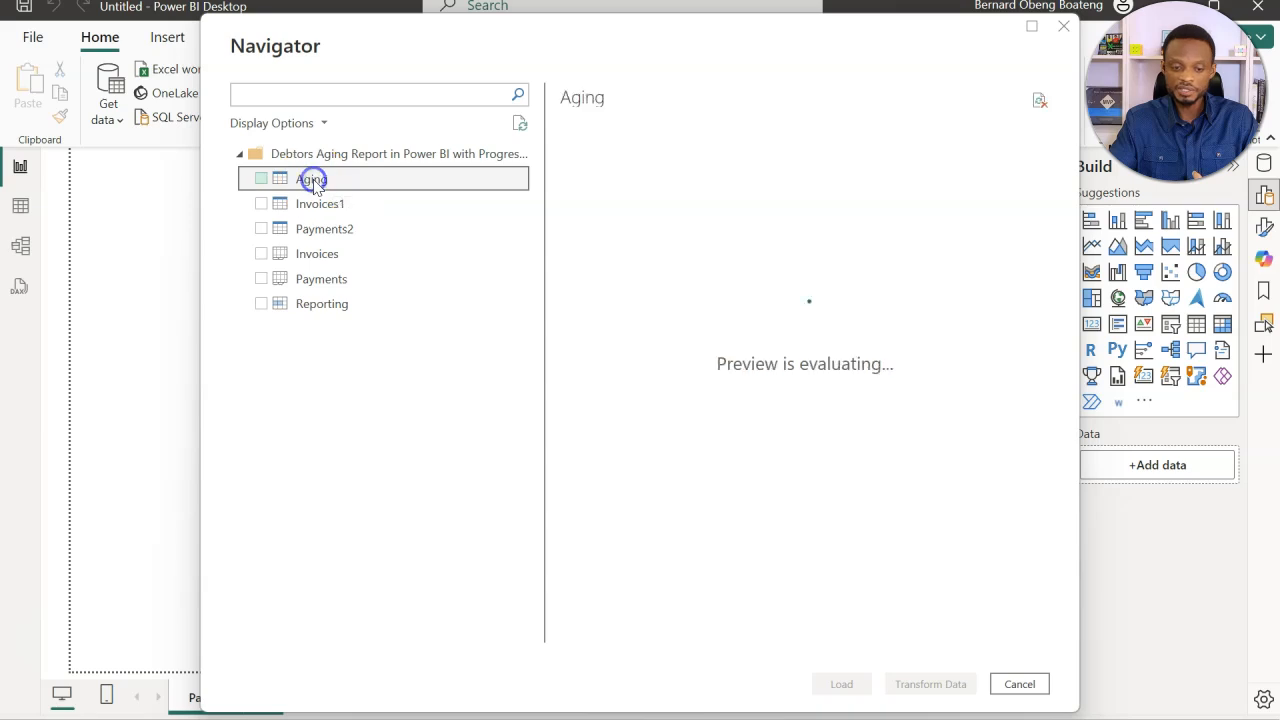
click(260, 180)
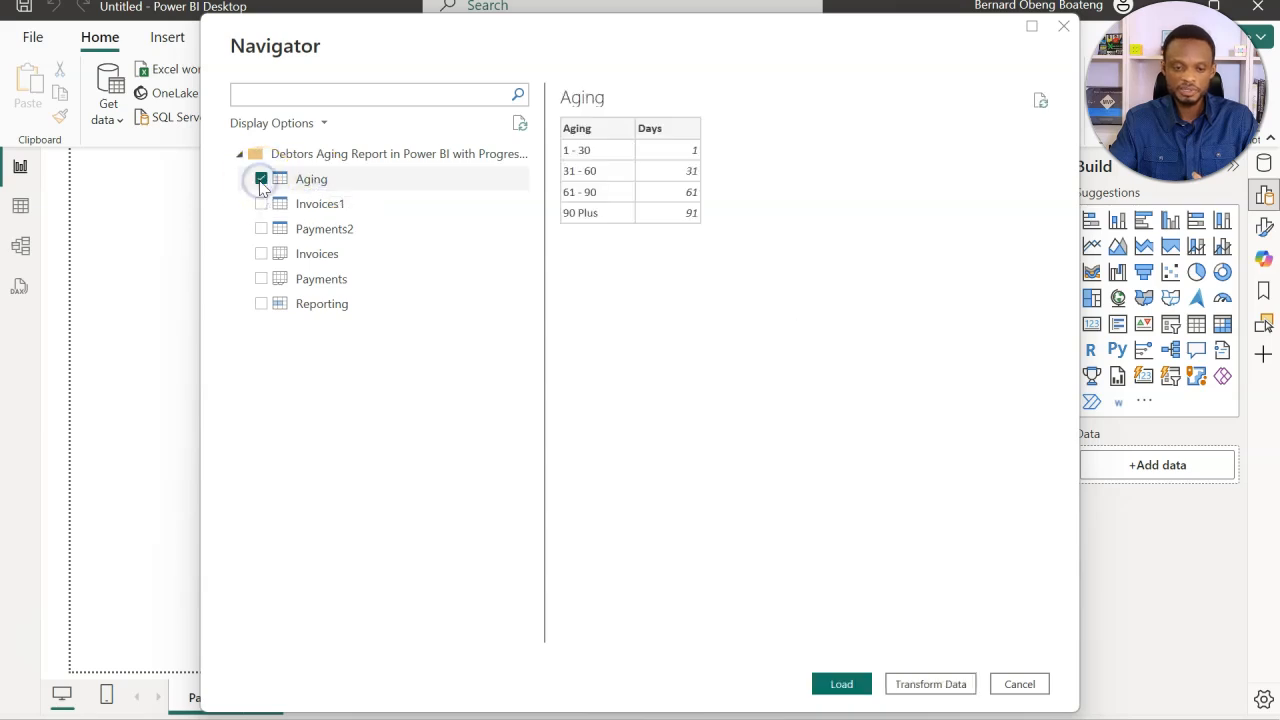
click(260, 205)
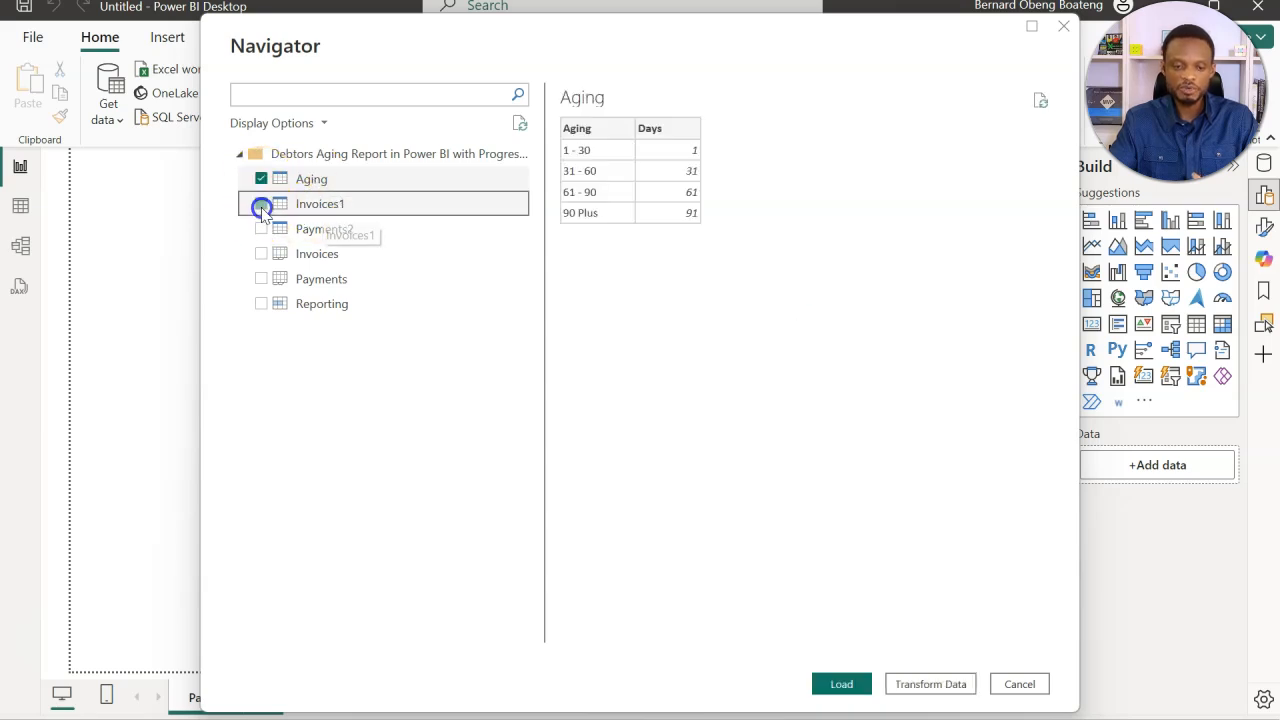
click(261, 229)
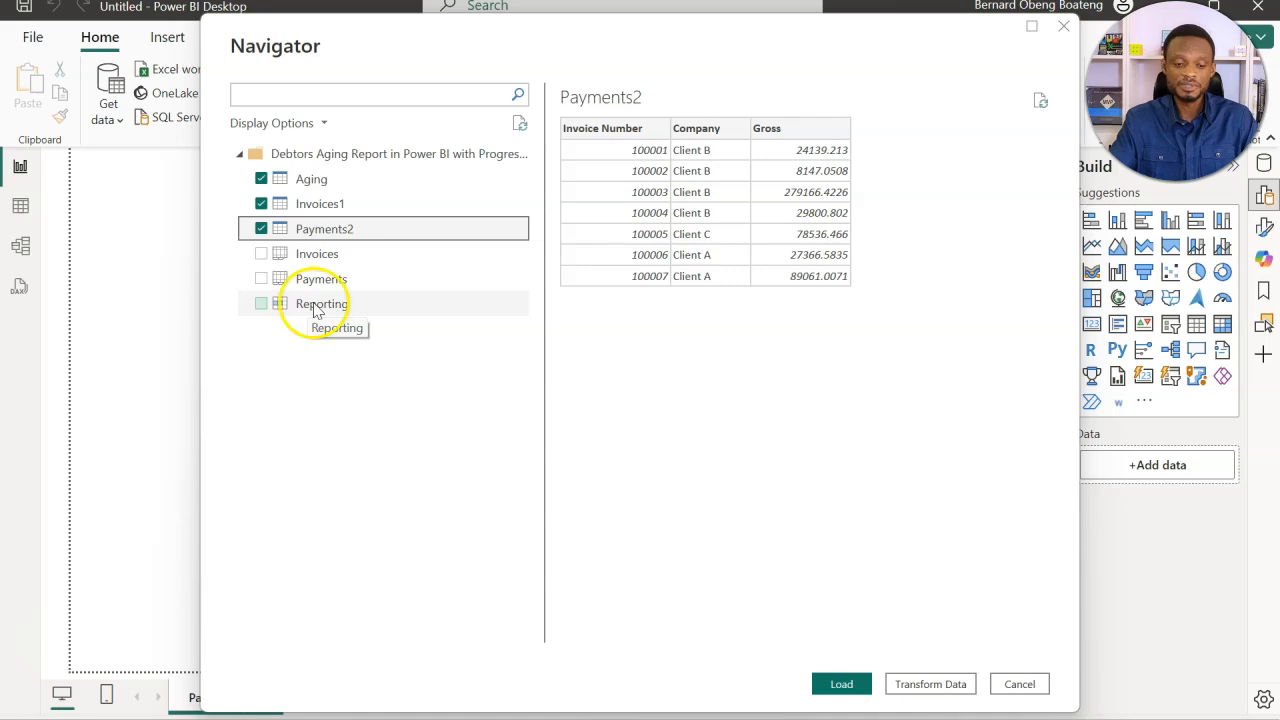
click(260, 304)
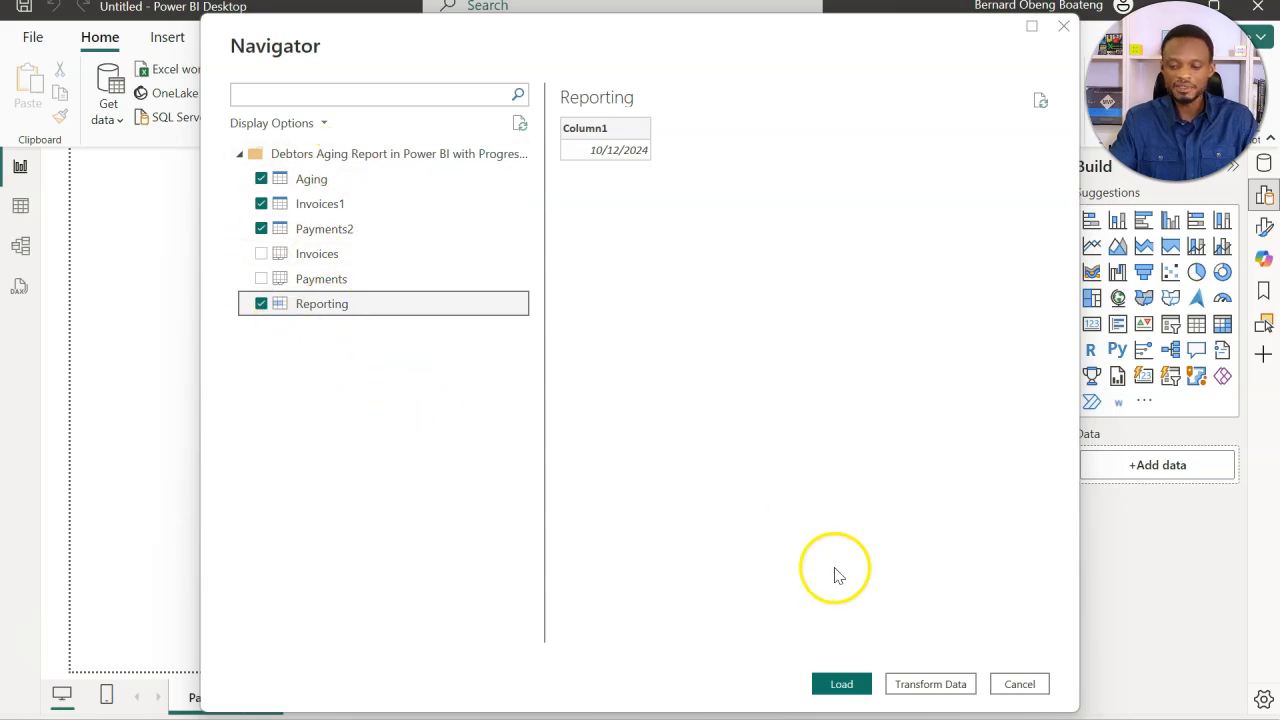
click(905, 686)
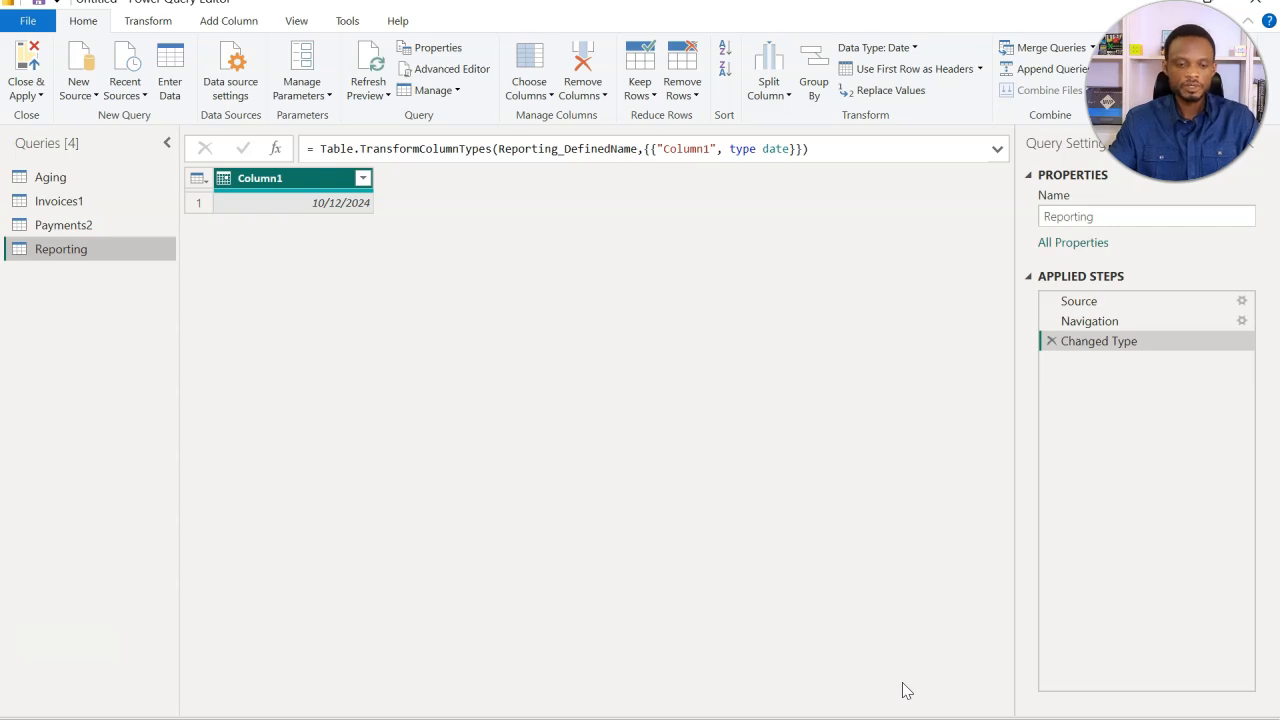
Rename the Invoices1 query as Invoices and the Payments2 query as Payments.
click(105, 185)
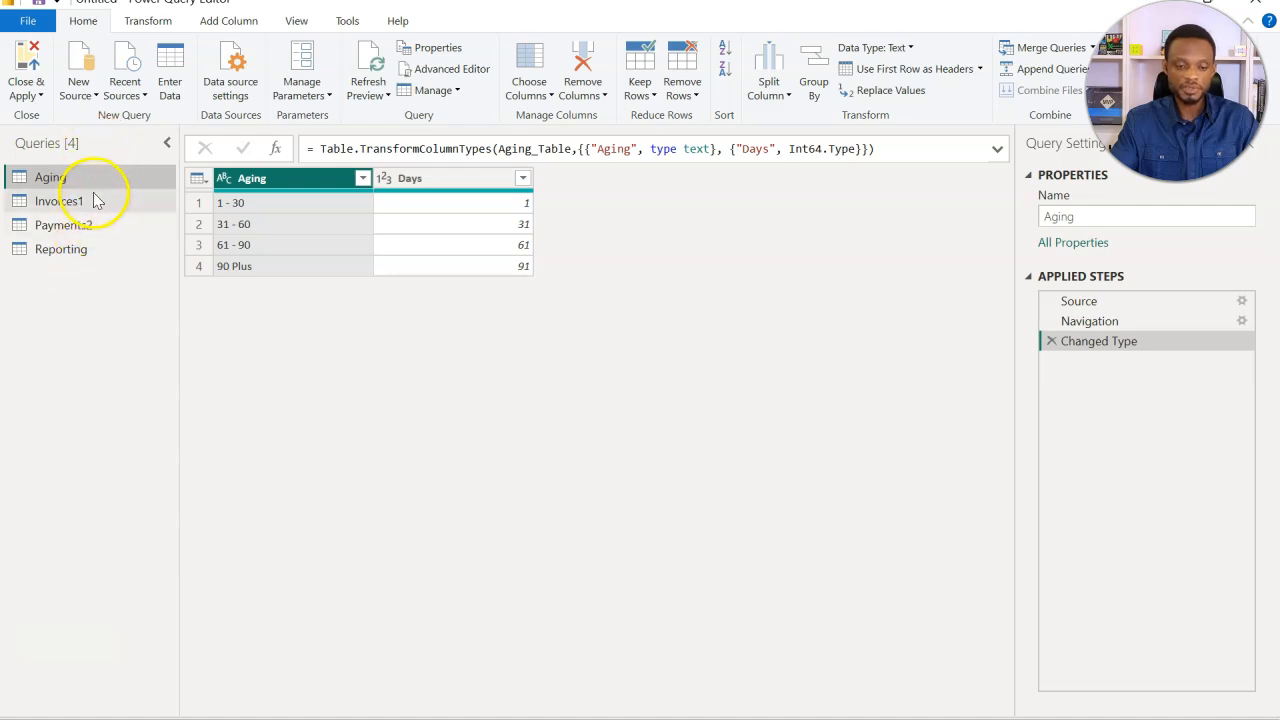
click(92, 206)
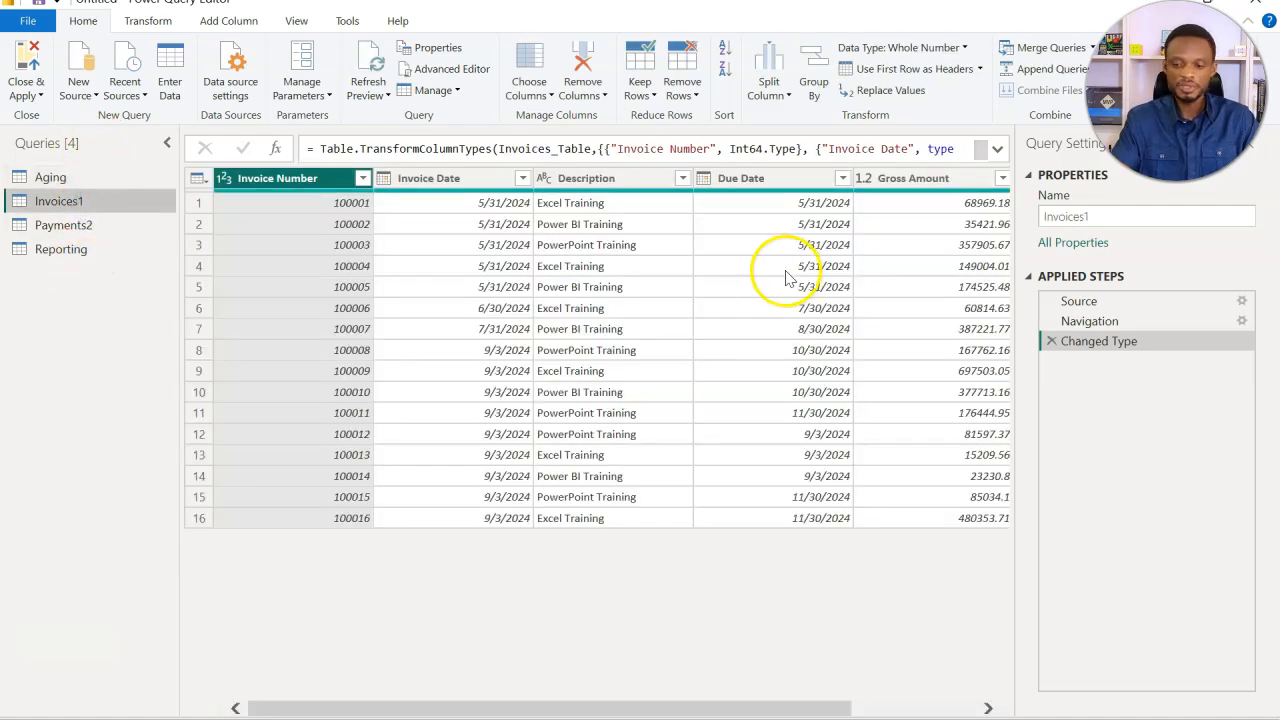
click(1107, 216)
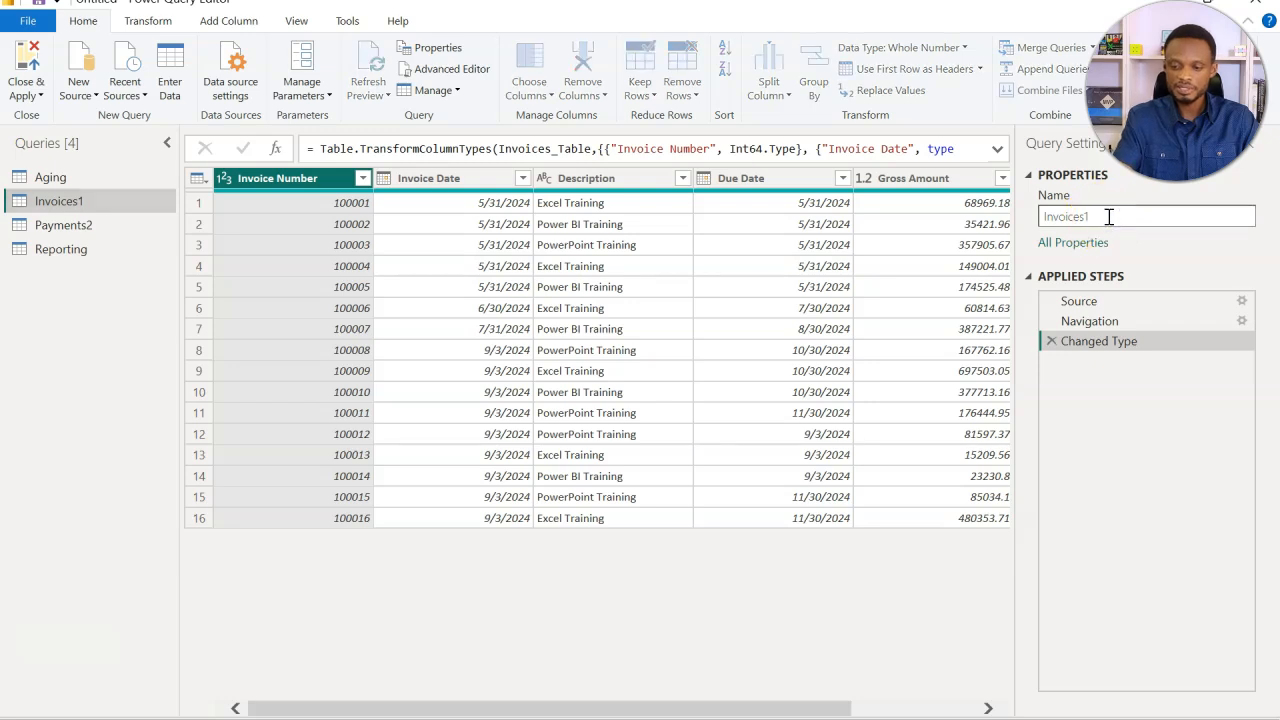
key(Return)
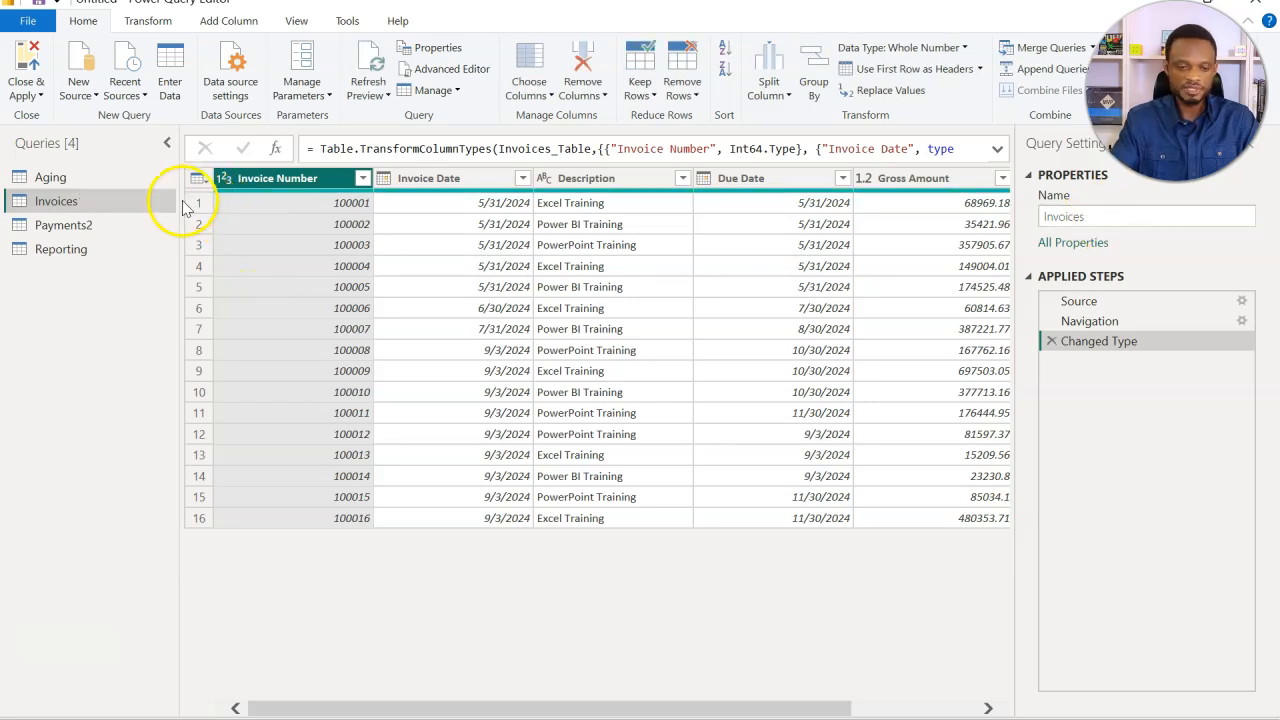
click(110, 228)
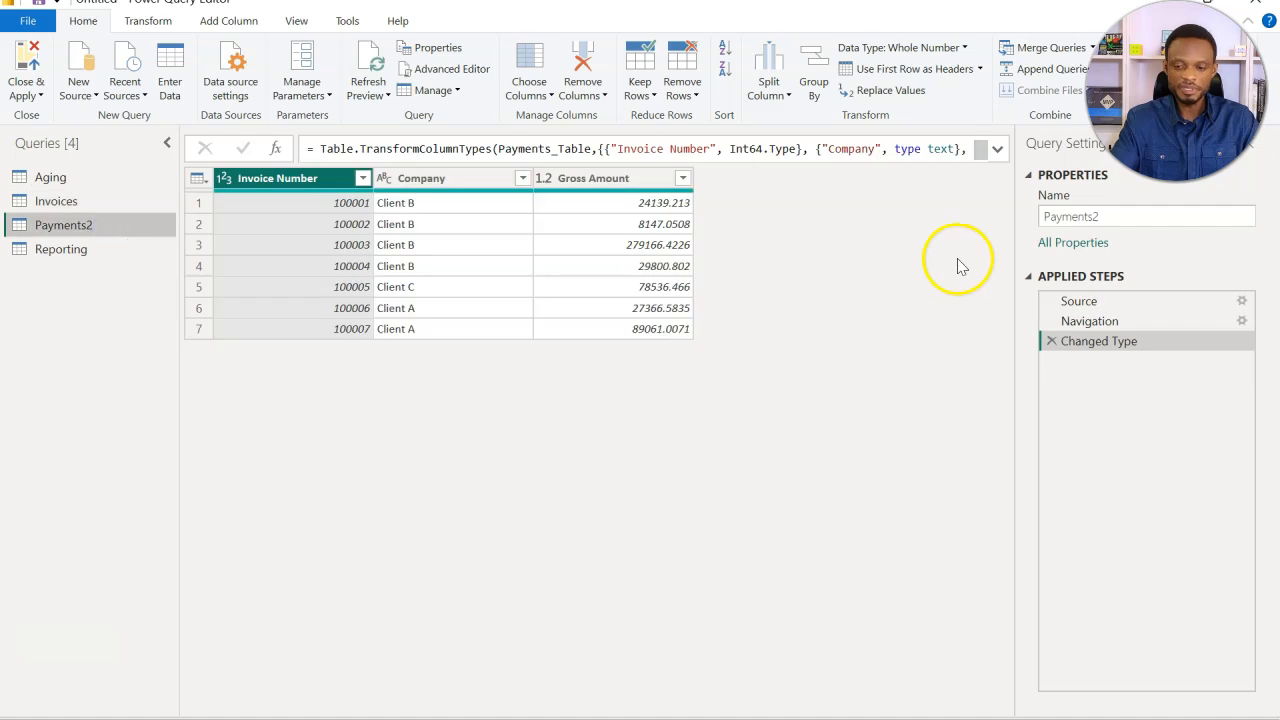
click(1153, 220)
key(Return)
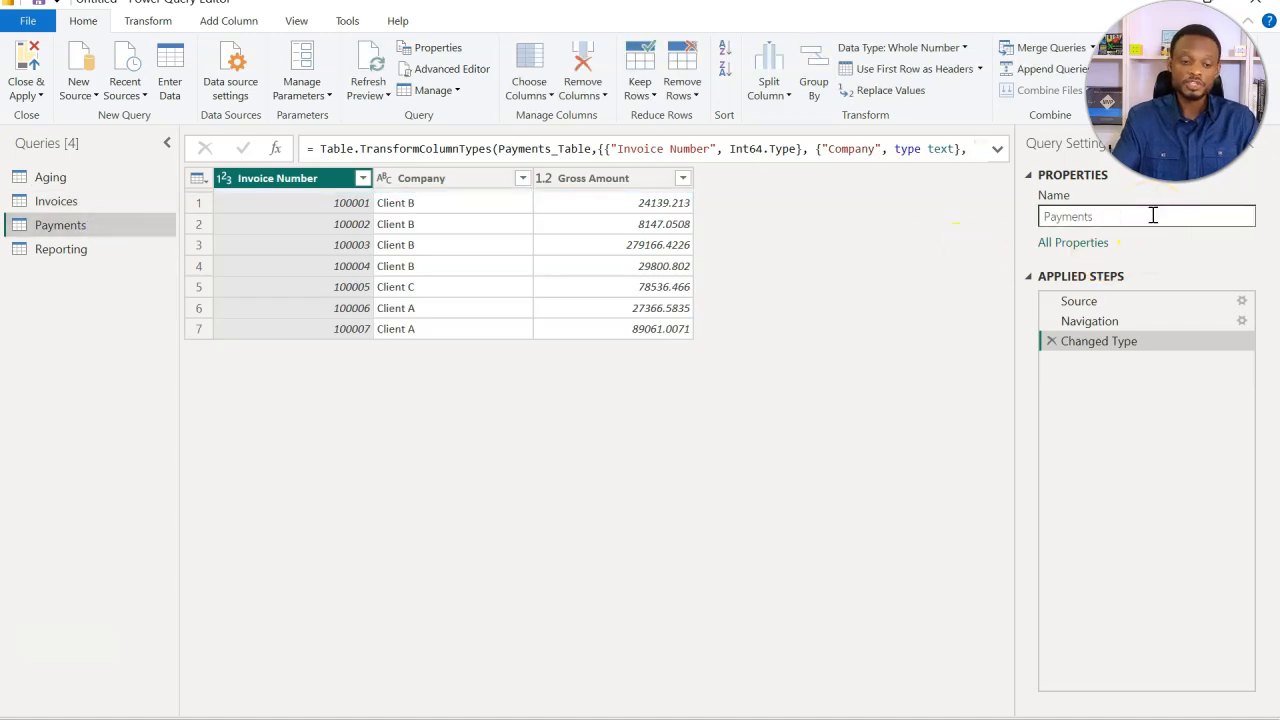
Examine the Reporting, Aging and Invoices queries, including the Invoice Date and Due Date columns of the invoices.
click(123, 255)
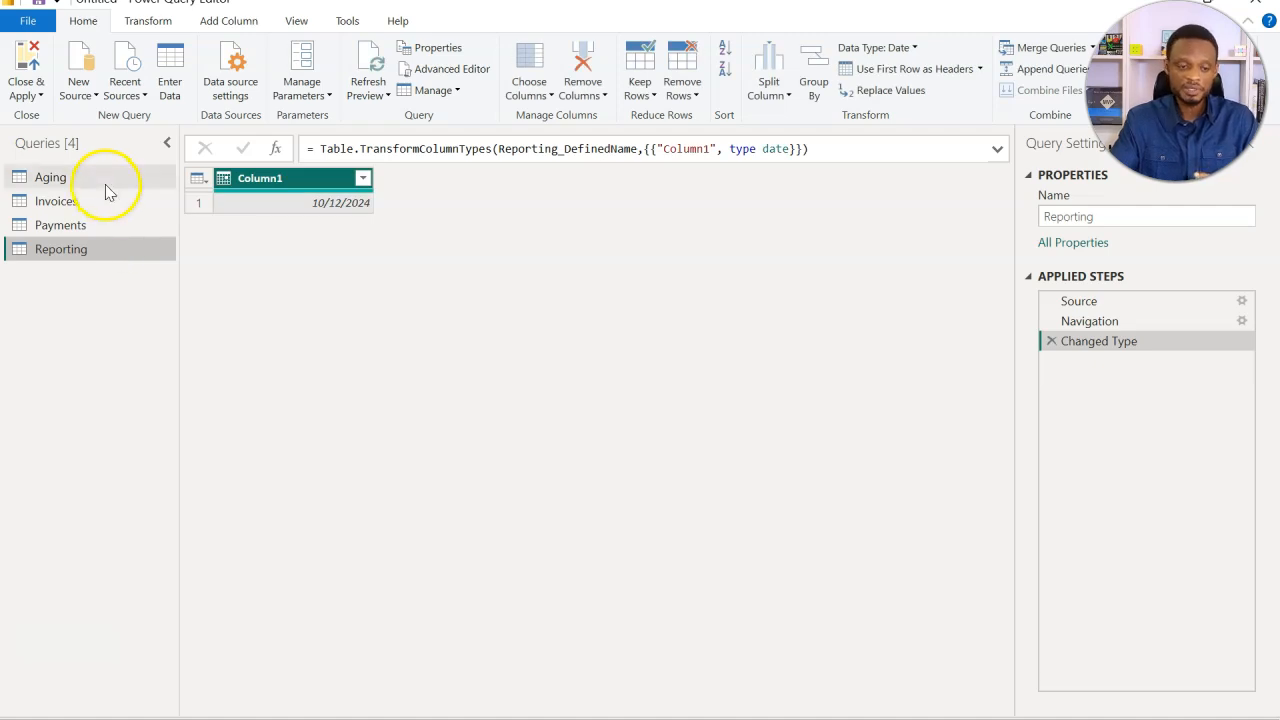
click(105, 180)
click(107, 203)
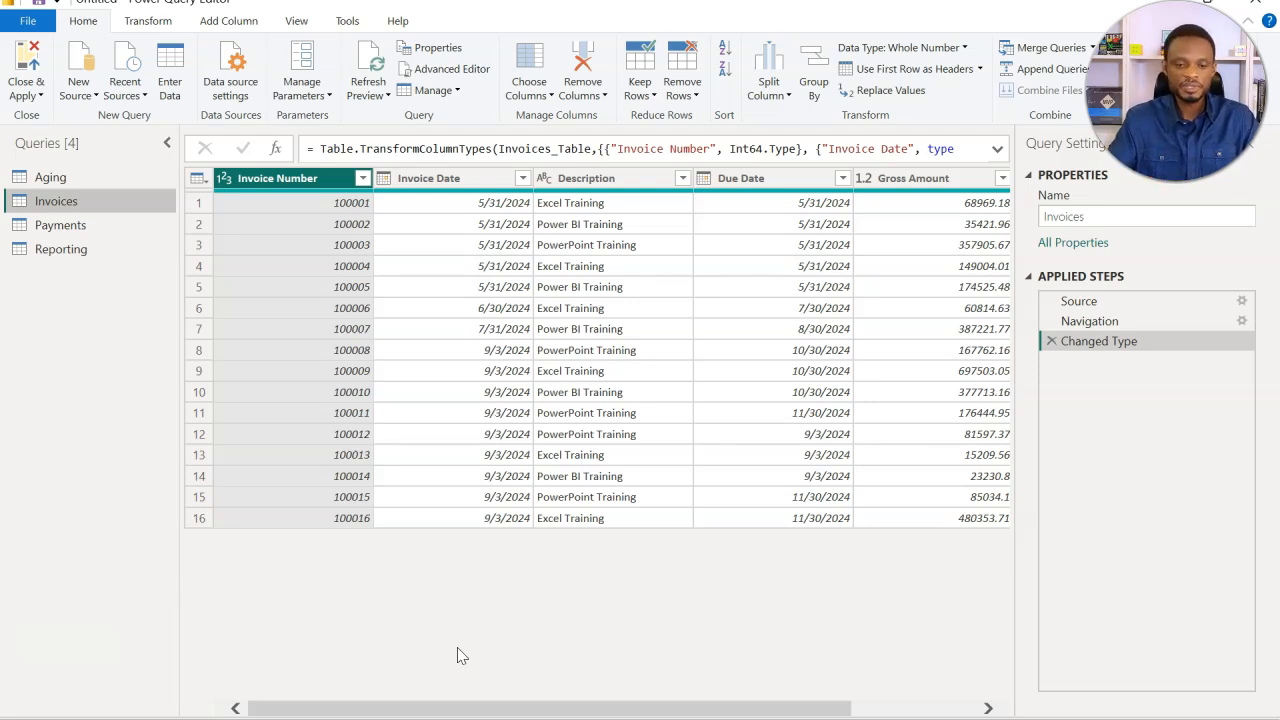
click(454, 184)
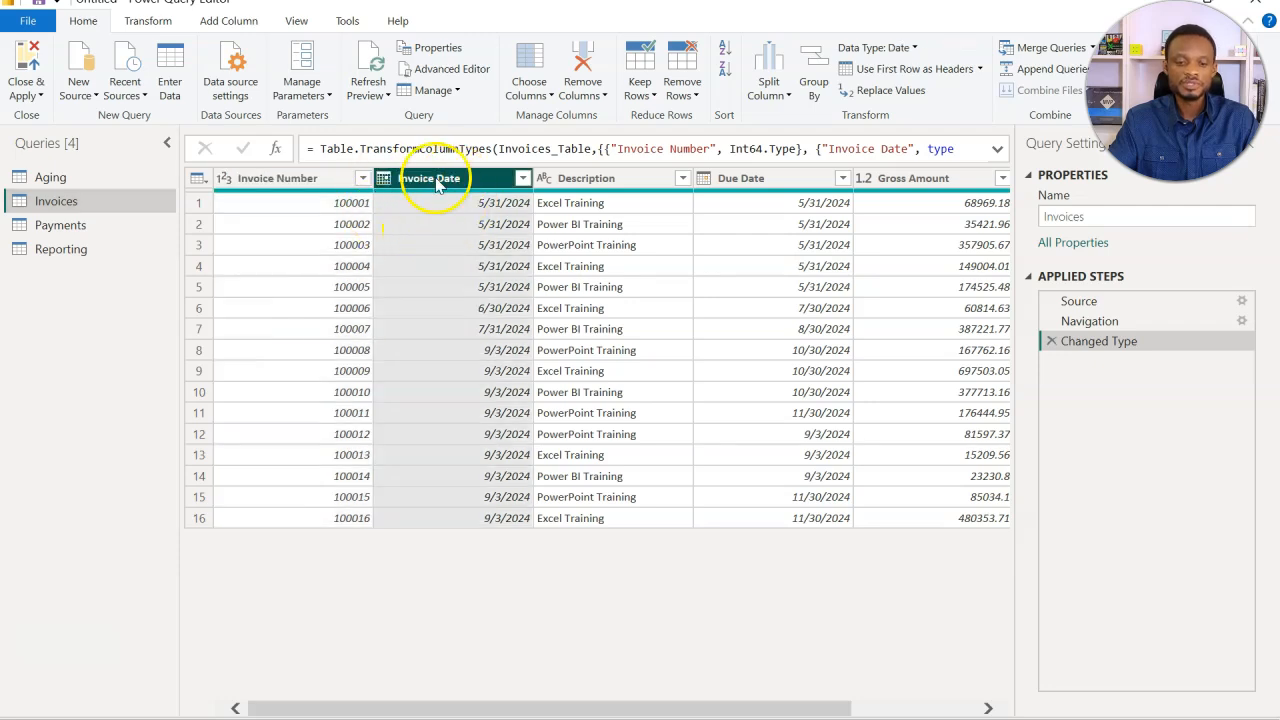
click(752, 180)
click(772, 185)
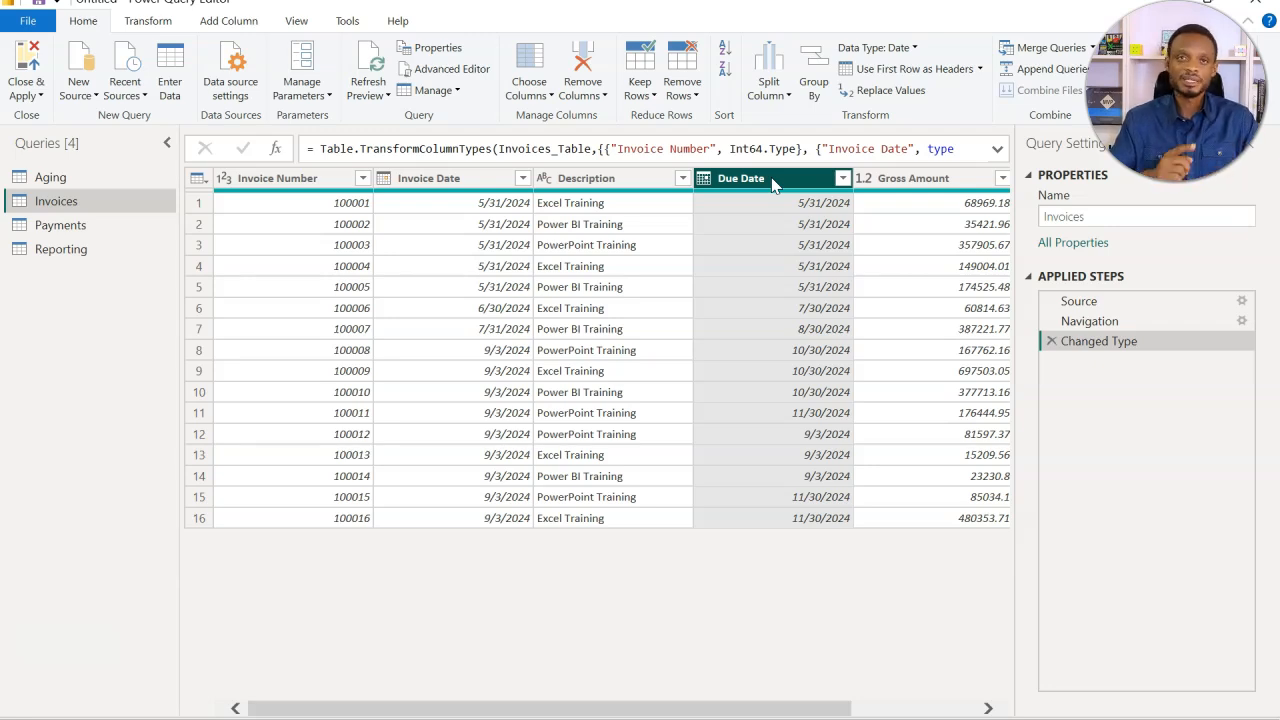
click(826, 212)
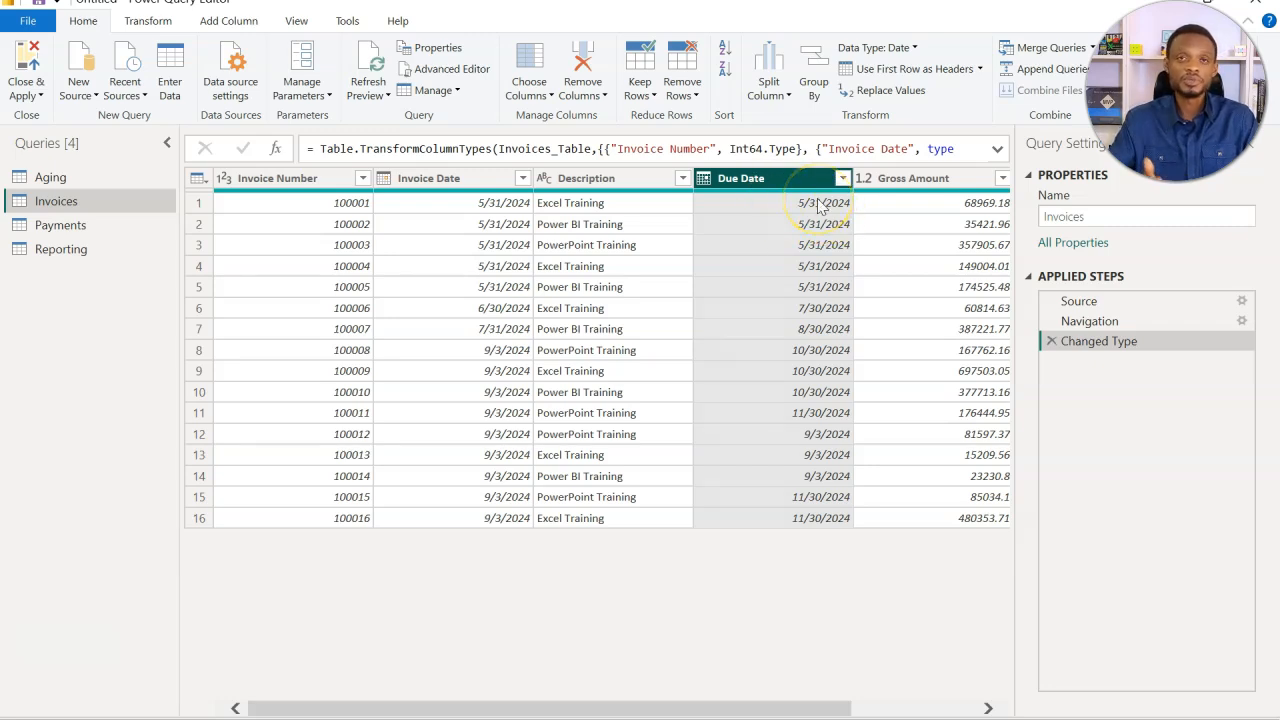
Add an Age column to the Invoices query based on Due Date, and inspect the current-date function in its formula.
click(808, 186)
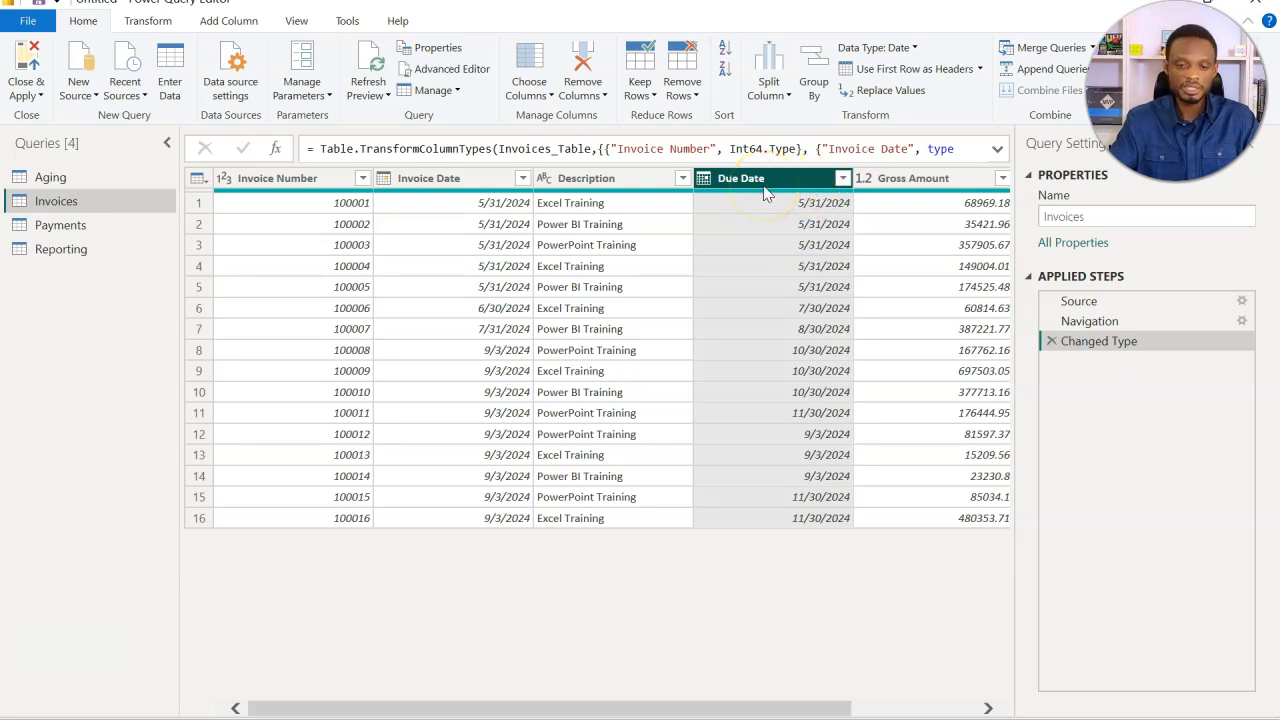
click(230, 22)
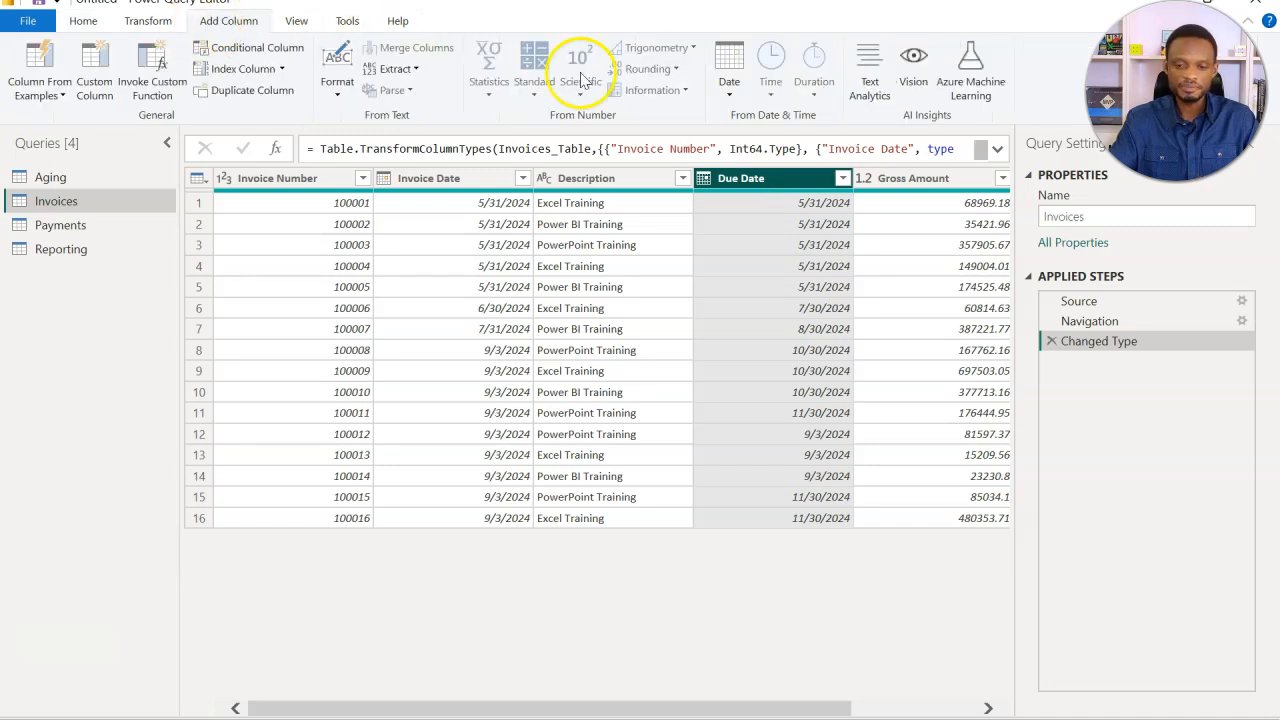
click(729, 84)
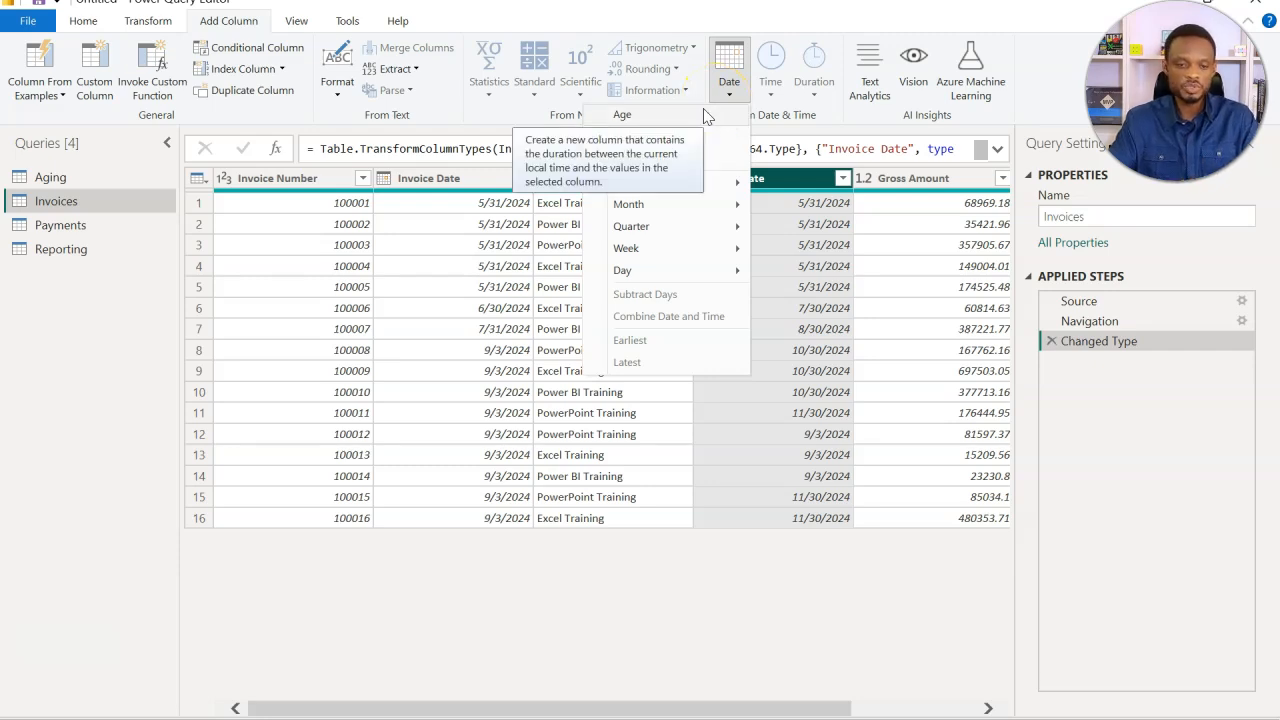
click(705, 115)
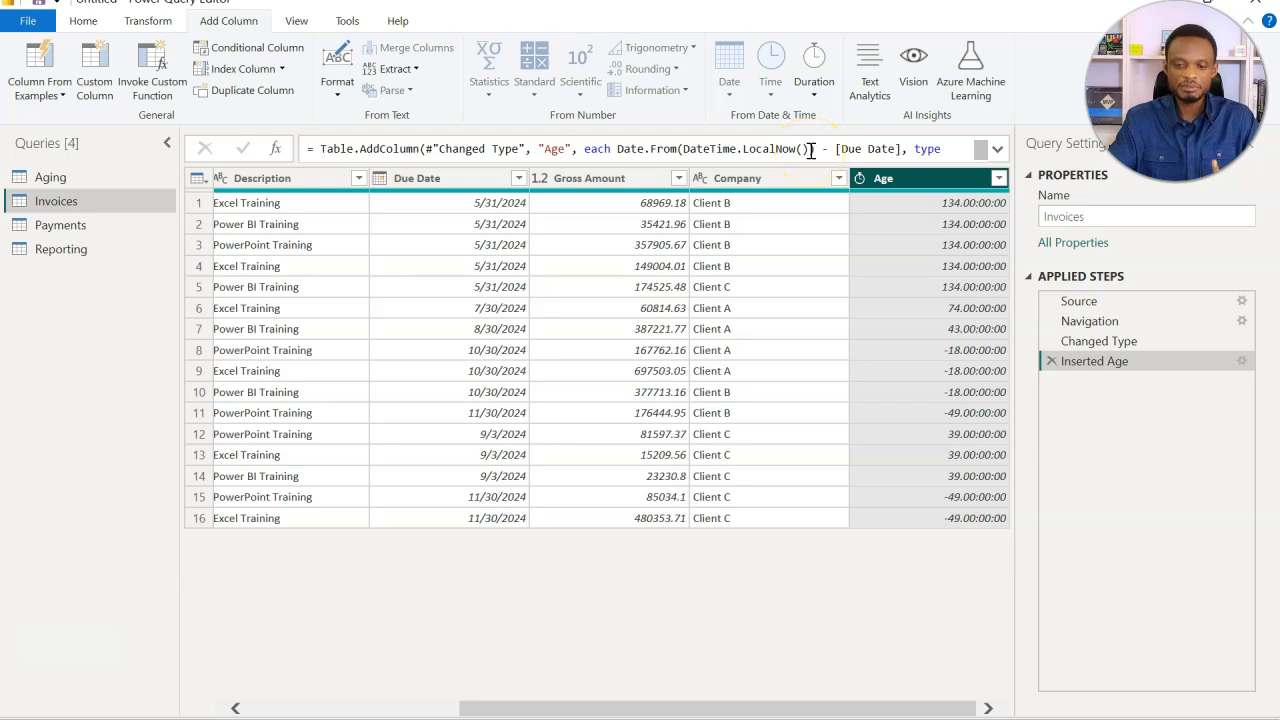
drag(810, 149, 683, 148)
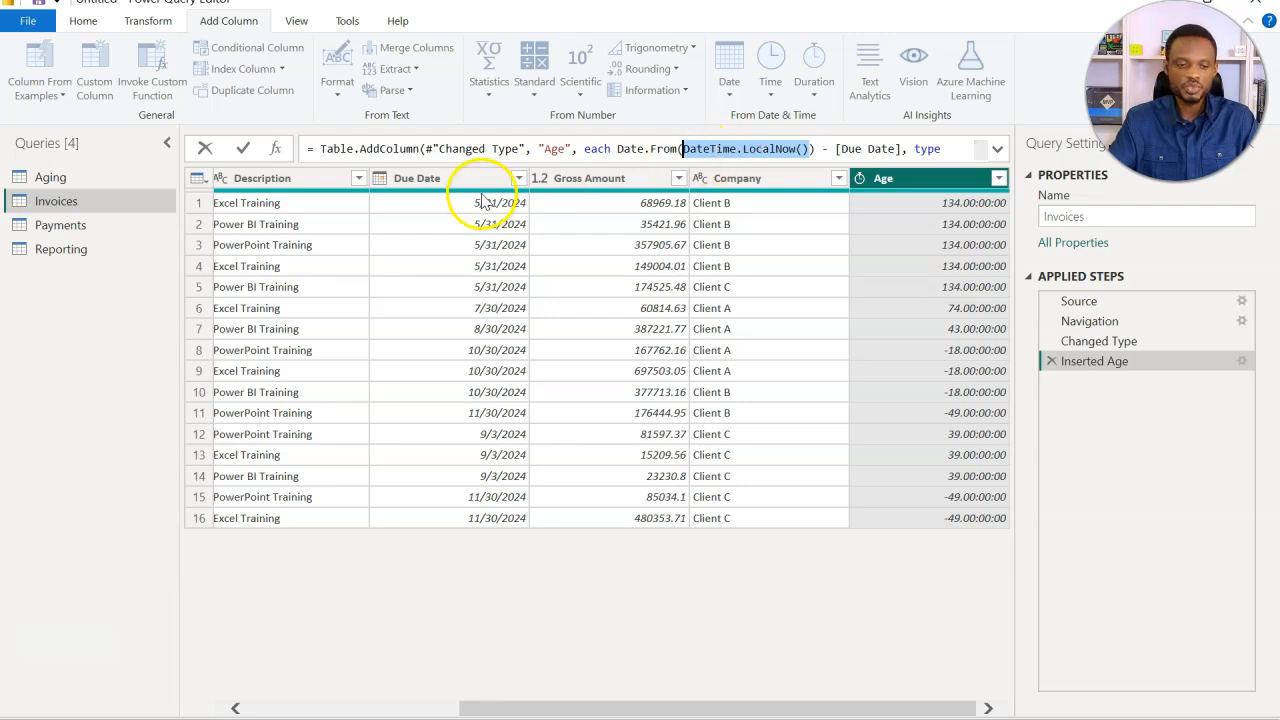
Drill down into the date cell of the Reporting query to turn it into a single date value.
click(73, 255)
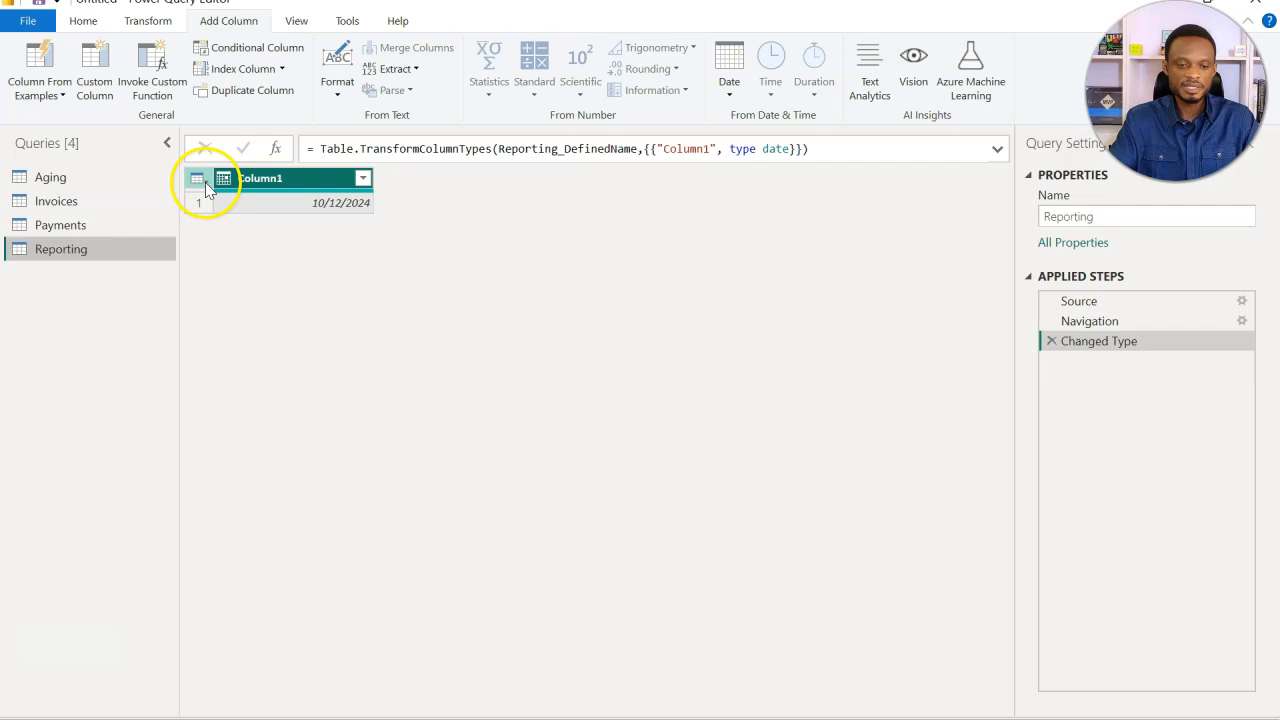
click(295, 203)
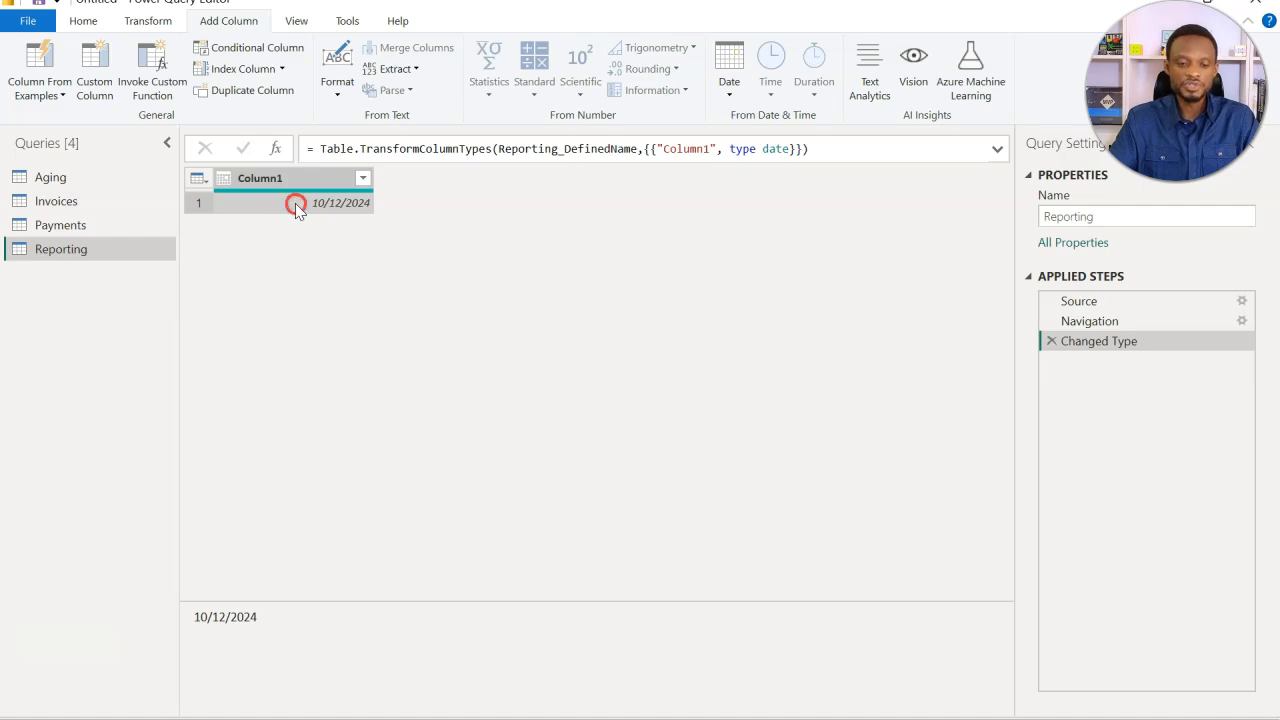
right_click(295, 203)
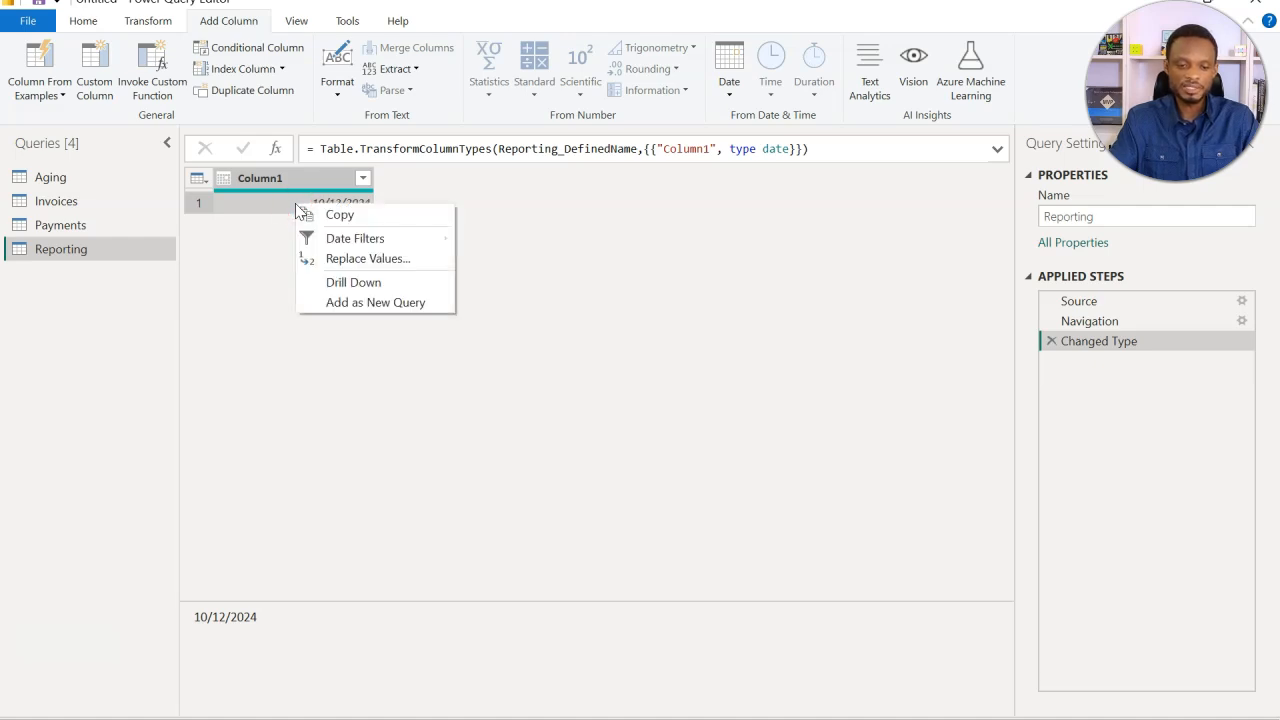
click(355, 282)
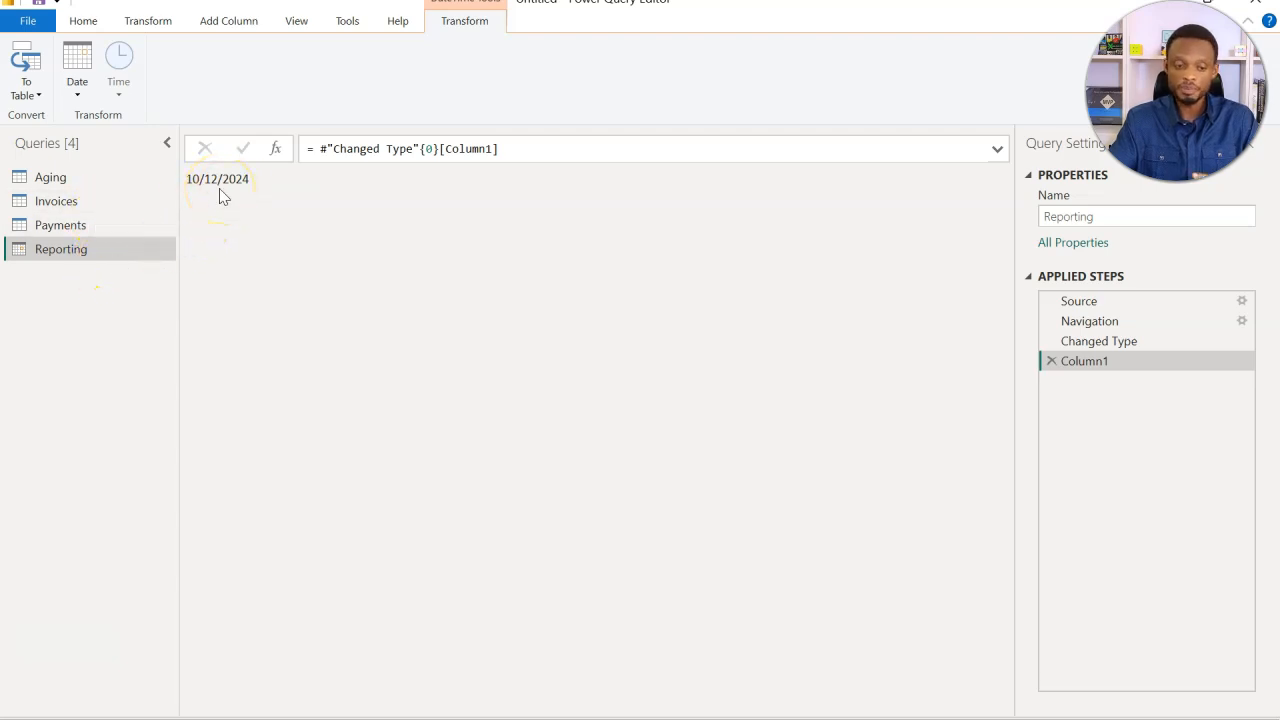
In the Invoices query's Age formula, replace DateTime.LocalNow() with Reporting, and select the Age column.
click(123, 201)
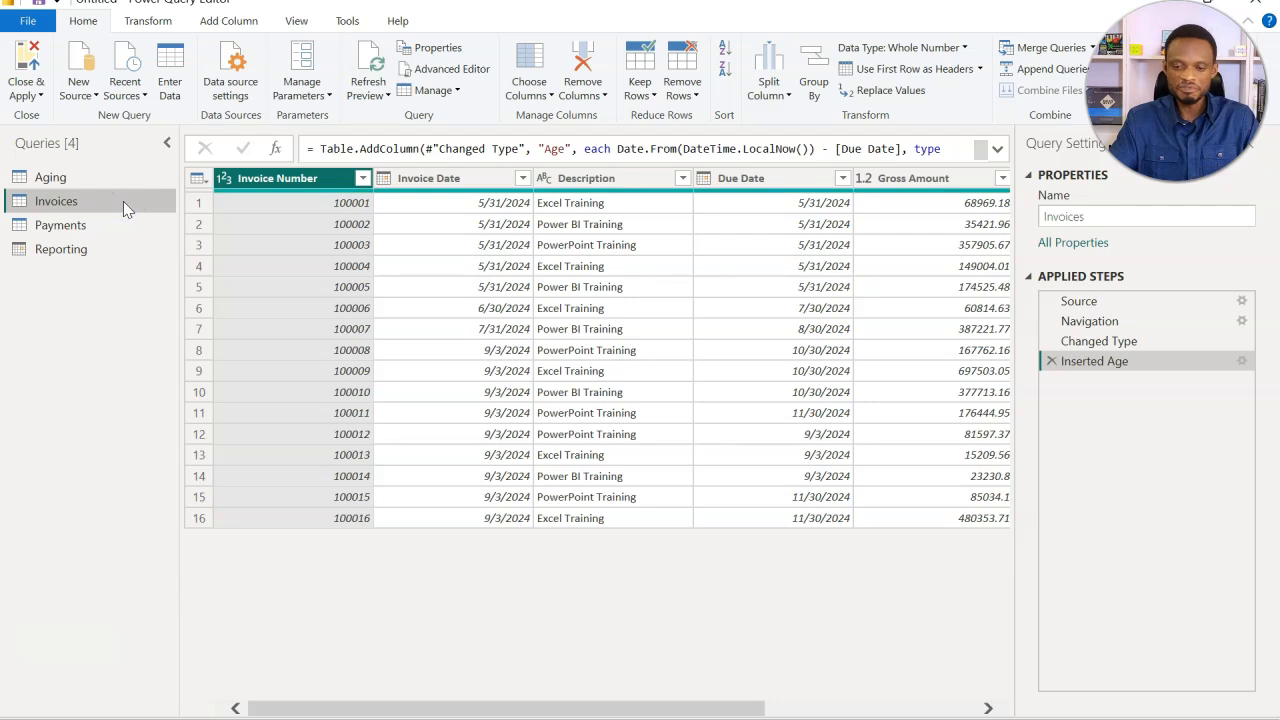
drag(810, 150, 700, 150)
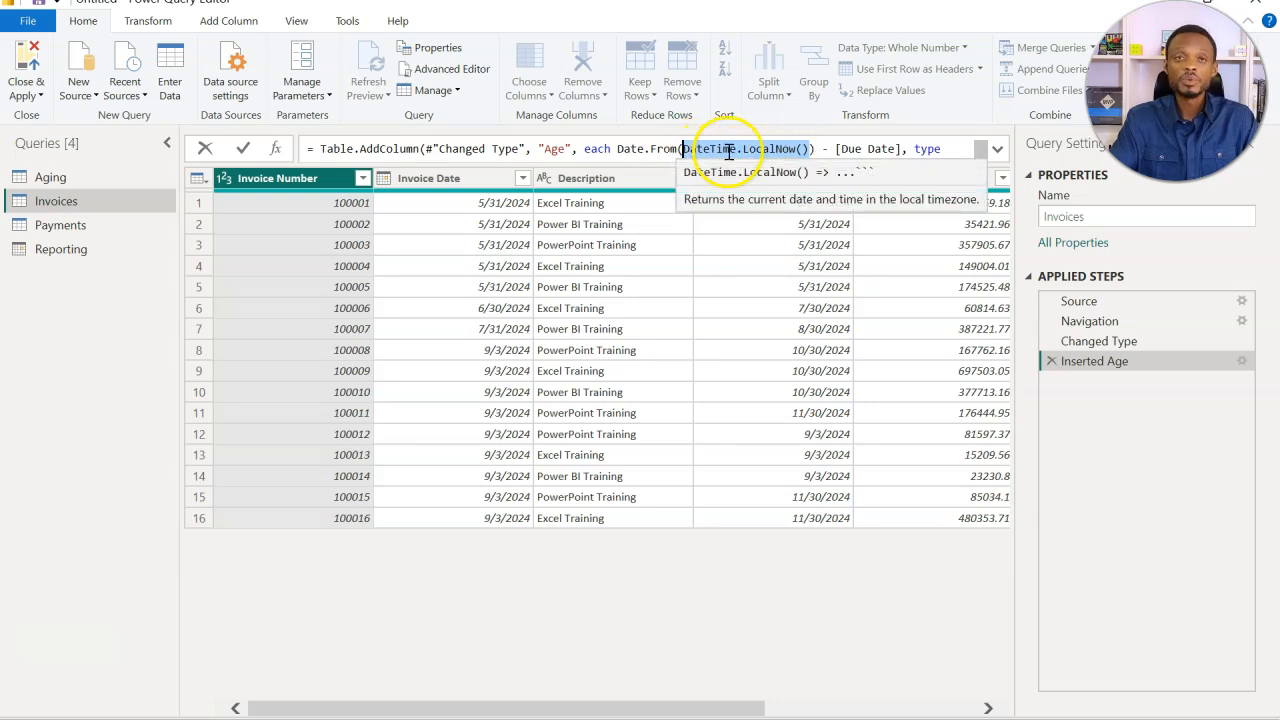
key(BackSpace)
text(Reort)
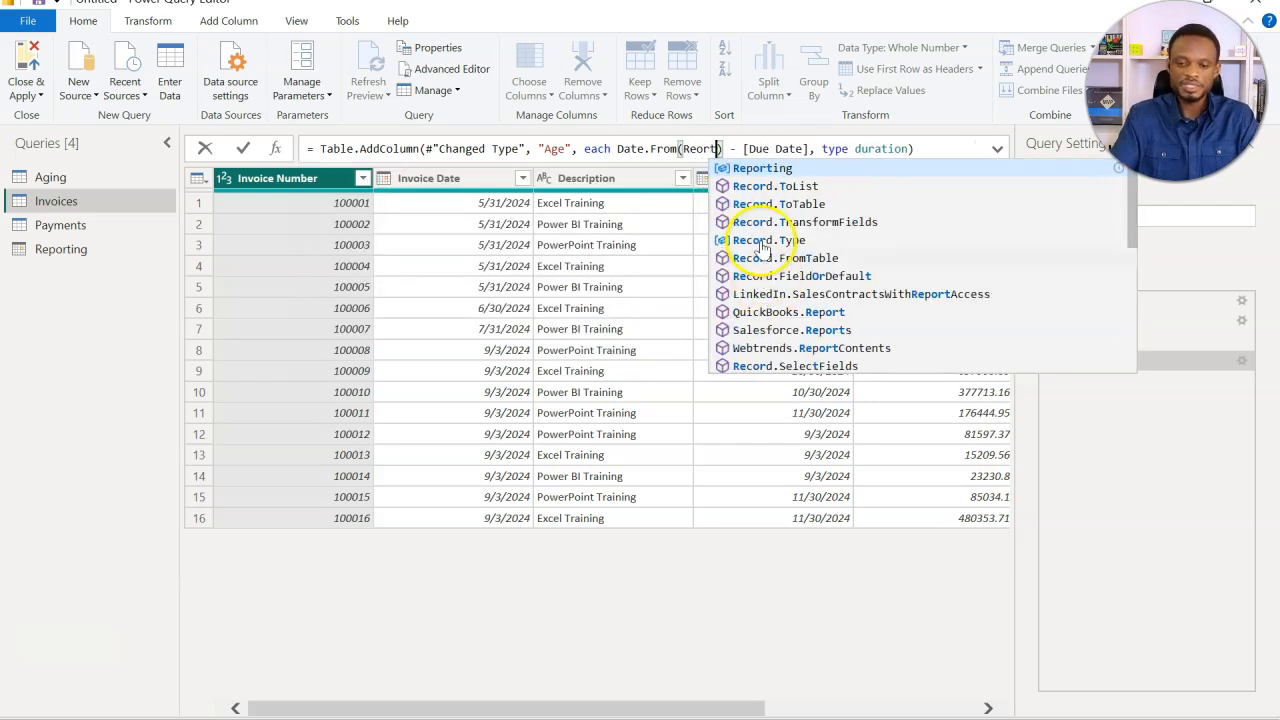
click(762, 172)
key(Return)
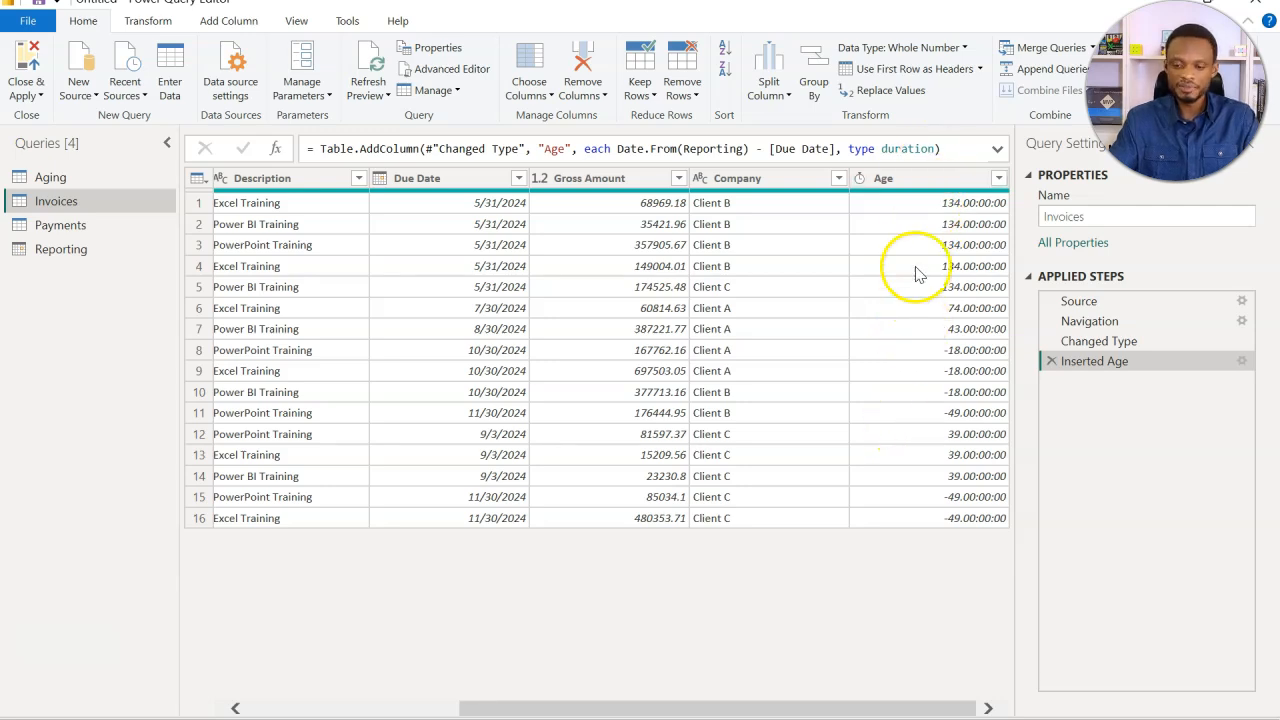
click(907, 188)
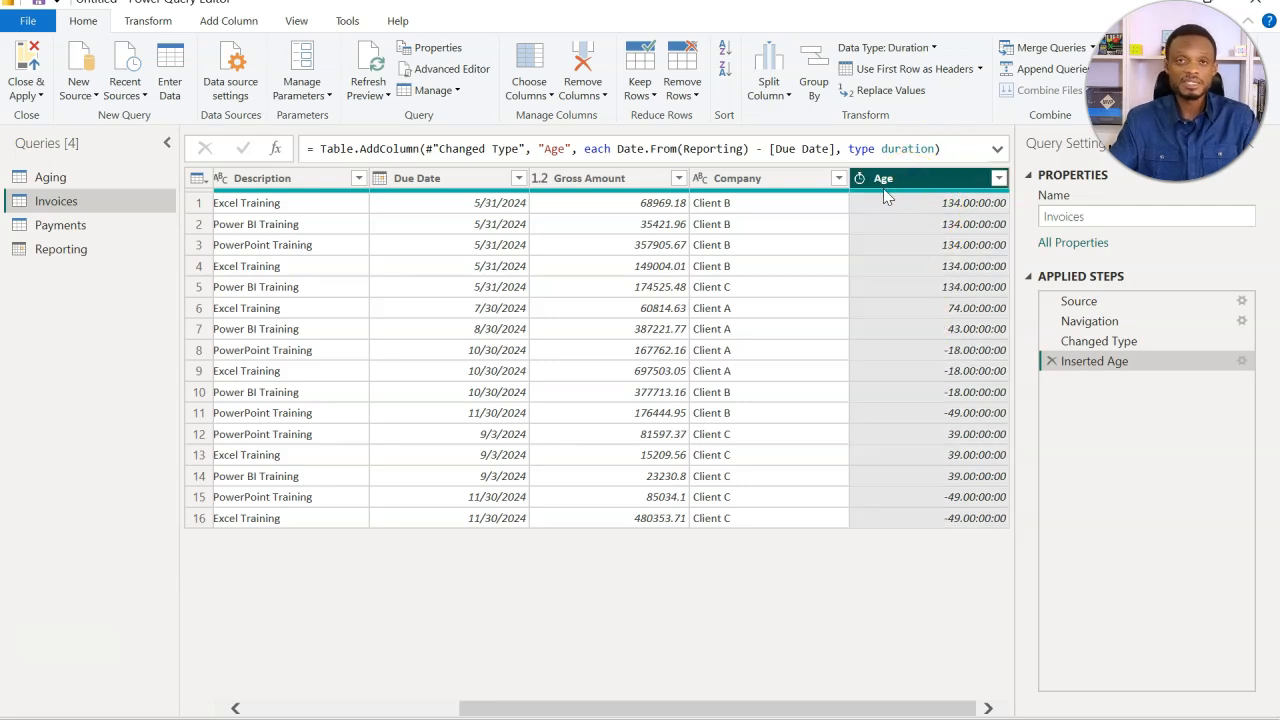
Set the Age column's data type to Whole Number in the Invoices query, and check the bands in the Aging query.
click(860, 180)
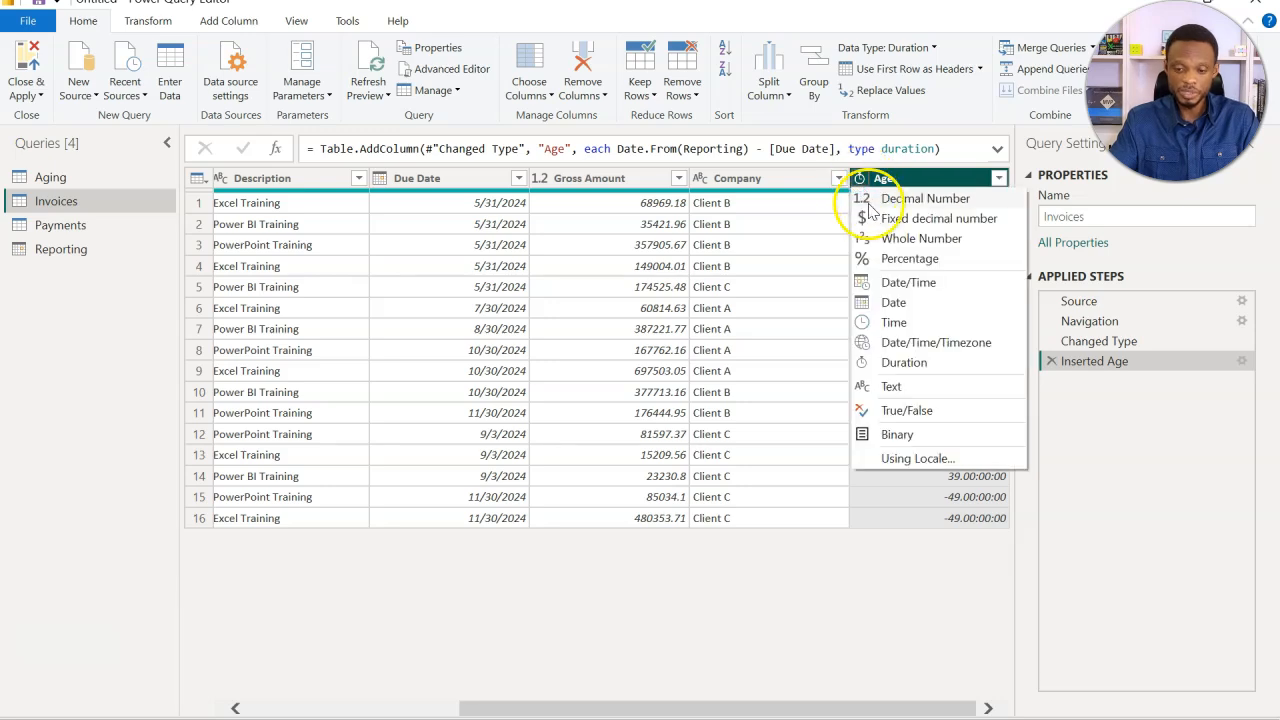
click(895, 242)
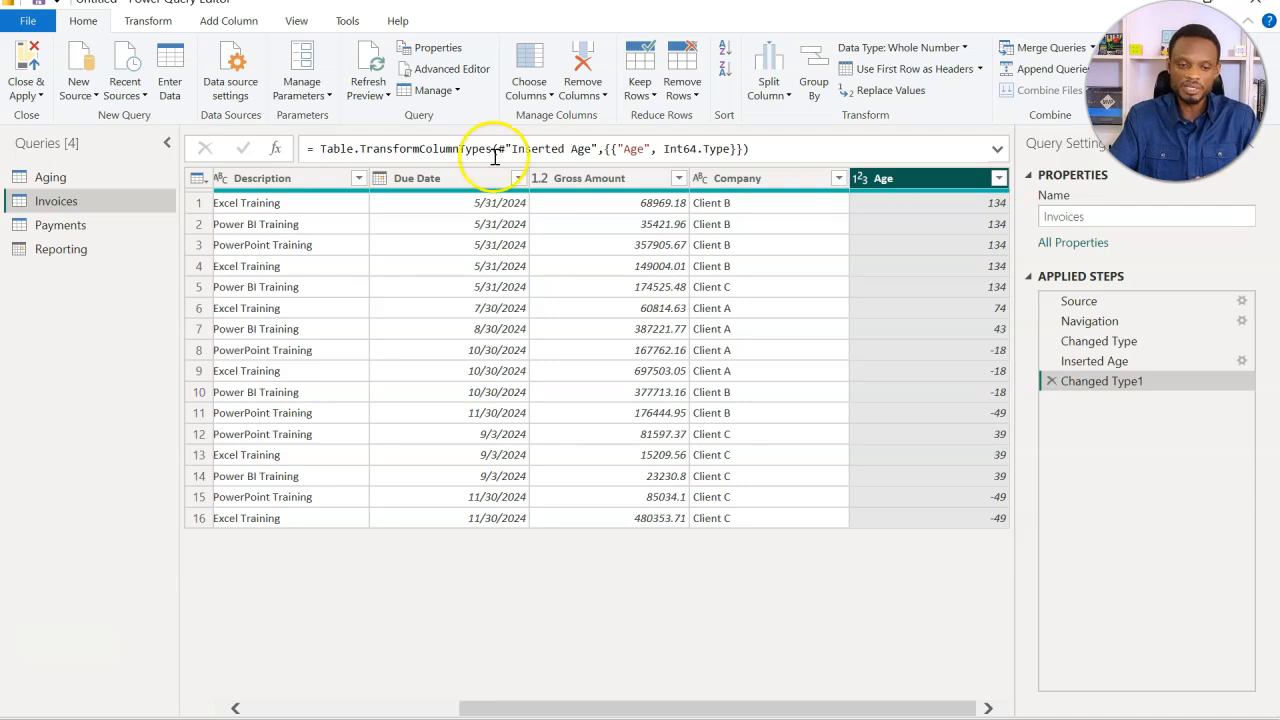
click(140, 179)
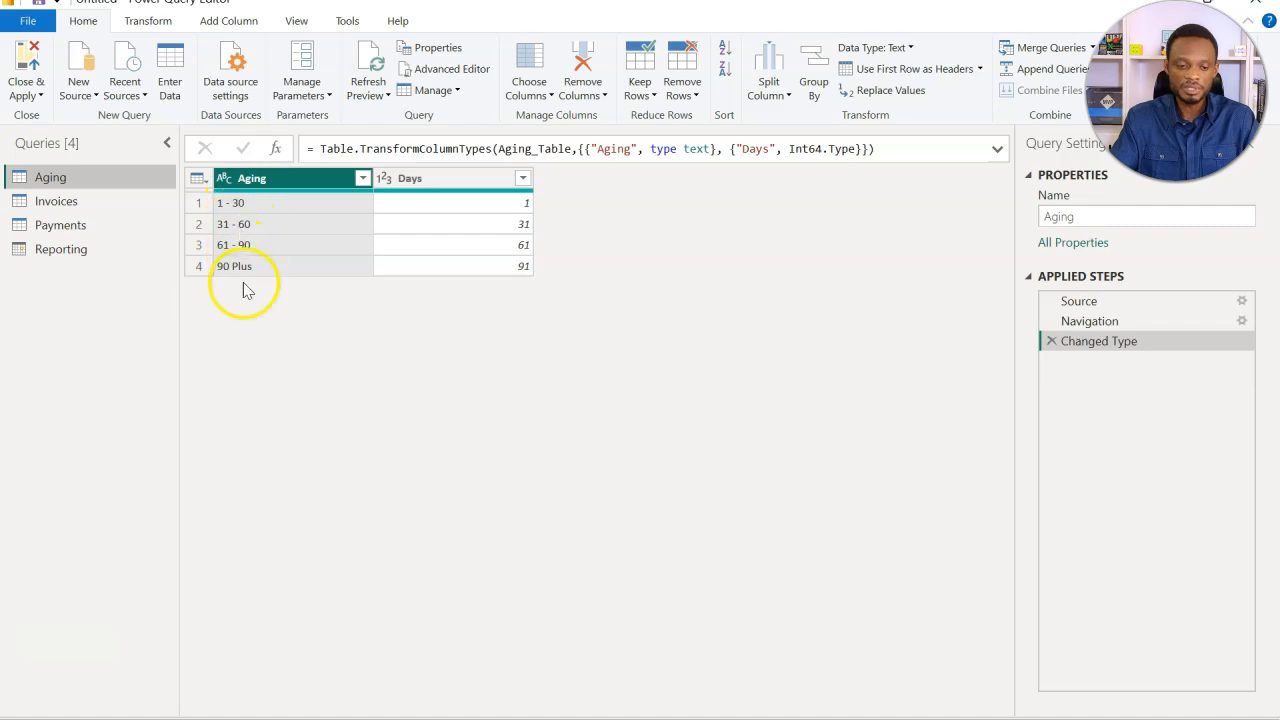
click(115, 205)
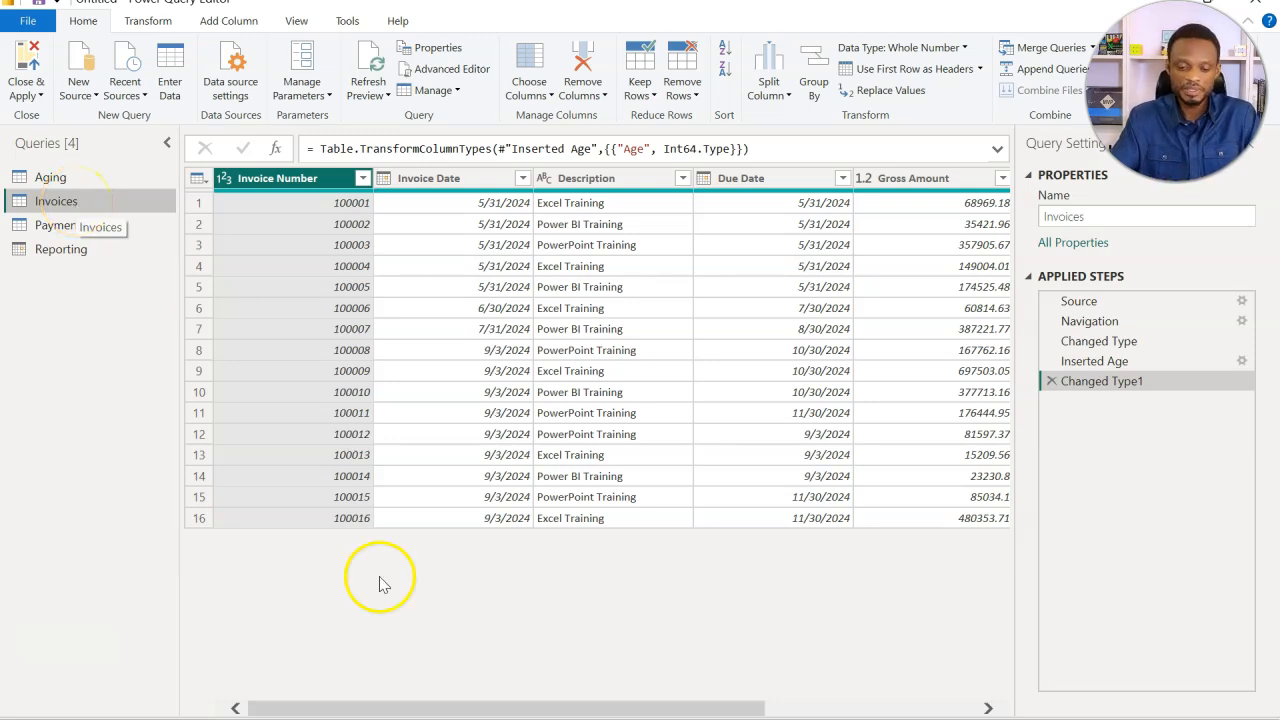
Merge the Invoices query with the Aging query, matching Age to Days with a Full Outer join.
click(469, 708)
drag(469, 708, 569, 704)
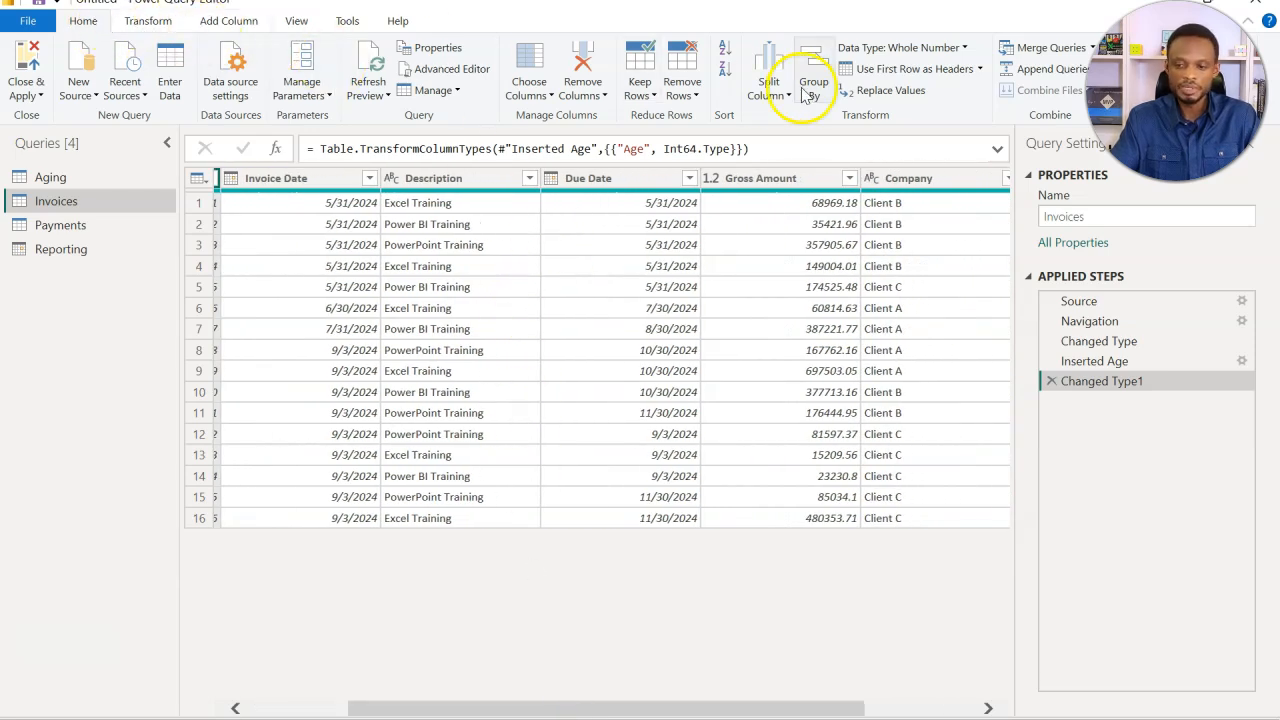
click(1066, 55)
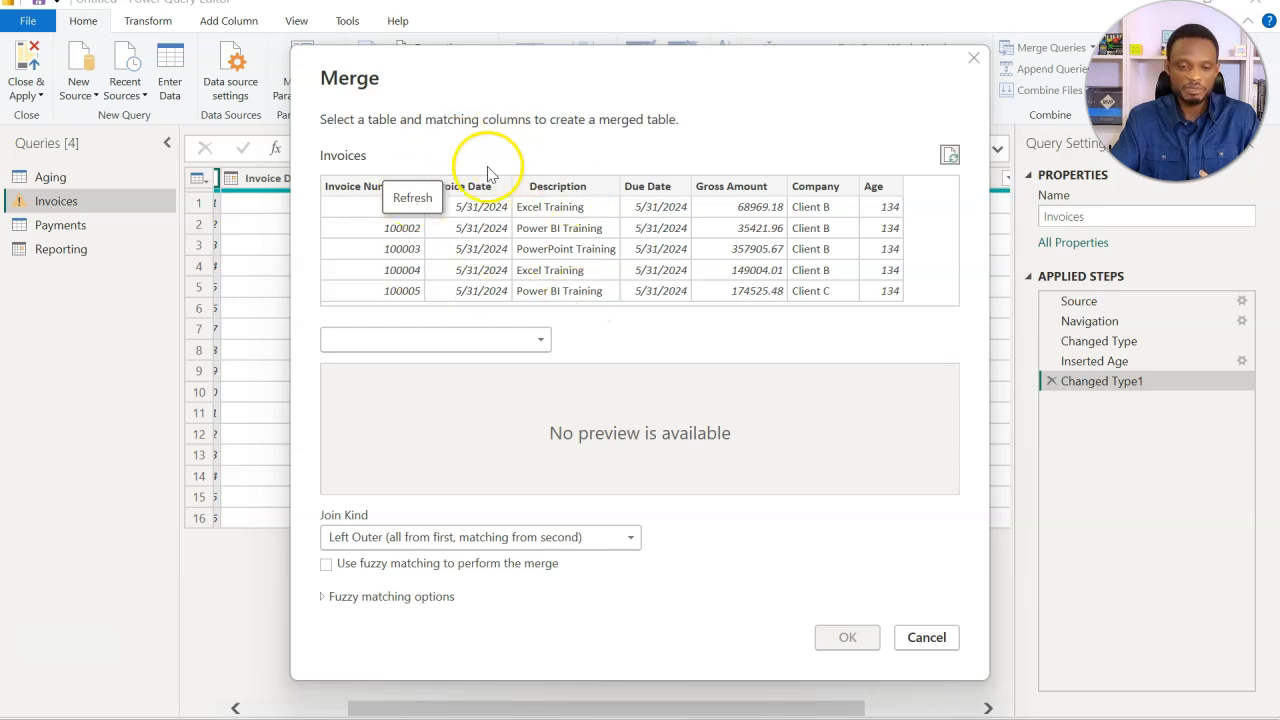
click(536, 340)
click(505, 364)
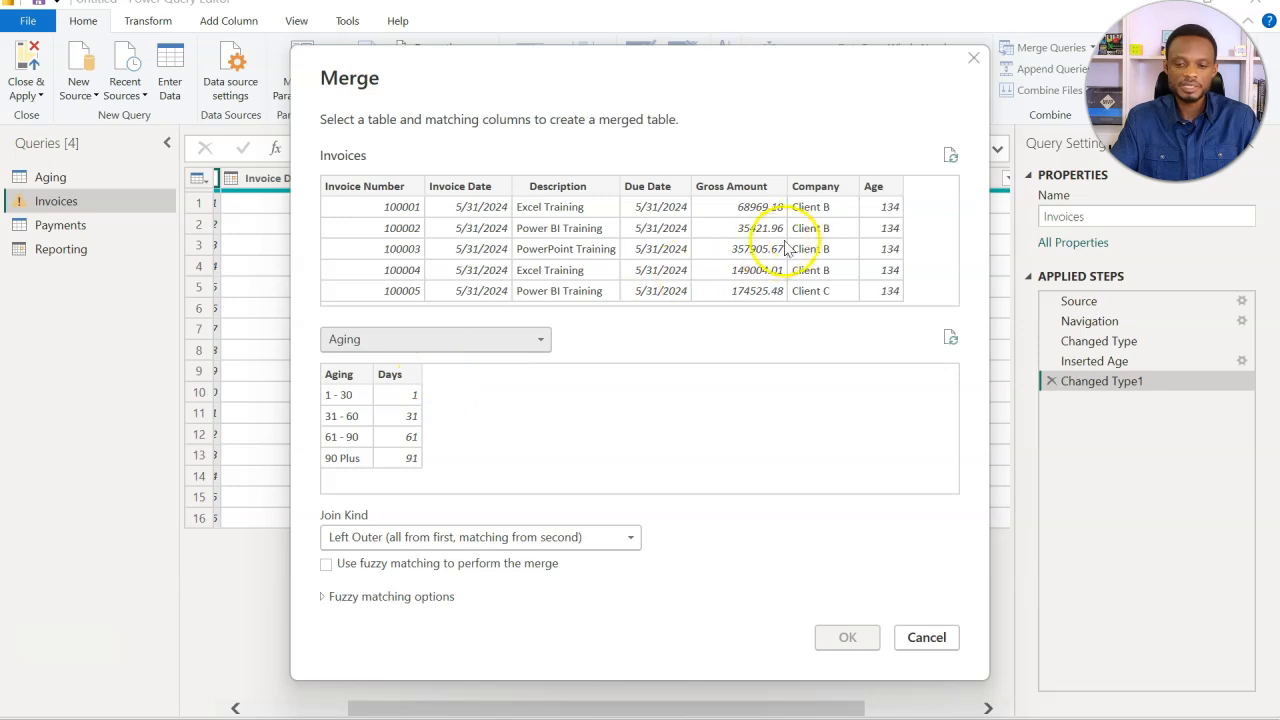
click(876, 188)
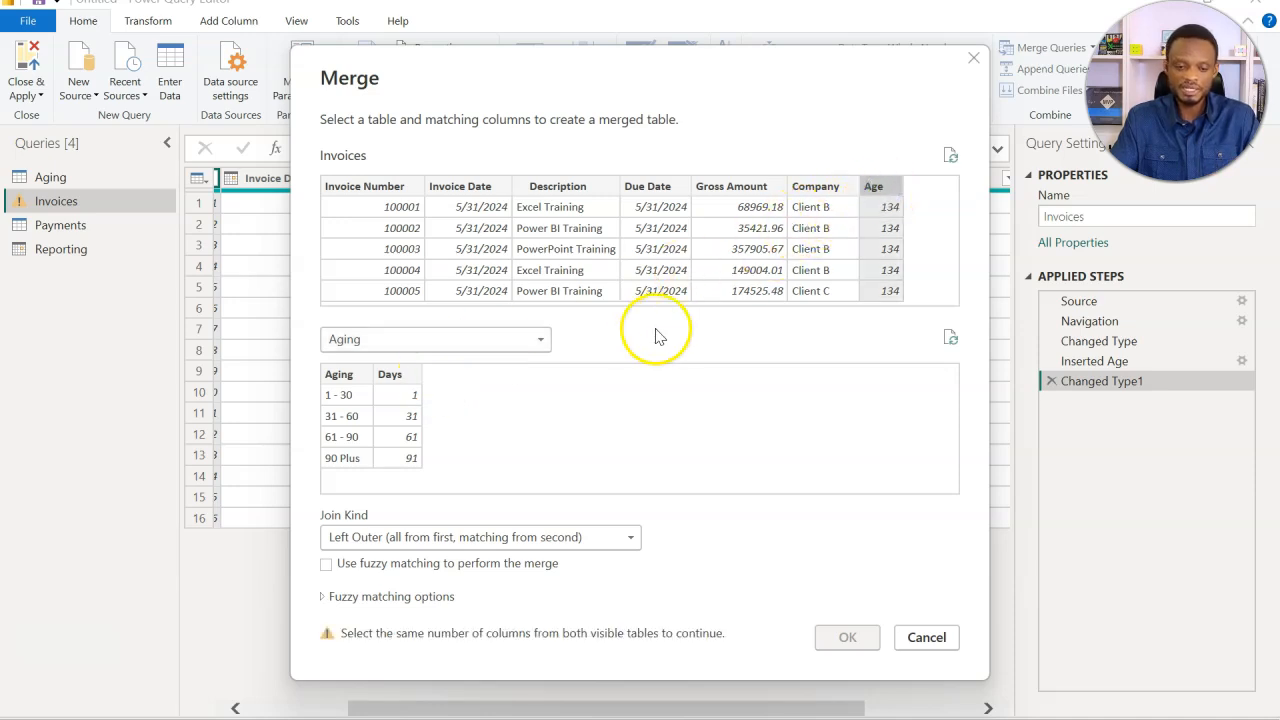
click(402, 377)
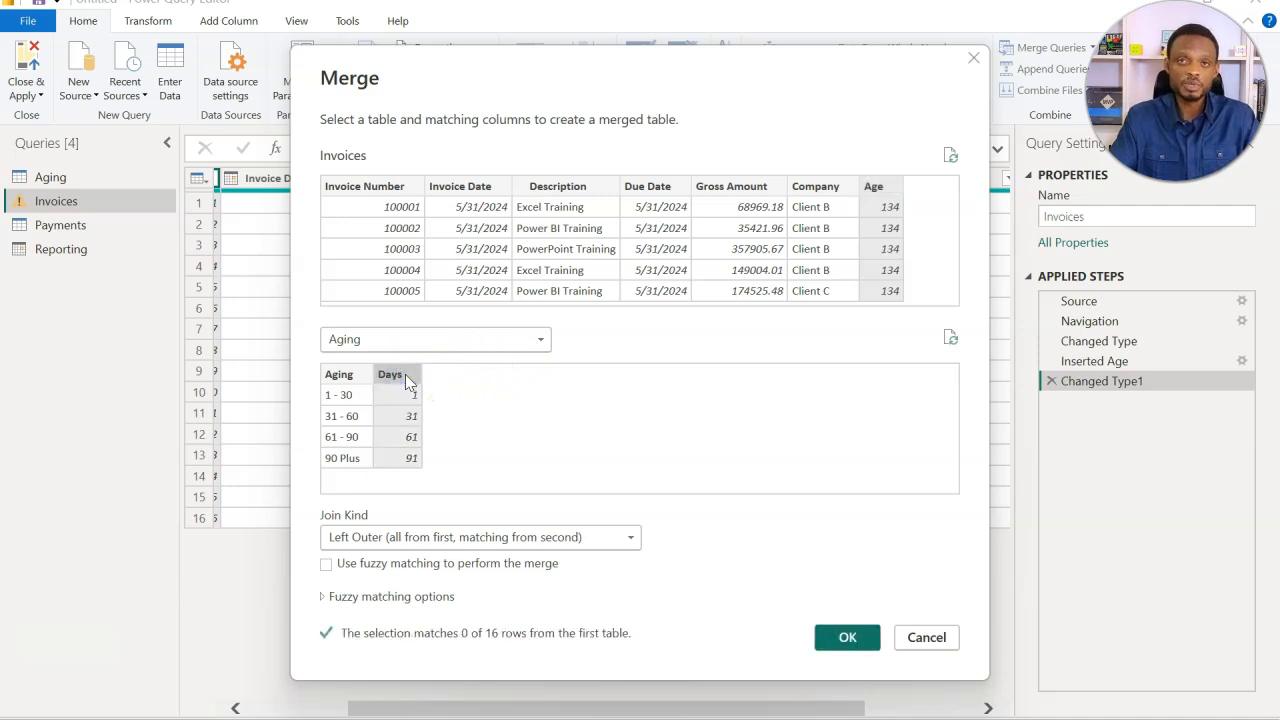
click(428, 463)
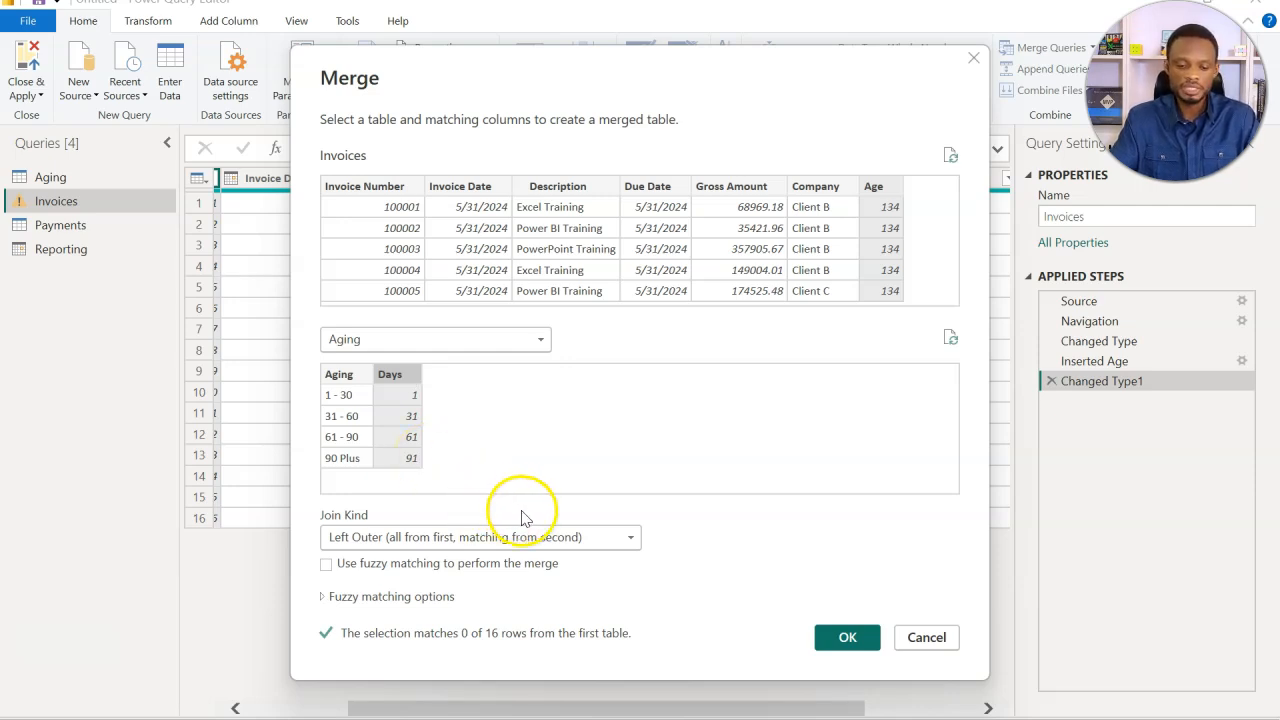
click(600, 538)
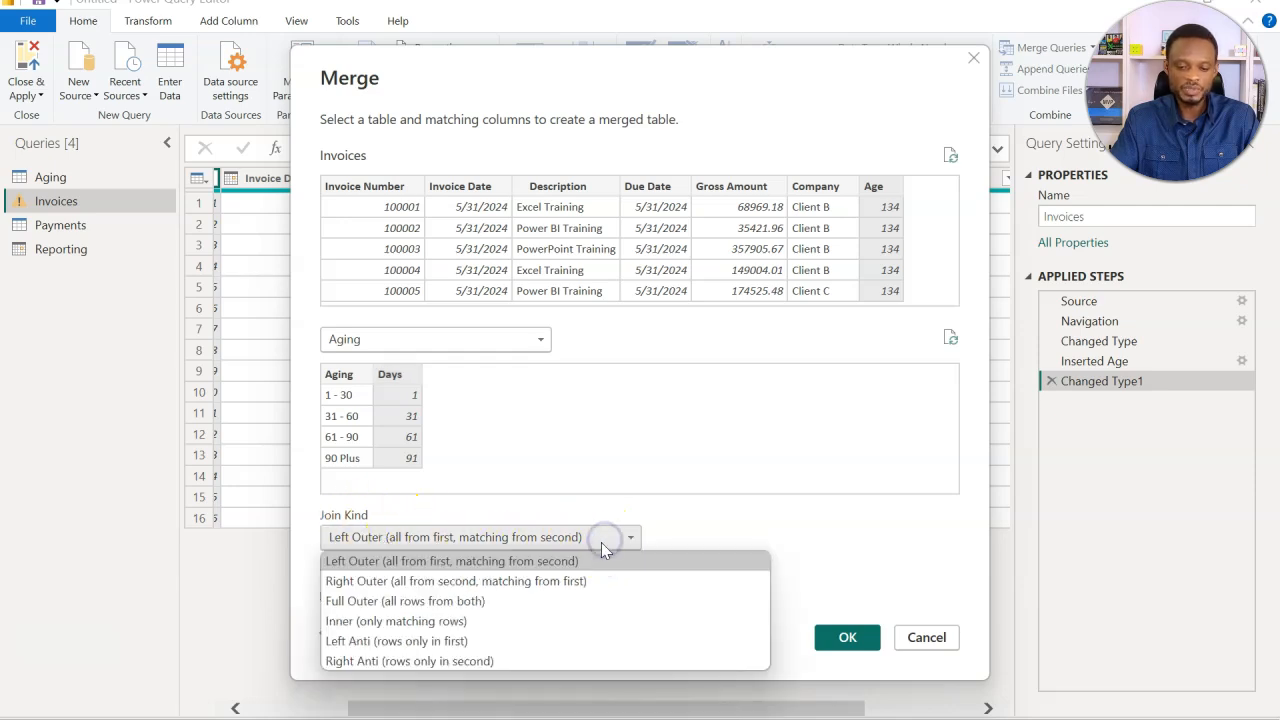
click(538, 601)
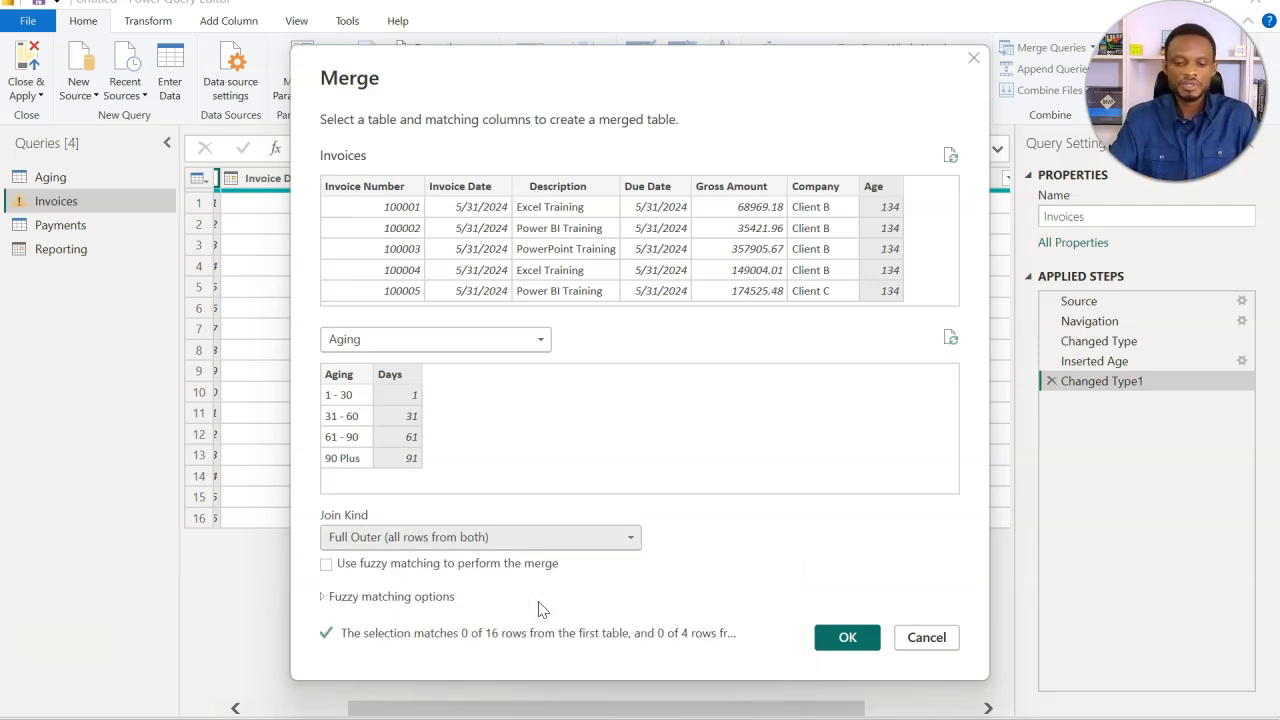
click(844, 638)
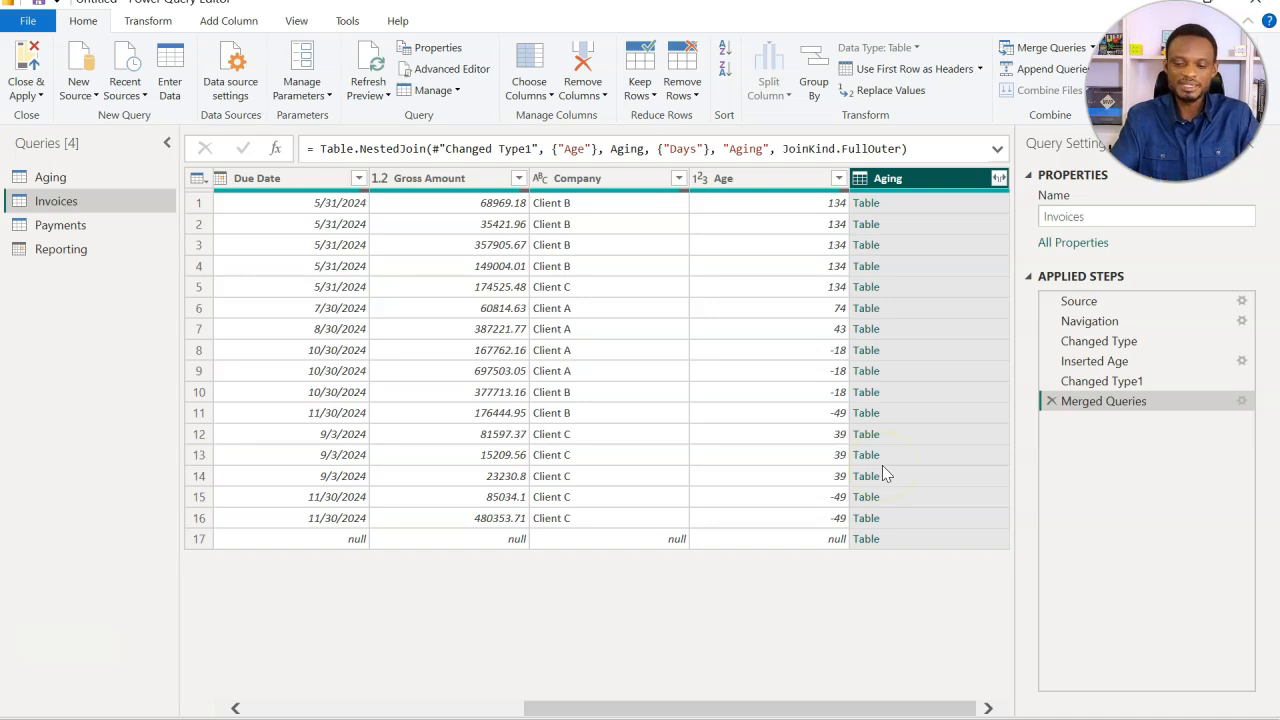
Expand the merged Aging column into its Aging and Days columns without using the original column name as prefix.
click(999, 180)
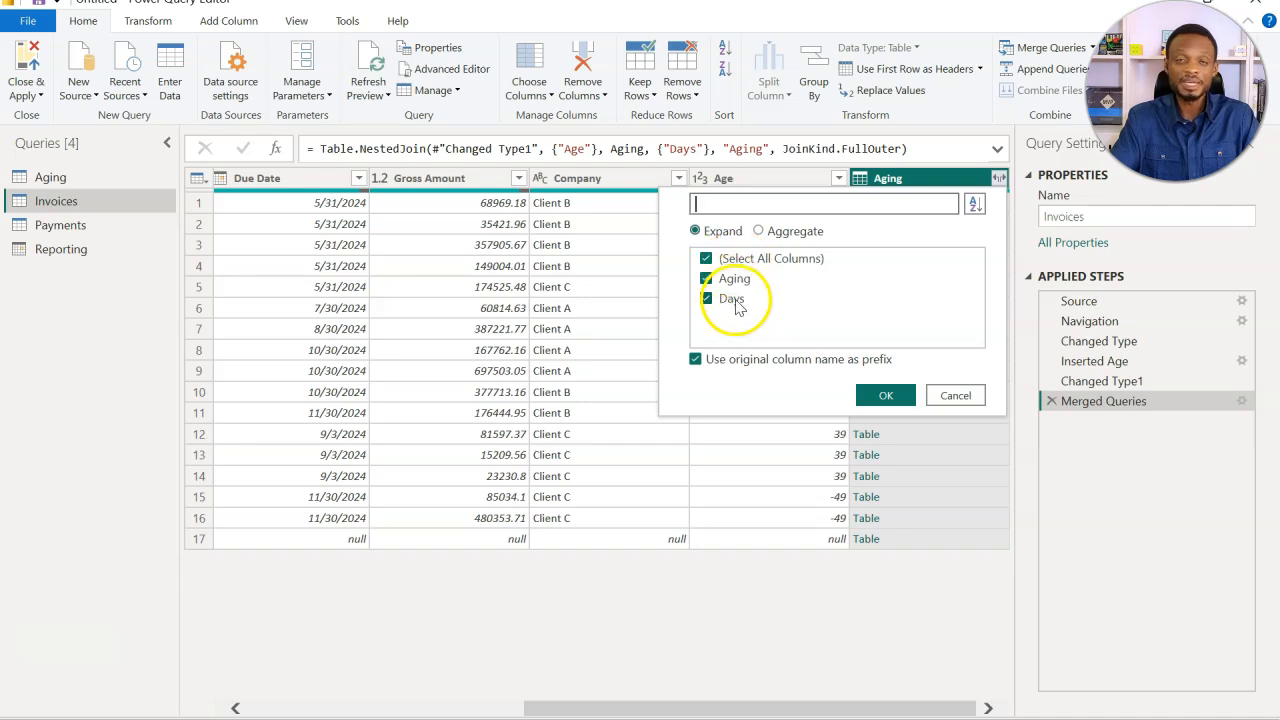
click(700, 360)
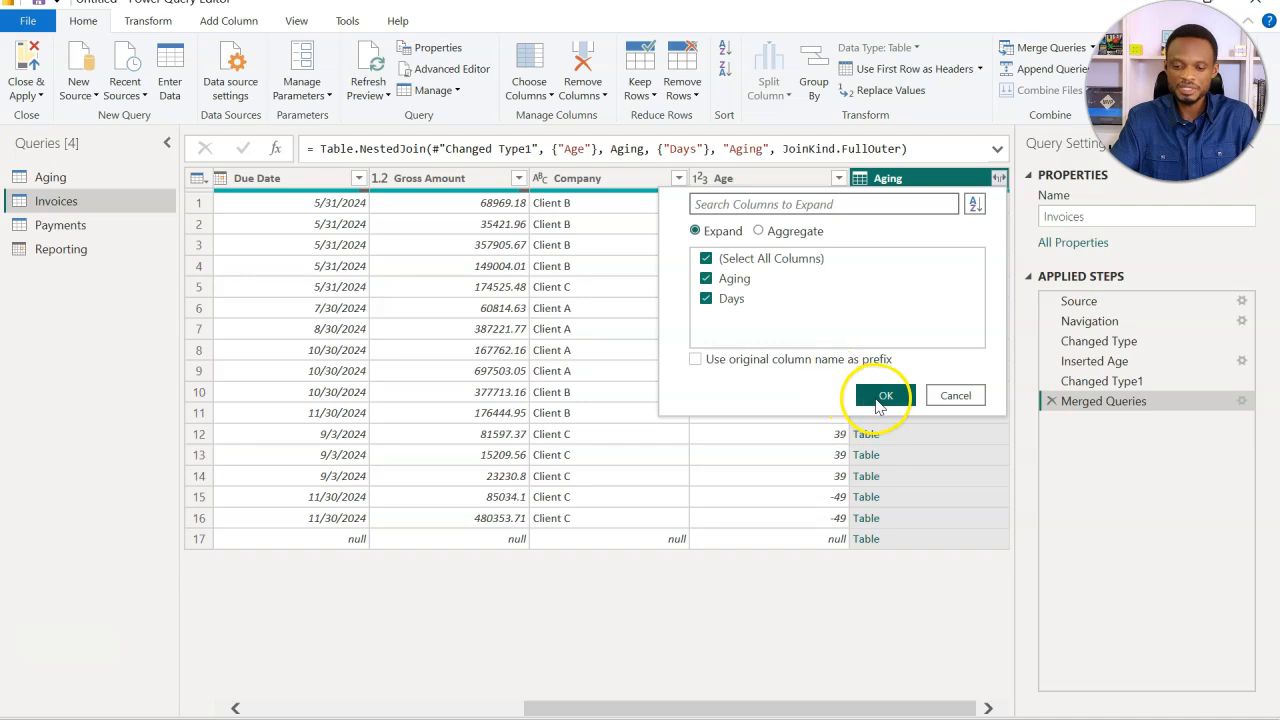
click(884, 395)
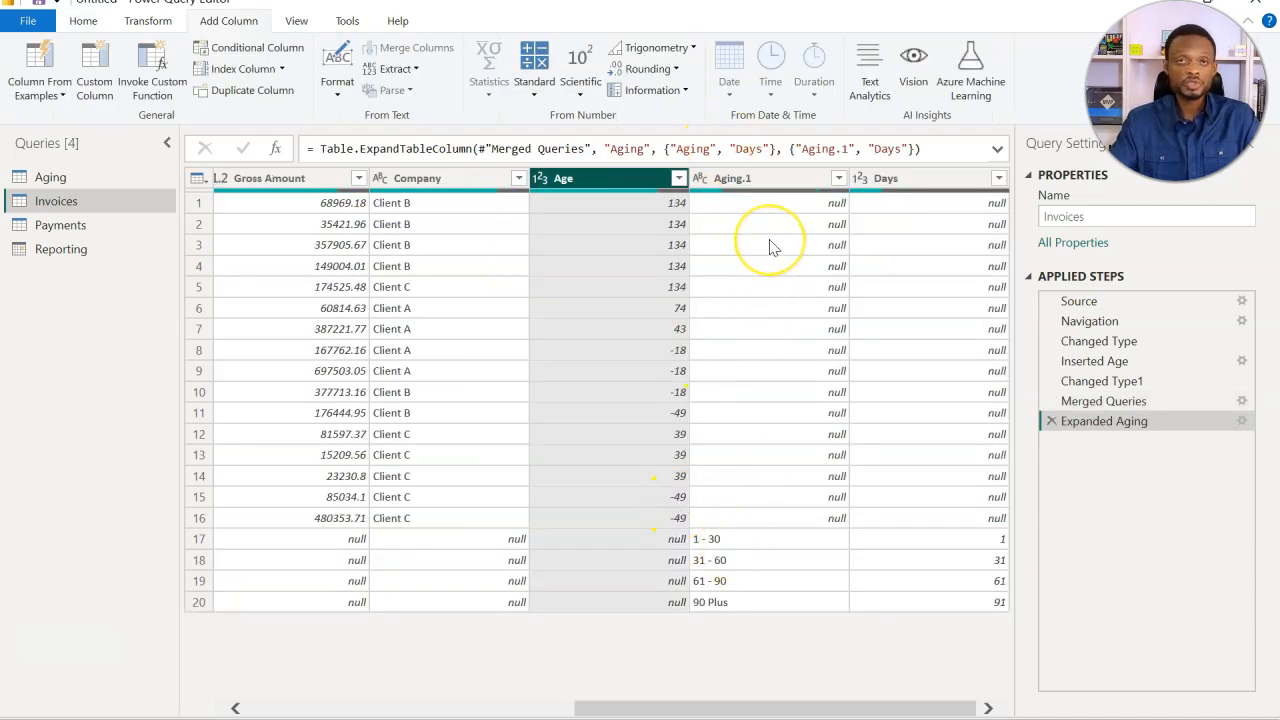
Compare the Age column with the expanded Aging.1 and Days columns.
click(766, 186)
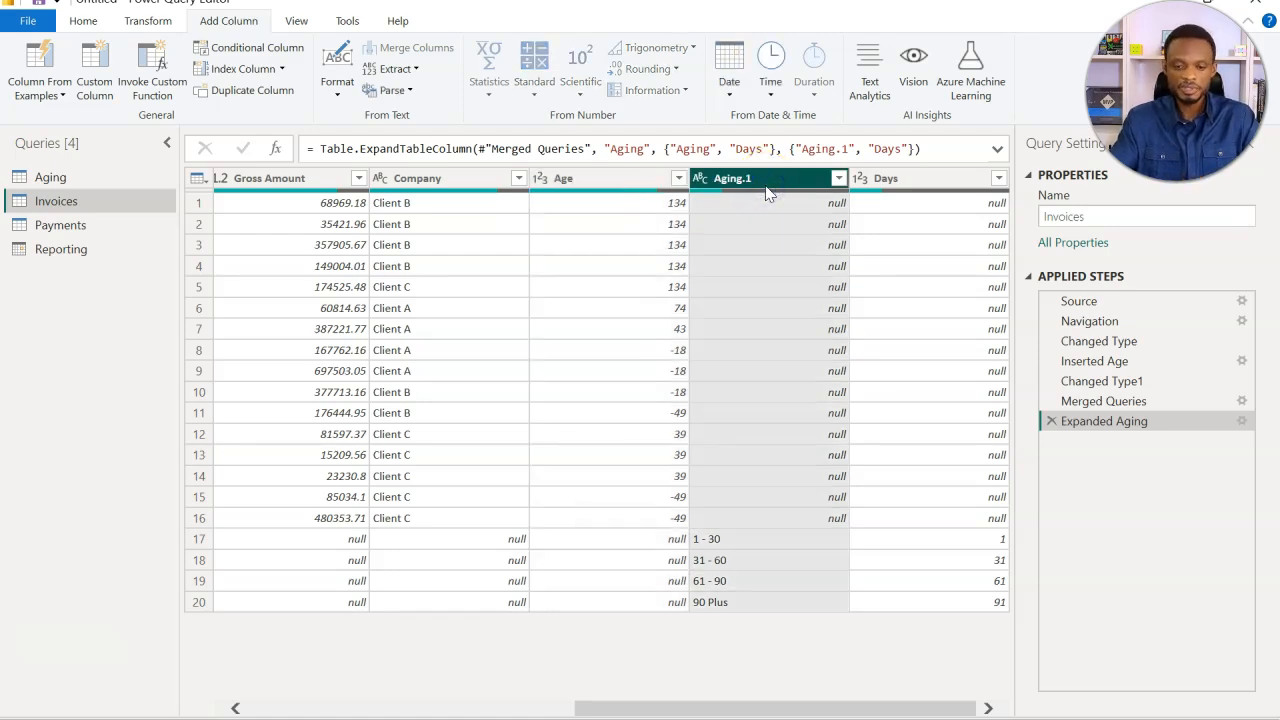
click(904, 190)
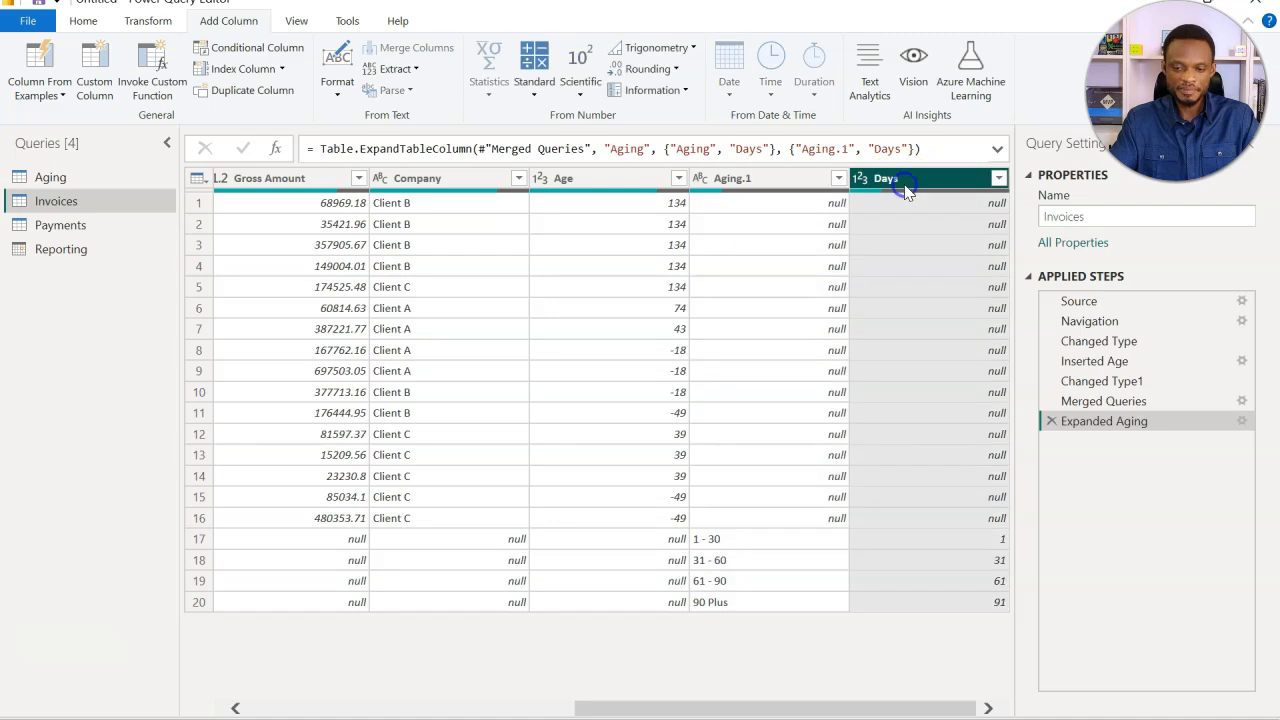
ctrl+click(604, 180)
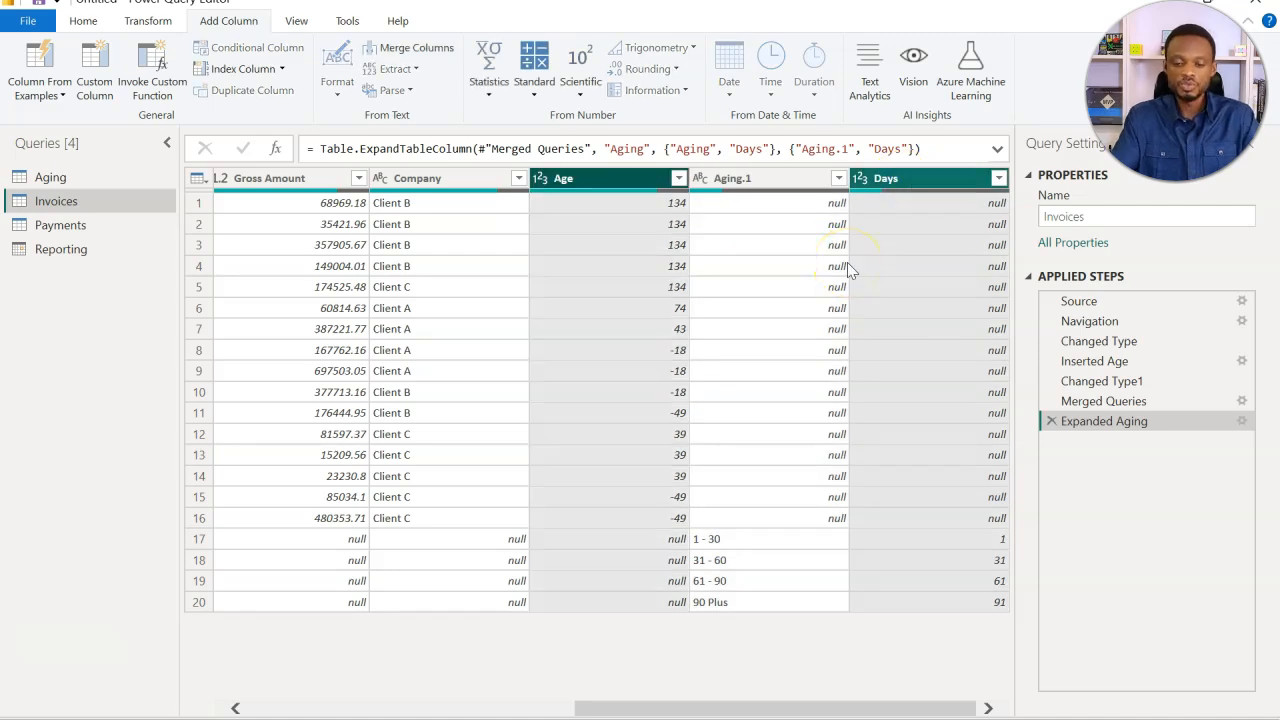
click(618, 180)
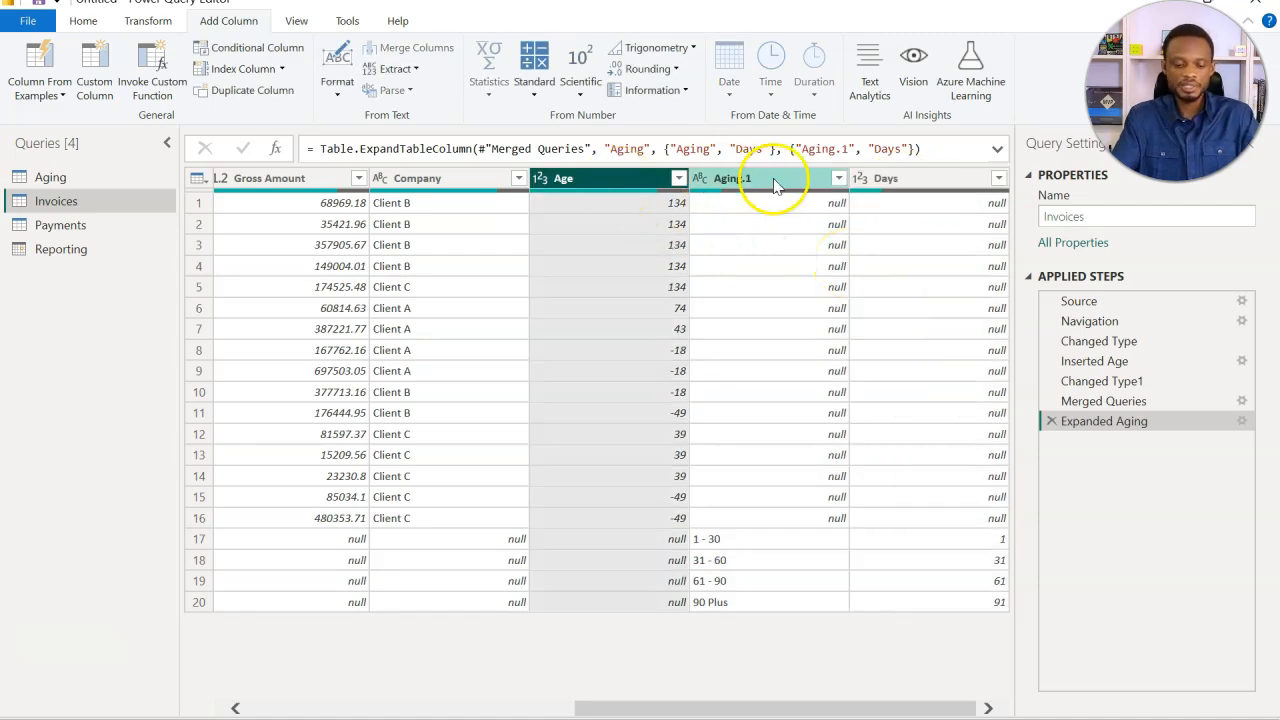
ctrl+click(900, 182)
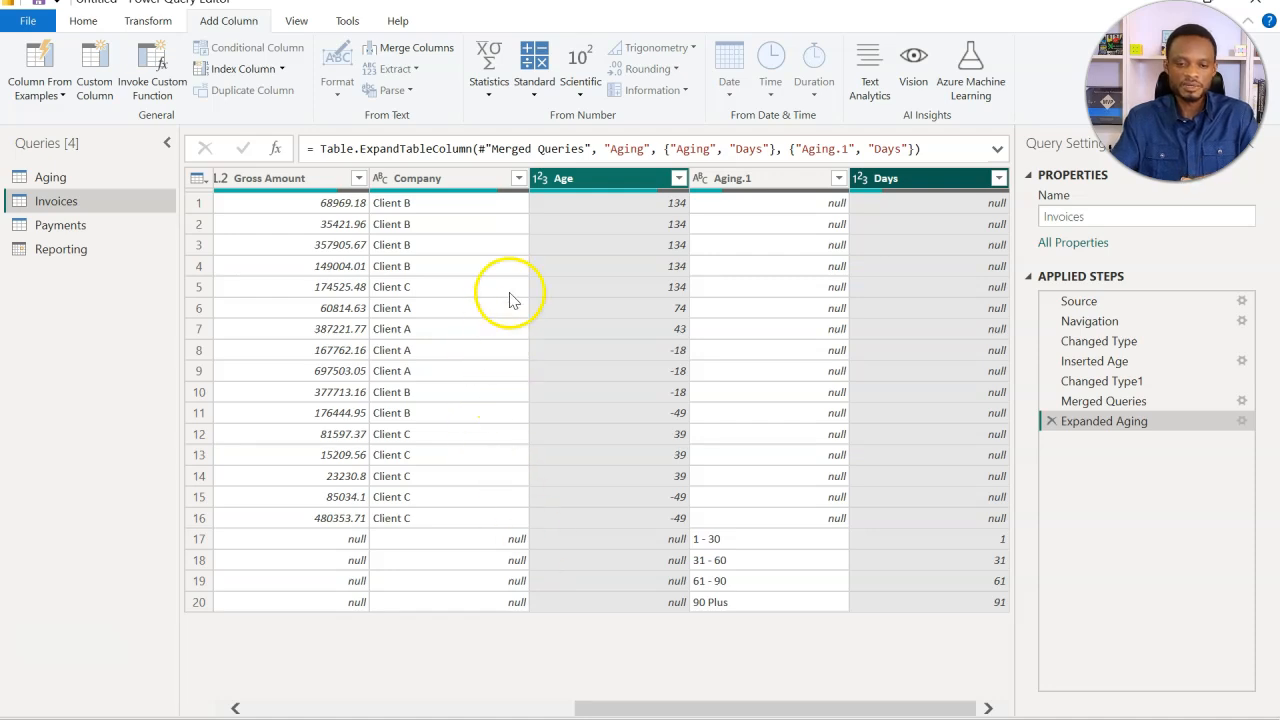
Start a conditional column in Invoices with the clause: if Age equals null, output the Days column.
click(575, 180)
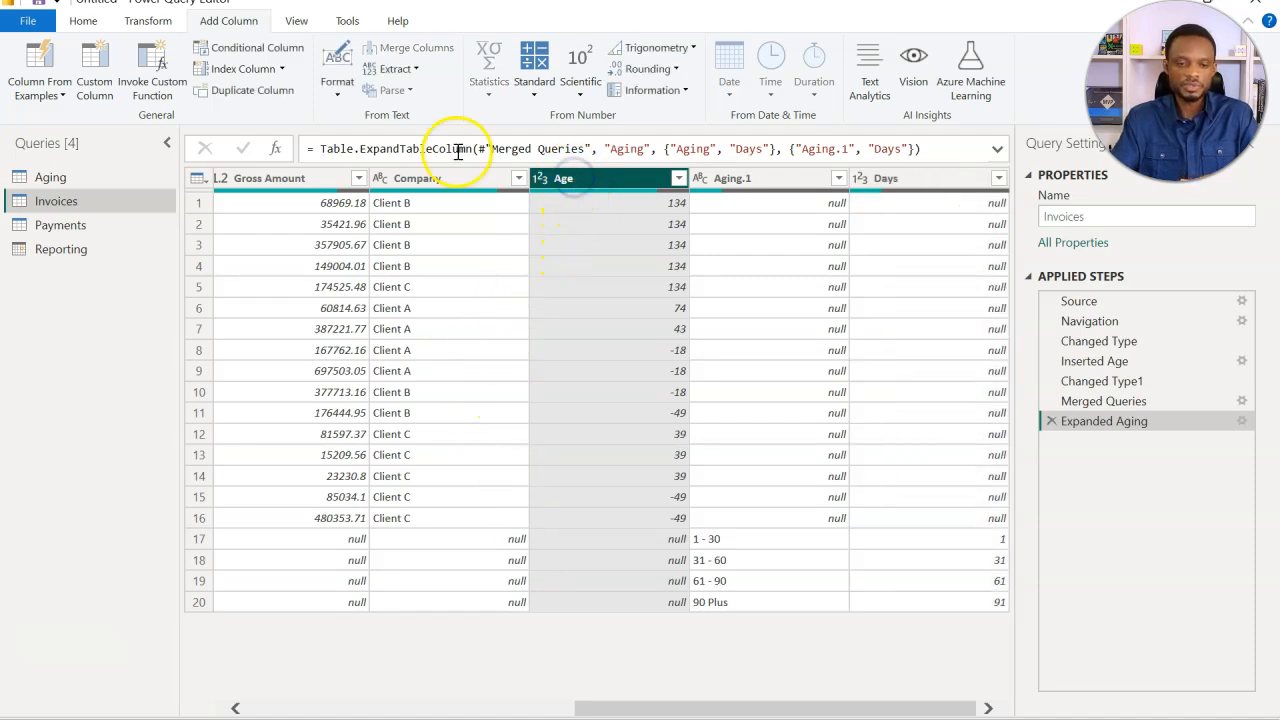
click(268, 52)
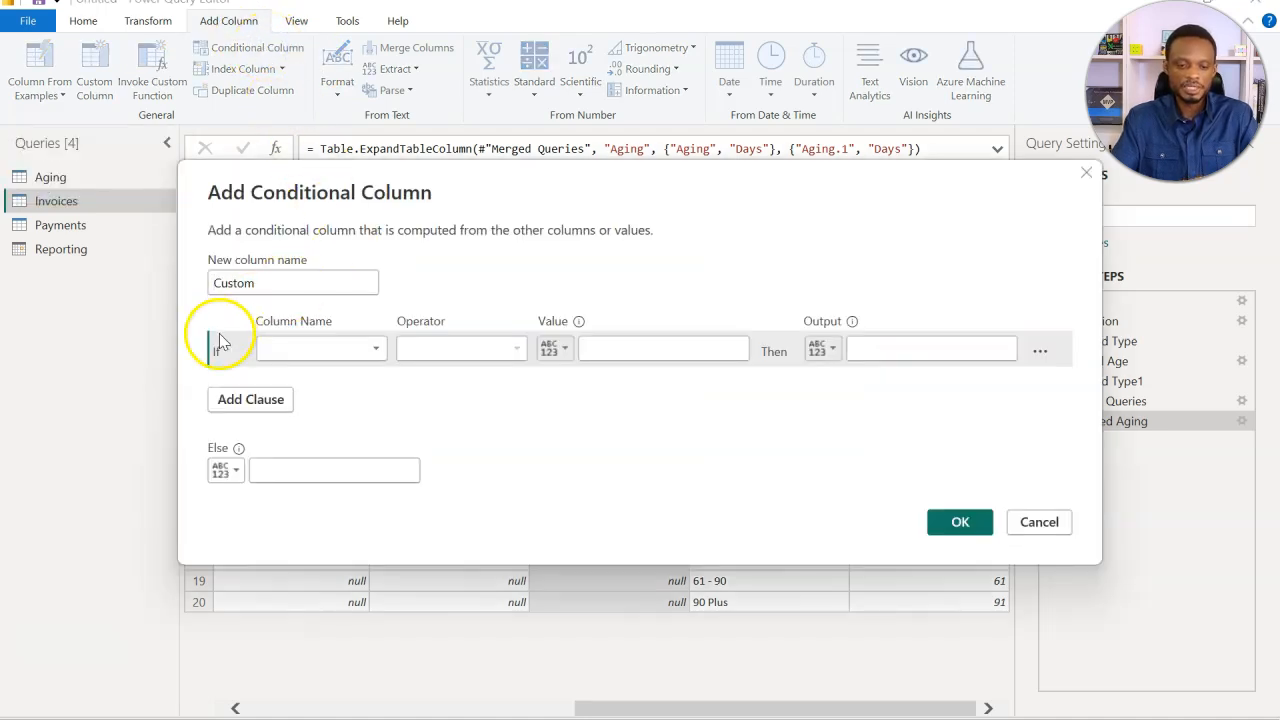
drag(623, 191, 710, 458)
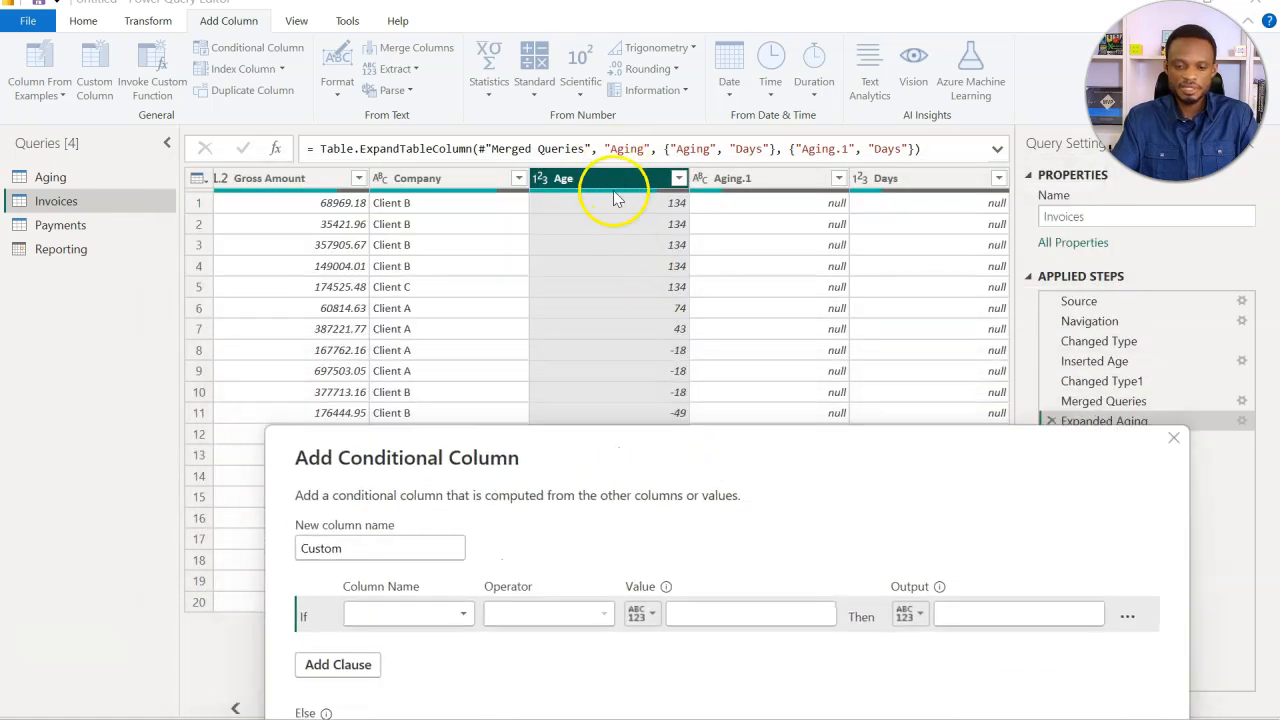
click(465, 613)
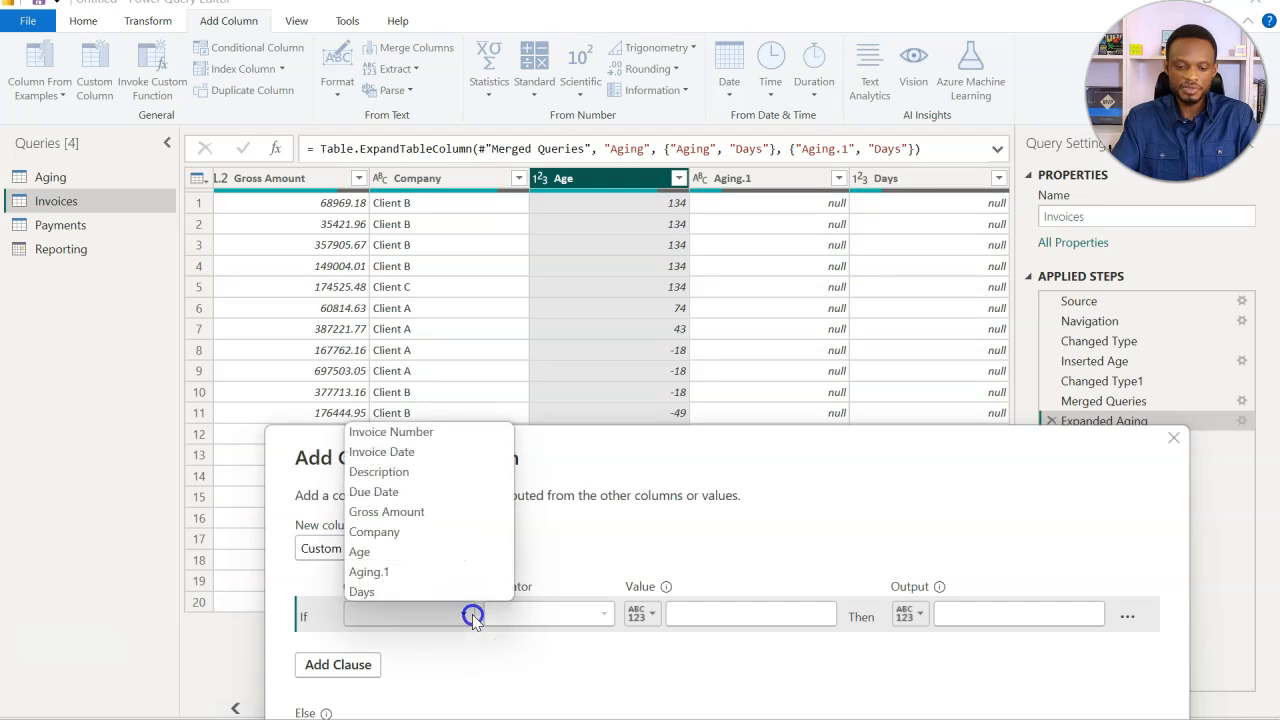
click(443, 552)
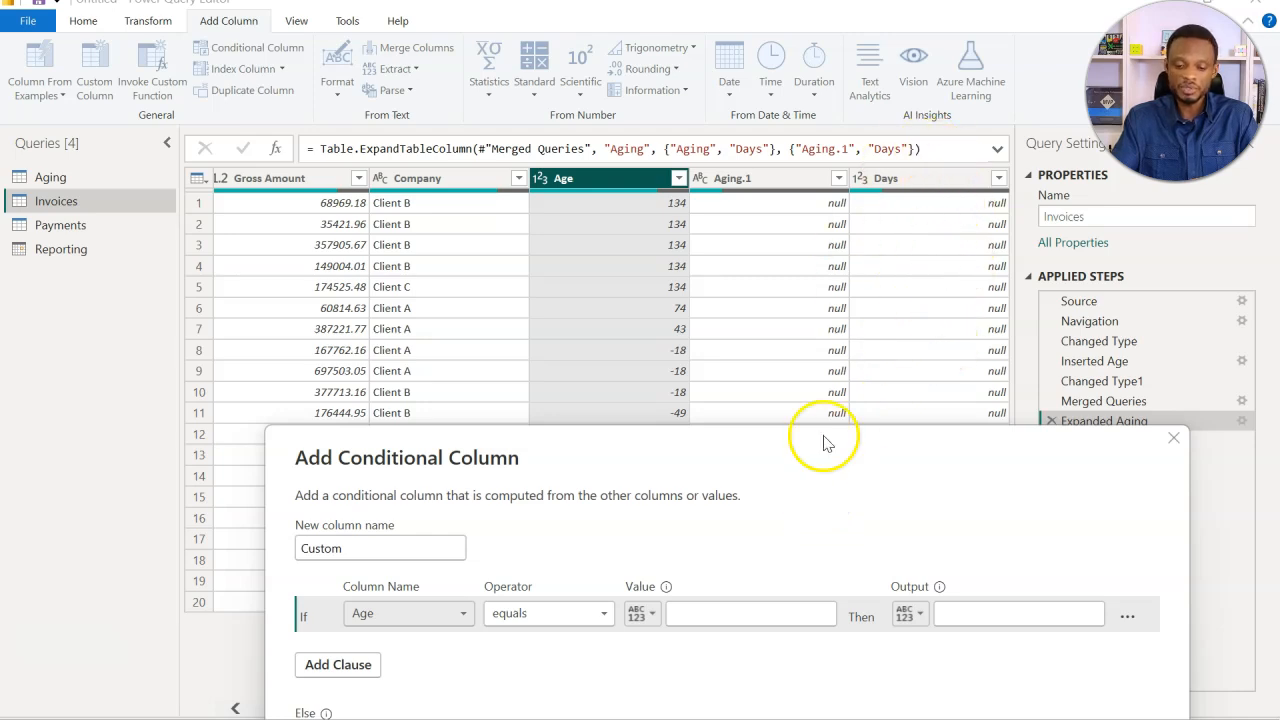
click(712, 613)
text(null)
click(910, 613)
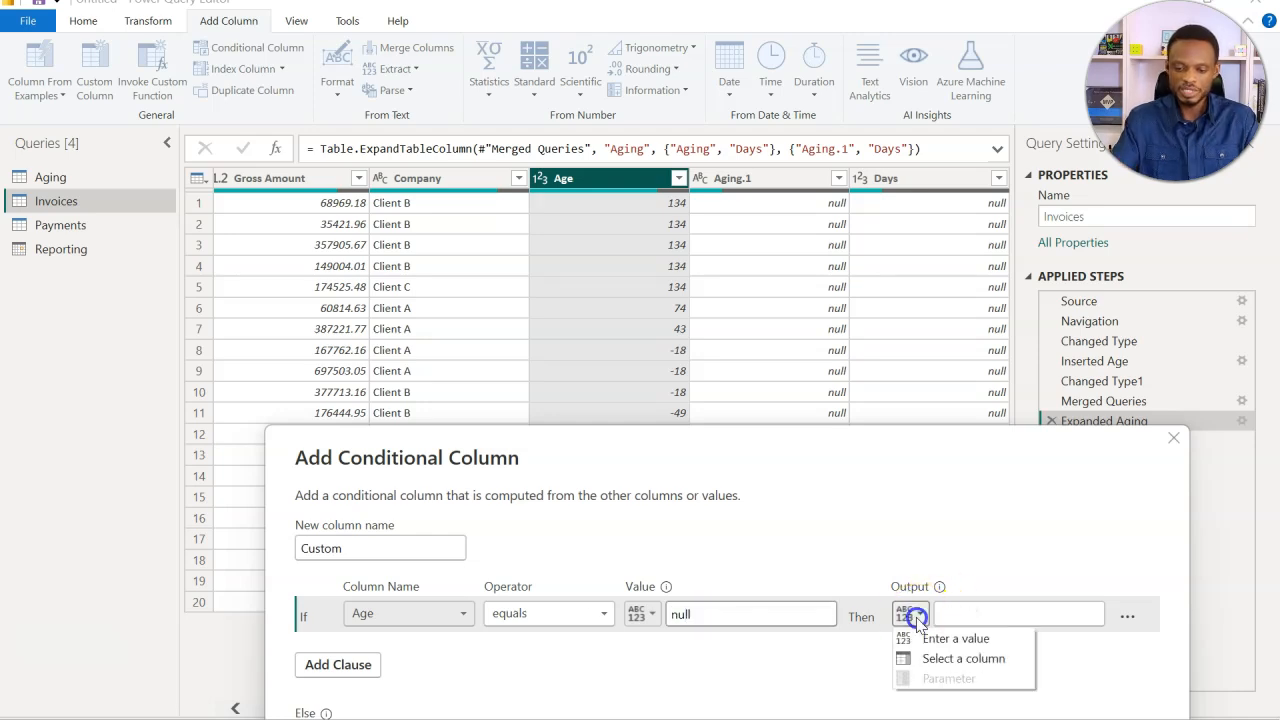
click(930, 658)
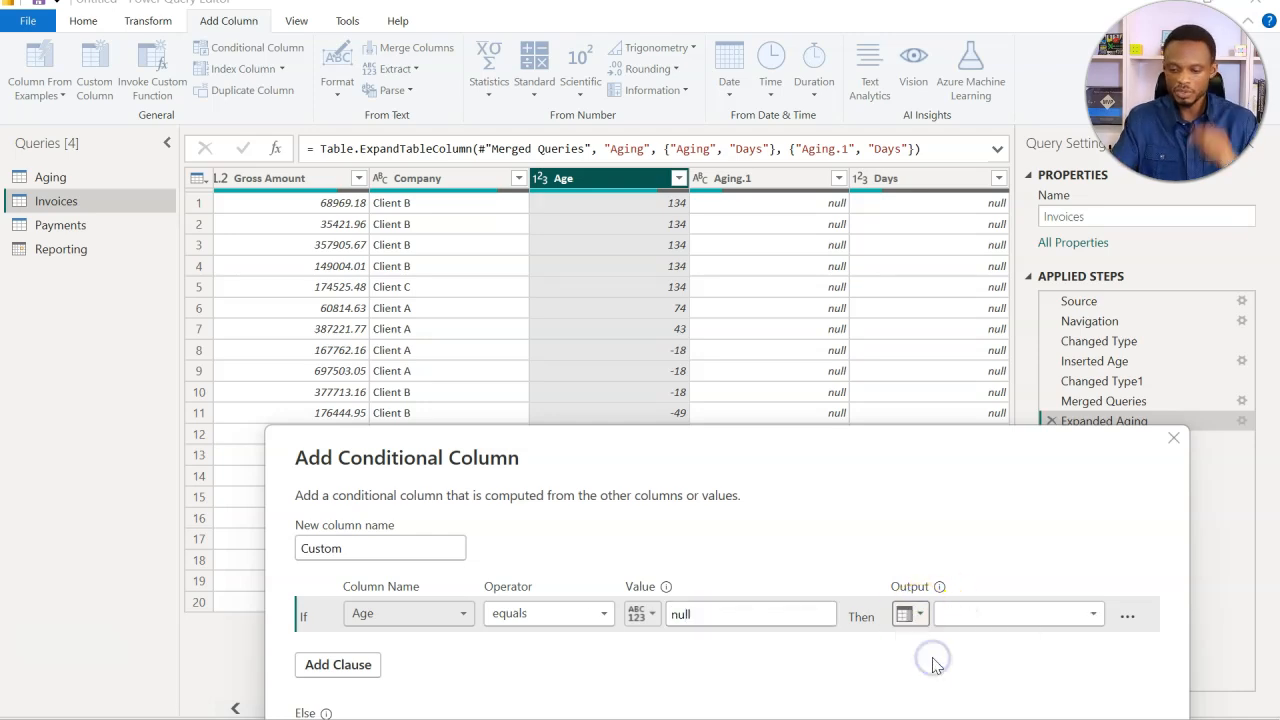
click(1093, 615)
click(1055, 594)
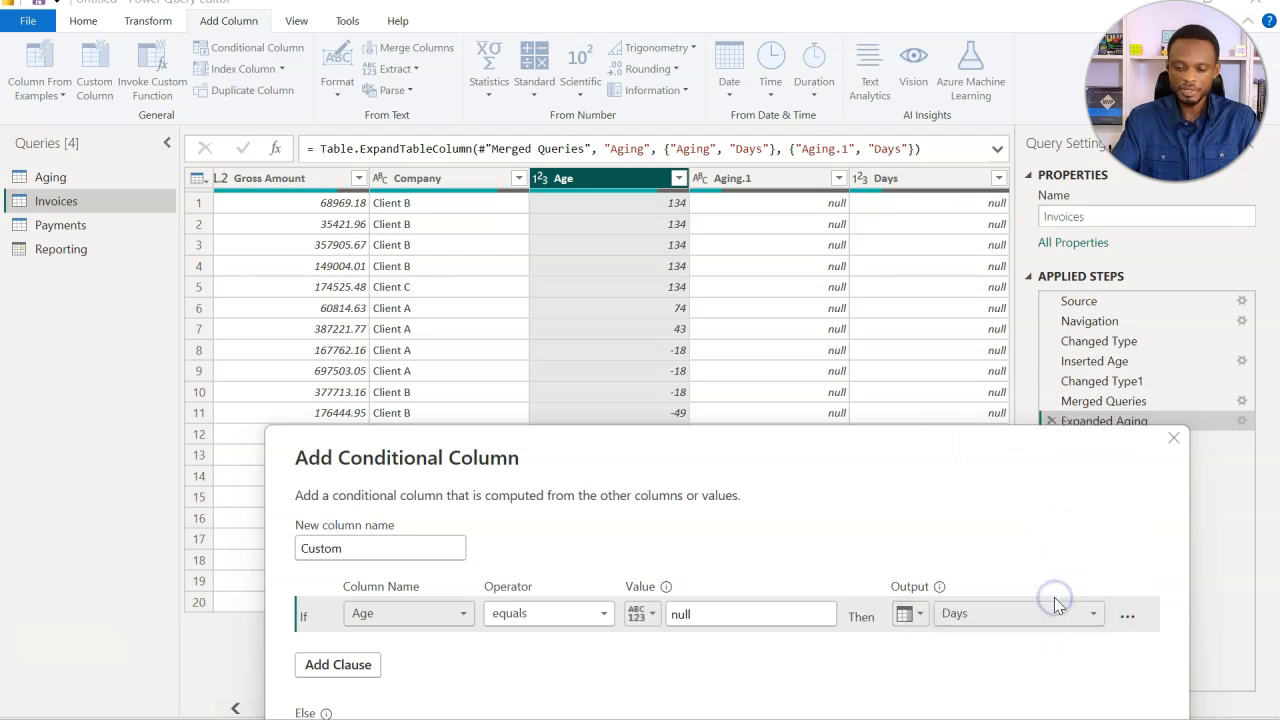
Set the conditional column's Else output to the Age column and create the column with the name Custom.
drag(871, 452, 864, 620)
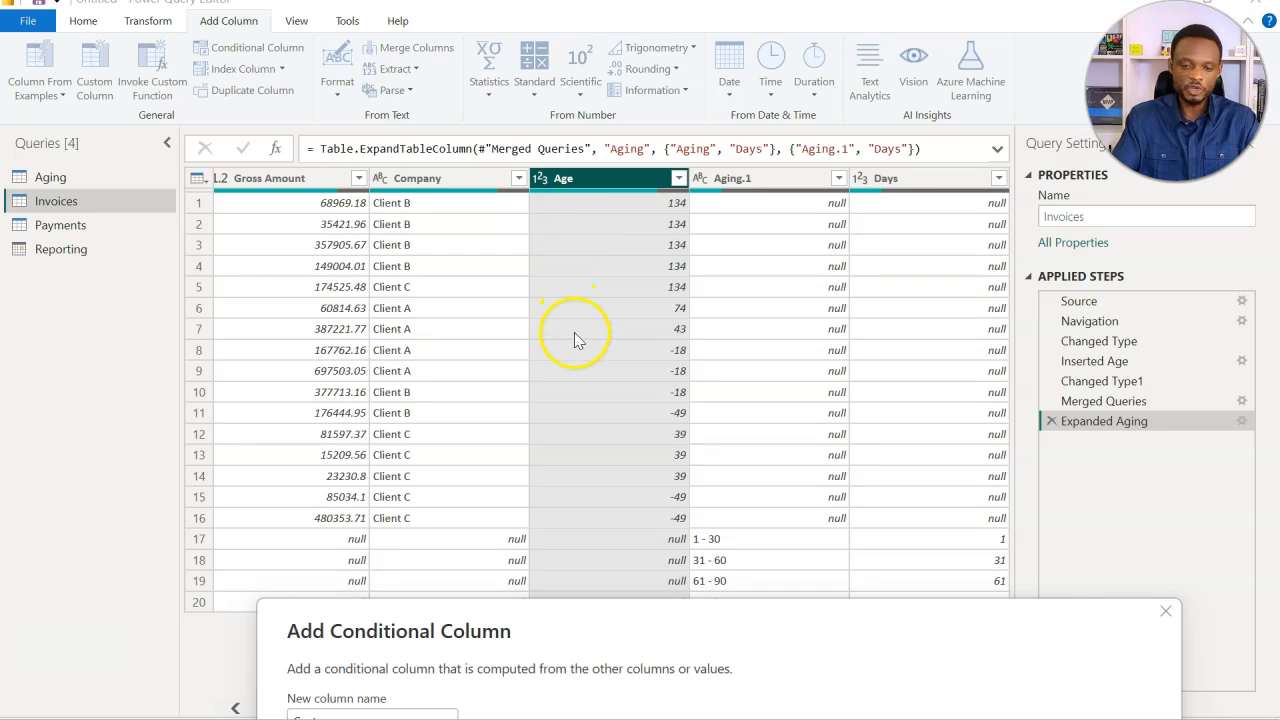
drag(623, 614, 630, 152)
click(312, 445)
click(331, 488)
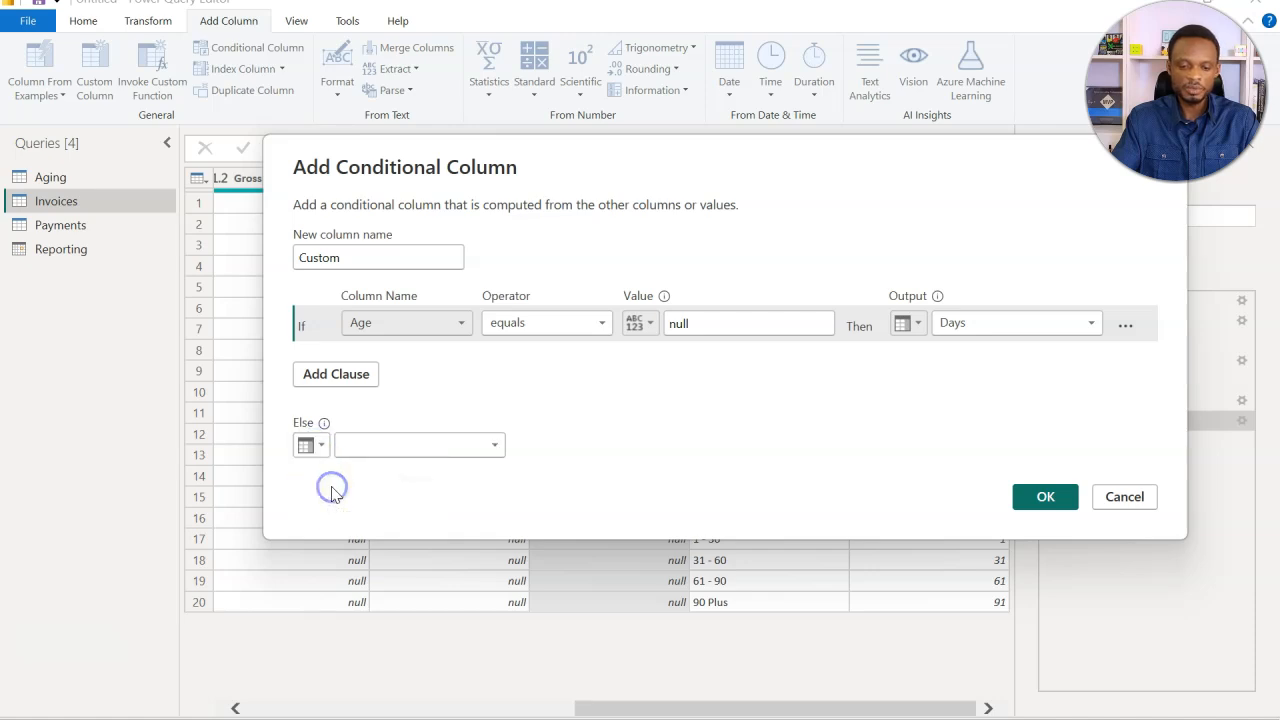
click(495, 446)
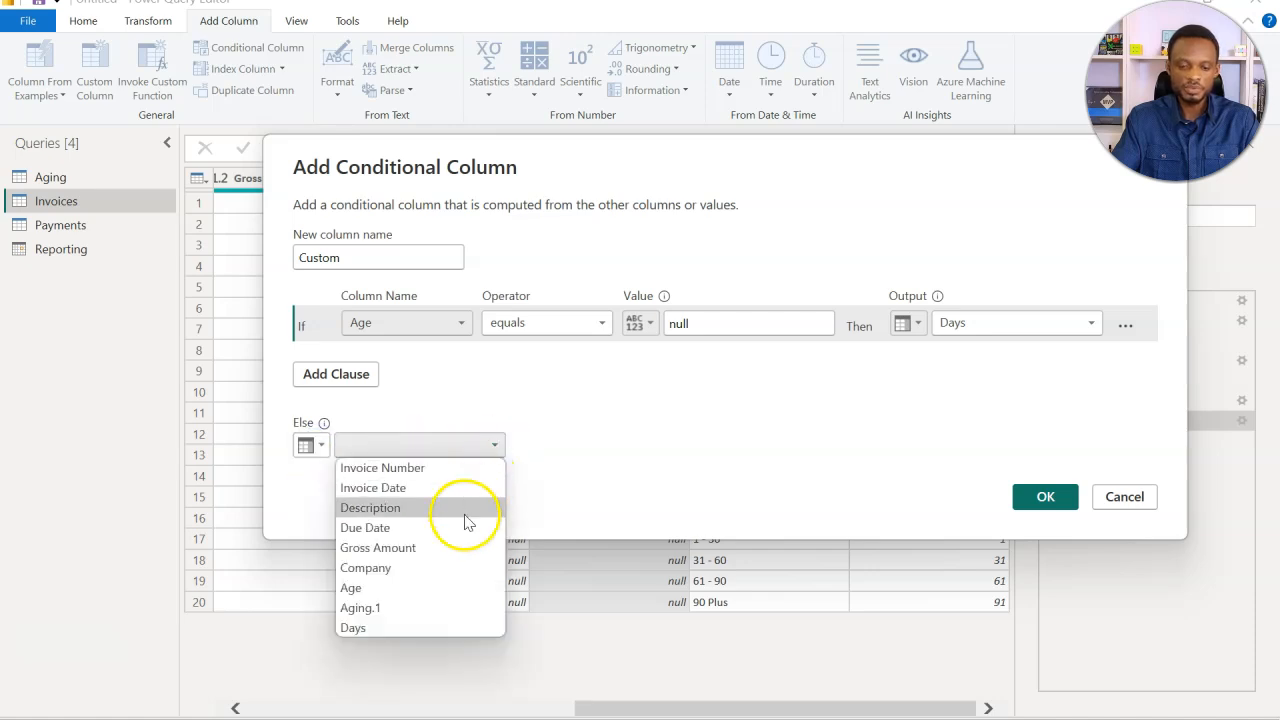
click(445, 587)
drag(663, 175, 652, 214)
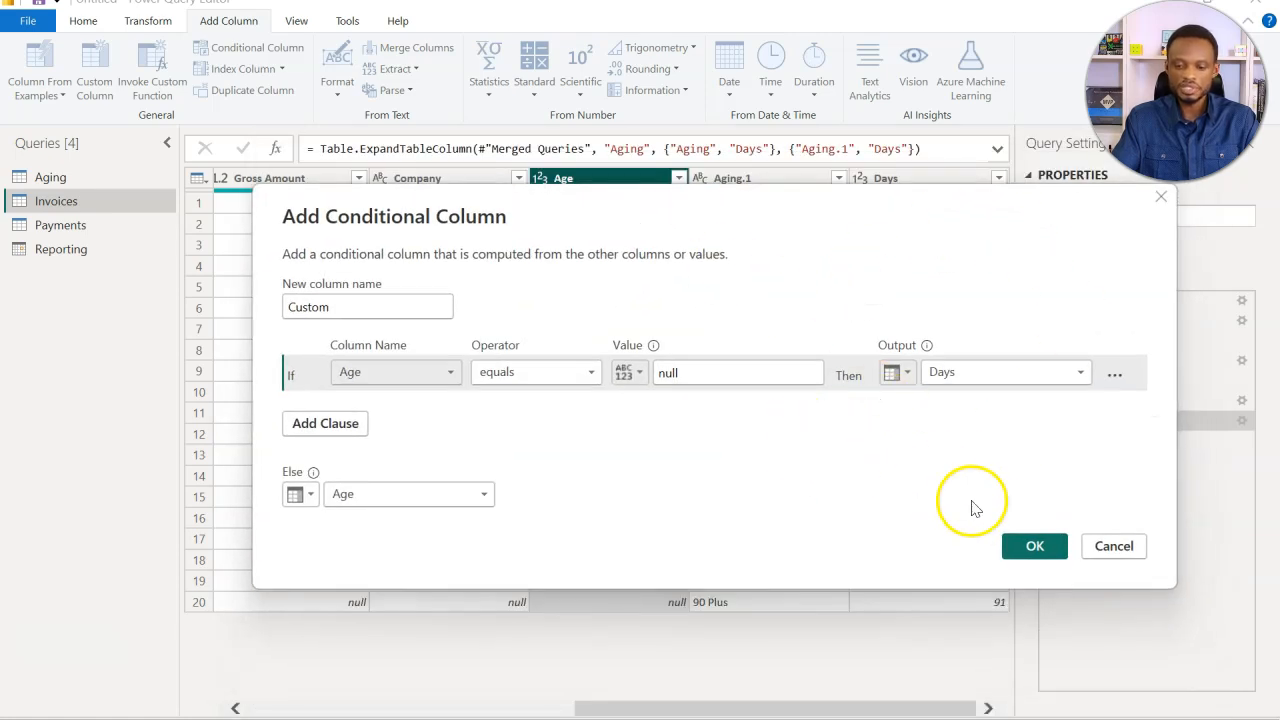
click(1030, 546)
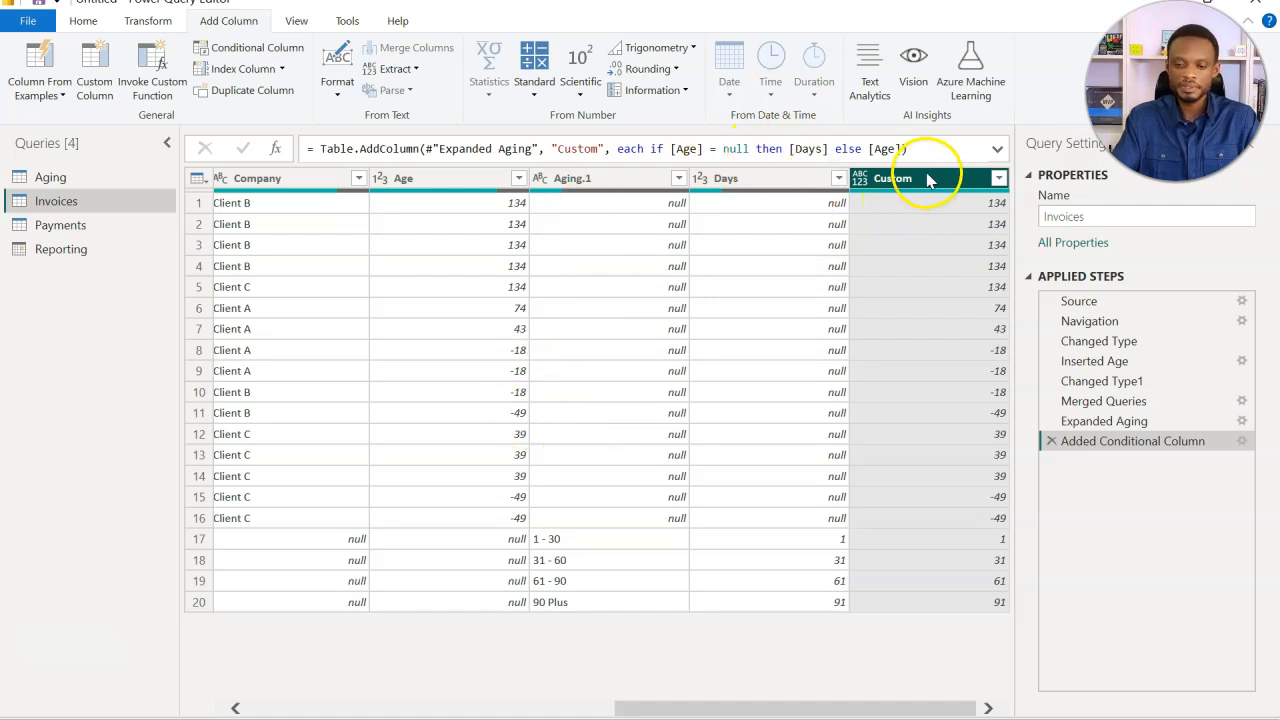
Change the Custom column's data type to Whole Number and sort the Invoices rows by it in ascending order.
click(861, 183)
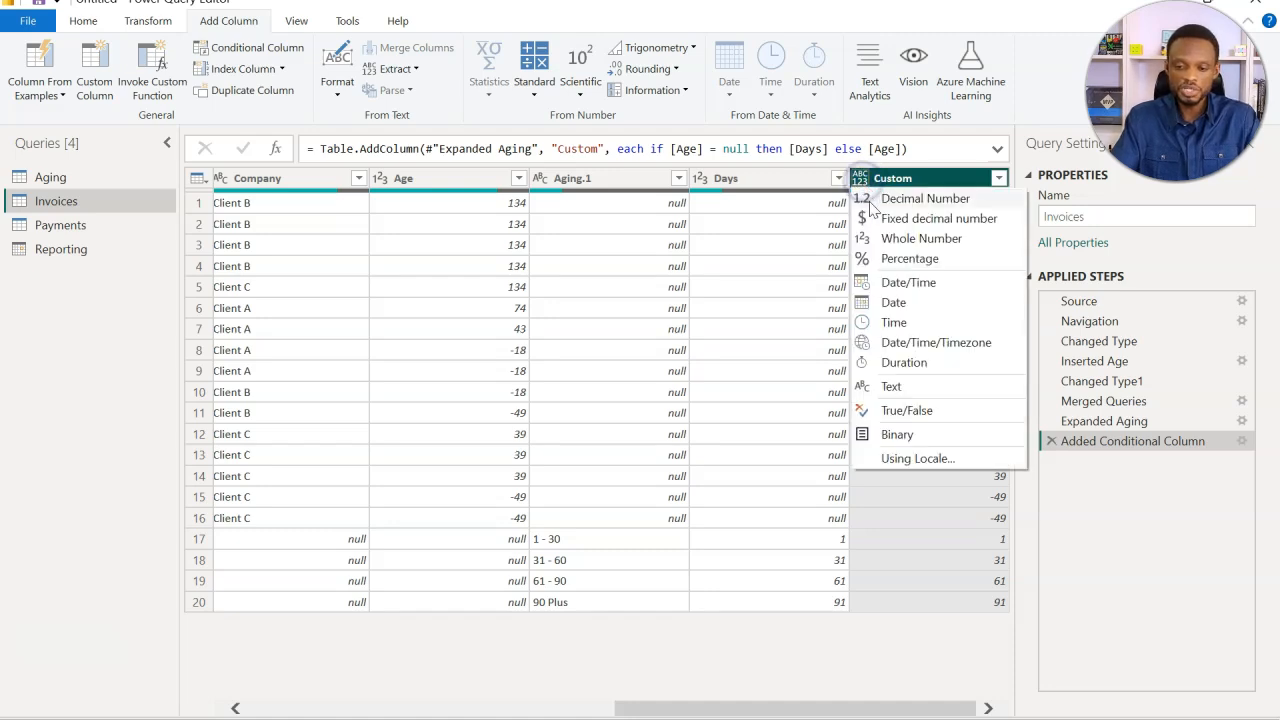
click(891, 240)
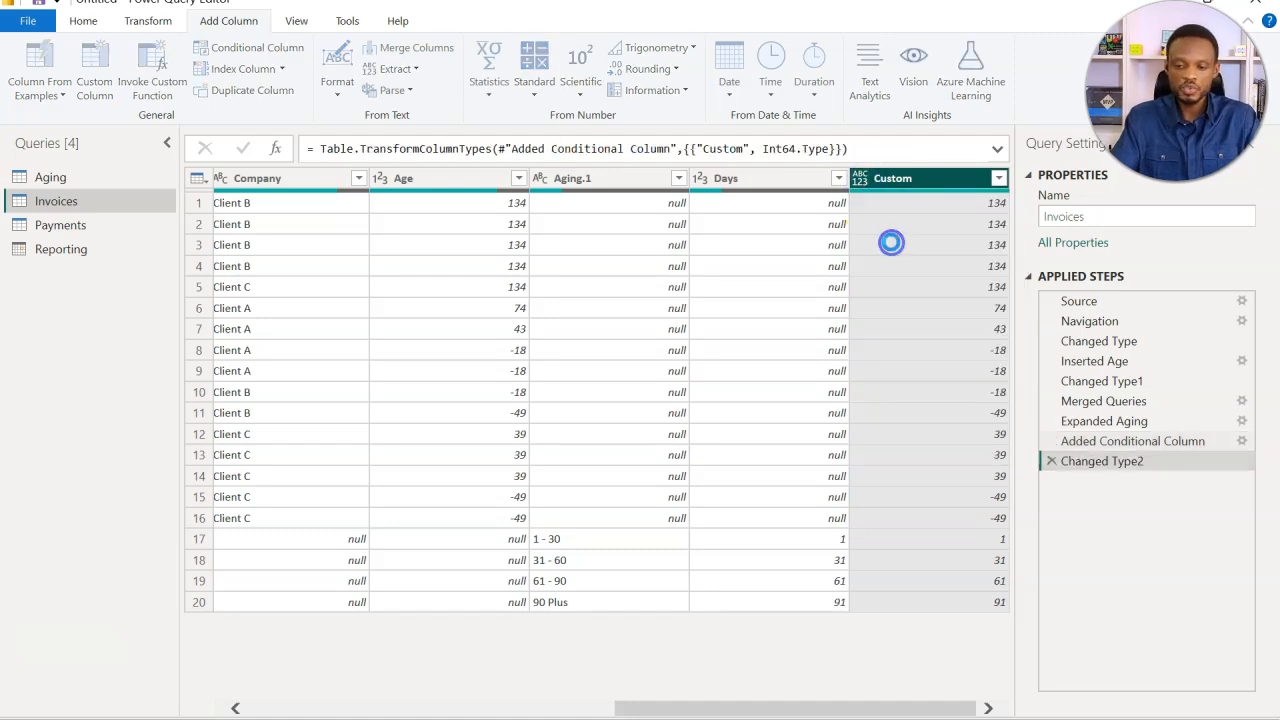
double_click(926, 182)
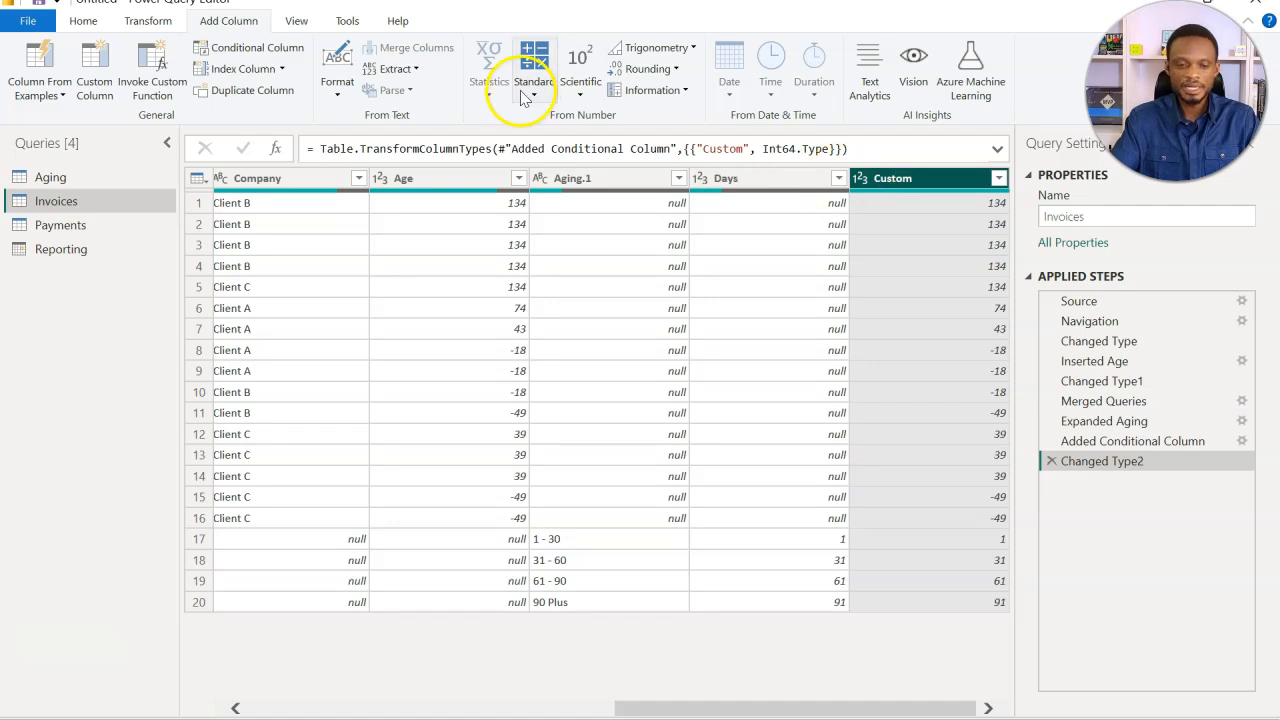
click(78, 22)
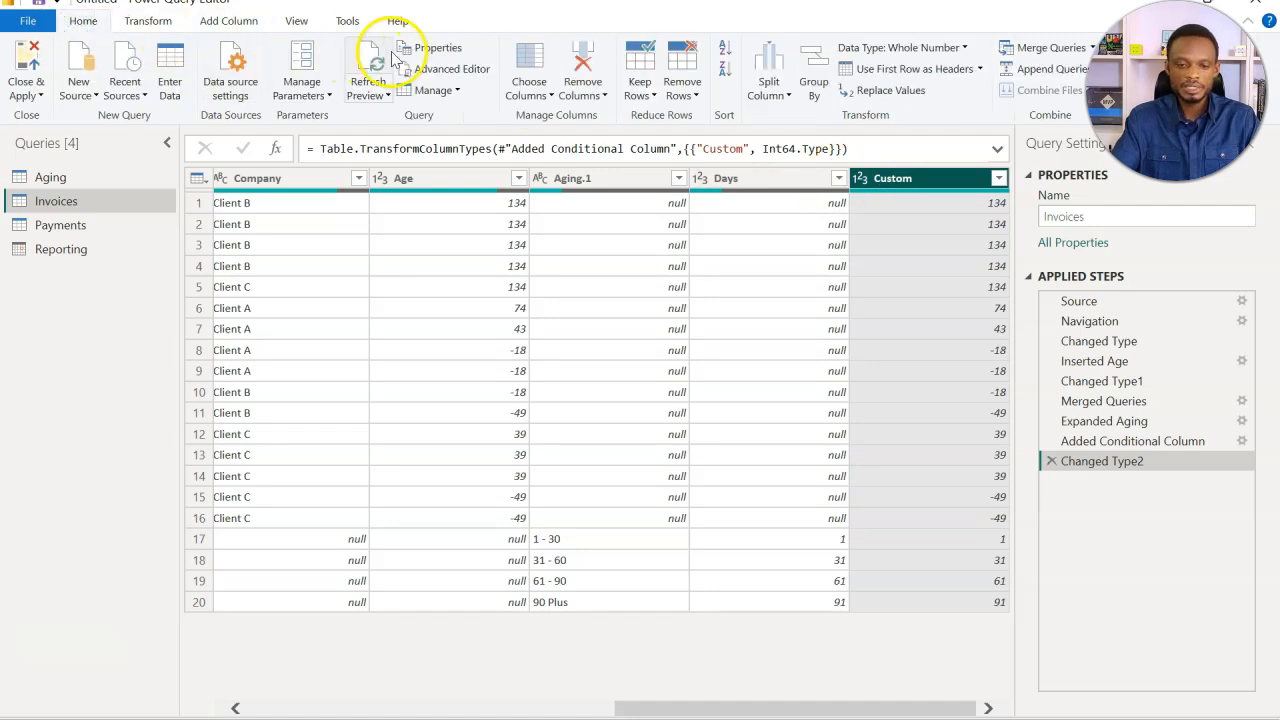
click(722, 50)
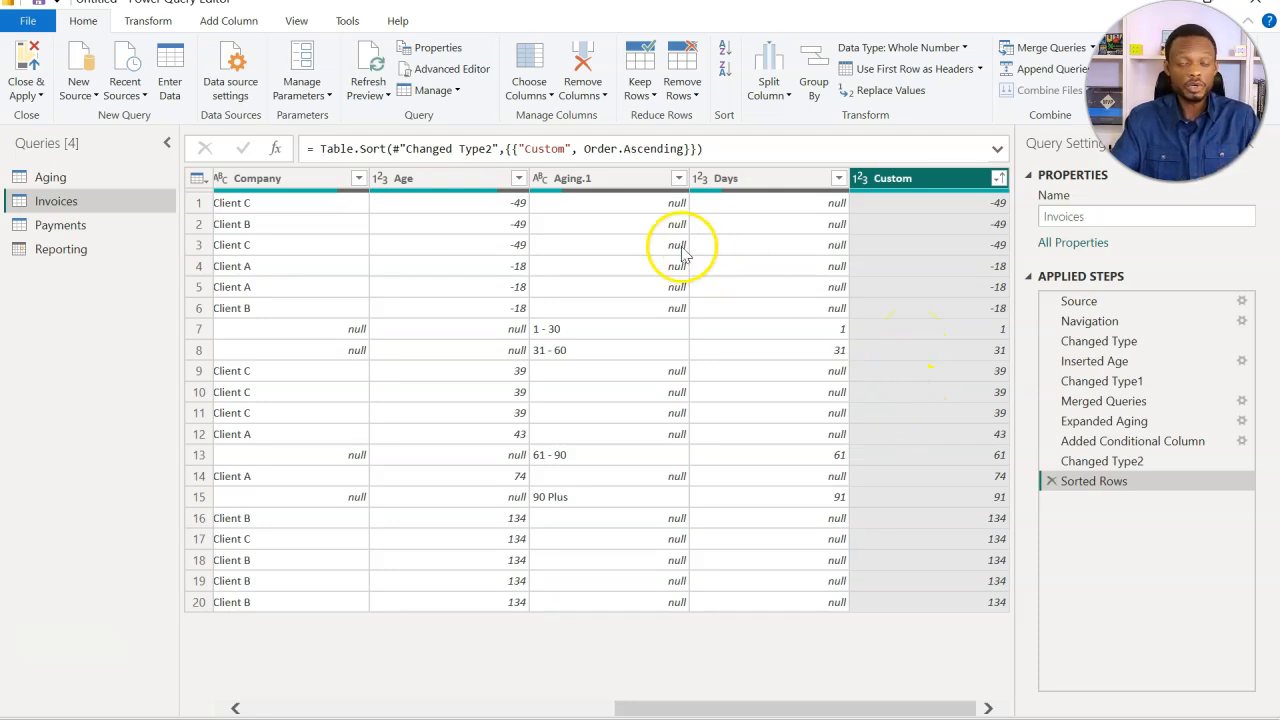
Fill the Aging.1 column down so the null cells take the aging band above them.
click(606, 180)
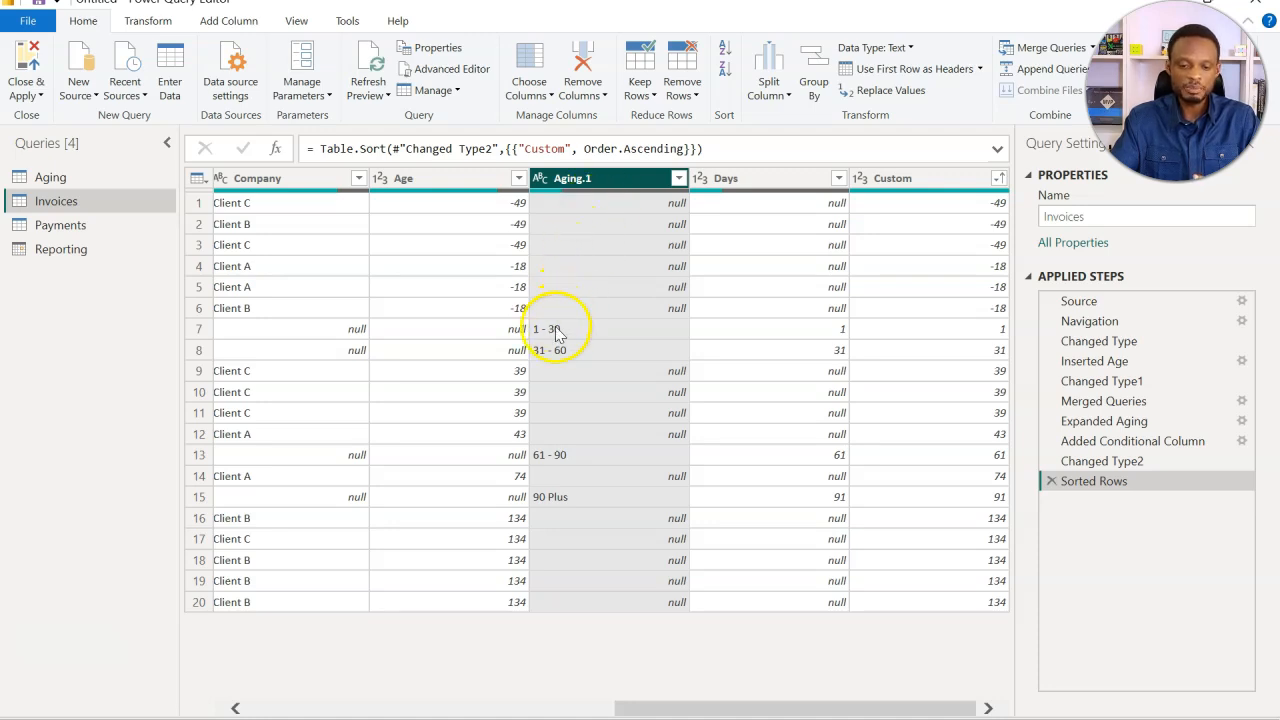
right_click(588, 184)
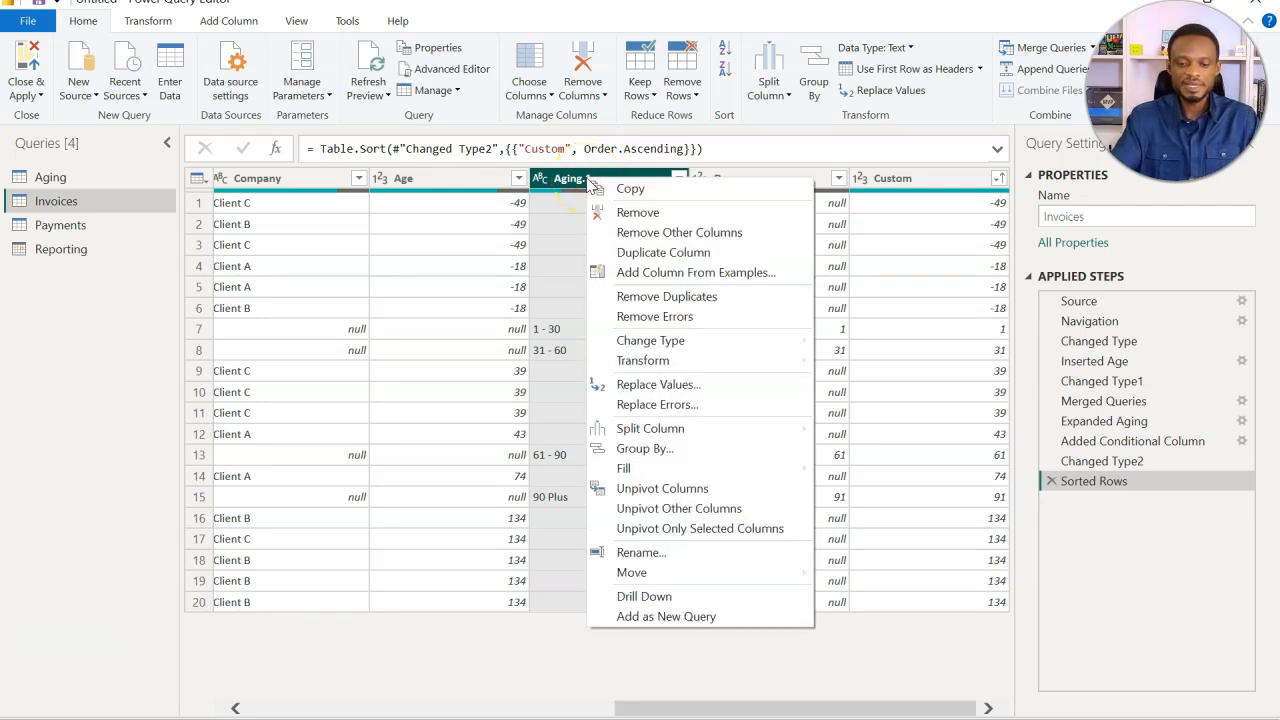
mouse_move(640, 468)
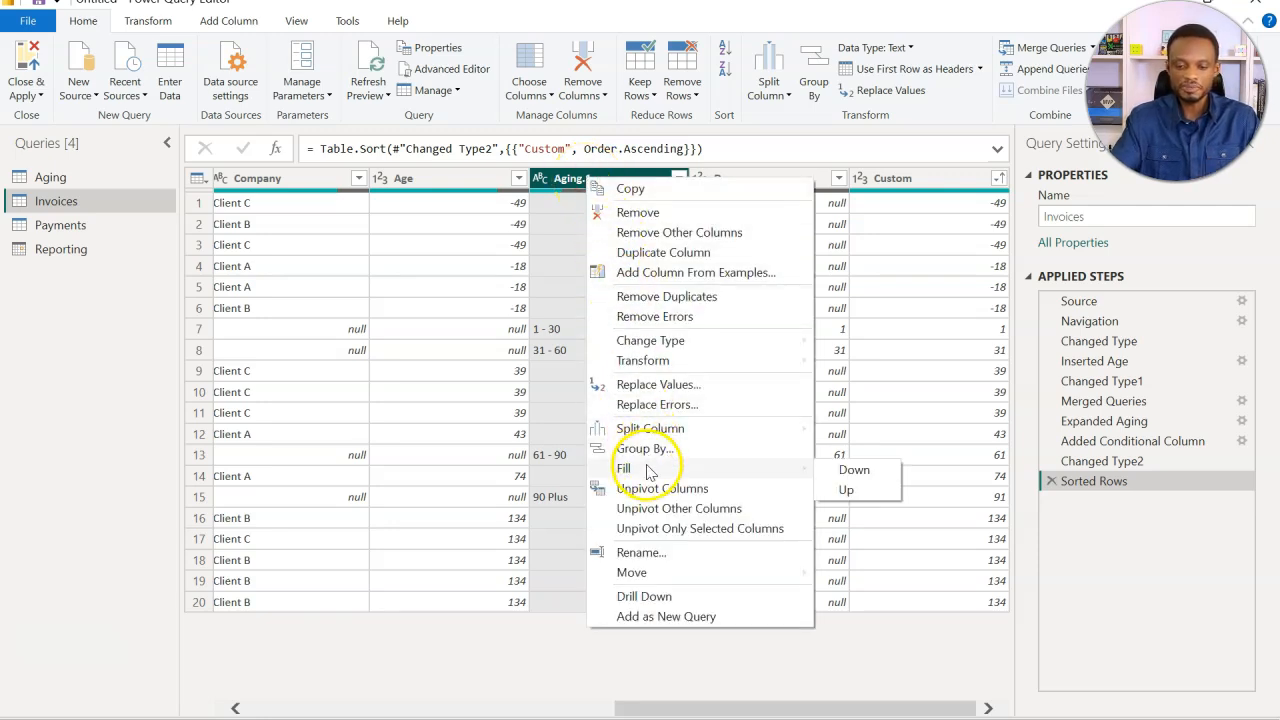
click(830, 470)
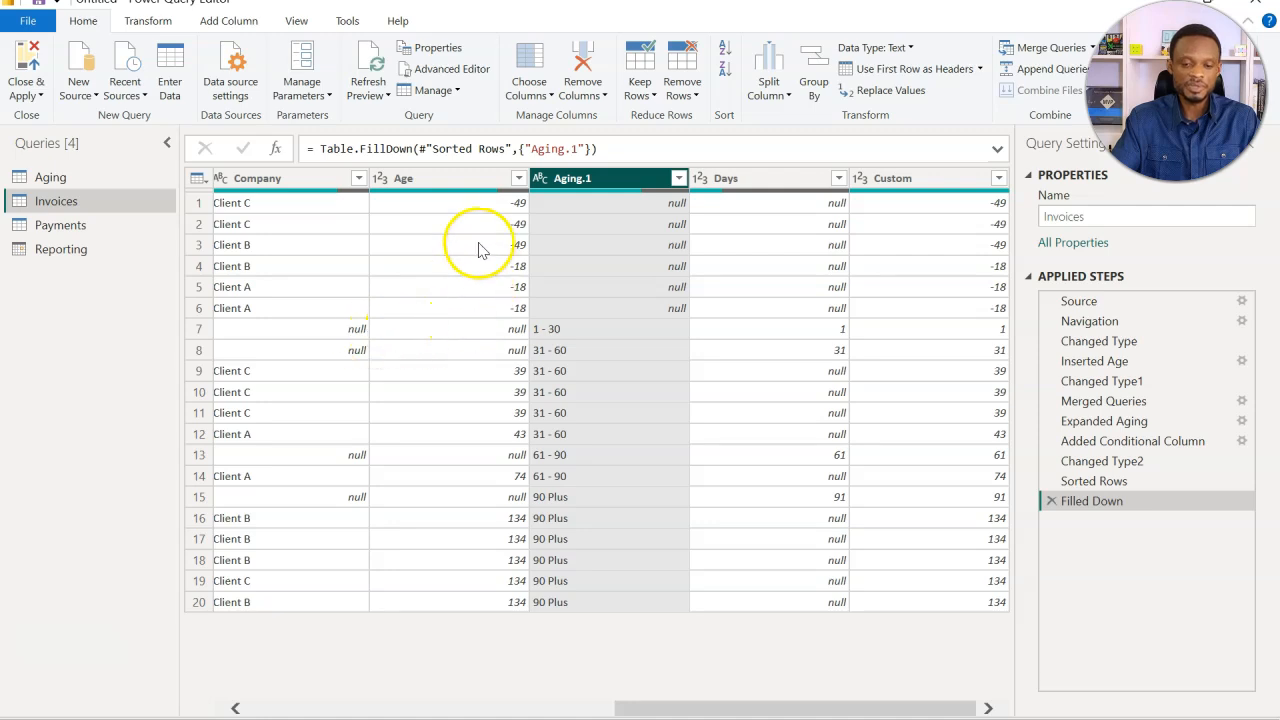
Filter the null rows out of the Age column.
click(519, 178)
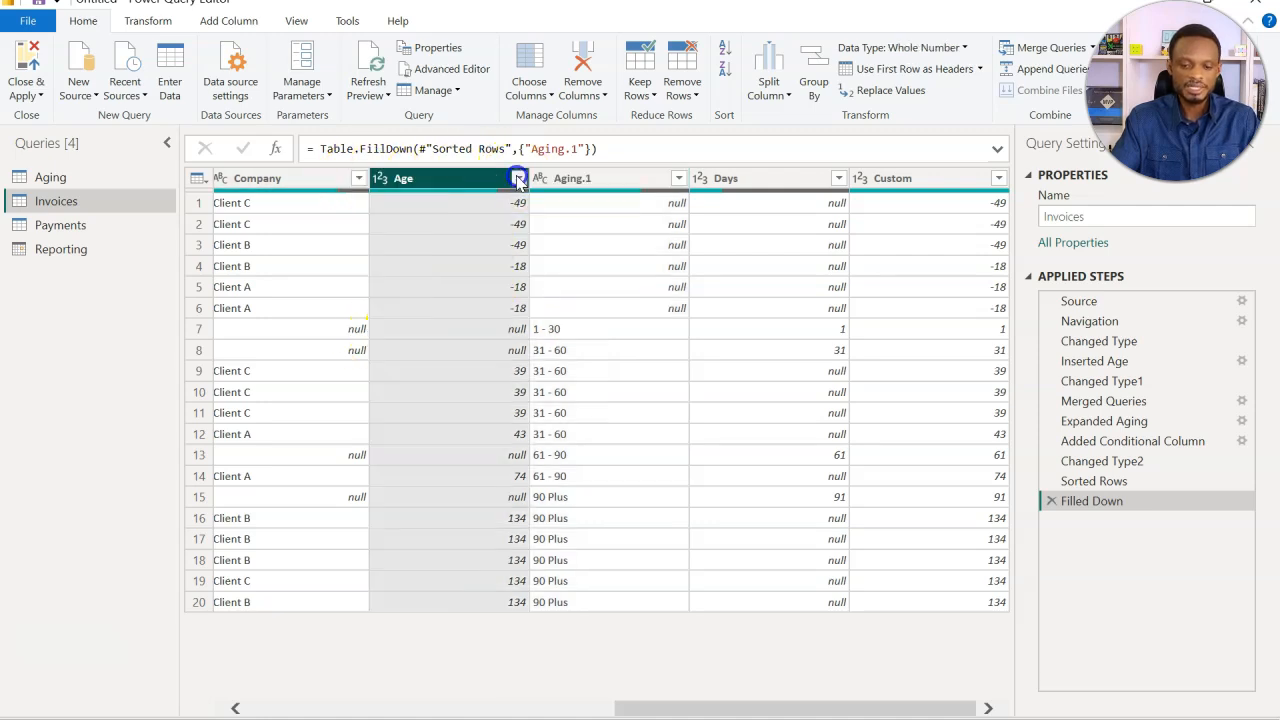
click(270, 408)
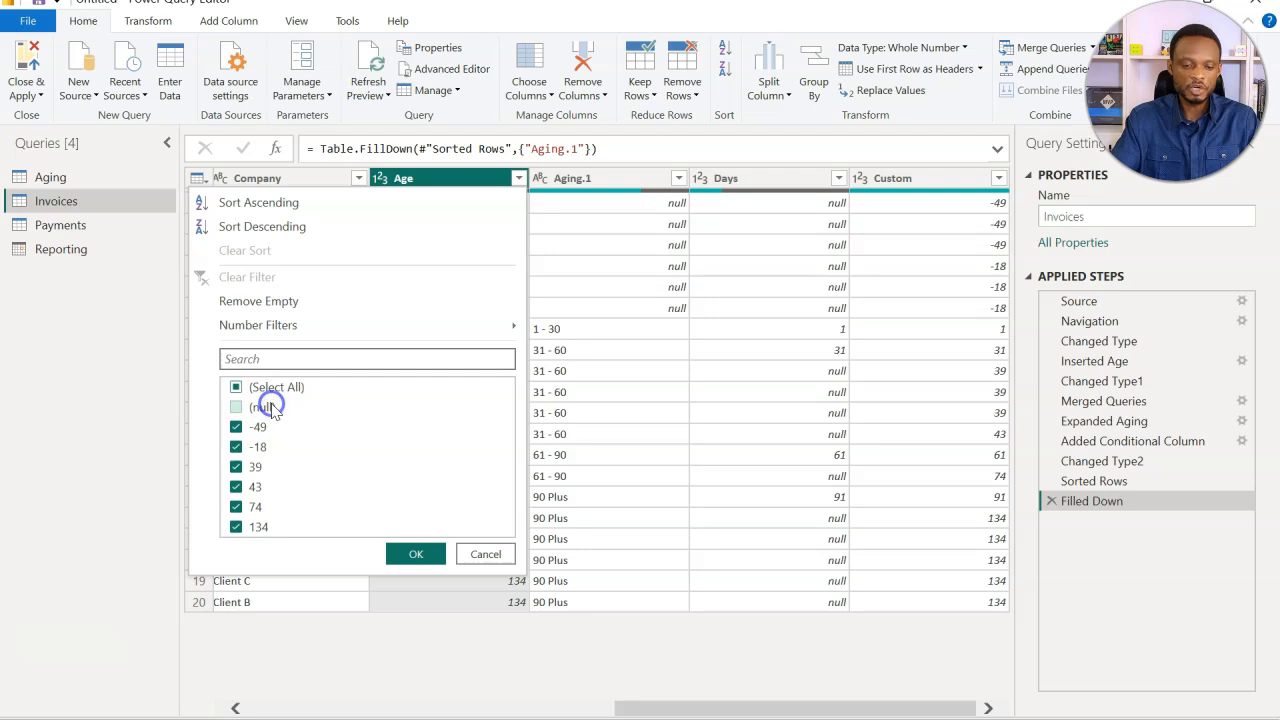
click(407, 552)
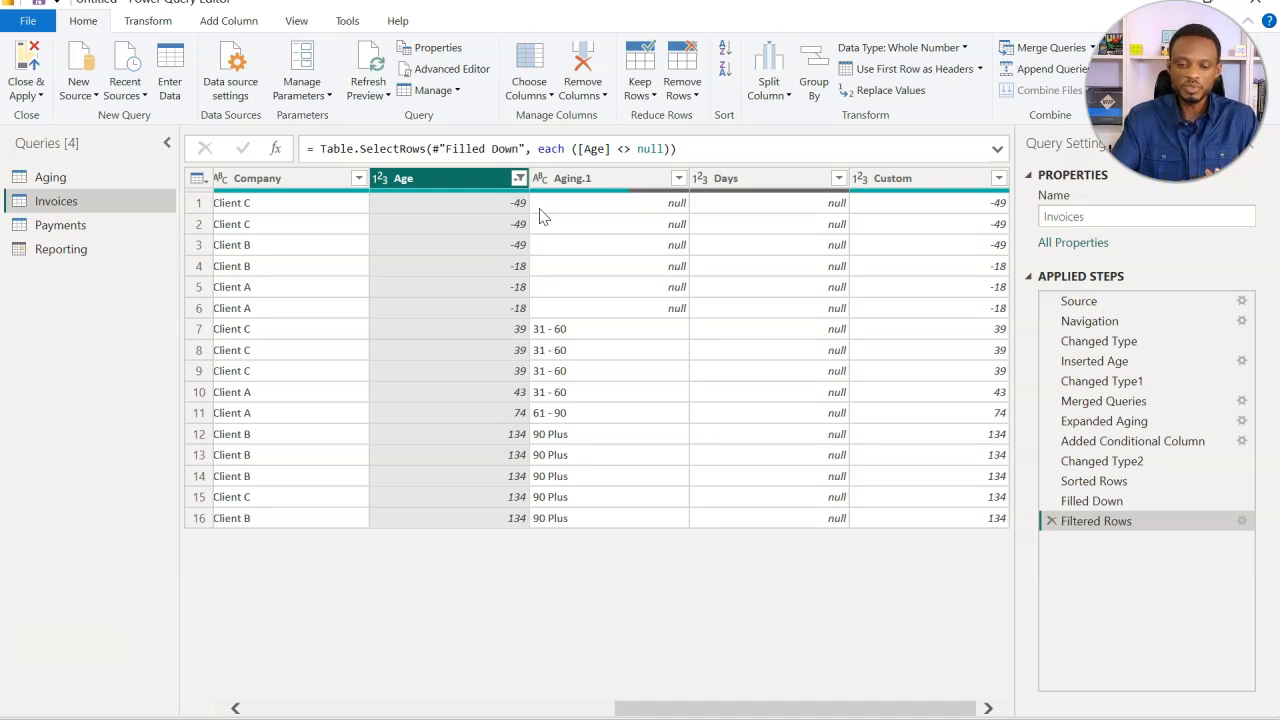
Remove the Days and Custom columns from the Invoices query.
click(737, 183)
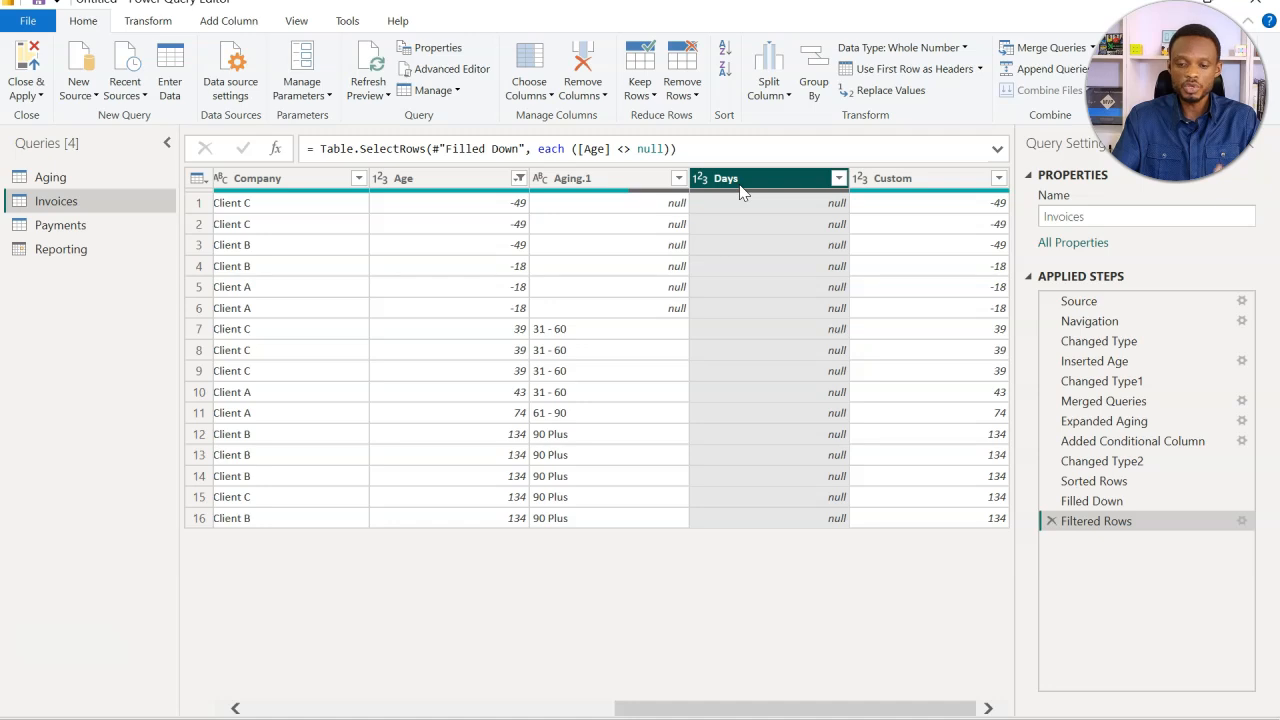
key(shift+Right)
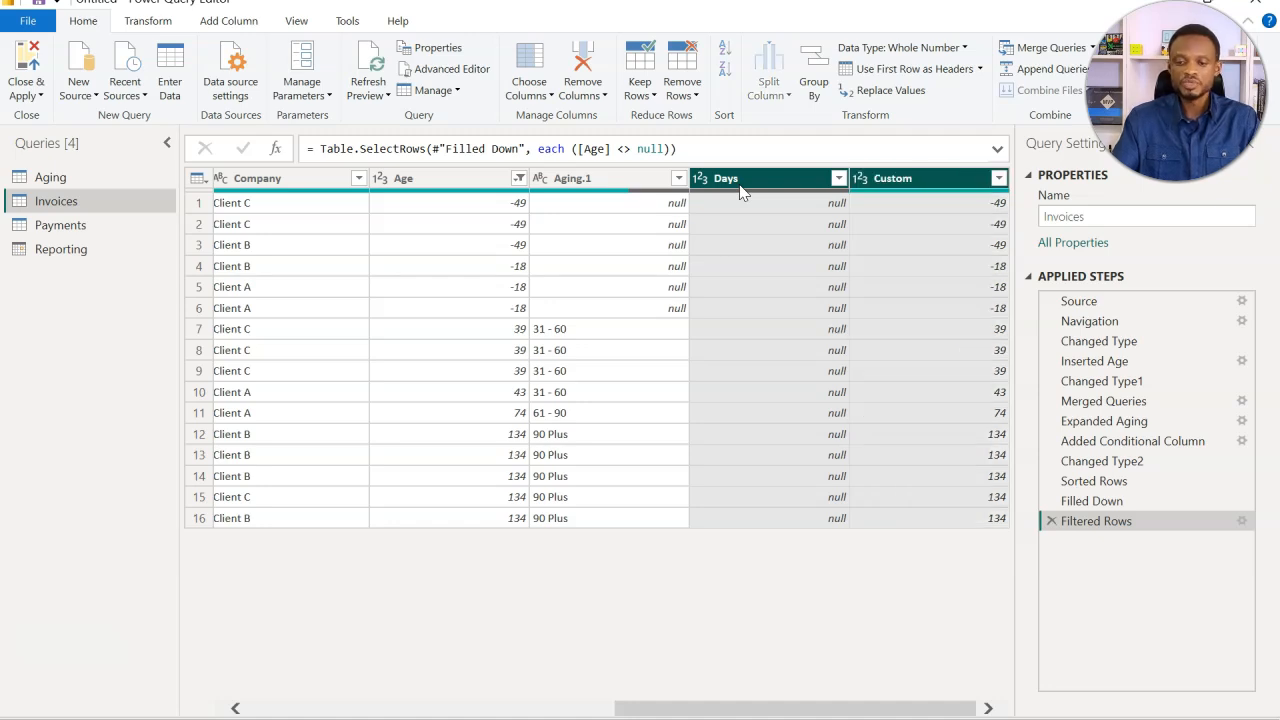
right_click(742, 190)
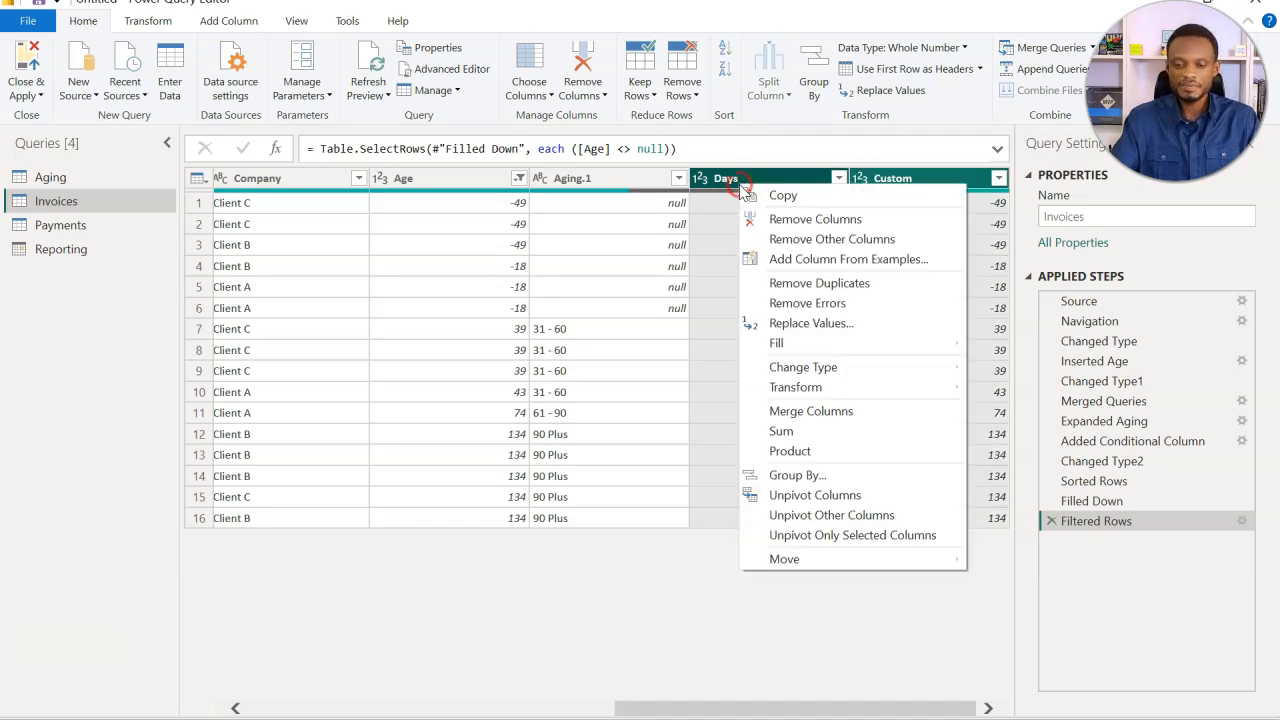
click(814, 219)
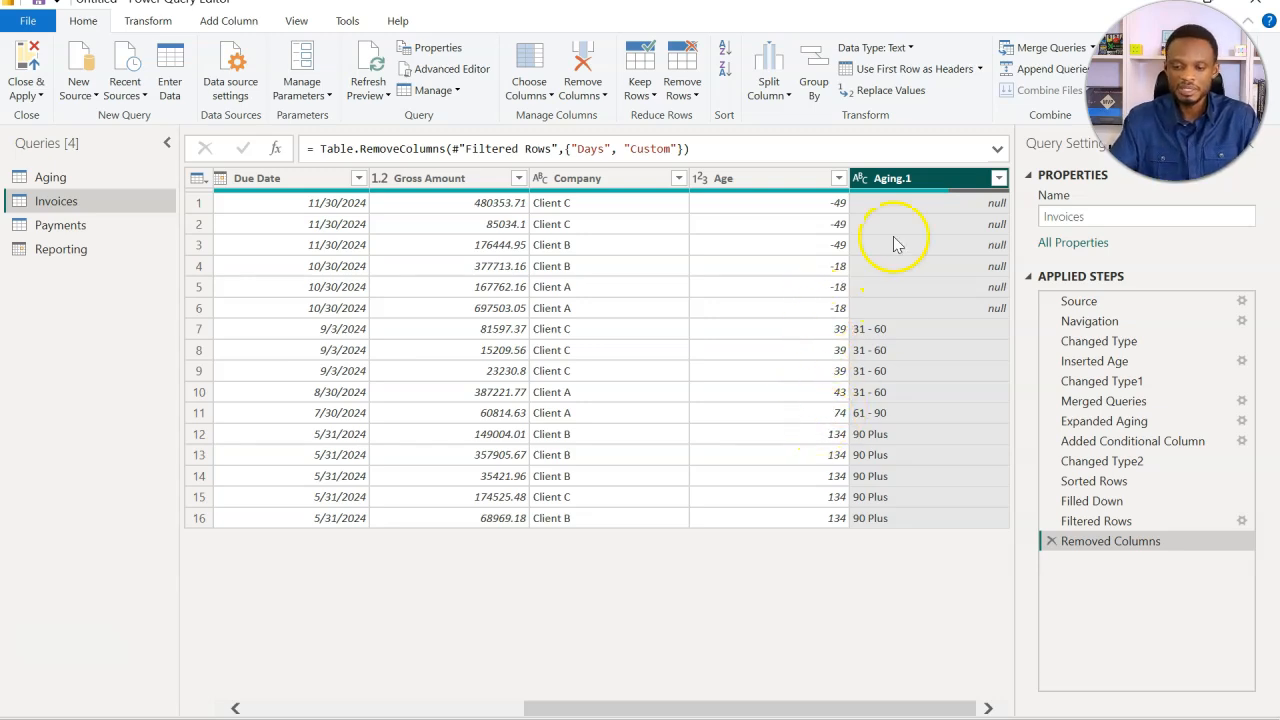
Replace the null values in the Aging.1 column with Not Due.
click(905, 179)
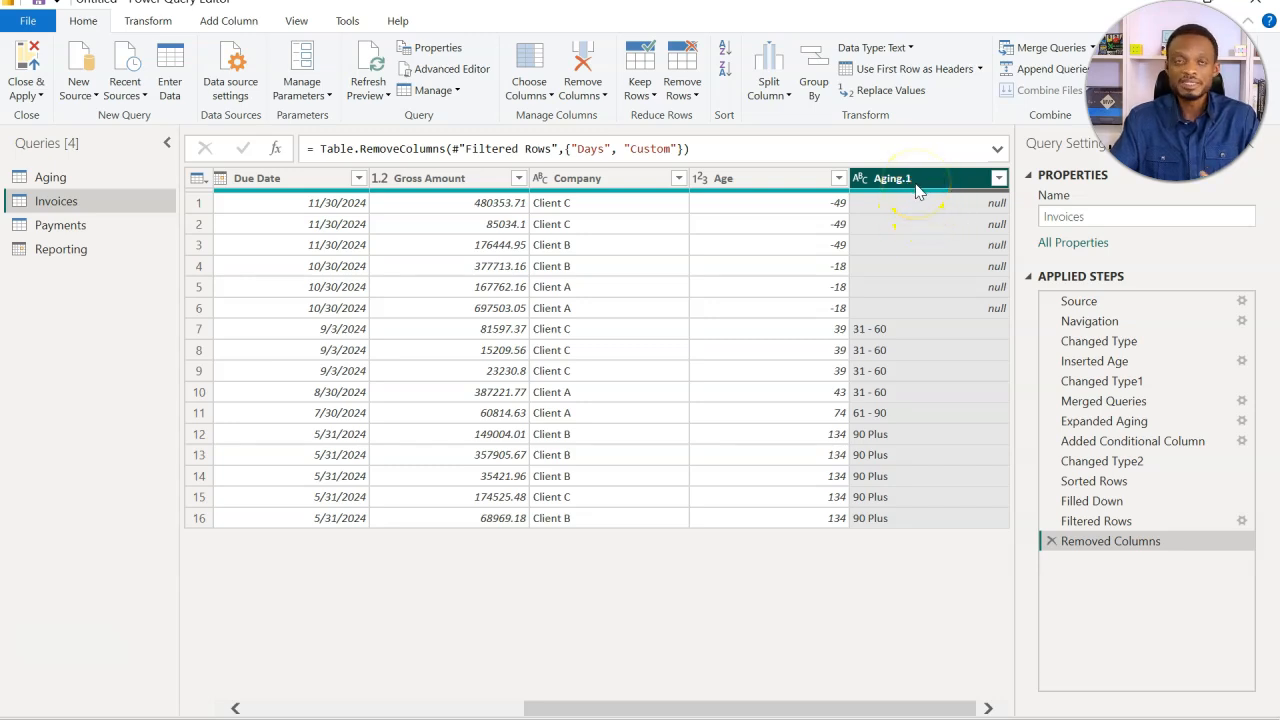
right_click(918, 190)
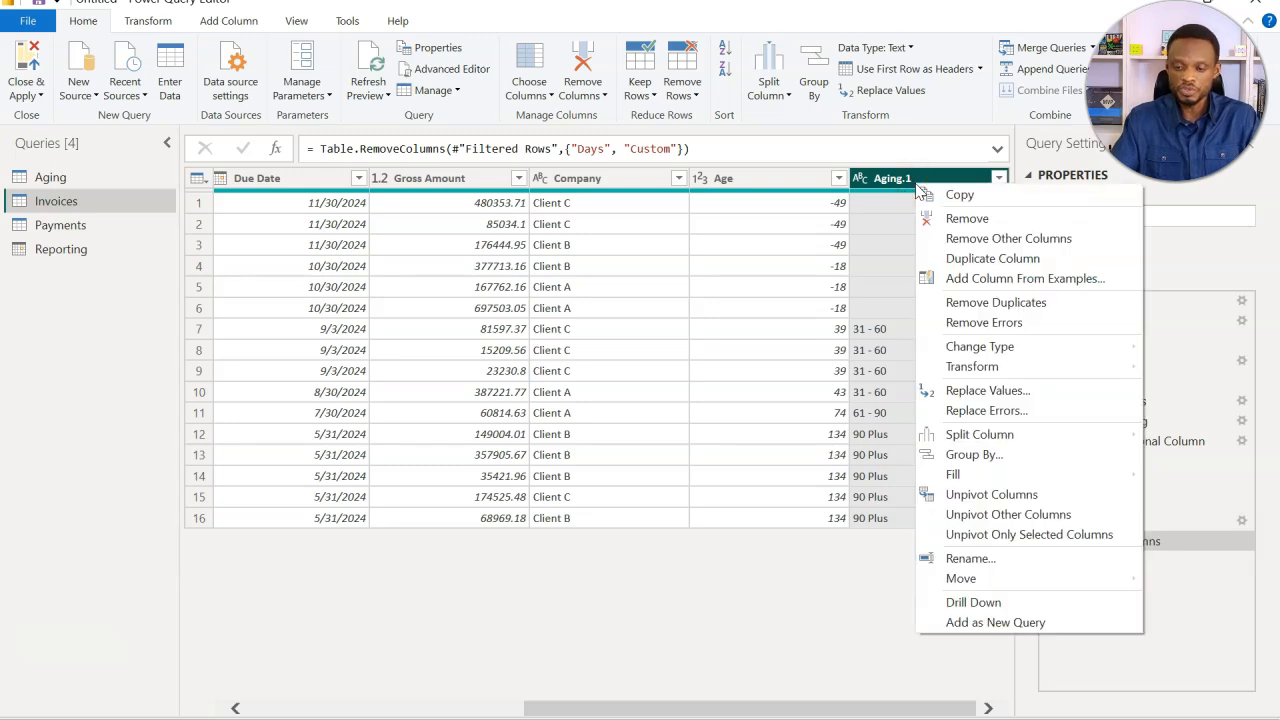
click(972, 397)
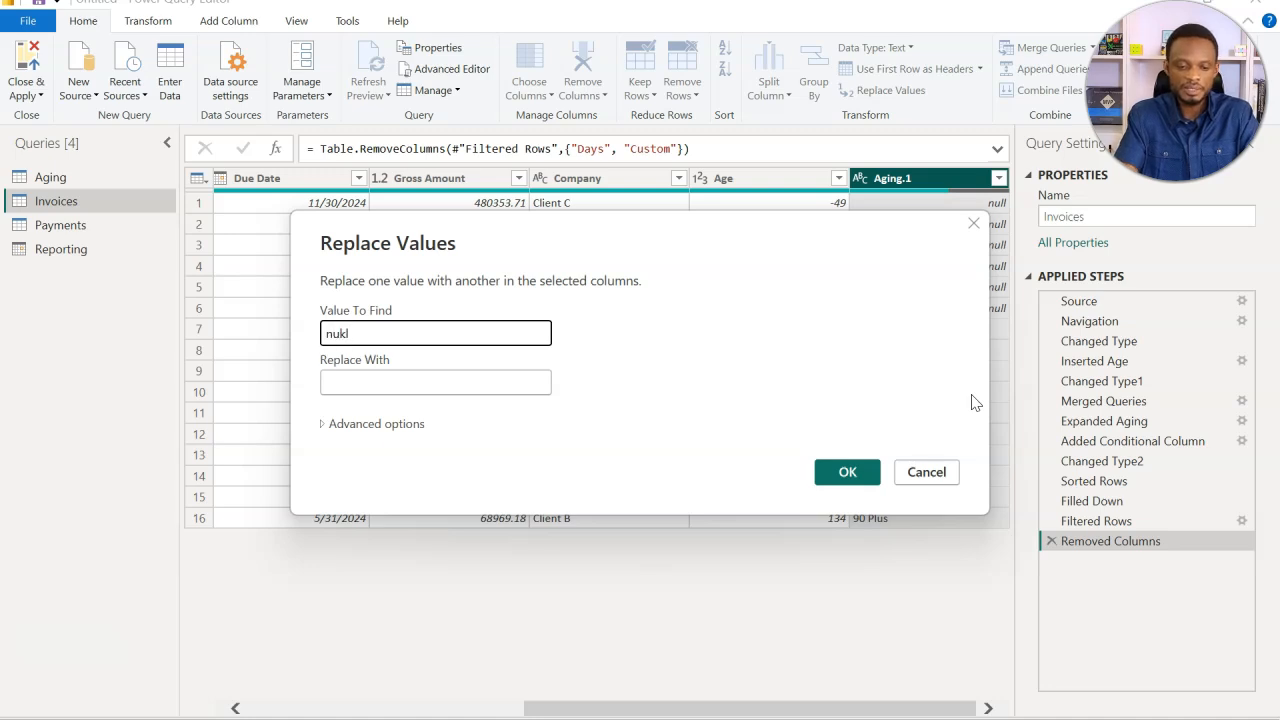
text(null)
key(Tab)
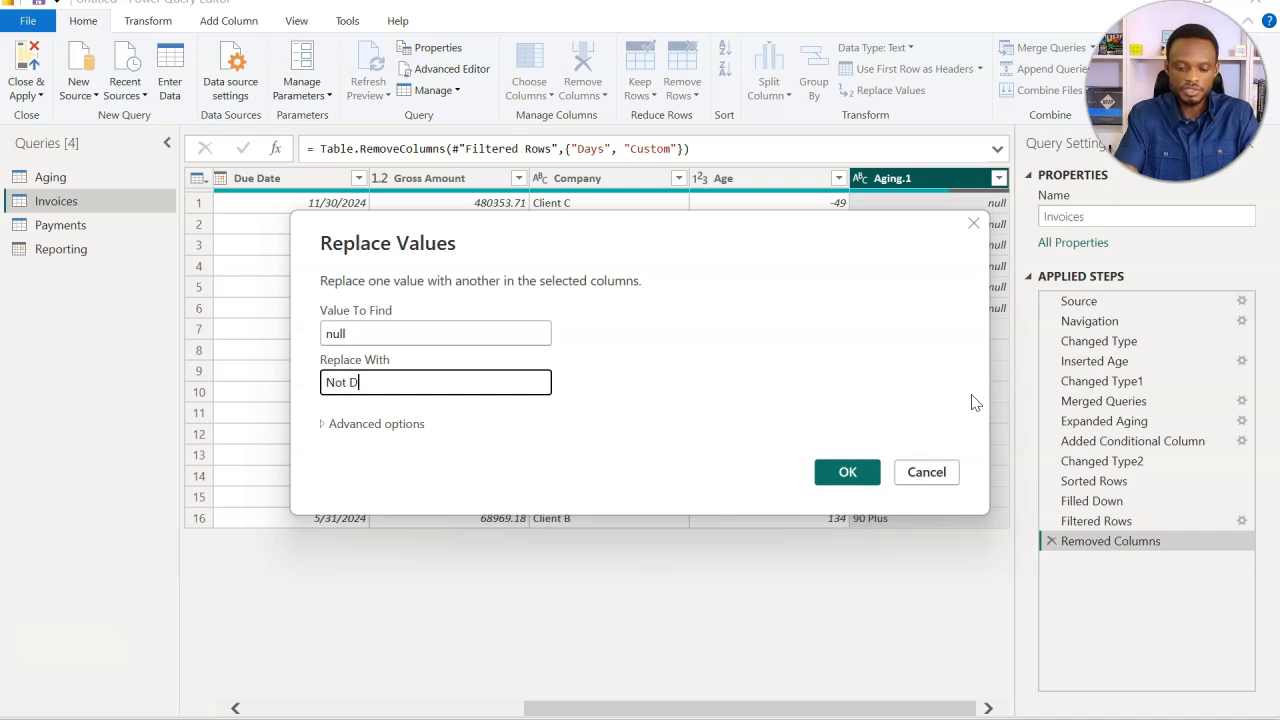
click(852, 472)
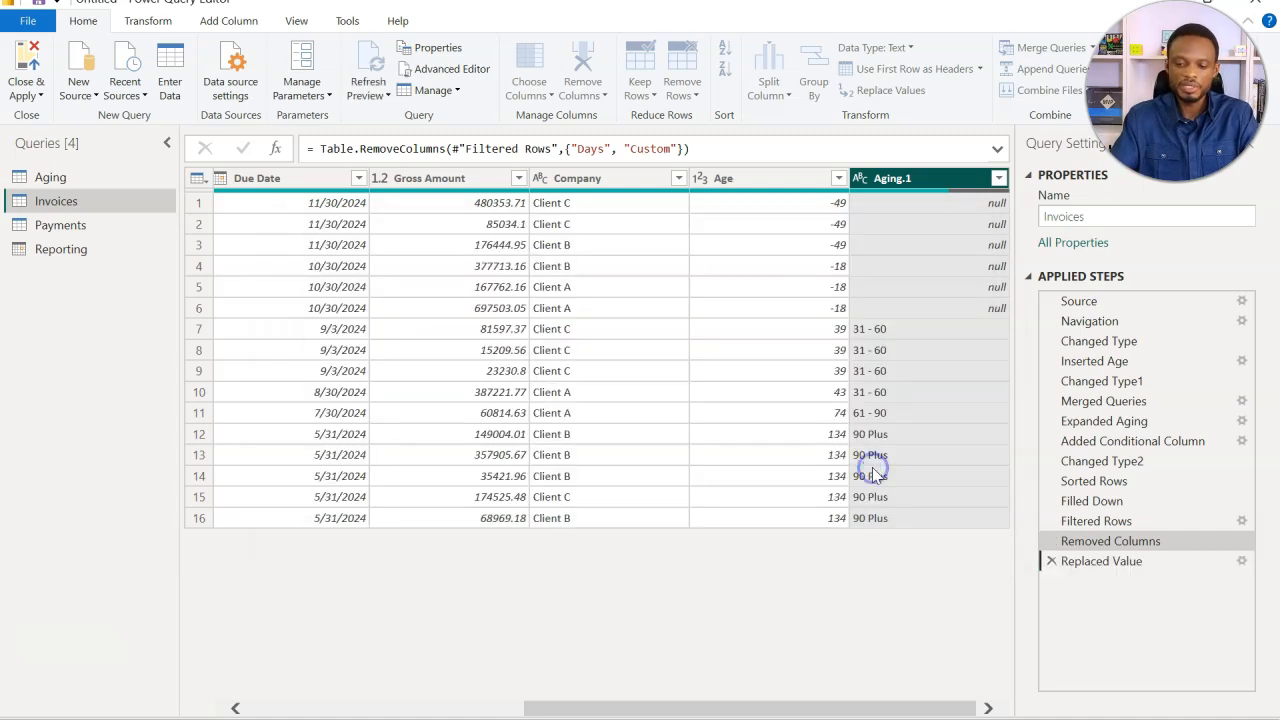
Rename the Aging.1 column as Aging and check the Invoices columns.
double_click(924, 182)
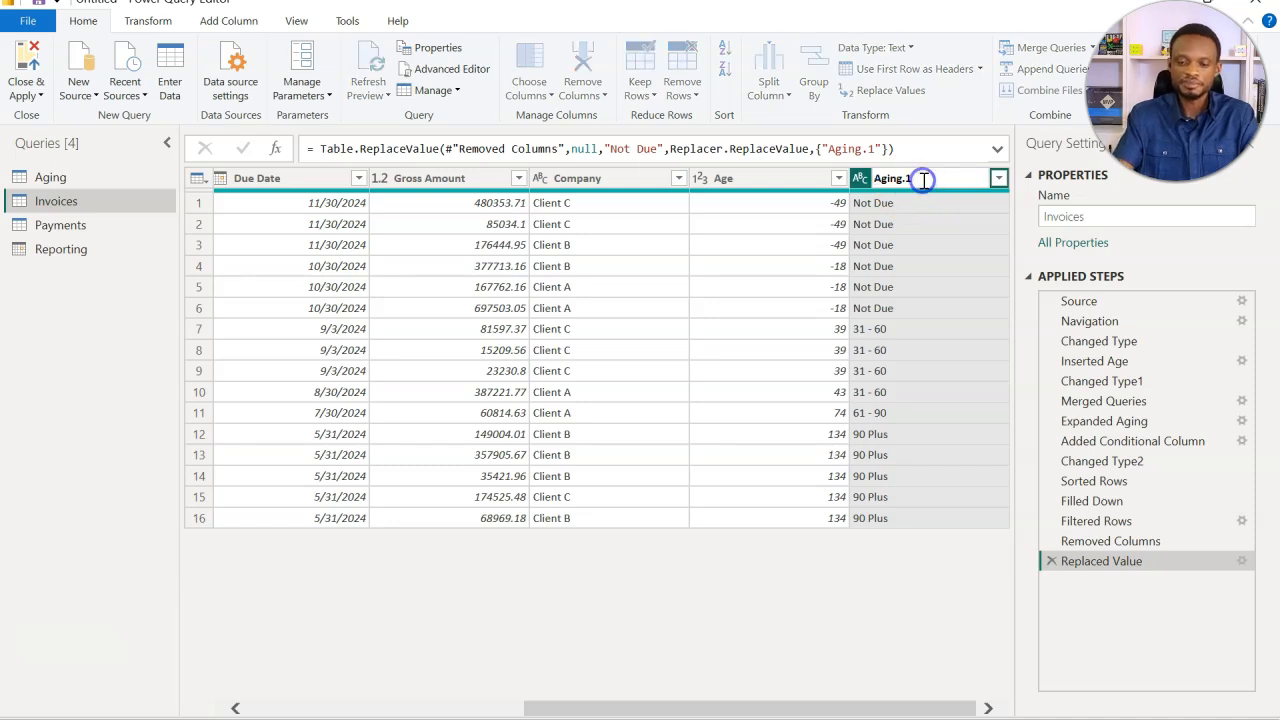
key(Return)
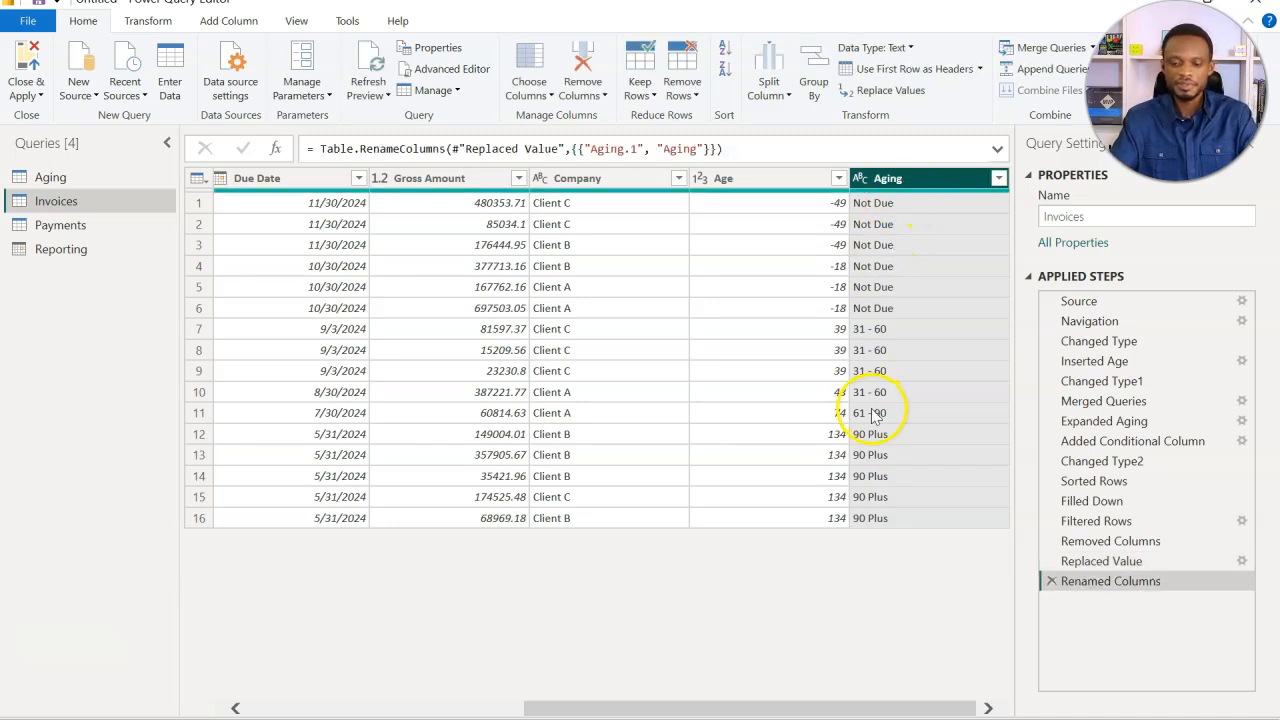
scroll(722, 434, left, 5)
scroll(722, 434, right, 2)
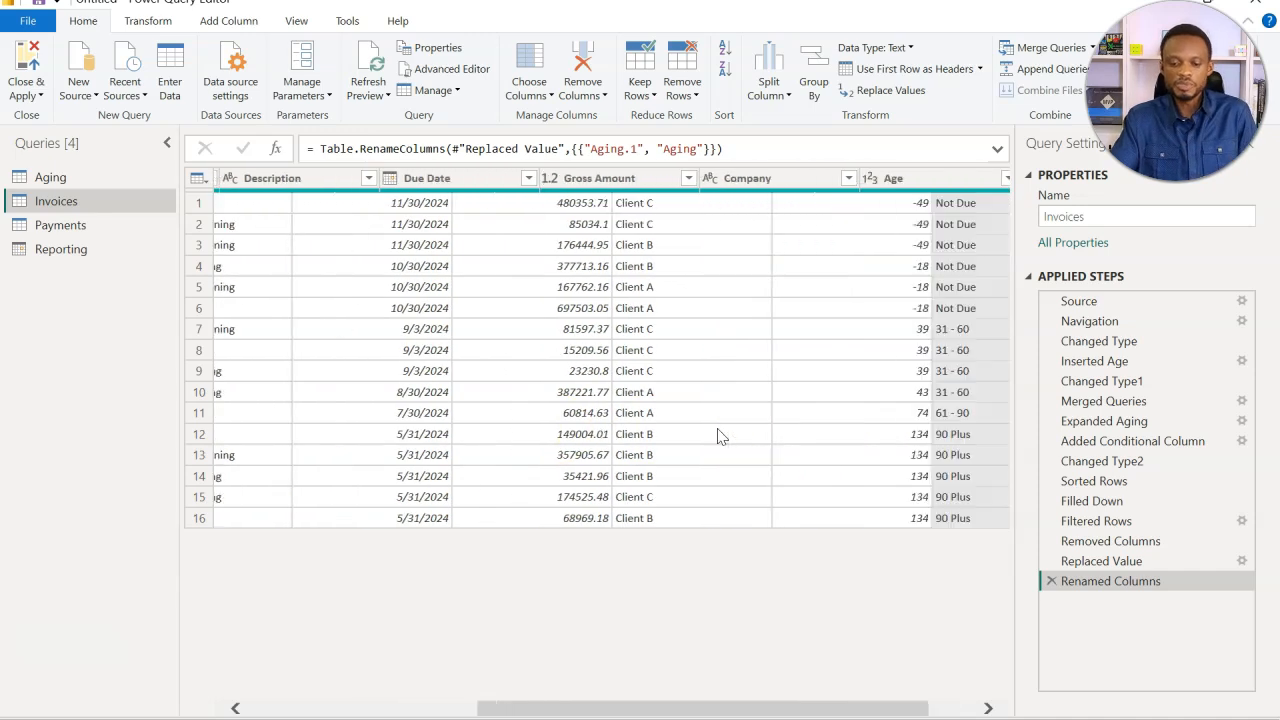
scroll(722, 434, right, 2)
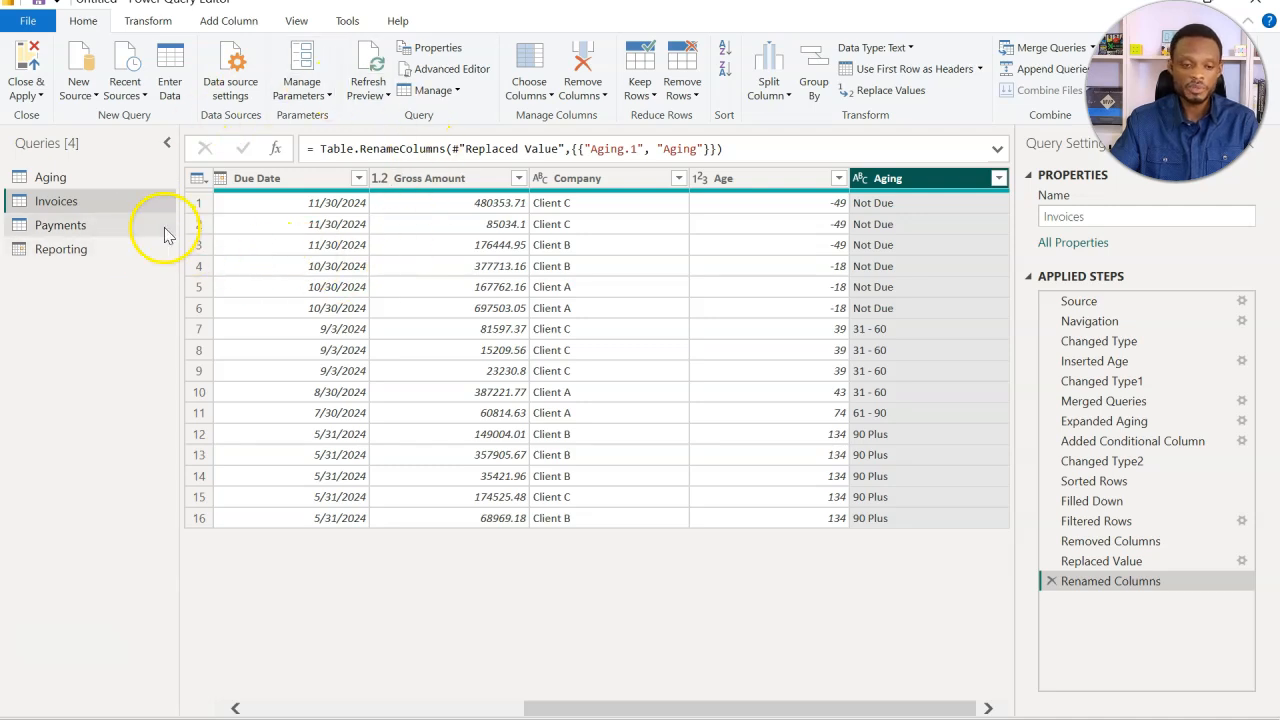
Review the Aging, Invoices and Payments queries and disable loading for the Reporting query.
click(84, 177)
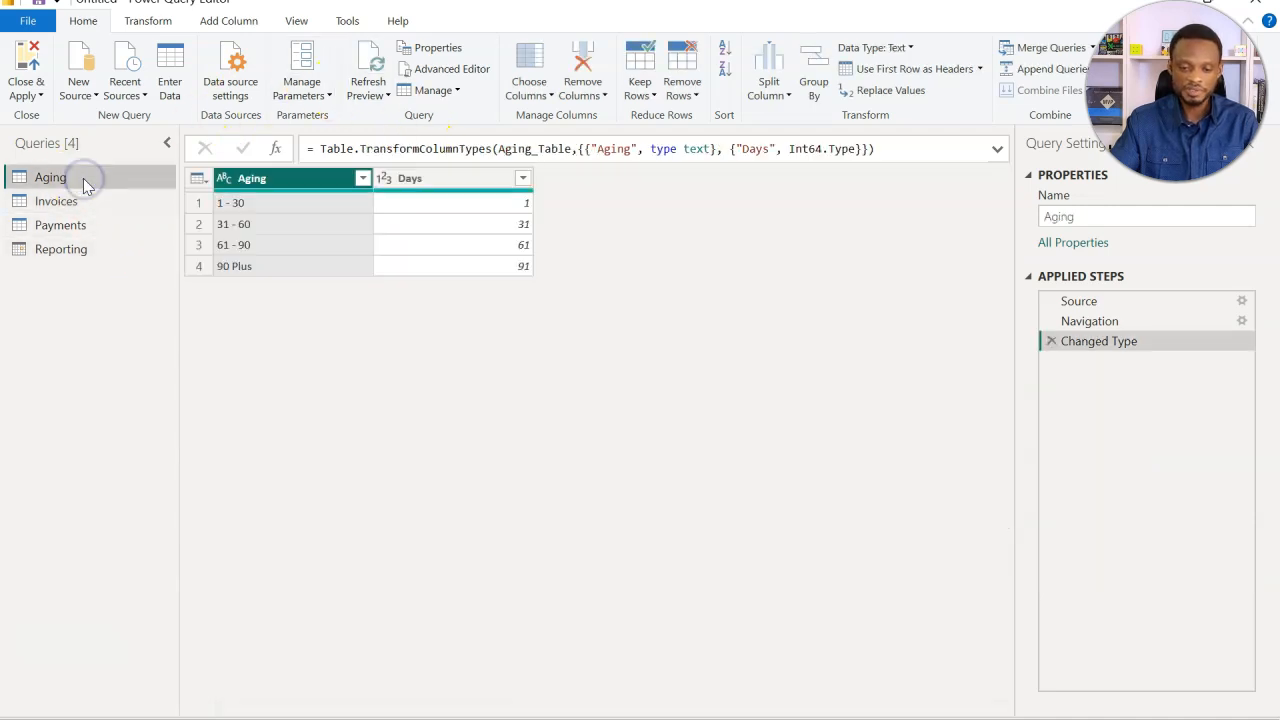
click(84, 201)
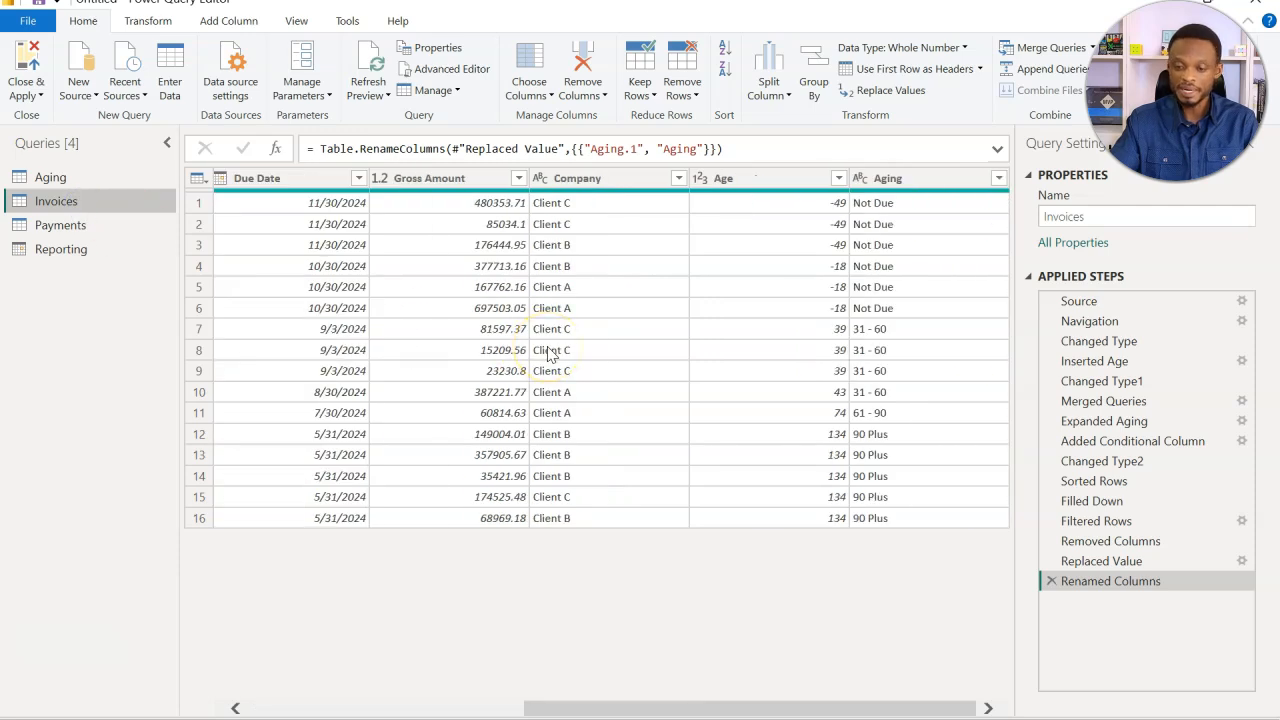
click(110, 225)
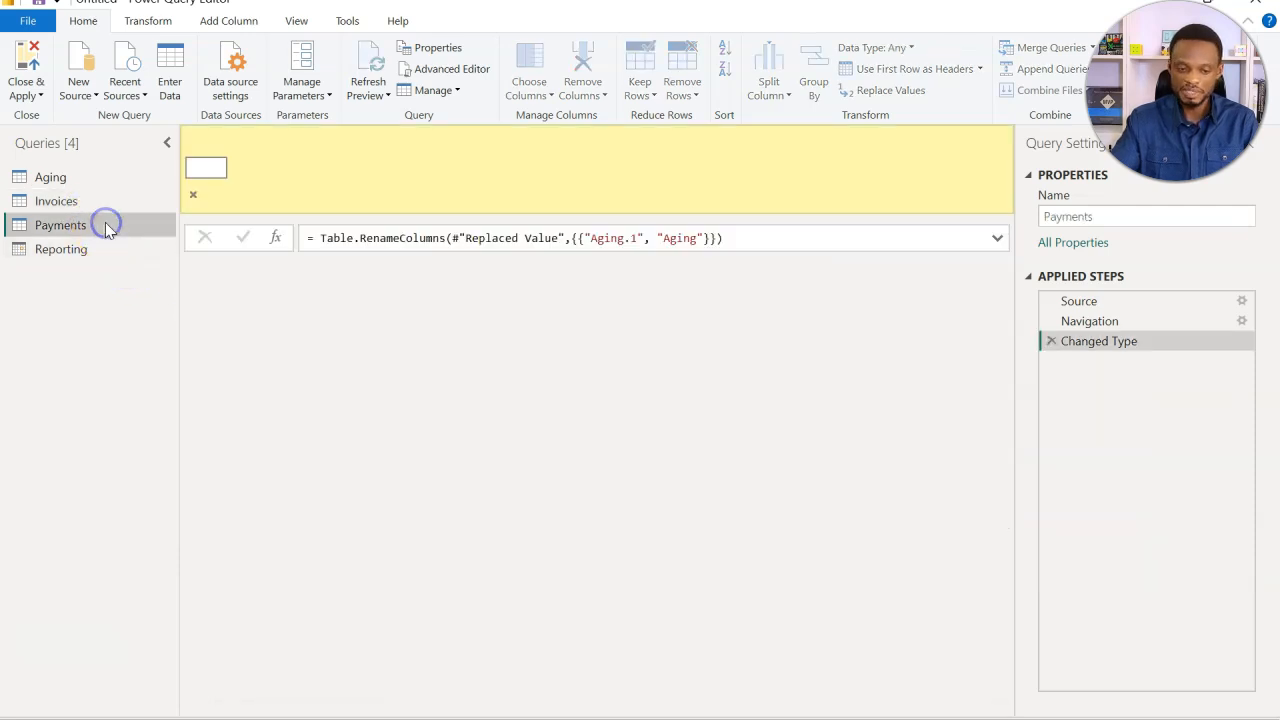
click(103, 249)
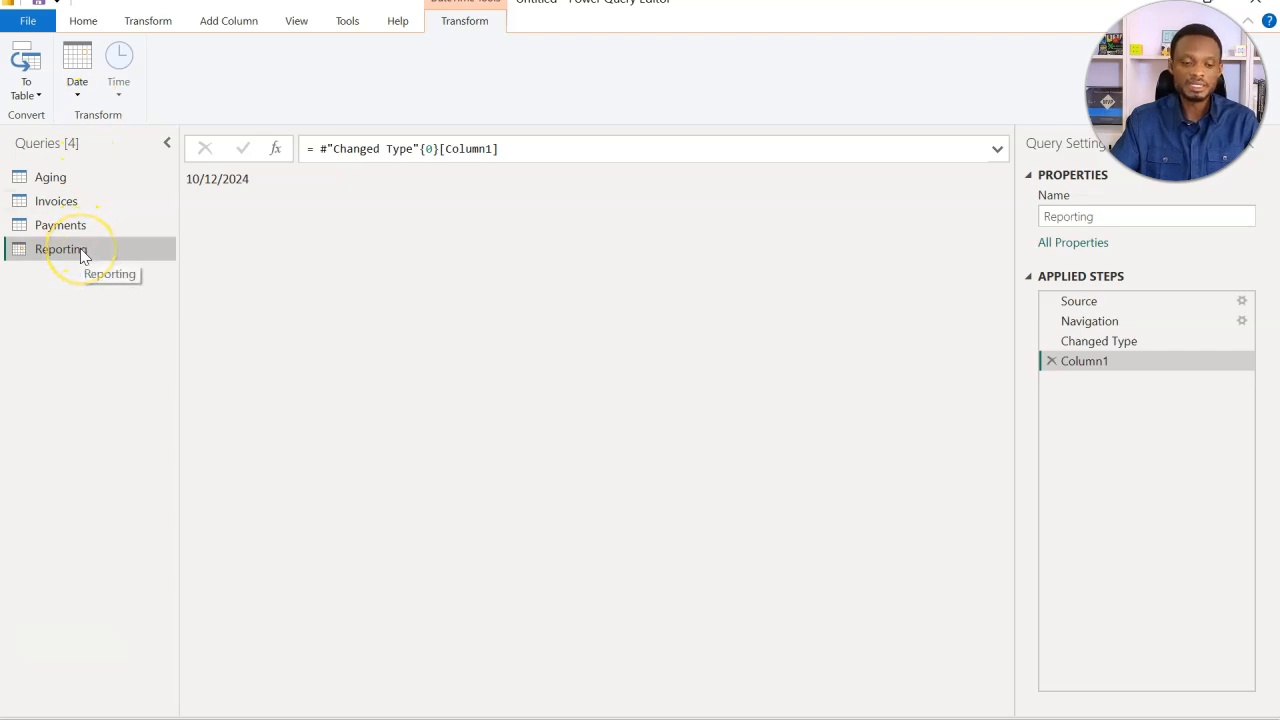
right_click(83, 257)
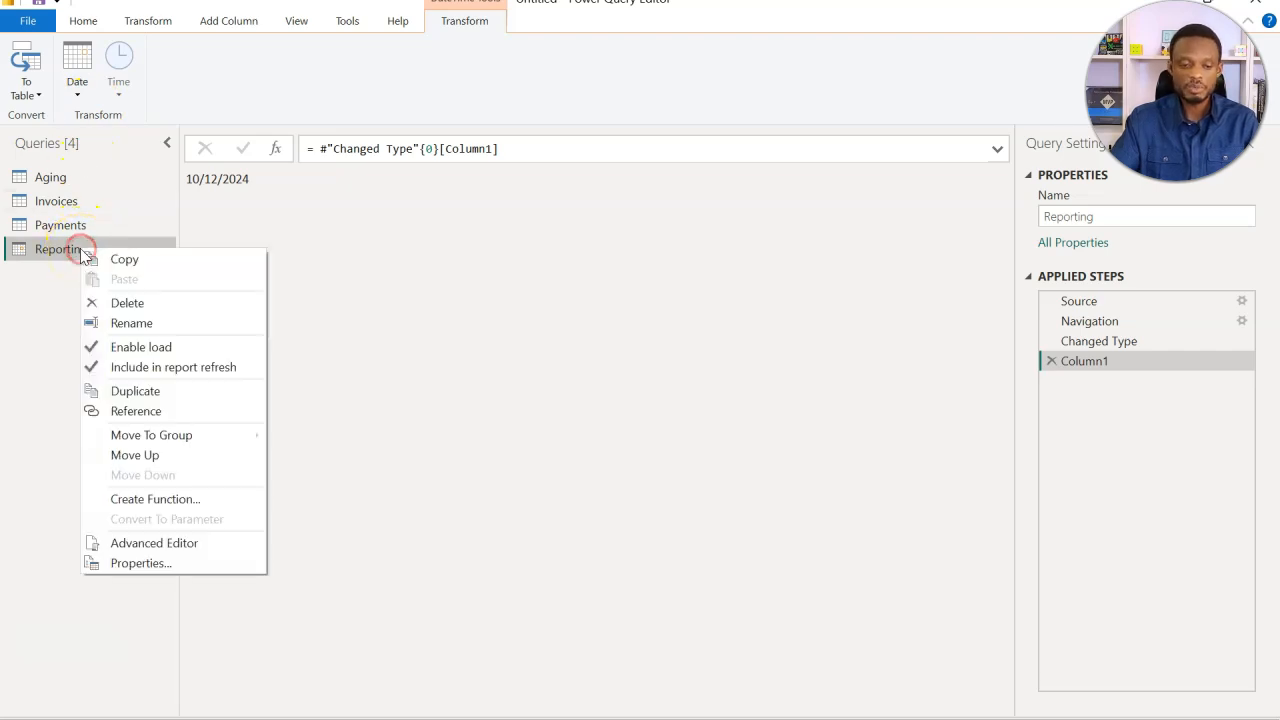
click(131, 349)
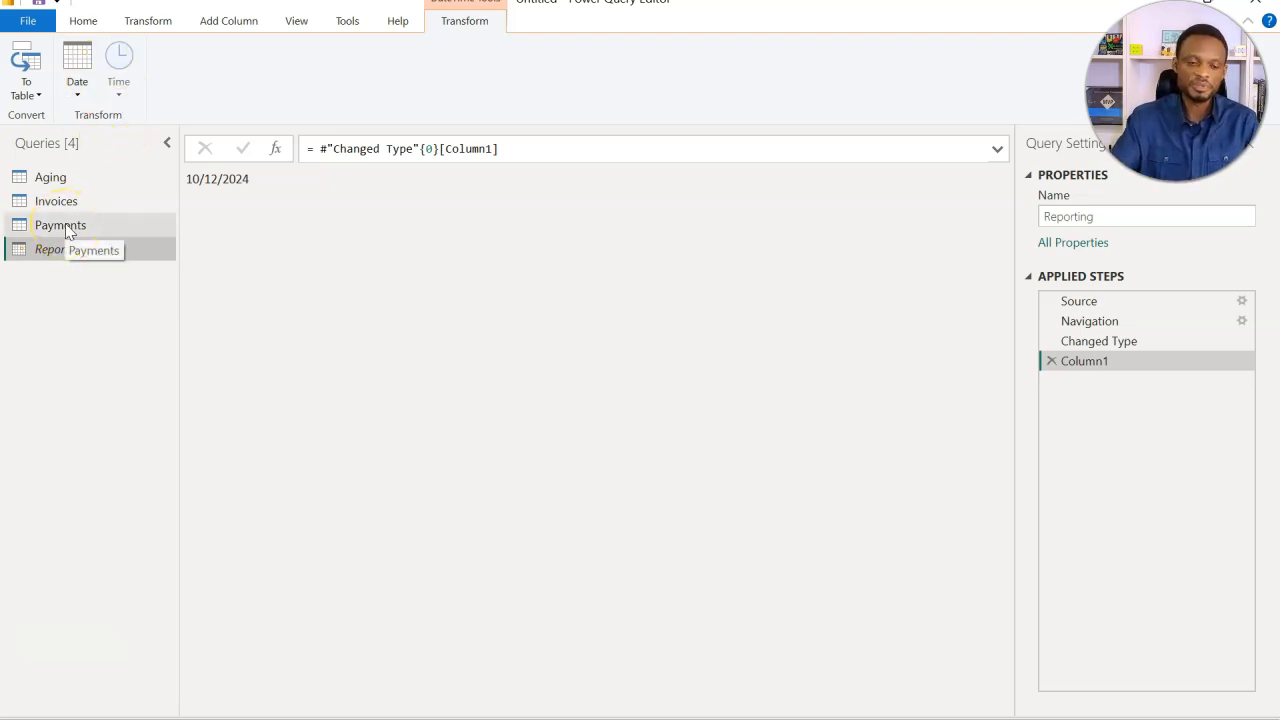
Apply the query changes and close the Power Query Editor to return to the Power BI report.
click(84, 24)
click(30, 58)
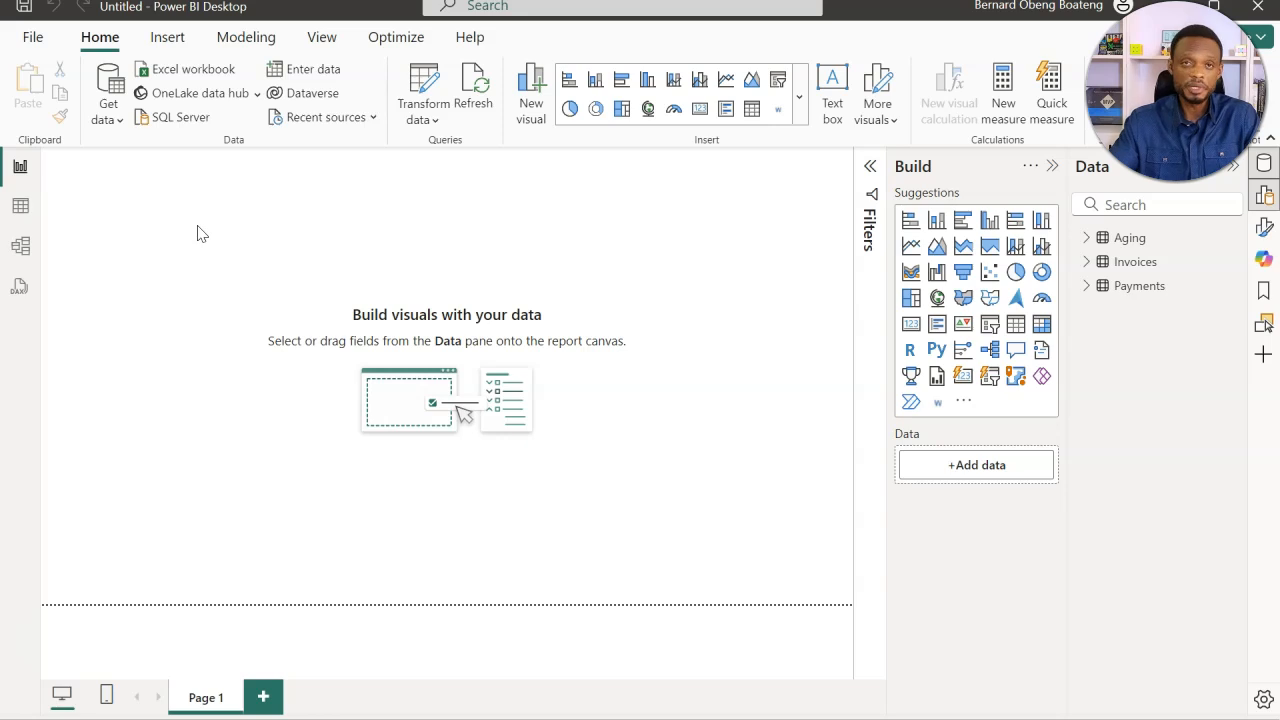
click(195, 233)
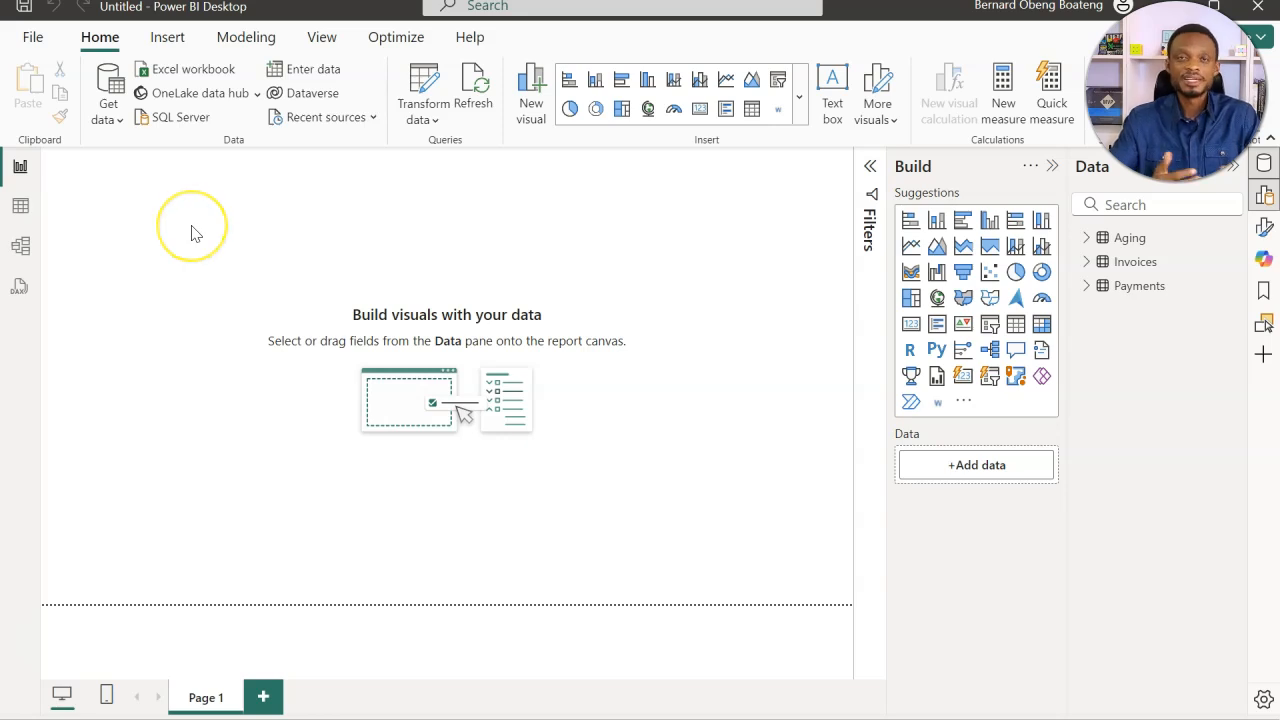
Show the data model diagram and collapse Properties to examine the relationships between Payments, Invoices and Aging.
click(22, 248)
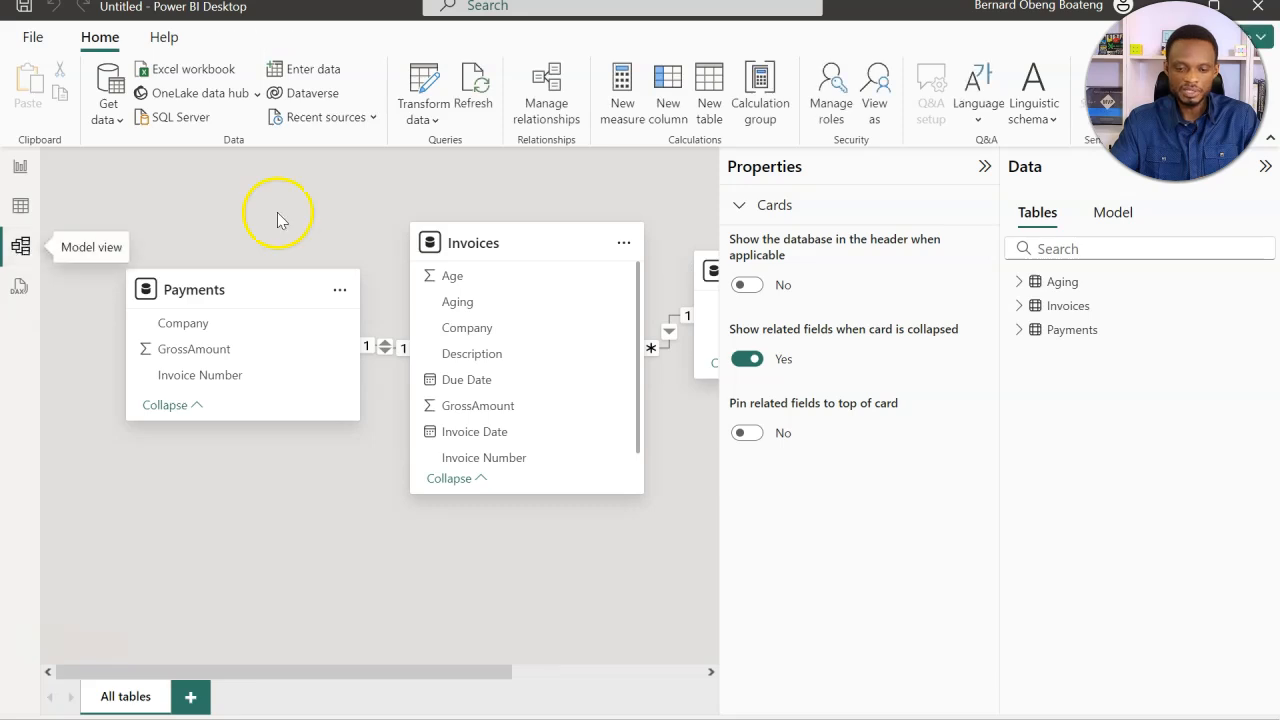
click(984, 166)
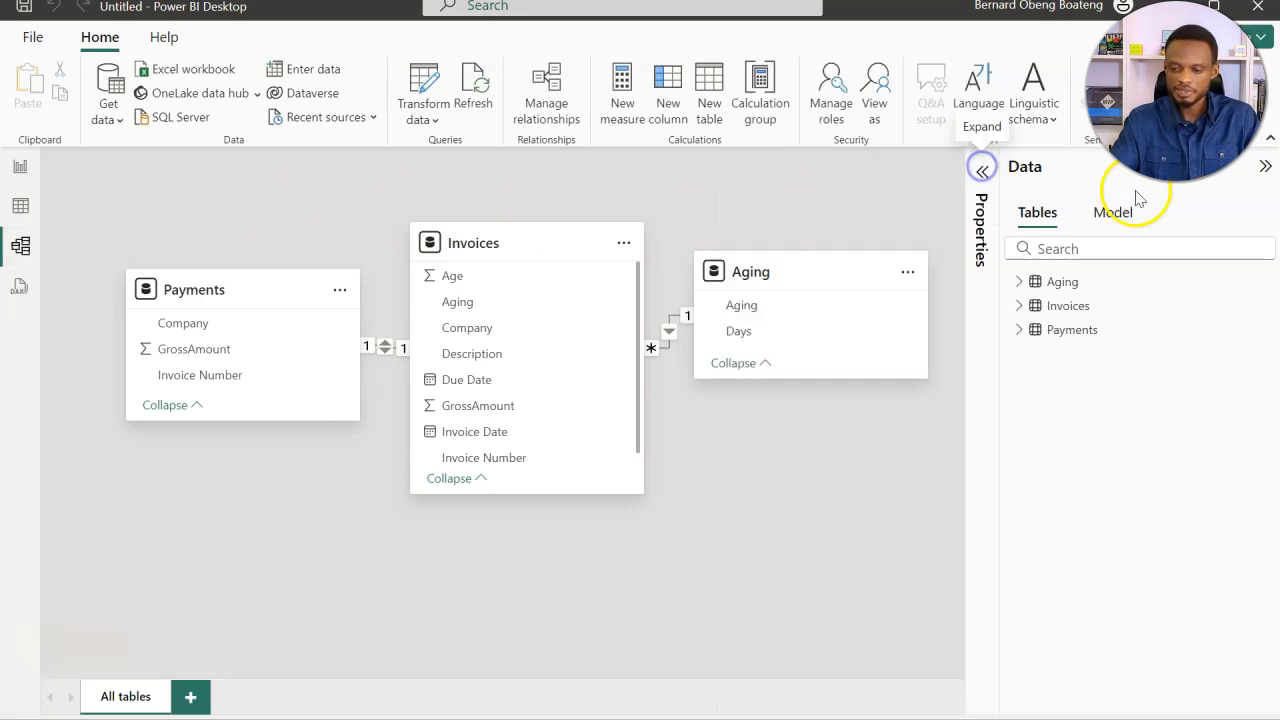
Collapse the Data pane and rearrange the diagram so Aging sits beside Invoices and Payments sits below Aging.
click(1268, 173)
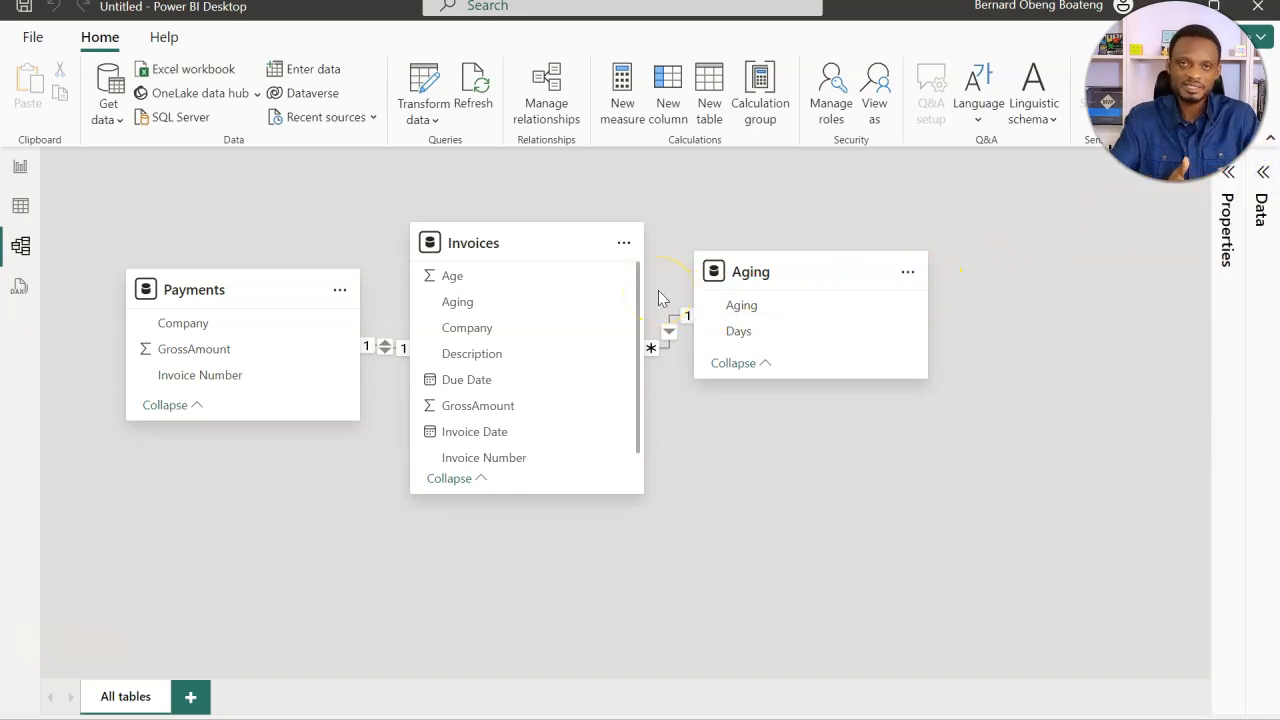
click(523, 237)
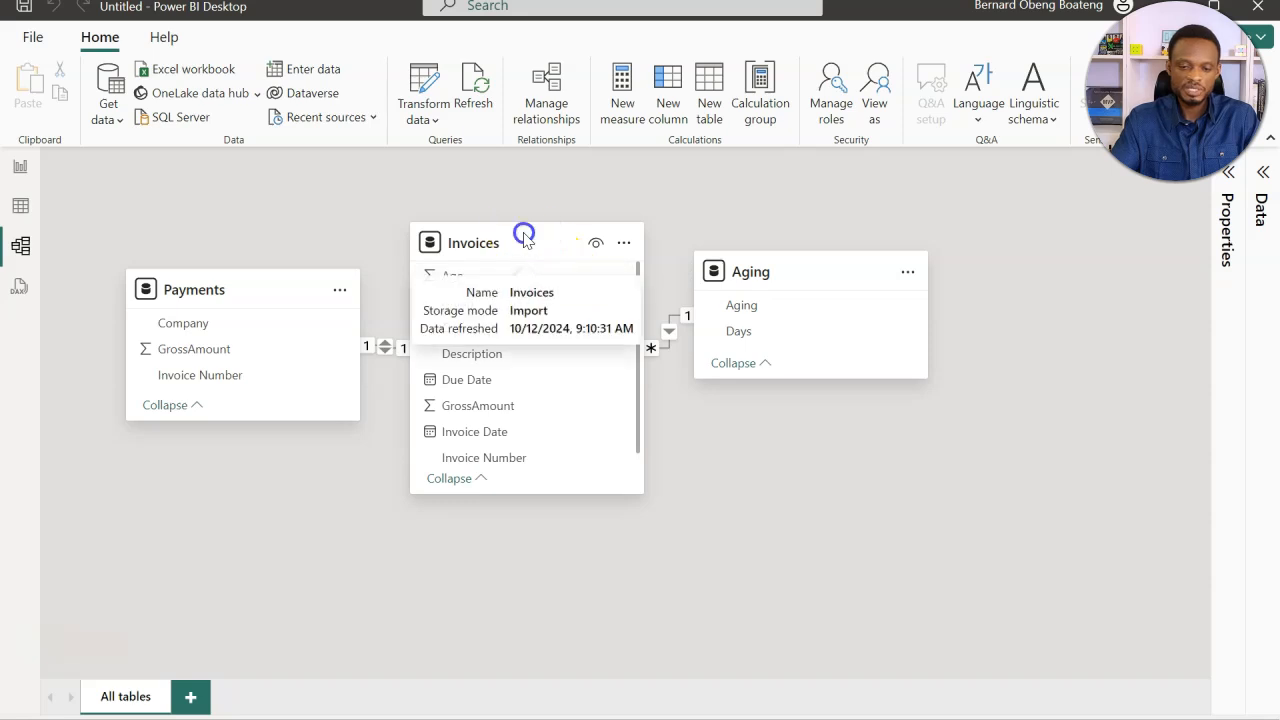
click(788, 272)
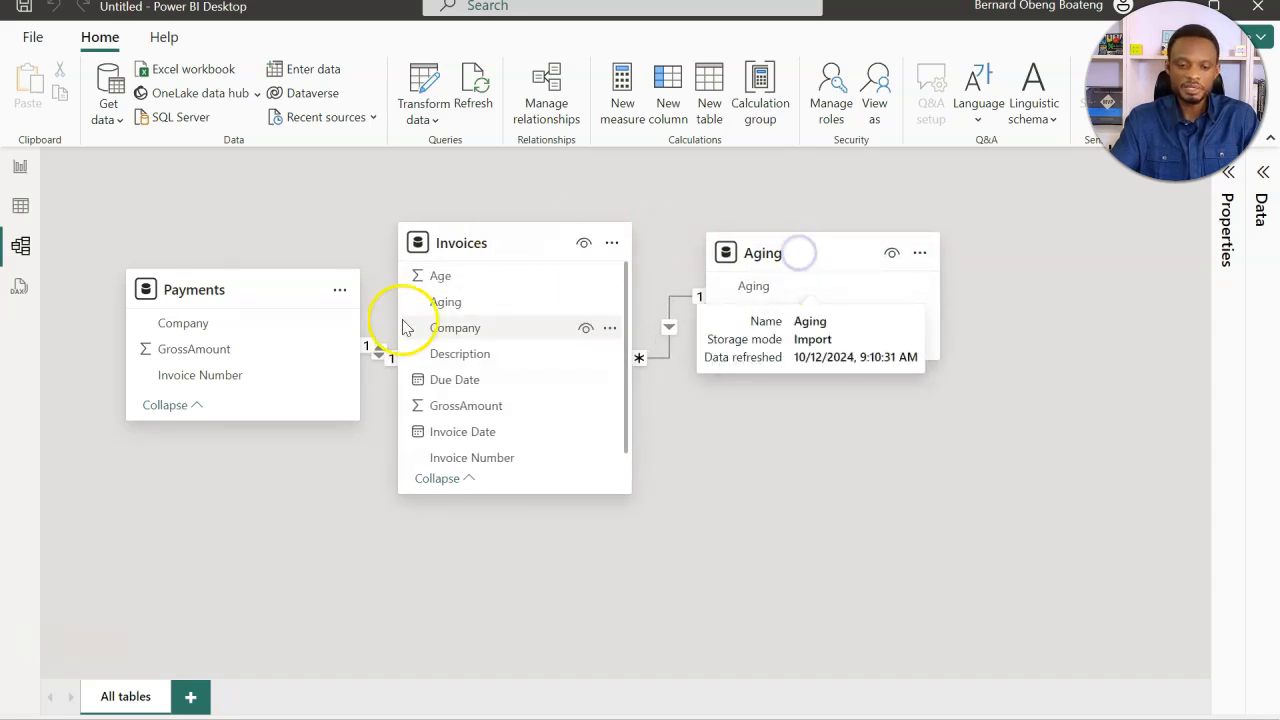
drag(247, 307, 888, 514)
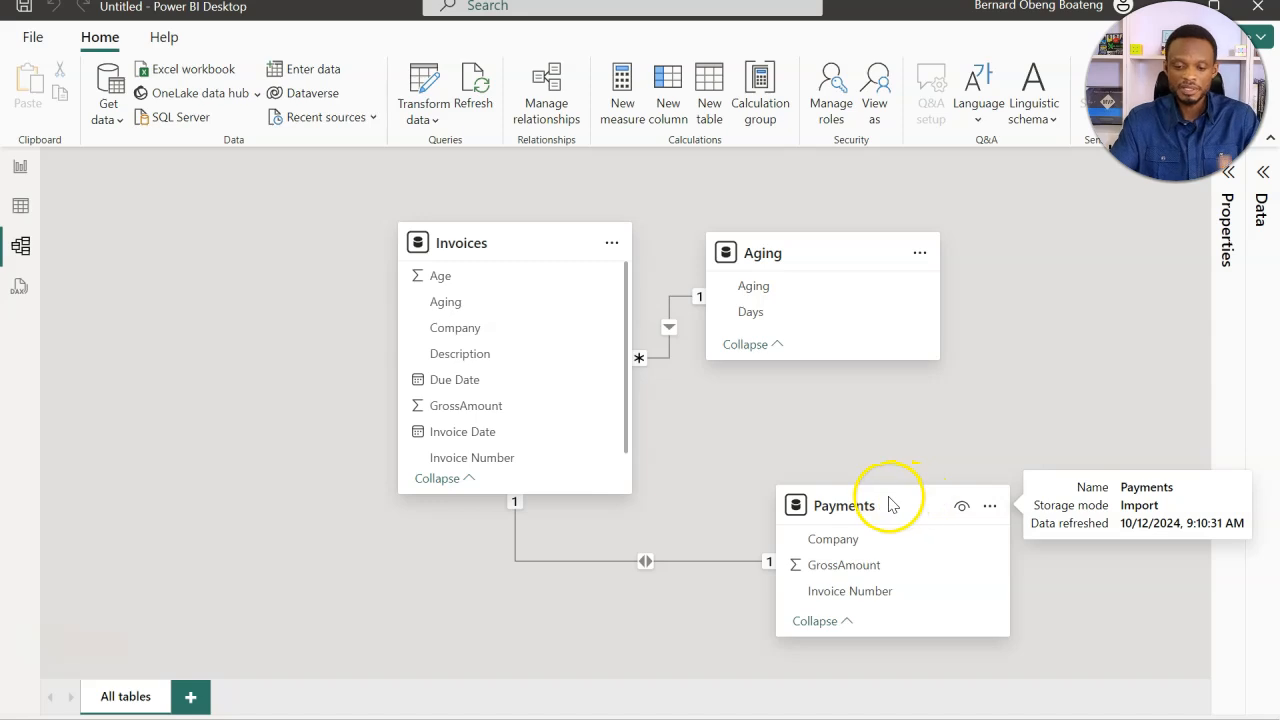
Delete the existing relationships between Invoices and Aging and between Invoices and Payments.
right_click(670, 357)
click(686, 362)
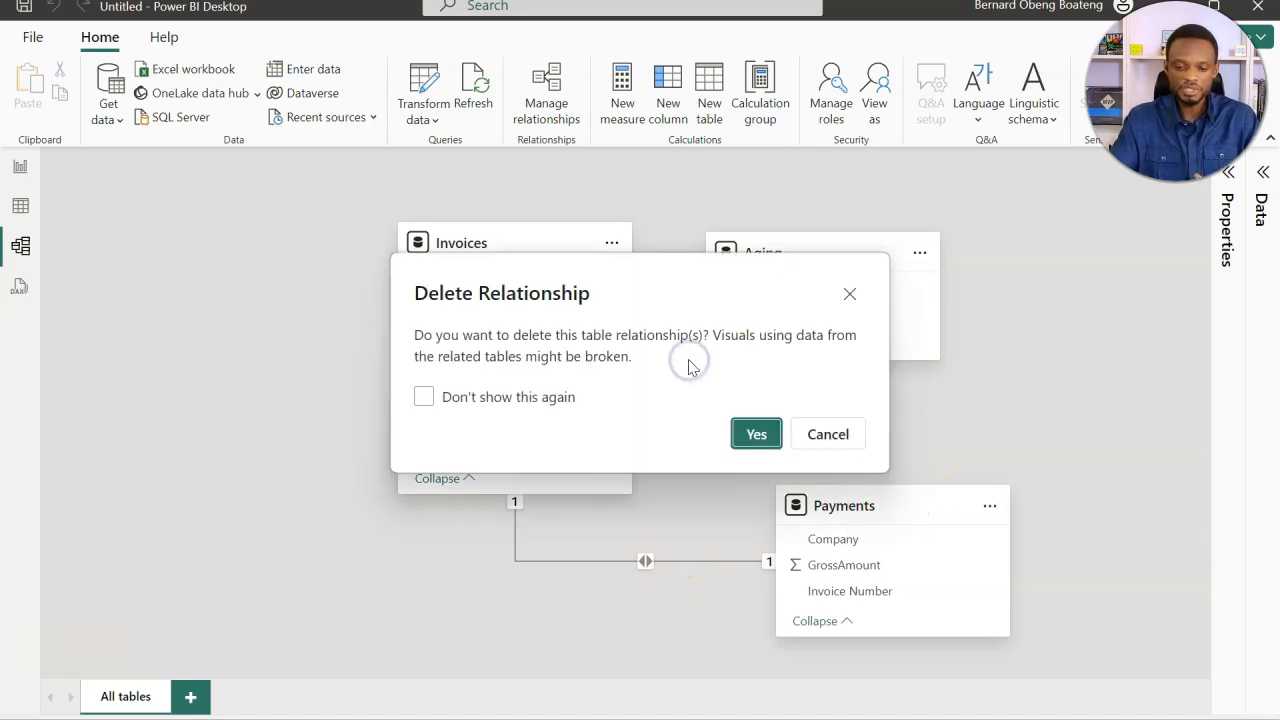
click(756, 437)
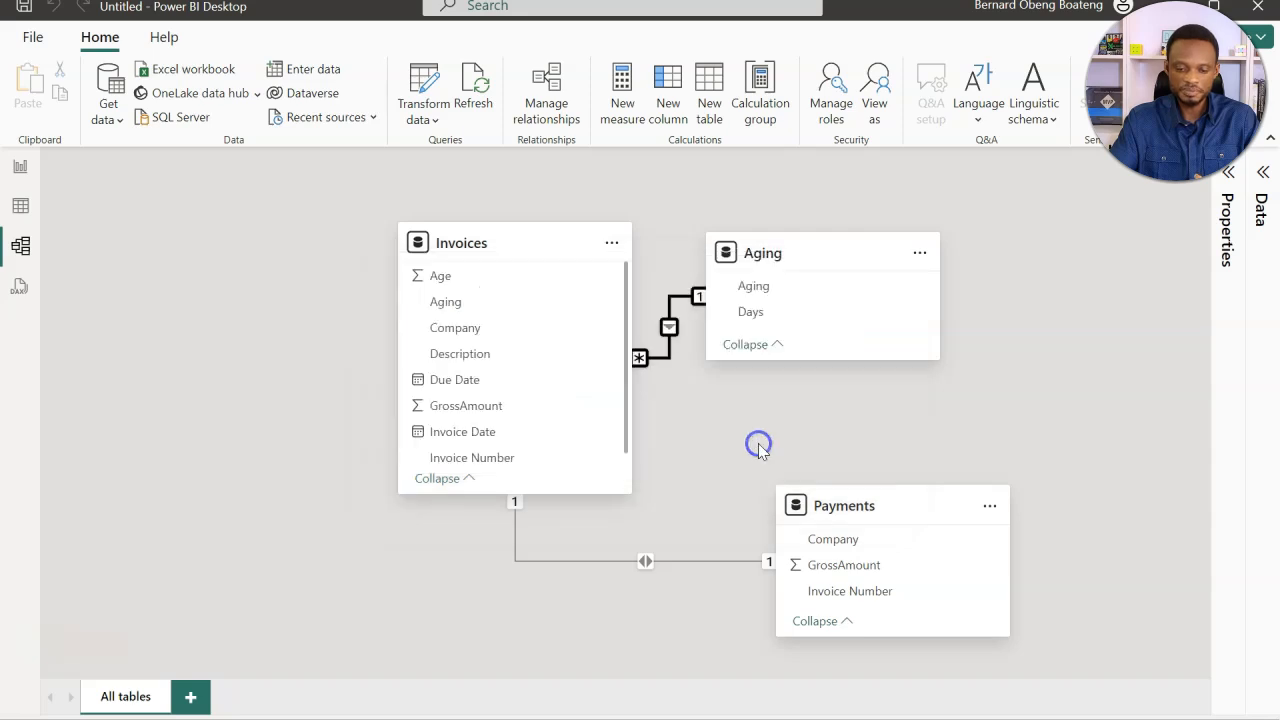
right_click(689, 556)
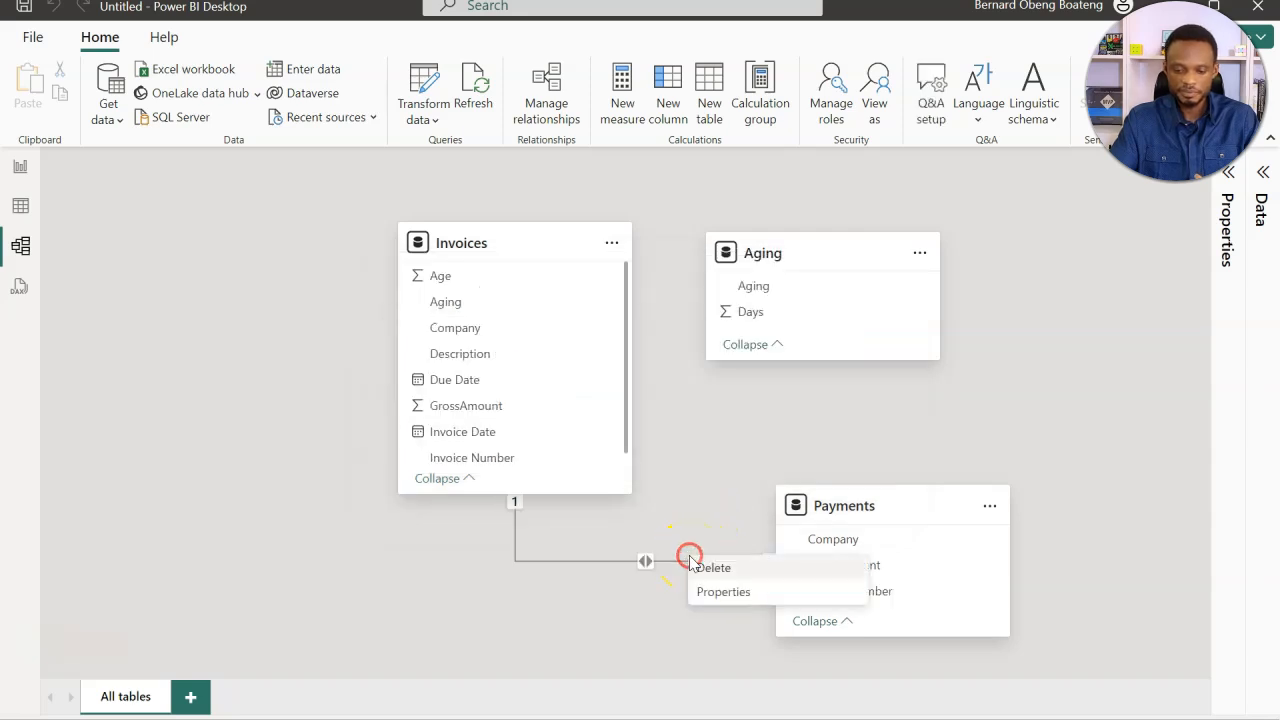
click(710, 567)
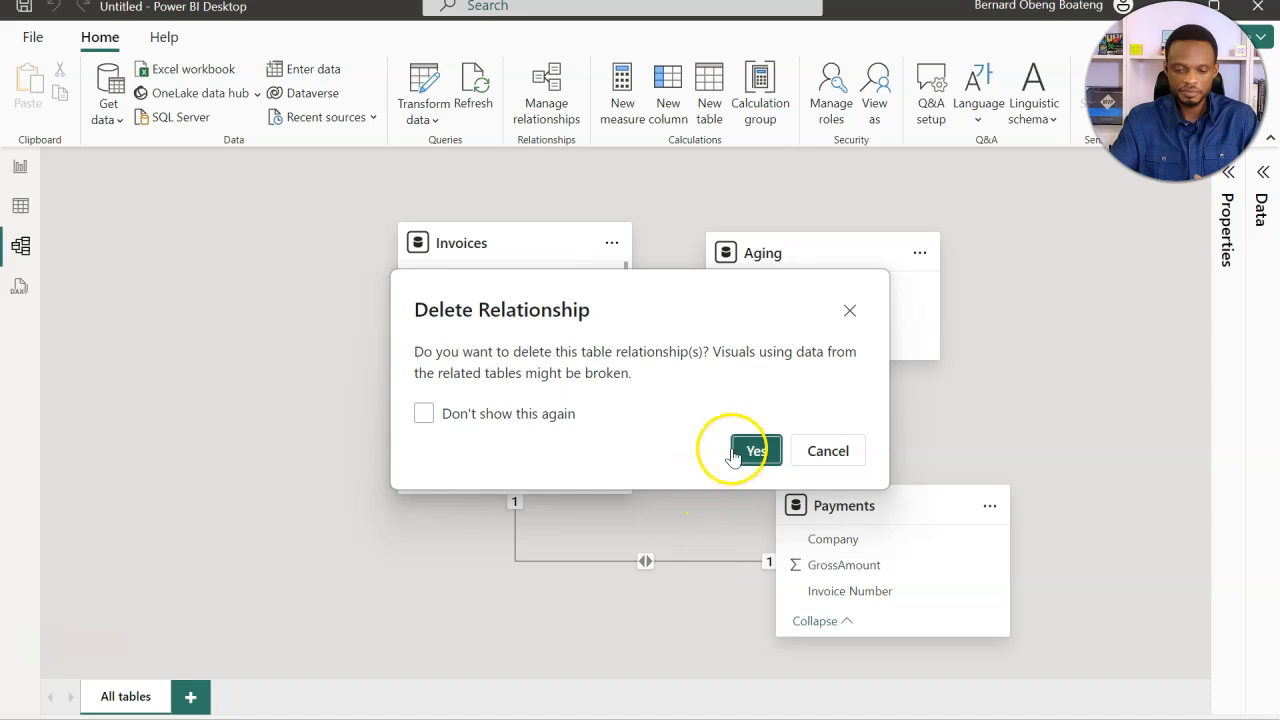
click(735, 452)
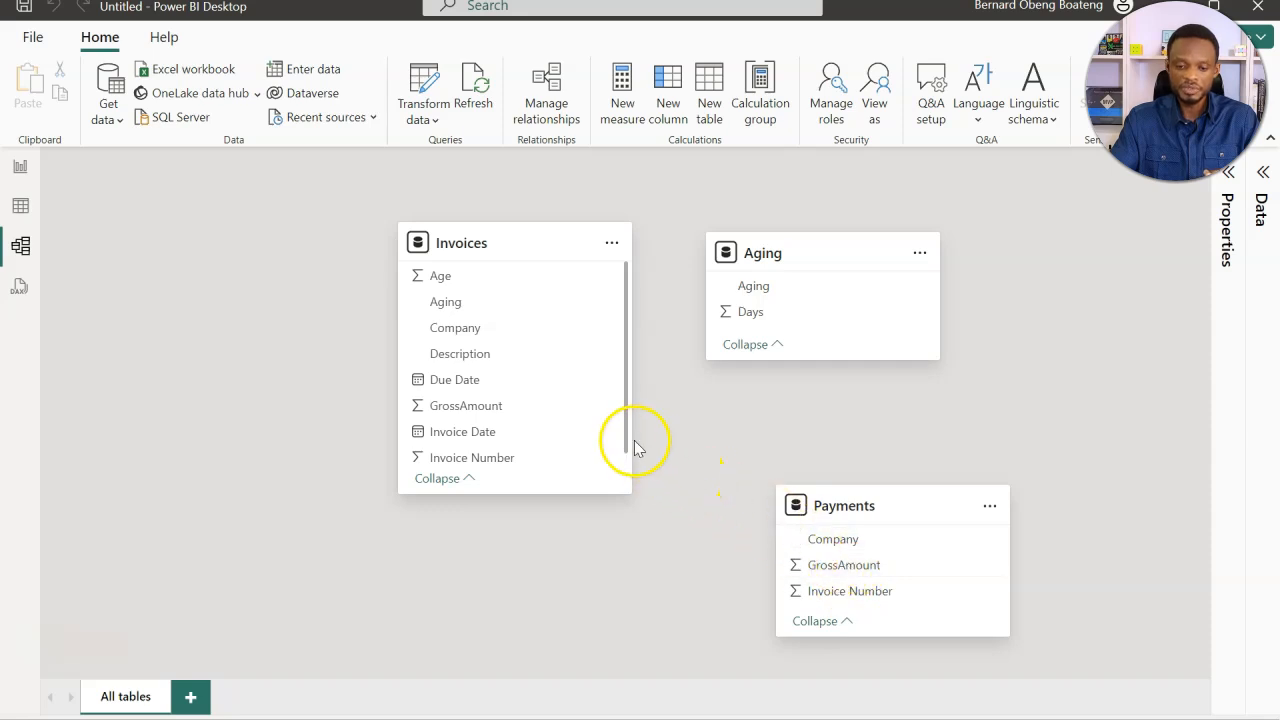
Relate Invoices to Payments on Invoice Number with One to many (1:*) cardinality and Single cross-filter direction, and check the linked fields.
scroll(625, 452, down, 2)
drag(511, 450, 857, 607)
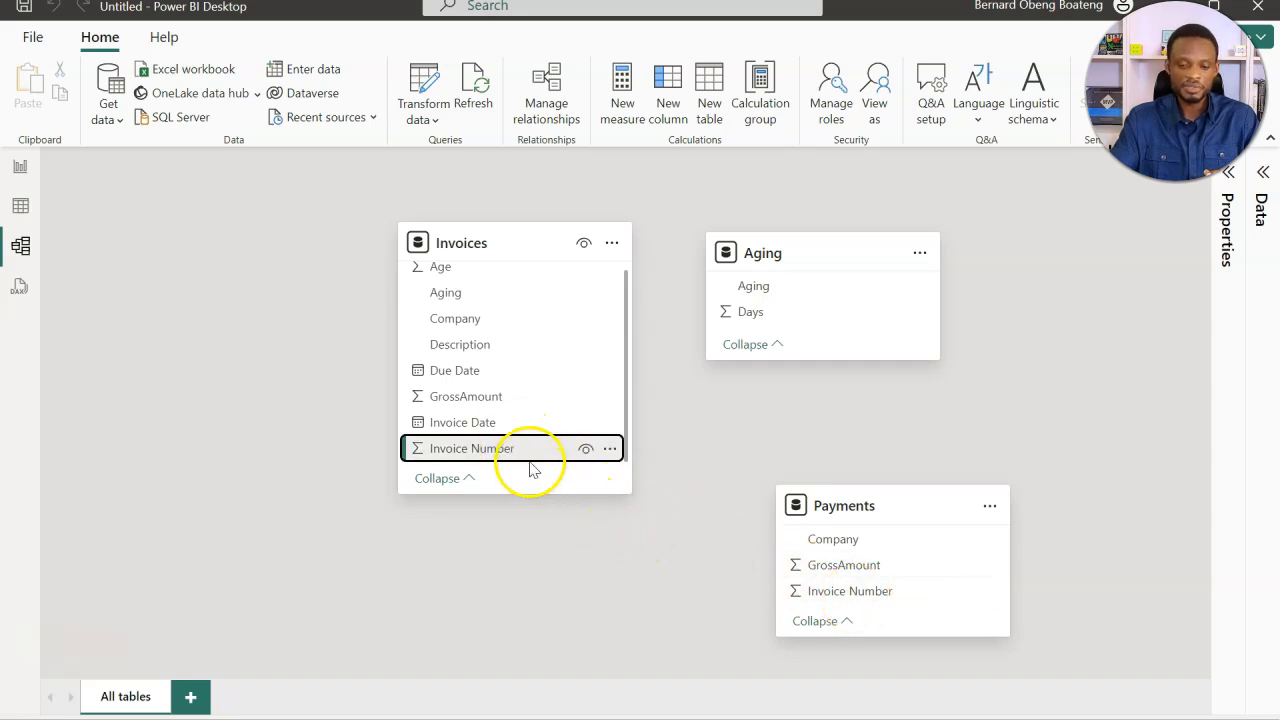
drag(529, 456, 855, 593)
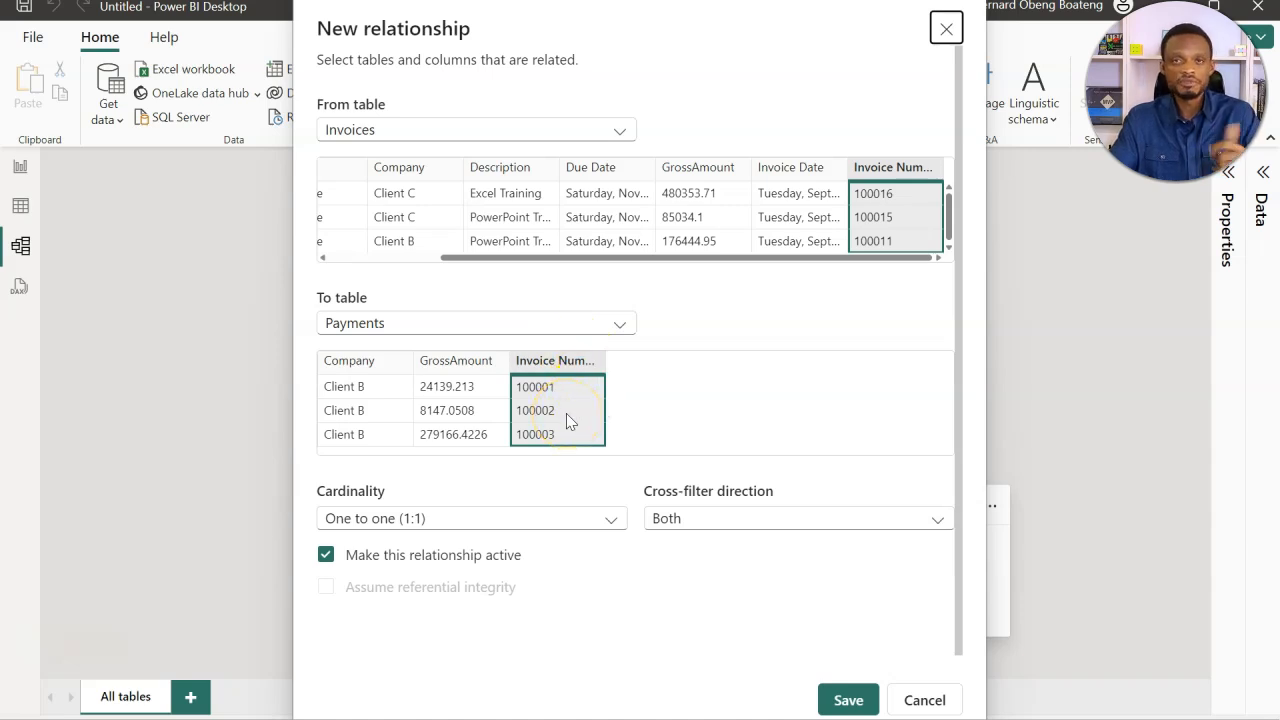
click(612, 519)
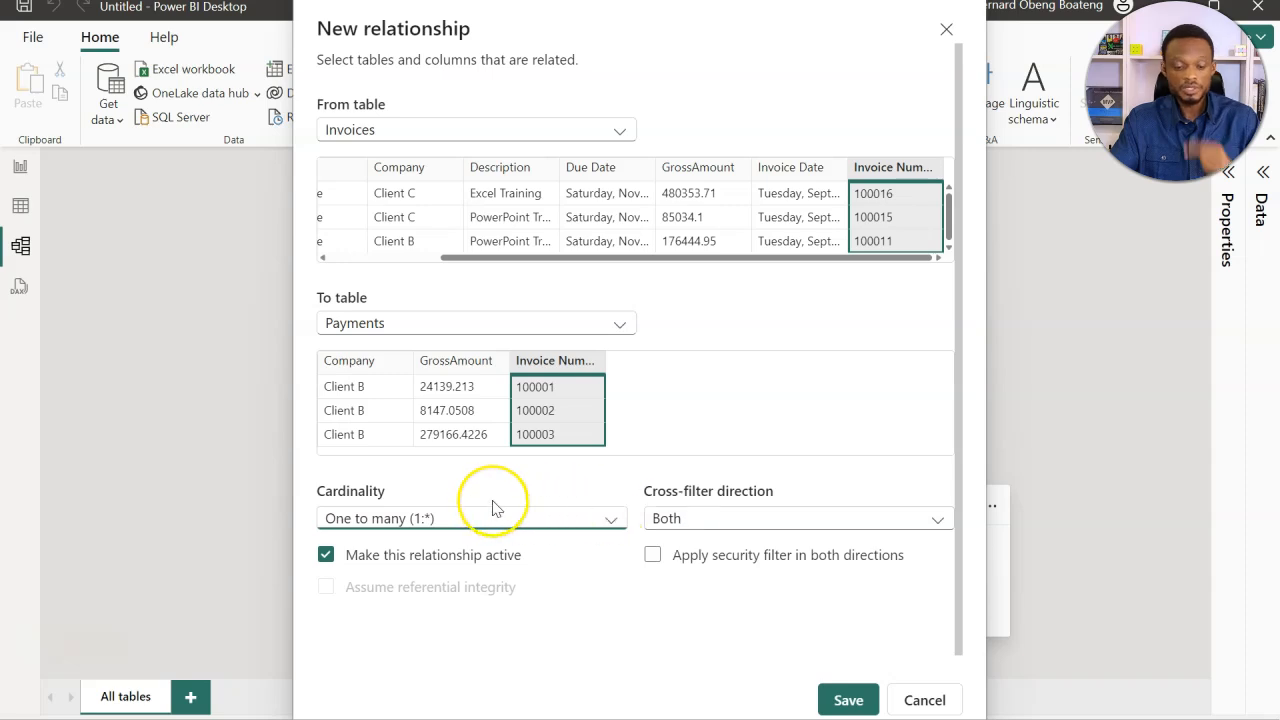
click(688, 520)
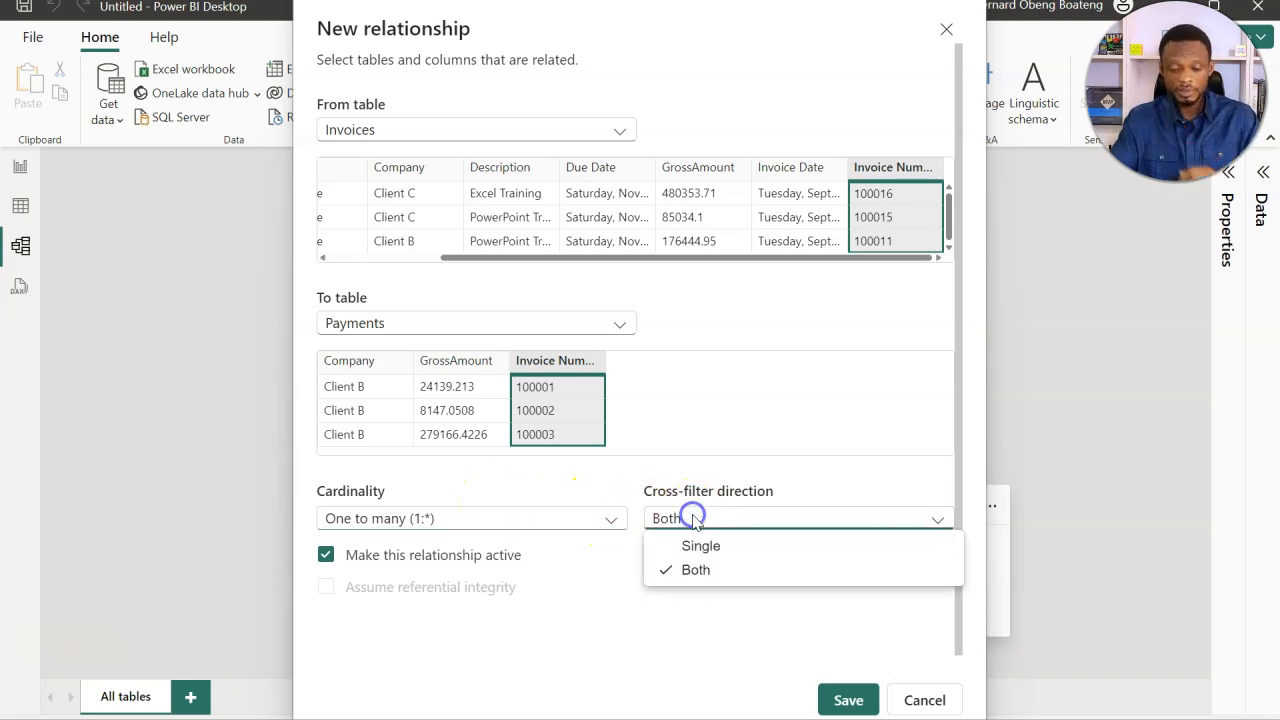
click(701, 546)
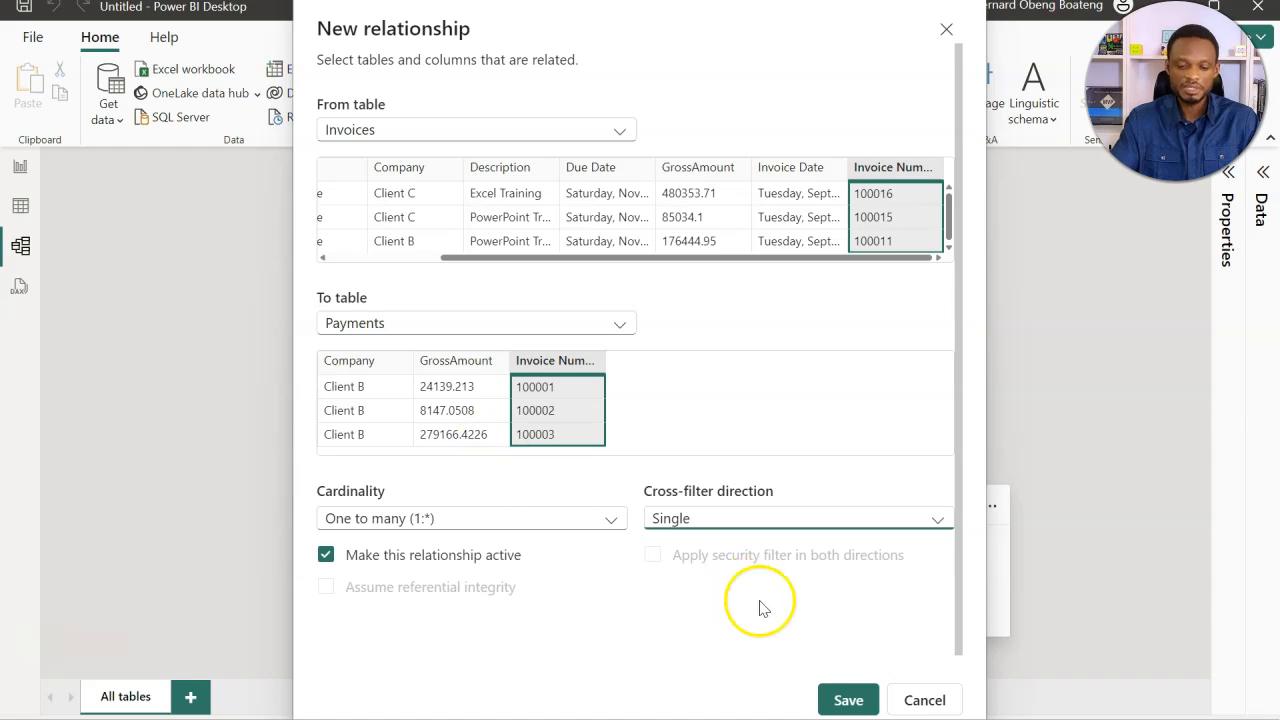
click(838, 690)
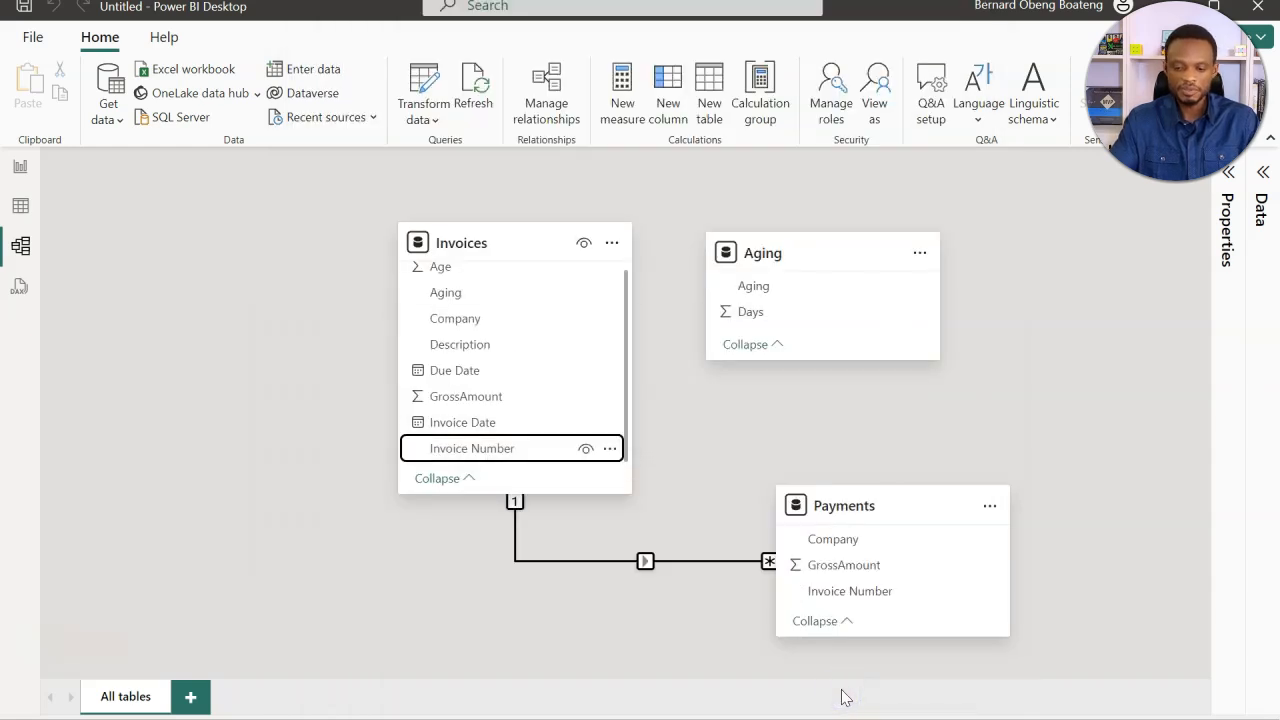
click(581, 565)
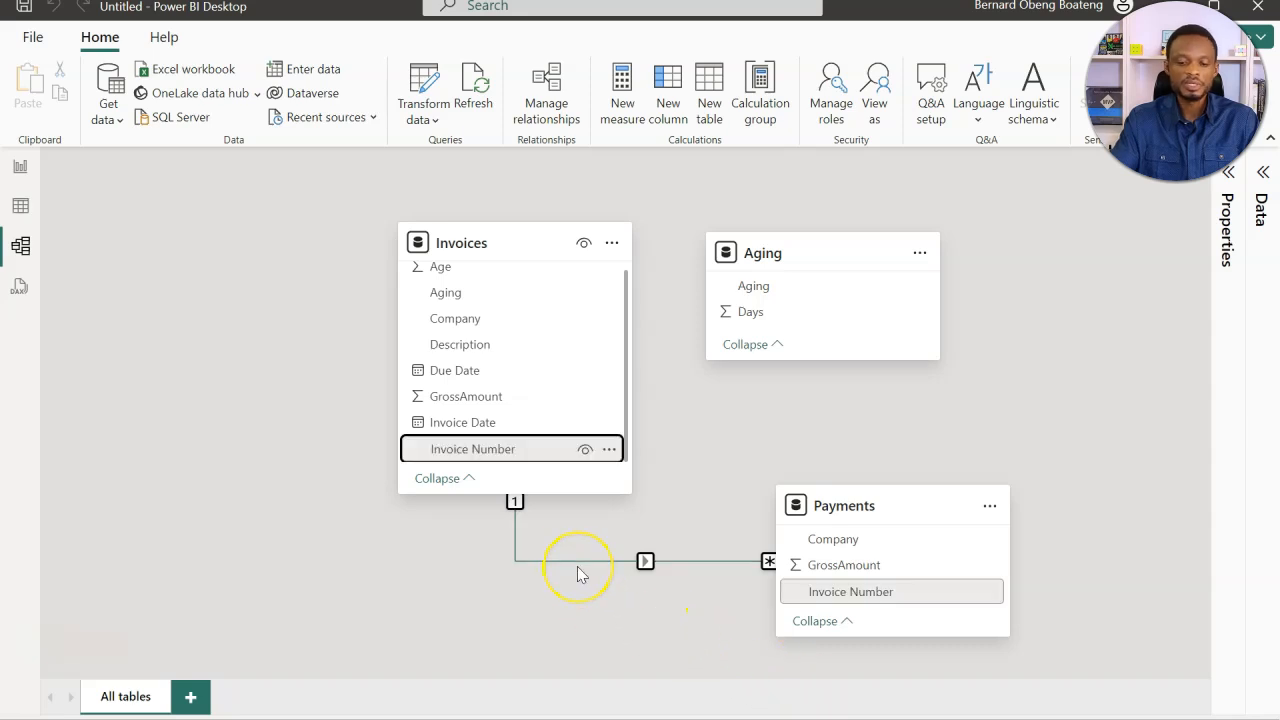
click(566, 508)
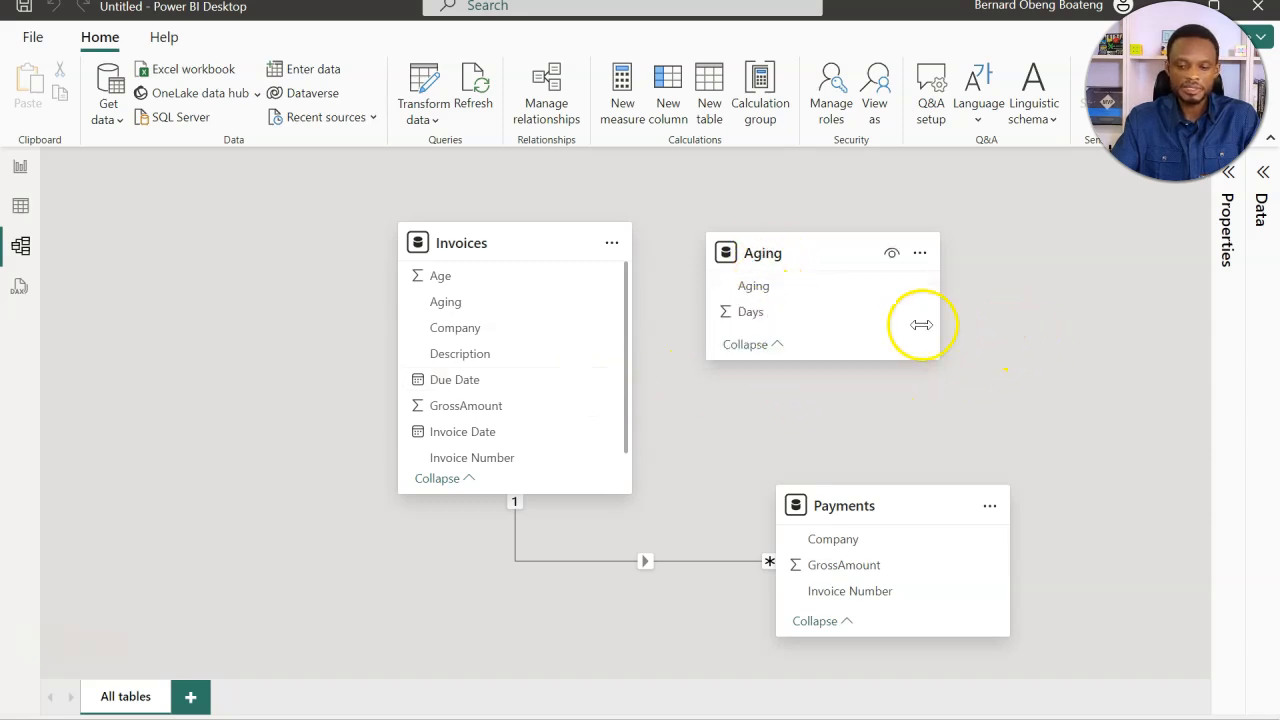
Relate Days in the Aging table to Age in Invoices as an active One to many (1:*) relationship with Single cross-filter direction.
click(791, 312)
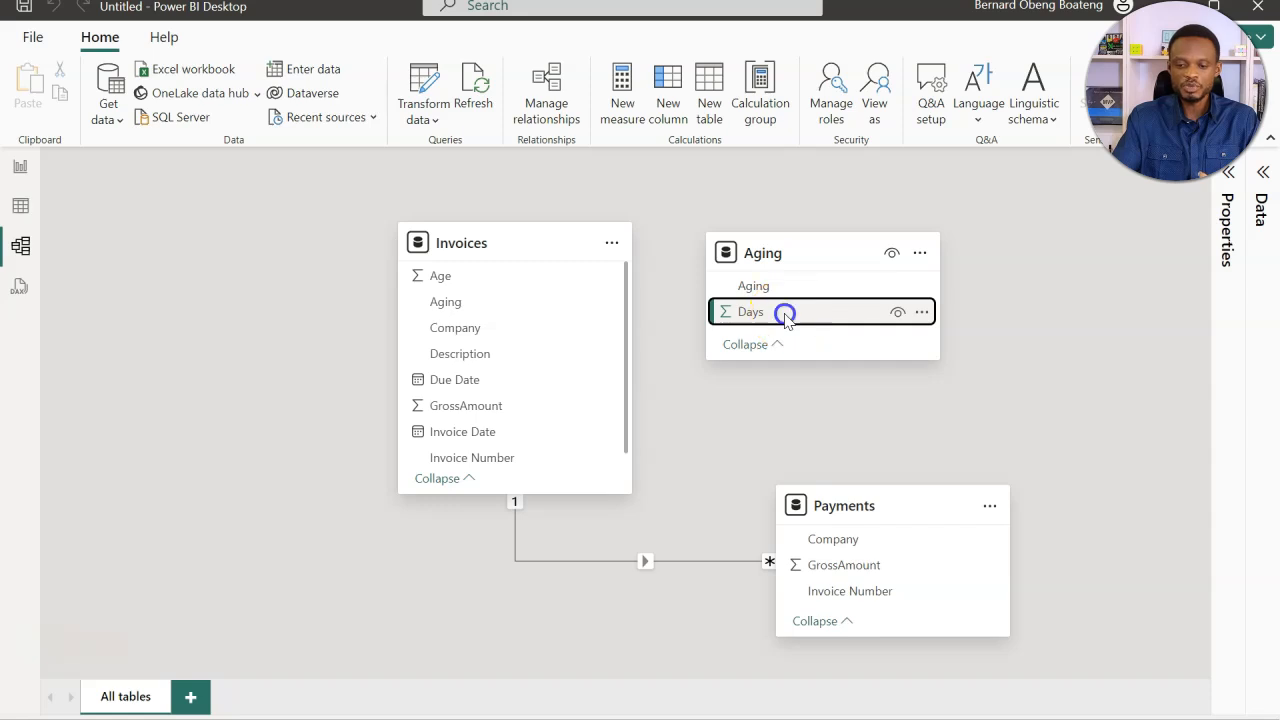
drag(785, 314, 551, 288)
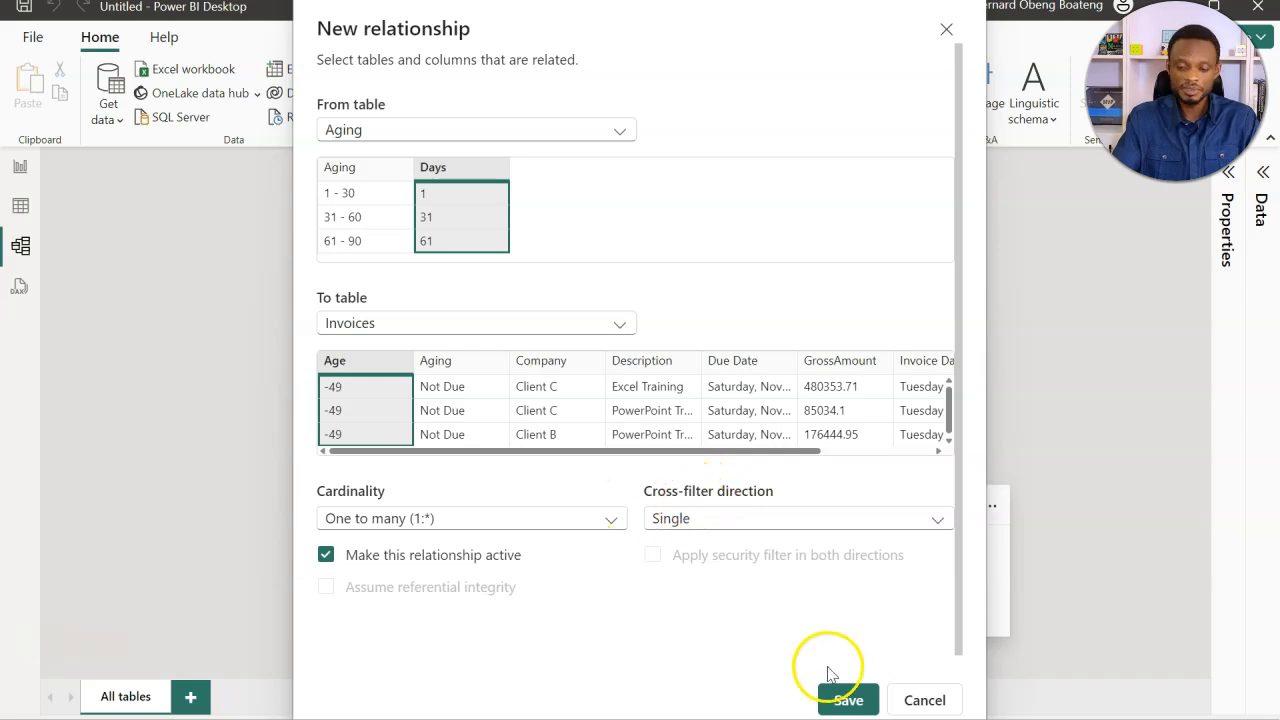
click(845, 697)
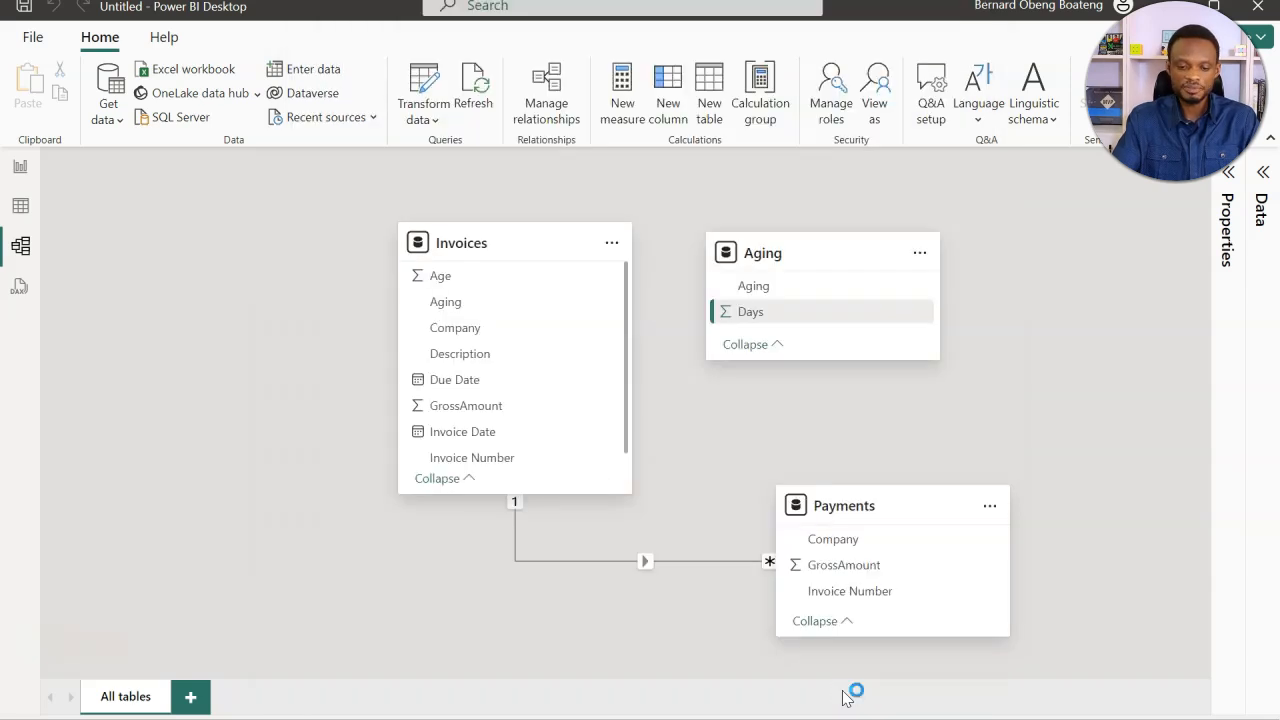
click(748, 464)
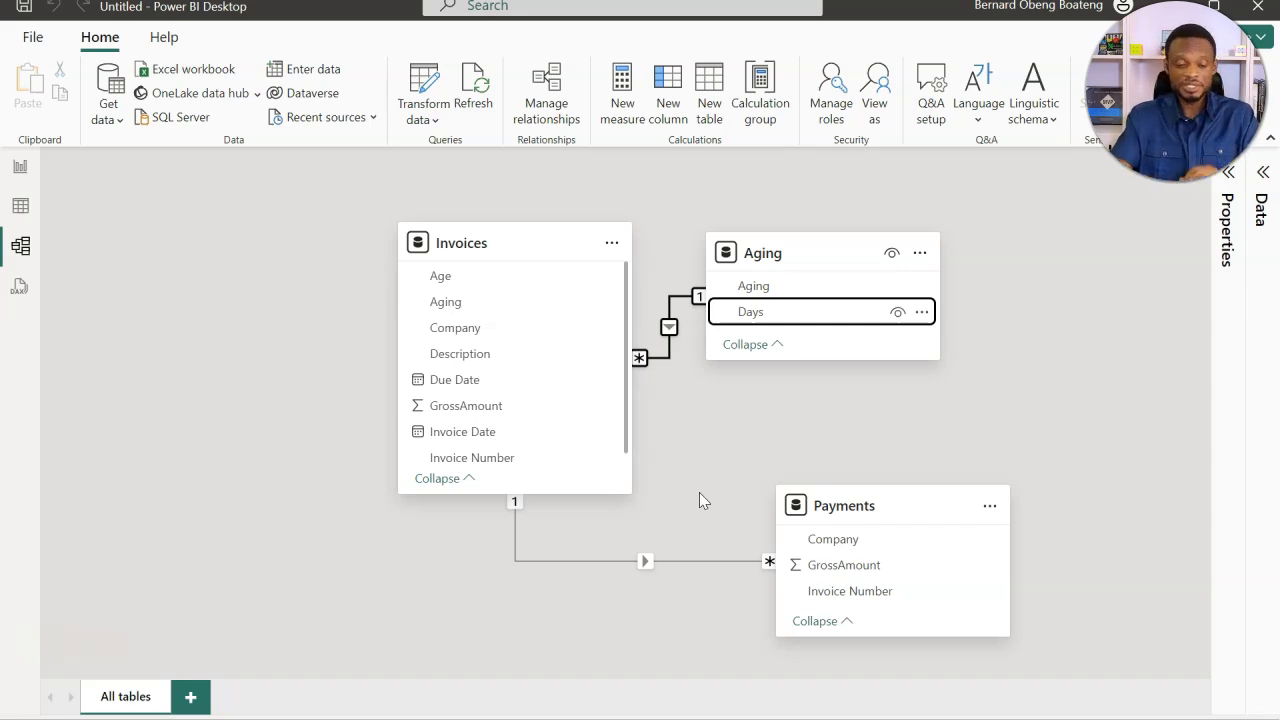
Return to the report view and create a calculated table with the formula "[ Measures] =", leaving its expression empty.
click(29, 180)
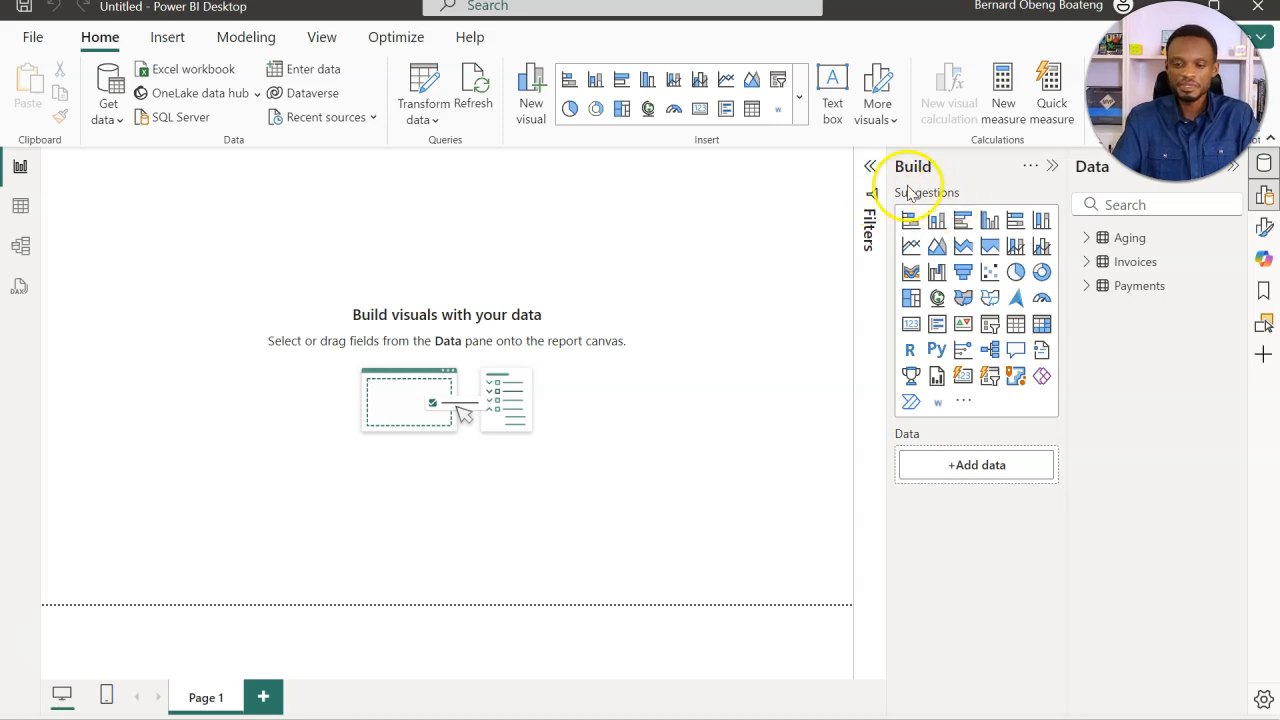
click(255, 34)
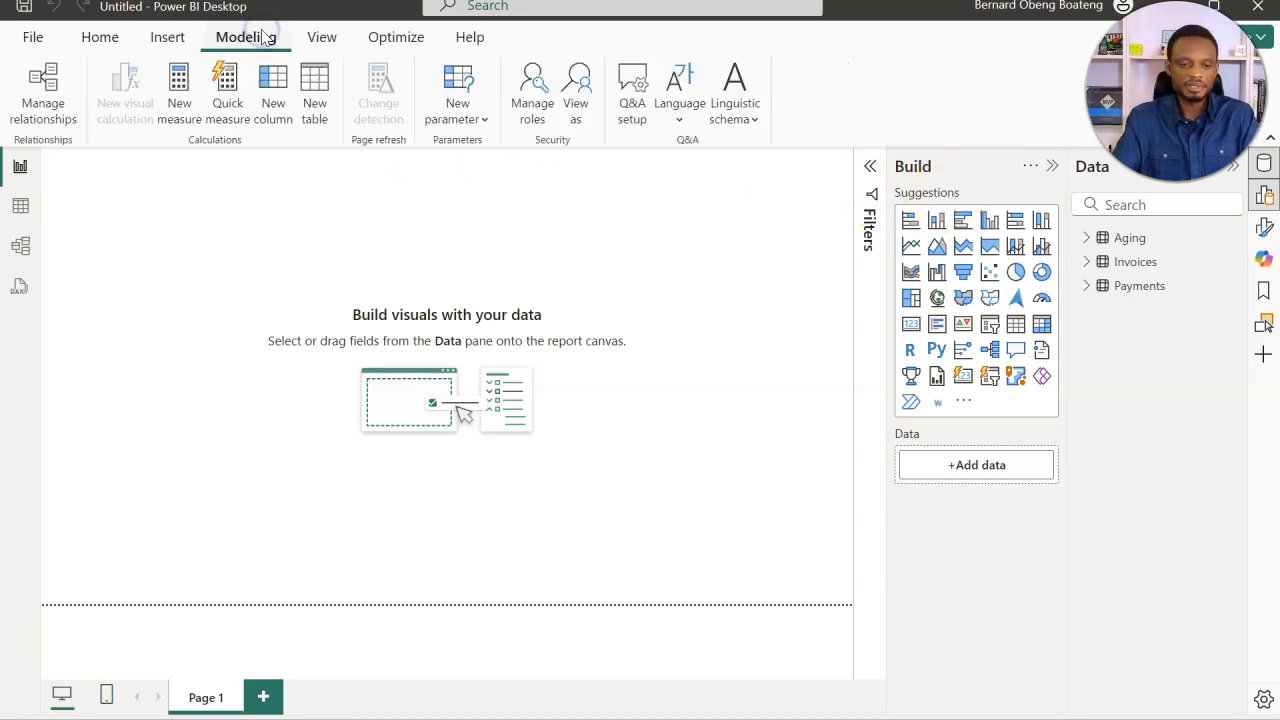
click(314, 110)
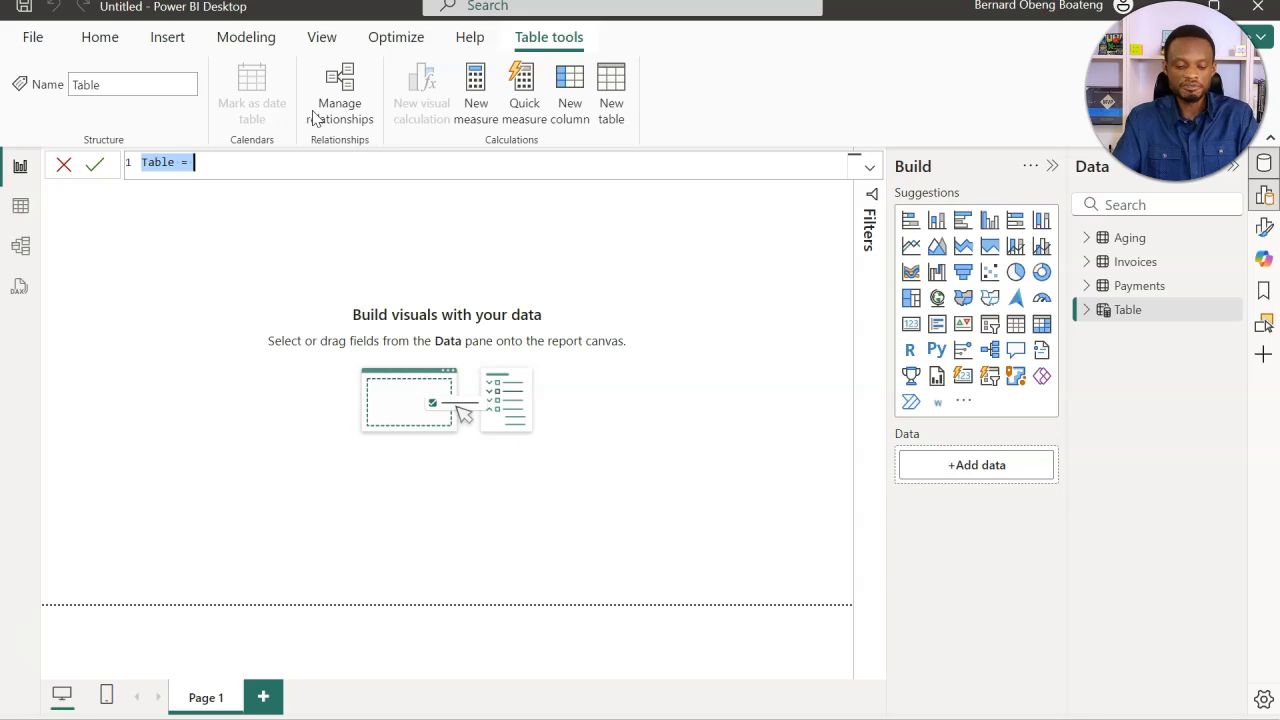
key(ctrl+plus)
key(ctrl+plus)
key(ctrl+plus)
key(ctrl+plus)
key(ctrl+plus)
key(ctrl+plus)
key(ctrl+plus)
key(ctrl+plus)
key(ctrl+plus)
key(ctrl+plus)
key(ctrl+plus)
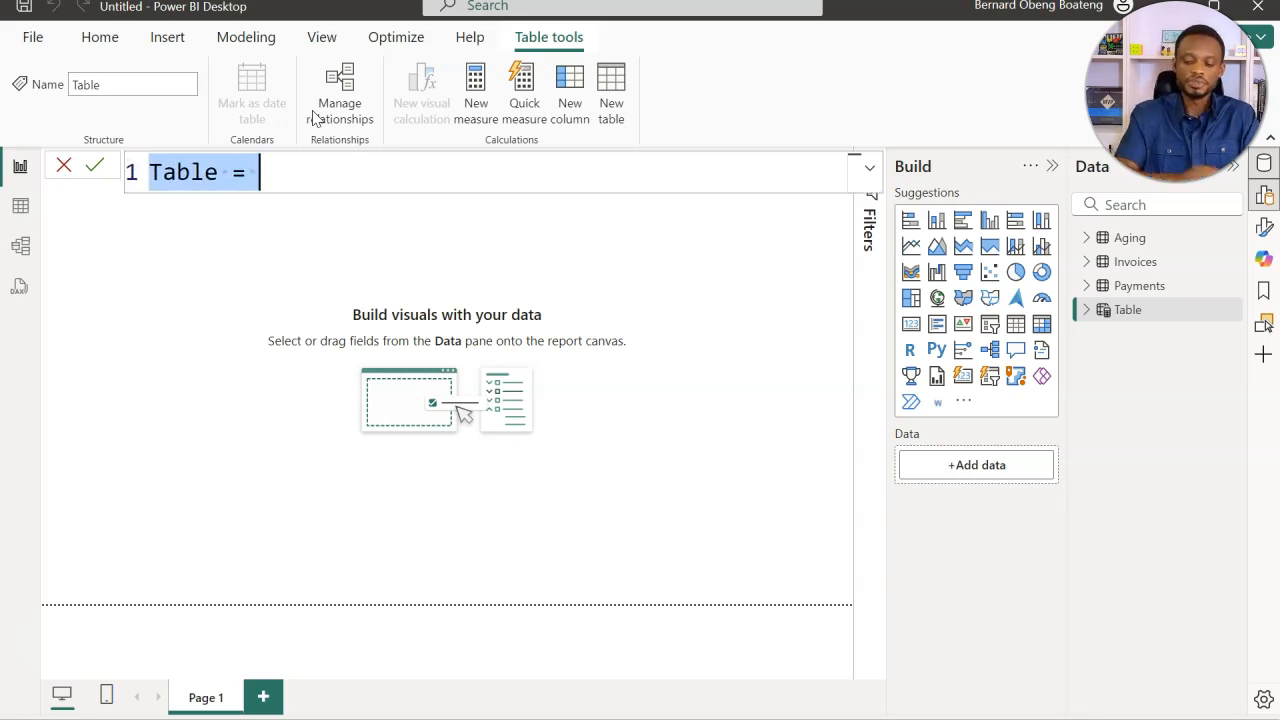
text([)
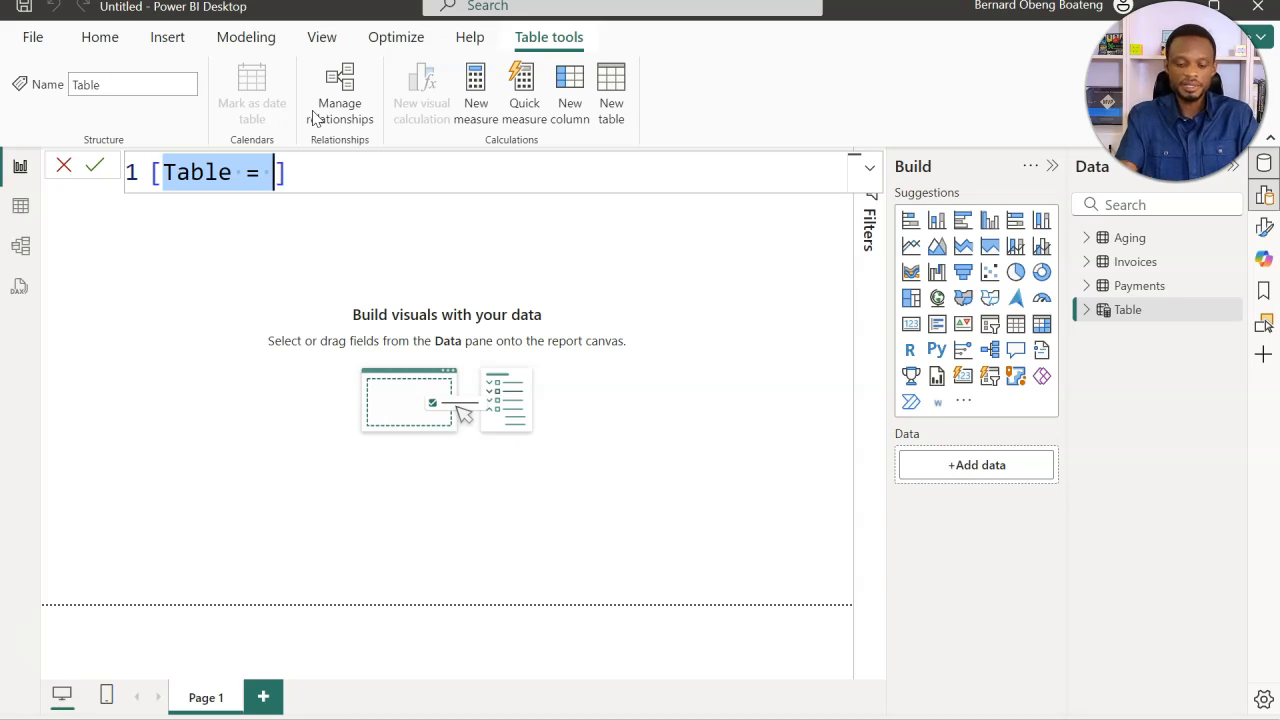
text( Measures)
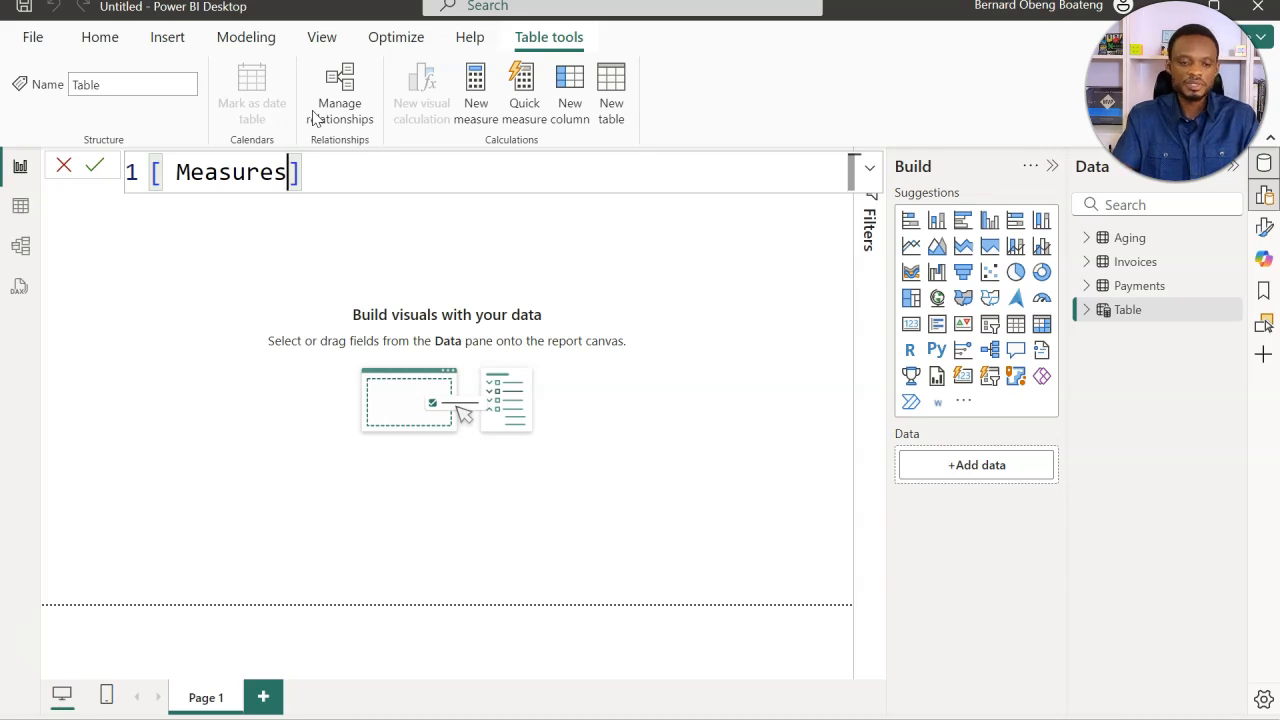
click(322, 172)
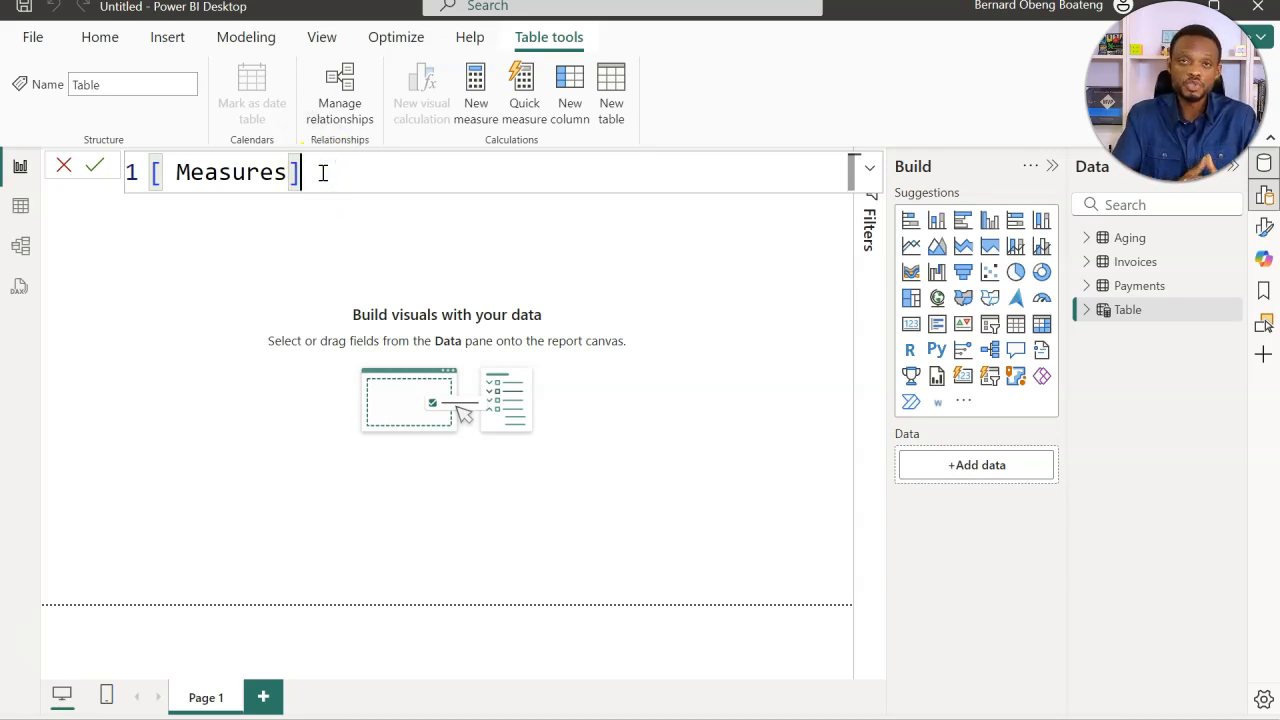
text(=)
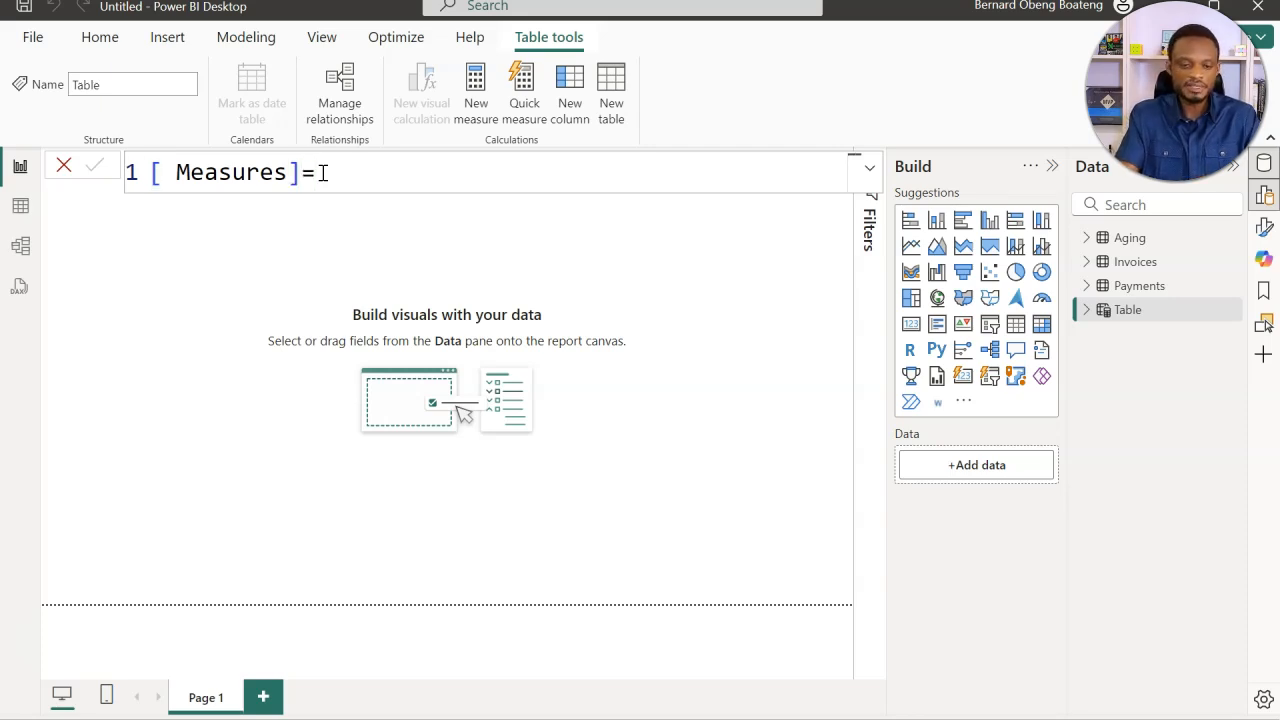
key(Return)
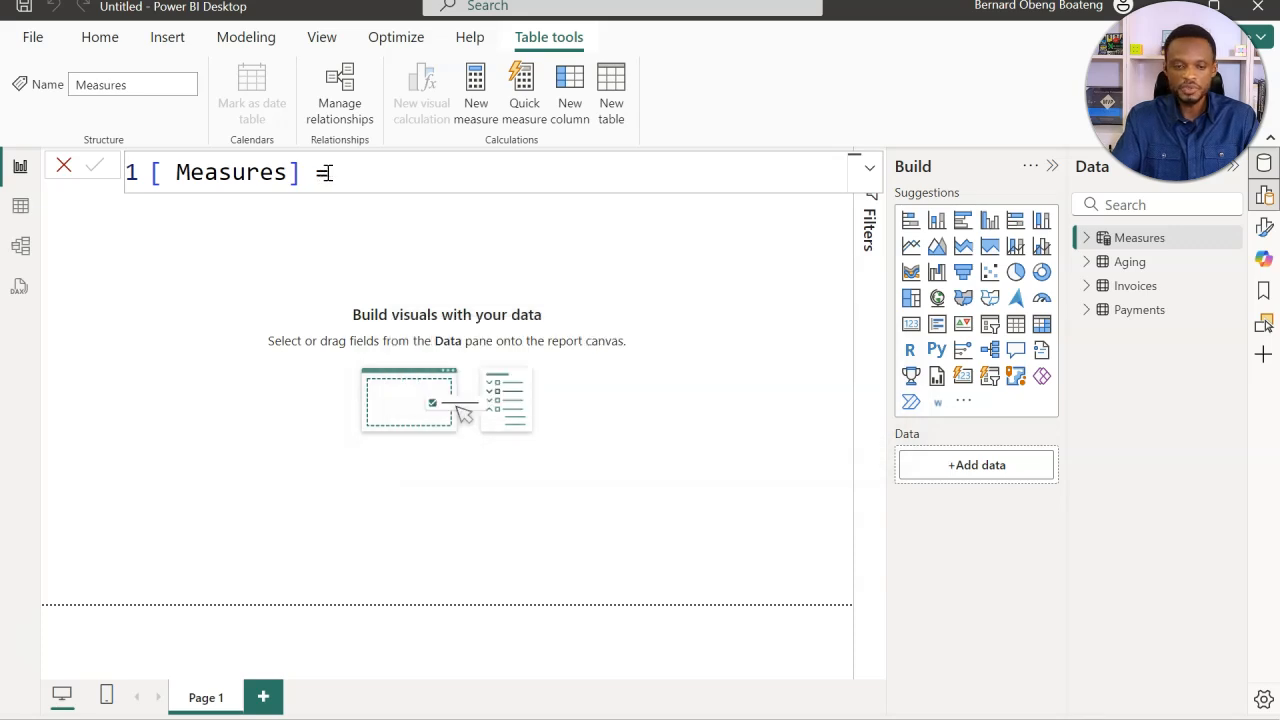
Create a measure in the Measures table with the formula Invoices = SUM(Invoices[GrossAmount]).
right_click(1124, 245)
click(1071, 274)
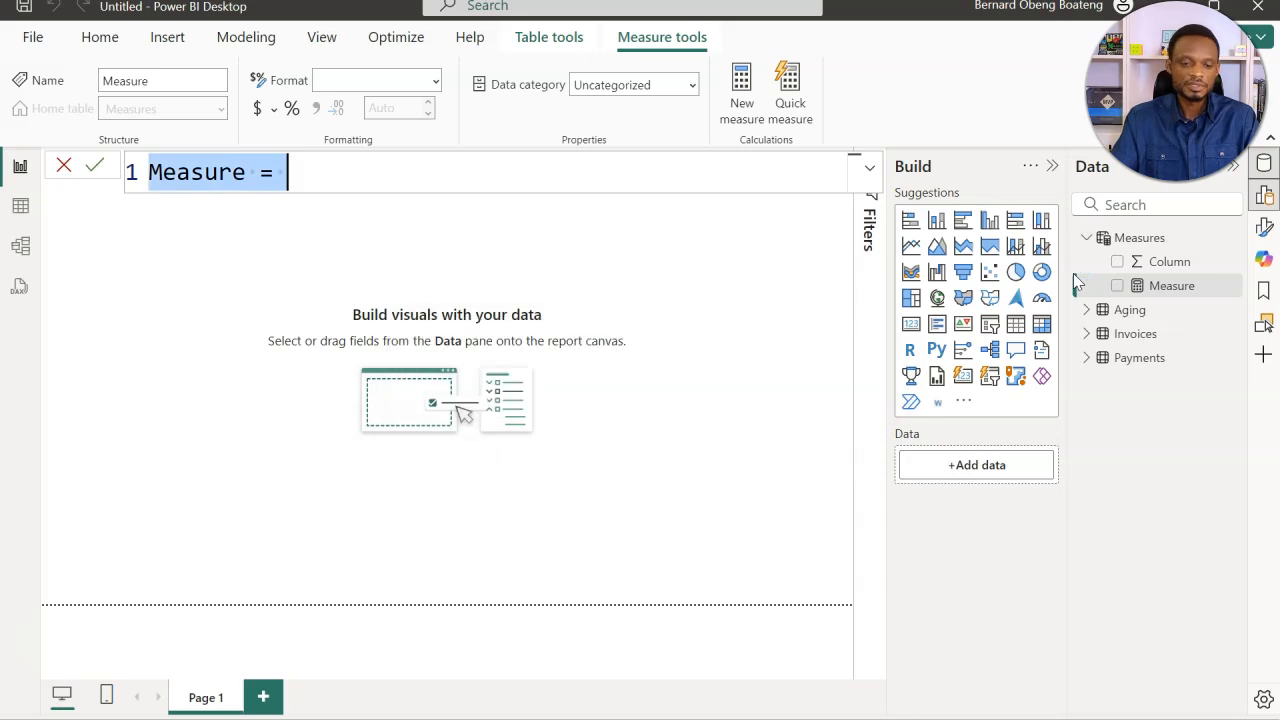
text(Invoices =)
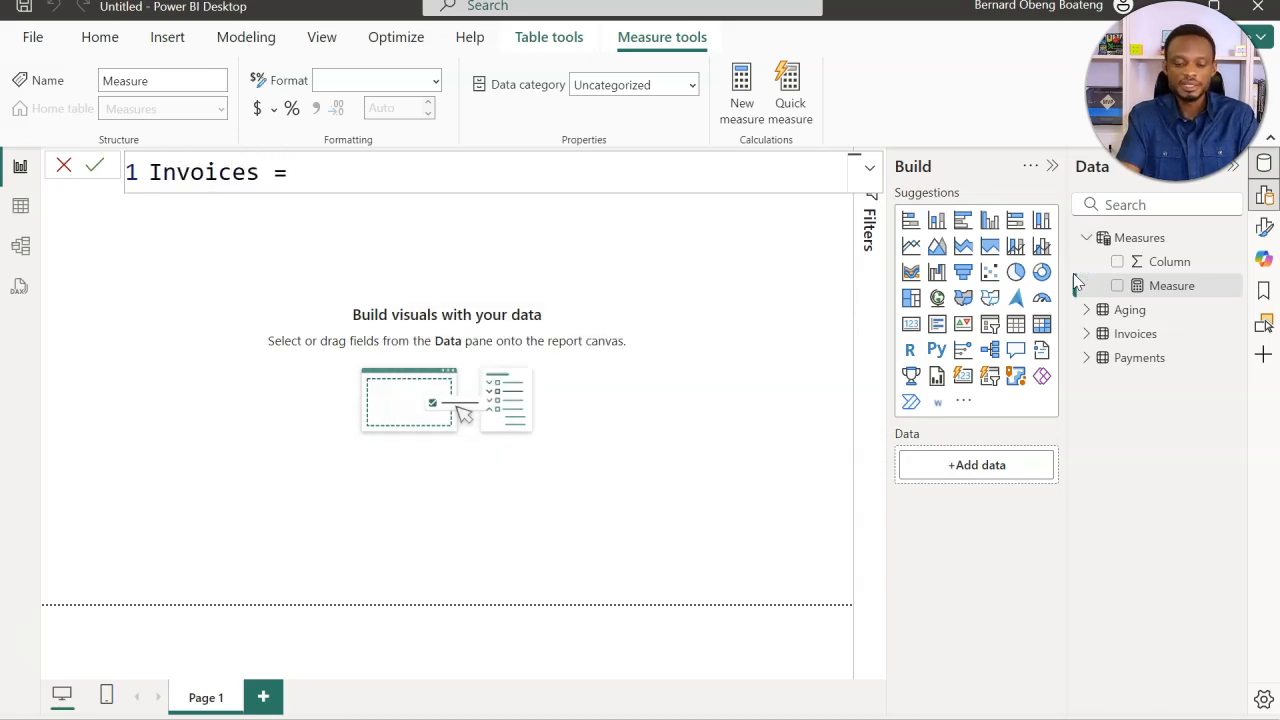
text( SUM(in)
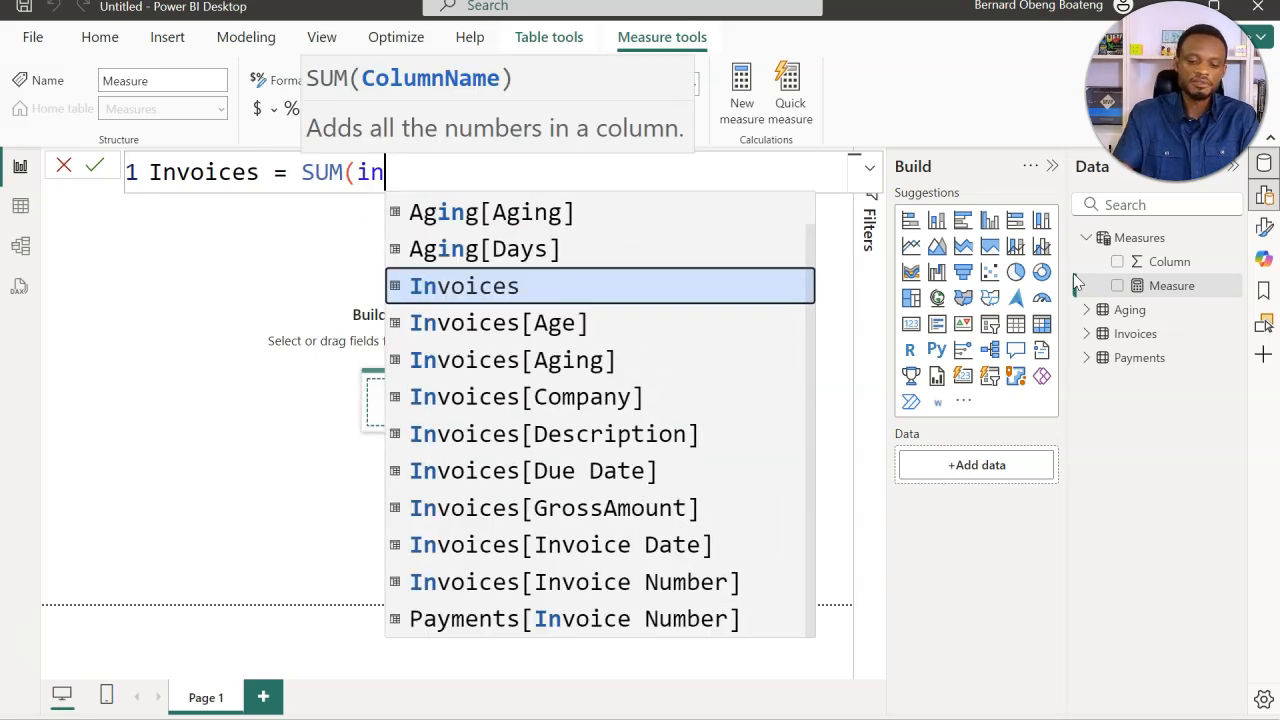
key(Down)
key(Down)
key(Down)
key(Down)
key(Down)
key(Down)
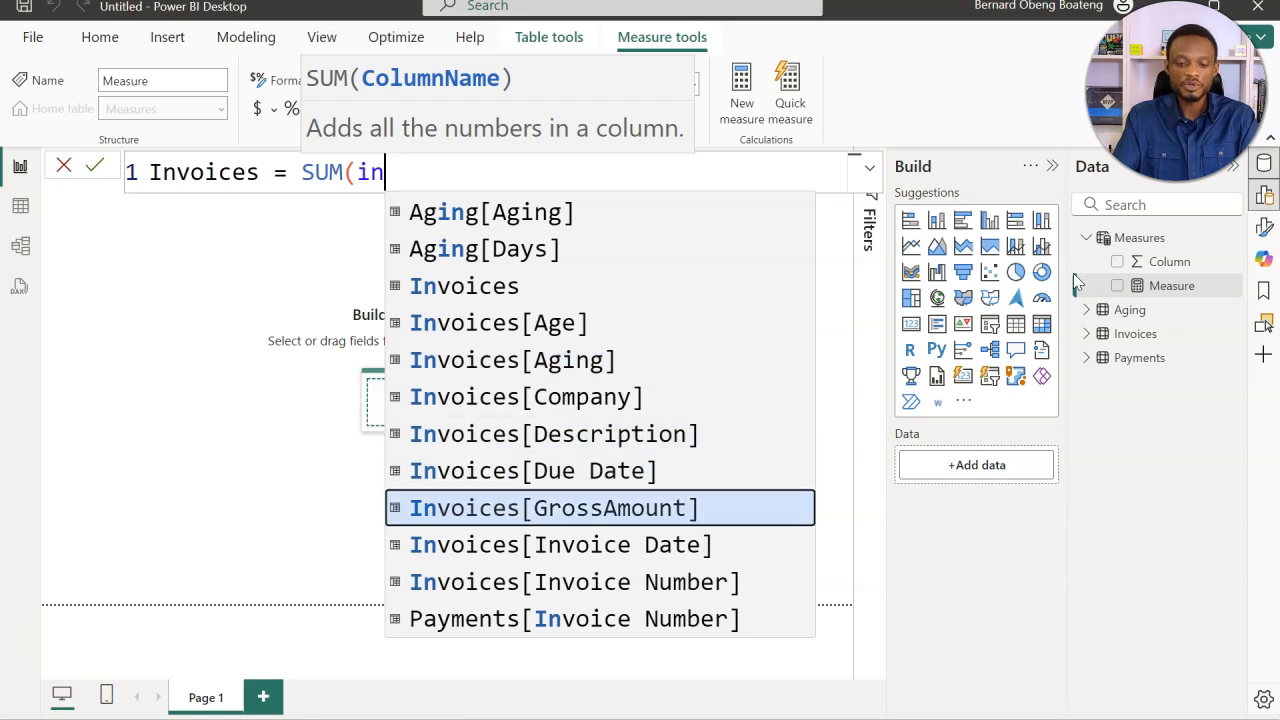
key(Tab)
text())
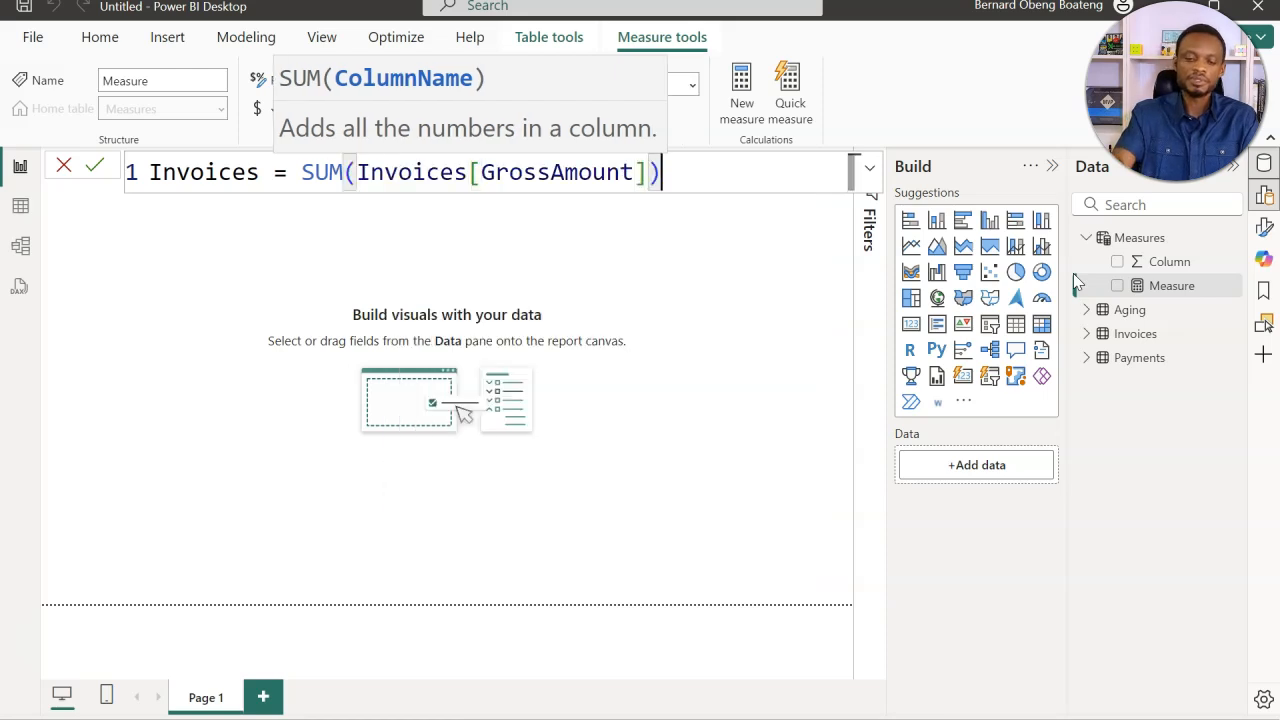
key(Return)
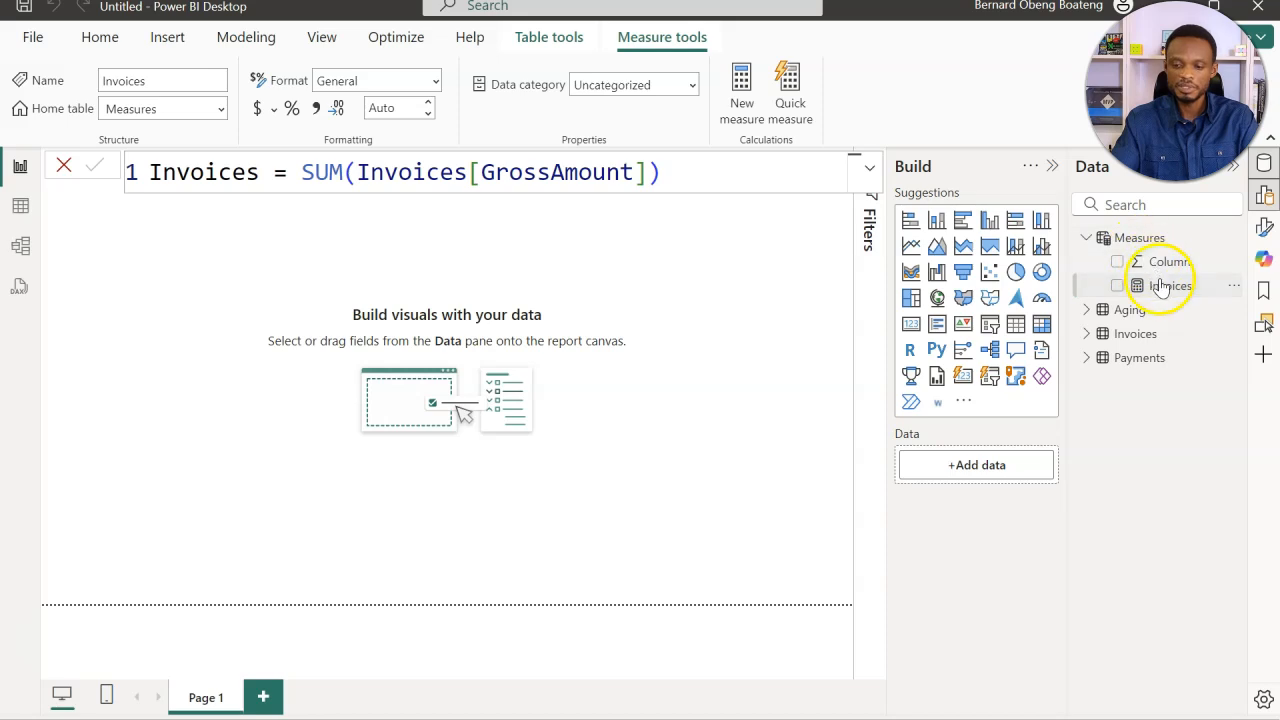
Add a card showing the Invoices measure, make it wider and shorter, and place it near the report page's upper-left corner.
click(1161, 288)
drag(1161, 288, 141, 257)
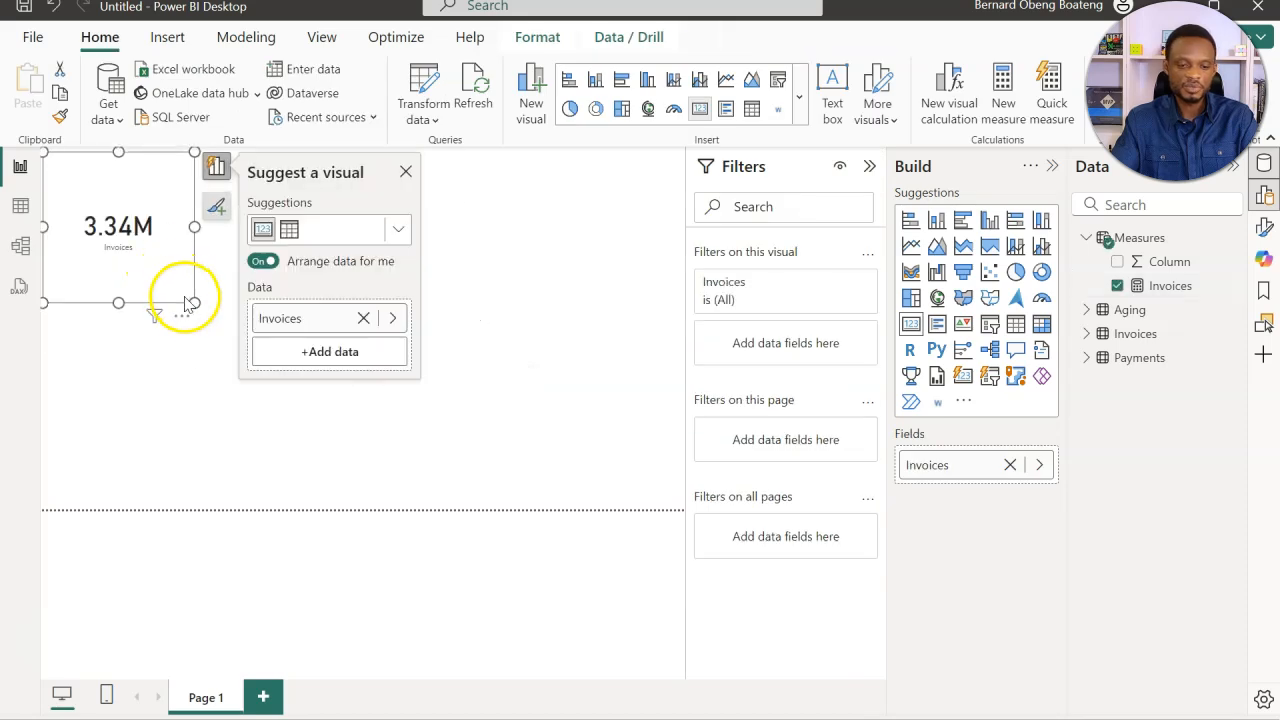
drag(194, 302, 209, 257)
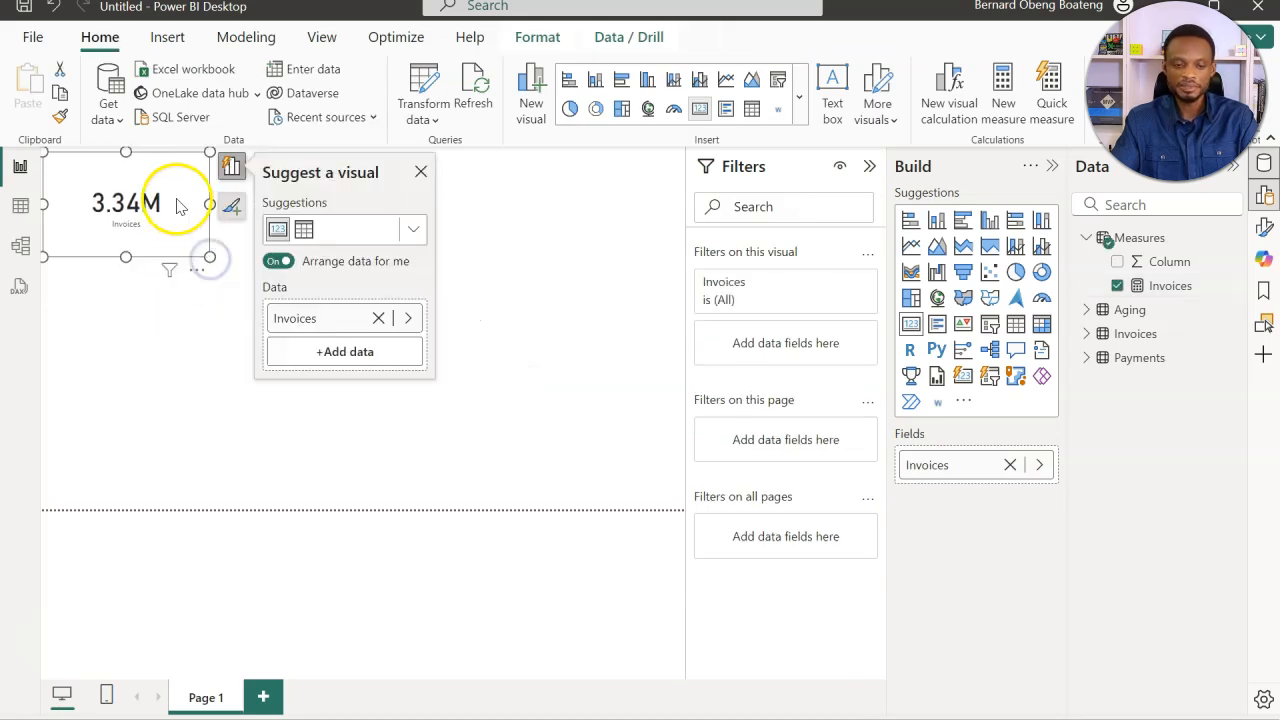
drag(177, 205, 220, 231)
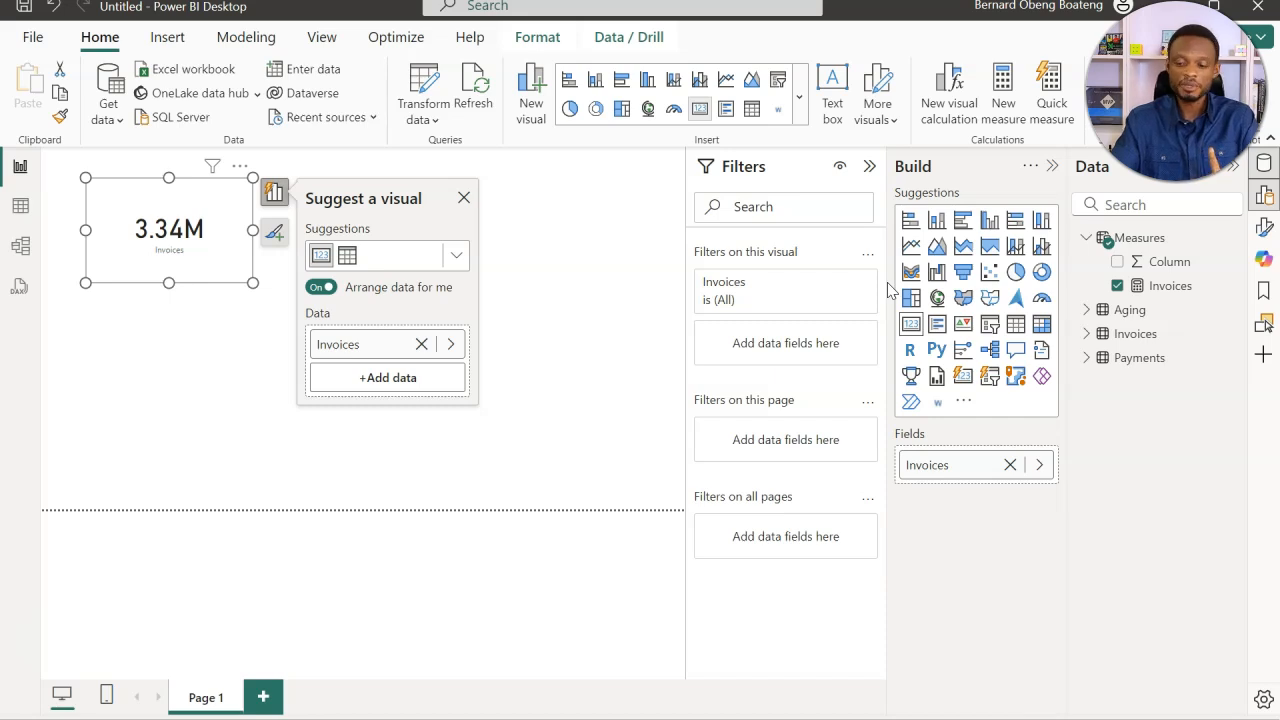
Create a measure in the Measures table with the formula Paid = SUM(Payments[GrossAmount]).
right_click(1130, 245)
click(1076, 277)
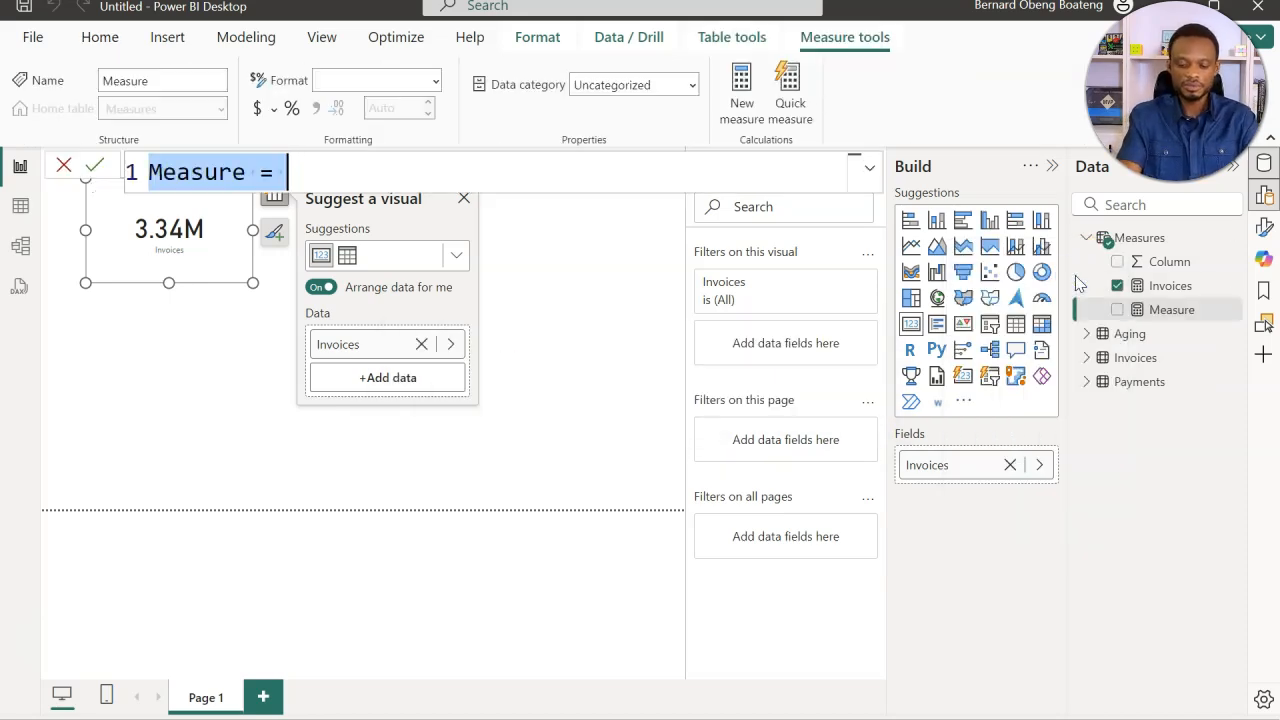
text(Paid)
key(BackSpace)
text(id)
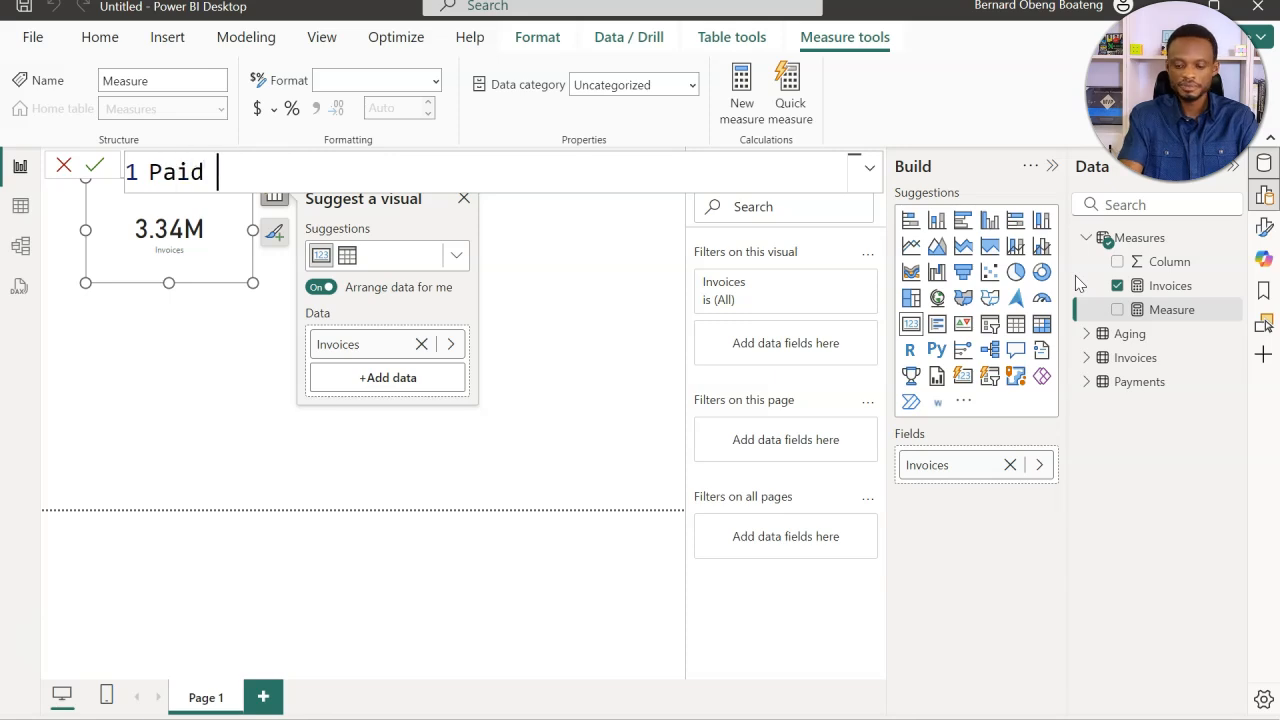
text( = sum(pa)
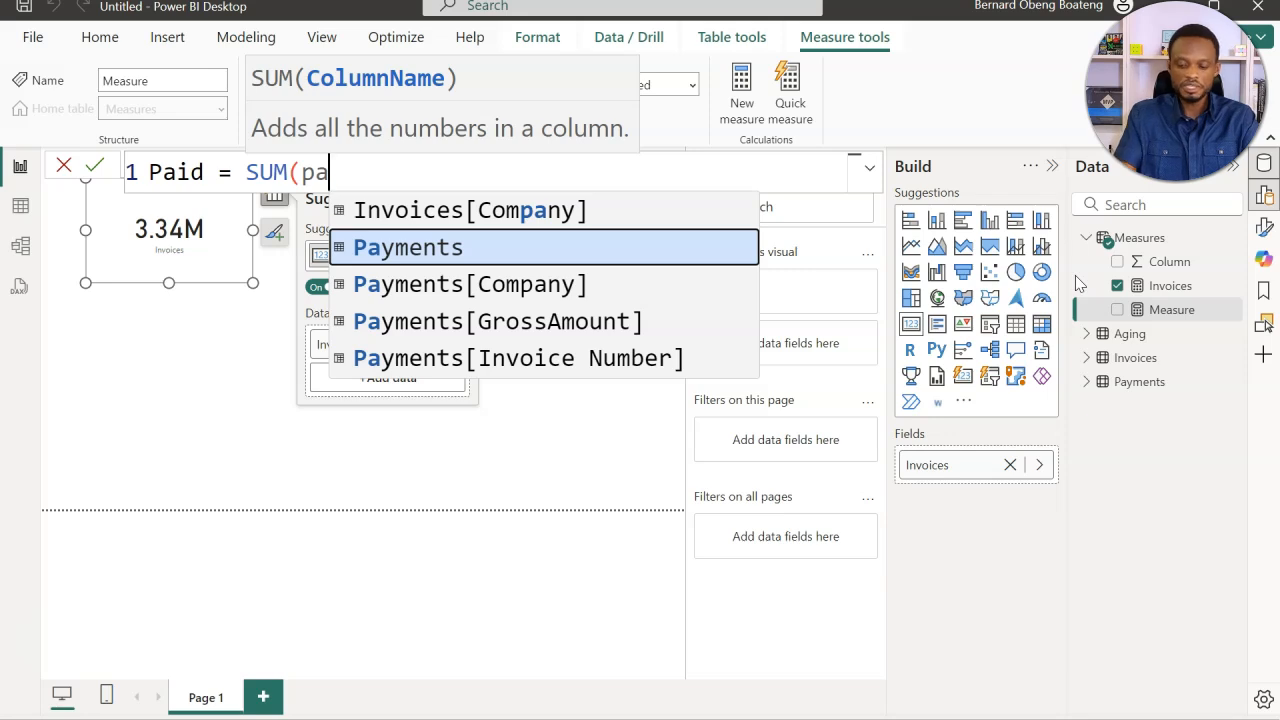
key(Down)
key(Down)
key(Tab)
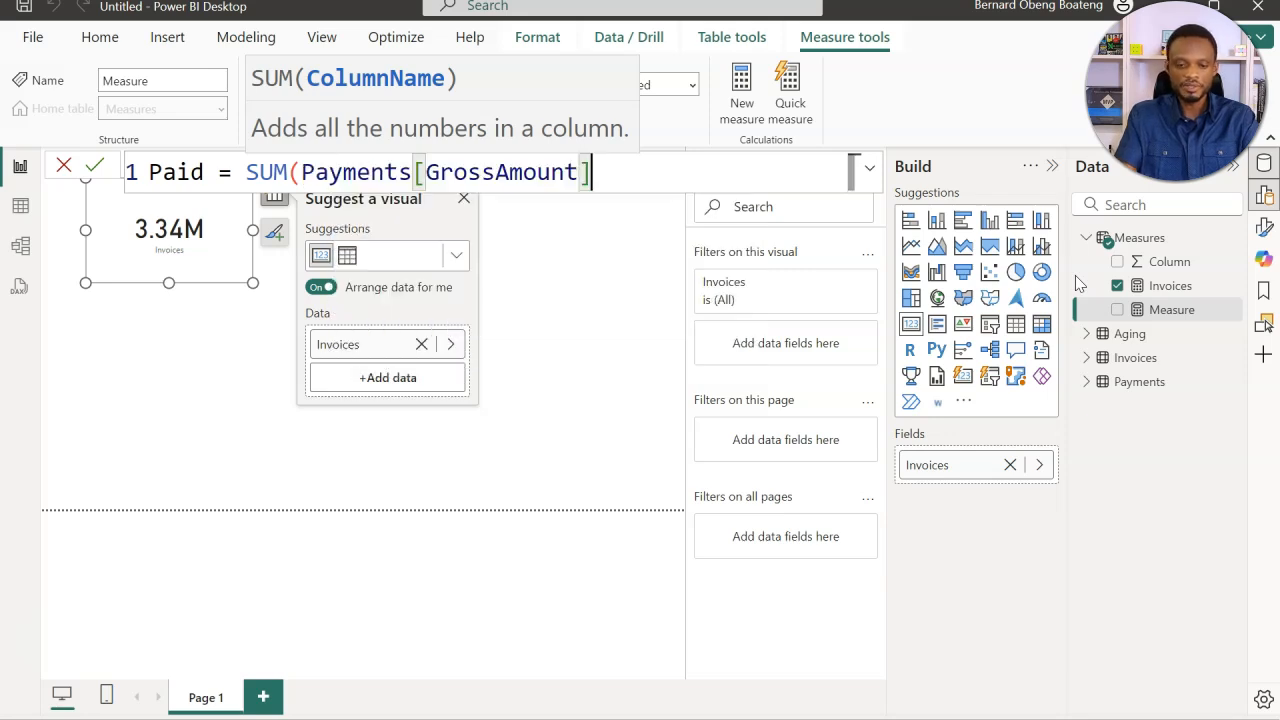
text())
key(Return)
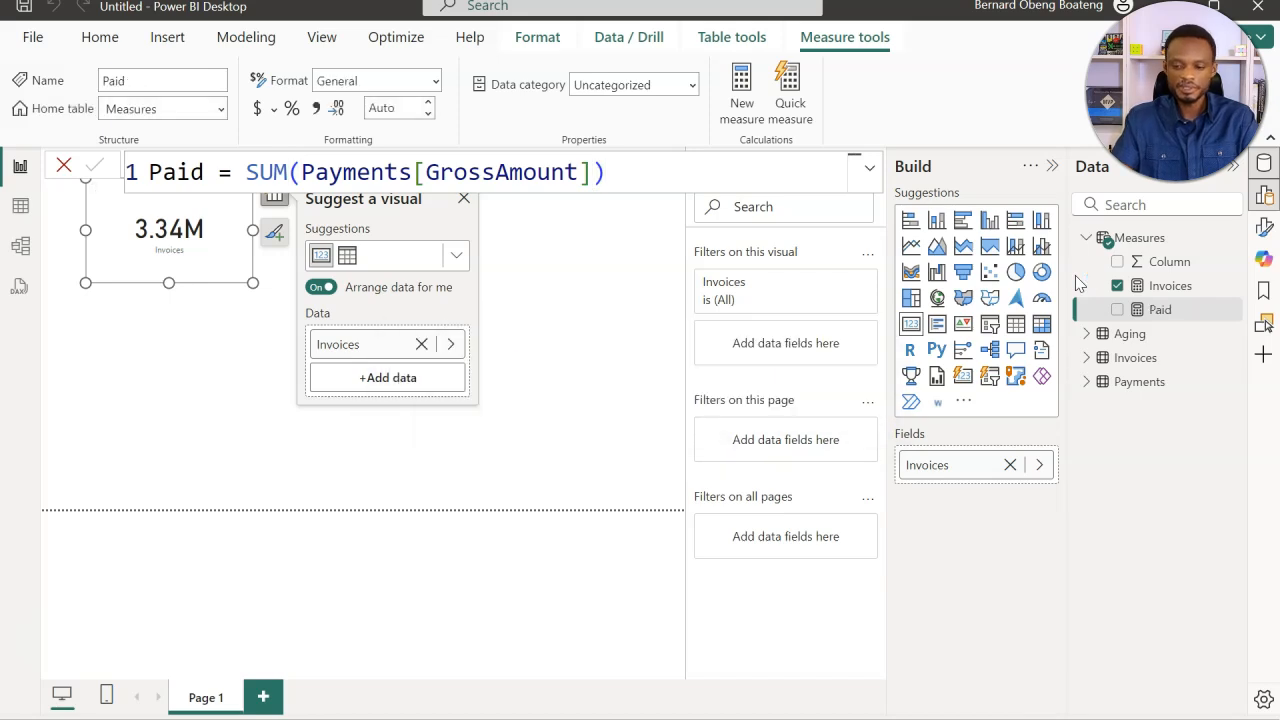
Add a card showing the Paid measure immediately to the right of the Invoices card.
click(640, 343)
drag(1176, 312, 326, 224)
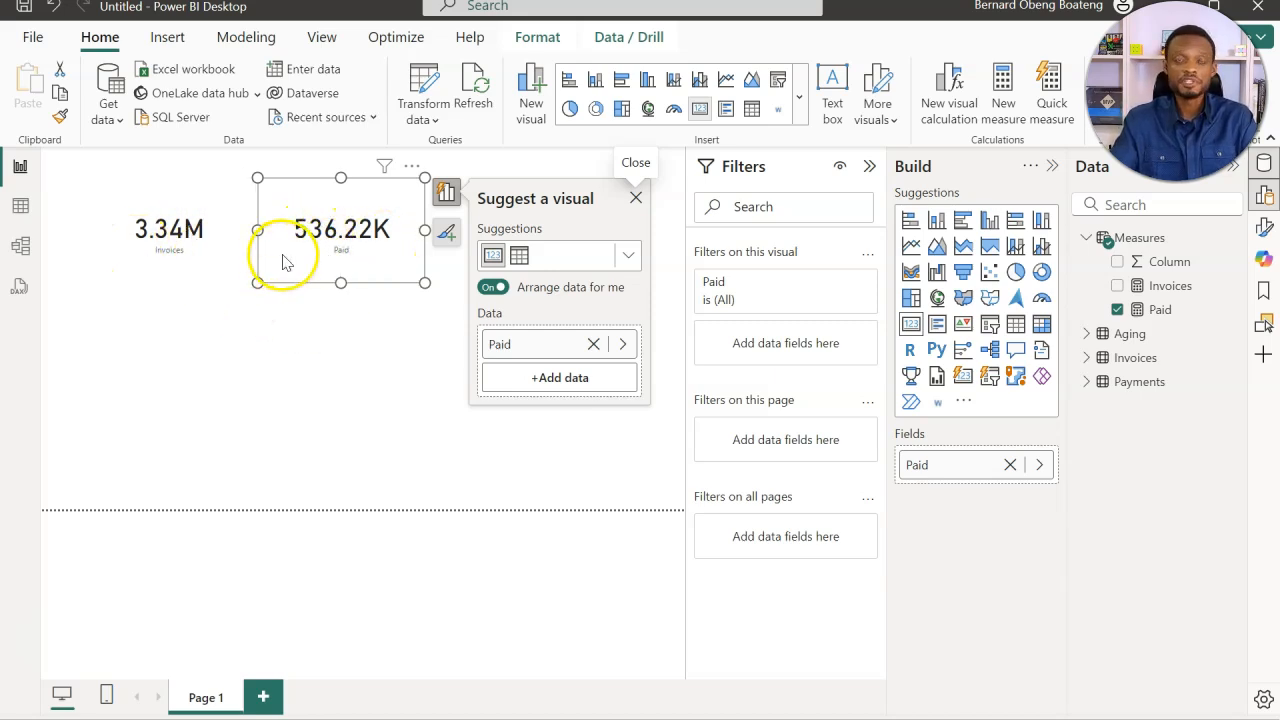
click(304, 336)
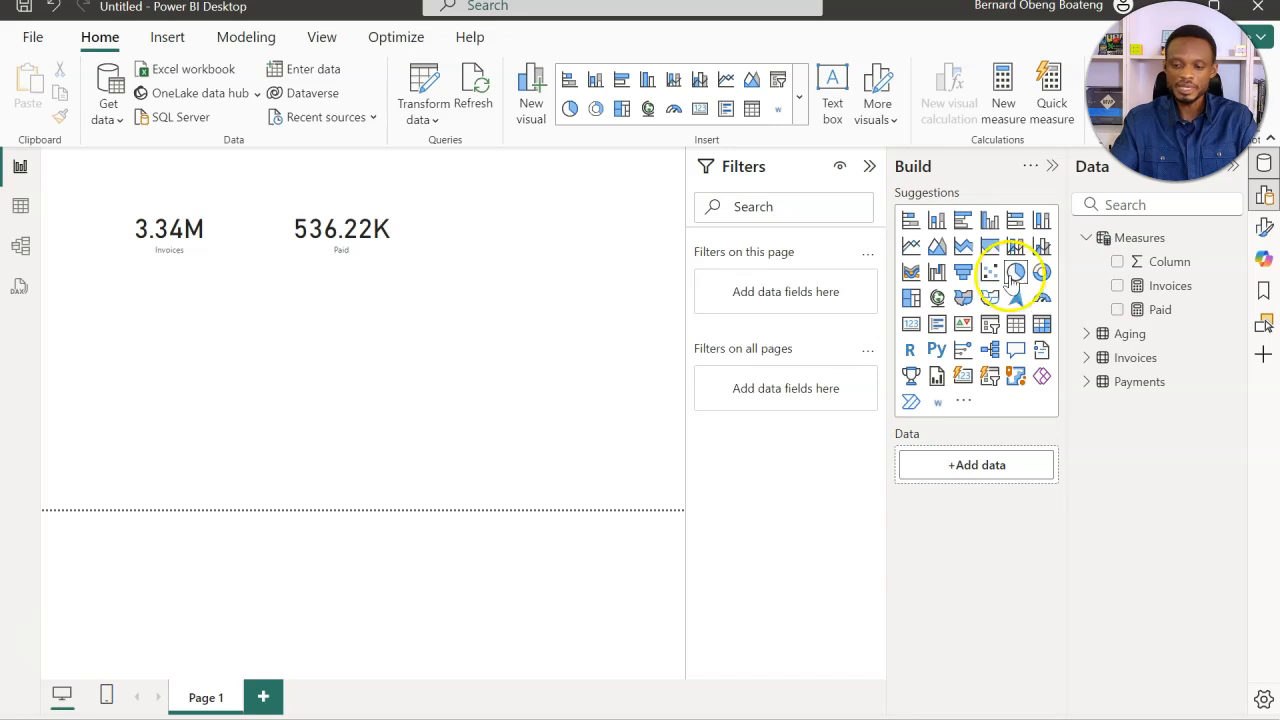
Create a measure in the Measures table with the formula Outstanding = [Invoices] - [Paid].
right_click(1135, 238)
click(1066, 272)
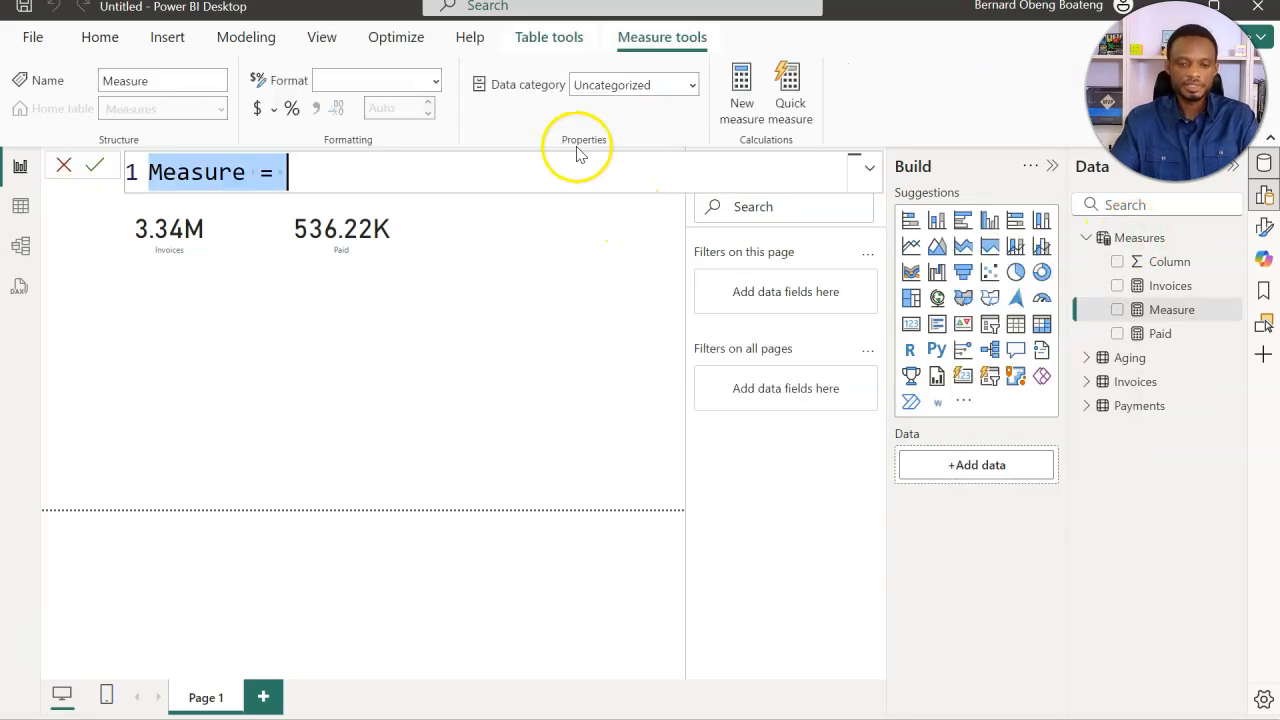
text(Outstanding = )
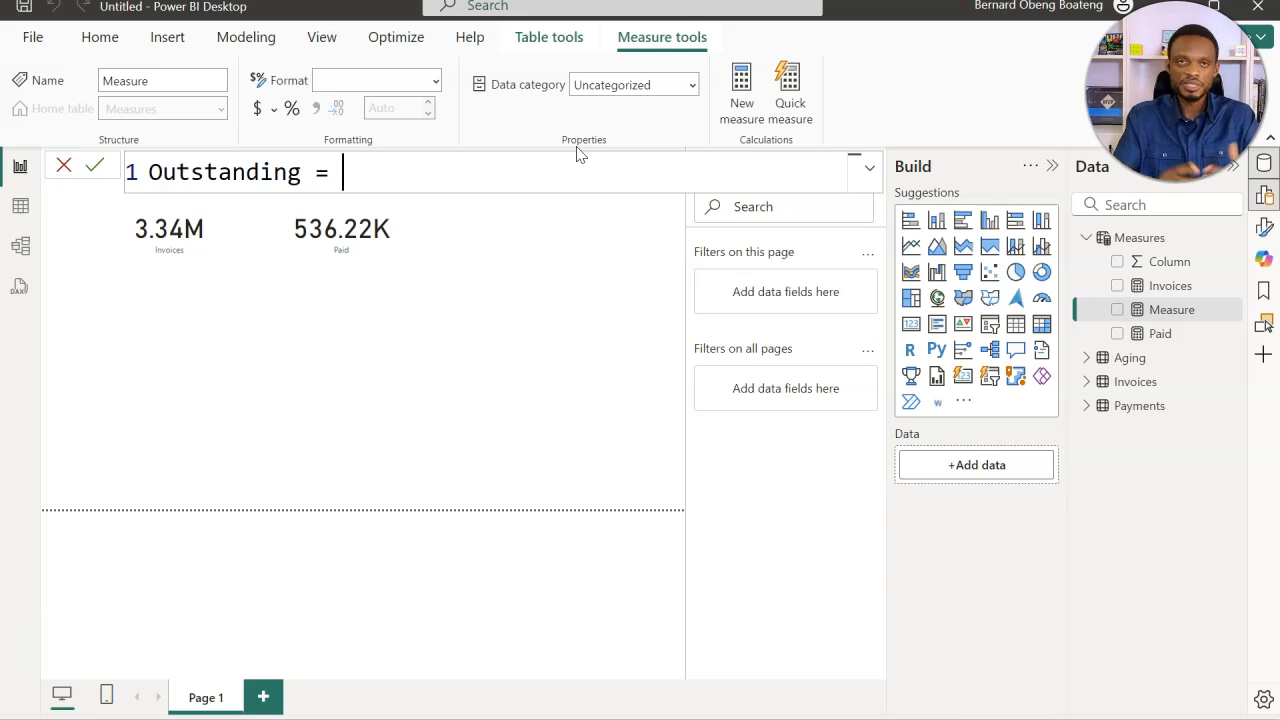
text([)
click(551, 208)
text(- )
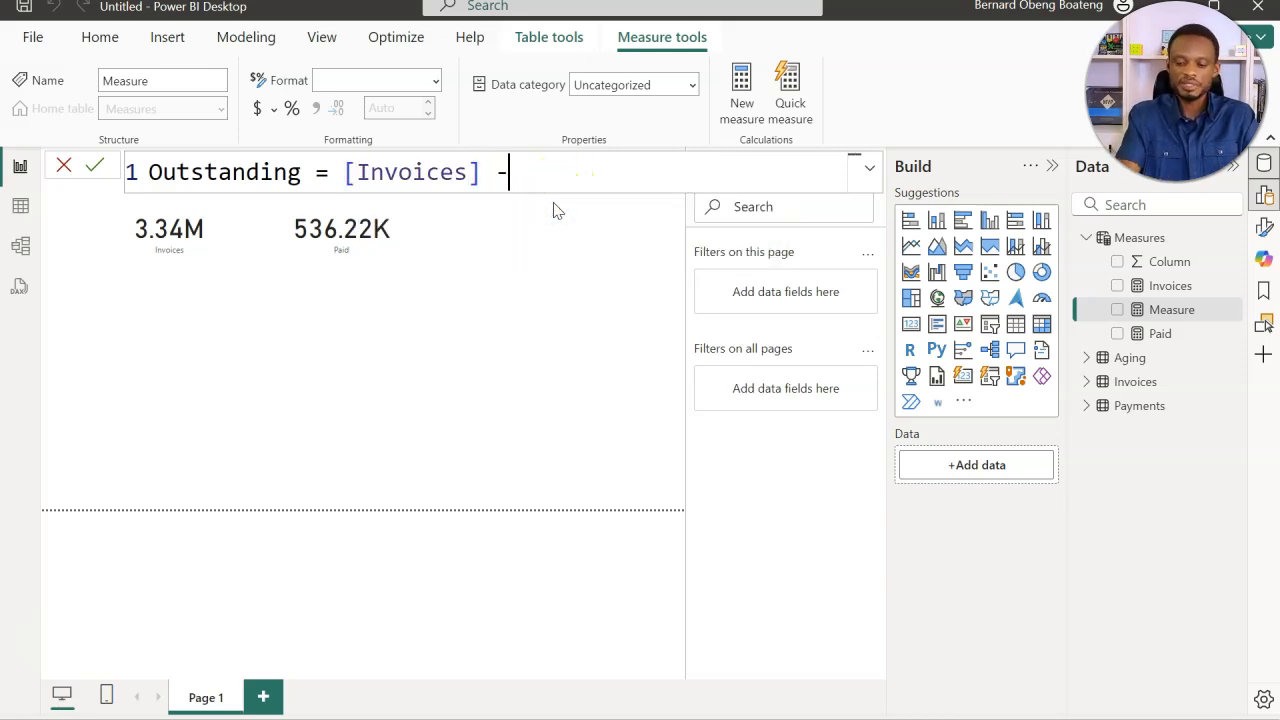
text([)
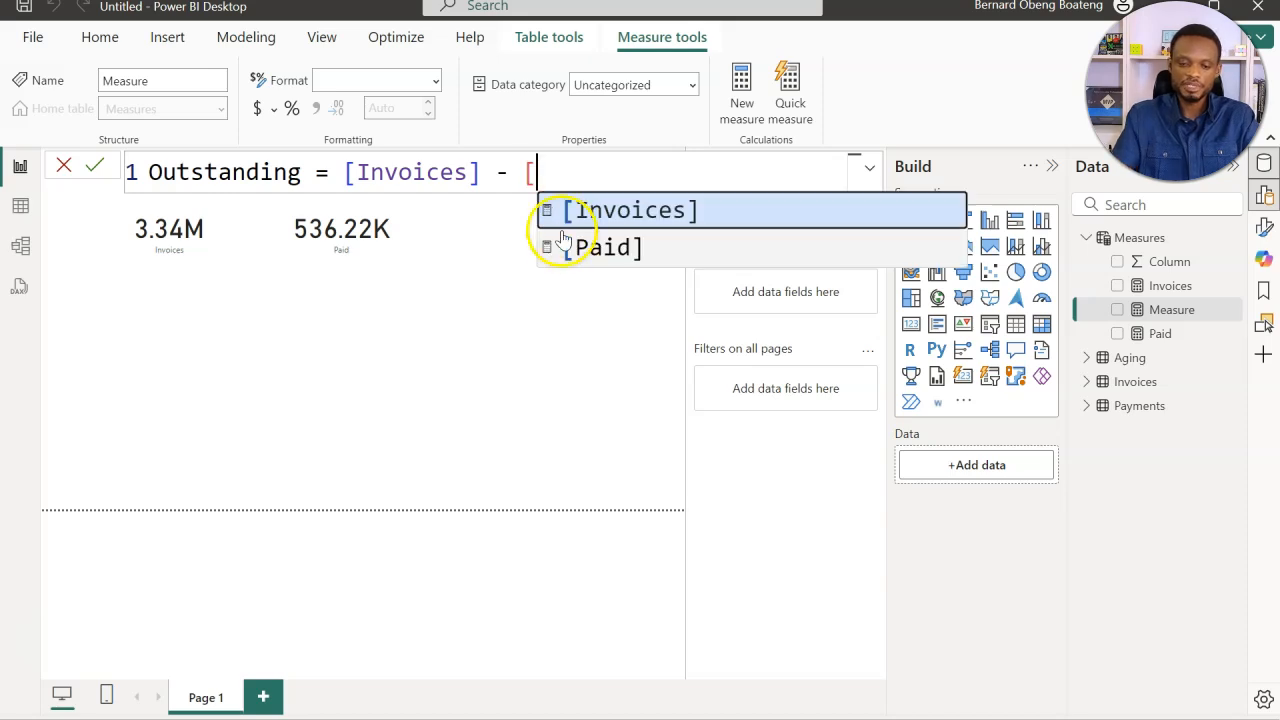
click(560, 246)
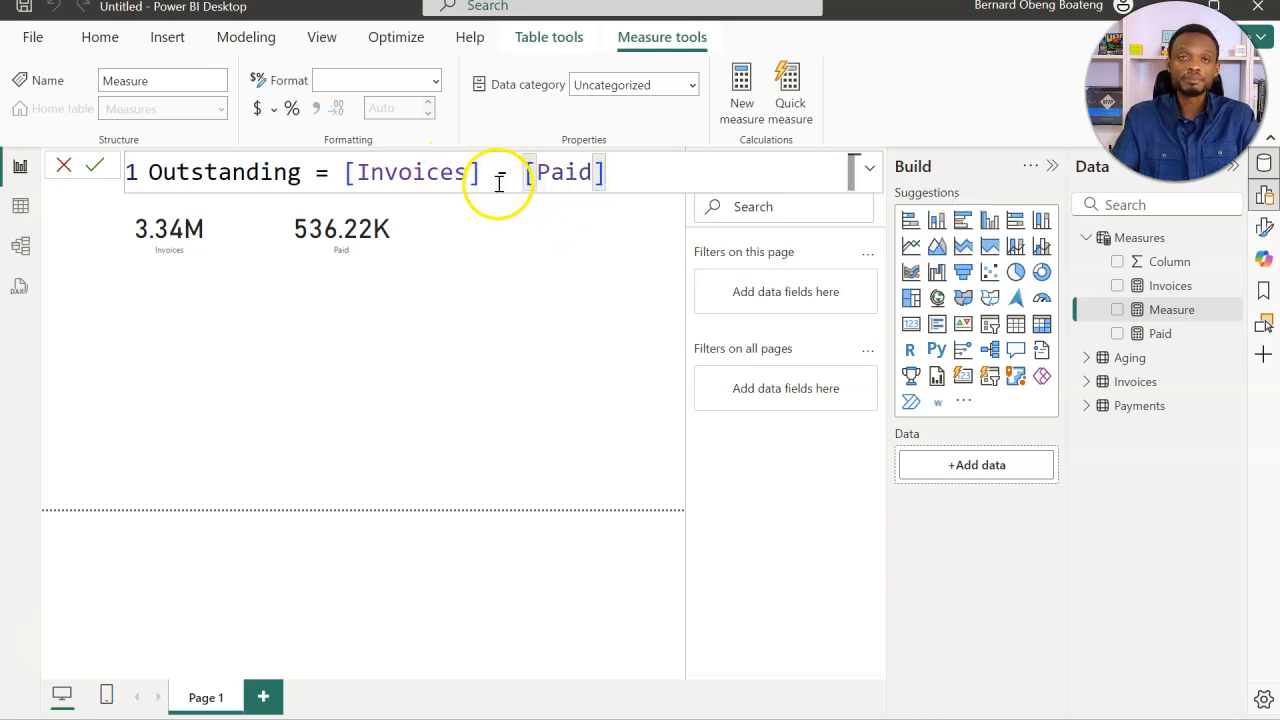
key(Return)
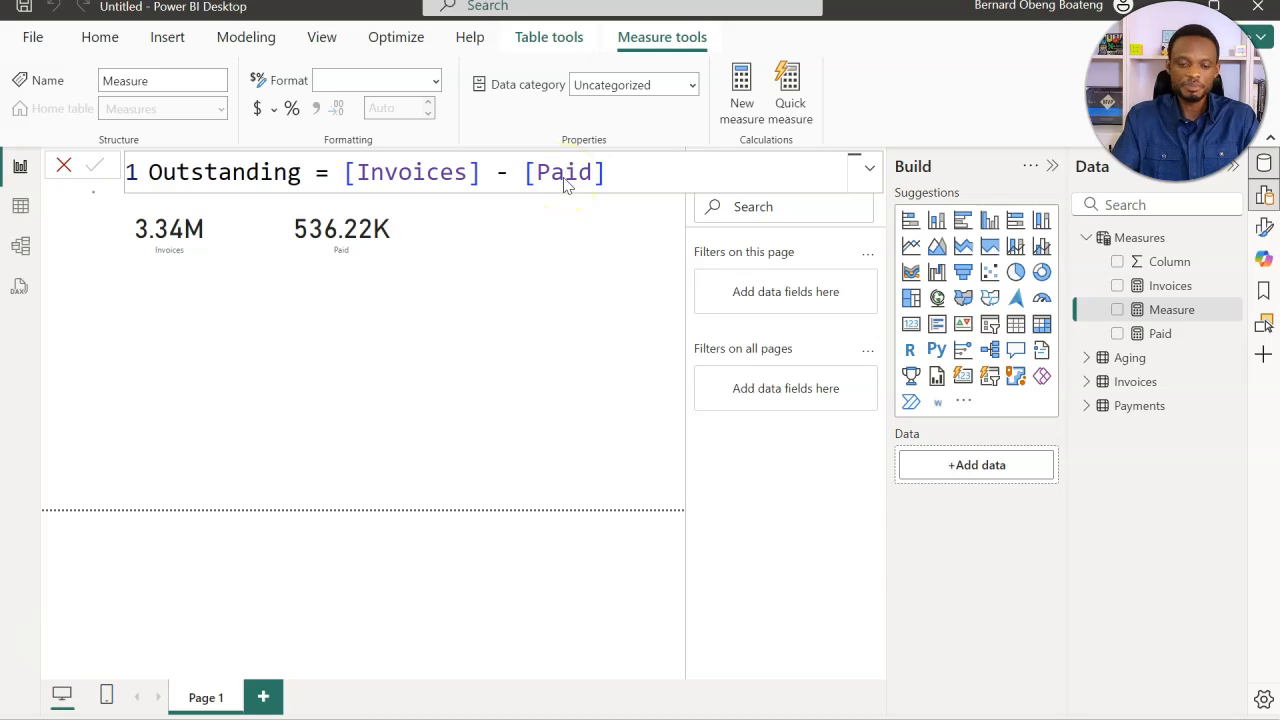
Add a card showing the Outstanding measure to the right of the Paid card, in line with the other cards.
drag(1181, 309, 543, 246)
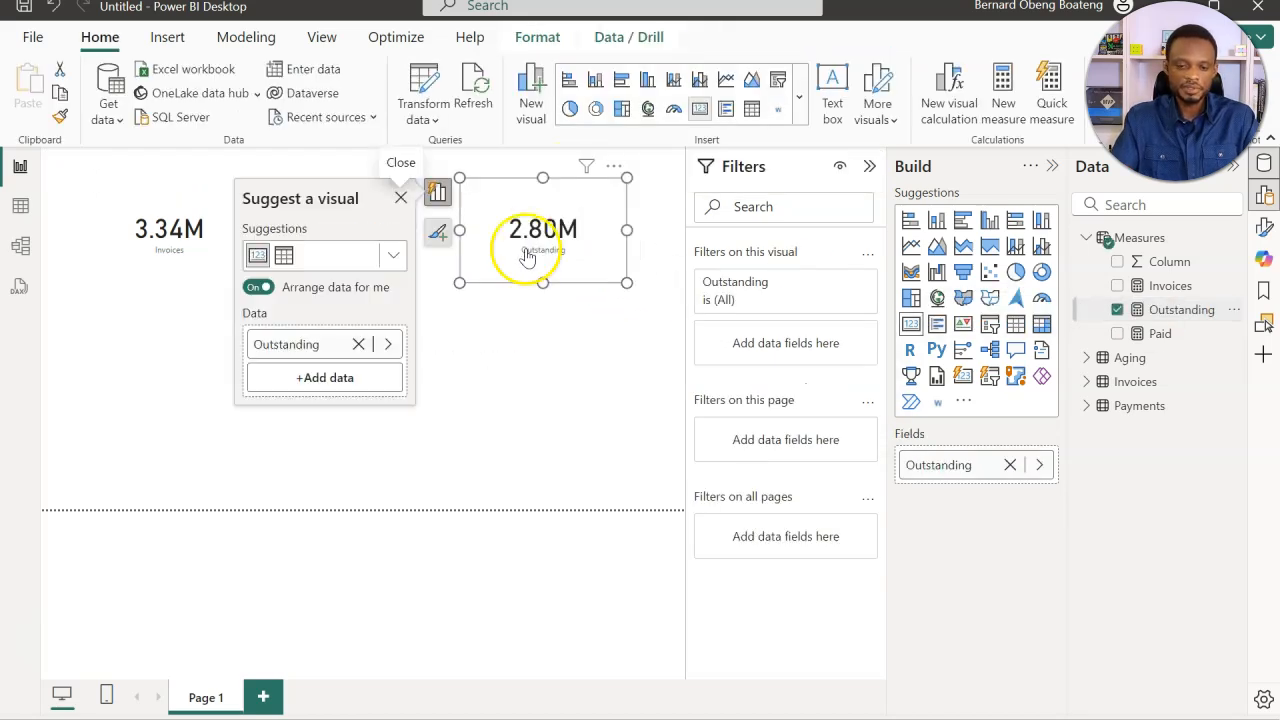
click(557, 380)
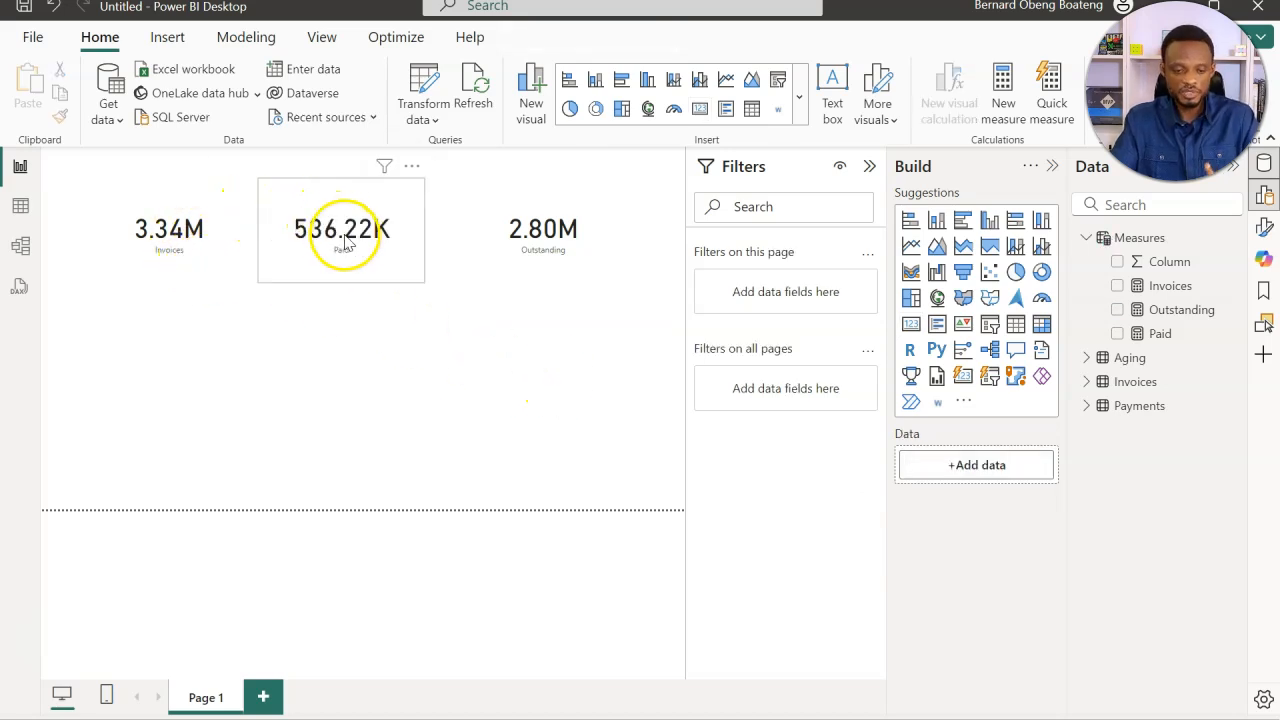
click(546, 238)
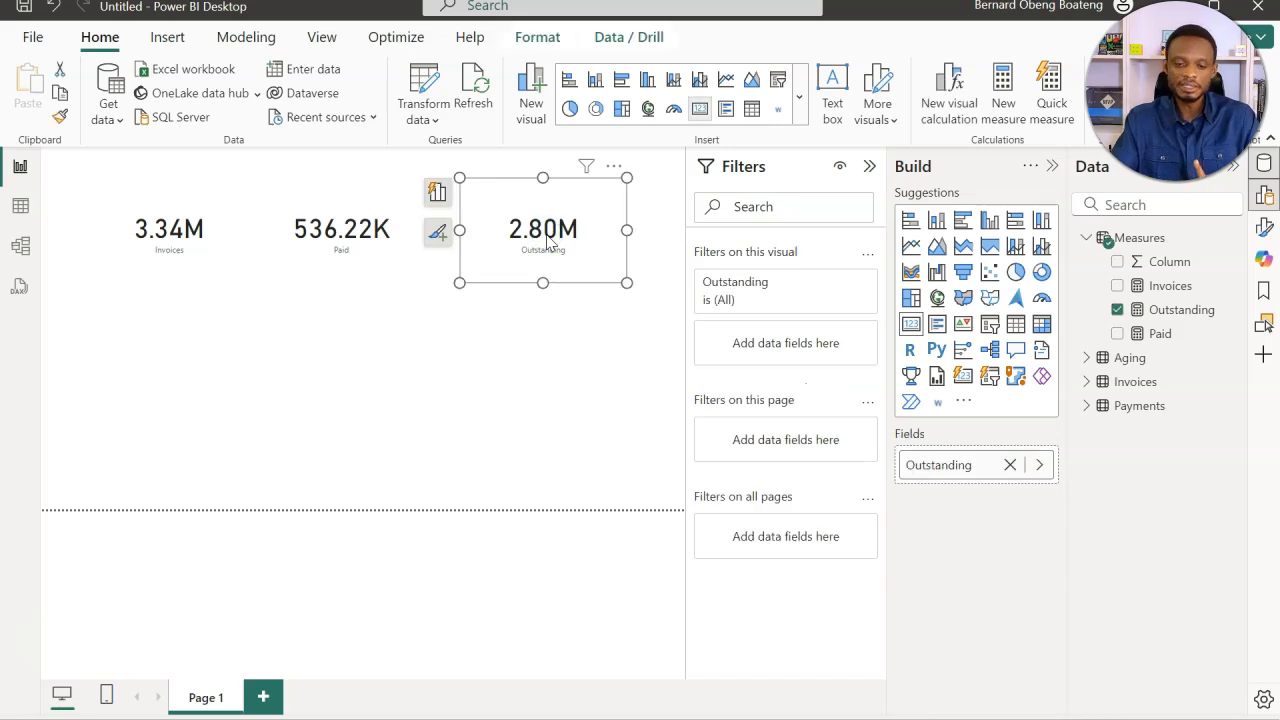
click(346, 311)
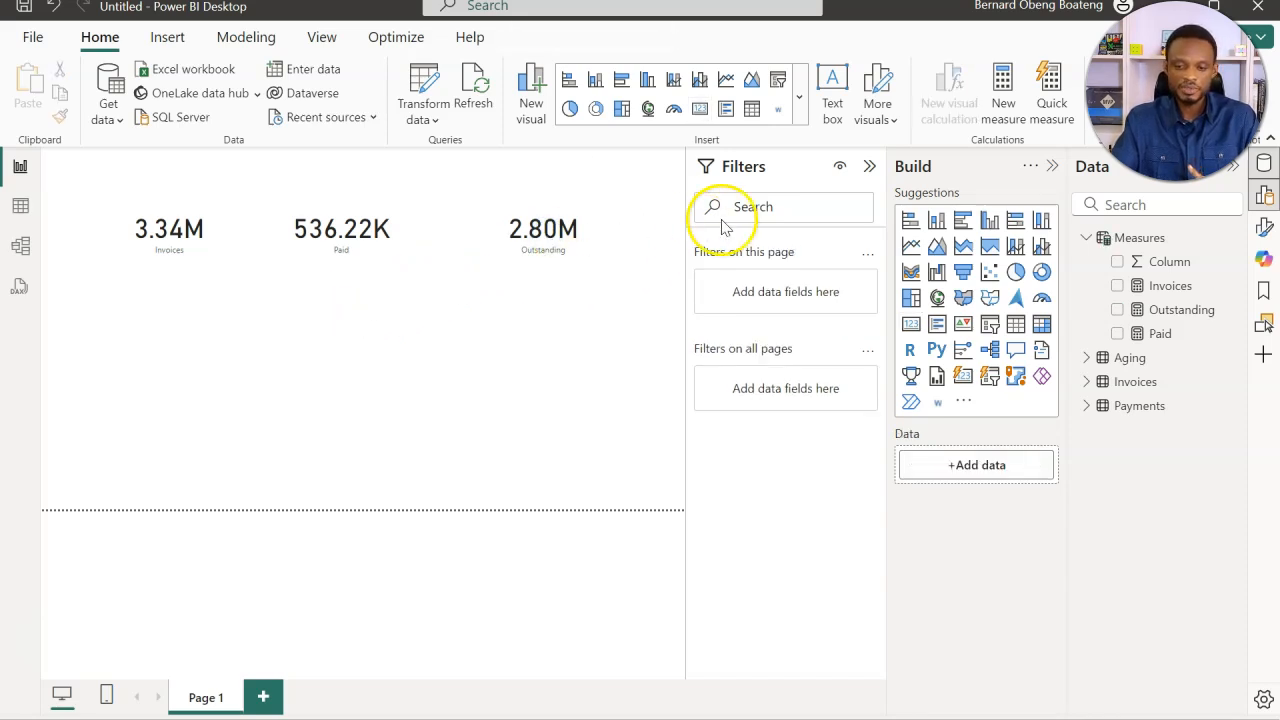
Collapse the Filters and Build panes to enlarge the canvas, and look at the progress bar in the finished debtors aging report.
click(869, 167)
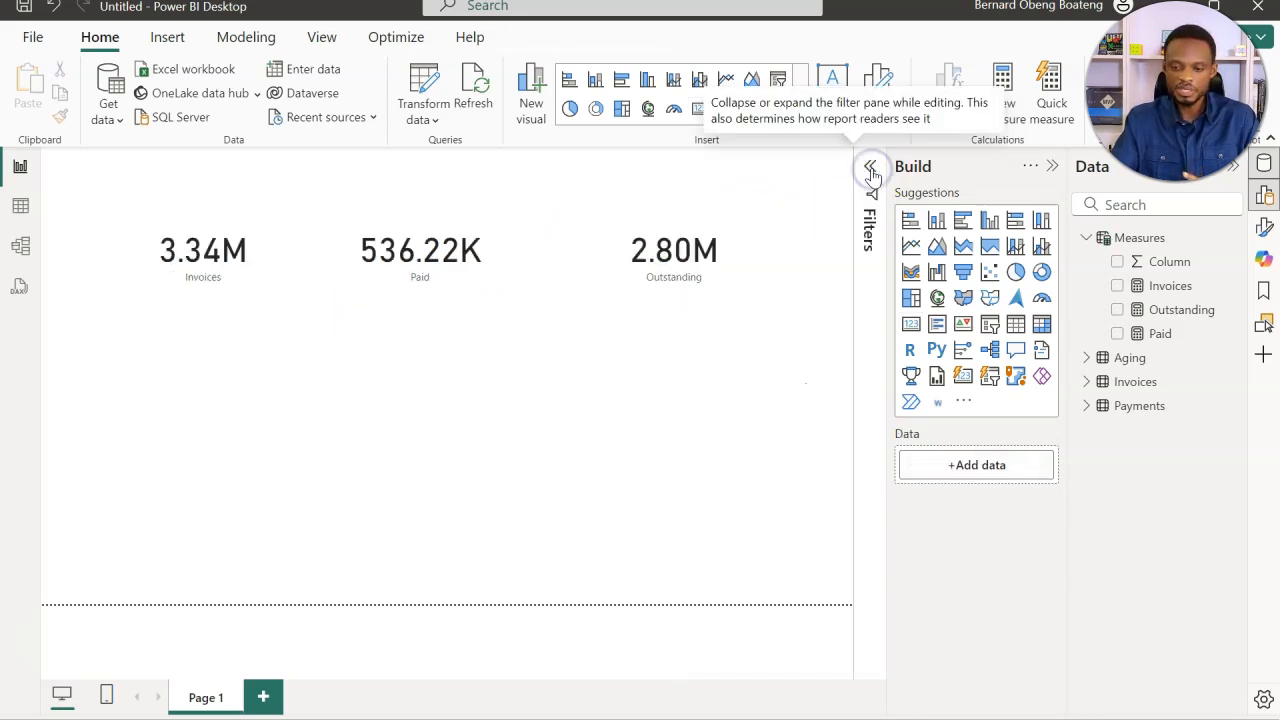
click(1052, 167)
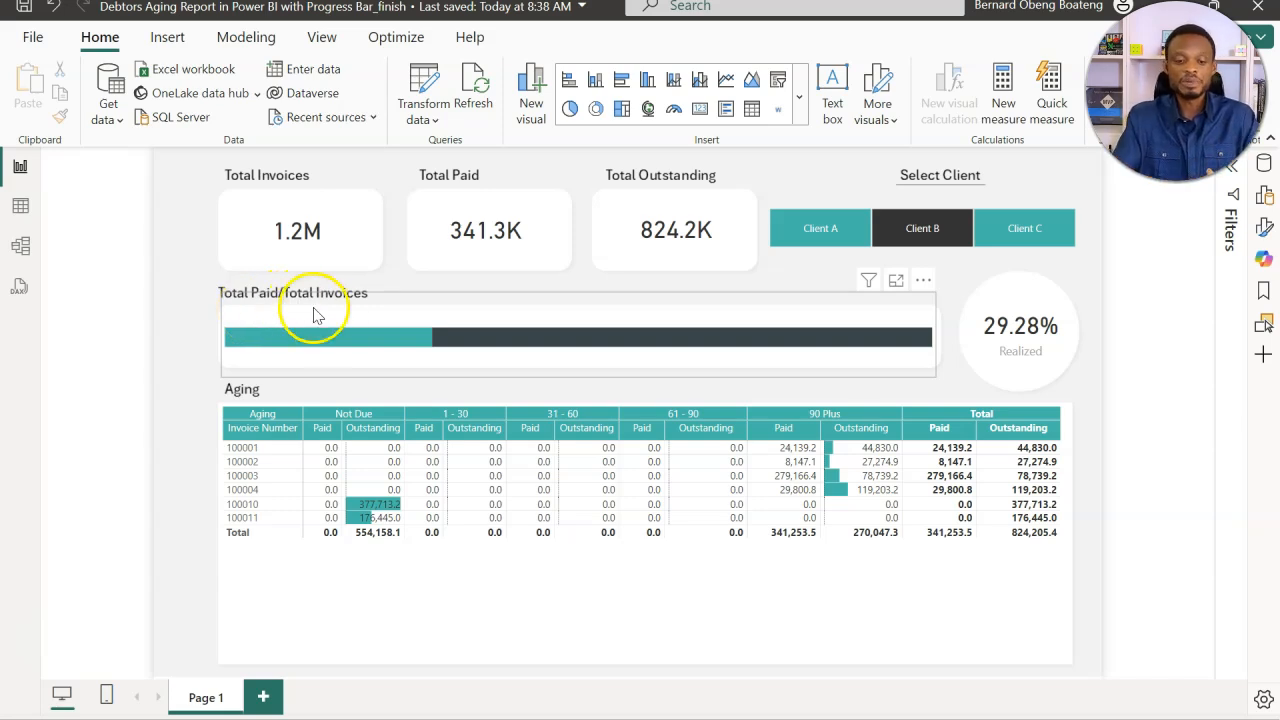
mouse_move(298, 354)
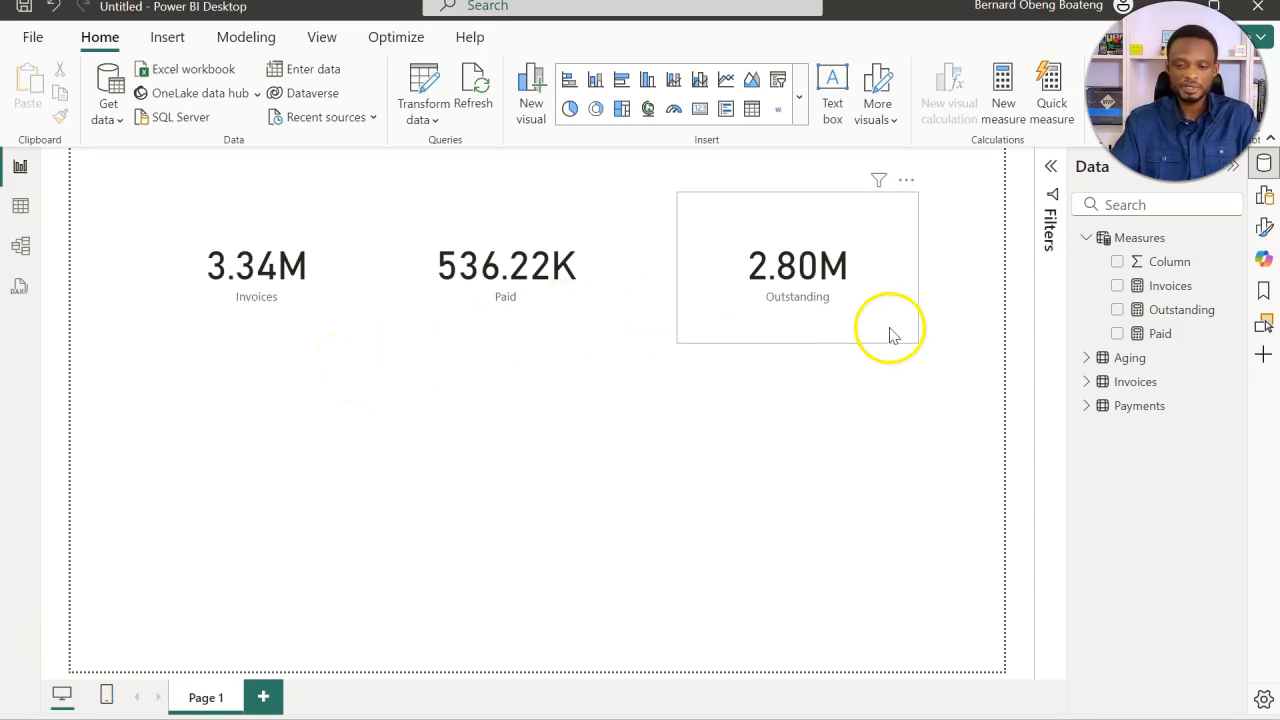
click(1265, 165)
click(1266, 166)
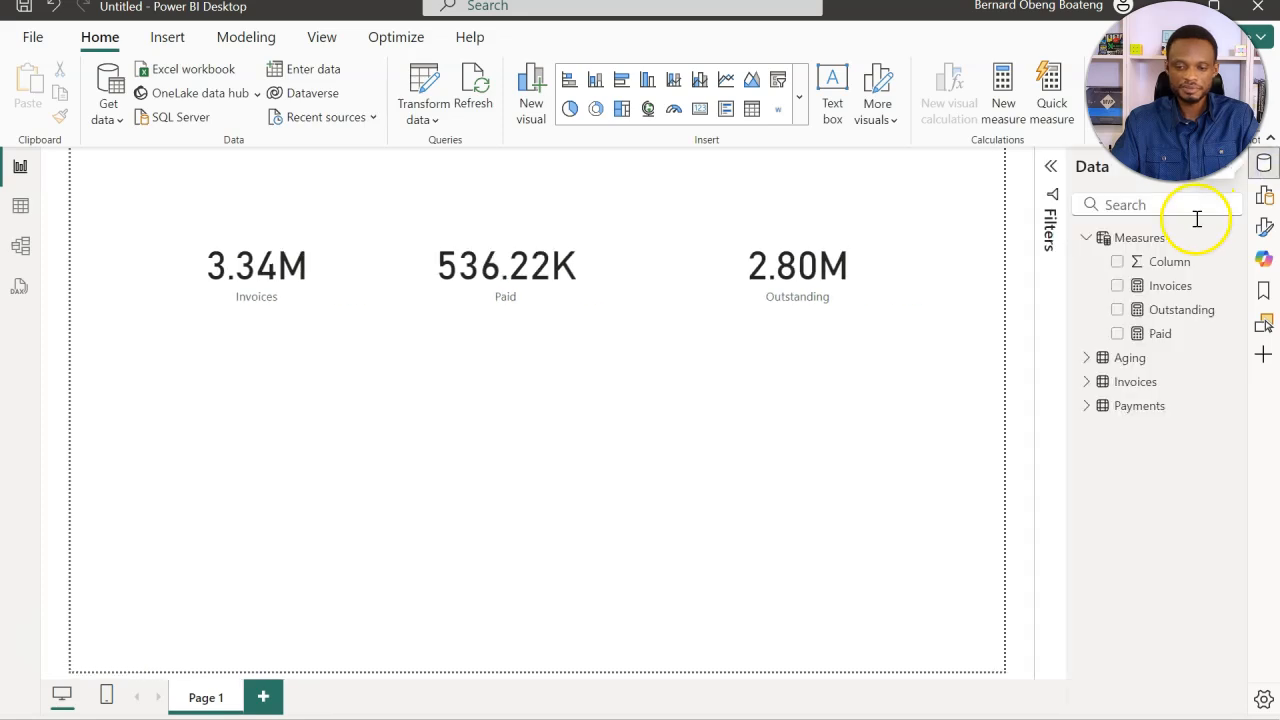
Start a new measure in the Measures table with the formula Realized = [Paid]/[Invoices].
right_click(1130, 242)
click(1045, 285)
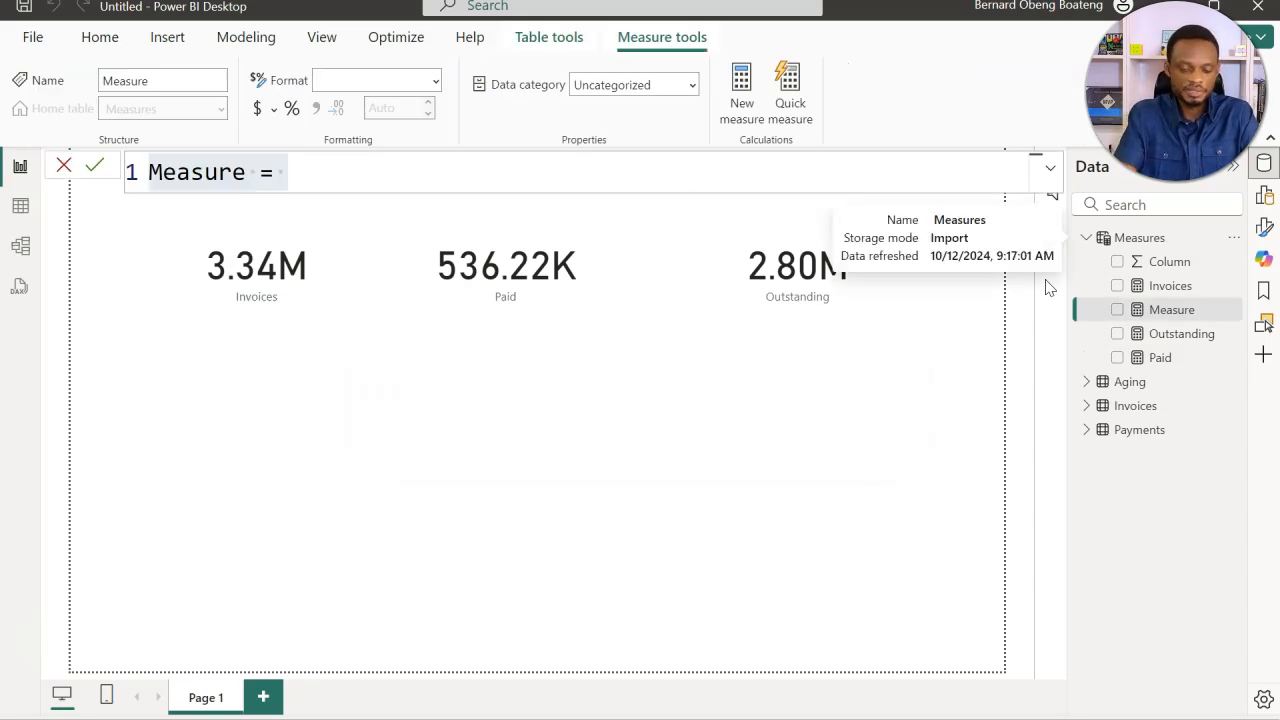
click(402, 172)
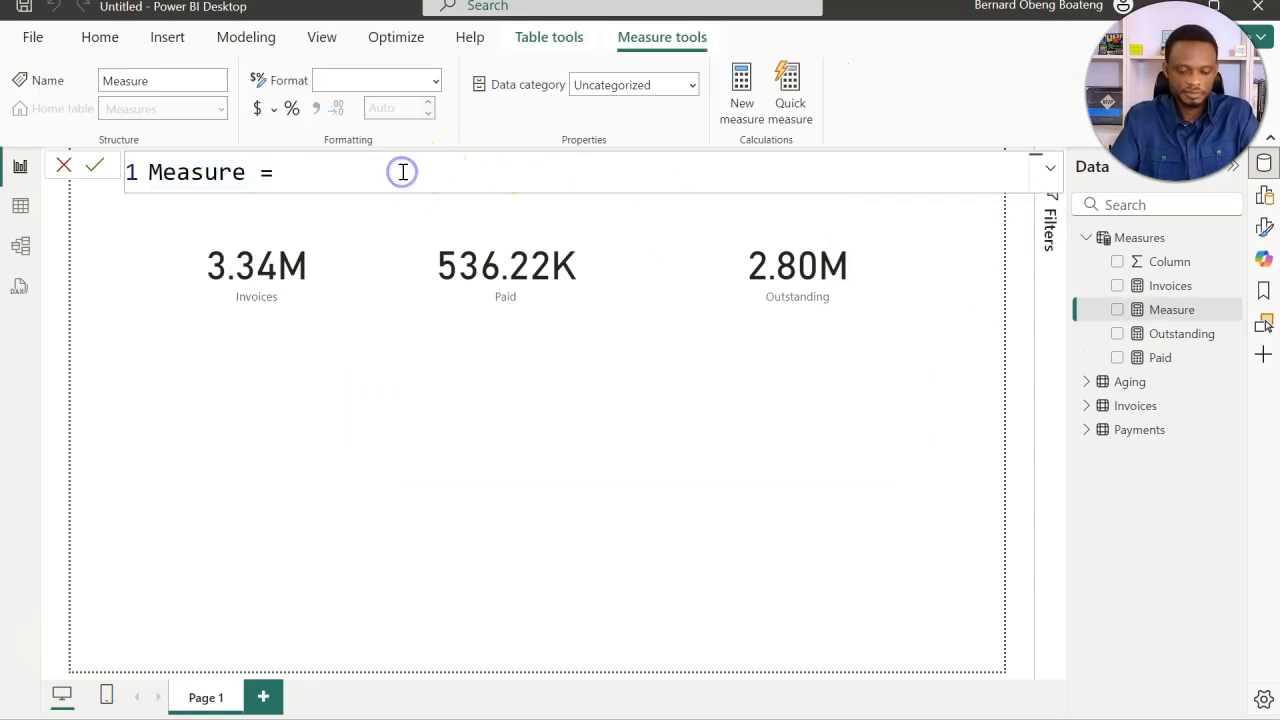
key(ctrl+a)
text(REa)
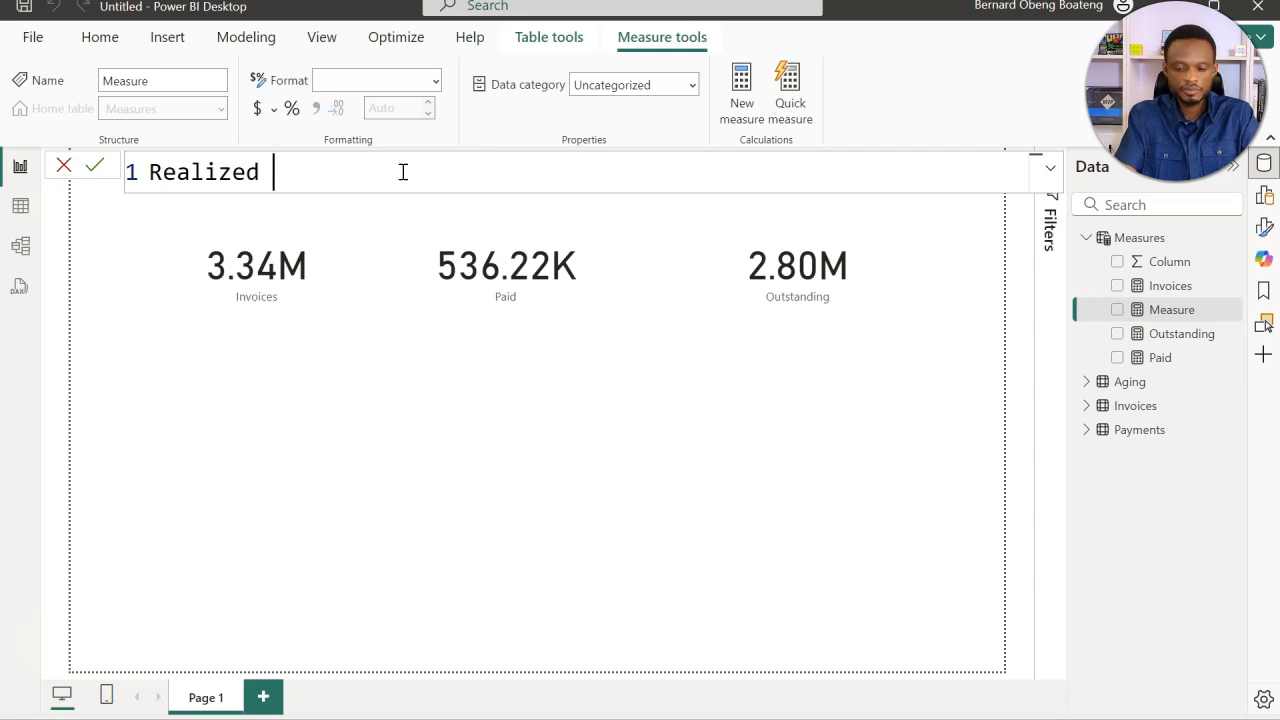
text(lized = [)
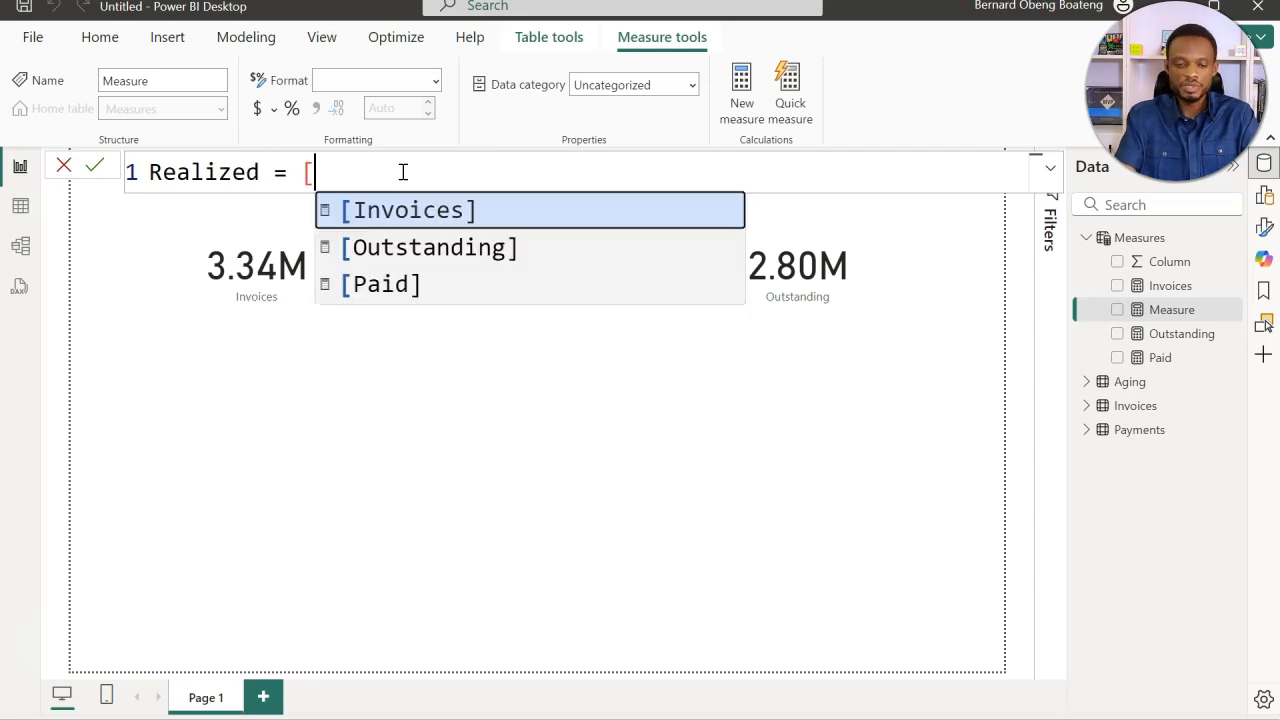
key(Down)
key(Down)
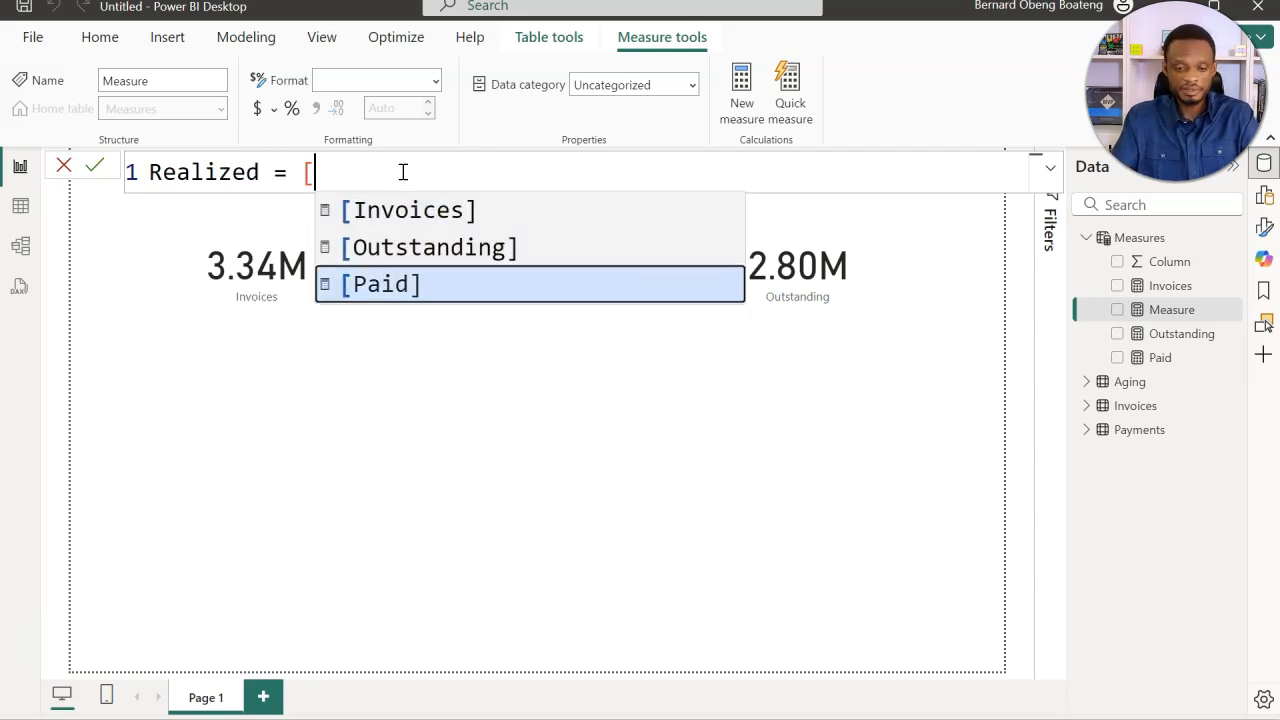
key(Tab)
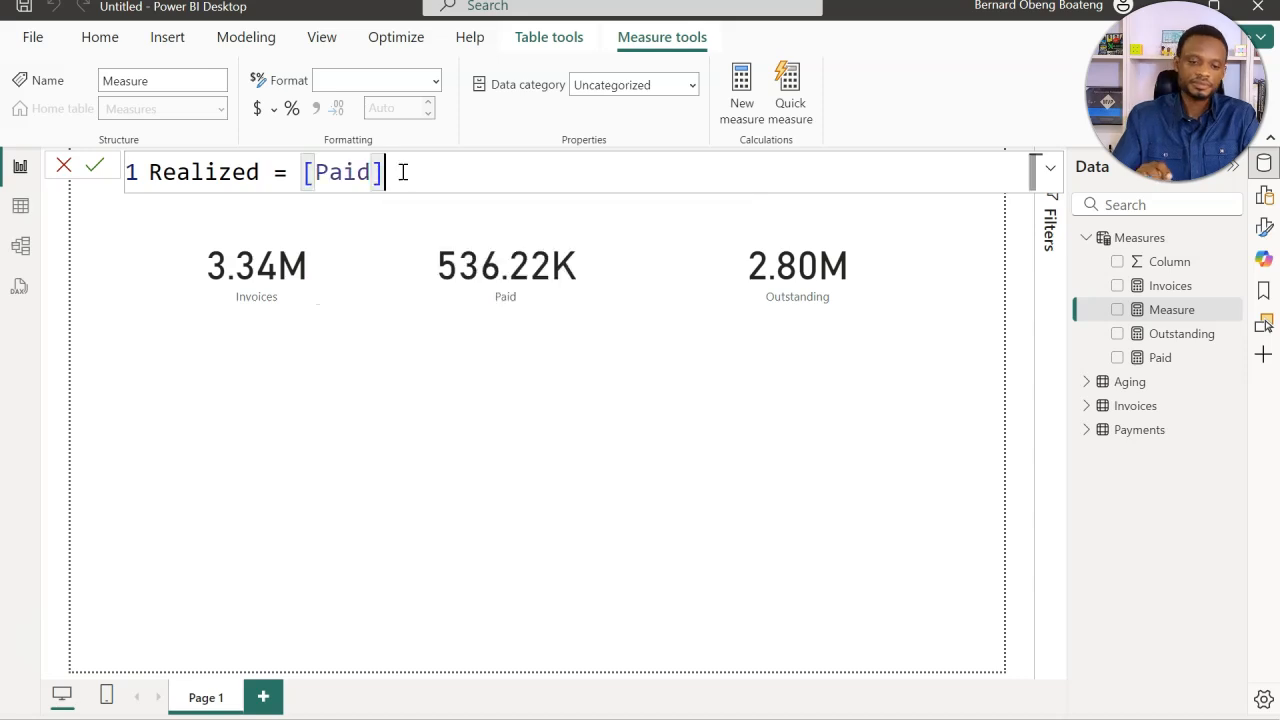
text(/[)
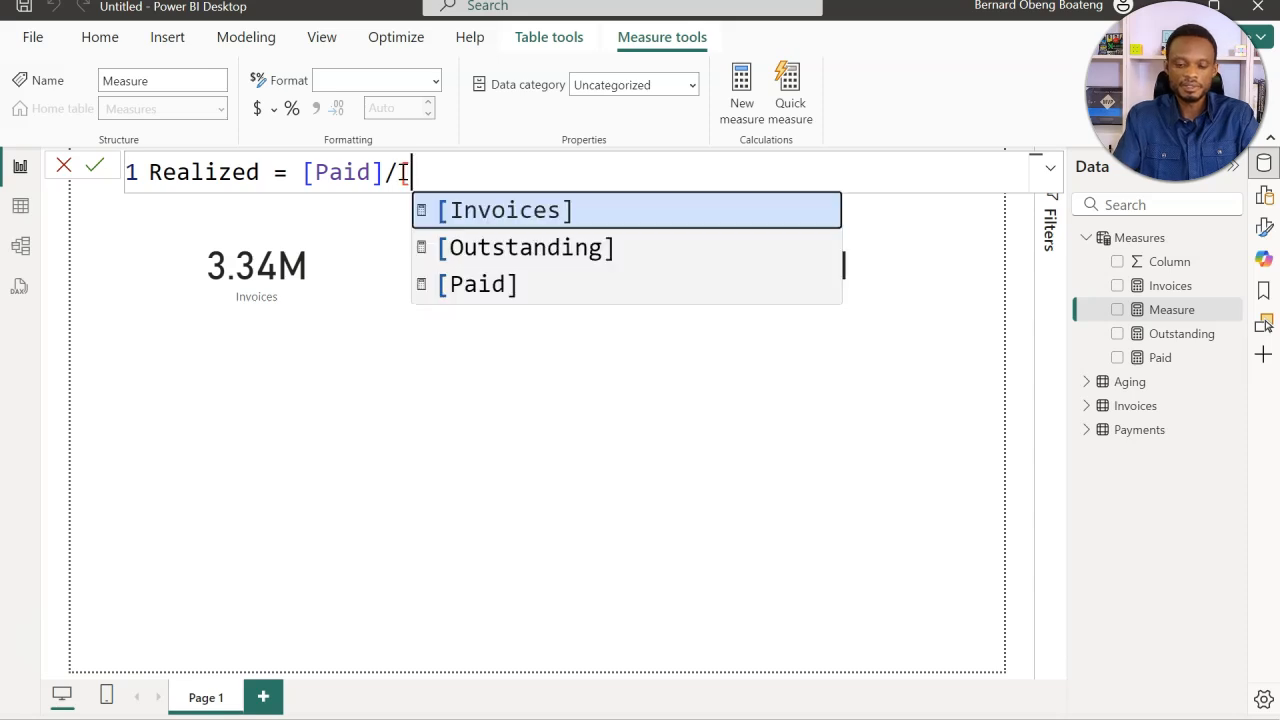
key(Tab)
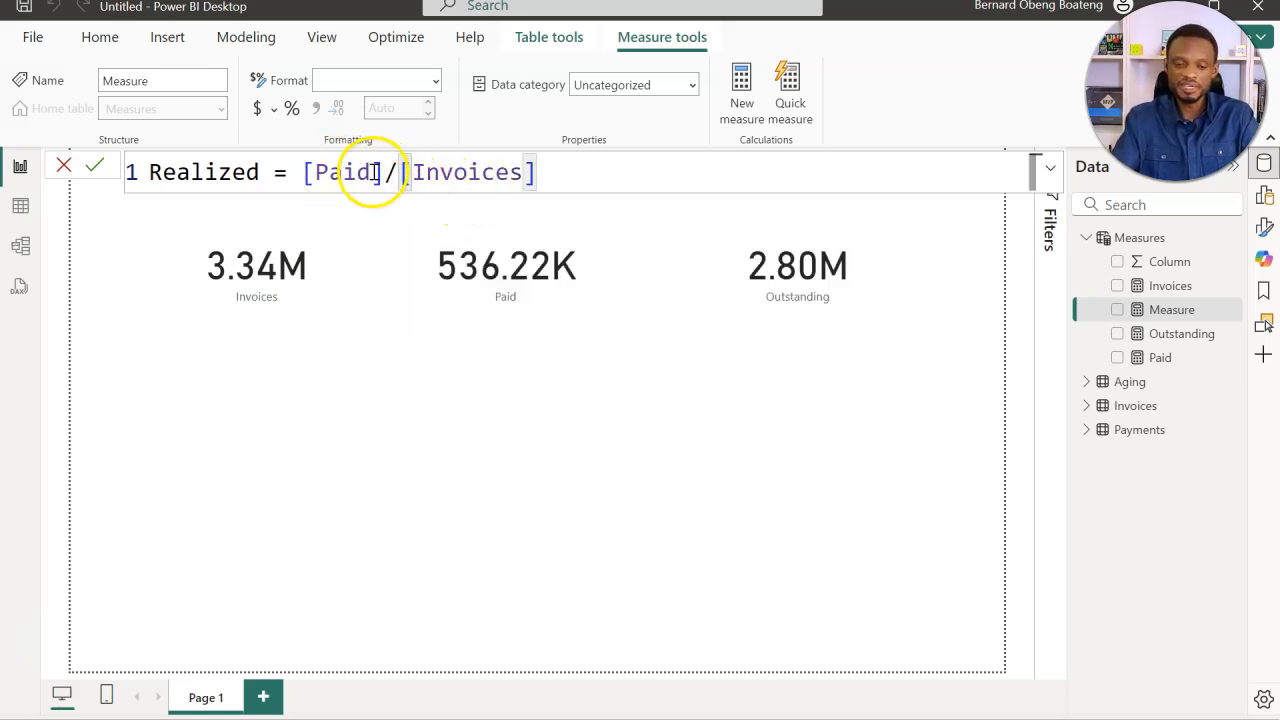
Rewrite the Realized formula as DIVIDE([Paid],[Invoices],"") so it handles division by zero, and commit the measure.
click(304, 174)
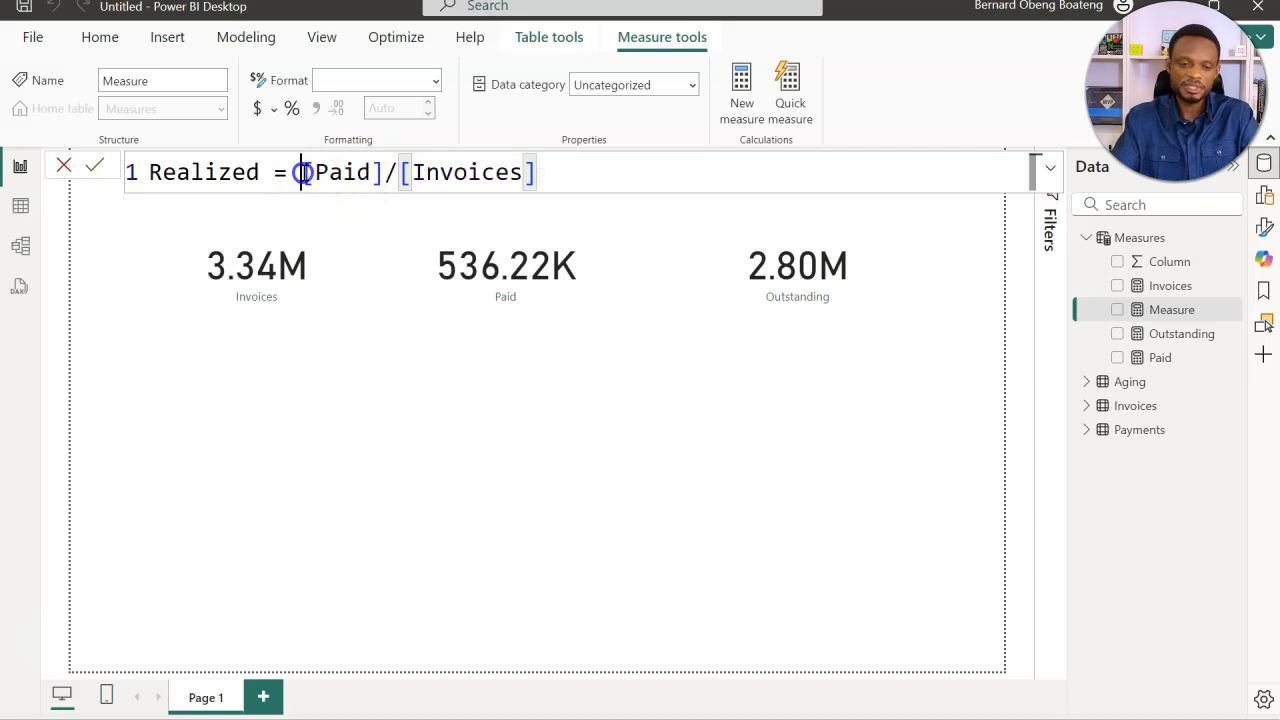
text(div)
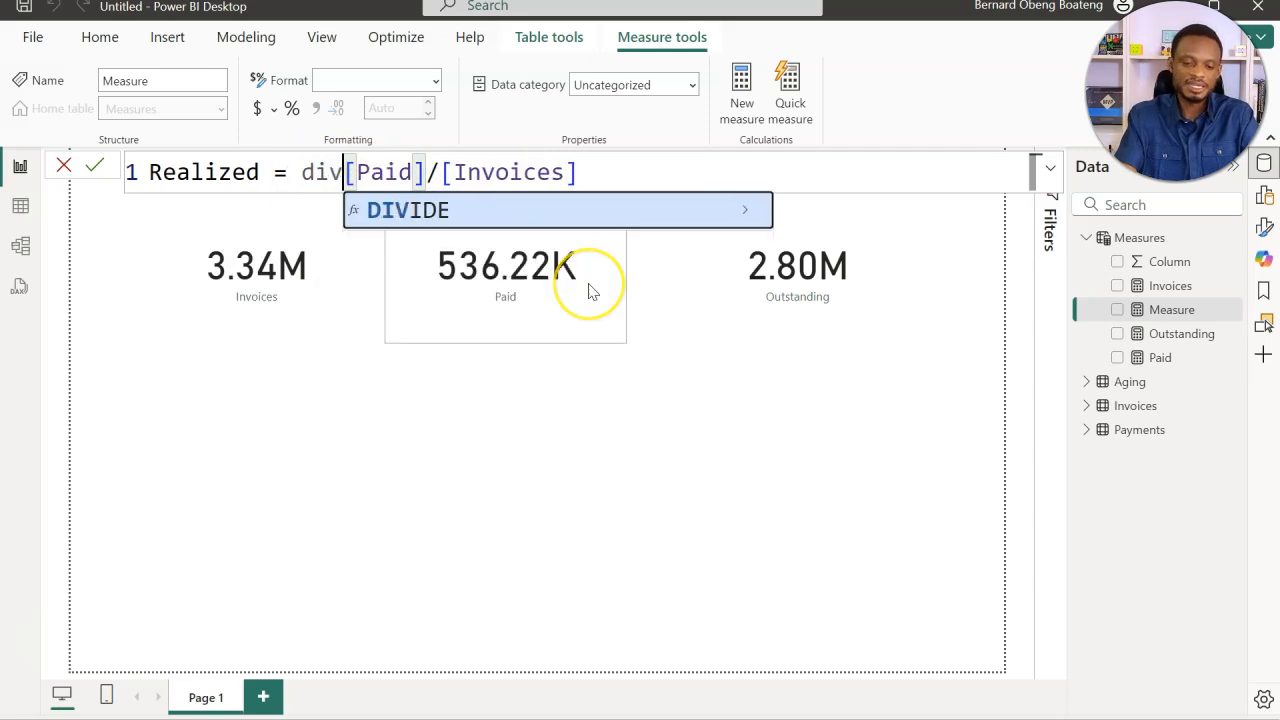
key(Tab)
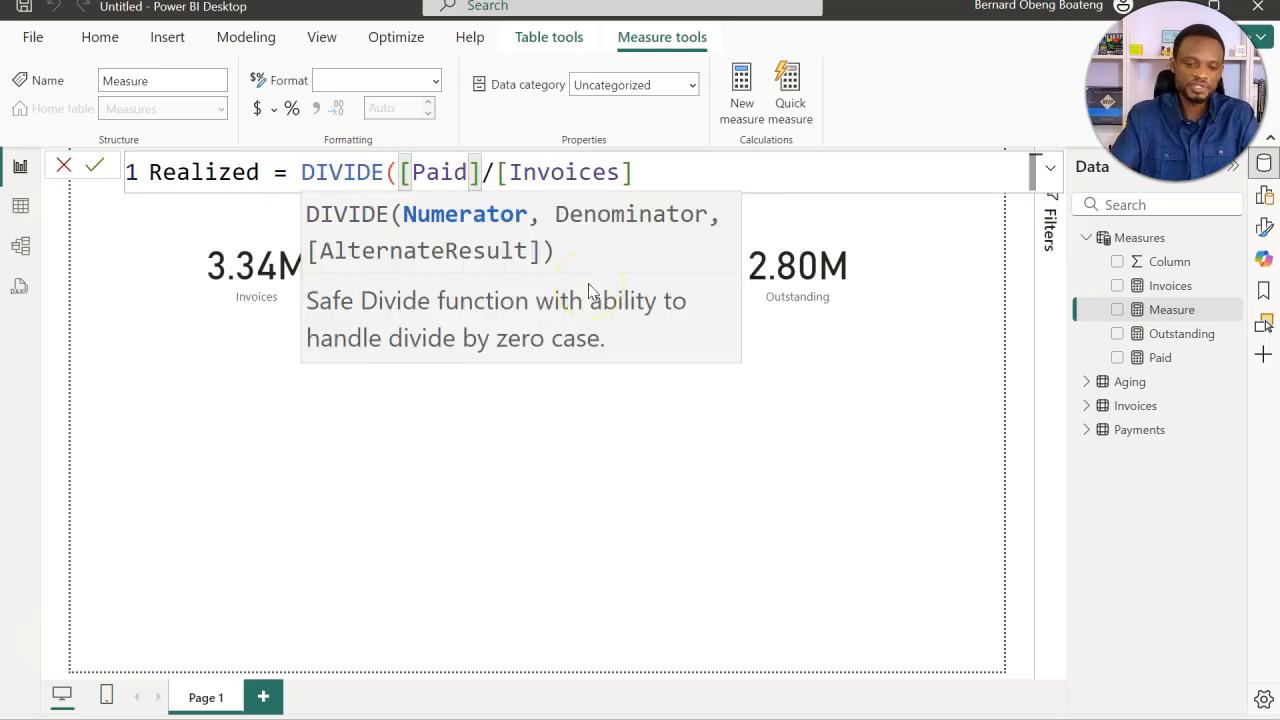
click(493, 171)
key(BackSpace)
text(,)
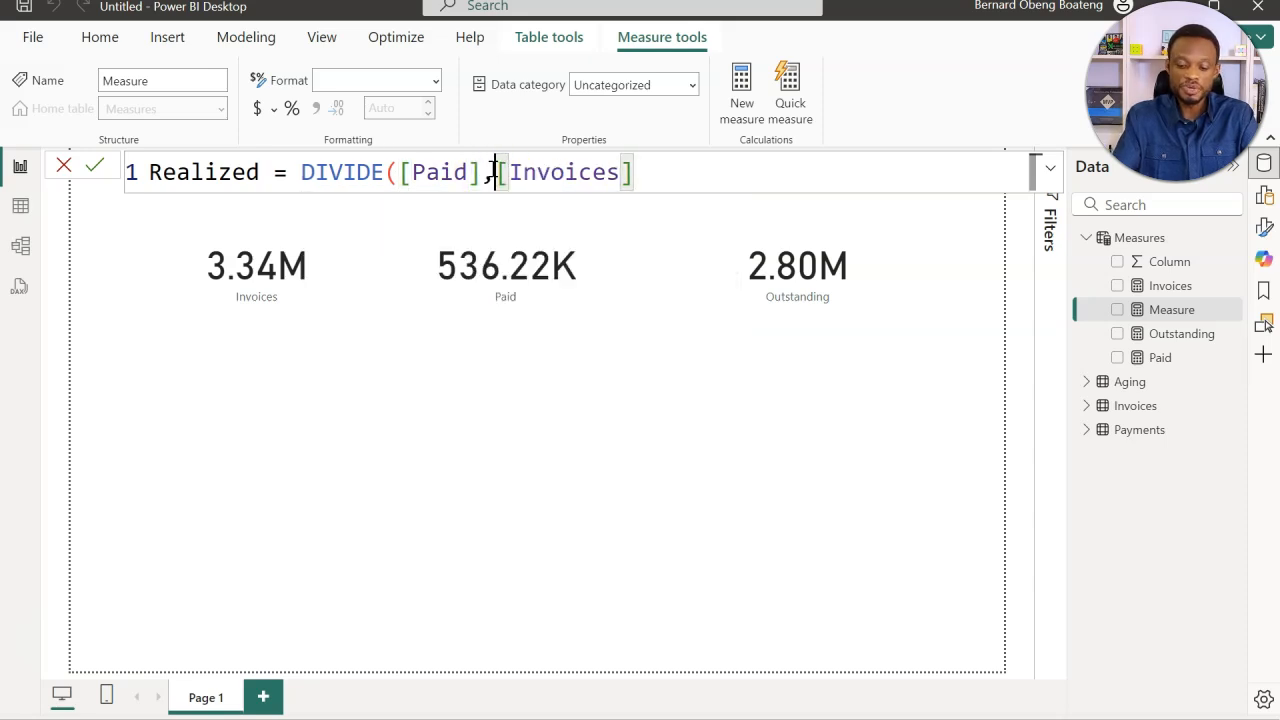
click(645, 176)
text(,)
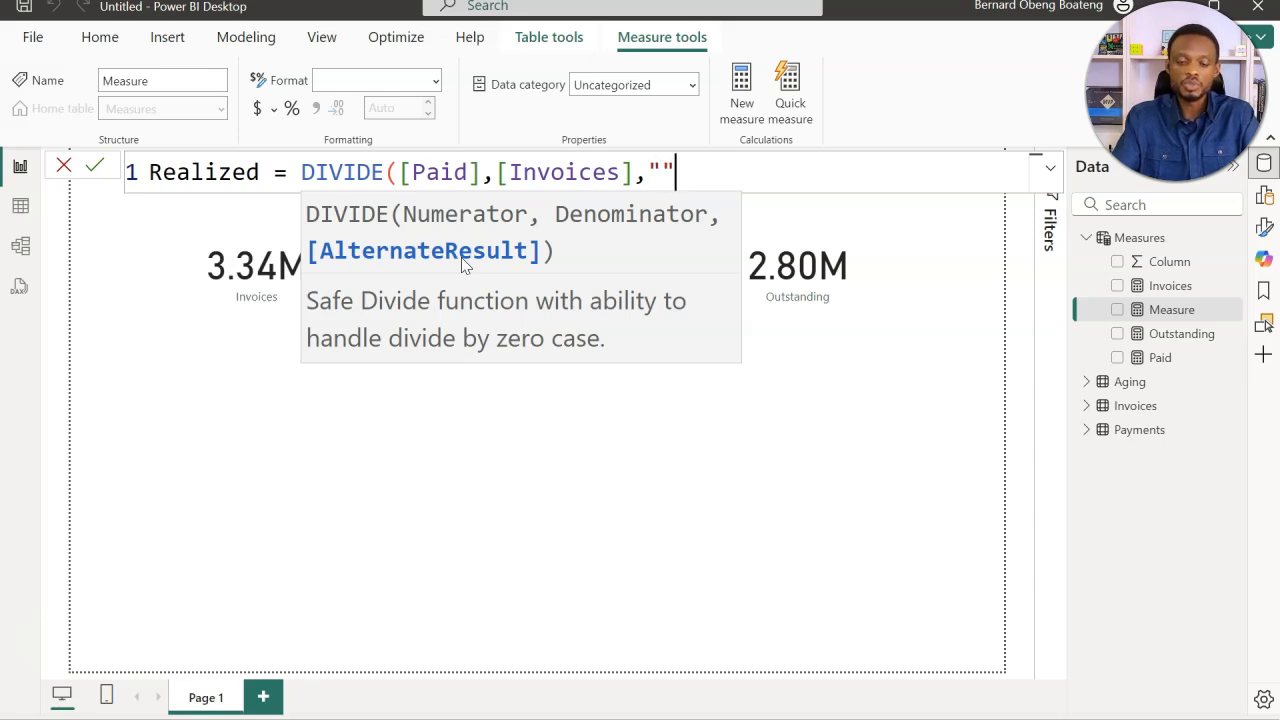
text(""))
key(Return)
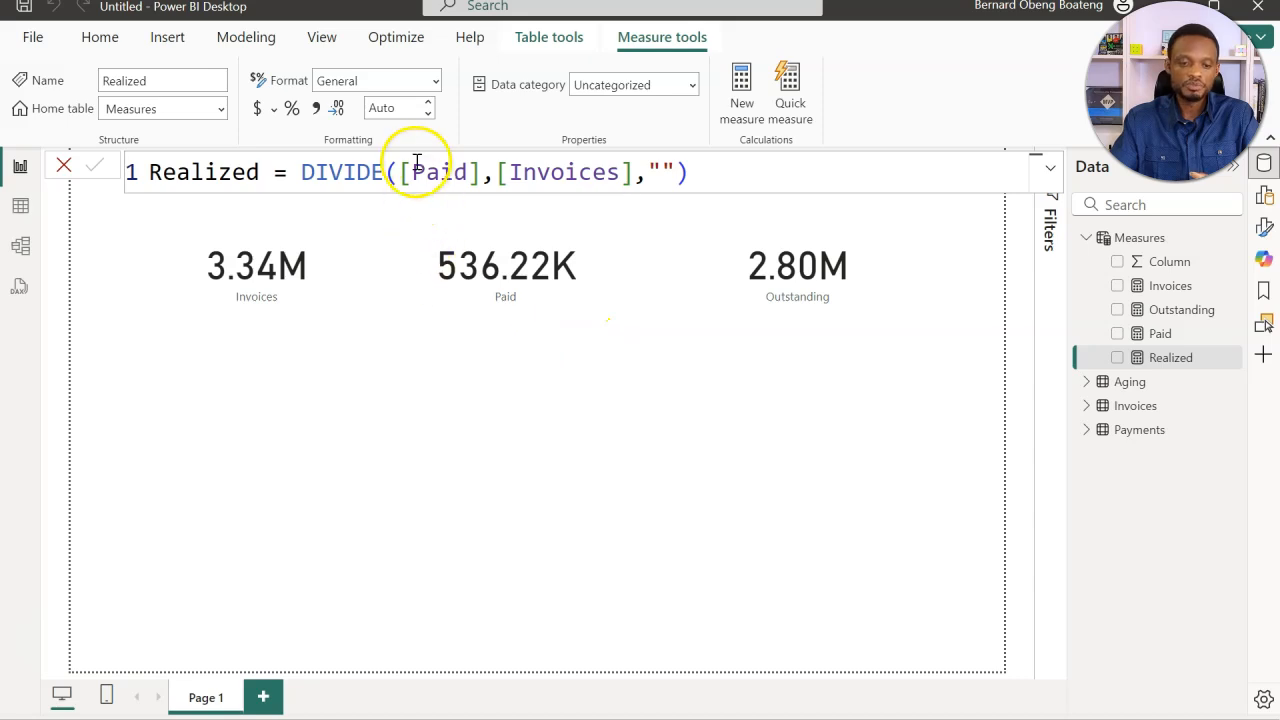
Format the Realized measure as a percentage.
click(1167, 360)
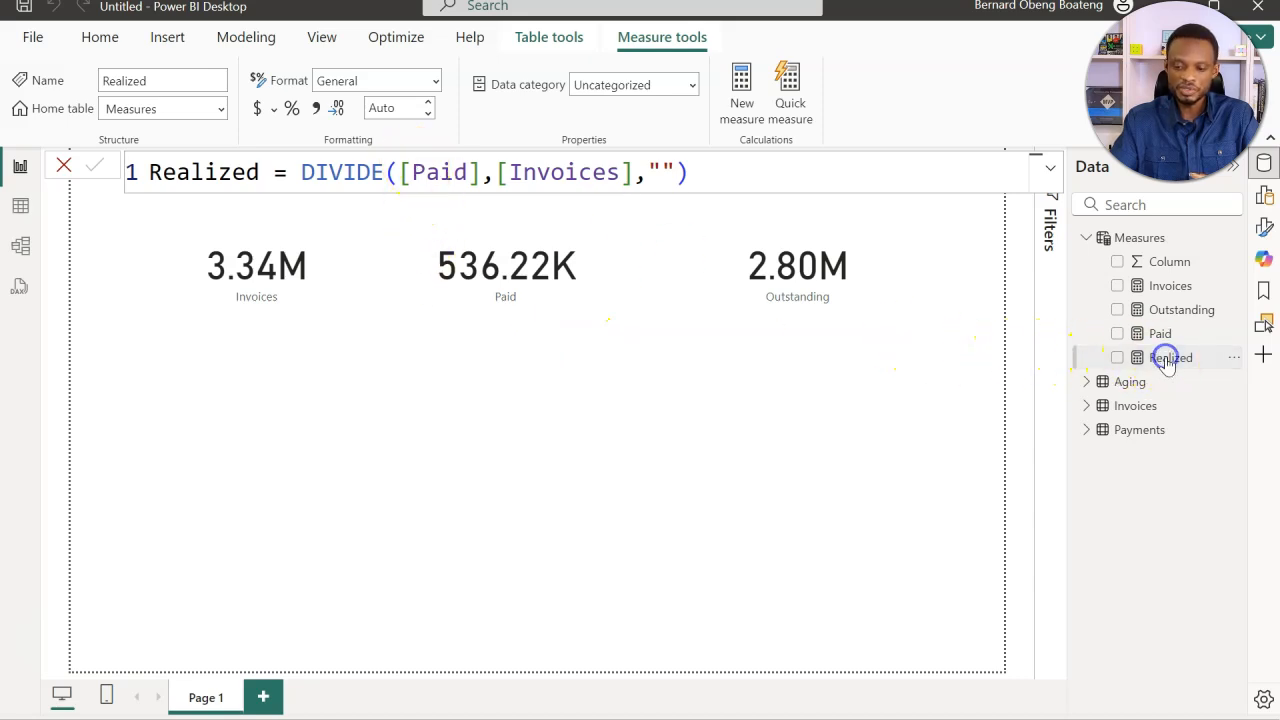
click(291, 112)
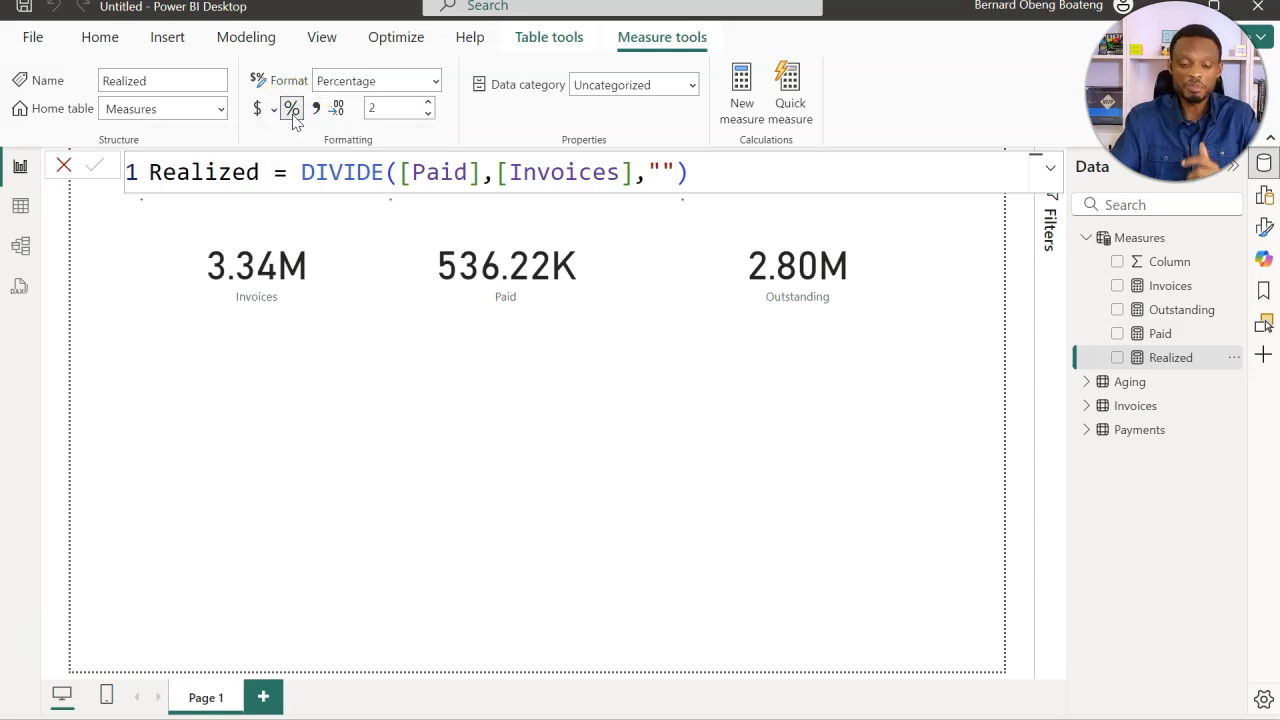
click(606, 408)
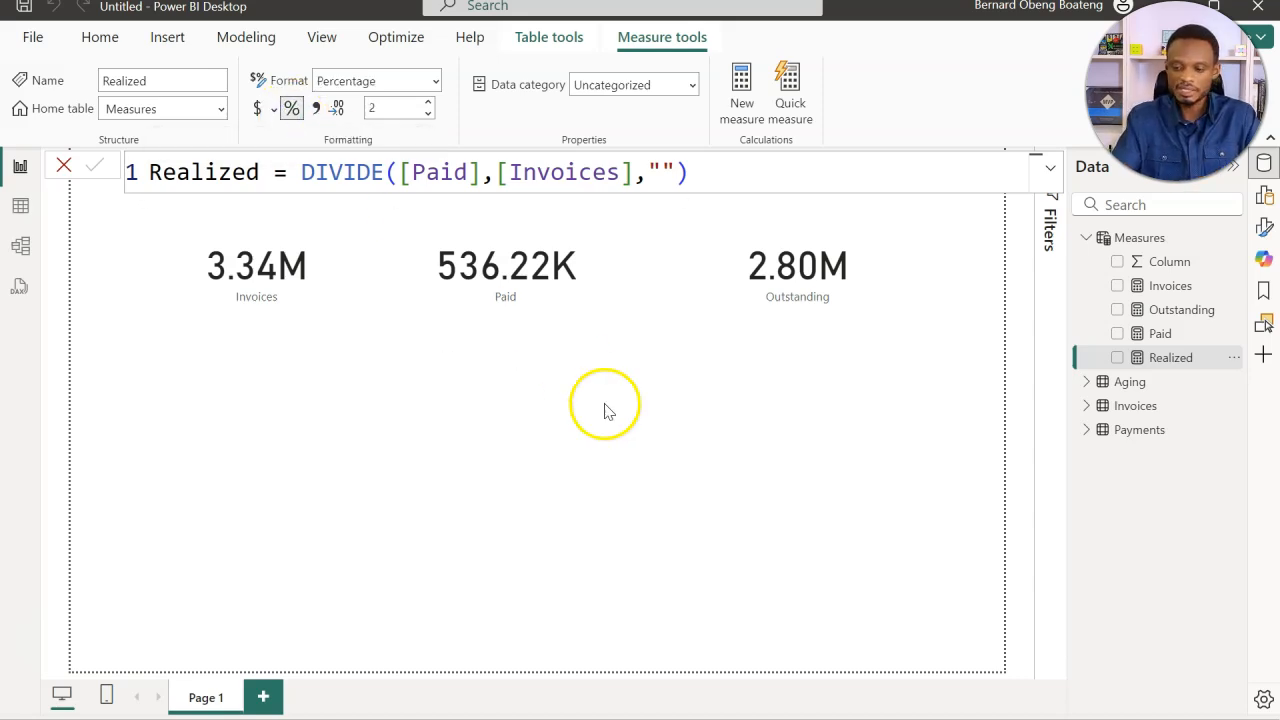
Add a card showing the Realized measure below the Invoices card and make it slightly smaller.
click(1171, 362)
drag(1171, 366, 363, 417)
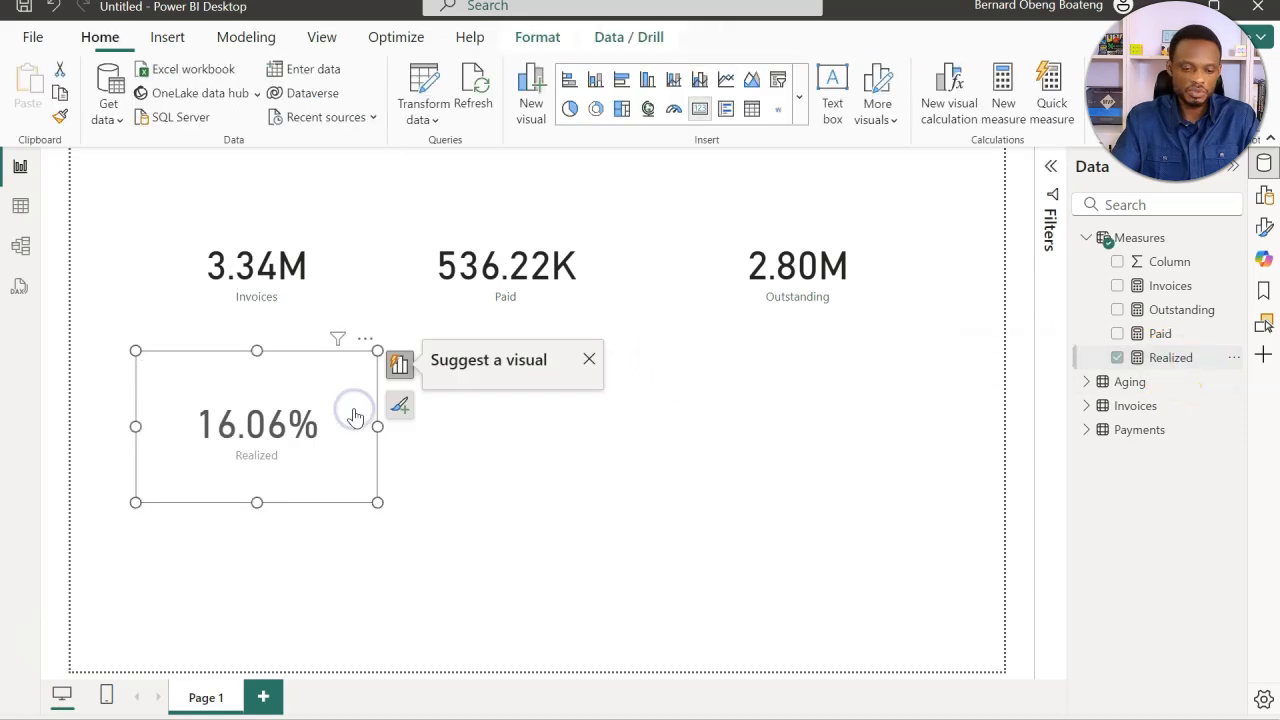
right_click(135, 350)
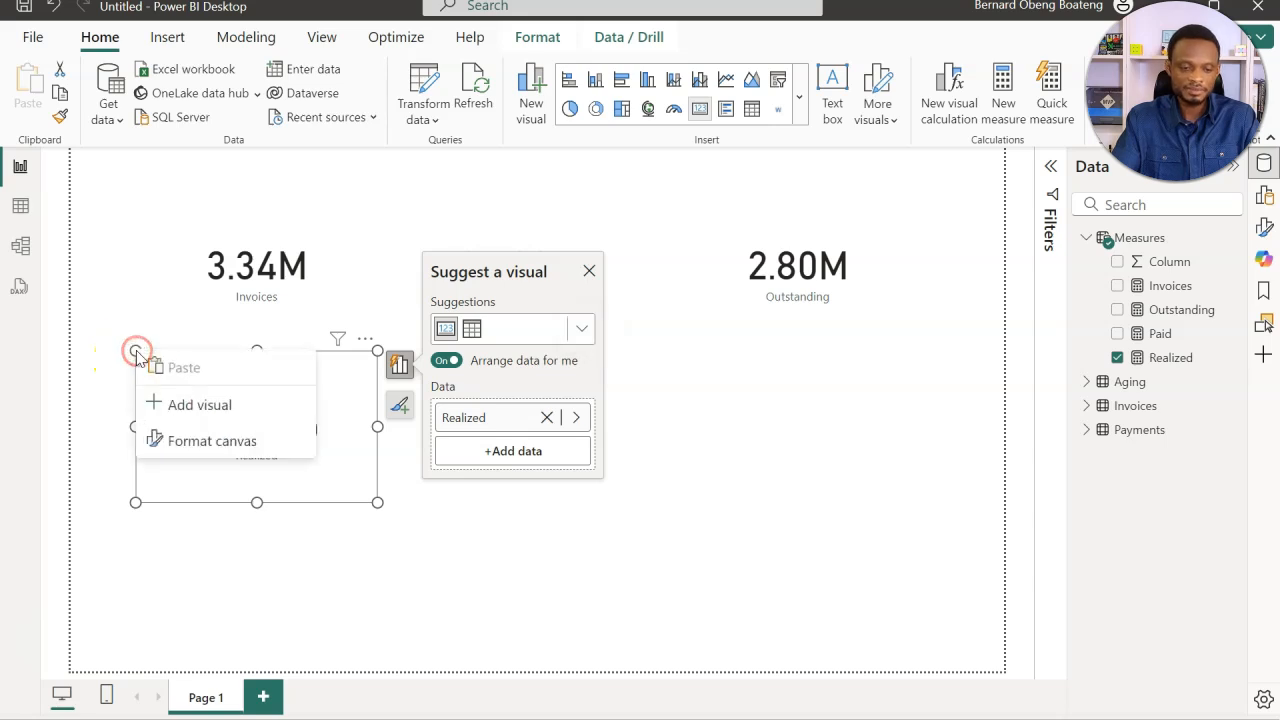
click(110, 320)
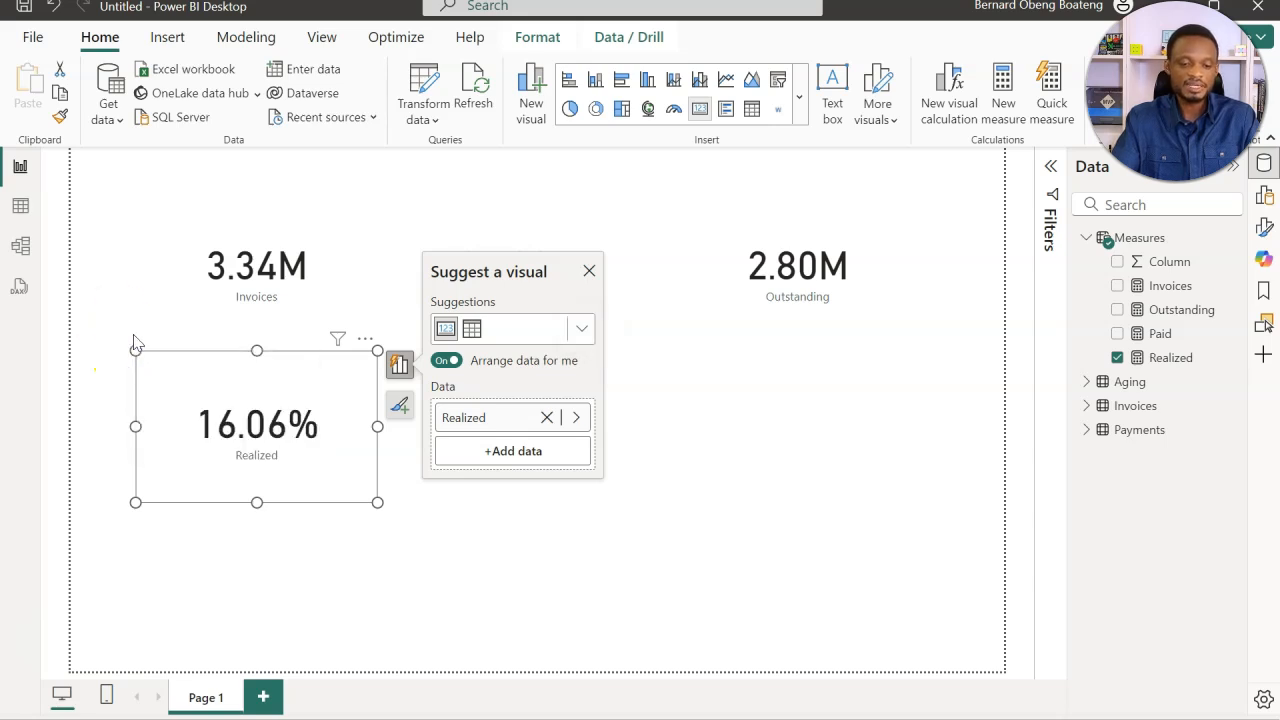
drag(136, 351, 169, 354)
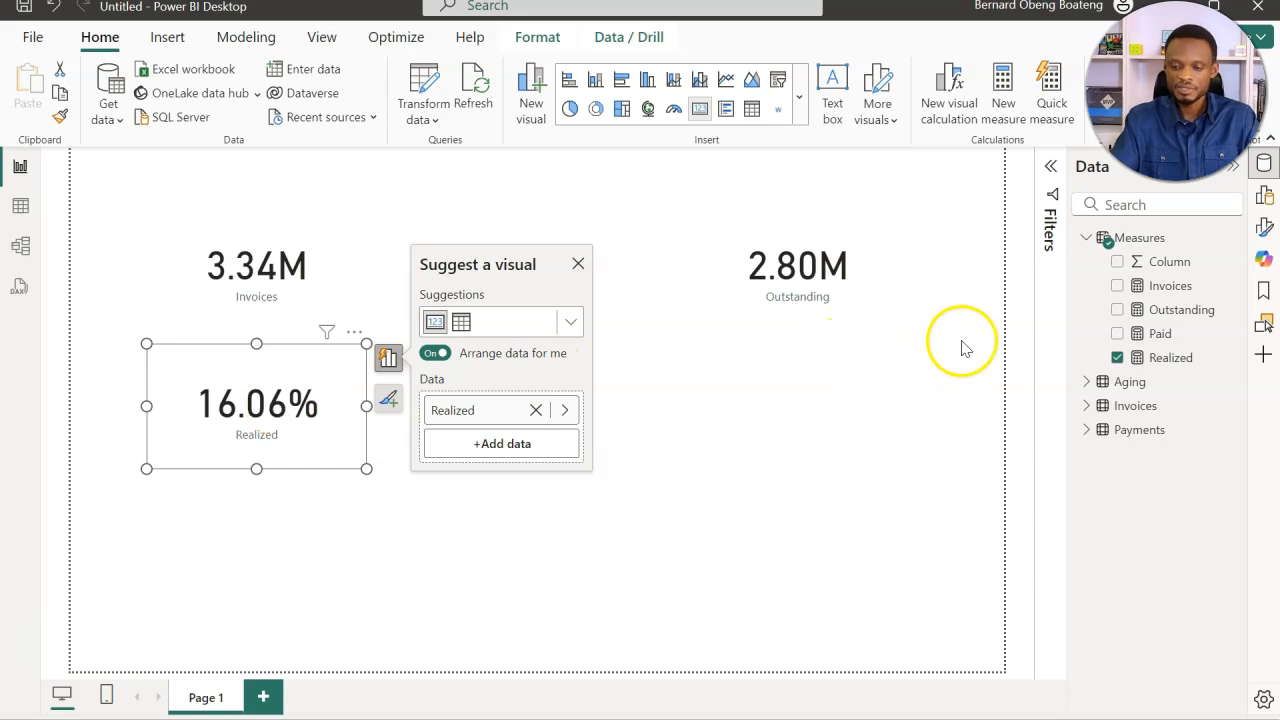
Create a measure in the Measures table with the formula Unrealized = 1 - [Realized].
right_click(1140, 238)
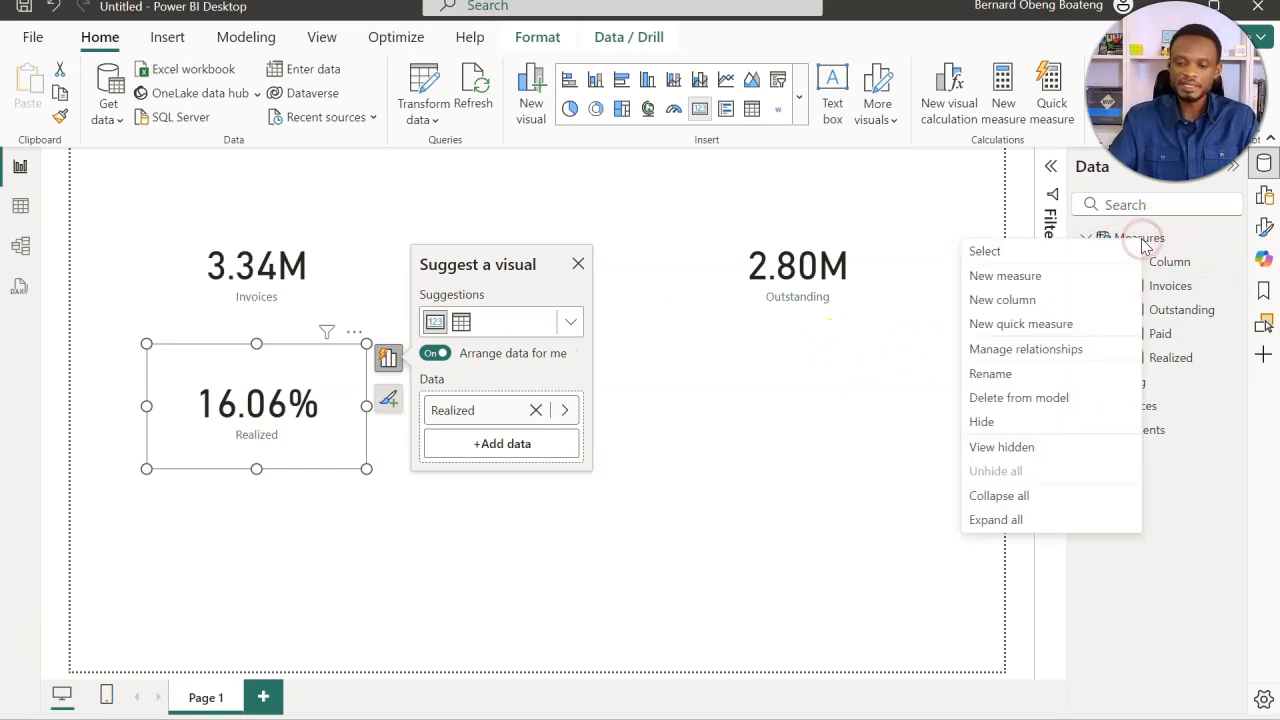
click(1079, 284)
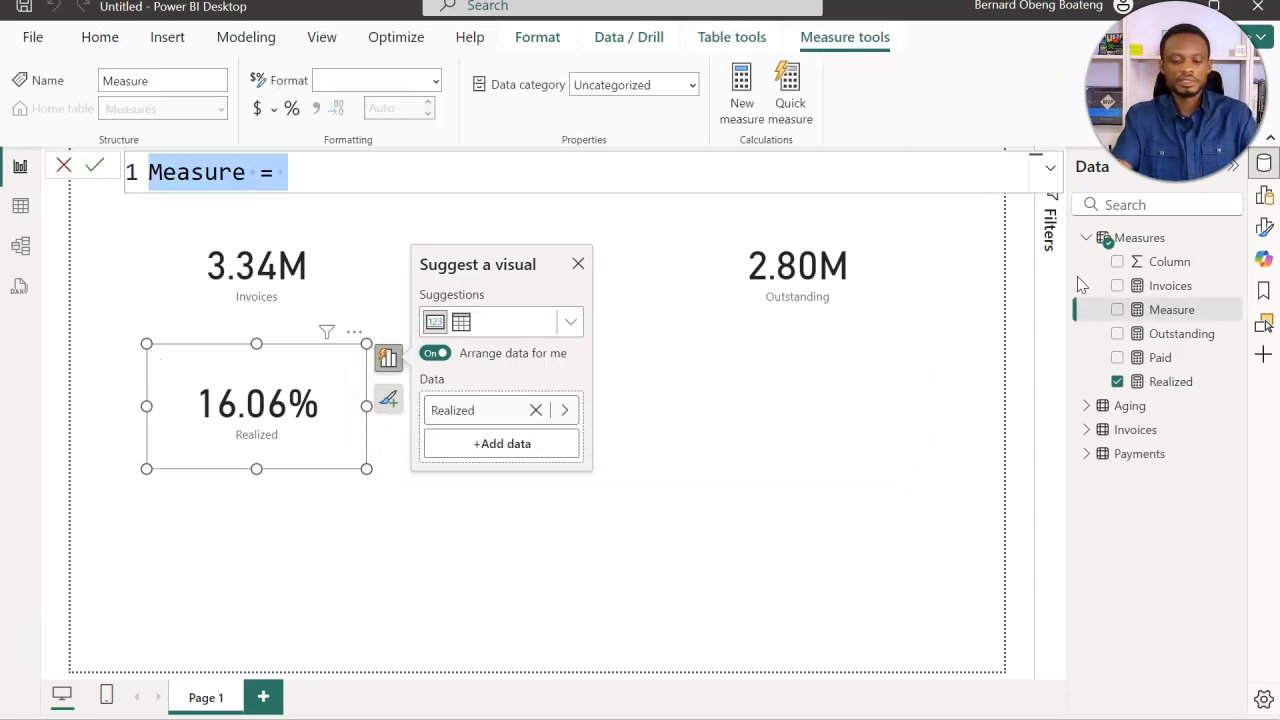
text(UJn)
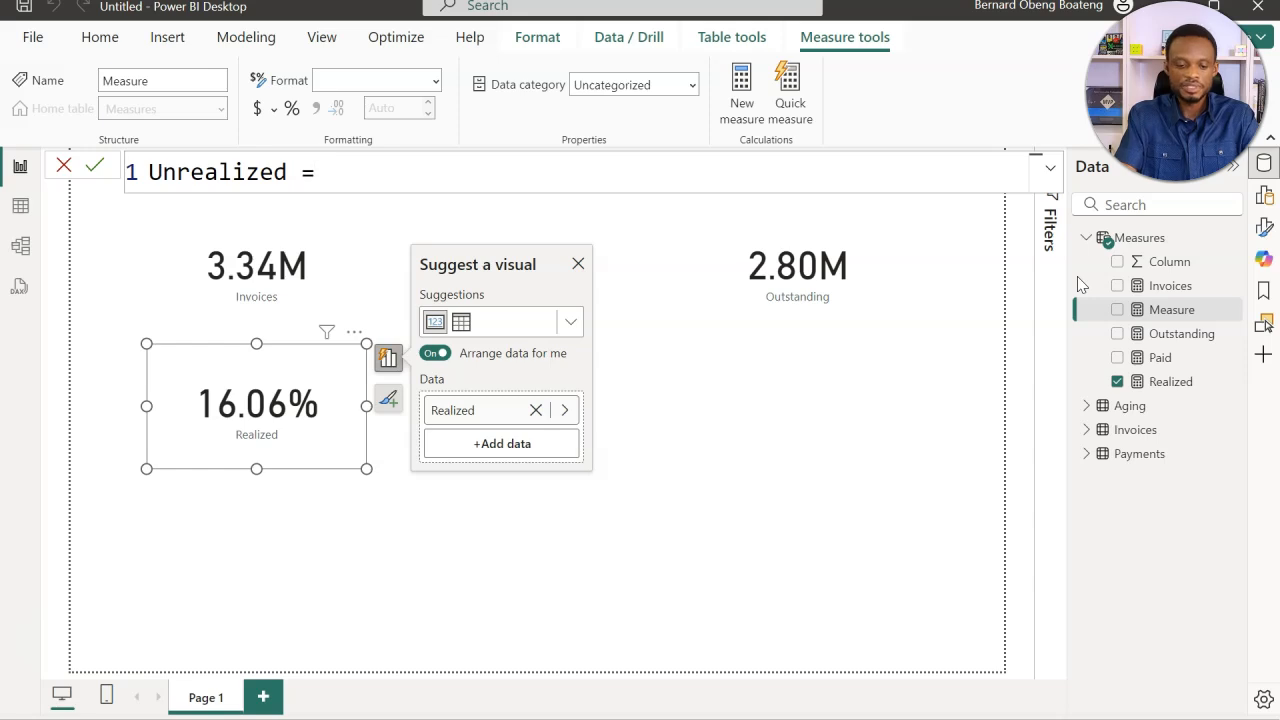
text(realized = 1 - [r)
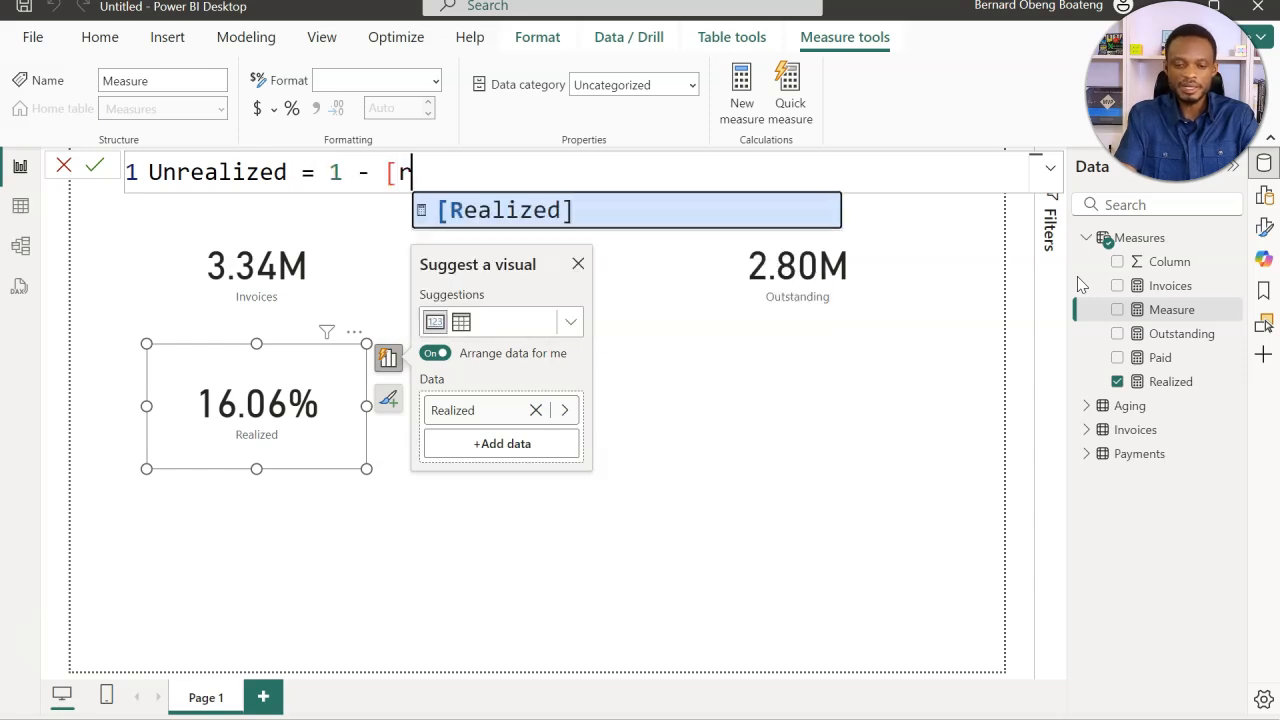
key(Tab)
key(Return)
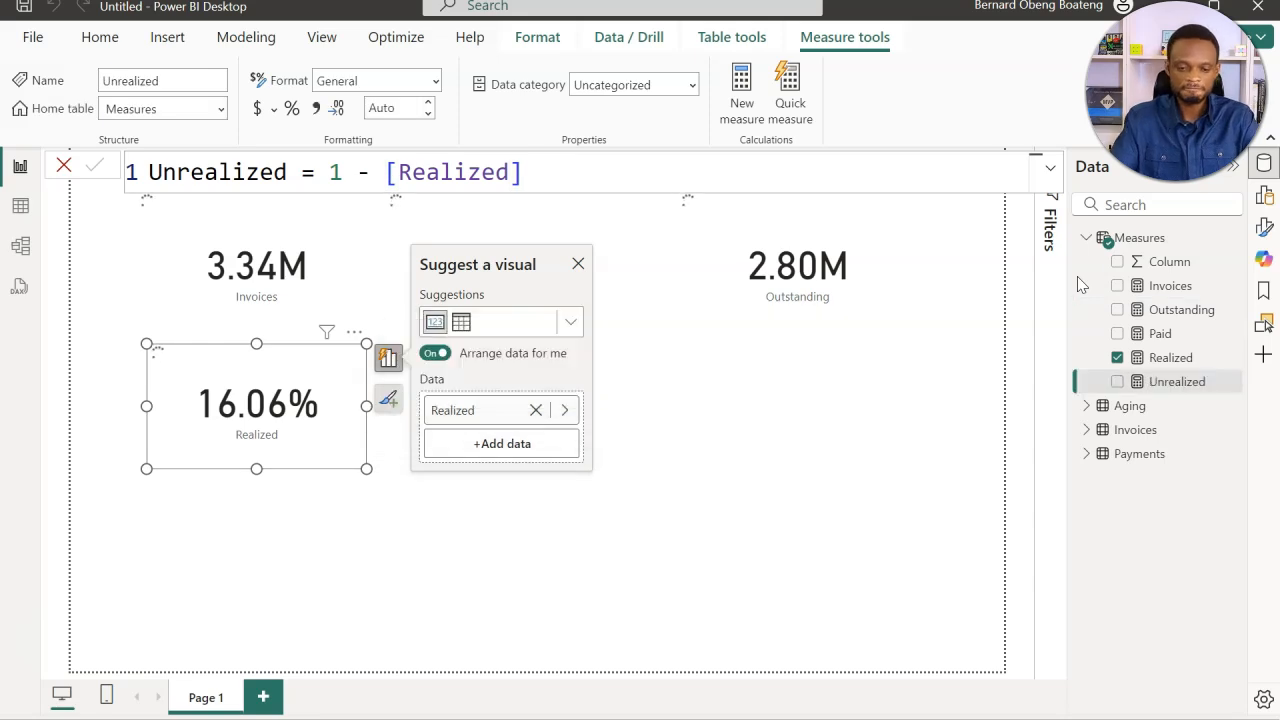
click(818, 487)
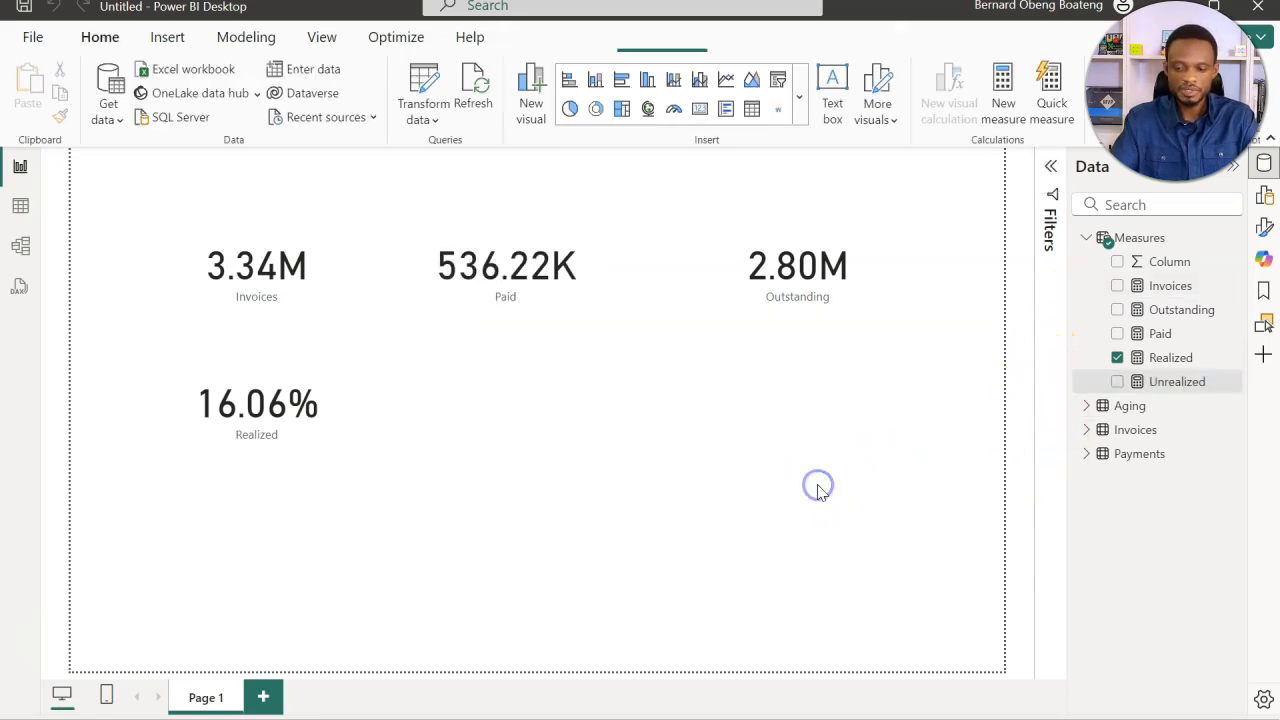
Format the Unrealized measure as a percentage and add a card for it below the Paid card, beside Realized.
click(1165, 385)
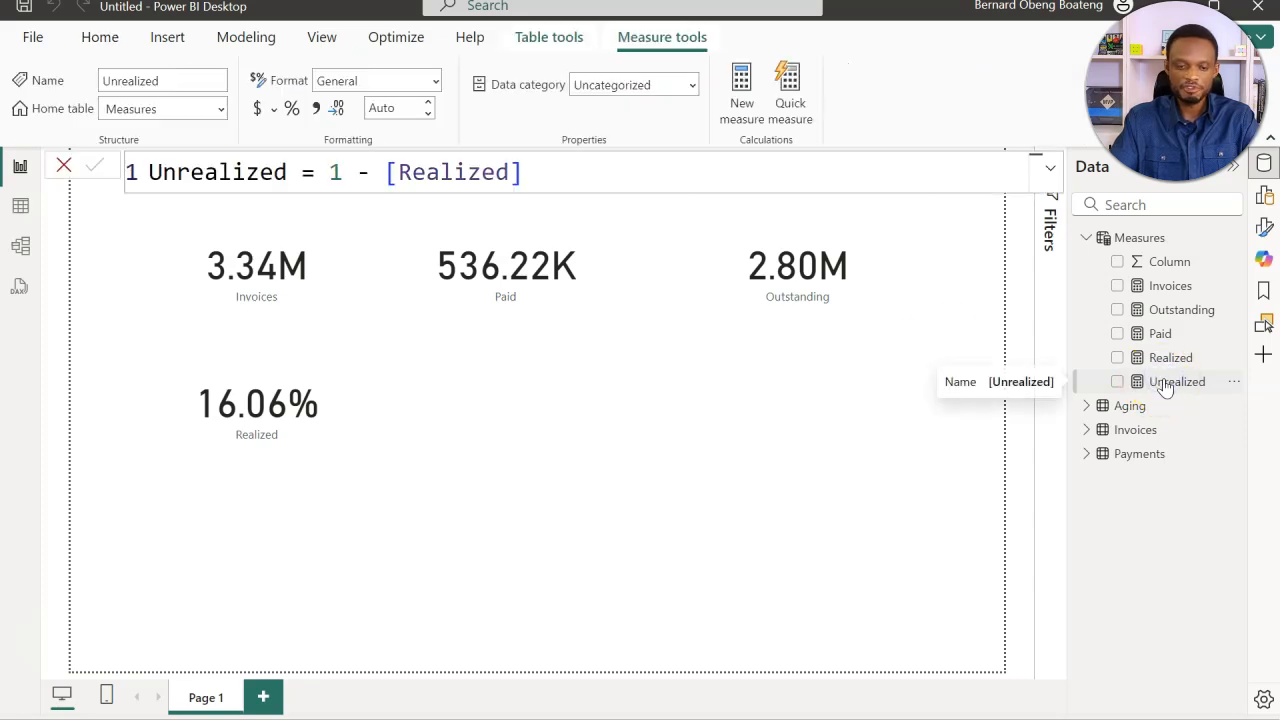
click(292, 109)
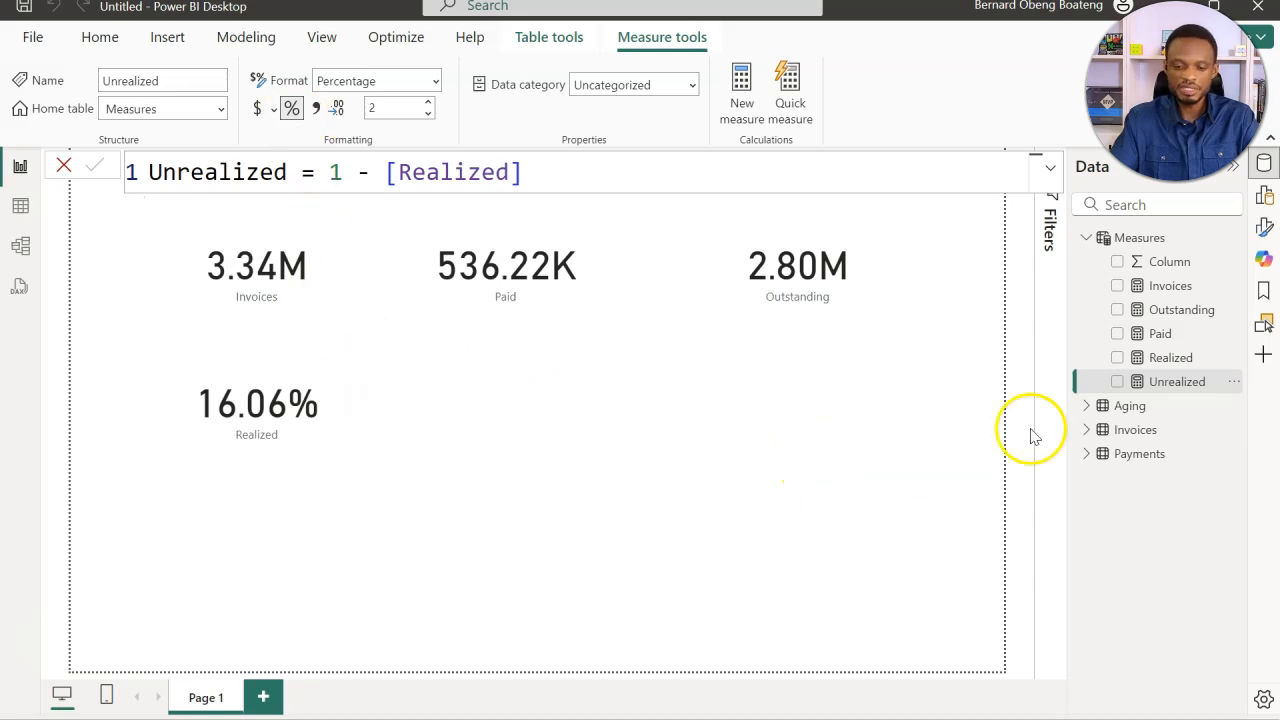
drag(1170, 383, 489, 394)
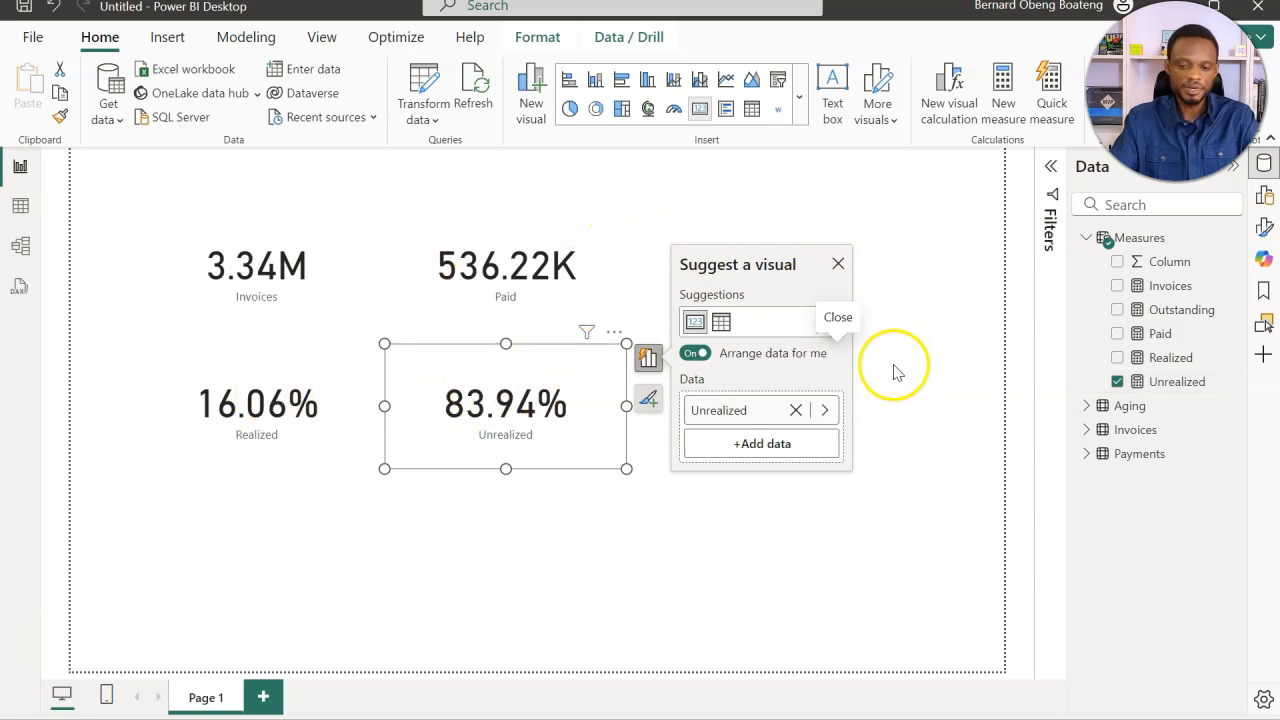
click(894, 400)
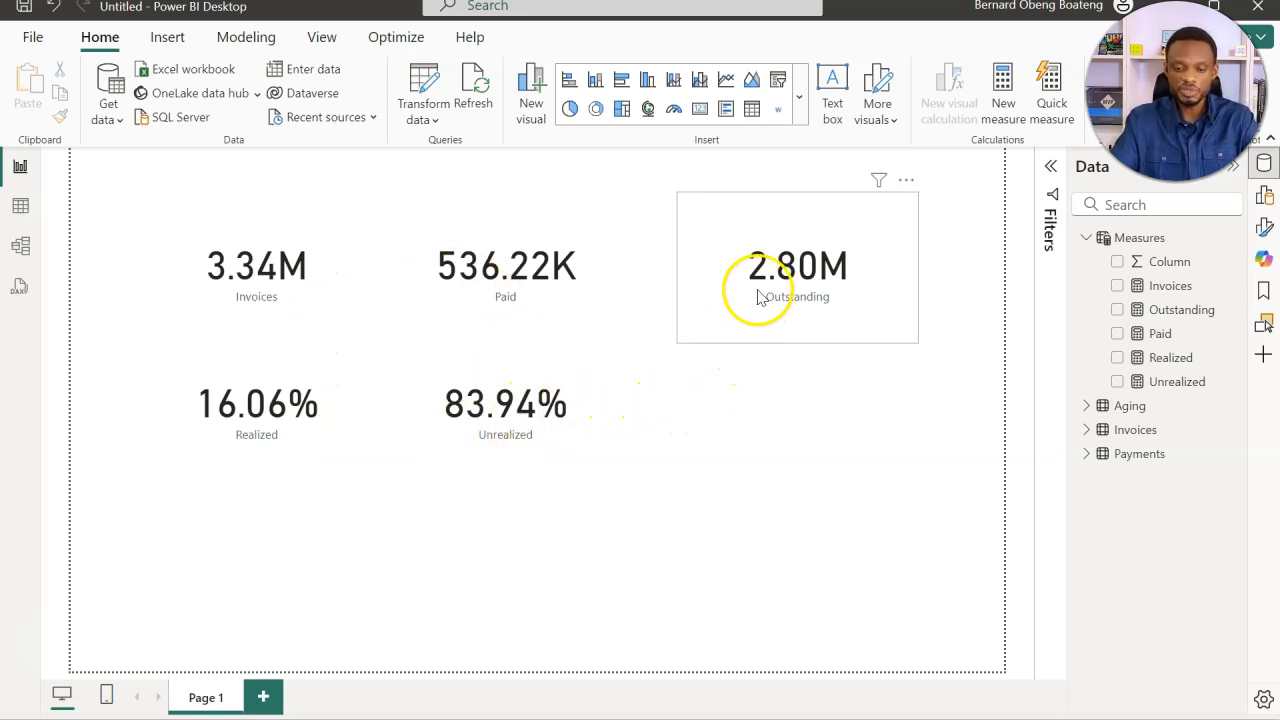
Move the Outstanding card closer to the Paid card, and place an empty slicer near the page's right edge in the upper row.
drag(736, 241, 666, 243)
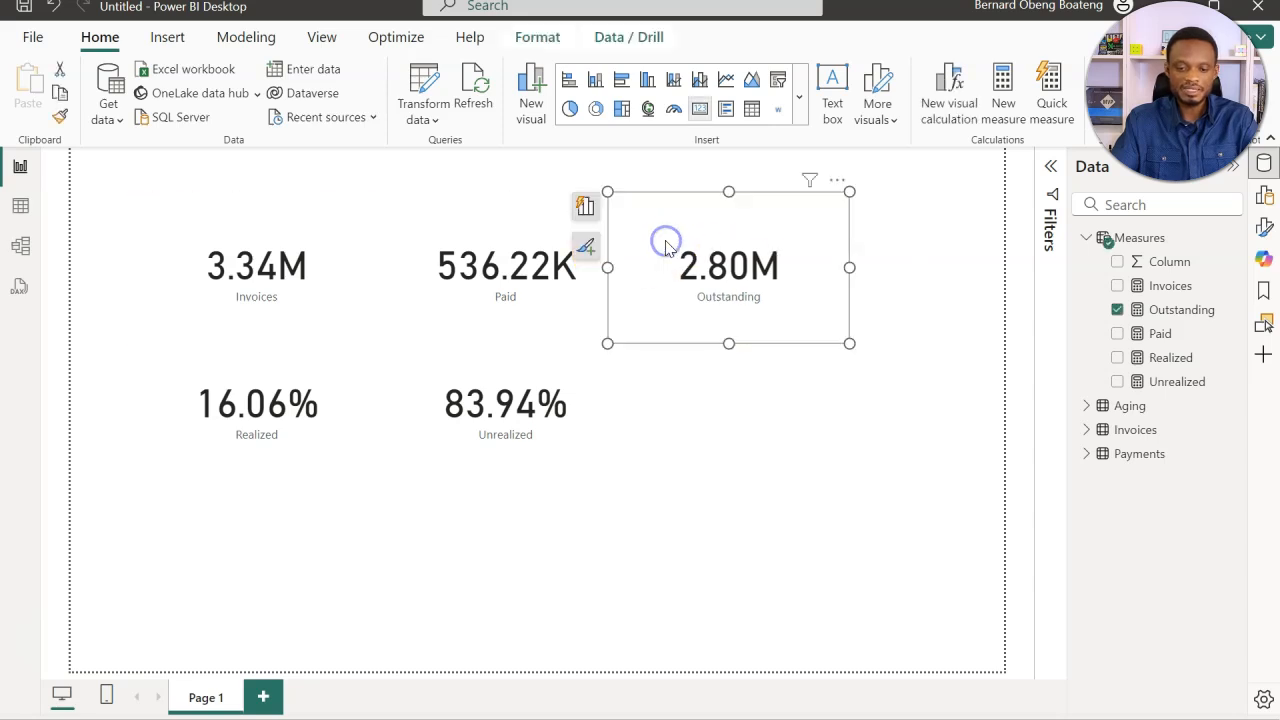
click(886, 226)
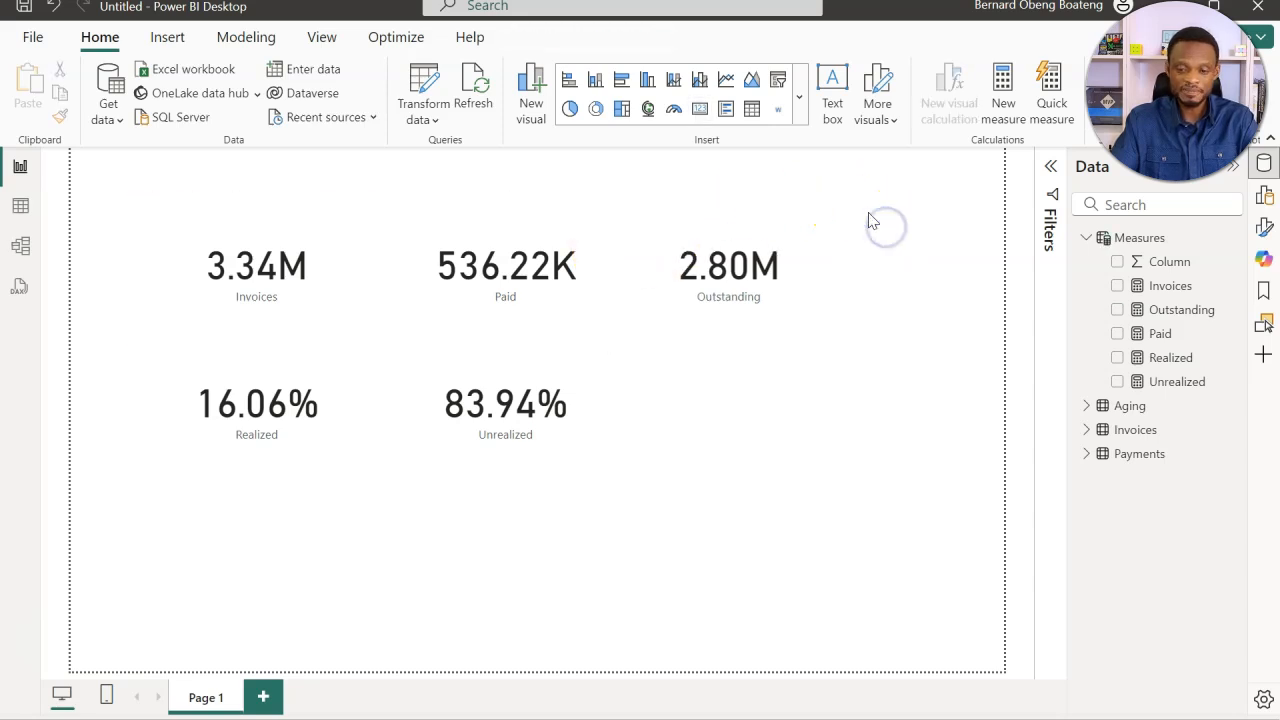
click(779, 84)
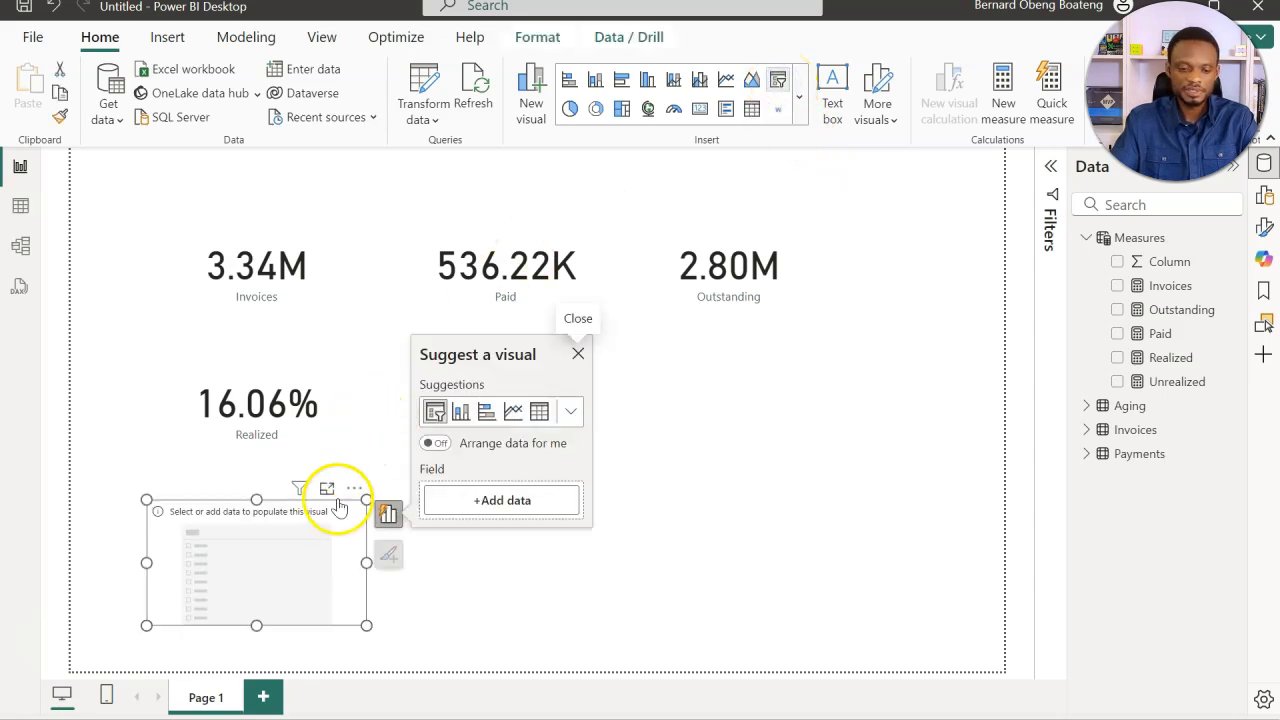
drag(339, 507, 954, 243)
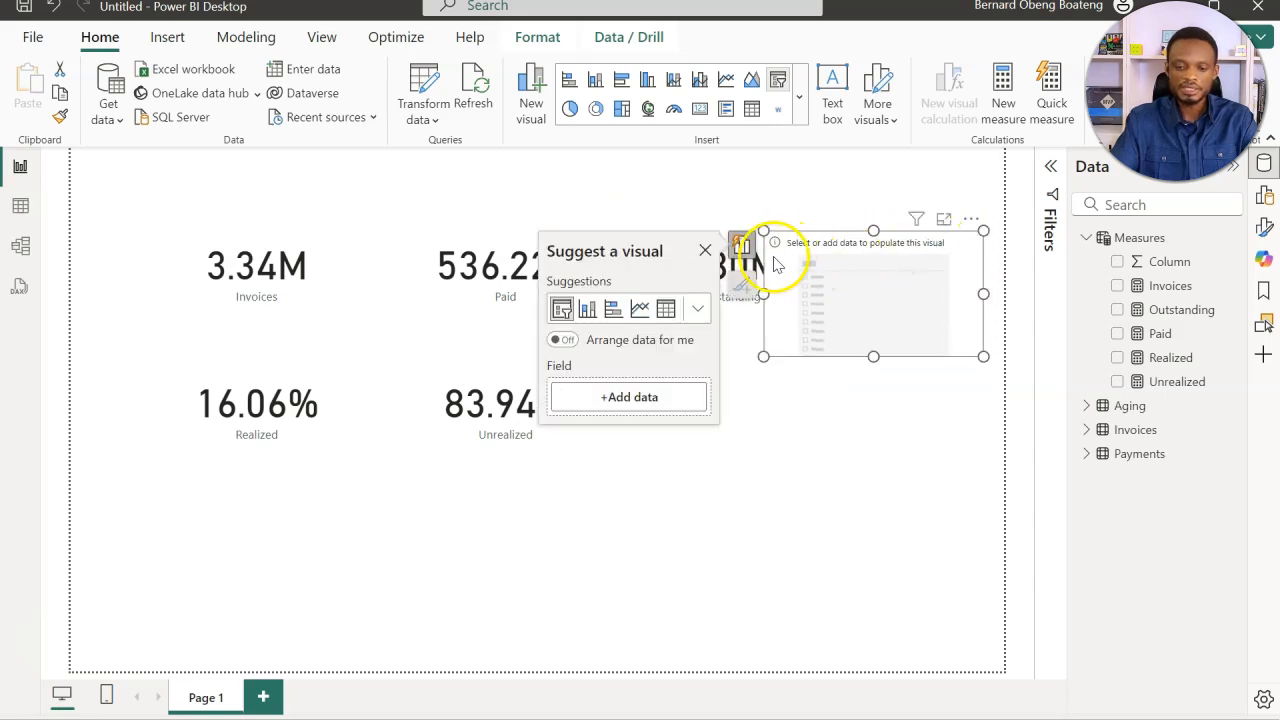
Populate the empty slicer with the Company field from the Invoices table and shift it against the page's right edge.
click(645, 397)
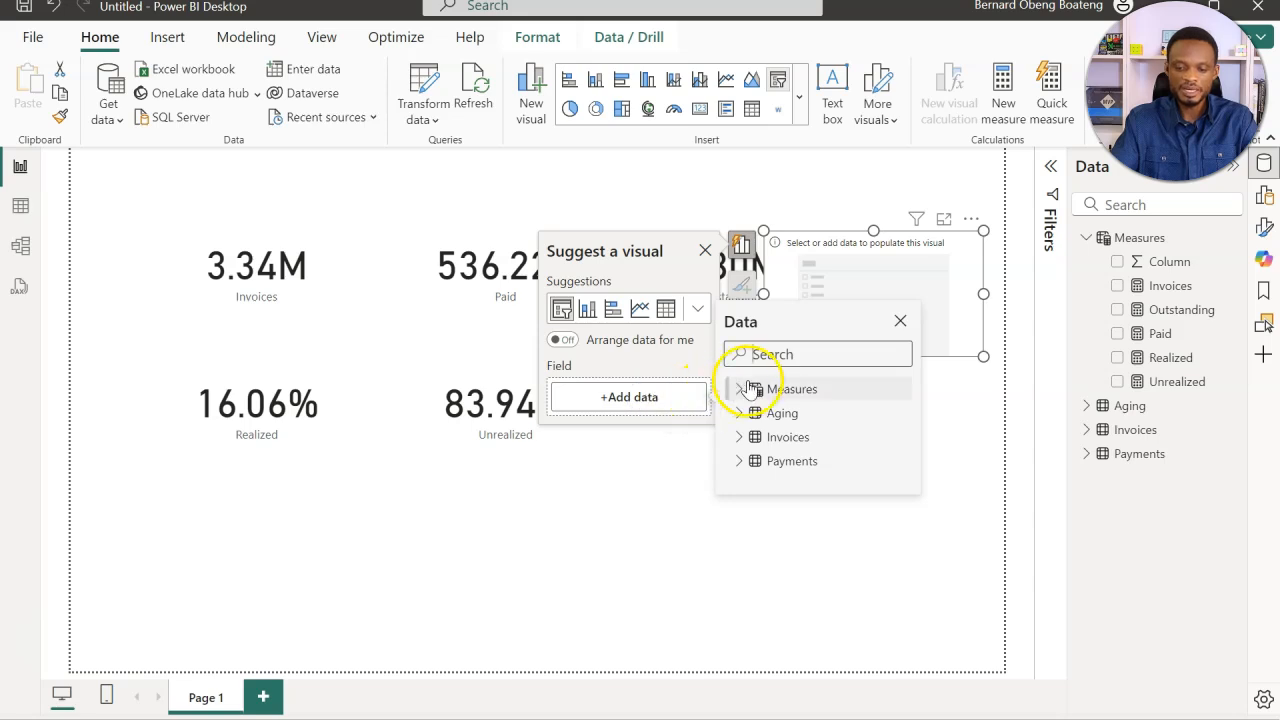
click(740, 437)
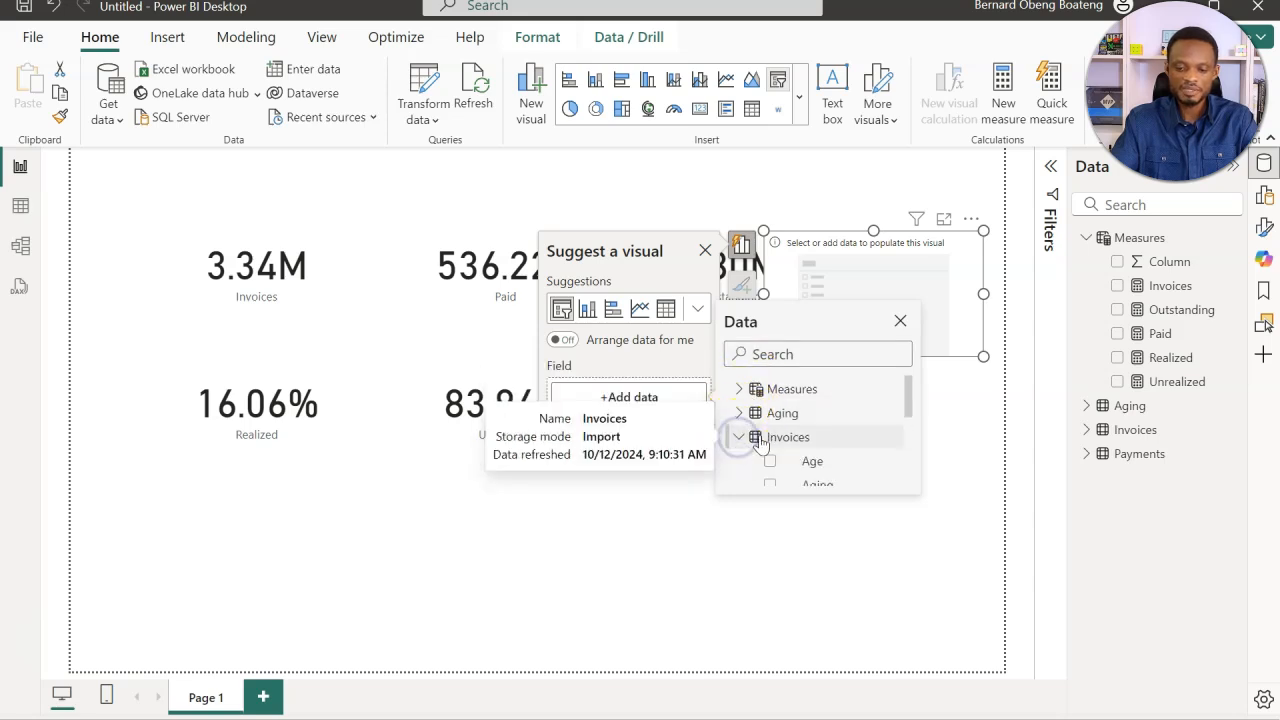
scroll(808, 448, down, 3)
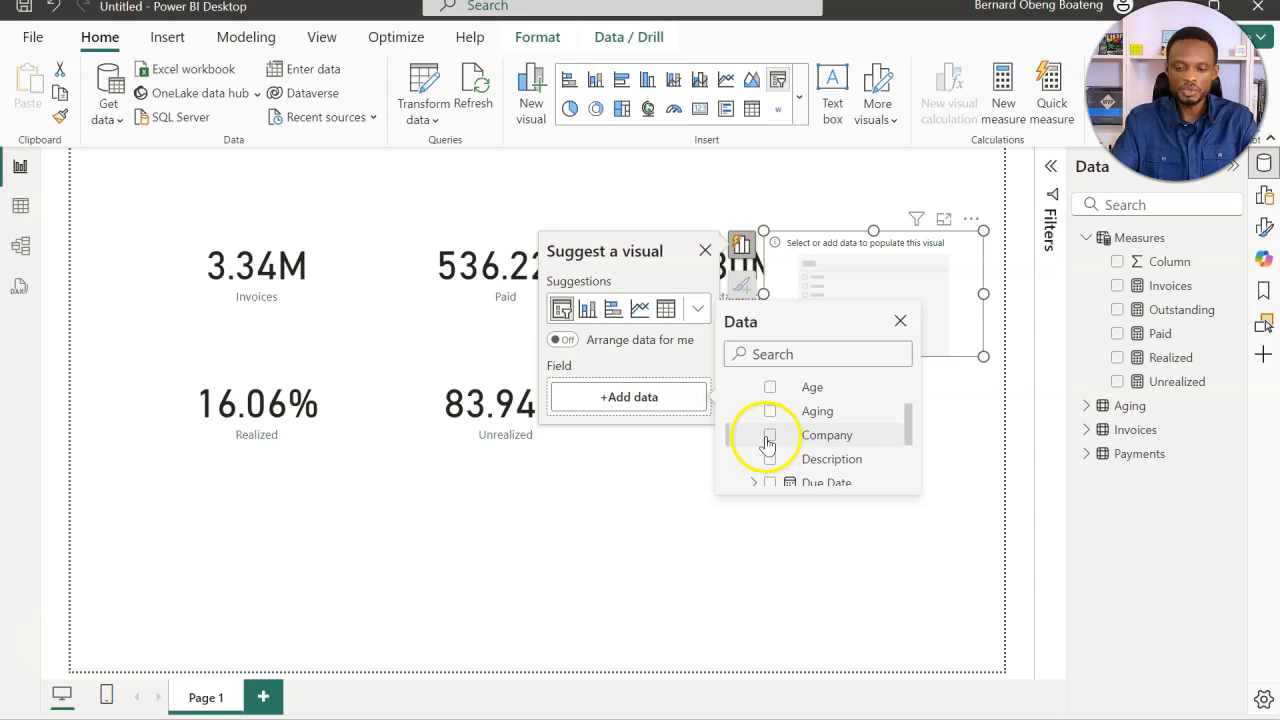
click(771, 437)
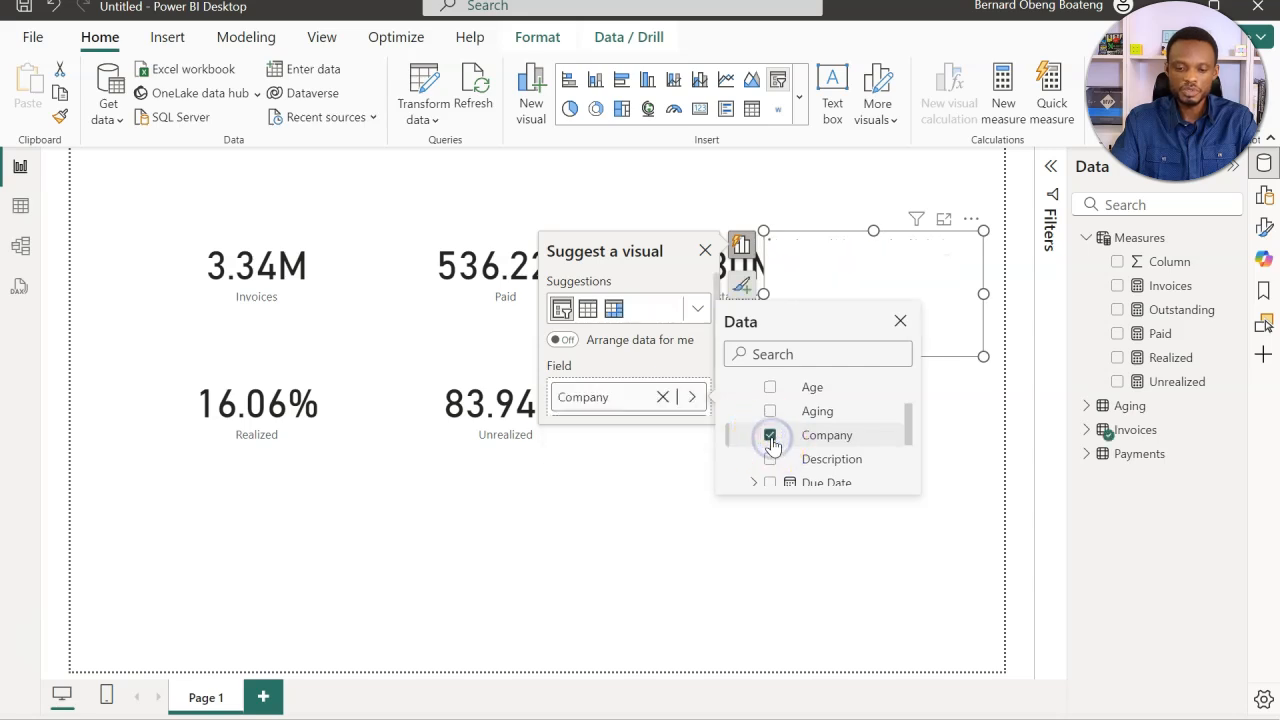
click(700, 190)
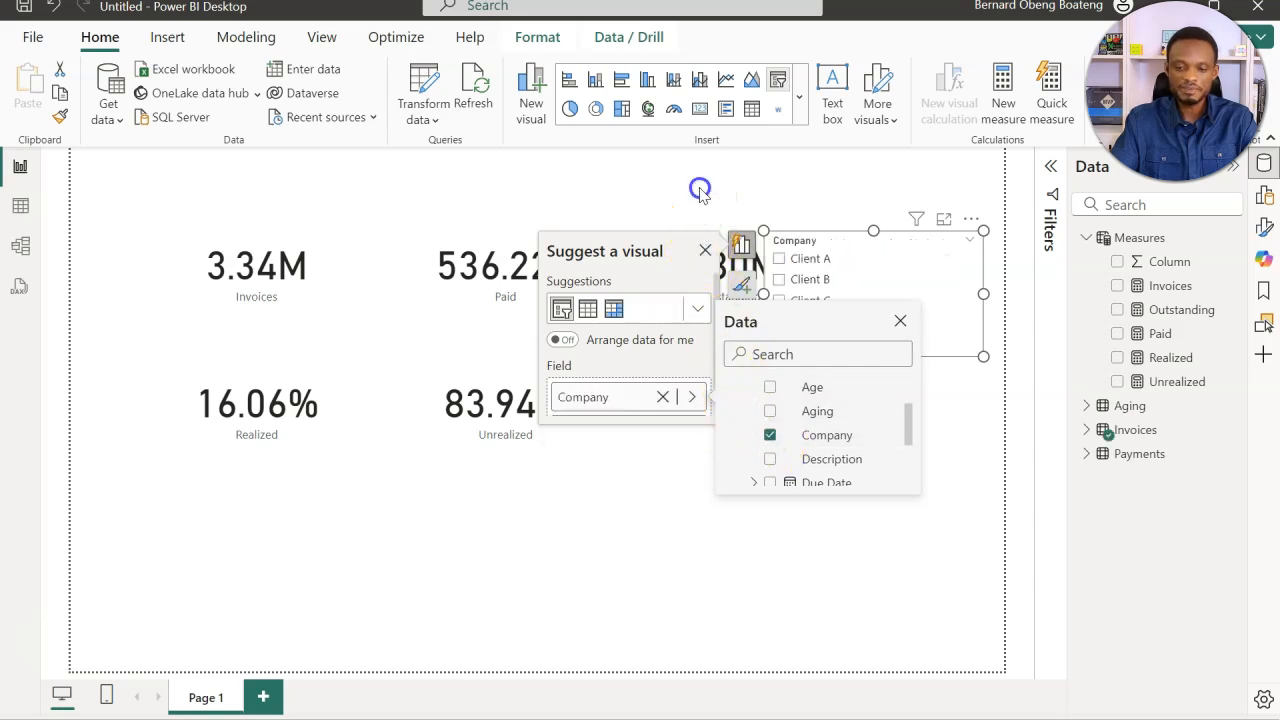
Check how the cards respond to filtering by Client A, Client B and Client C in the Company slicer, and clear the selection.
click(801, 250)
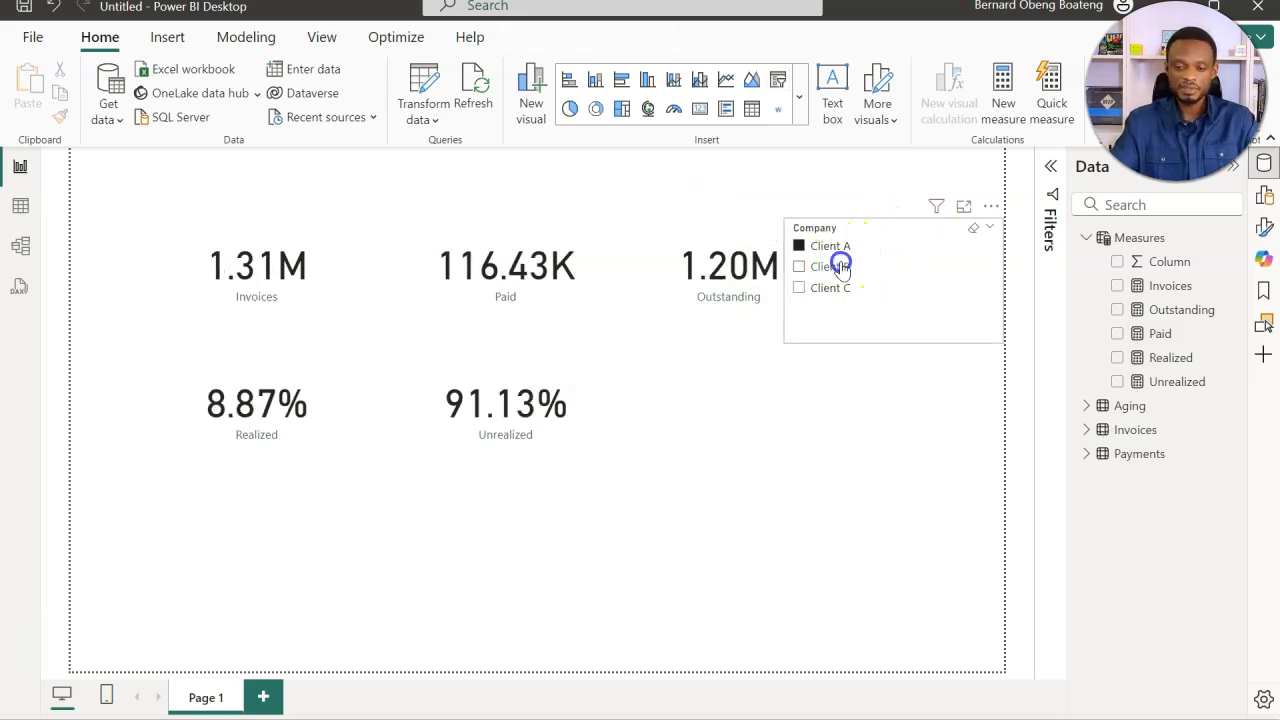
click(833, 267)
click(834, 290)
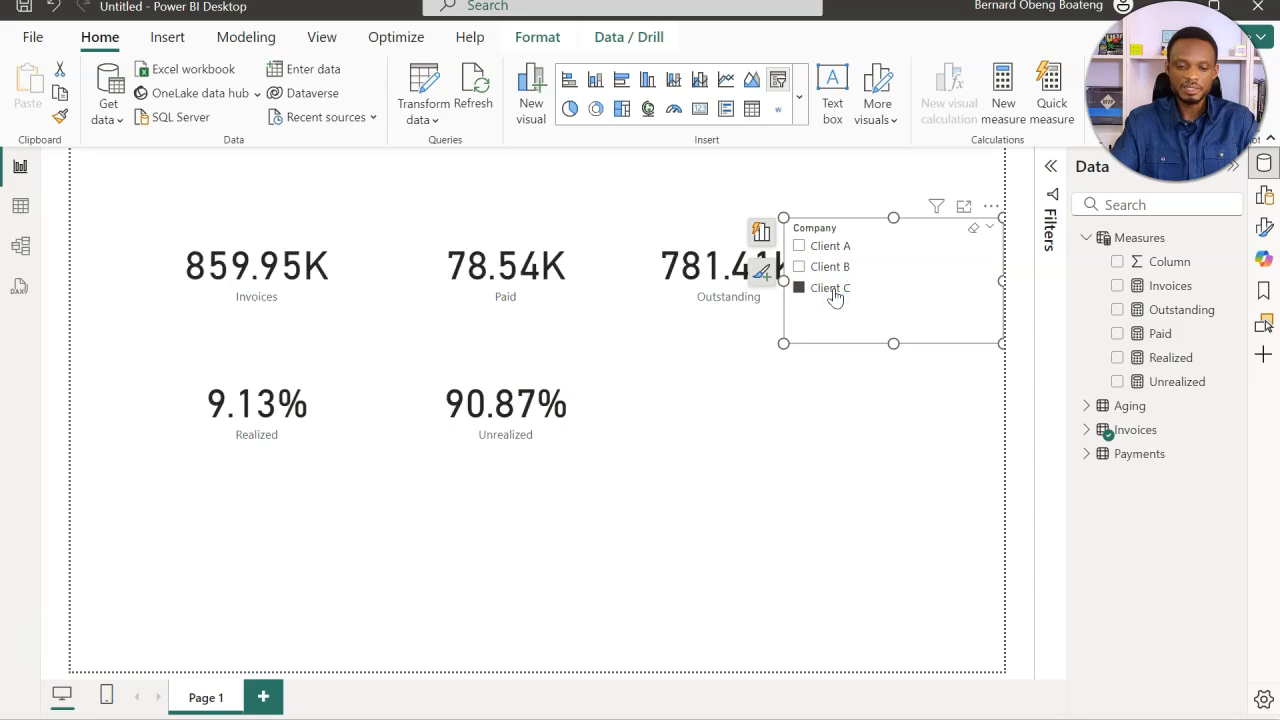
click(832, 289)
click(836, 268)
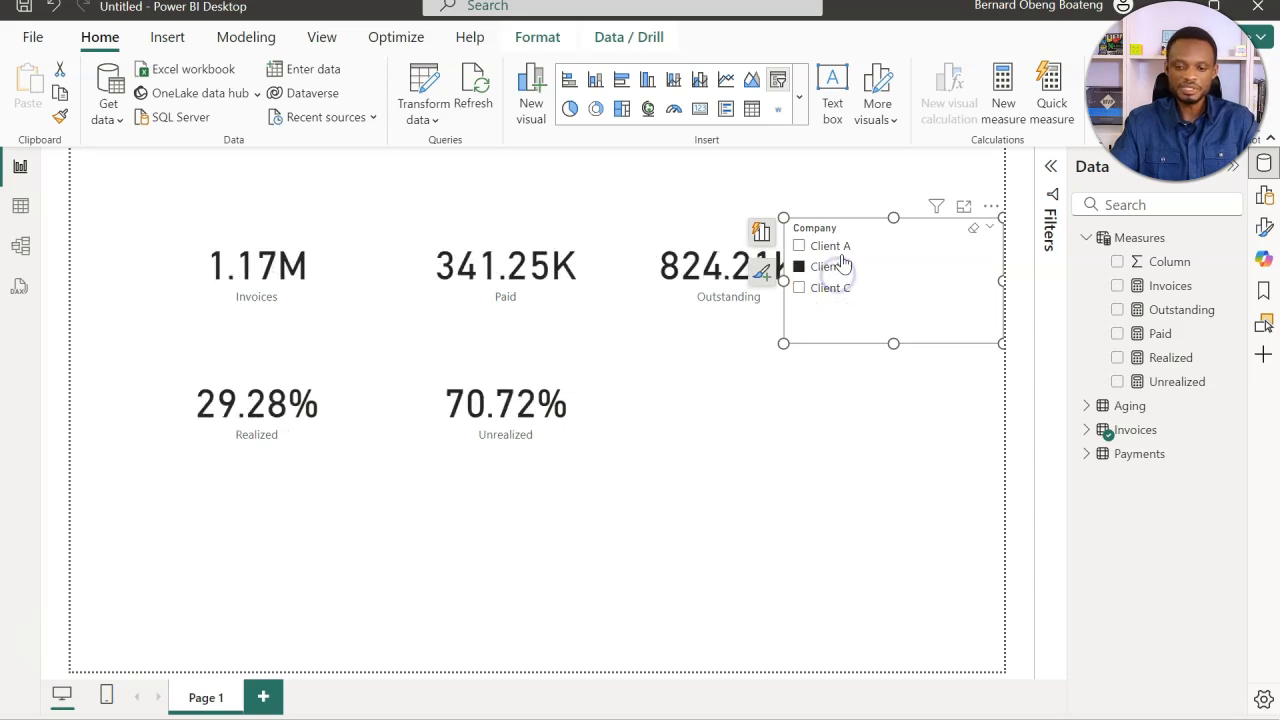
click(842, 250)
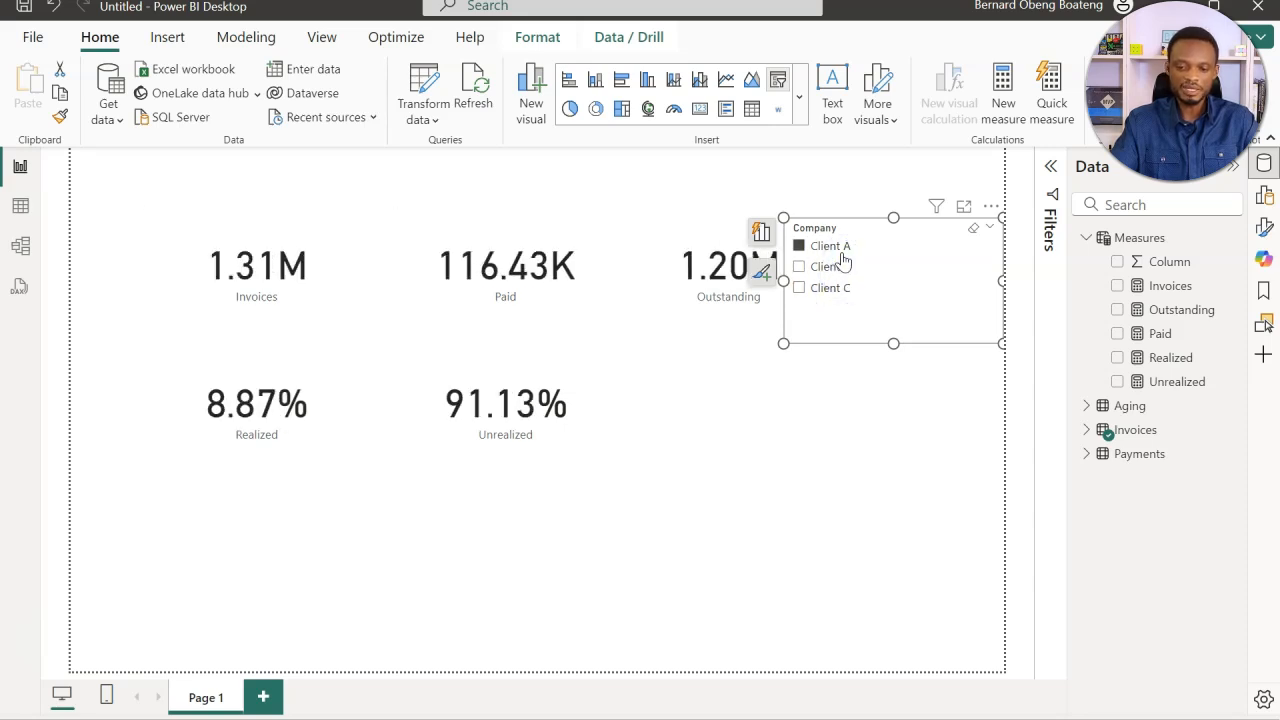
click(842, 250)
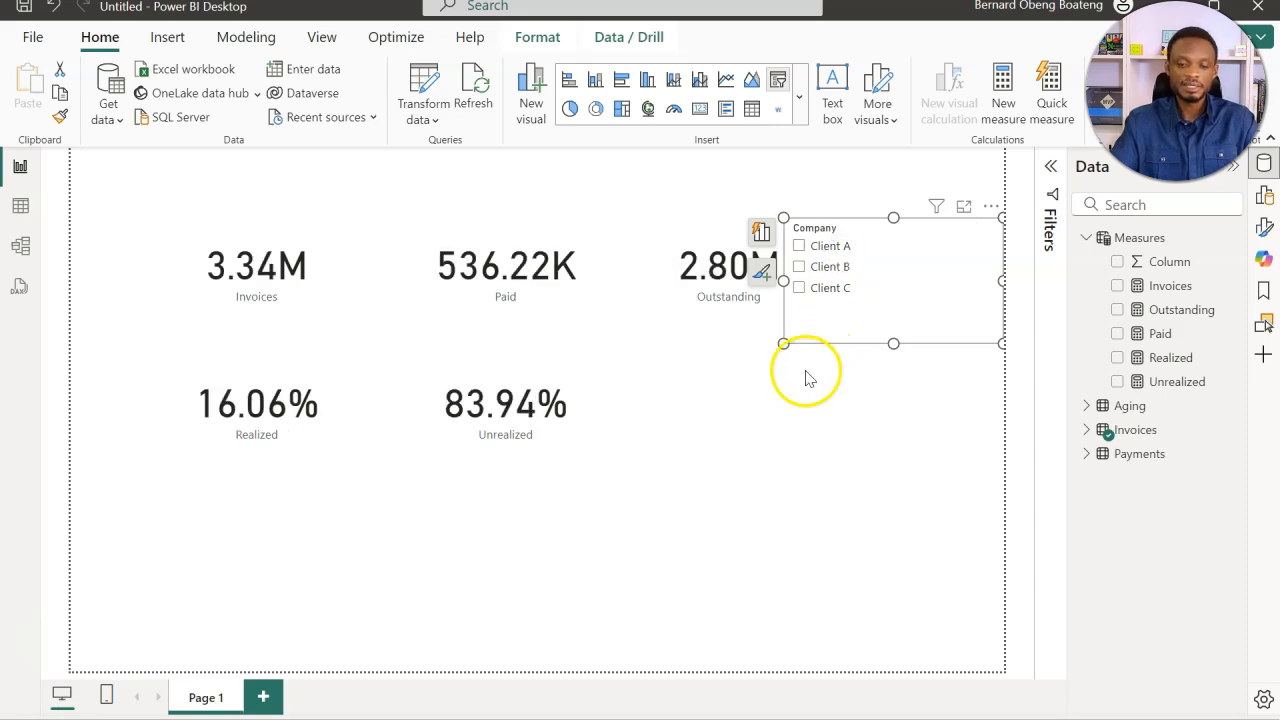
Narrow the Company slicer from its inner edge so it no longer touches the Outstanding card.
click(810, 457)
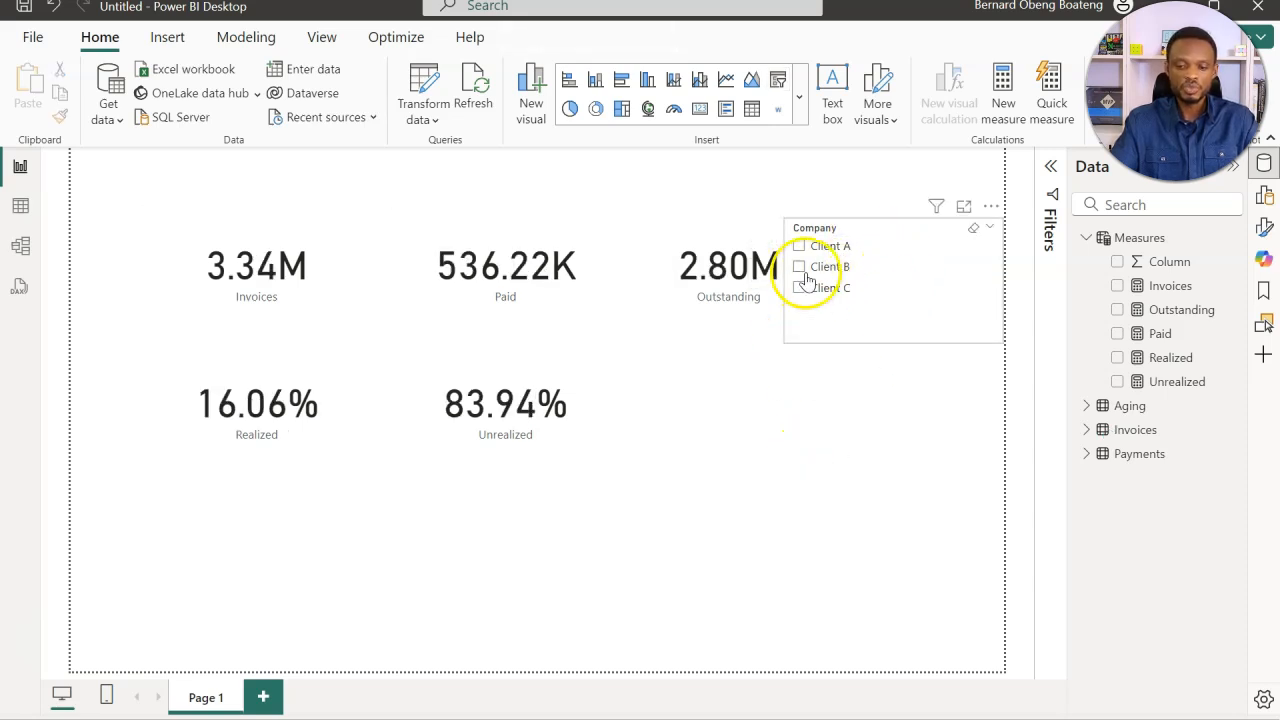
click(851, 232)
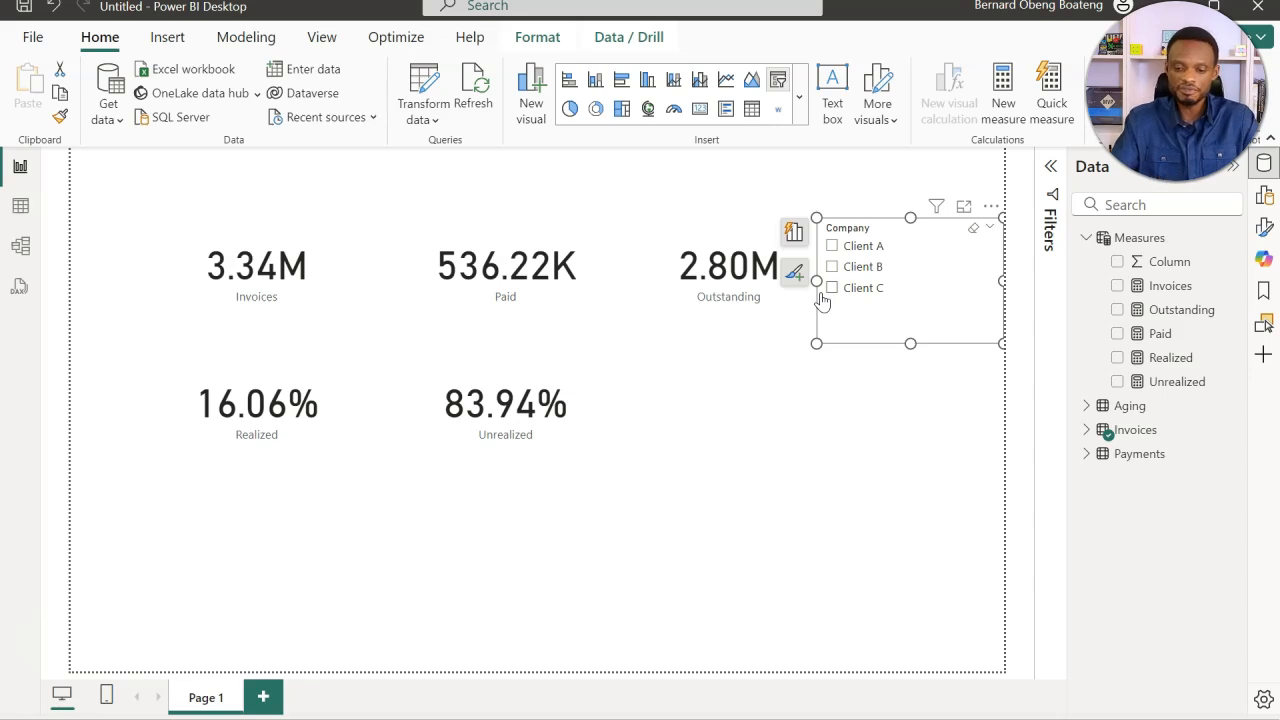
Switch to the finished report Debtors Aging Report in Power BI with Progress Bar_finish and examine its total cards, progress bar and aging table.
click(117, 662)
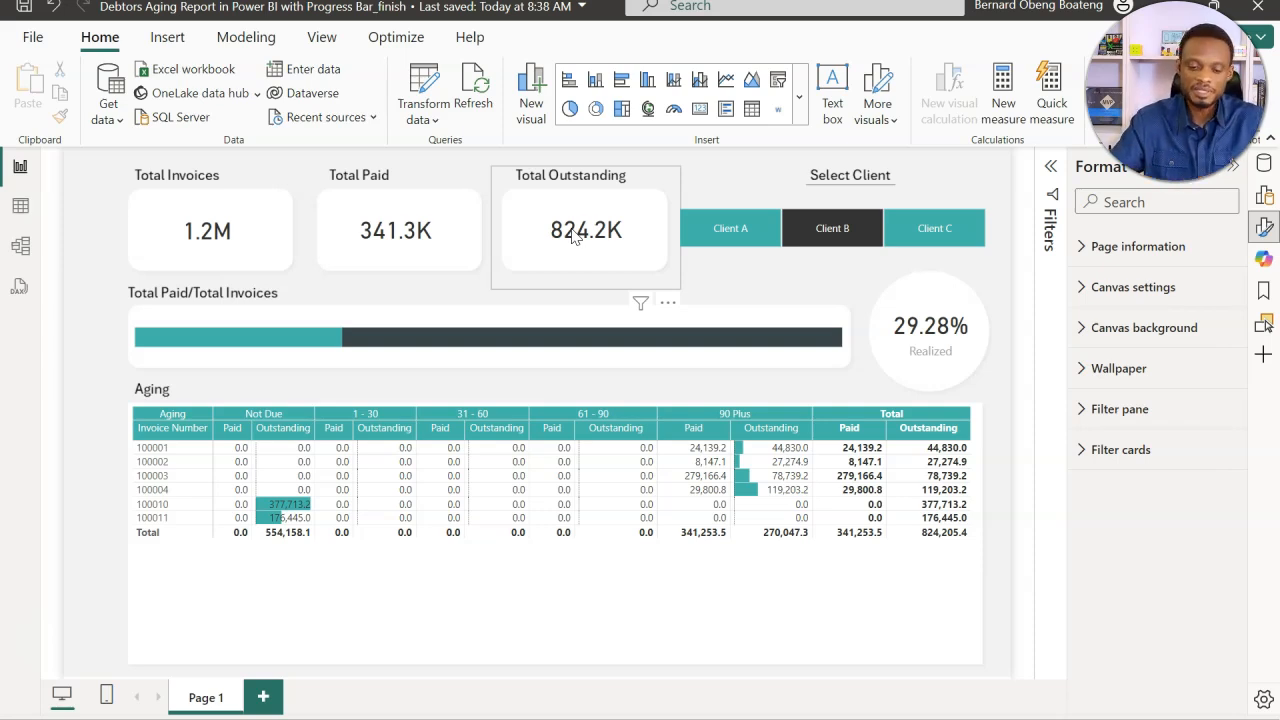
click(354, 229)
click(591, 234)
click(405, 282)
click(407, 293)
mouse_move(388, 340)
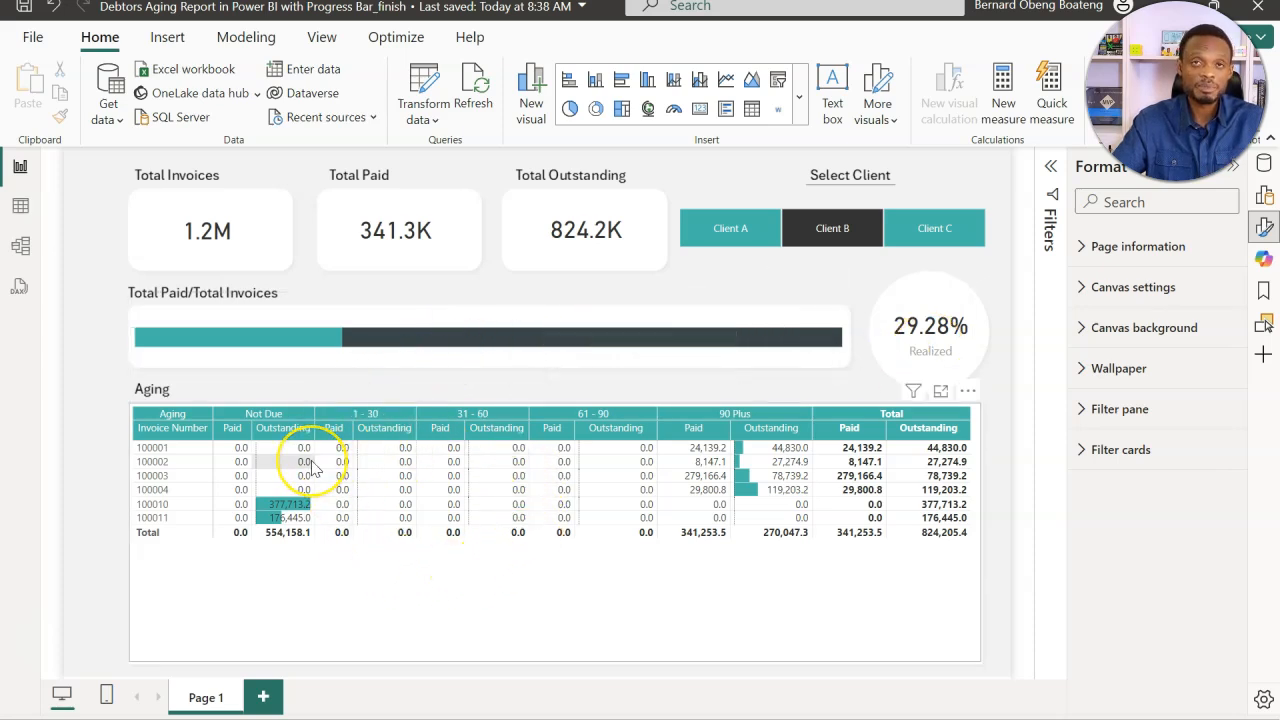
Filter the finished report by Client A and Client B to see how its progress bar and aging table respond.
click(755, 232)
click(830, 230)
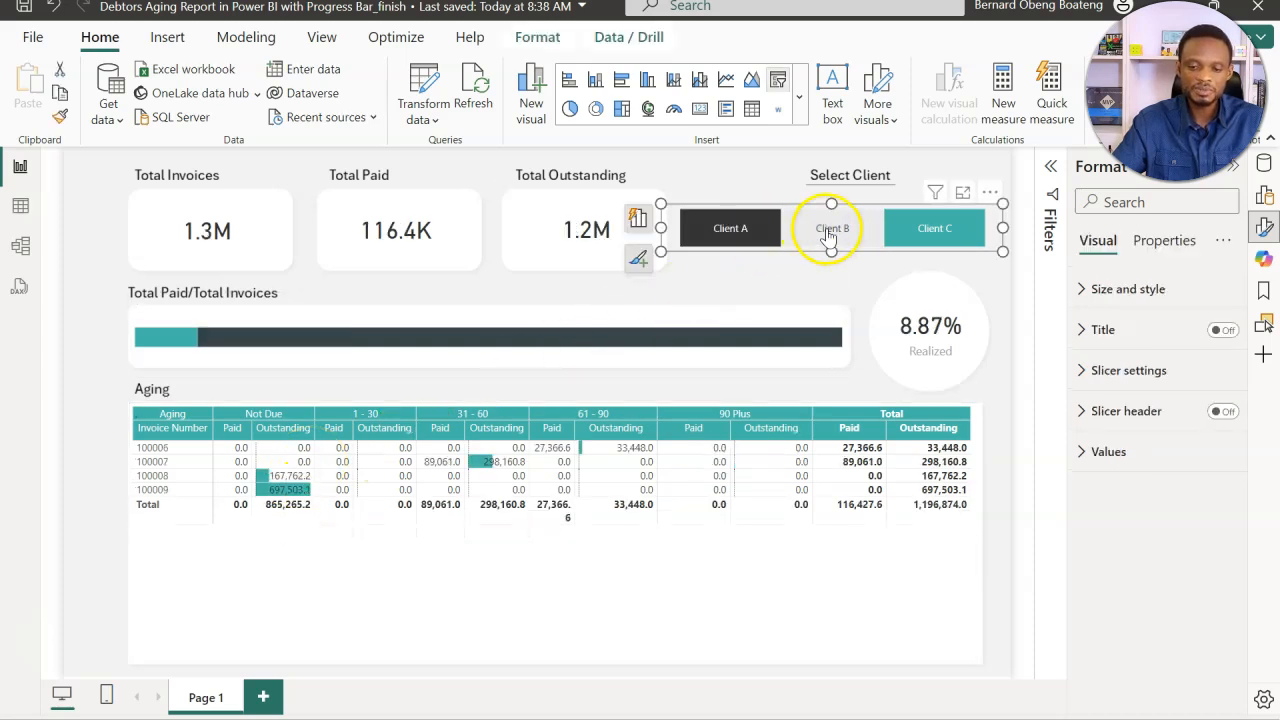
Filter the finished debtors report by Client C, Client A, Client B and again Client A to compare their aging tables.
click(912, 235)
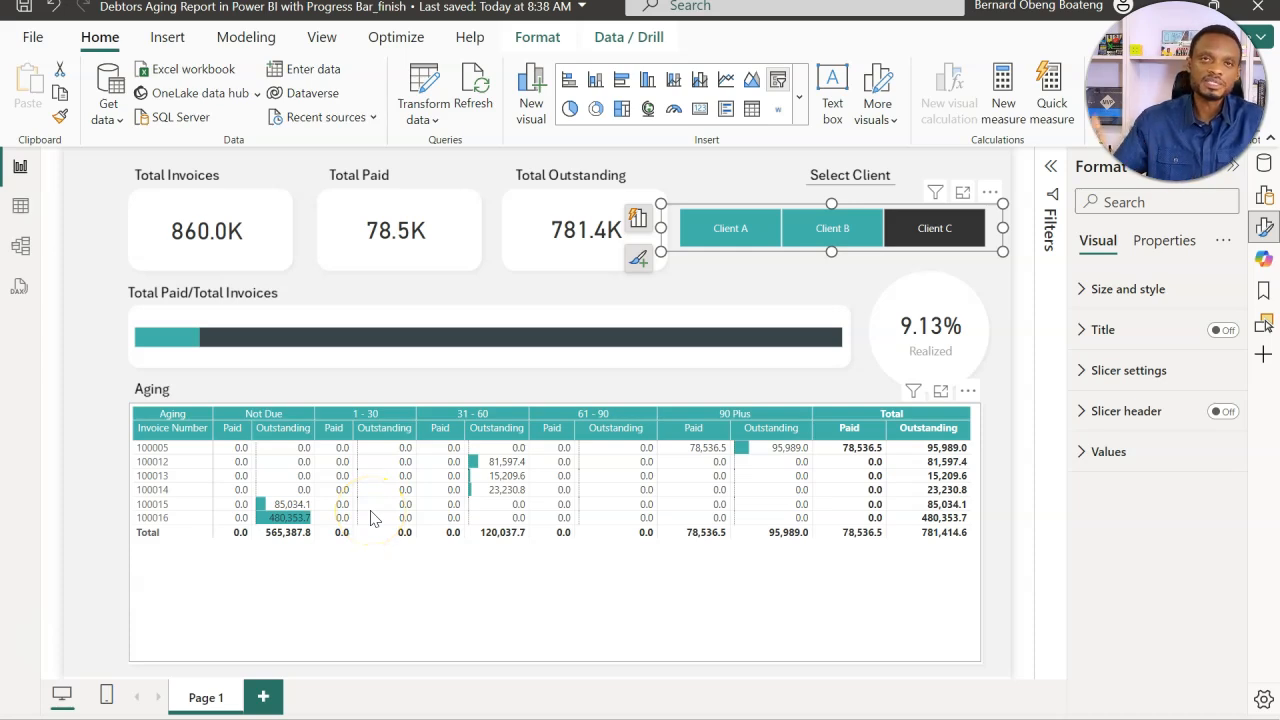
click(762, 229)
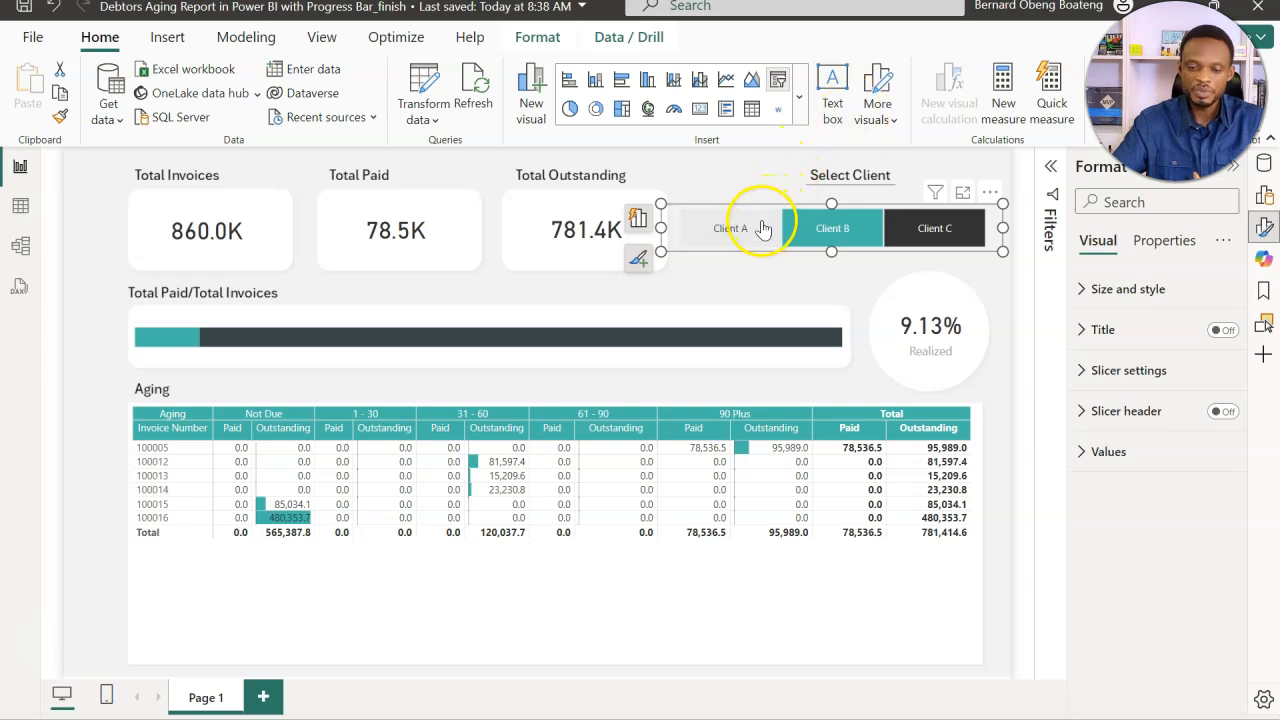
click(829, 229)
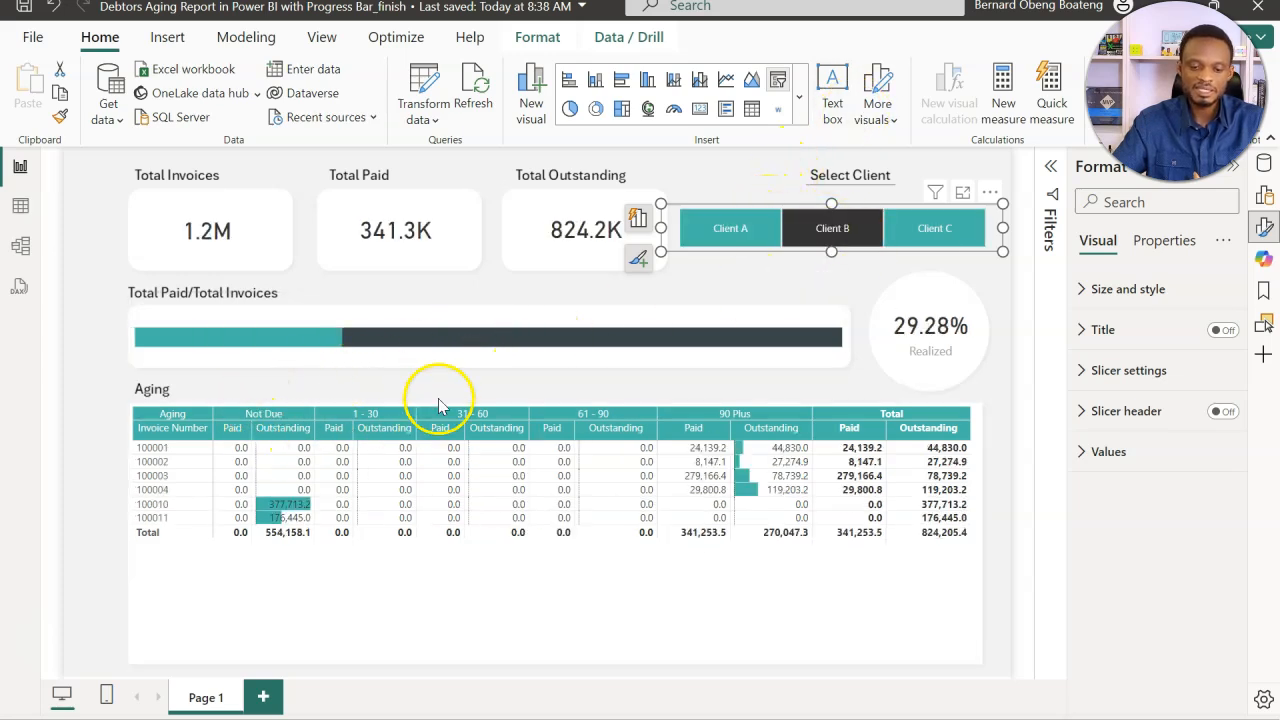
click(730, 228)
click(730, 229)
click(730, 228)
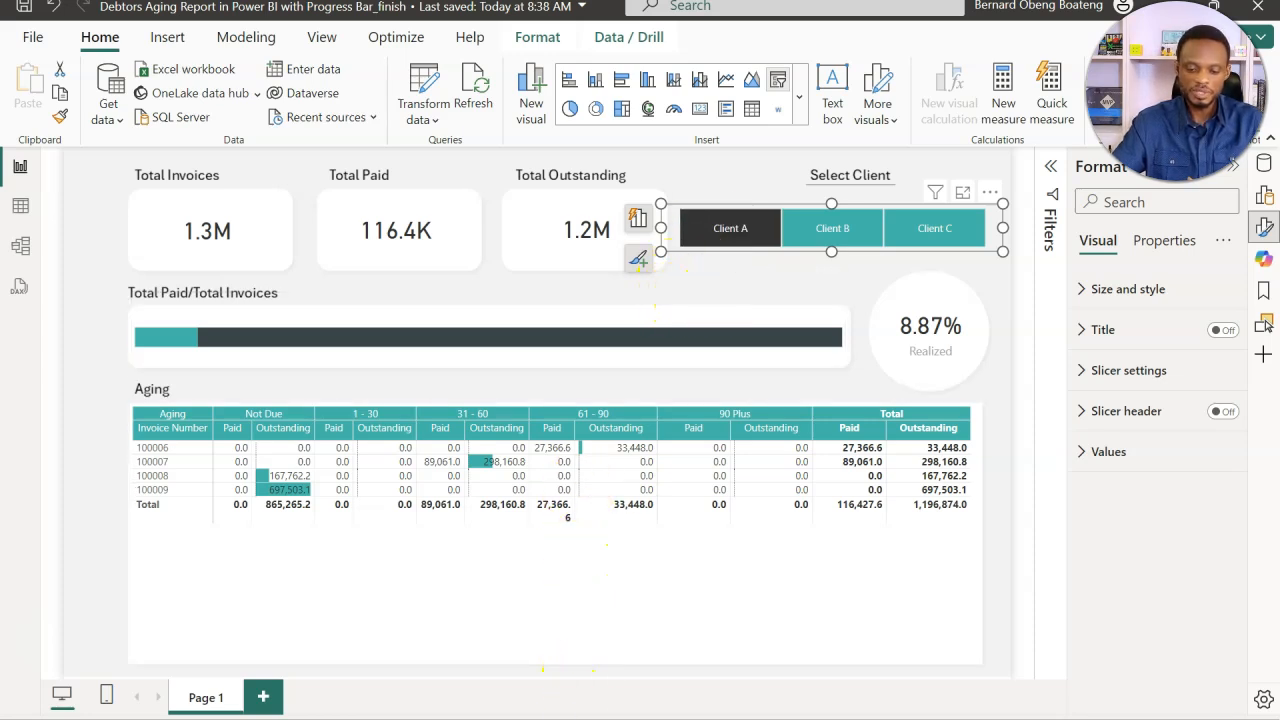
Switch to the work-in-progress report, Debtors Aging Report in Power BI with Progress Bar_WIP, with no visual selected.
mouse_move(571, 716)
click(667, 662)
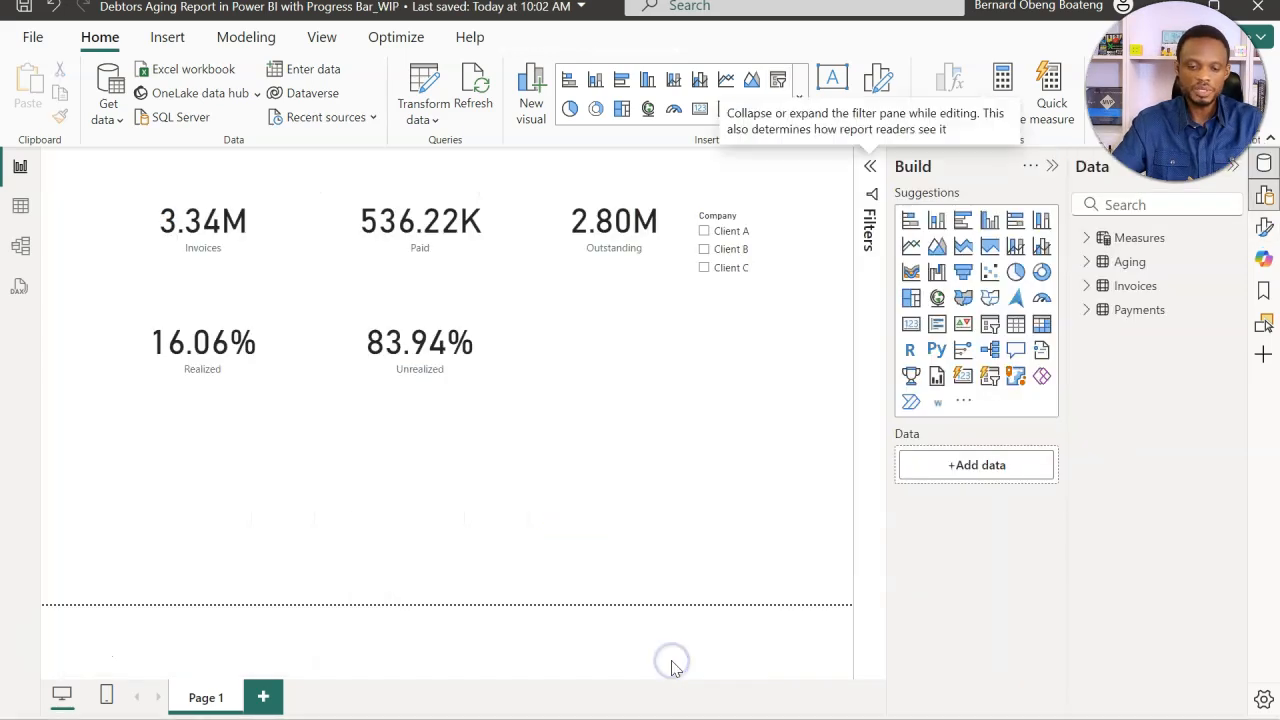
click(185, 423)
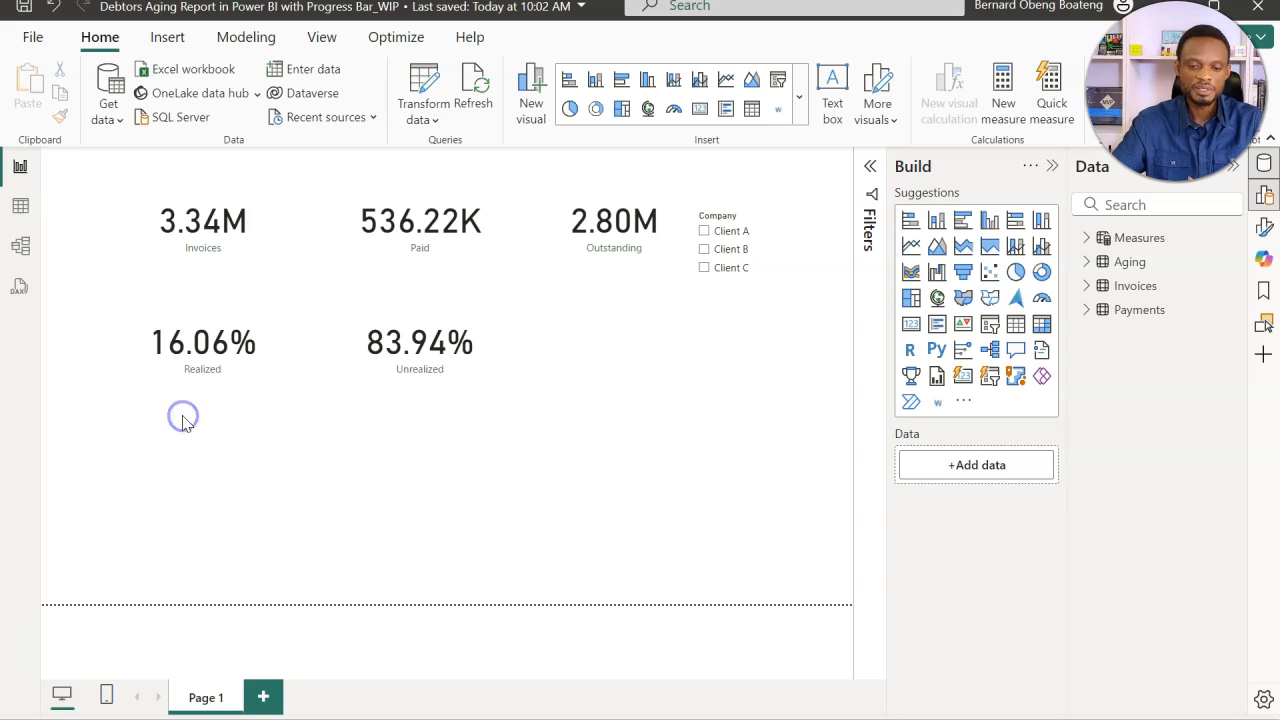
Insert a matrix visual below the Realized card, widen it to beneath the Outstanding card and extend it slightly upward.
click(800, 97)
scroll(738, 370, down, 1)
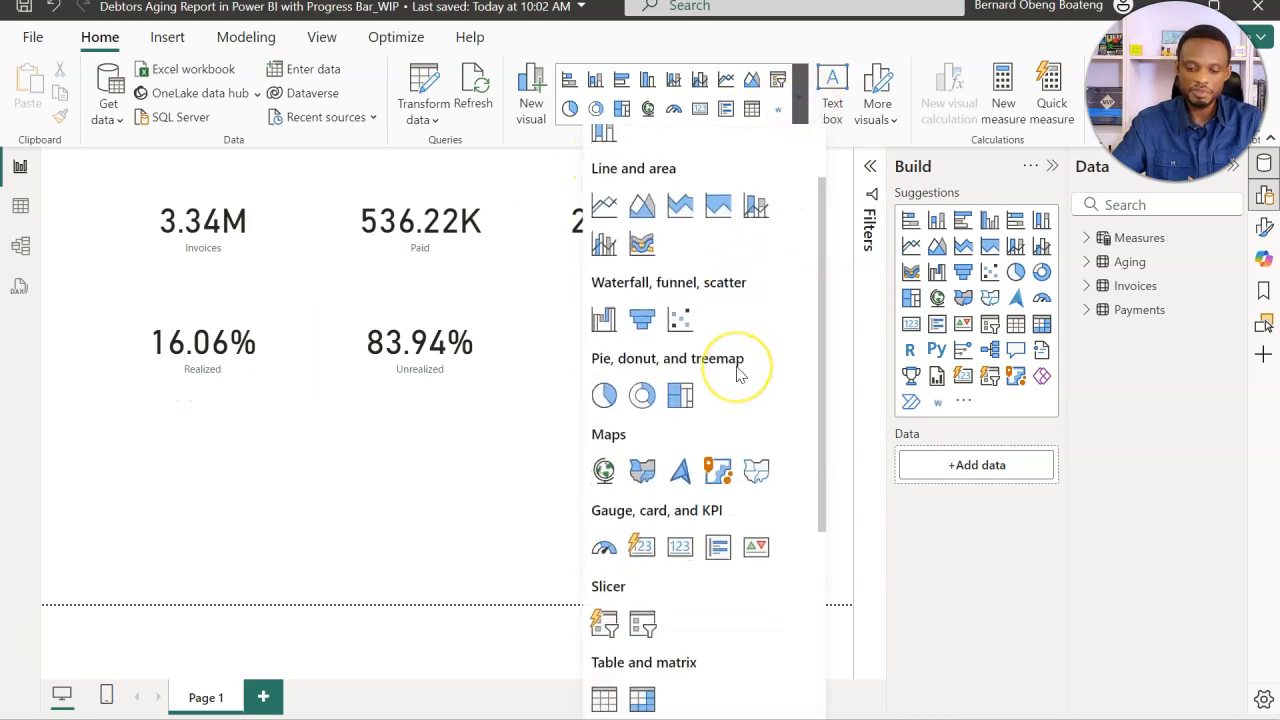
scroll(738, 370, down, 2)
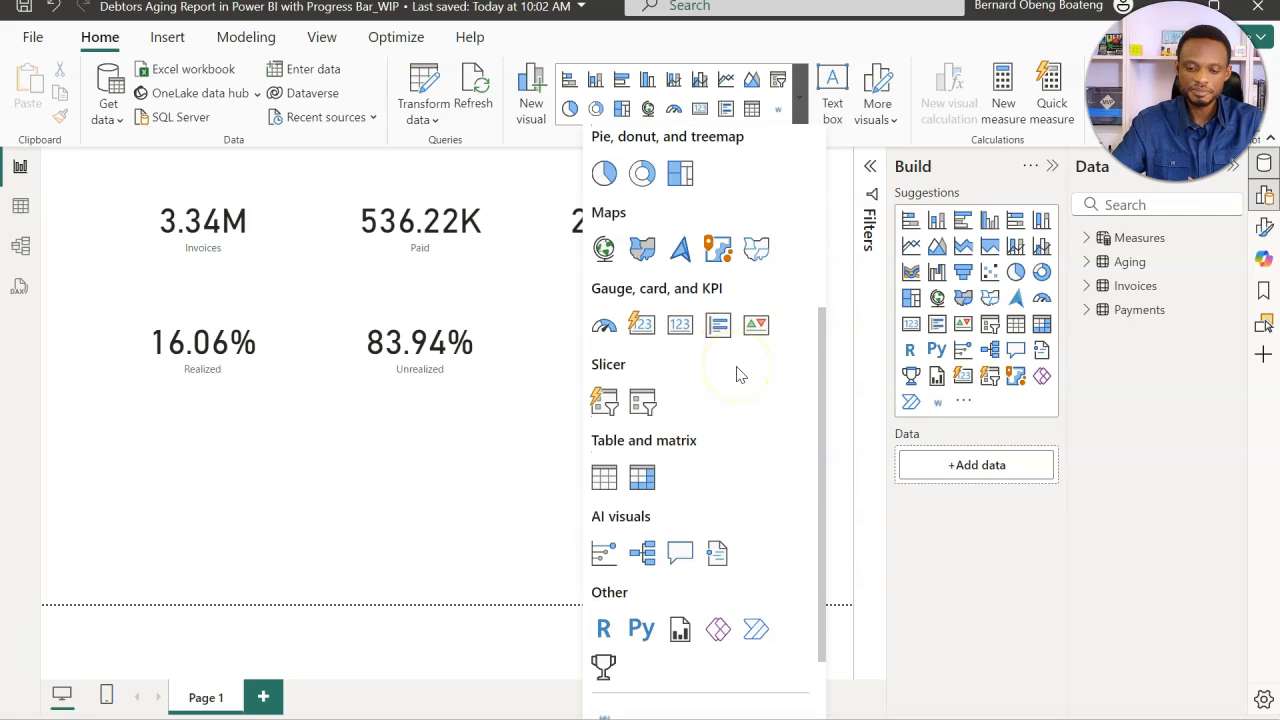
click(648, 485)
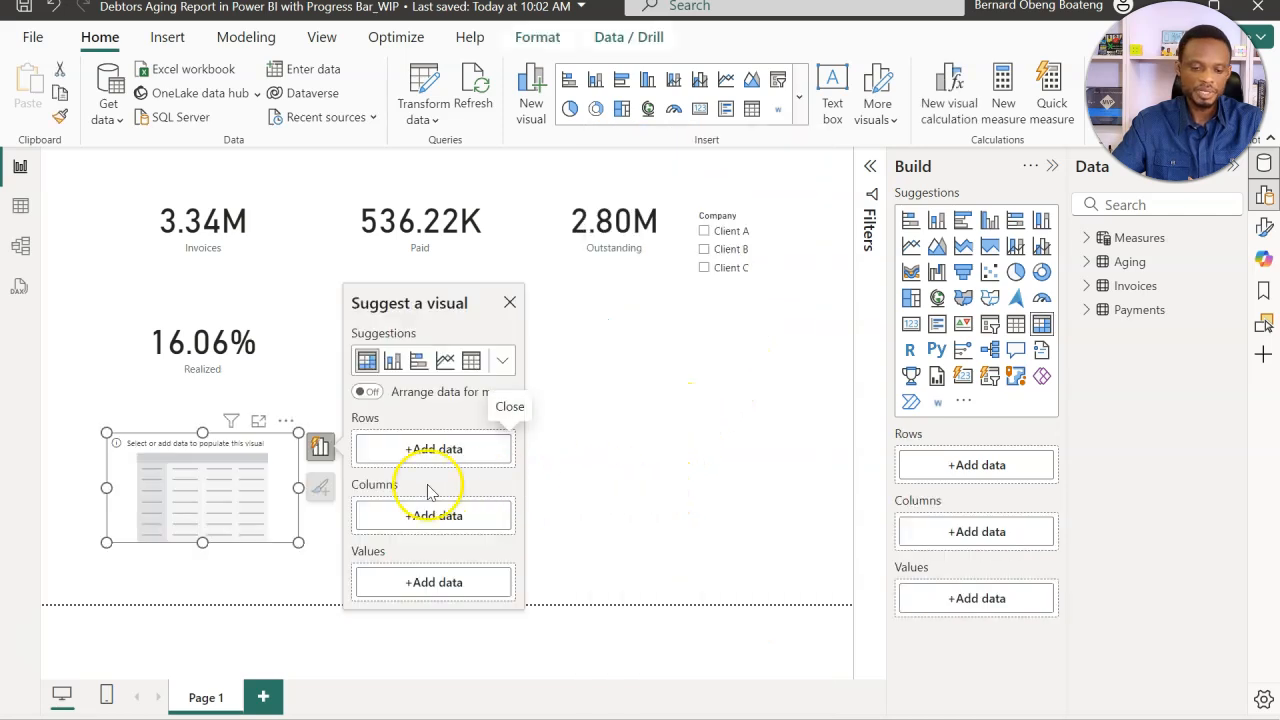
drag(299, 488, 690, 515)
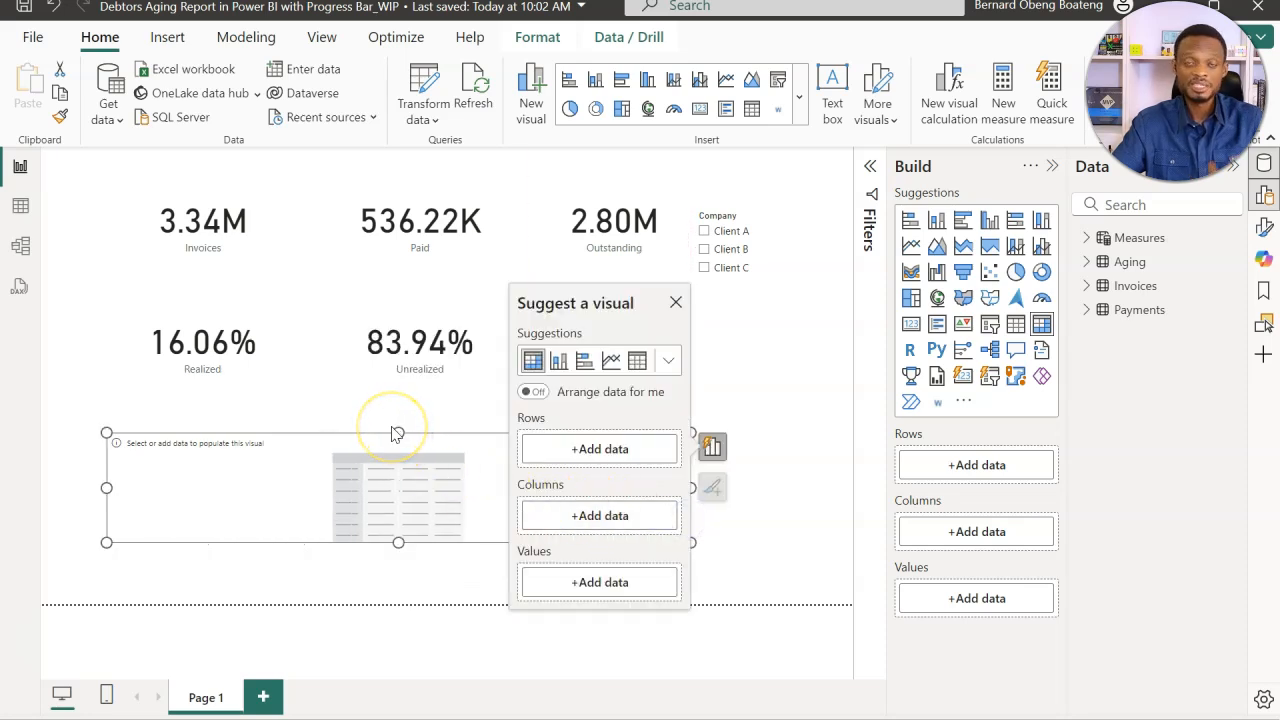
drag(399, 431, 406, 401)
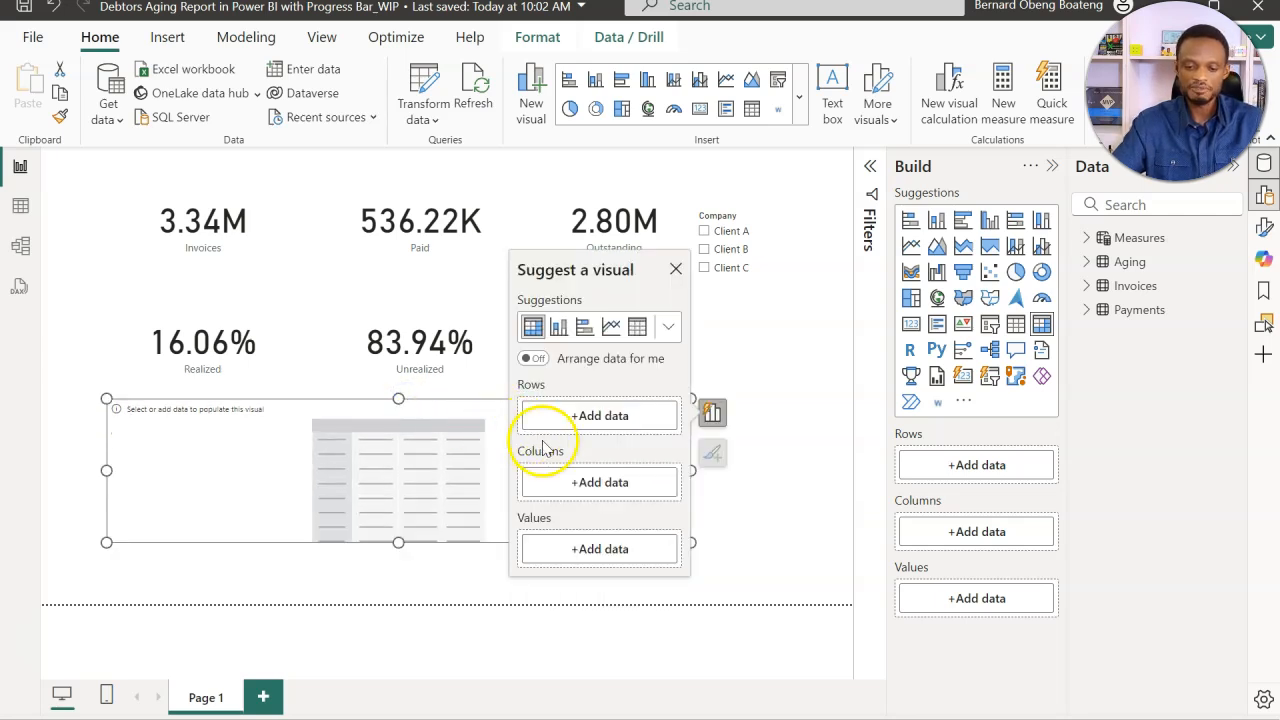
Add Invoice Number from the Invoices table to the matrix rows.
click(603, 417)
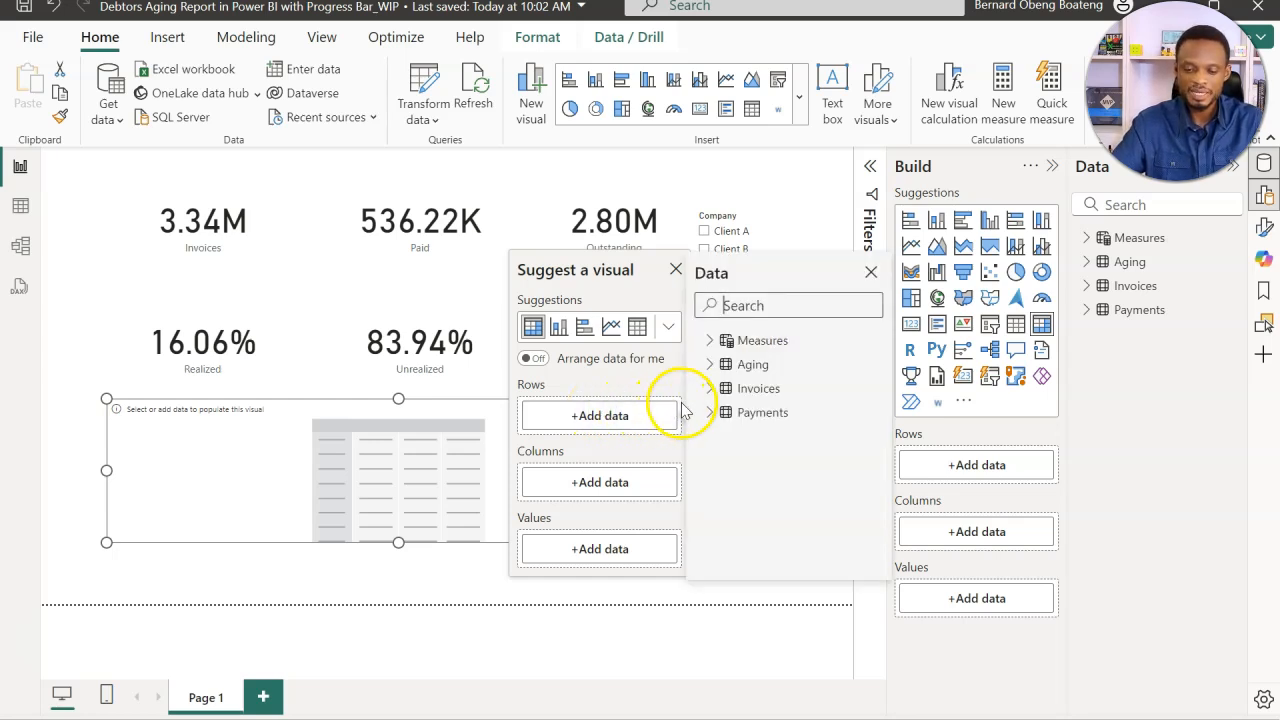
click(710, 389)
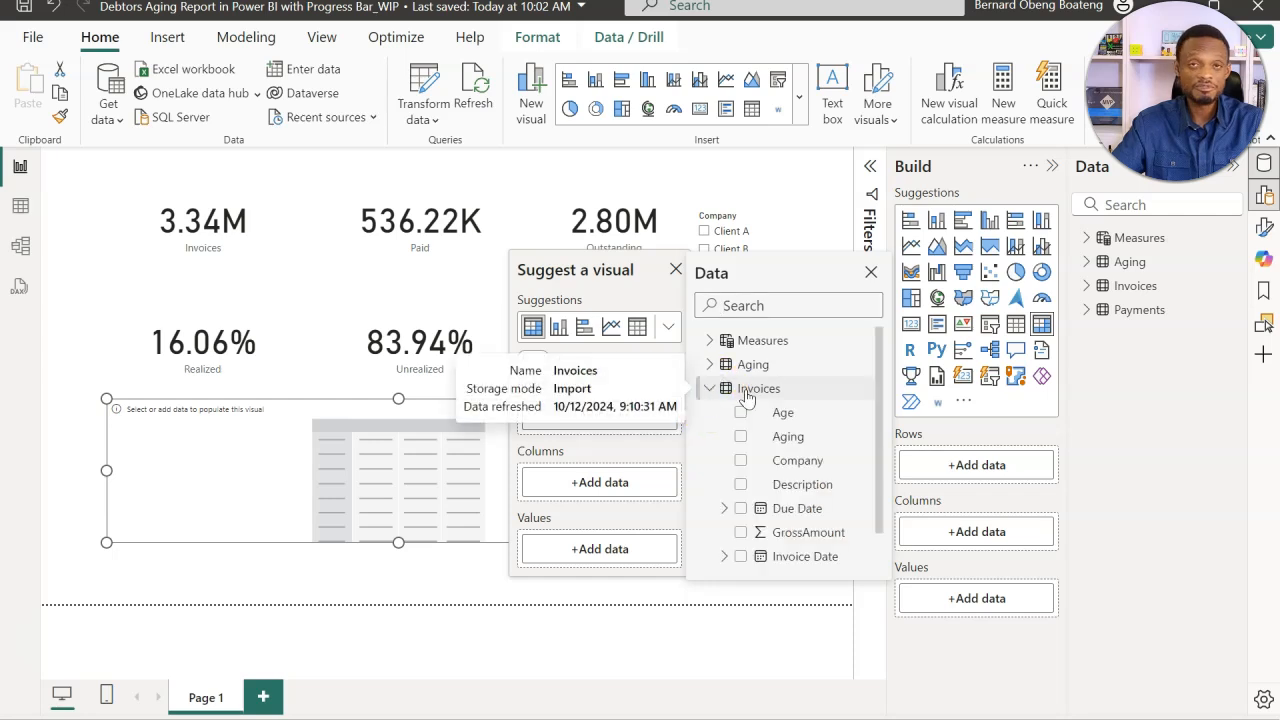
scroll(766, 495, down, 1)
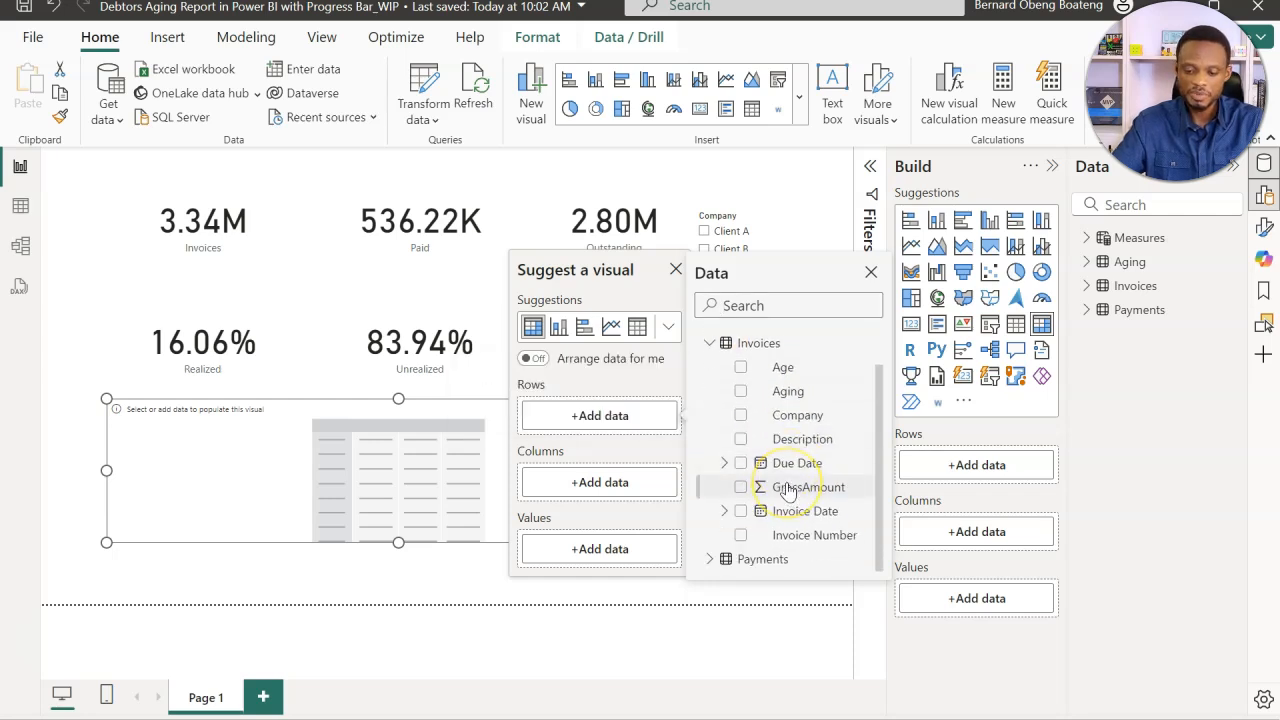
click(740, 535)
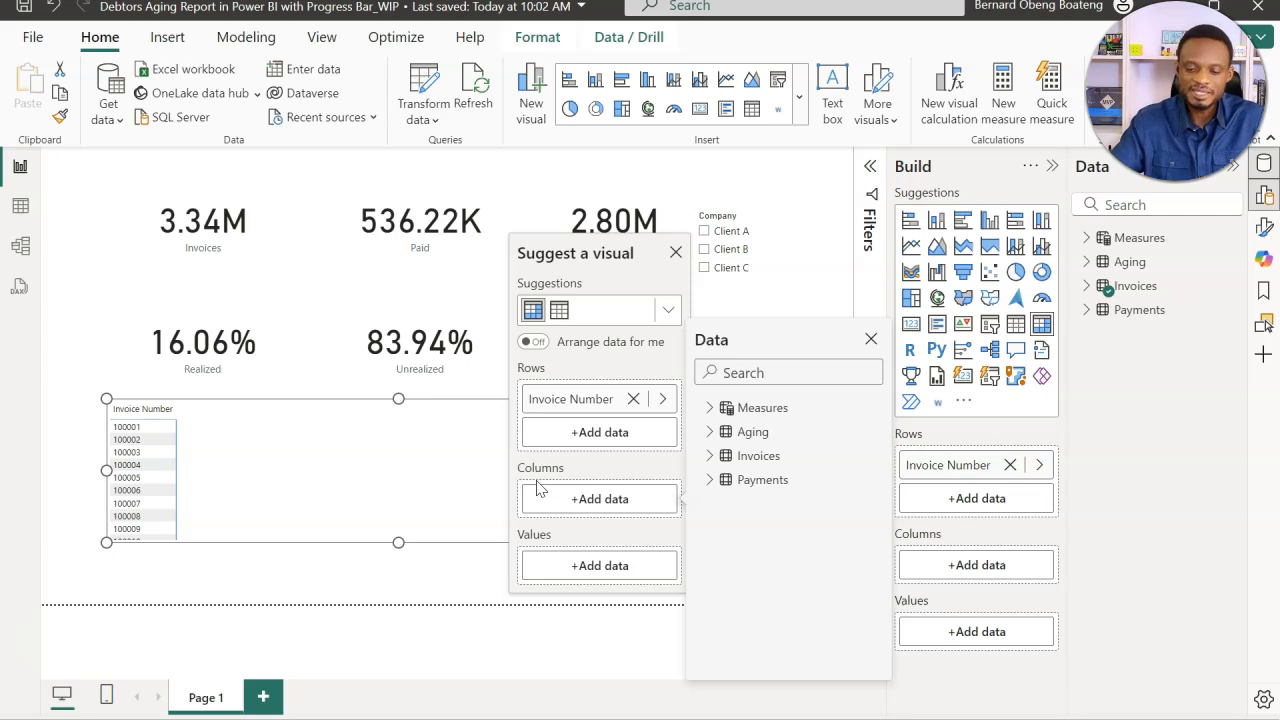
Add the Aging field from the Aging table to the matrix columns and deselect the visual.
click(708, 434)
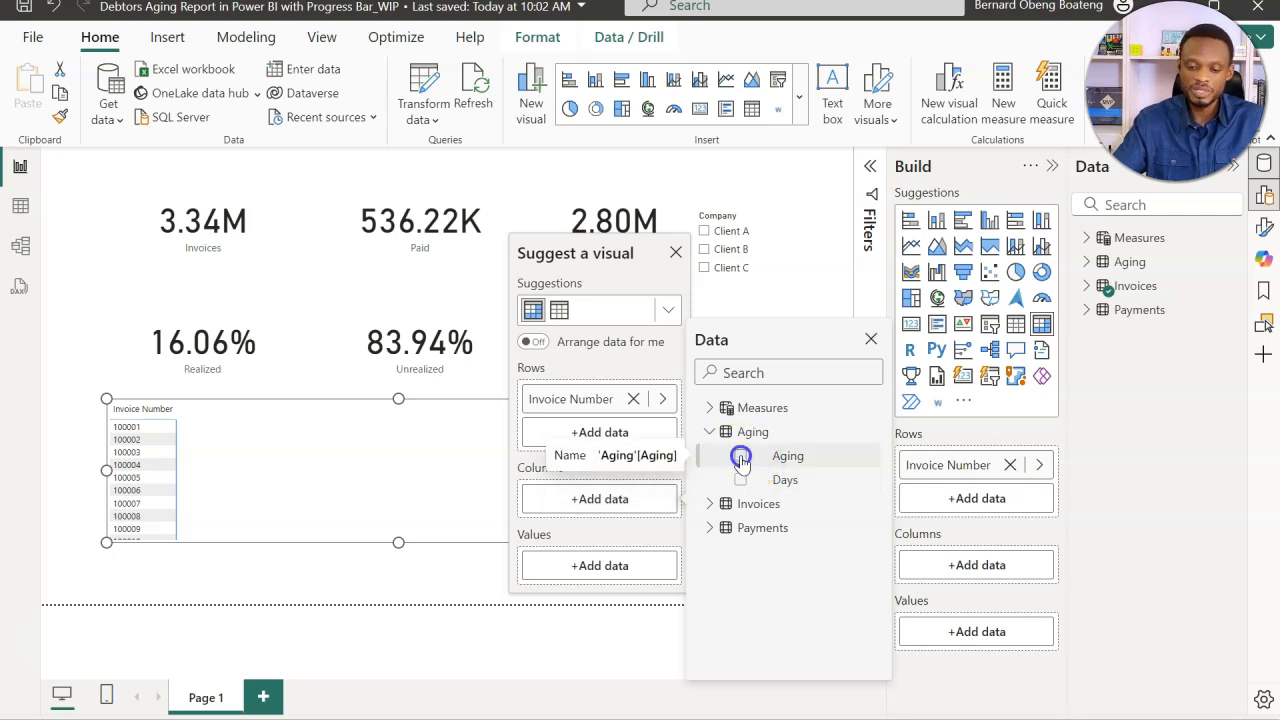
click(740, 456)
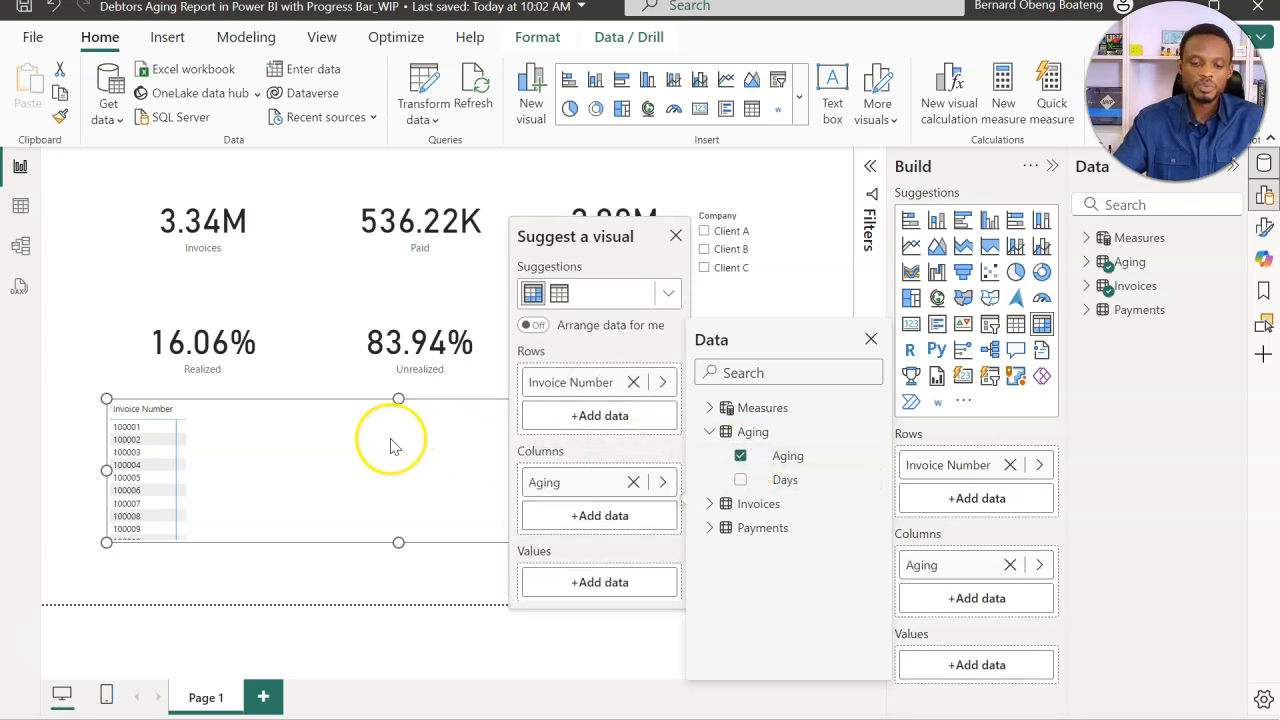
click(784, 458)
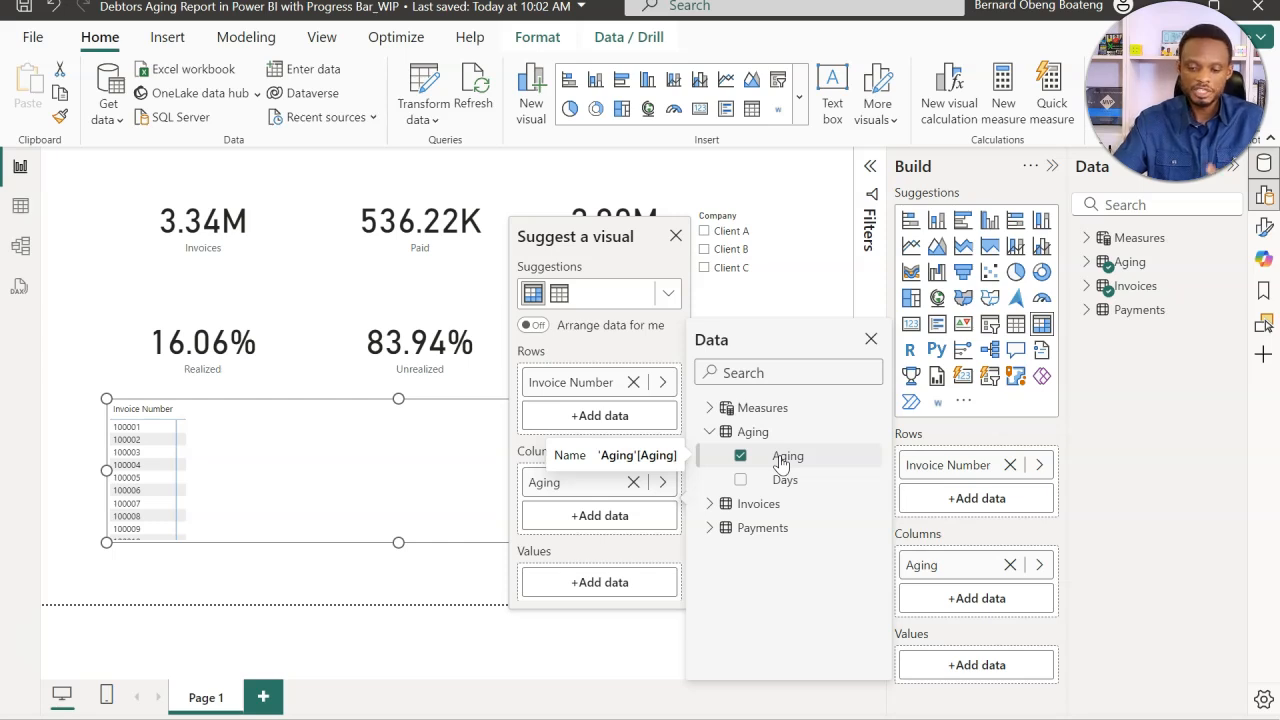
click(464, 408)
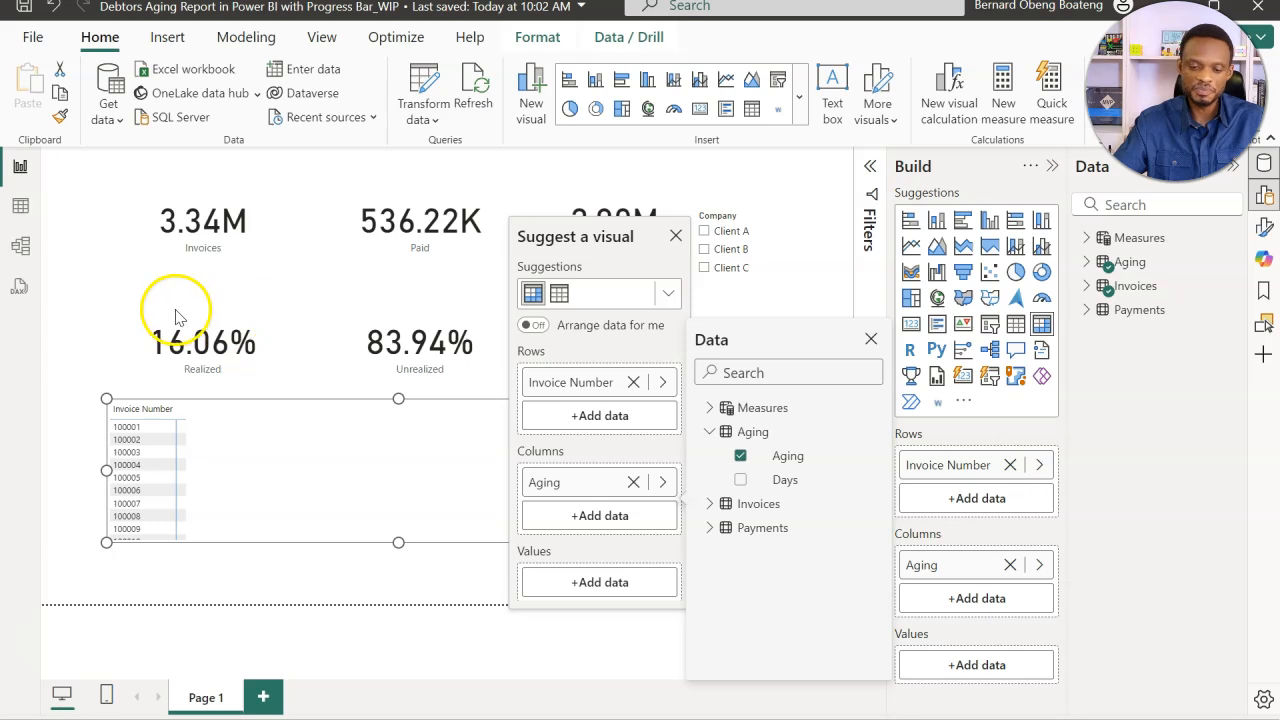
click(80, 315)
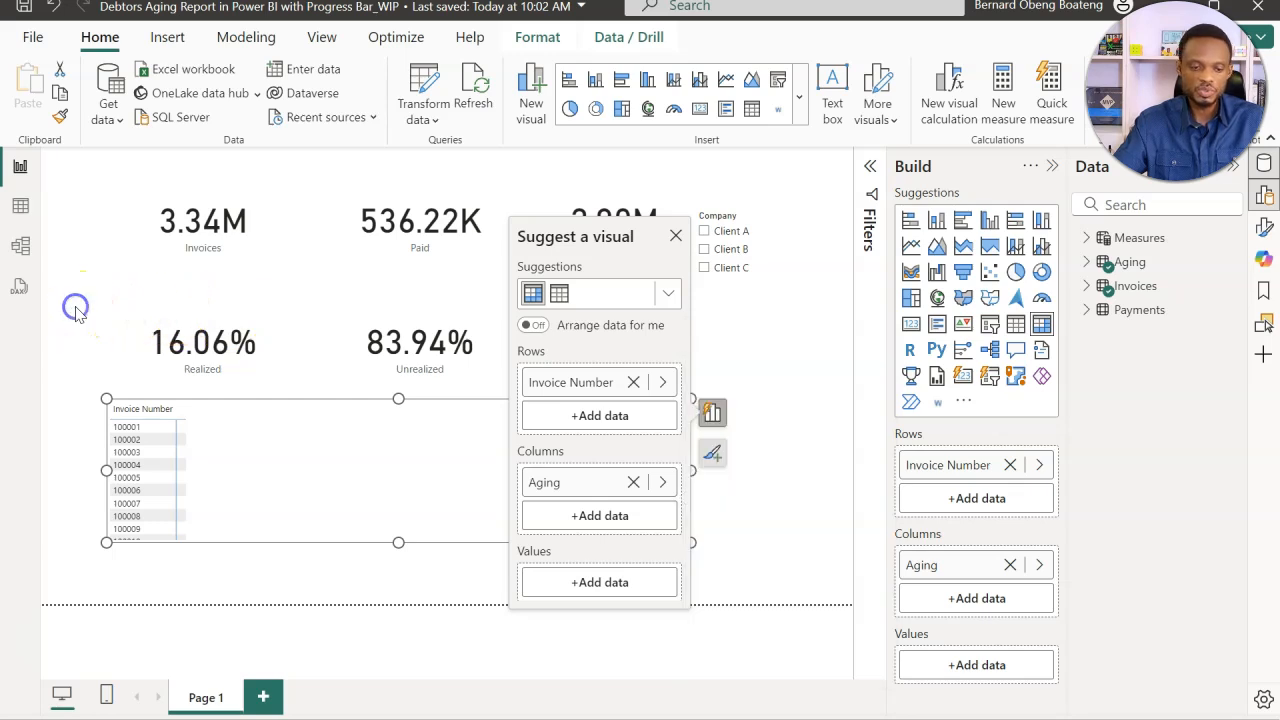
click(78, 315)
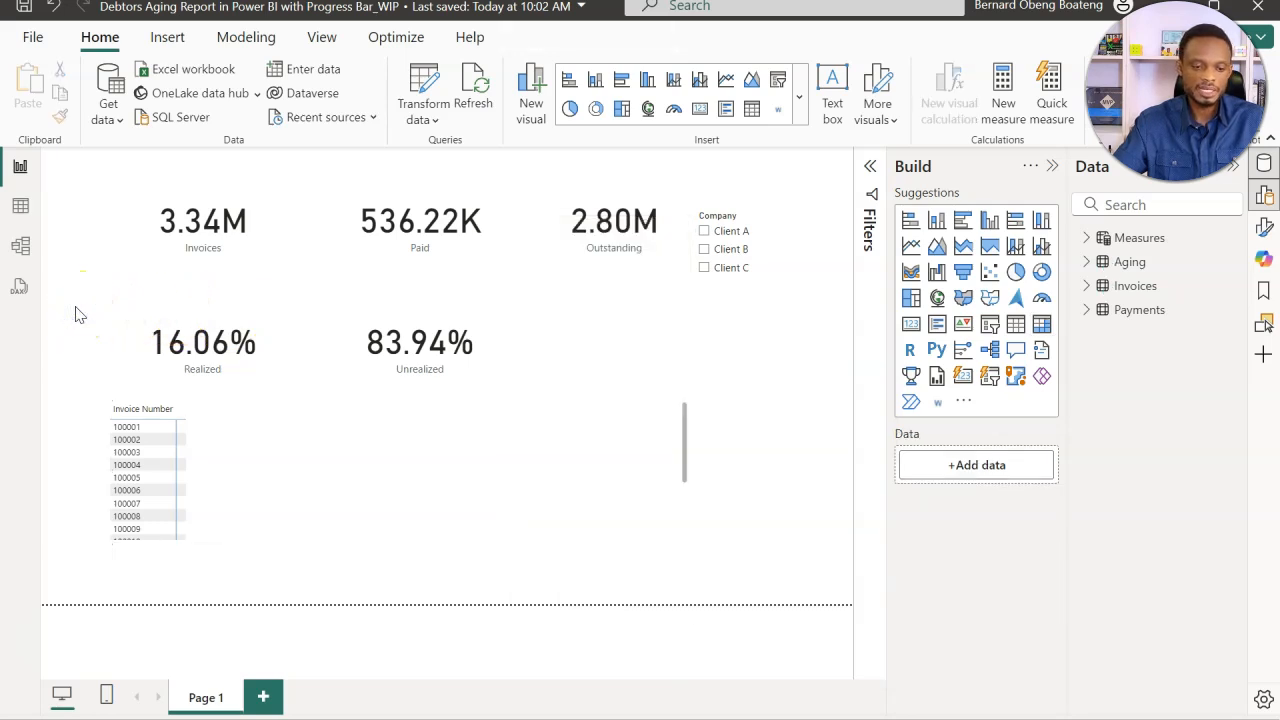
Show the data model with the Properties and Data panes collapsed to inspect the Invoices and Aging tables.
click(22, 250)
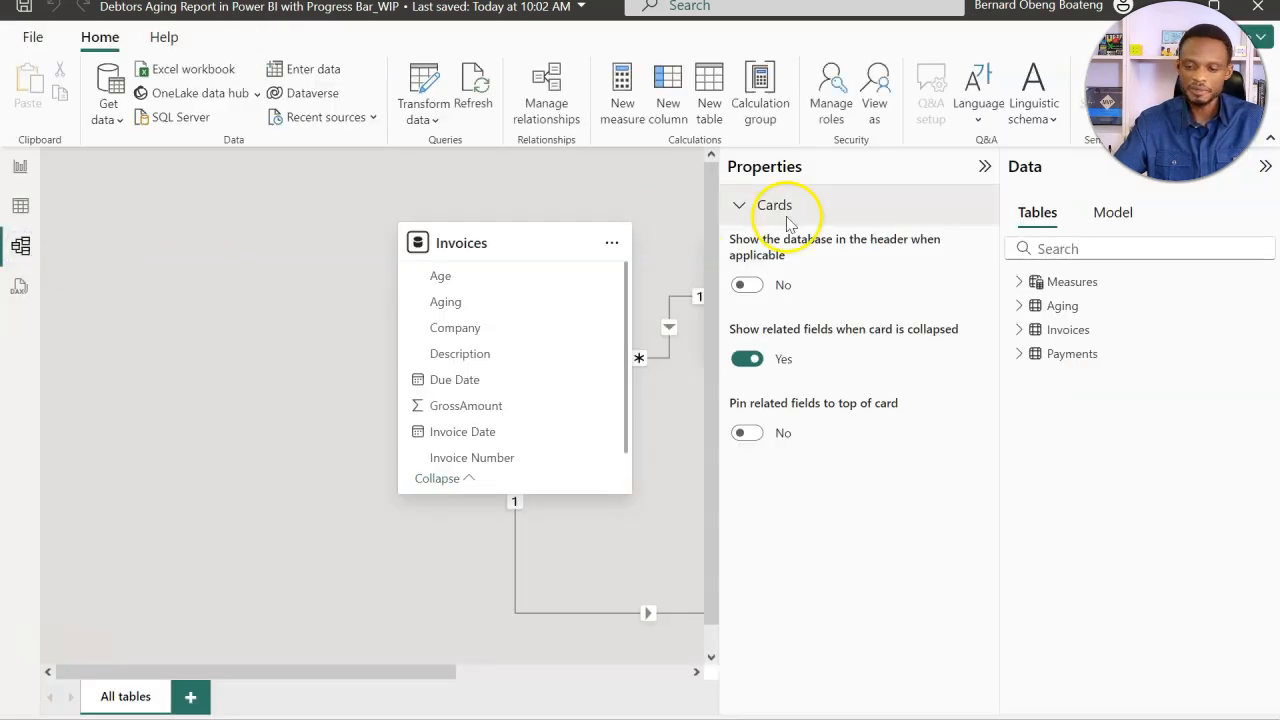
click(984, 166)
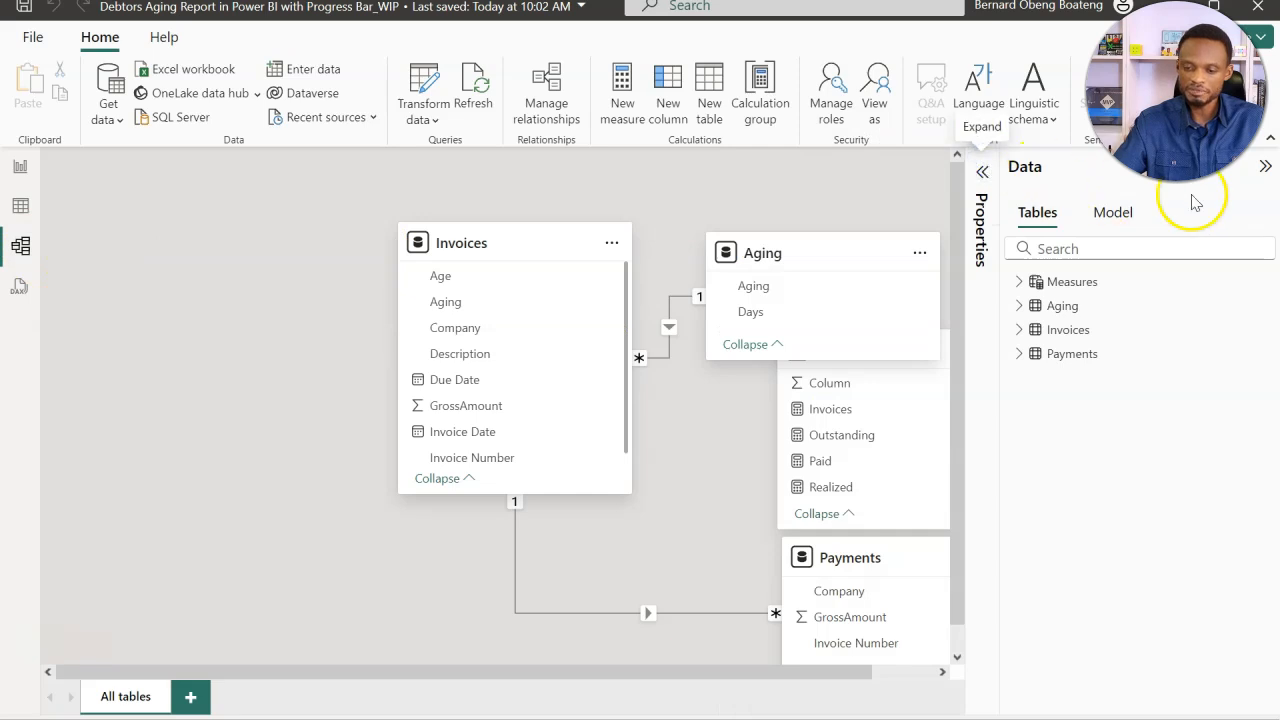
click(1268, 170)
click(760, 250)
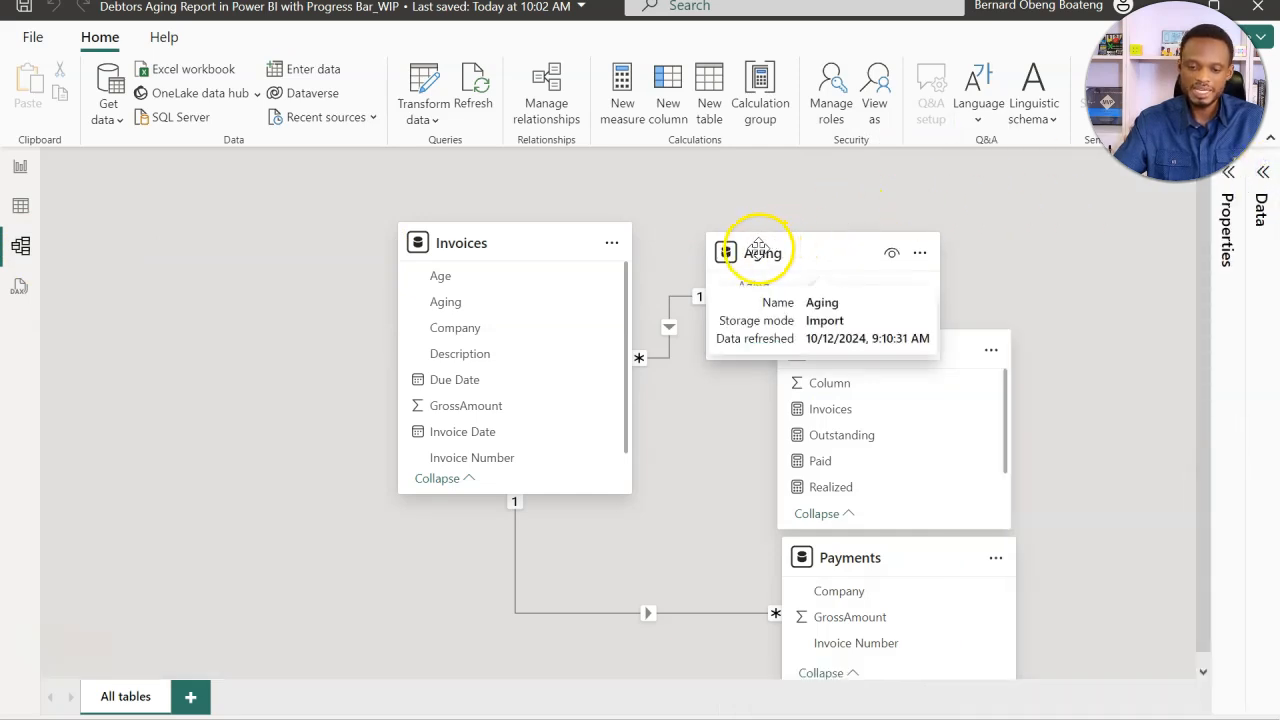
Edit the Invoices–Aging relationship to match the Aging column in both tables, make it active and save it.
right_click(666, 306)
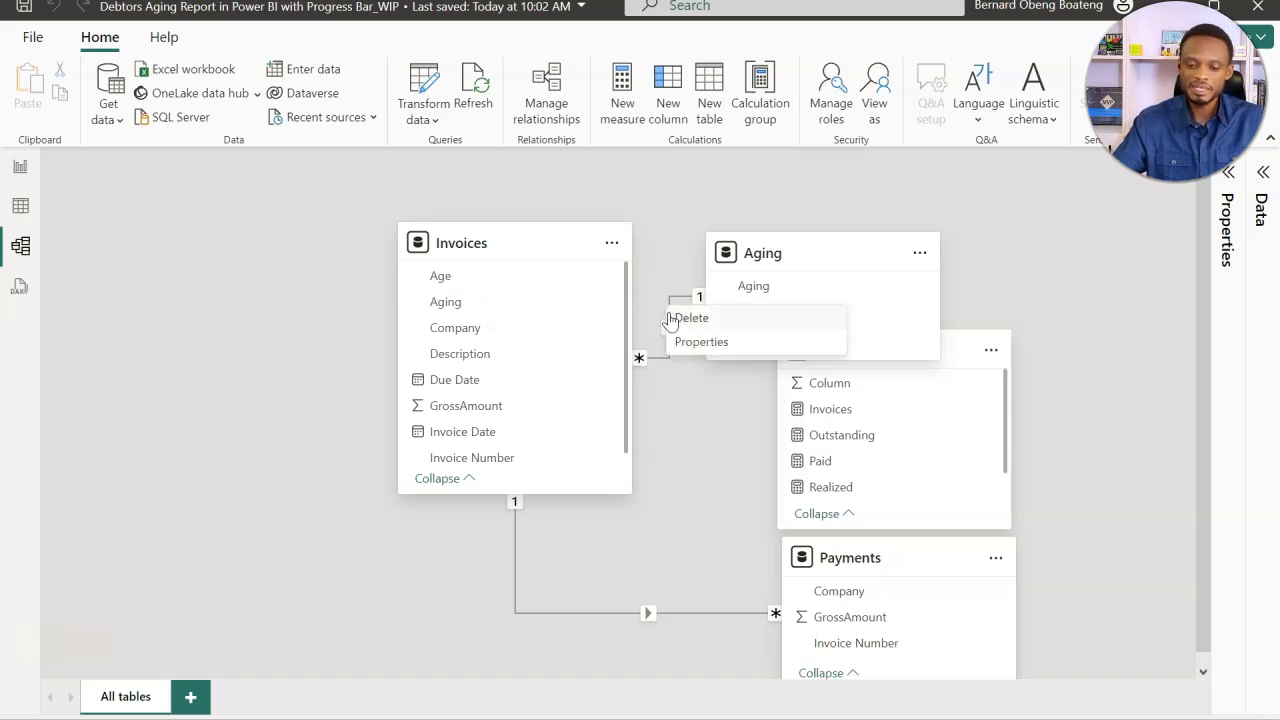
click(682, 348)
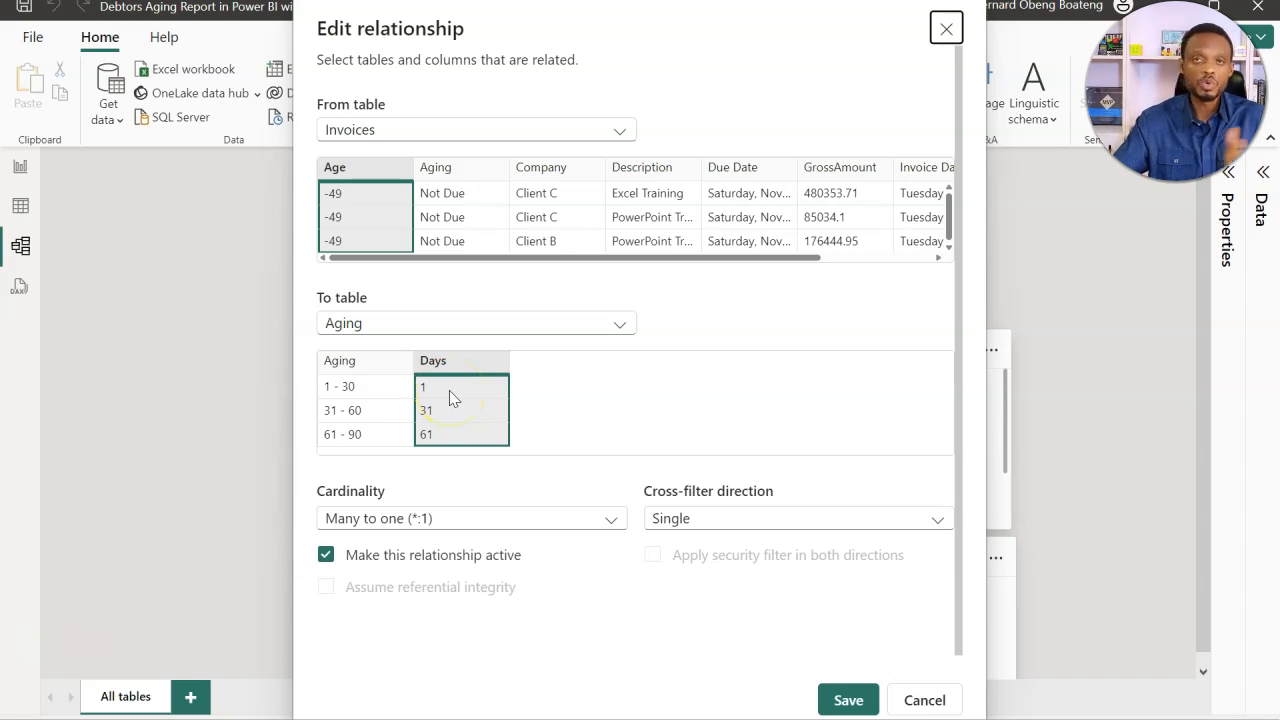
click(379, 372)
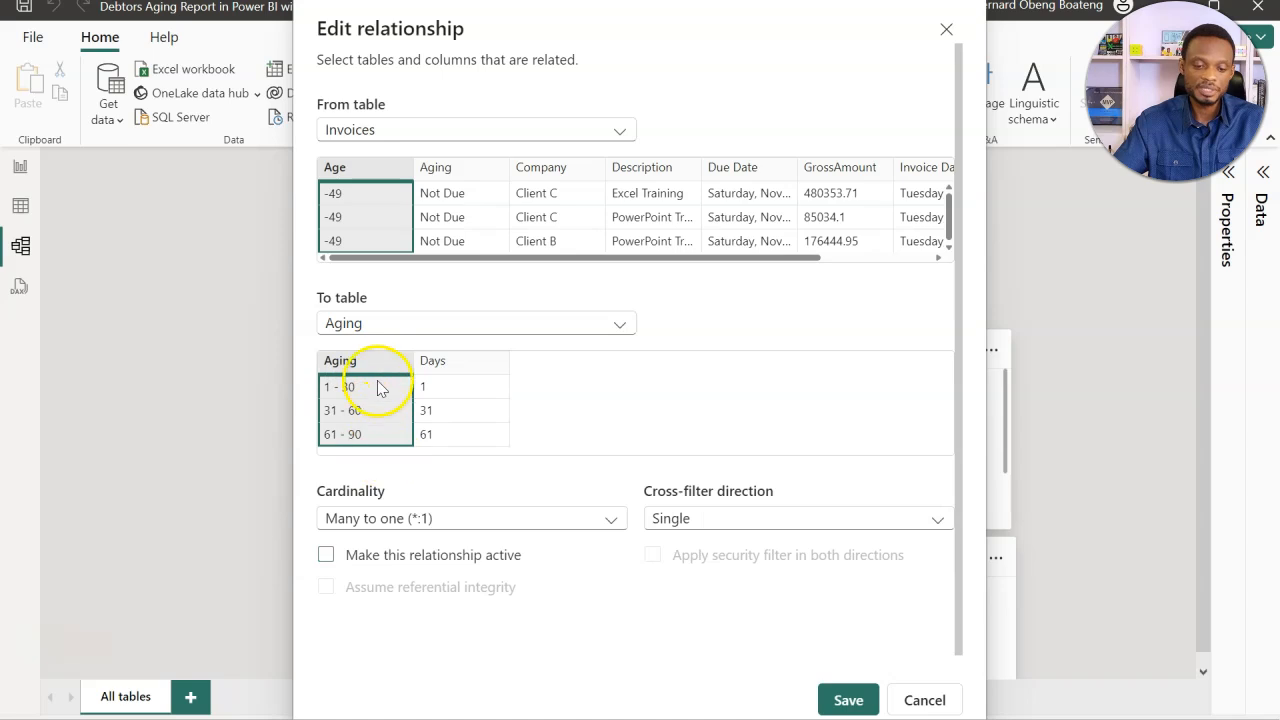
click(449, 179)
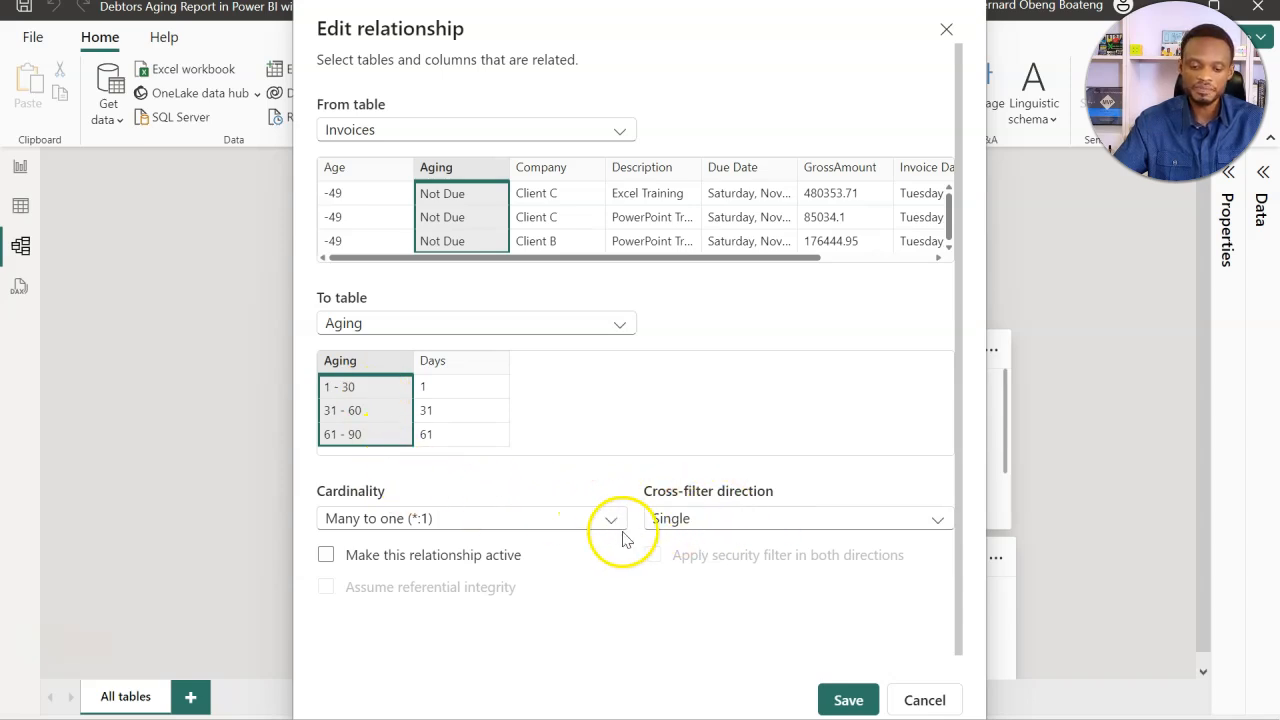
click(474, 557)
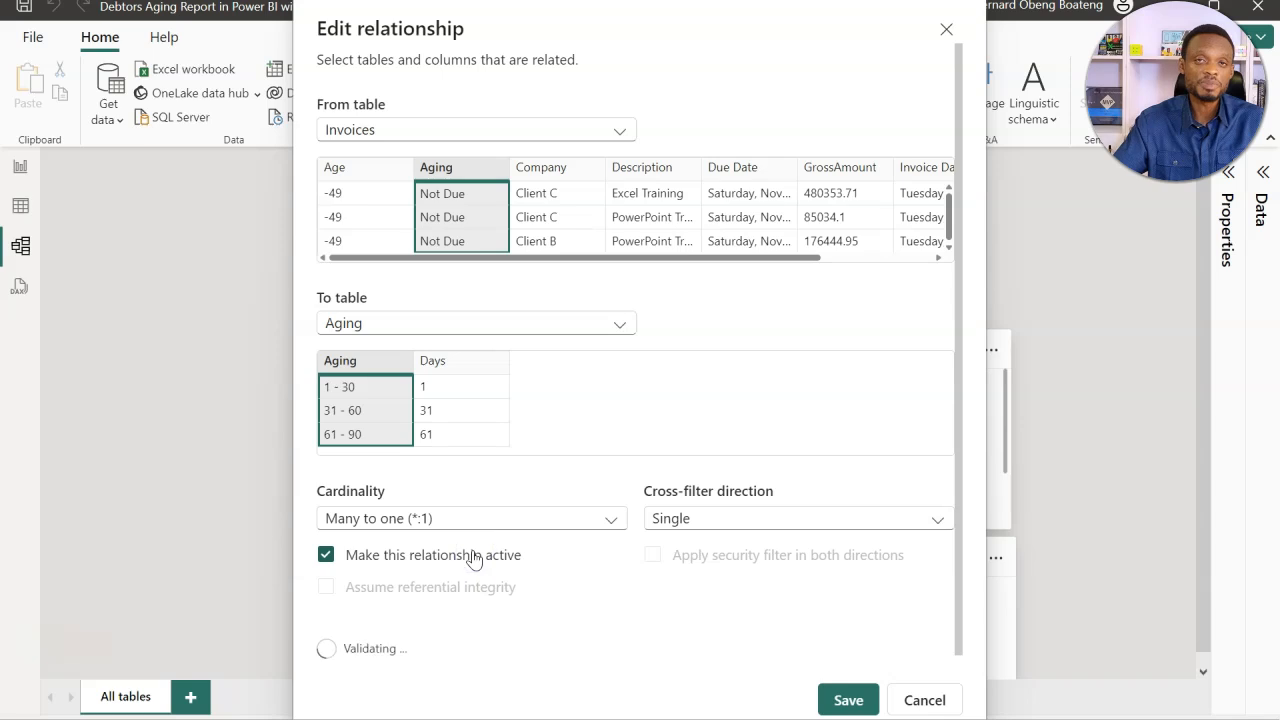
click(848, 699)
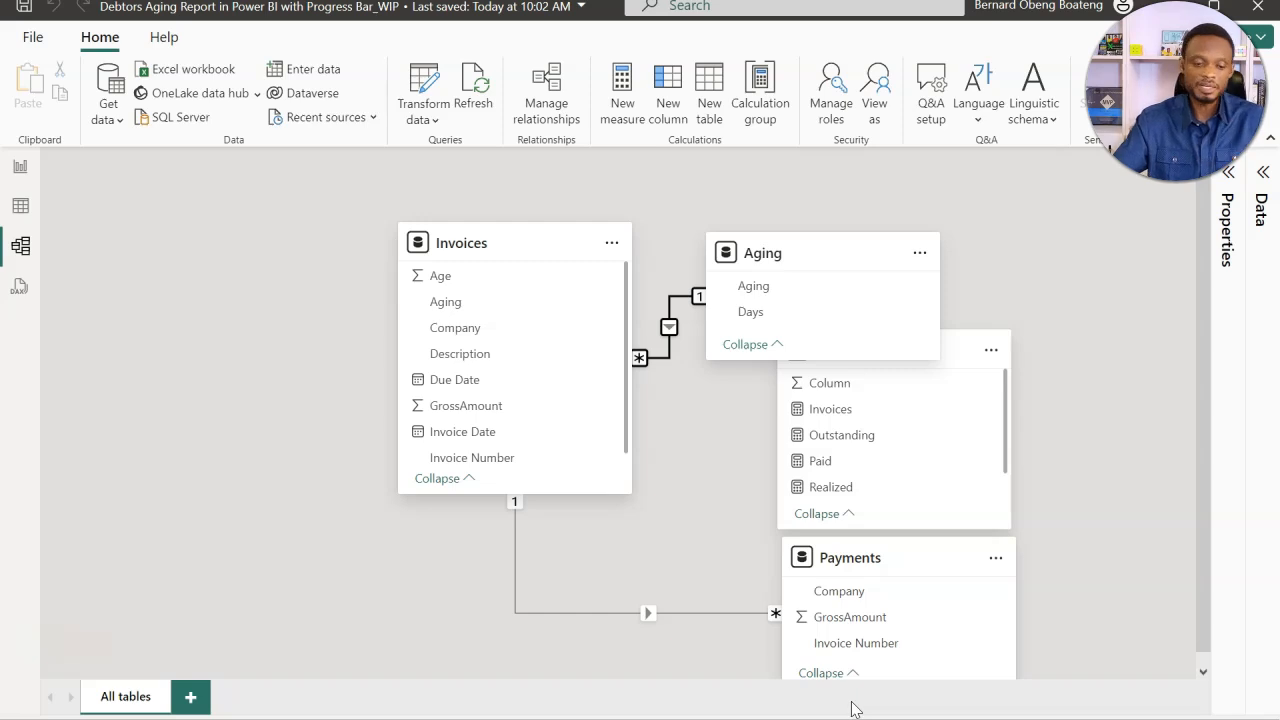
Return to the report page and add the Paid and Outstanding measures to the aging matrix's values.
click(24, 172)
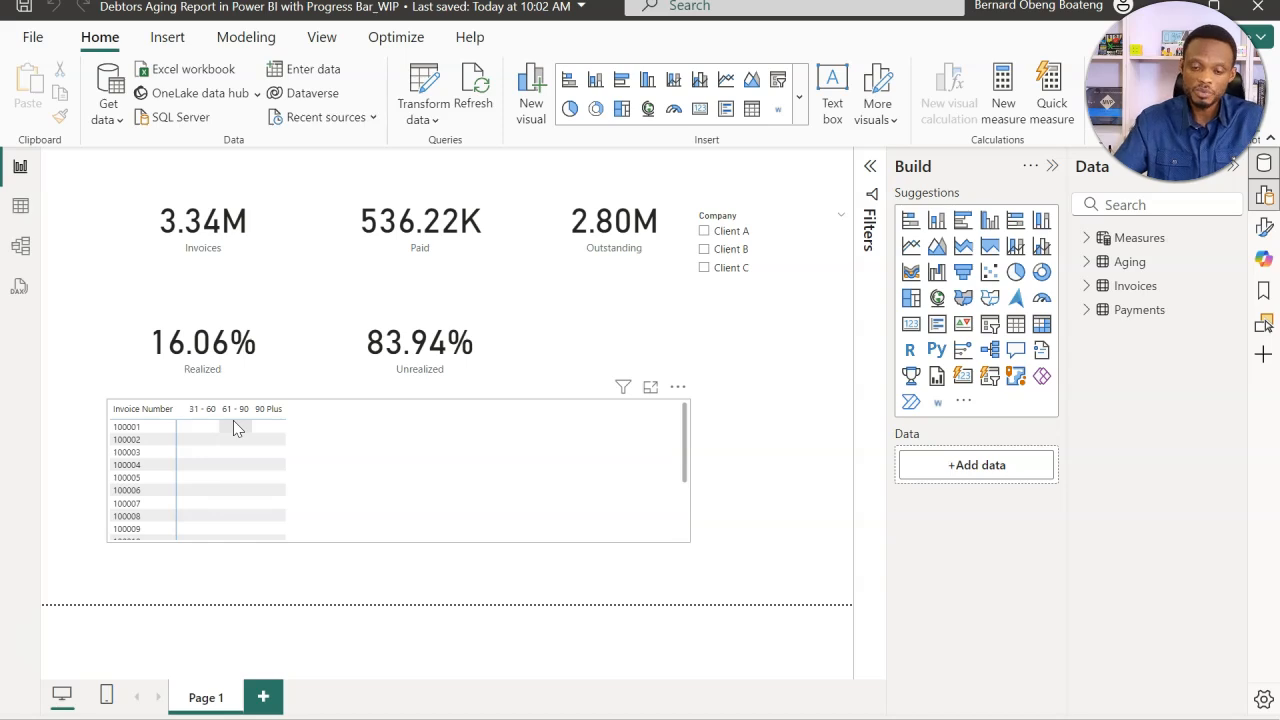
click(343, 407)
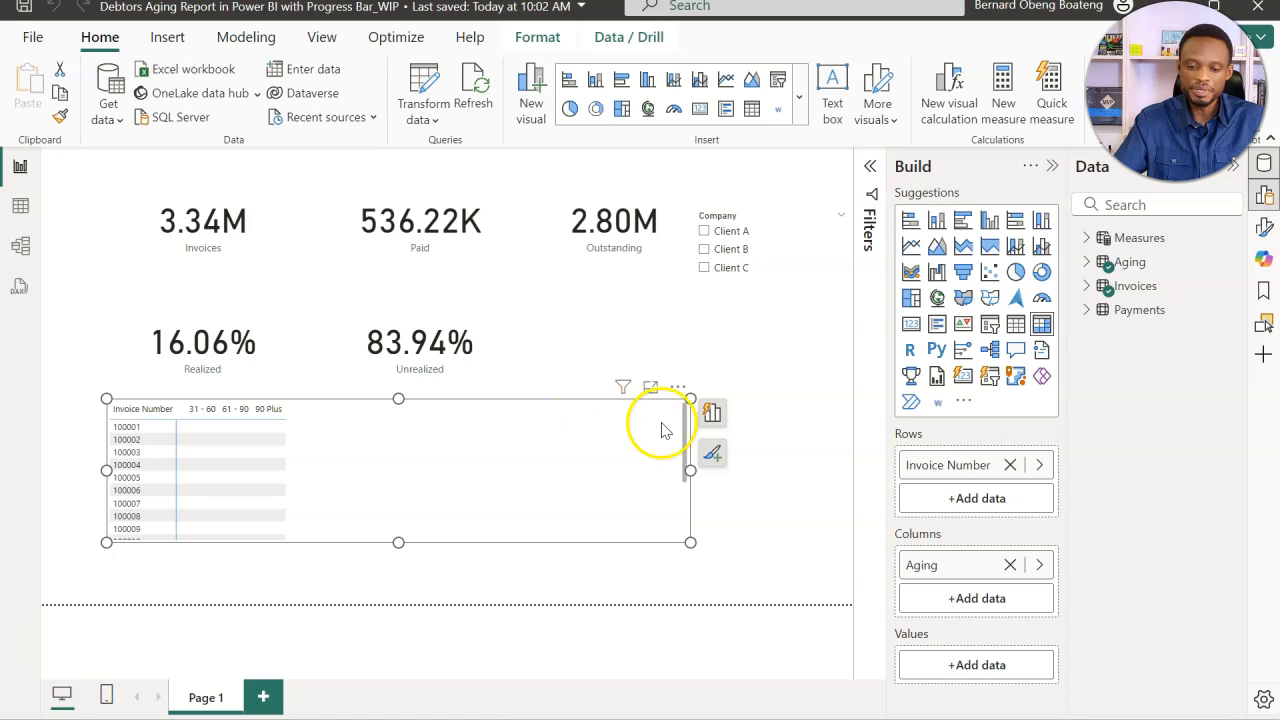
click(710, 414)
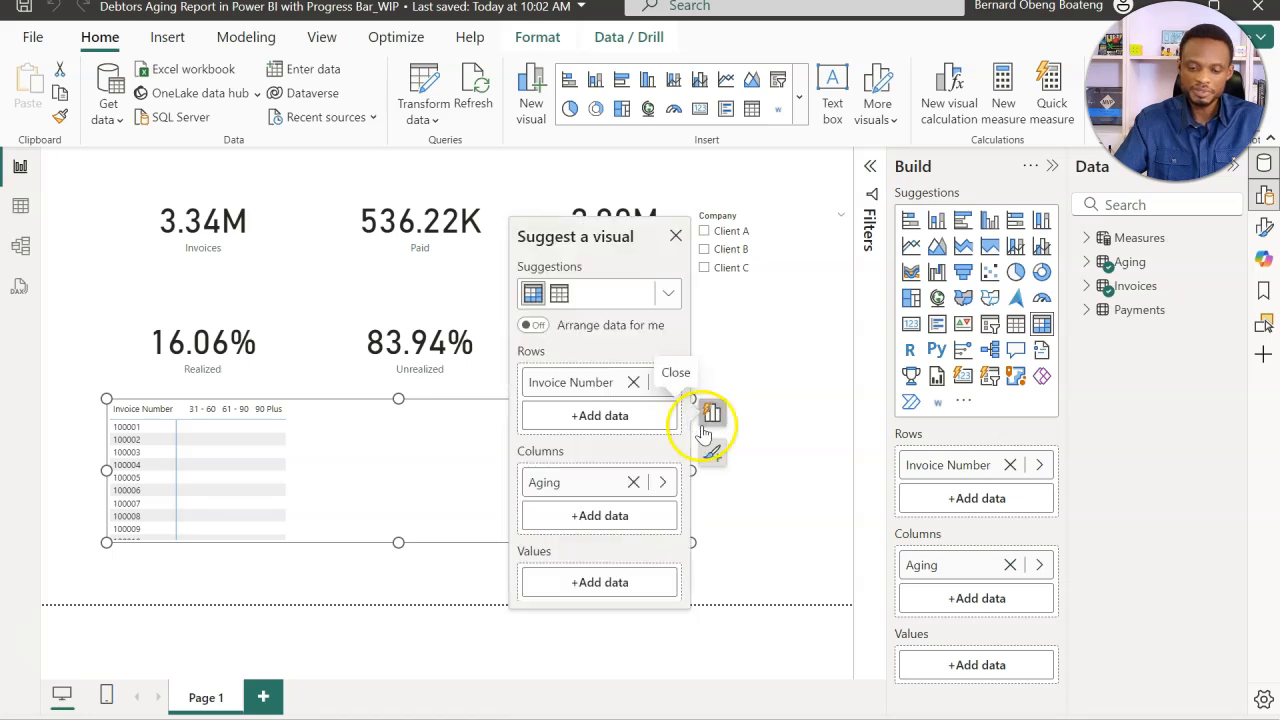
click(600, 581)
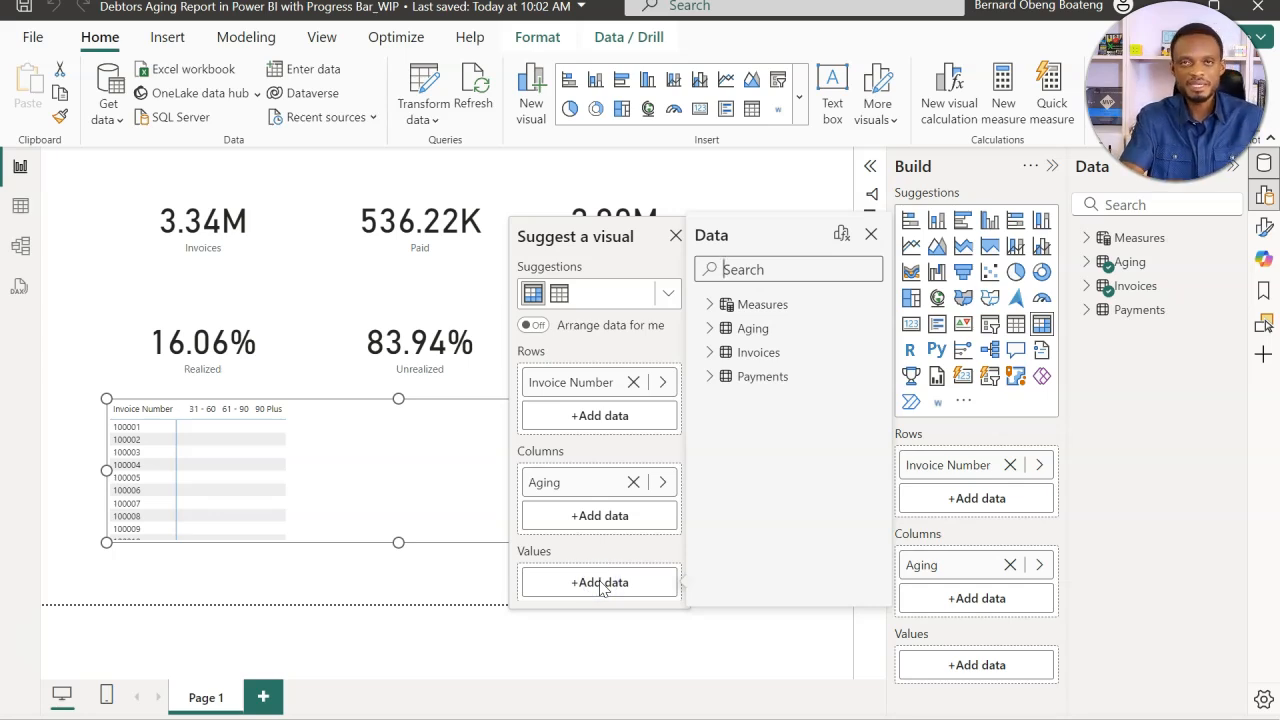
click(708, 304)
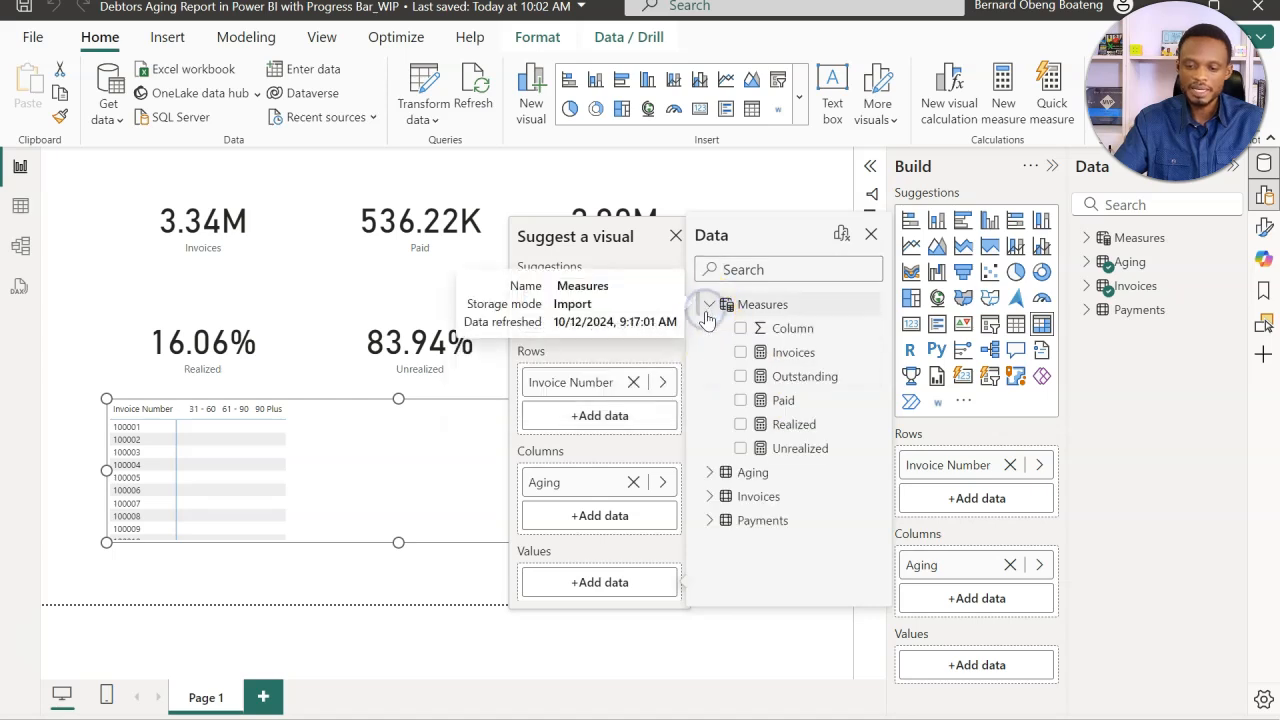
click(740, 401)
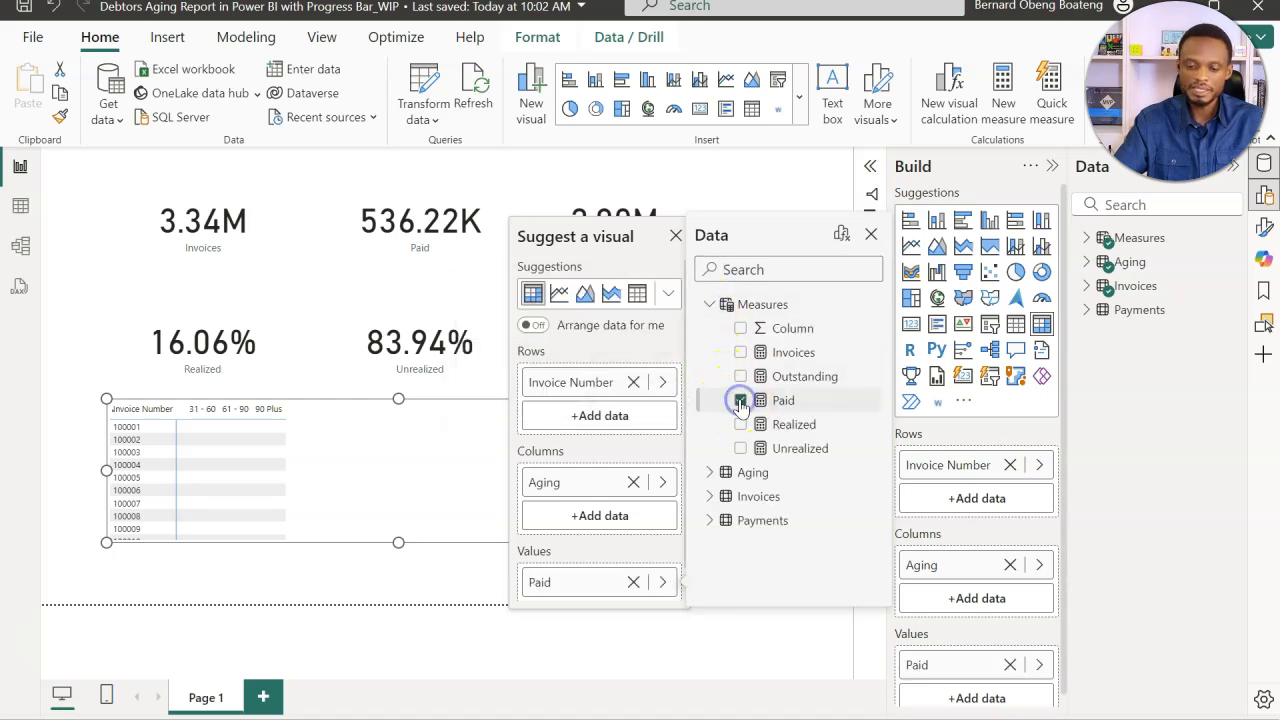
click(740, 377)
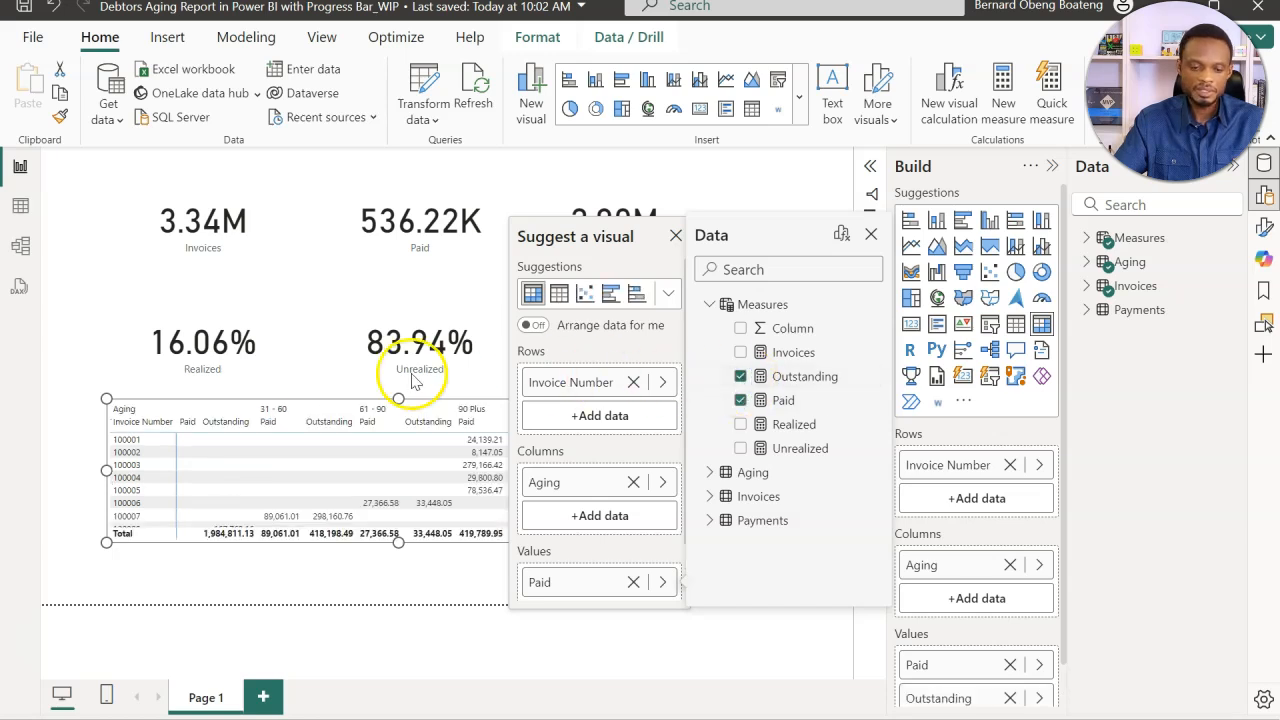
Examine the paid and outstanding amounts per aging bucket with the matrix in focus mode, then return to the report.
click(102, 284)
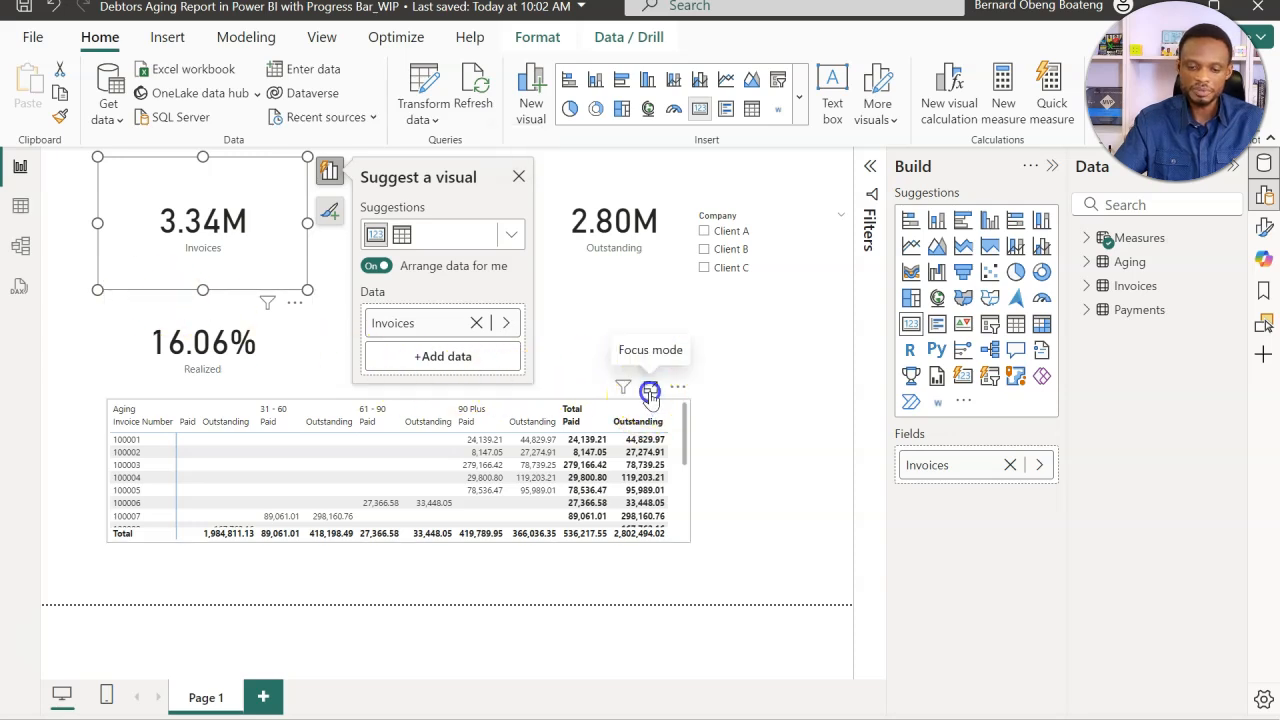
click(650, 387)
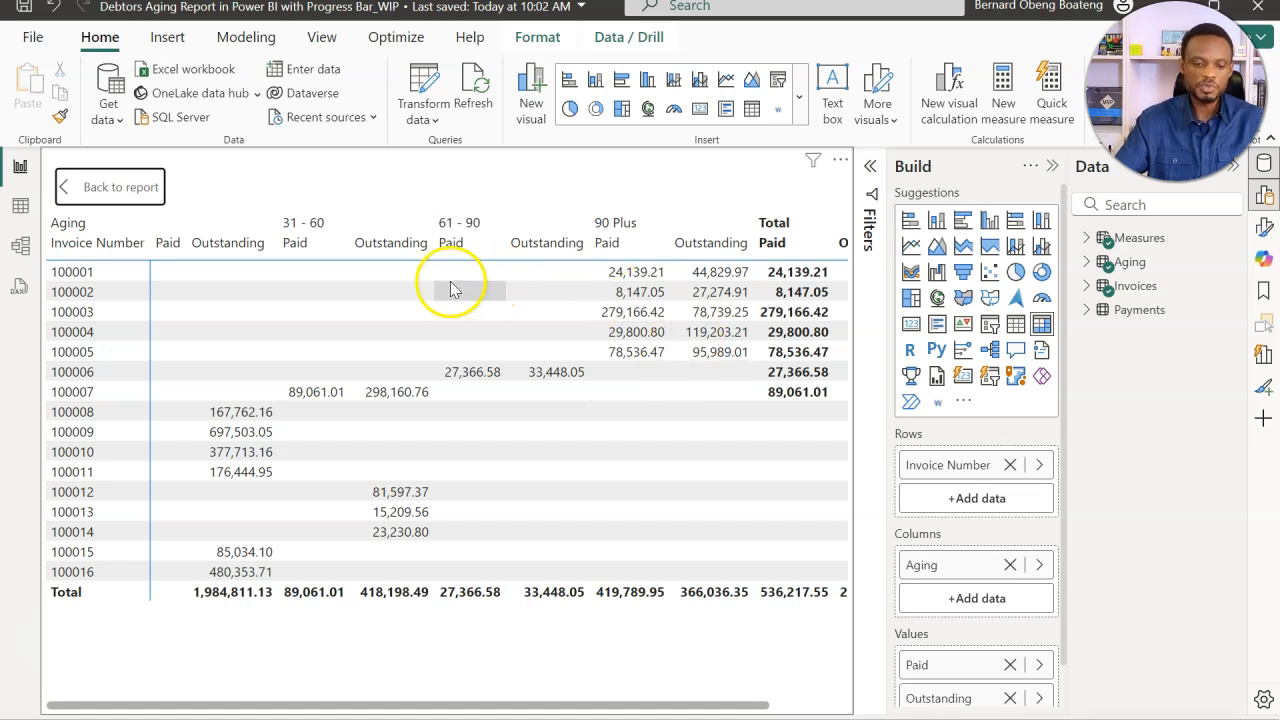
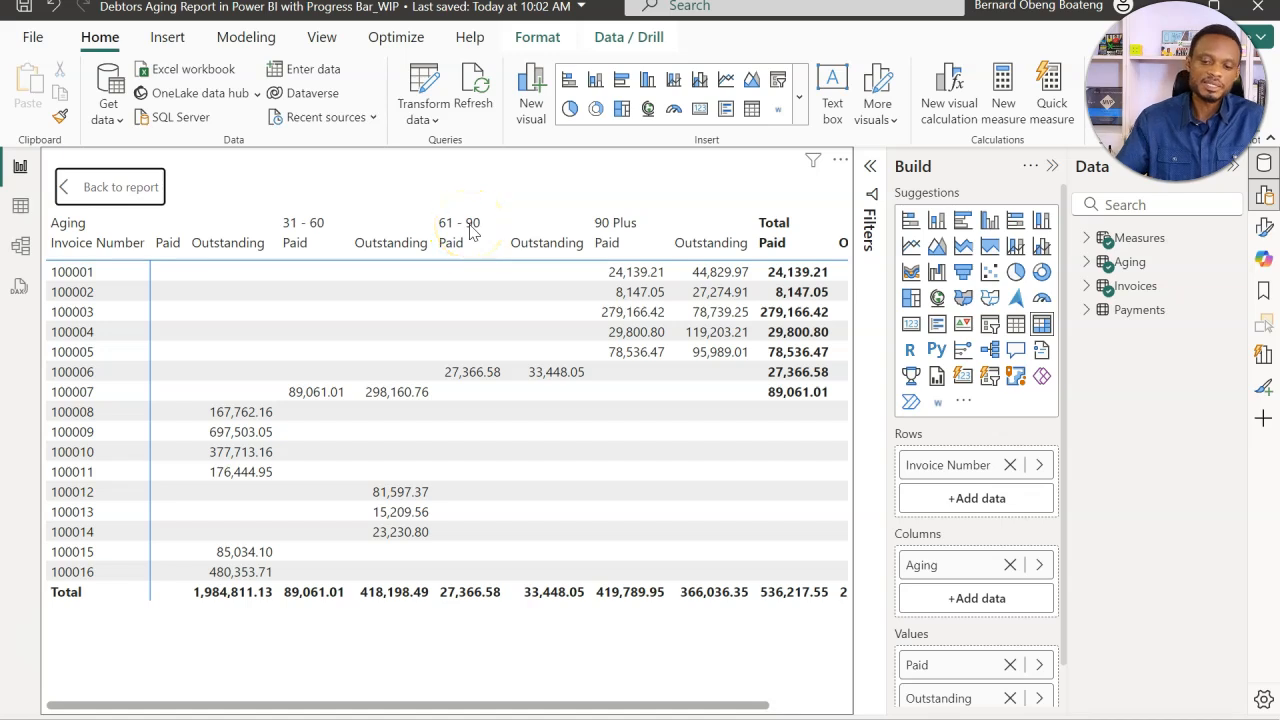
click(162, 187)
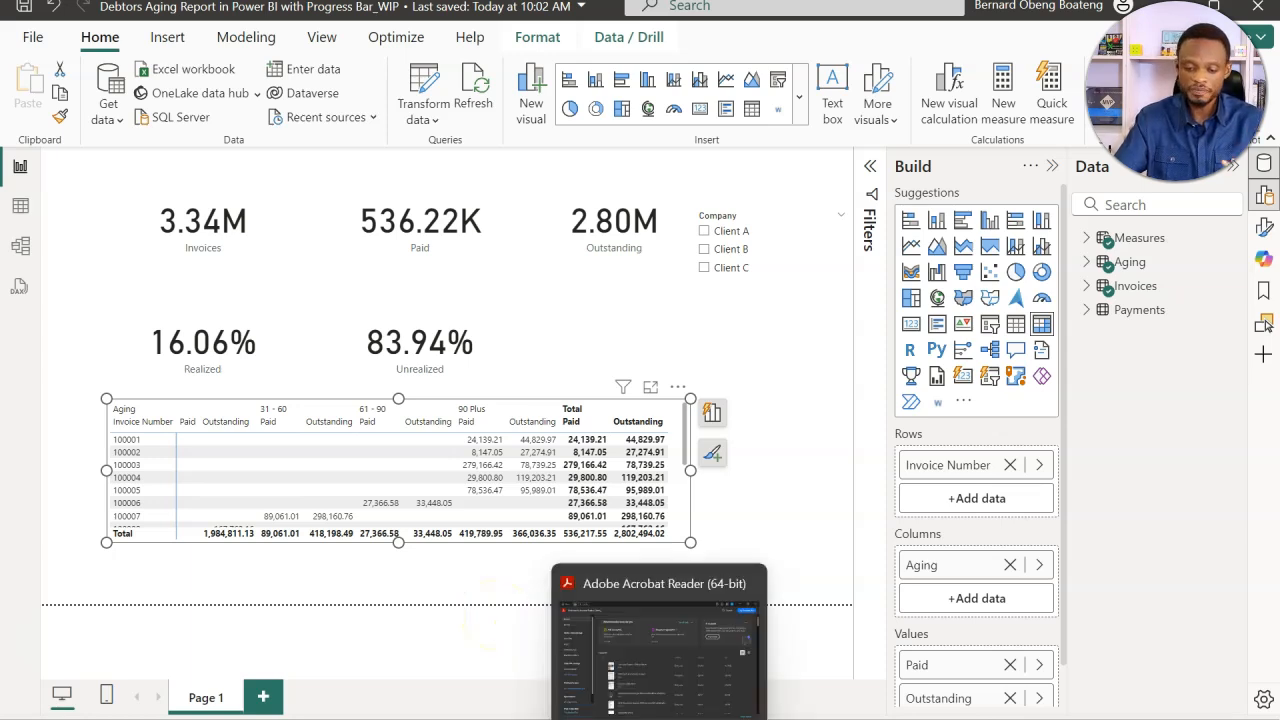
Switch to the Excel source workbook, add a Not Due row below 90 Plus in the Aging table, then save and close it.
click(705, 703)
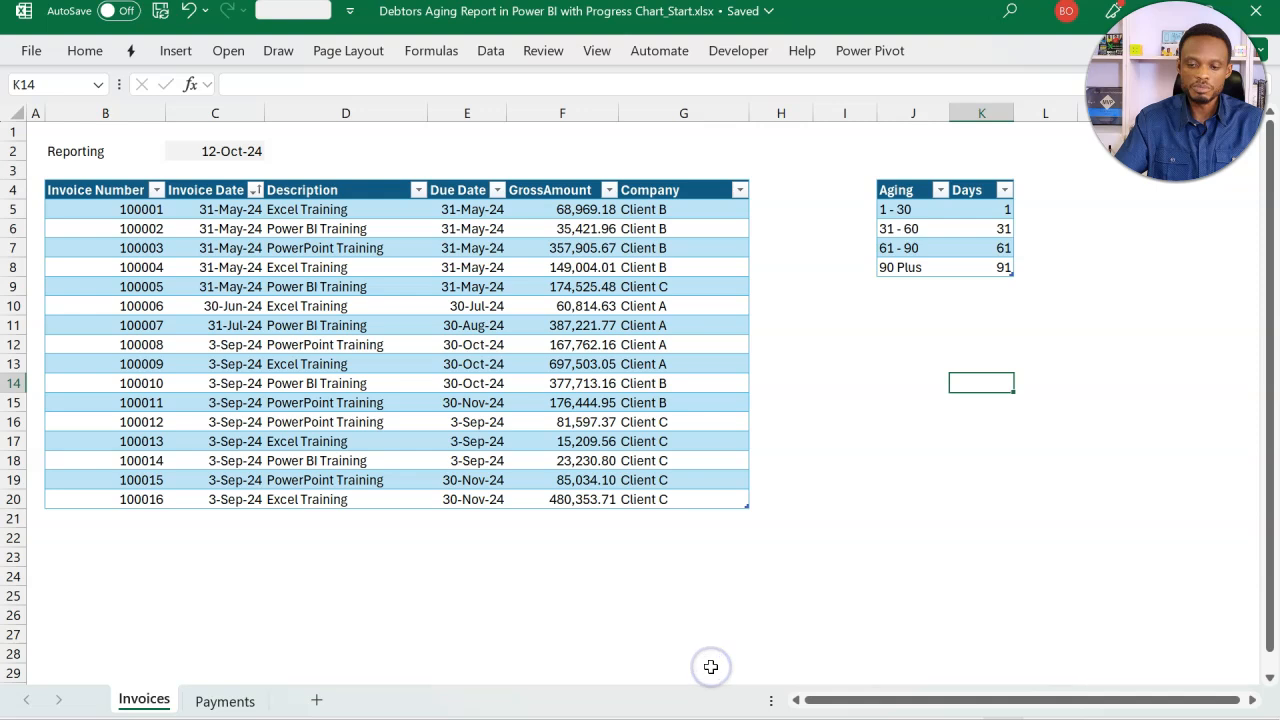
drag(969, 212, 975, 282)
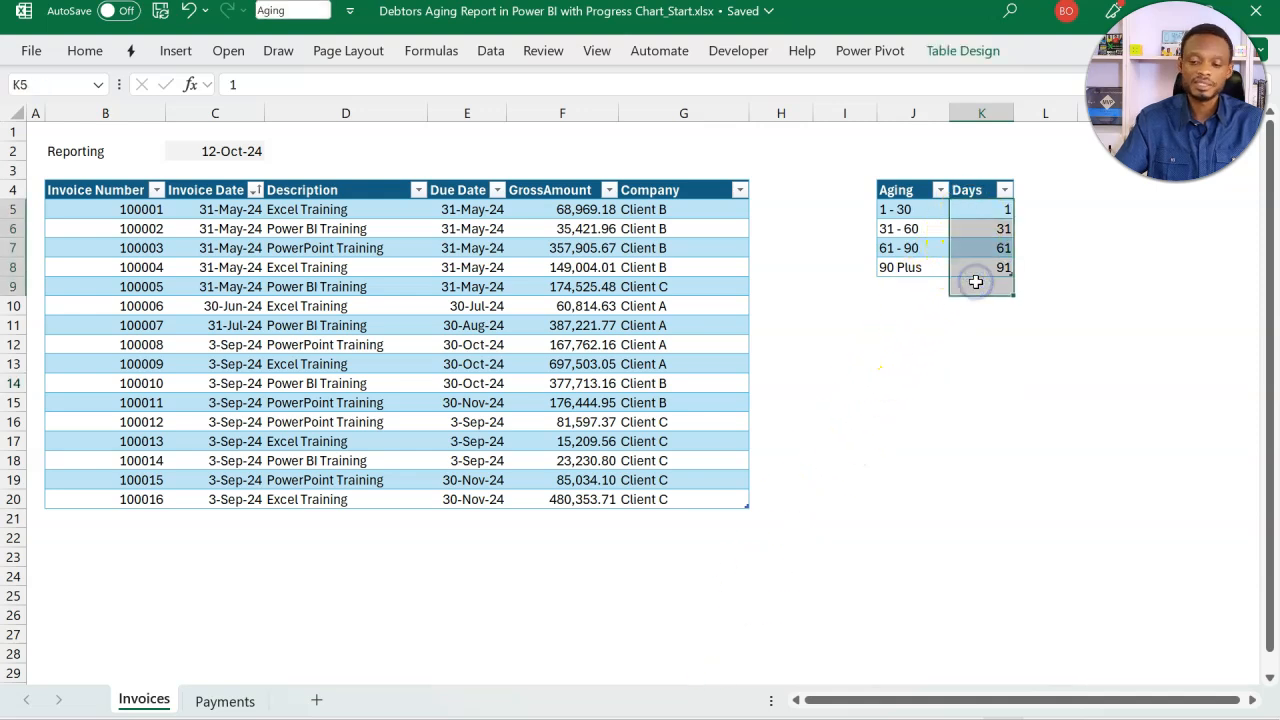
click(975, 282)
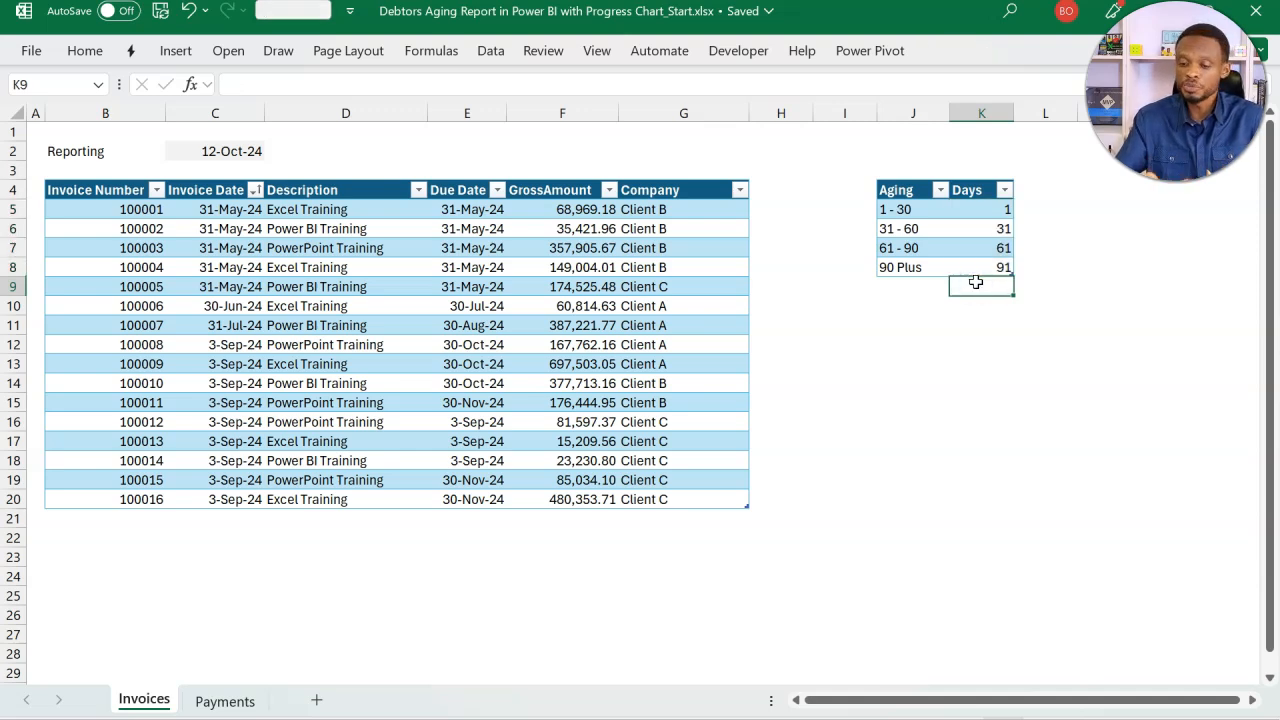
click(905, 283)
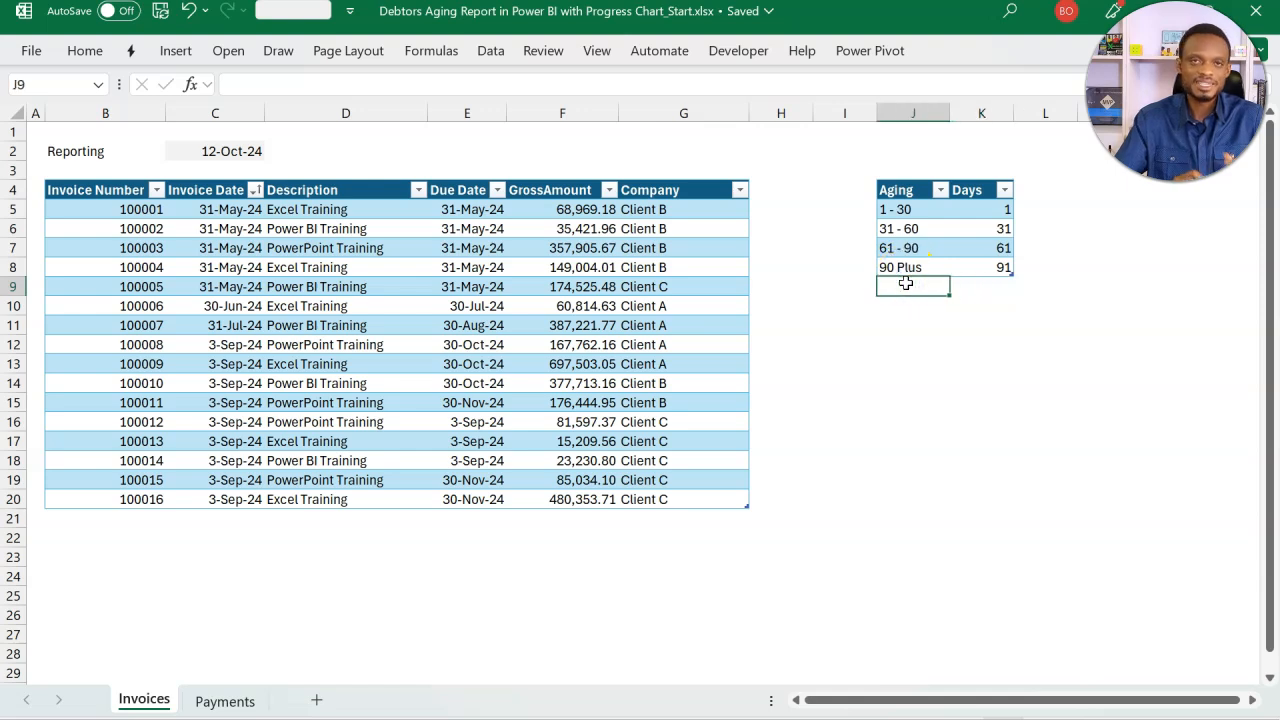
text(N)
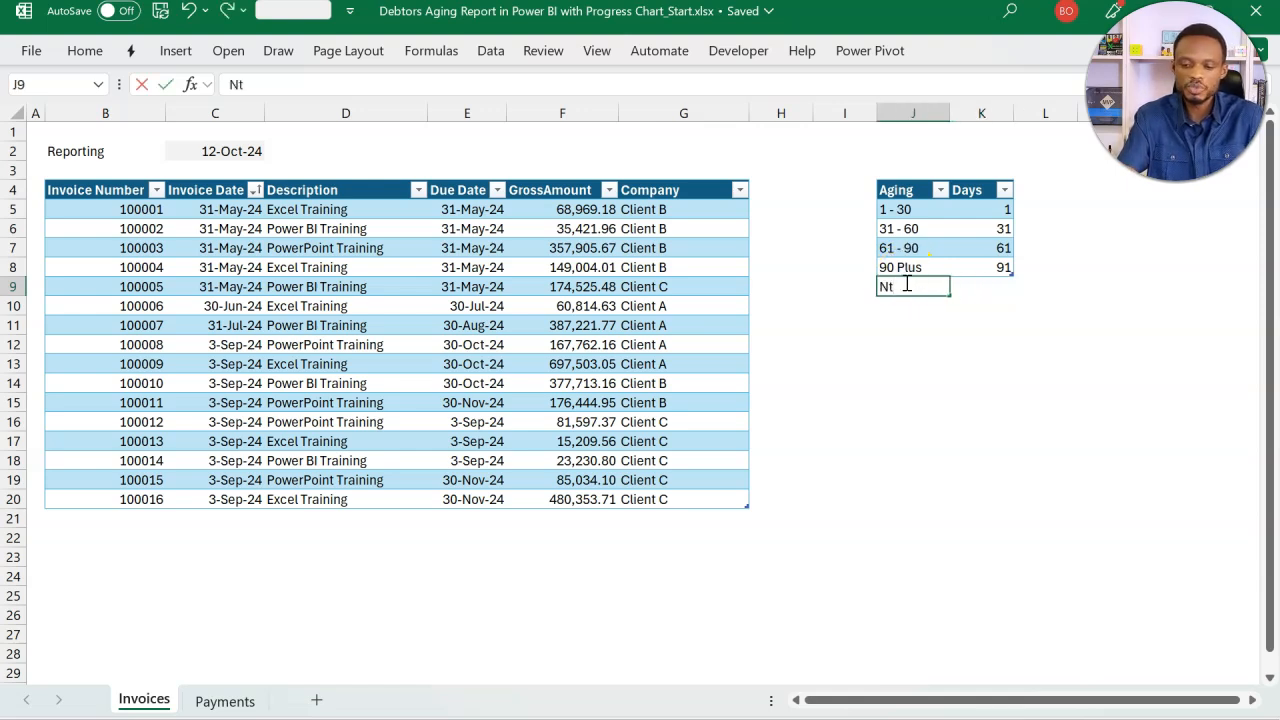
text(ot Due)
key(Tab)
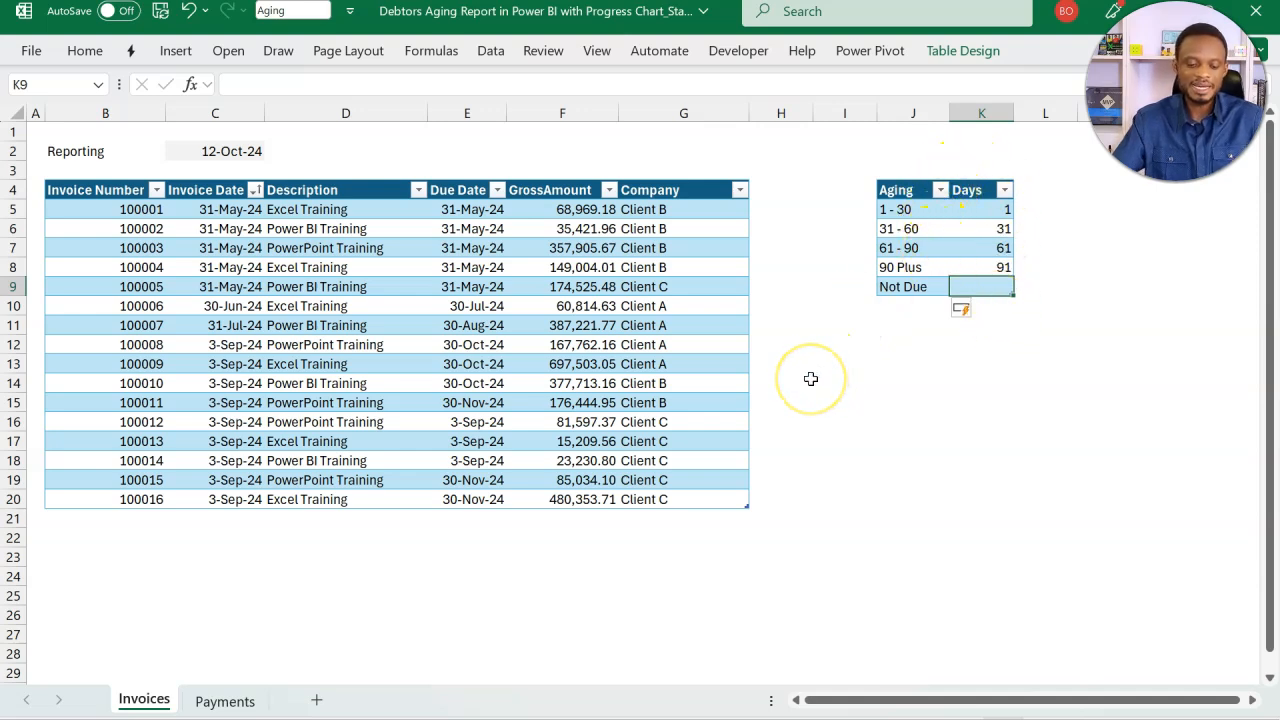
key(ctrl+s)
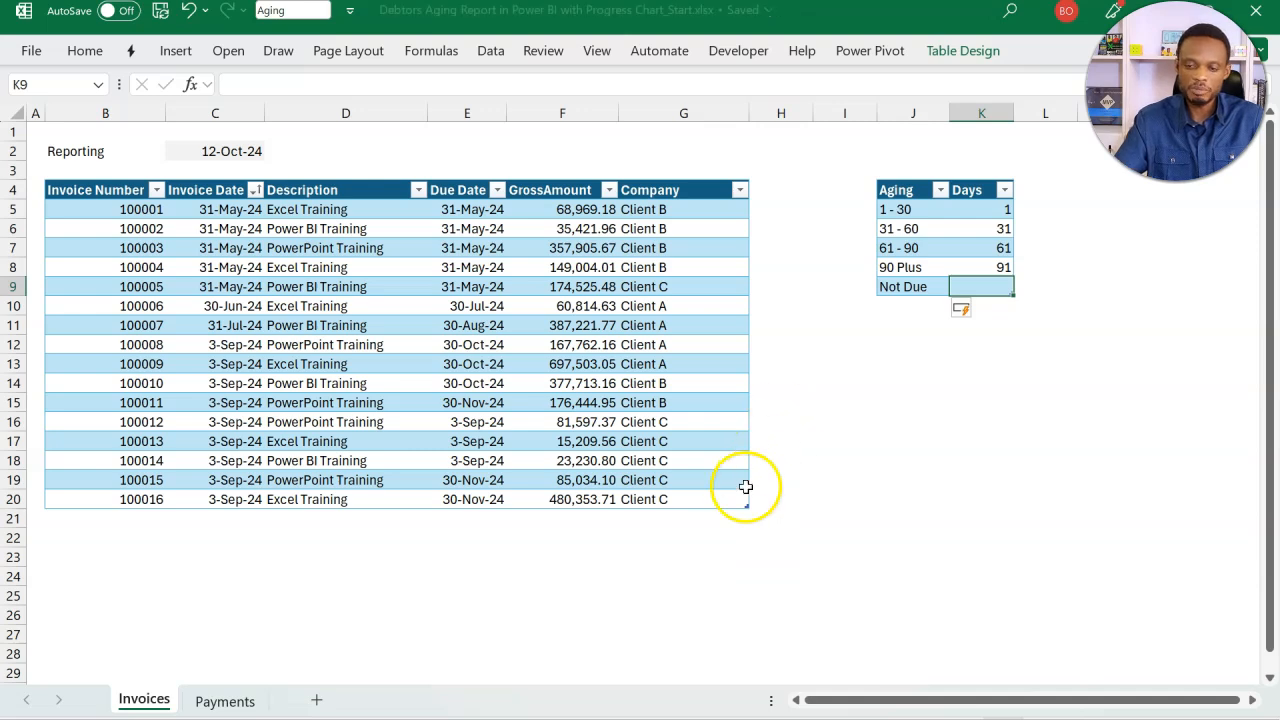
click(1256, 11)
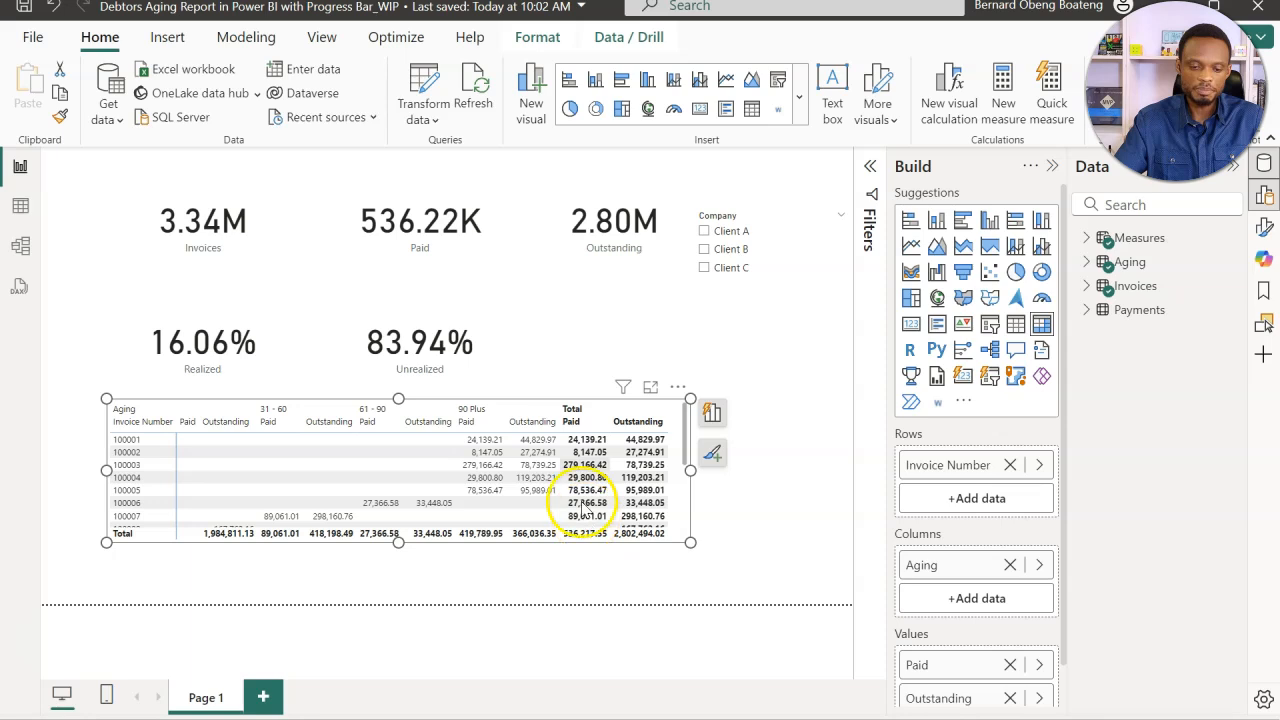
Refresh the report data in Power BI and enlarge the aging matrix from its upper corner.
click(467, 85)
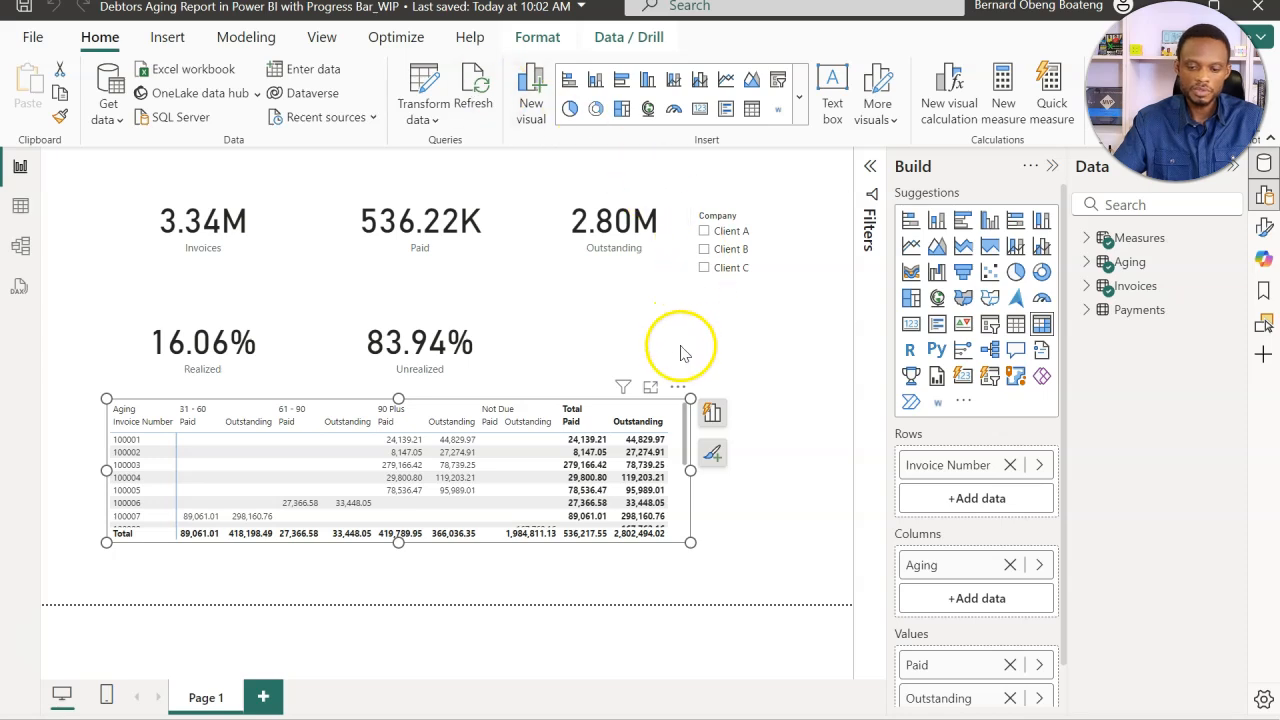
drag(690, 398, 770, 368)
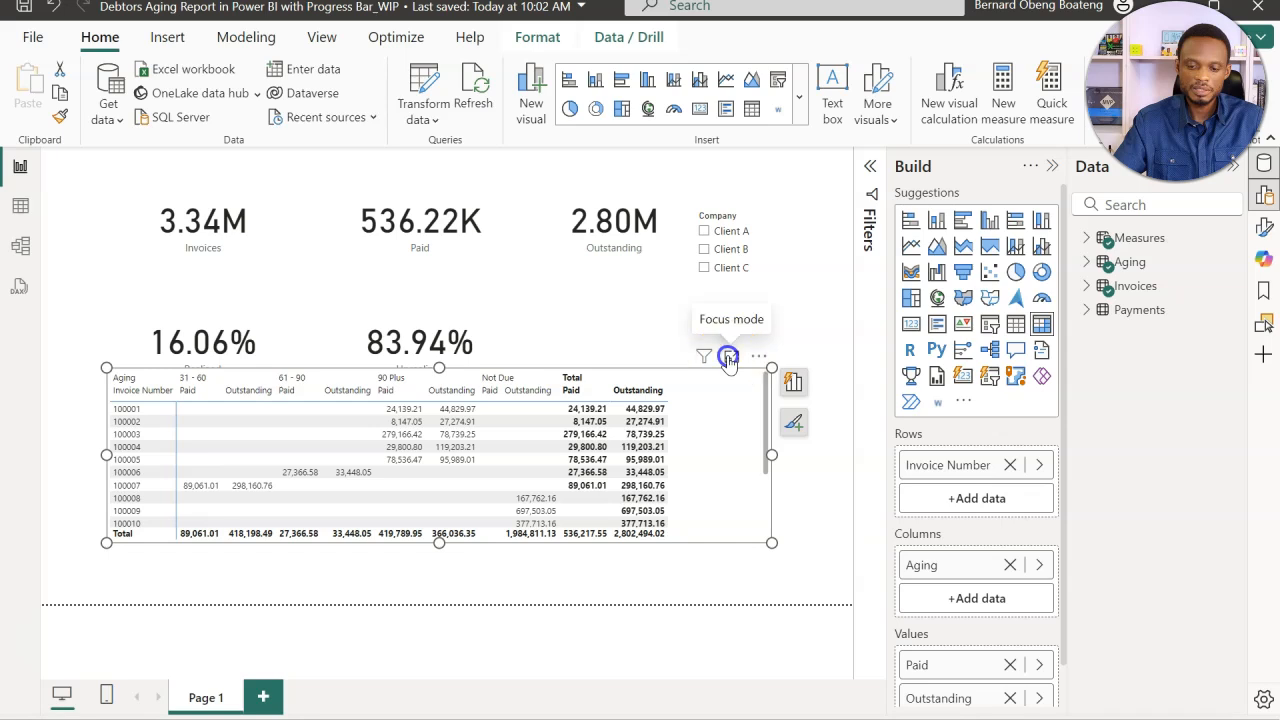
Review all aging columns of the matrix, including Not Due, in focus mode and return to the report.
click(729, 357)
scroll(618, 298, right, 2)
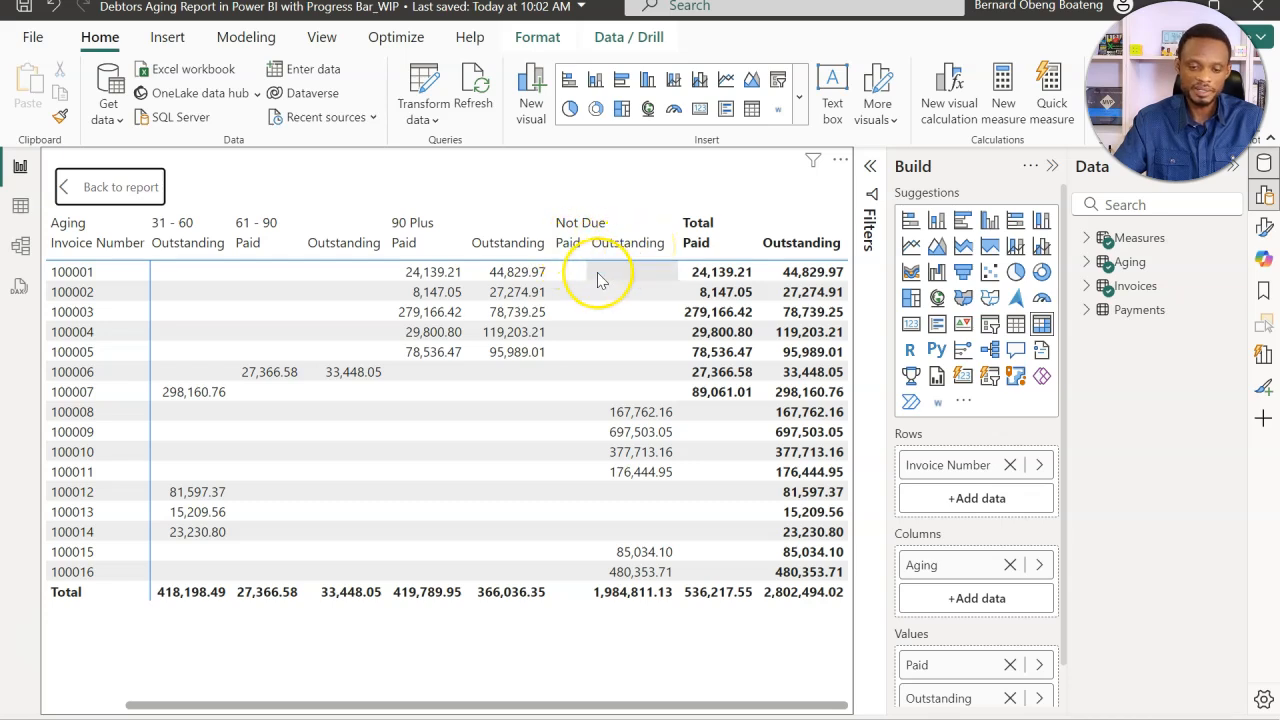
scroll(598, 278, left, 2)
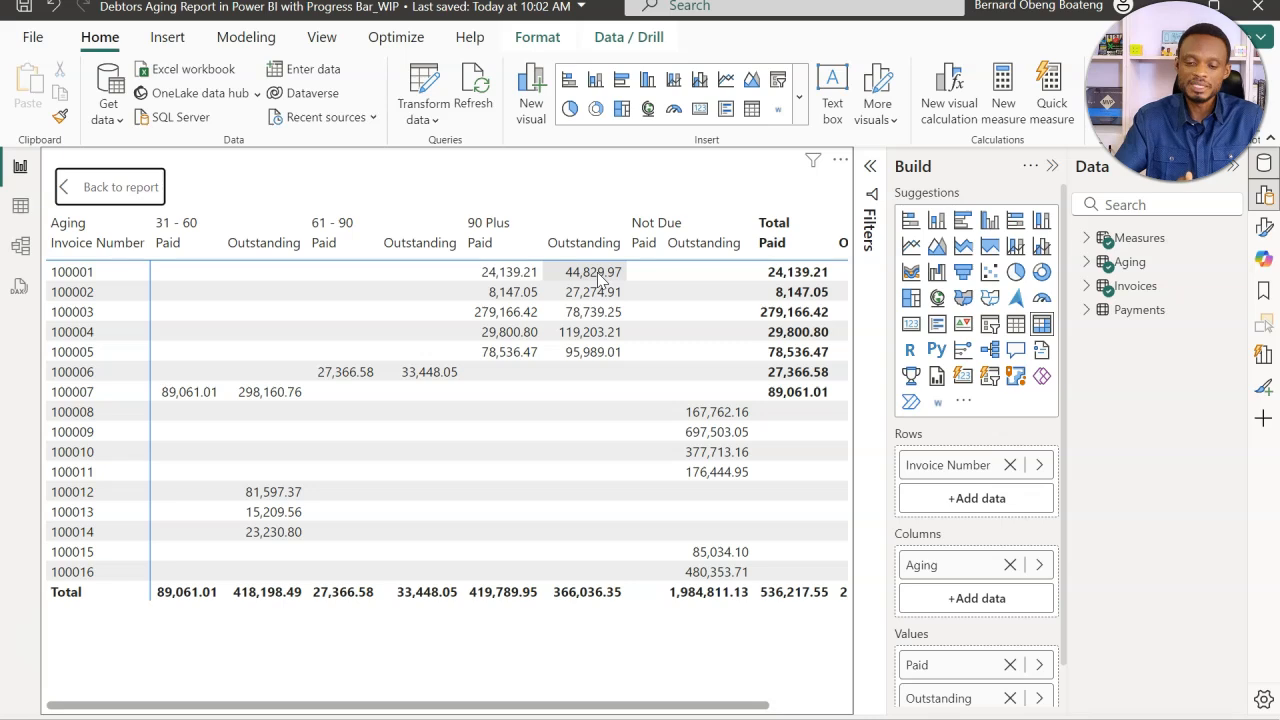
click(118, 187)
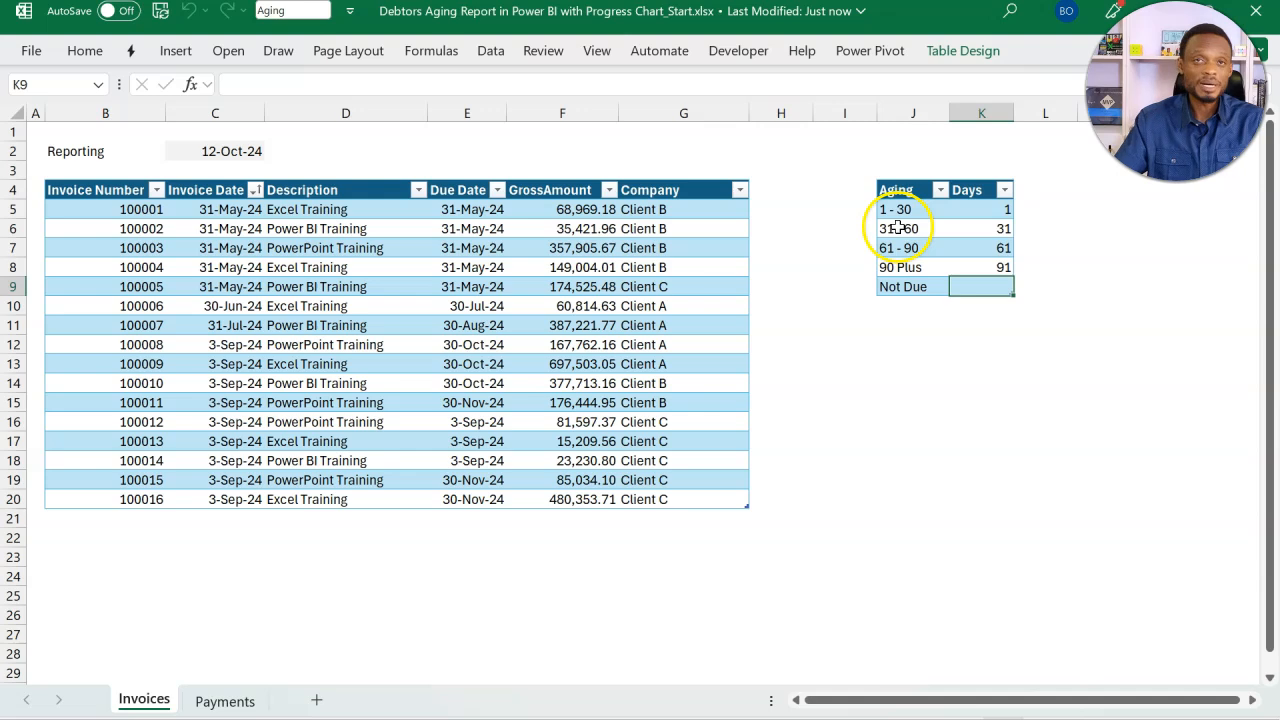
In the Excel source workbook, add a Sort column to the Aging table beside Days, with its header in L4.
click(1026, 190)
text(So)
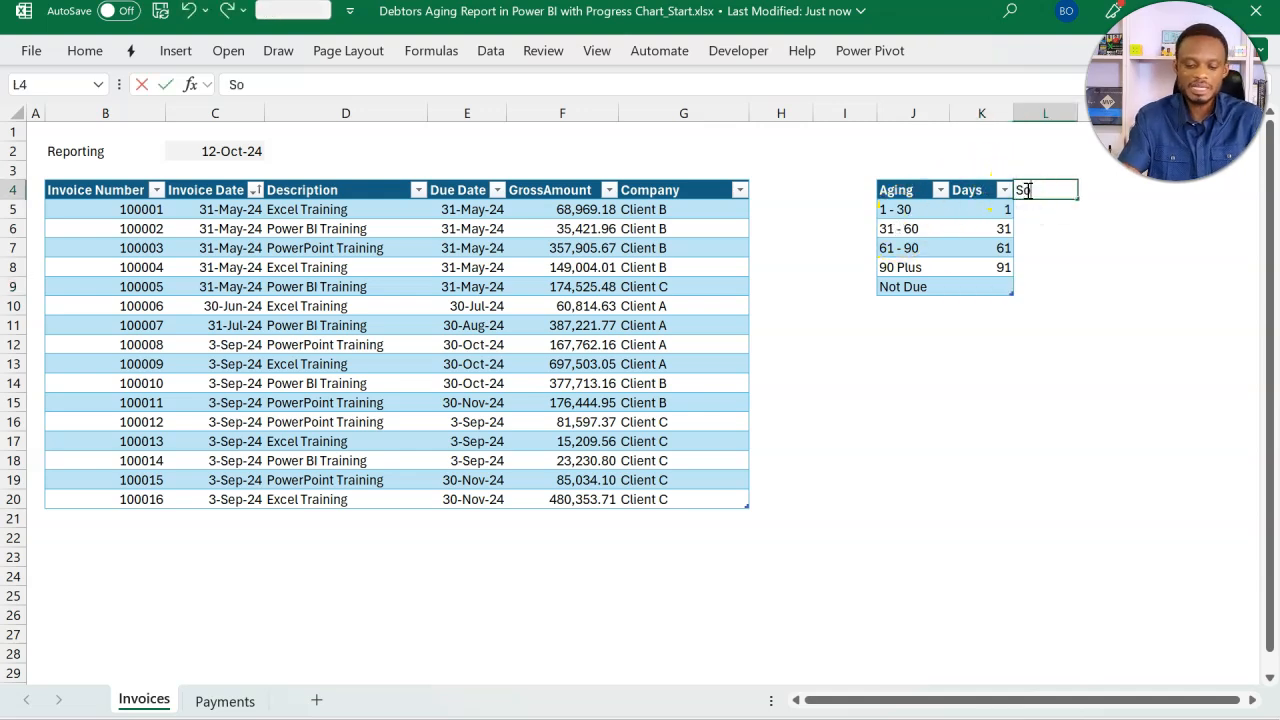
key(Return)
Fill the Sort column with 1 for Not Due, 2 for 1 - 30, 3 for 31 - 60, 4 for 61 - 90 and 5 for 90 Plus.
key(Down)
key(Down)
key(Down)
key(Down)
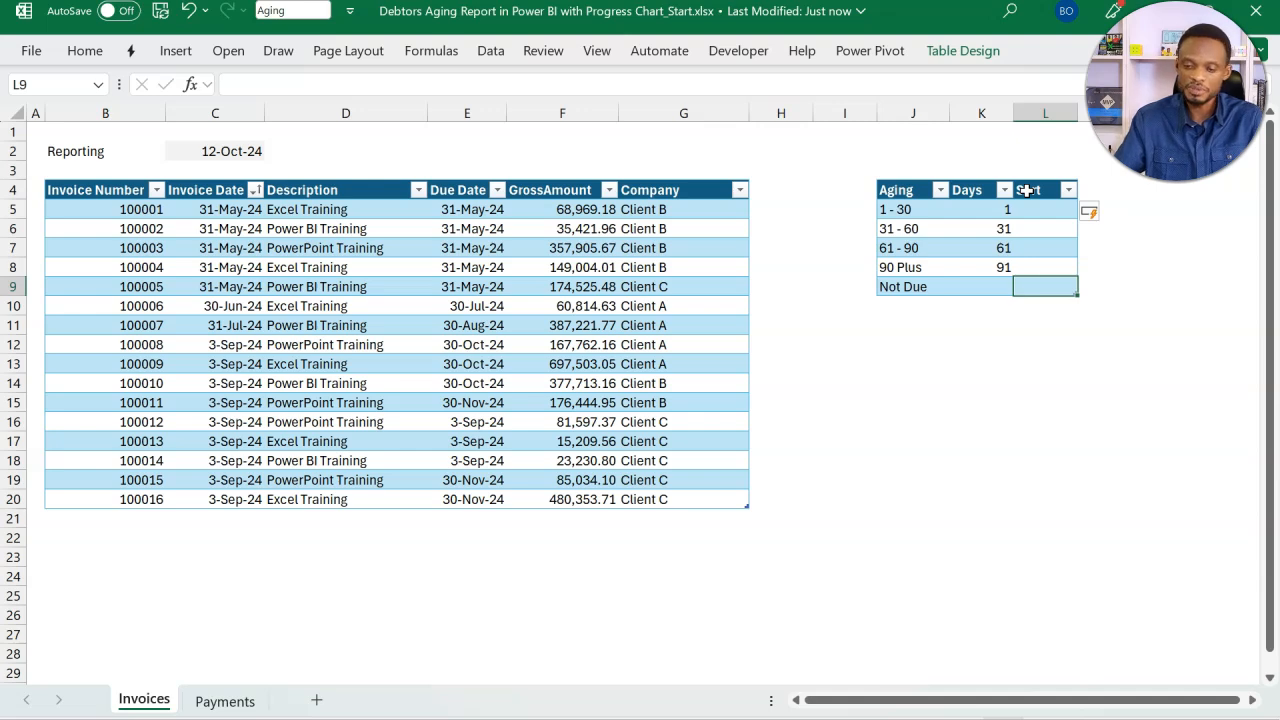
text(1)
key(Up)
key(Up)
key(Up)
key(Up)
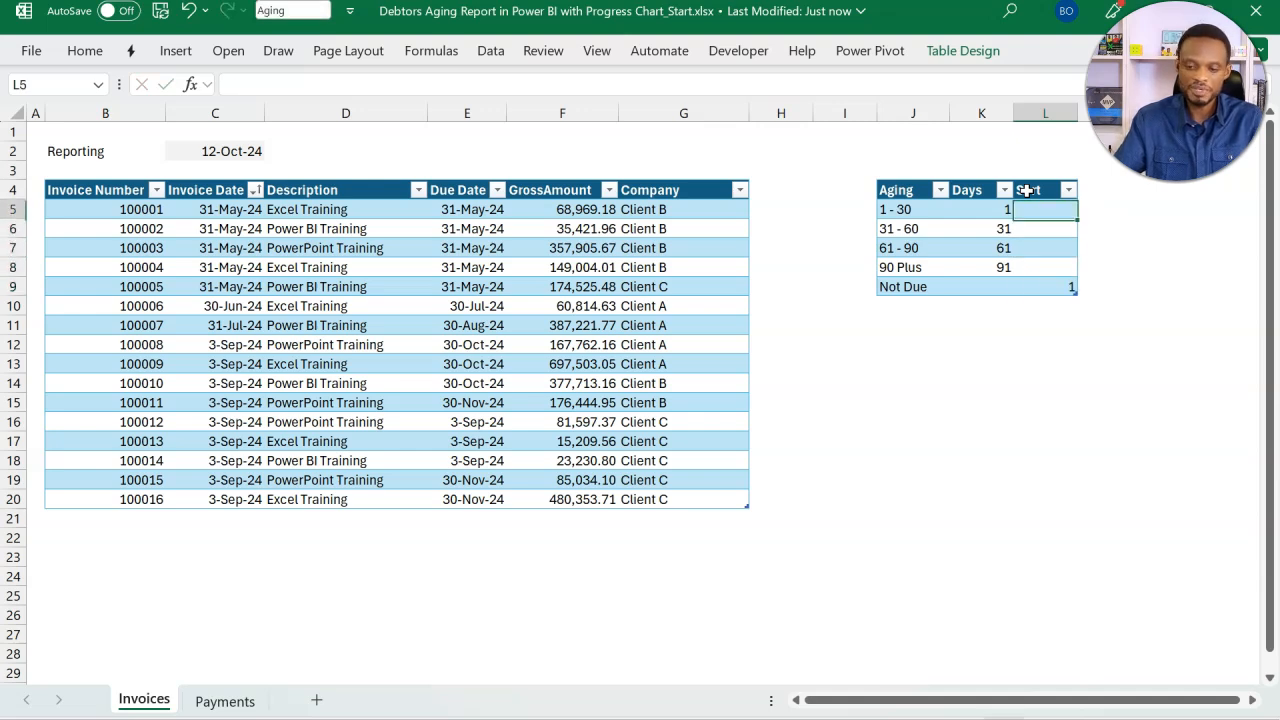
text(2)
key(Return)
text(3)
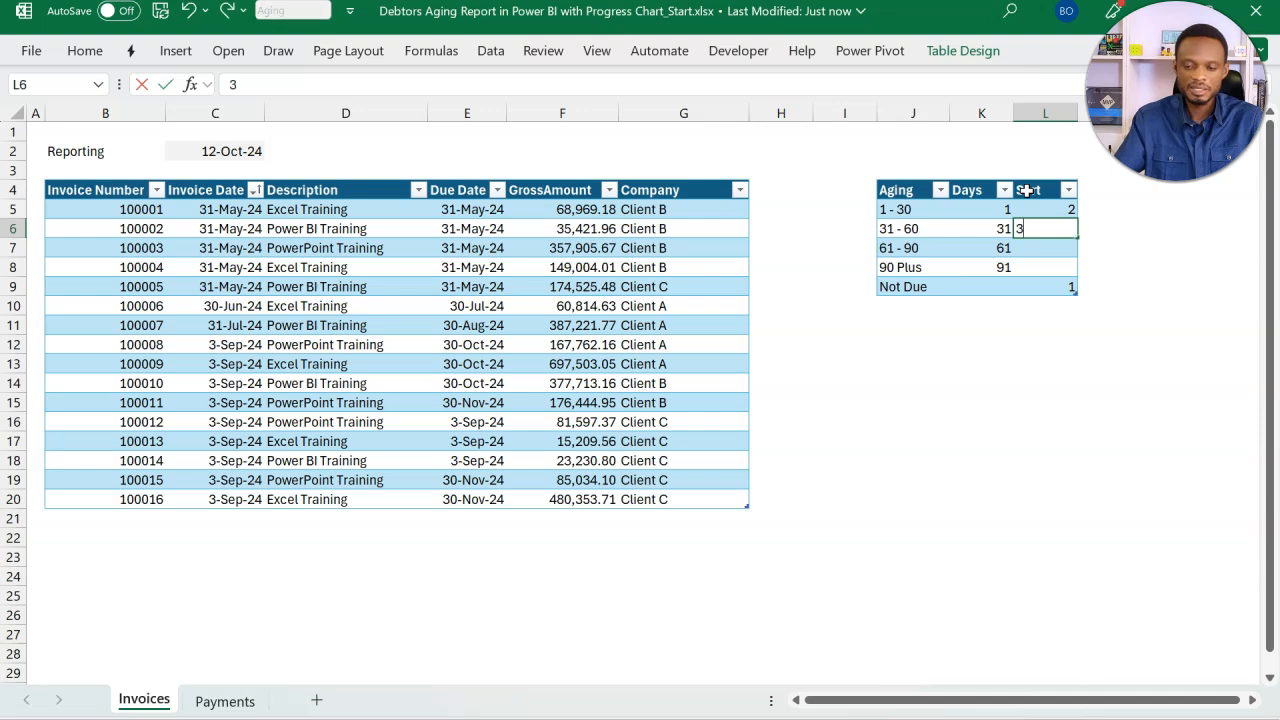
key(Return)
text(4)
key(Return)
text(5)
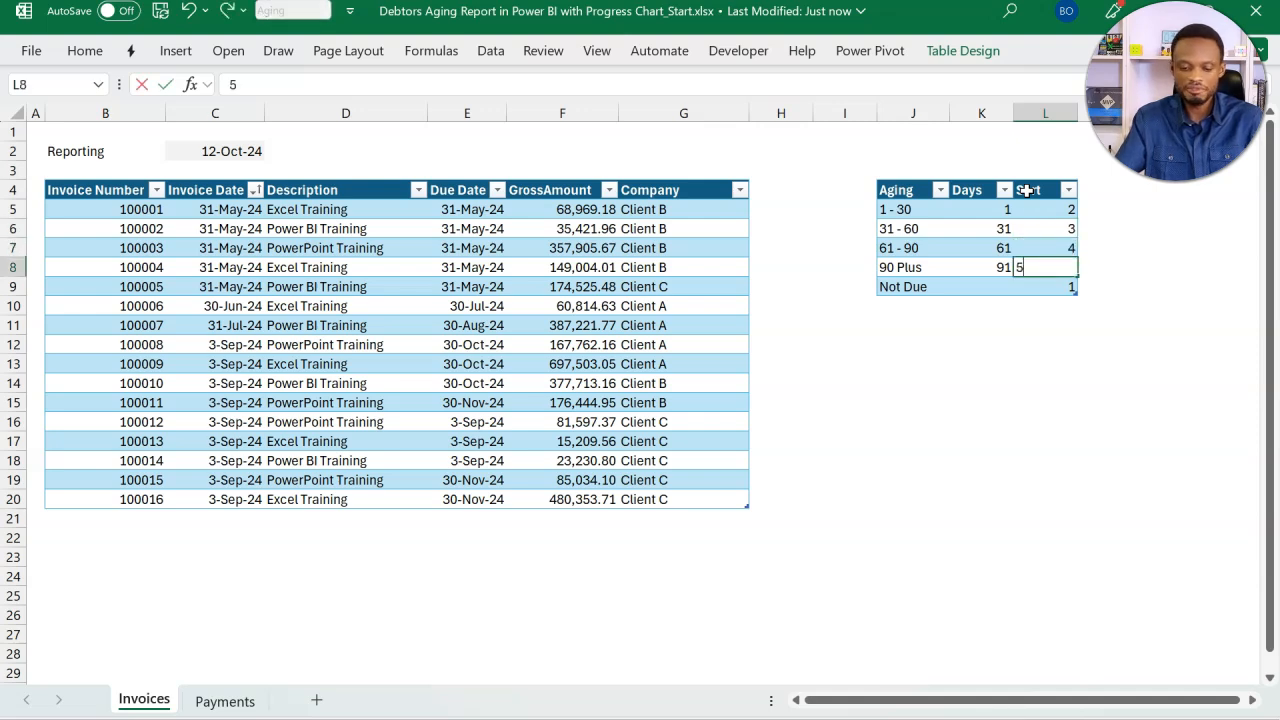
key(Return)
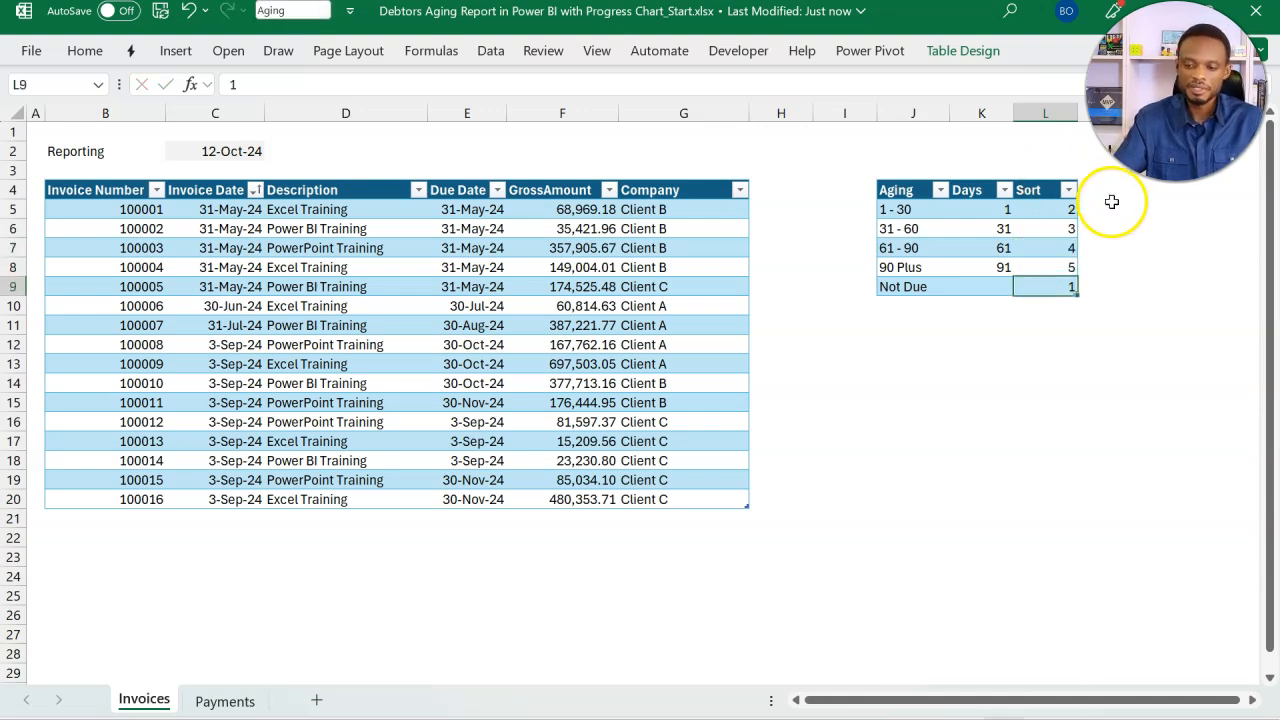
Save the source workbook with the new Sort column and close it.
click(912, 346)
key(ctrl+s)
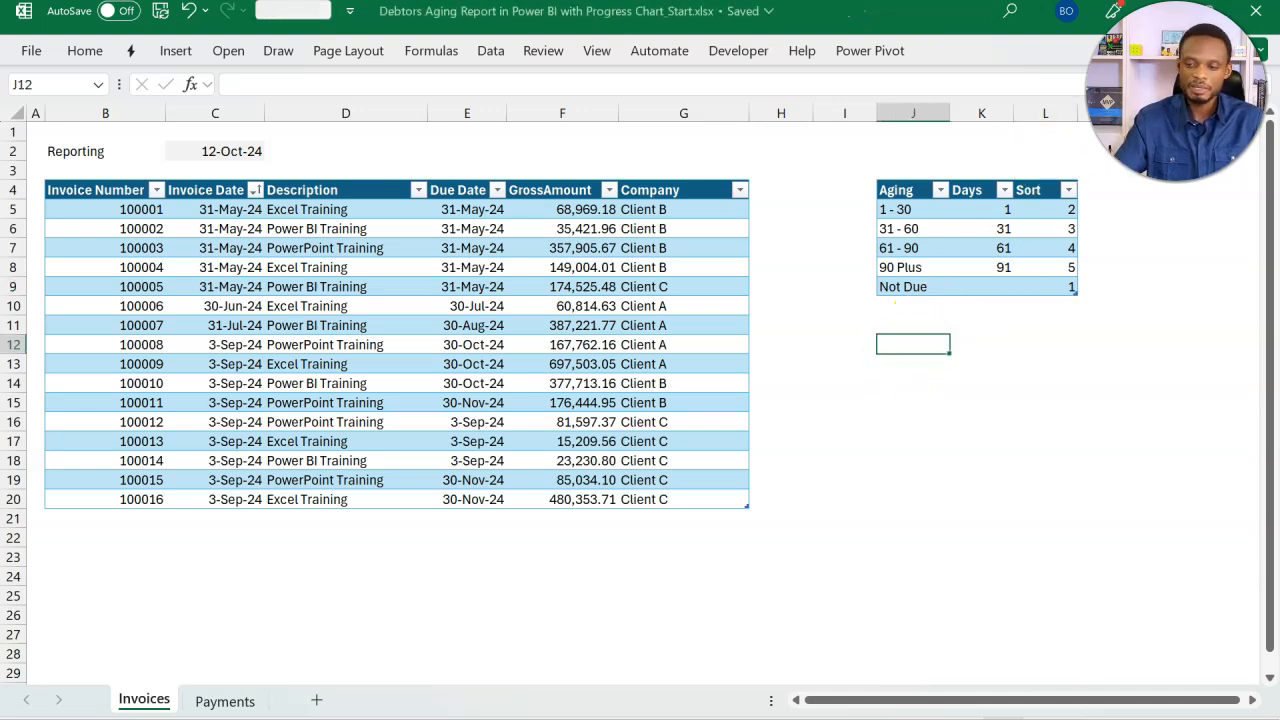
click(1256, 11)
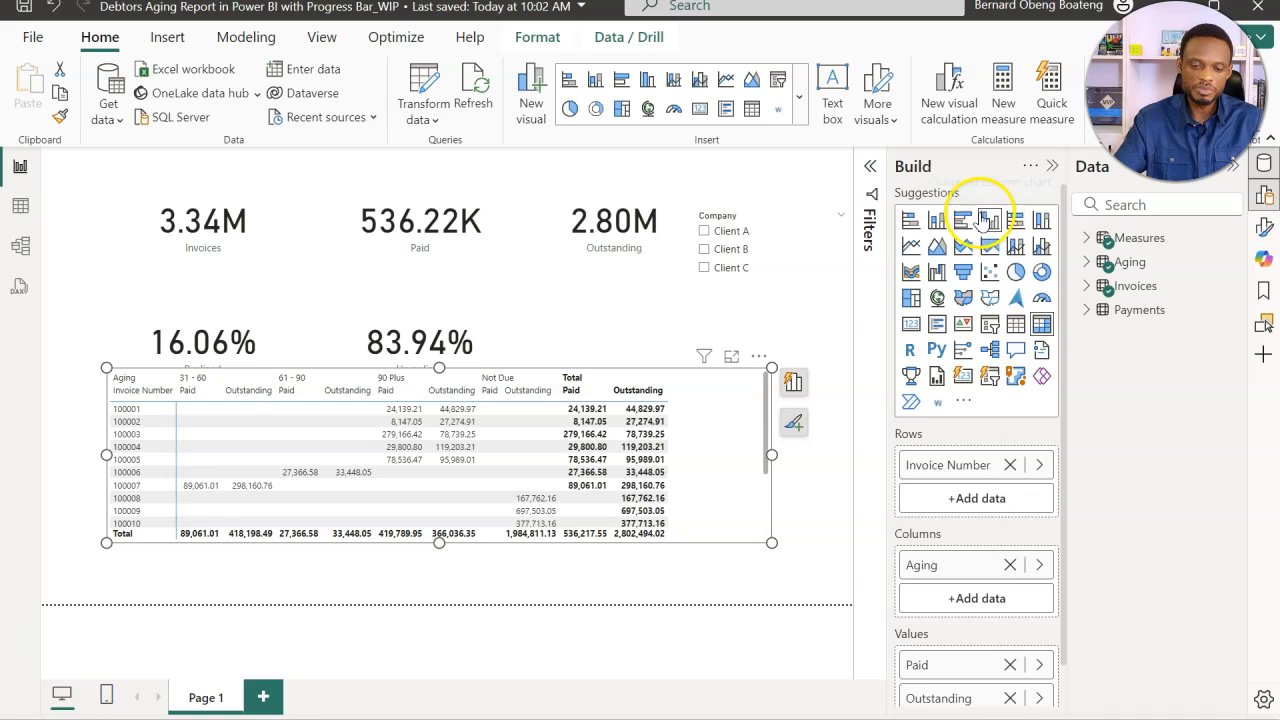
Refresh the report data in Power BI and show the Aging table's rows in the table view.
click(480, 83)
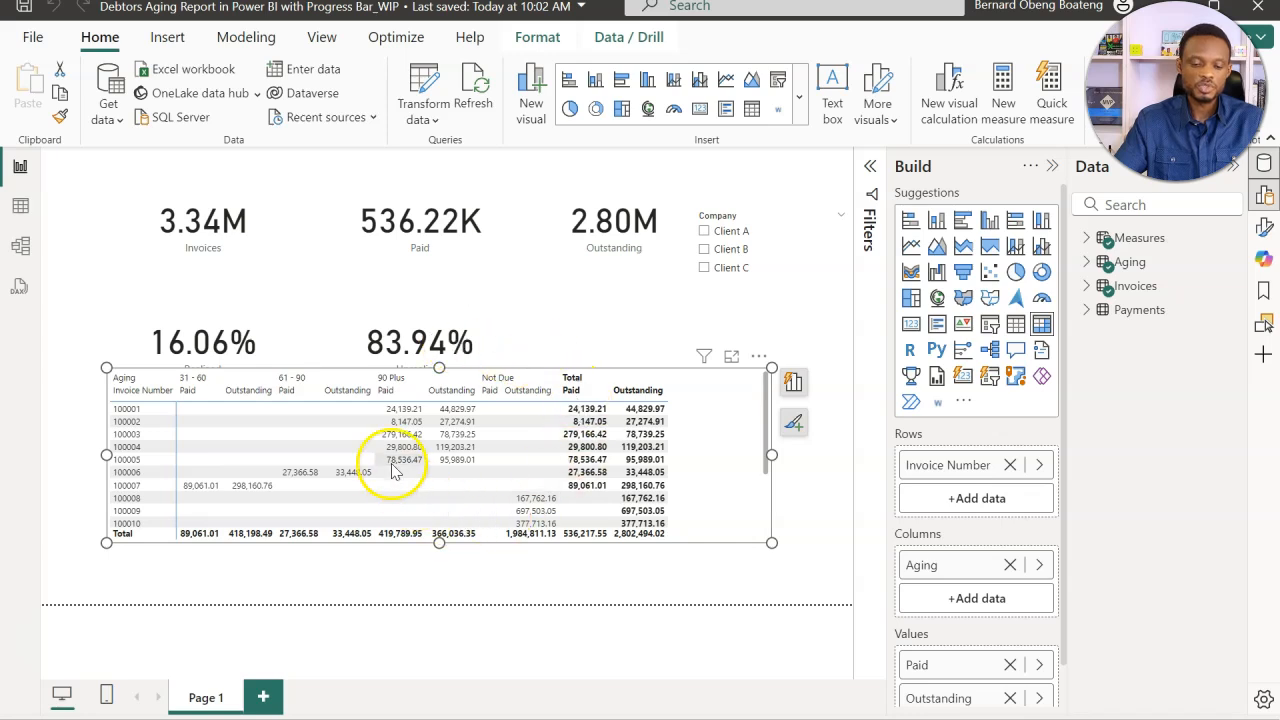
click(20, 206)
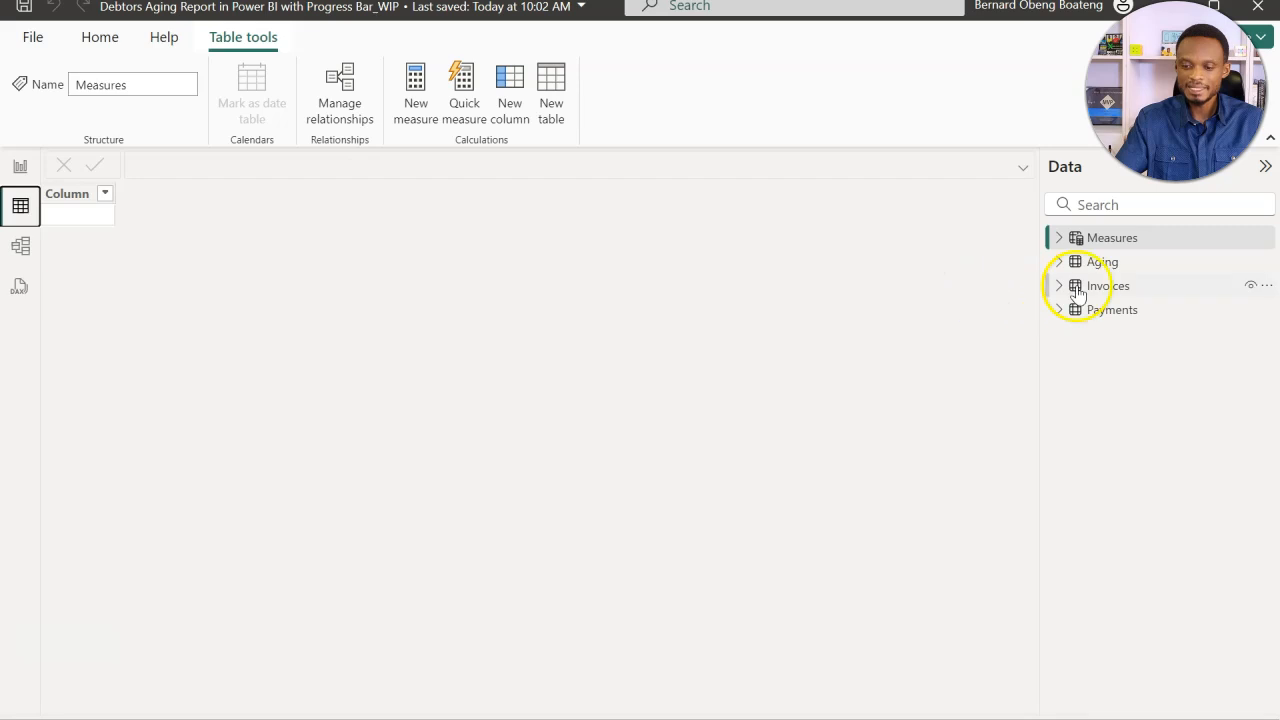
click(1137, 263)
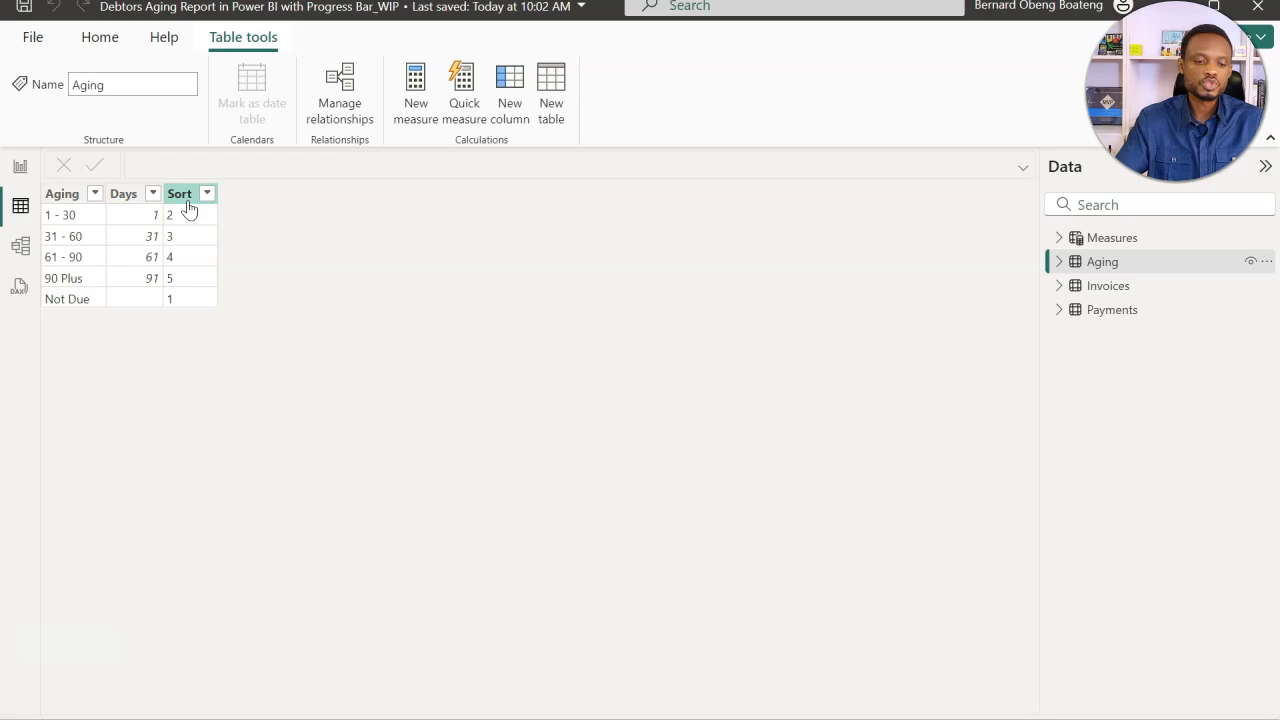
Sort the Aging table's Aging column by its Sort column and return to the report page.
click(72, 199)
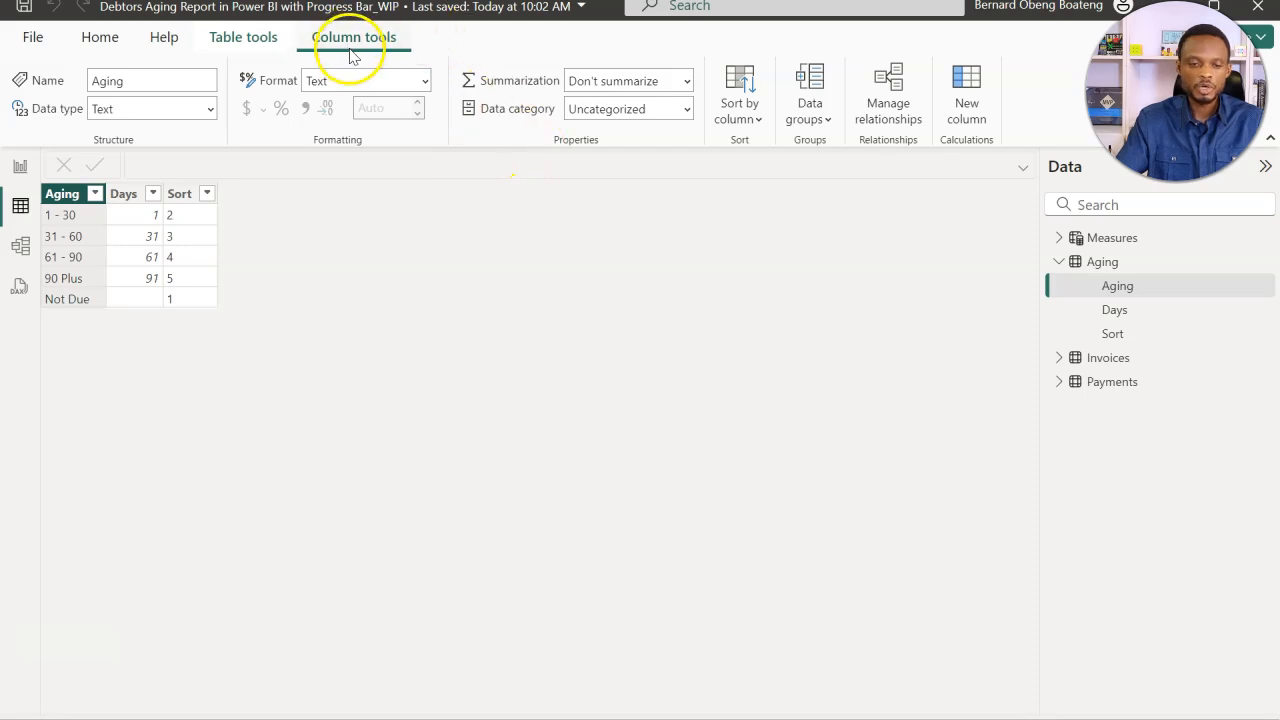
click(756, 118)
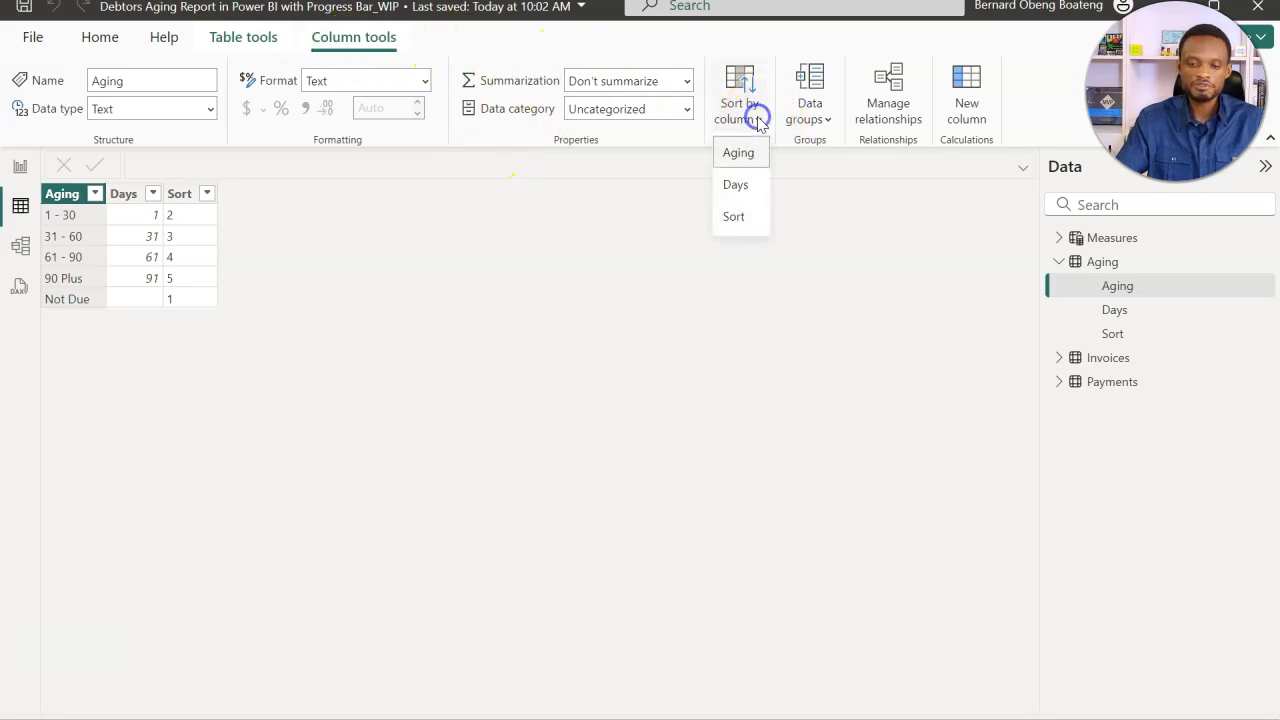
click(738, 218)
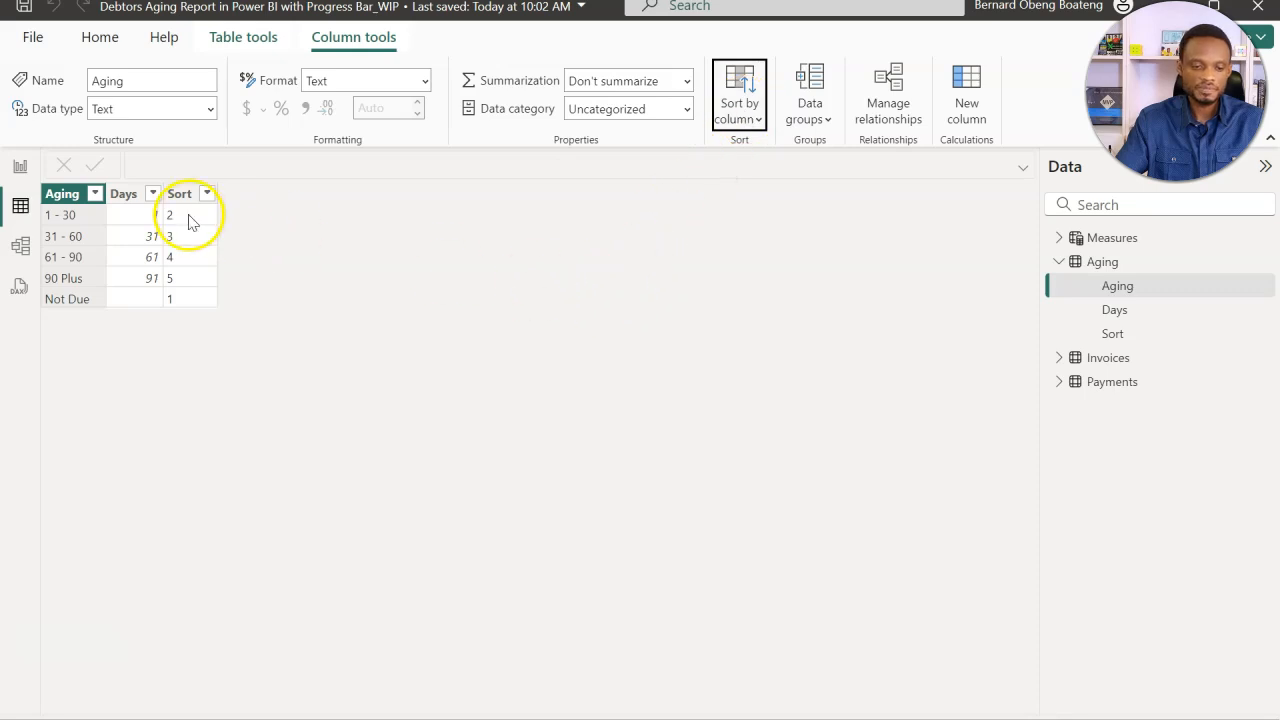
click(21, 167)
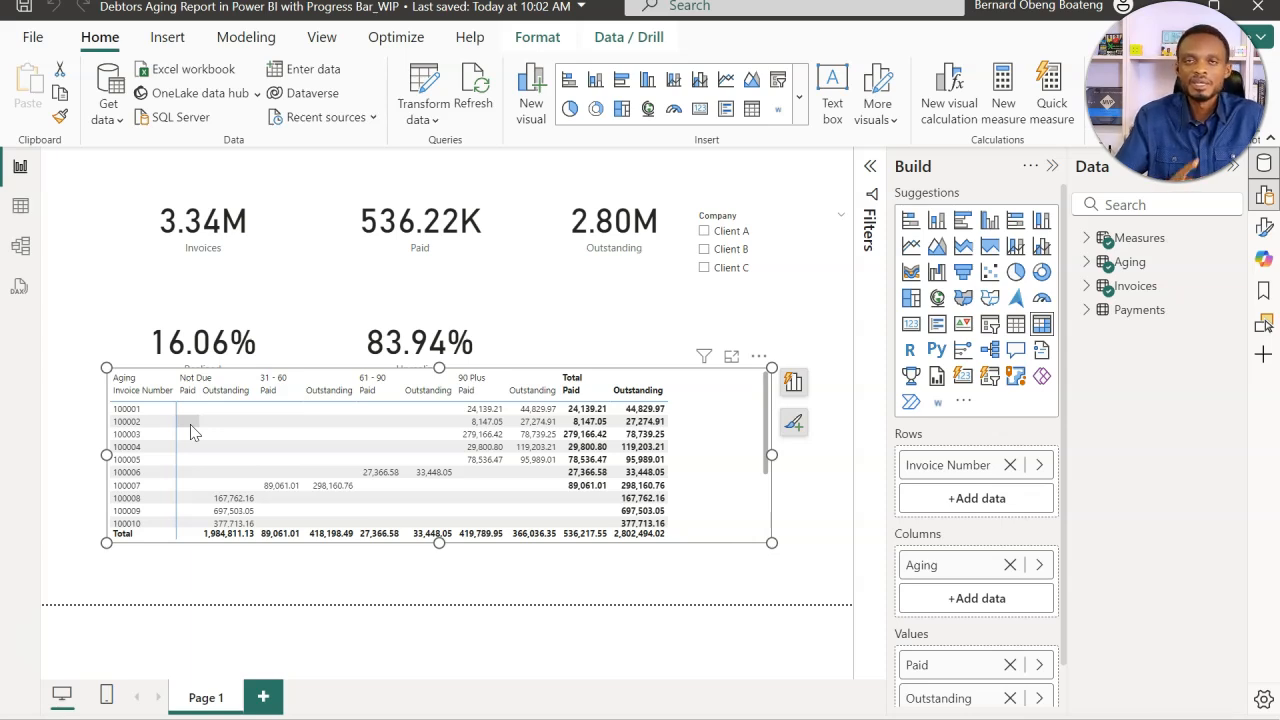
Add +0 to the Outstanding measure so its formula reads [Invoices] - [Paid] +0.
click(220, 429)
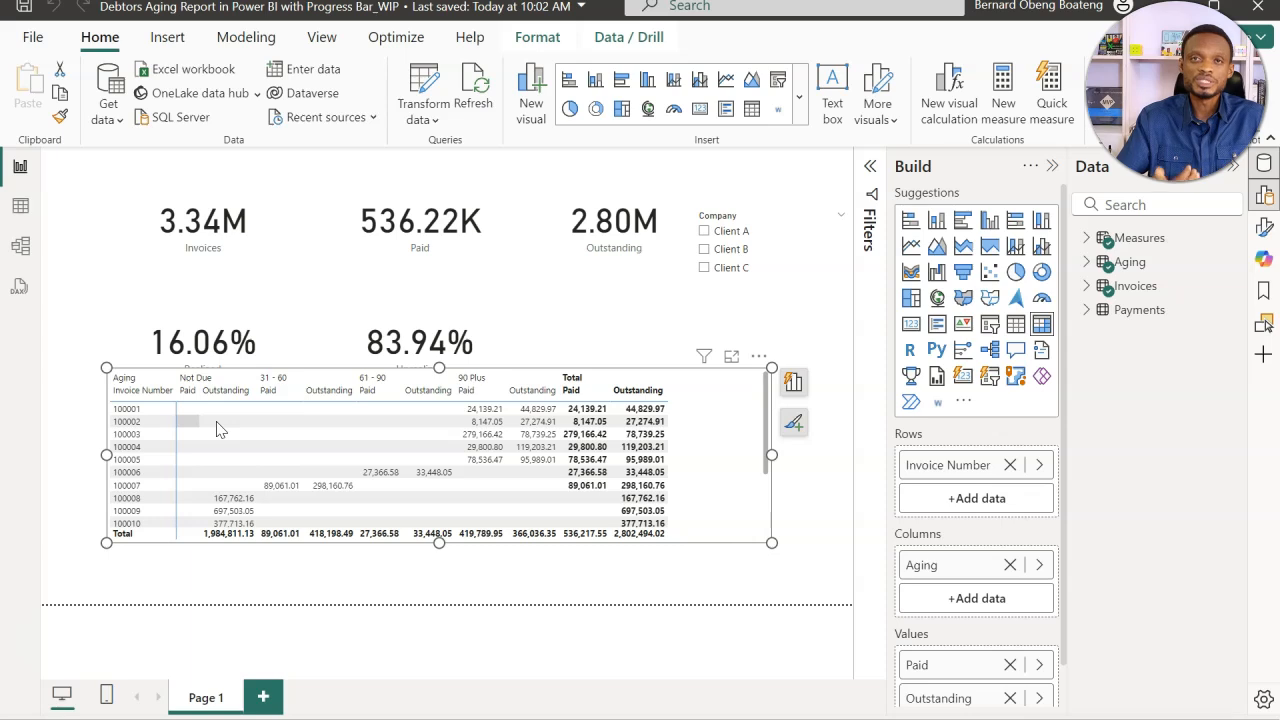
click(535, 410)
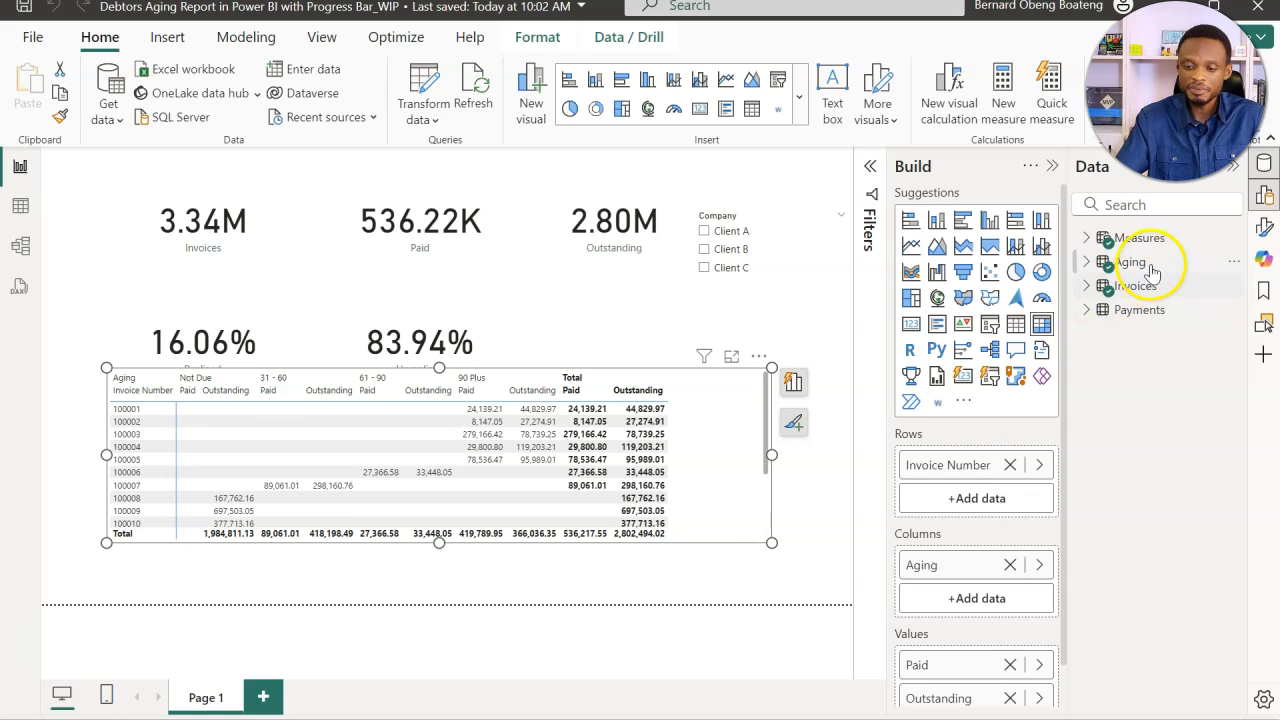
click(1090, 238)
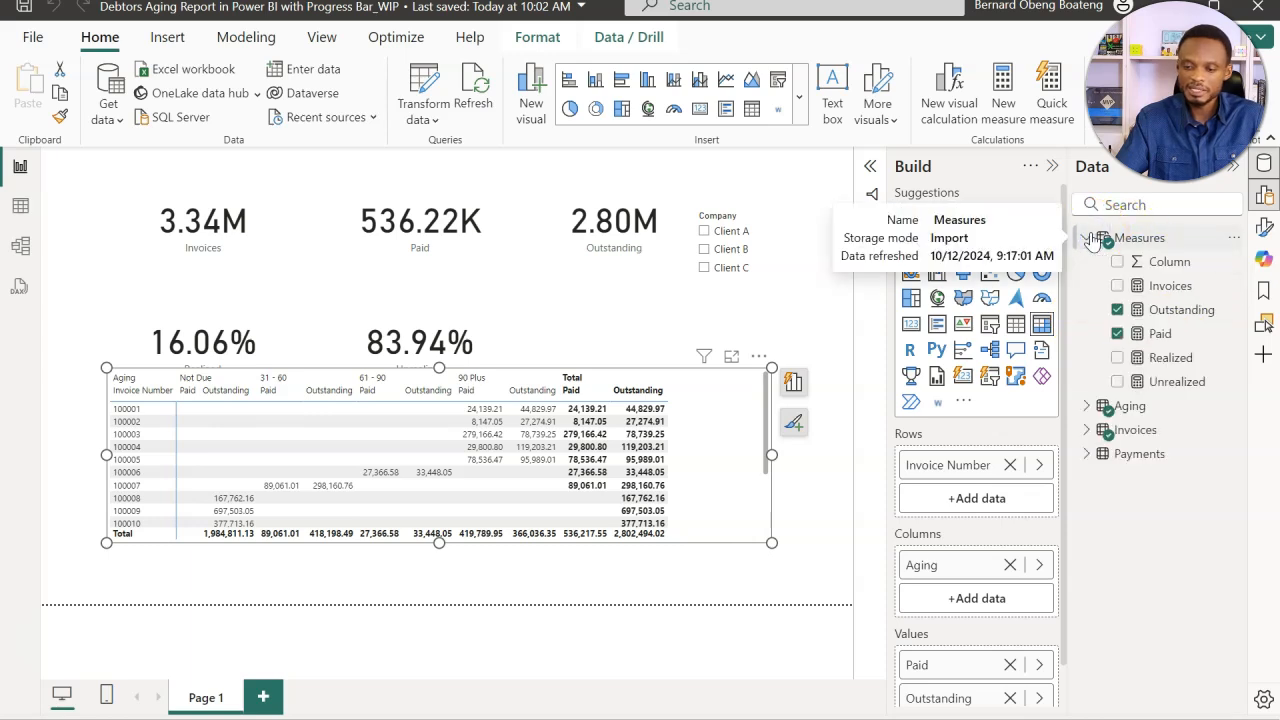
click(1168, 309)
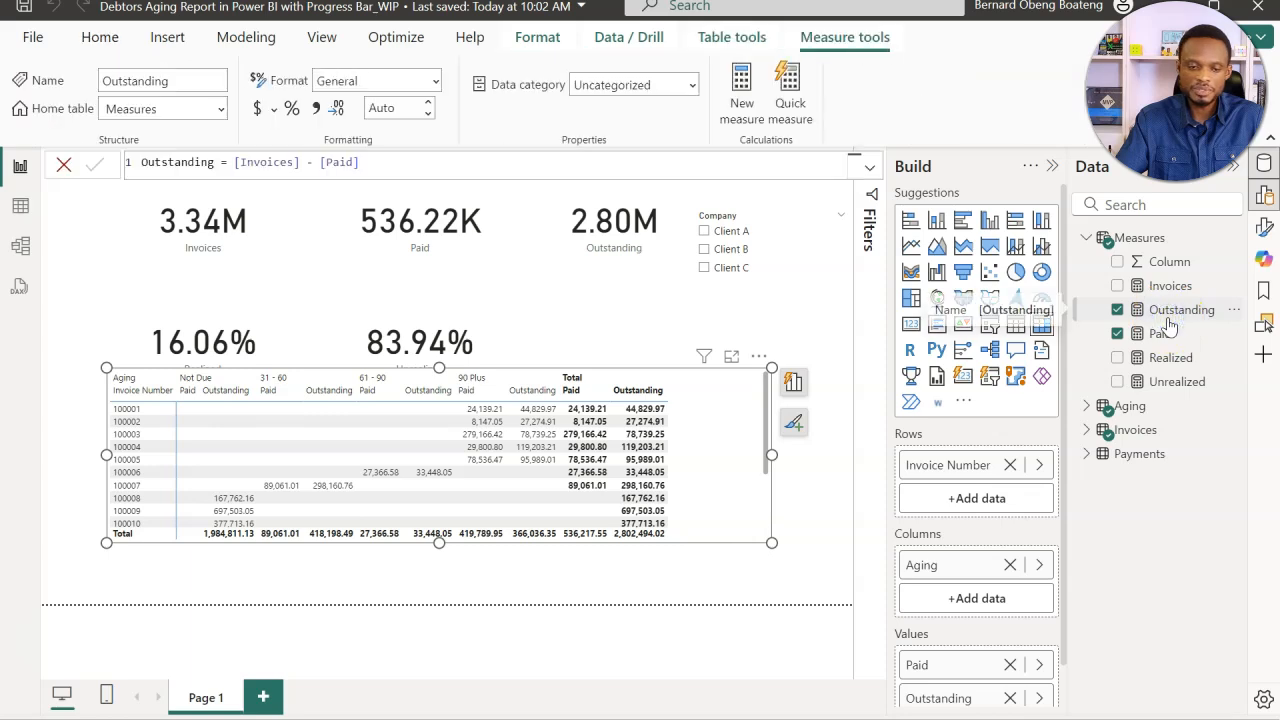
click(406, 165)
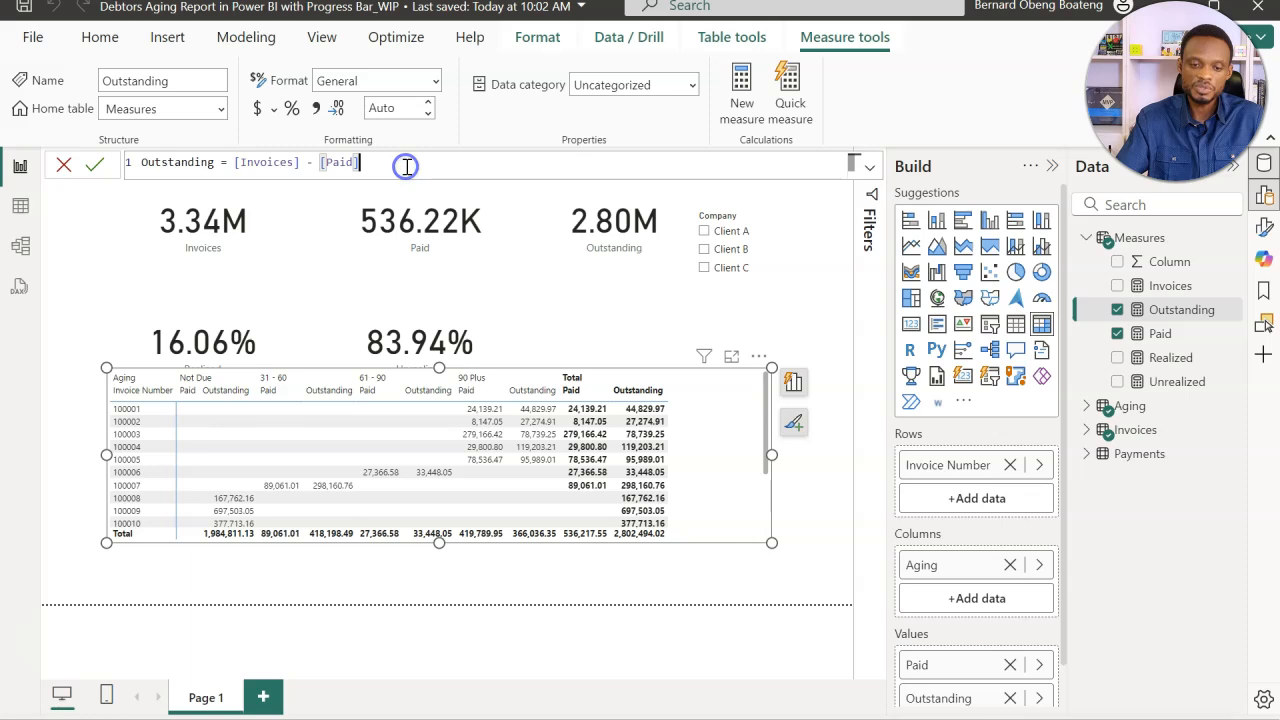
text(+0)
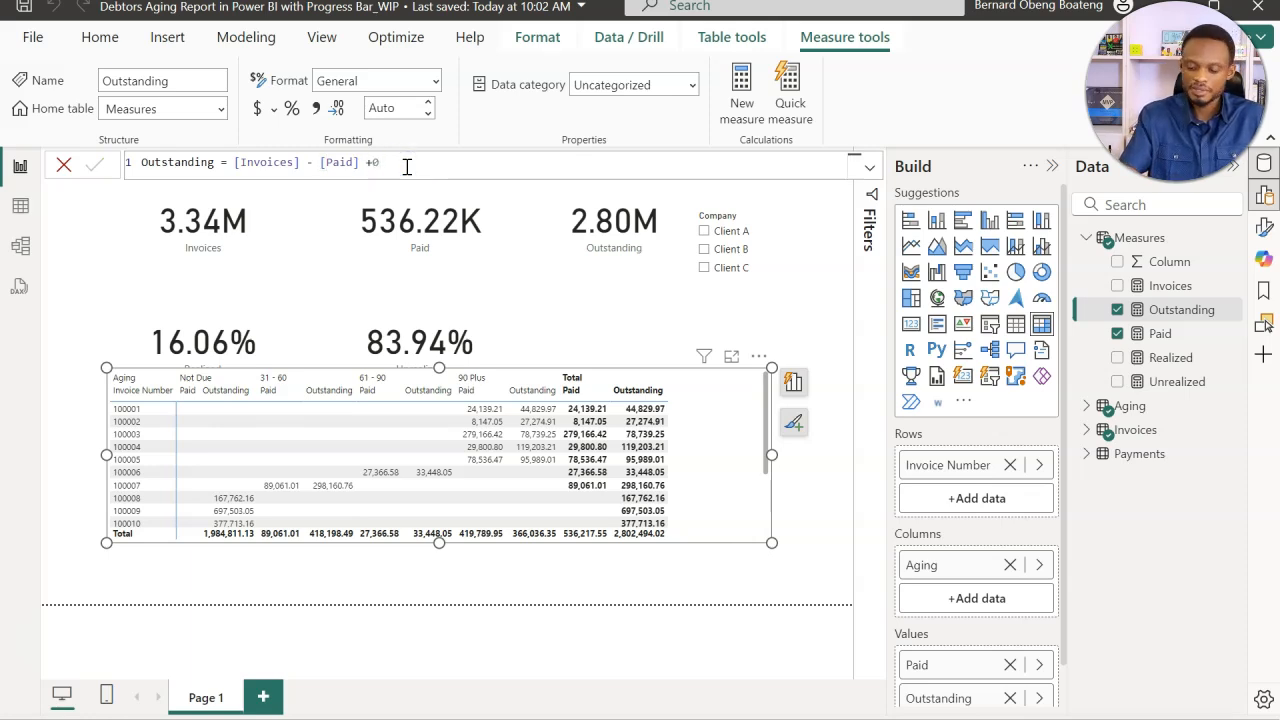
key(Return)
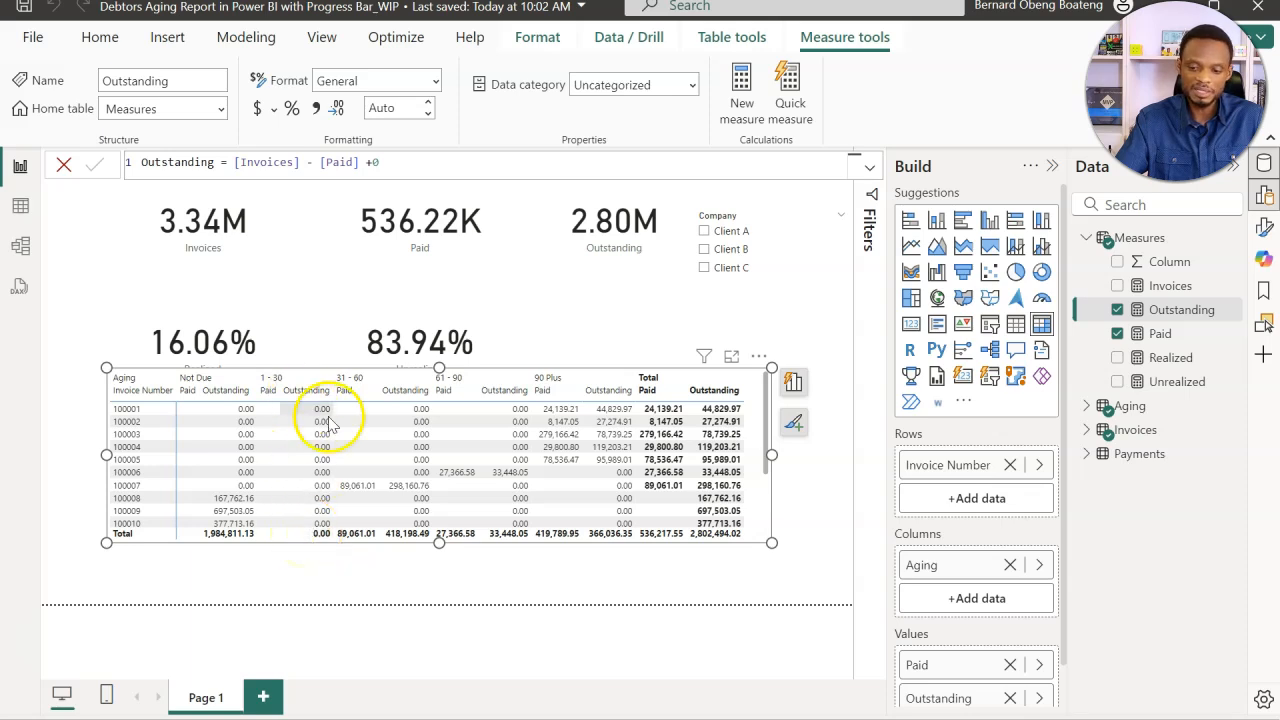
Add +0 to the Paid measure so its formula reads SUM(Payments[GrossAmount])+0.
click(1160, 334)
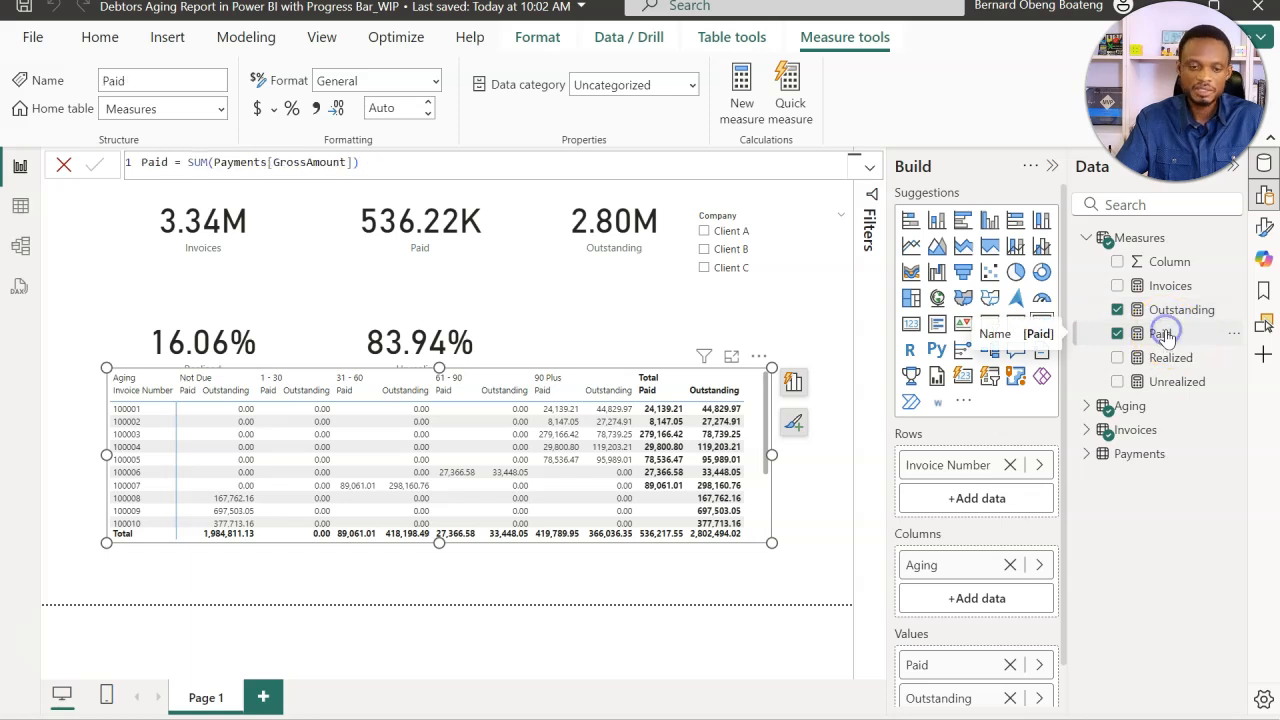
click(514, 174)
text(+)
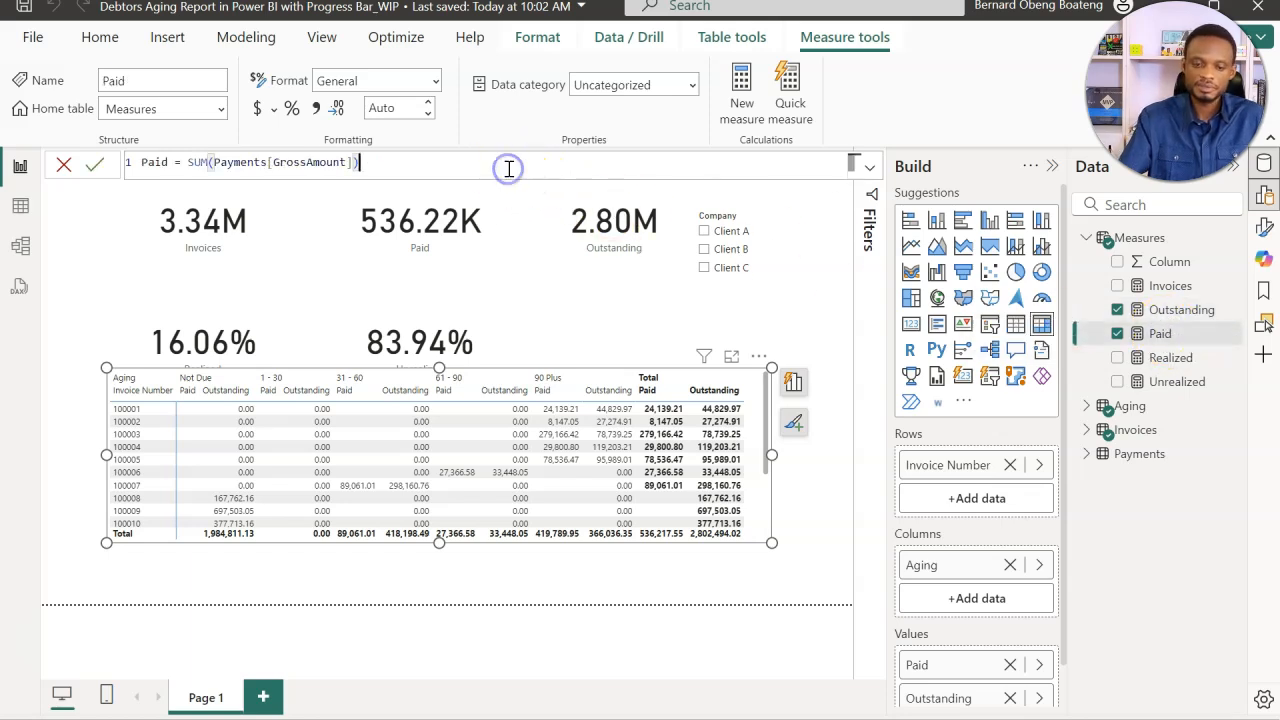
text(0)
key(Return)
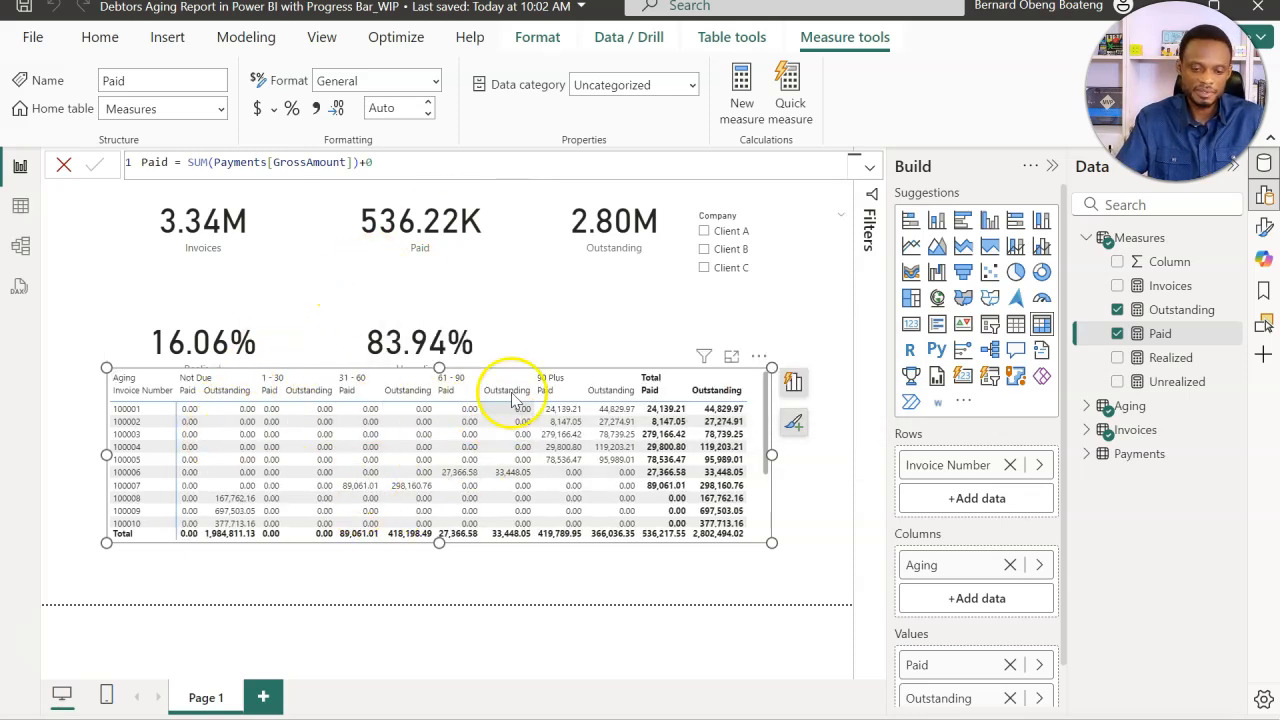
Move the aging matrix down clear of the Realized and Unrealized cards and check it enlarged in focus mode.
drag(560, 378, 572, 400)
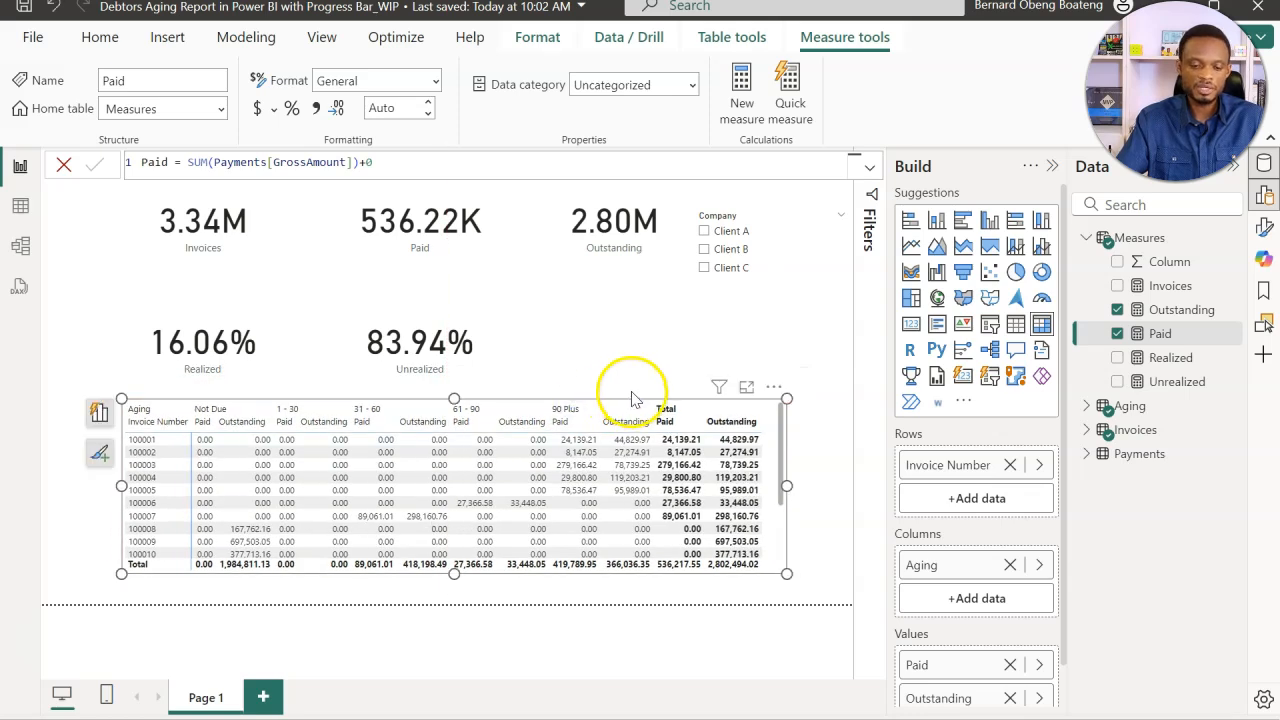
click(745, 388)
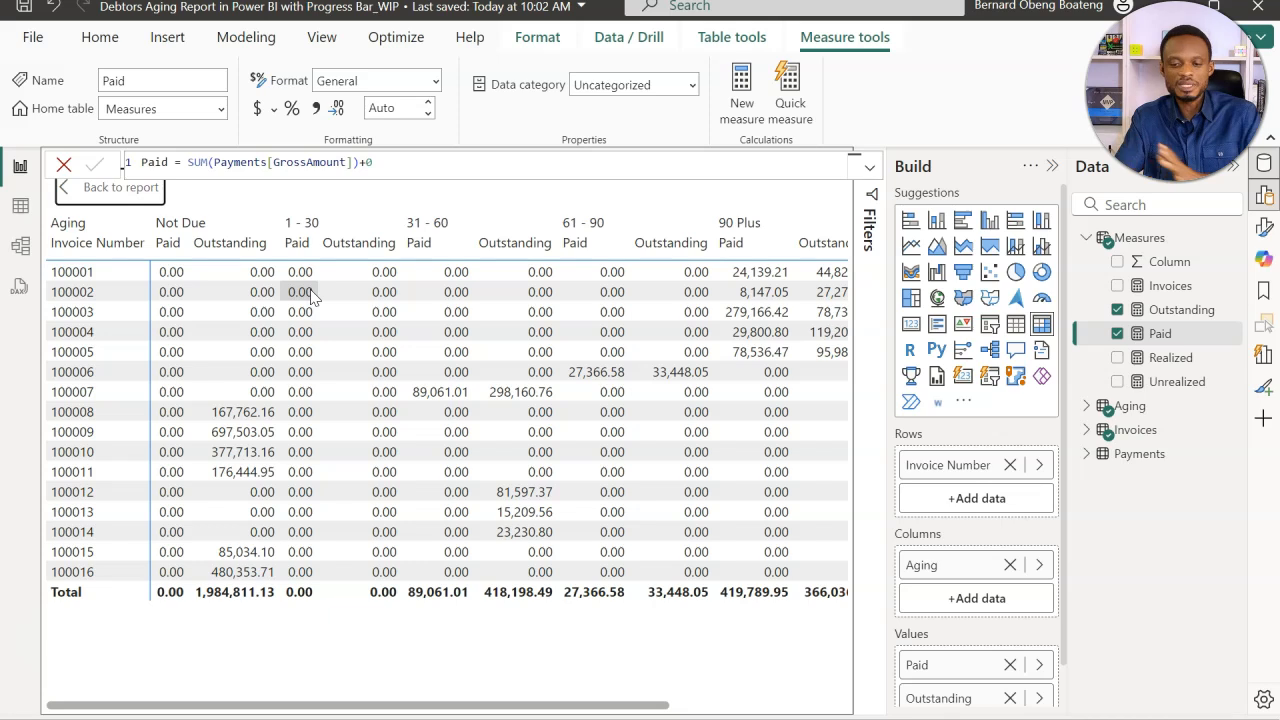
click(114, 187)
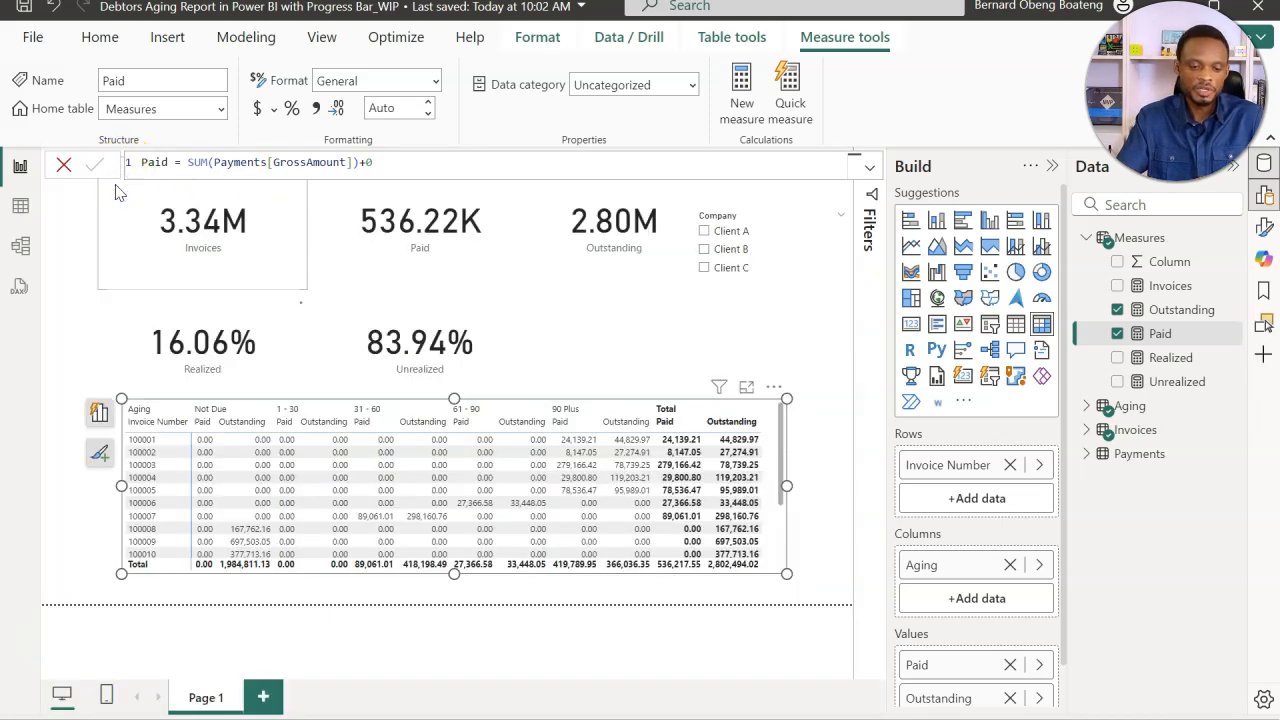
click(387, 410)
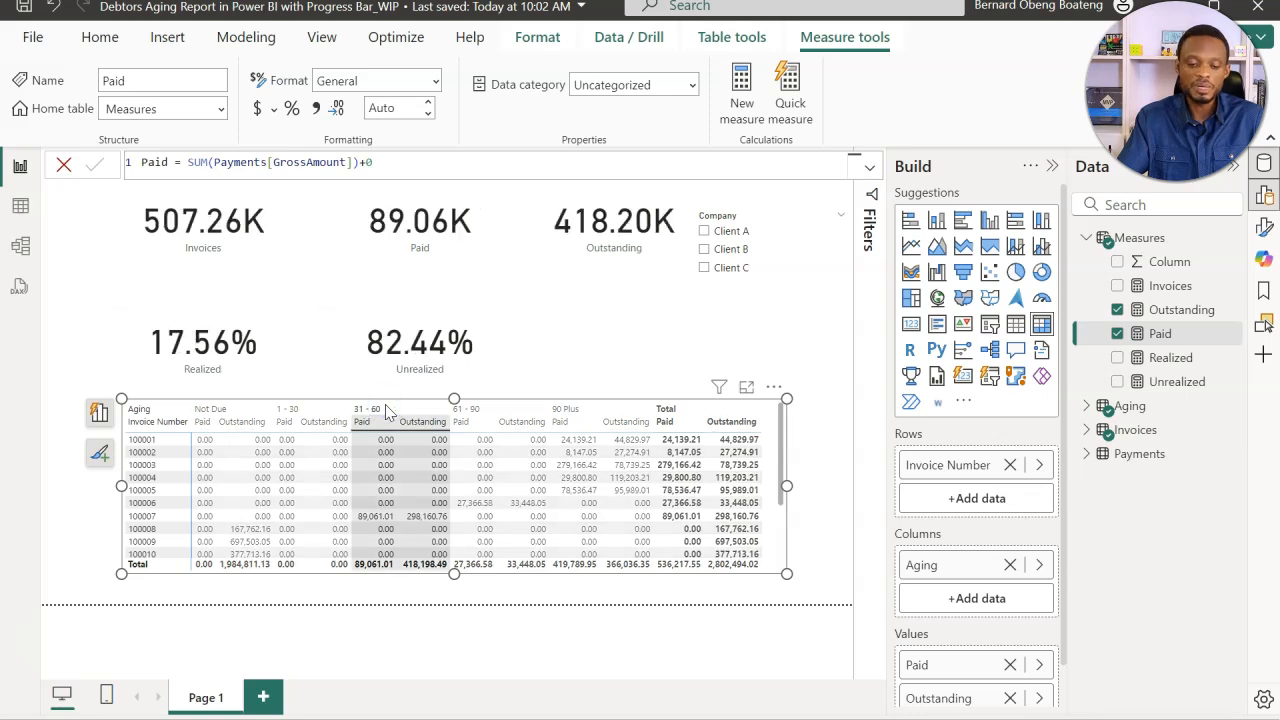
click(387, 410)
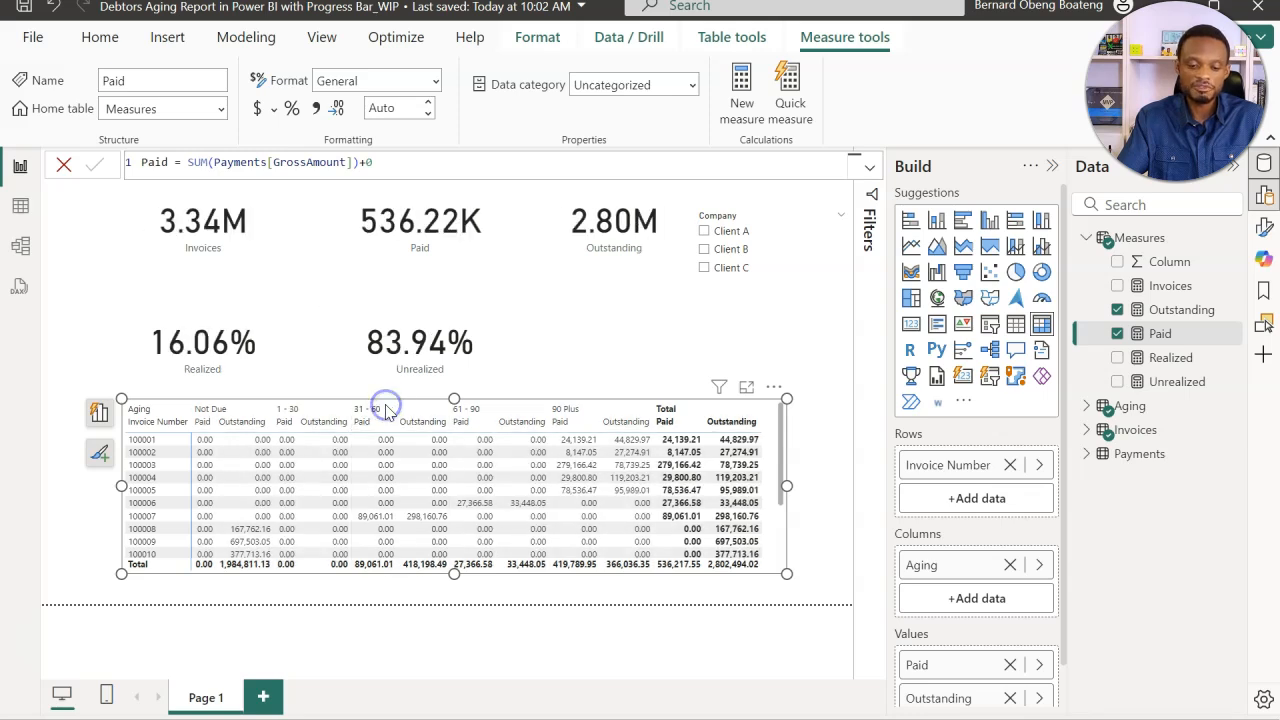
Set the aging matrix's style preset to None and its layout to Tabular.
click(103, 458)
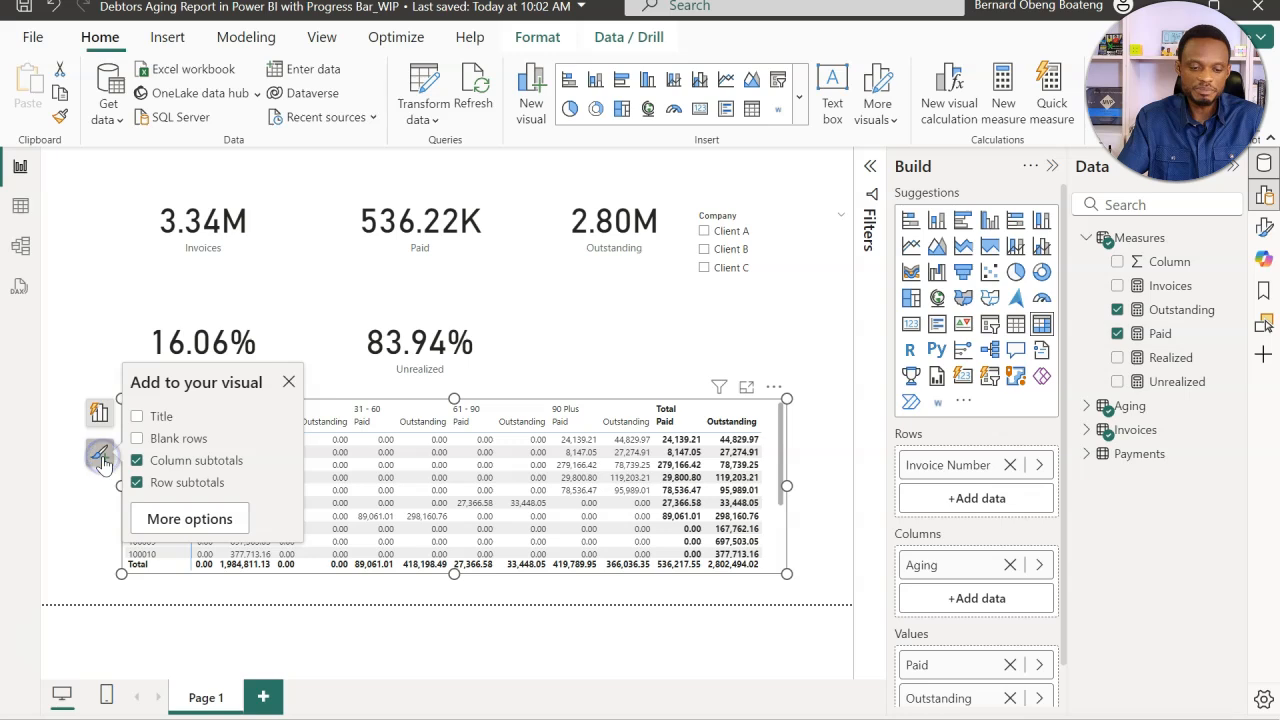
click(190, 519)
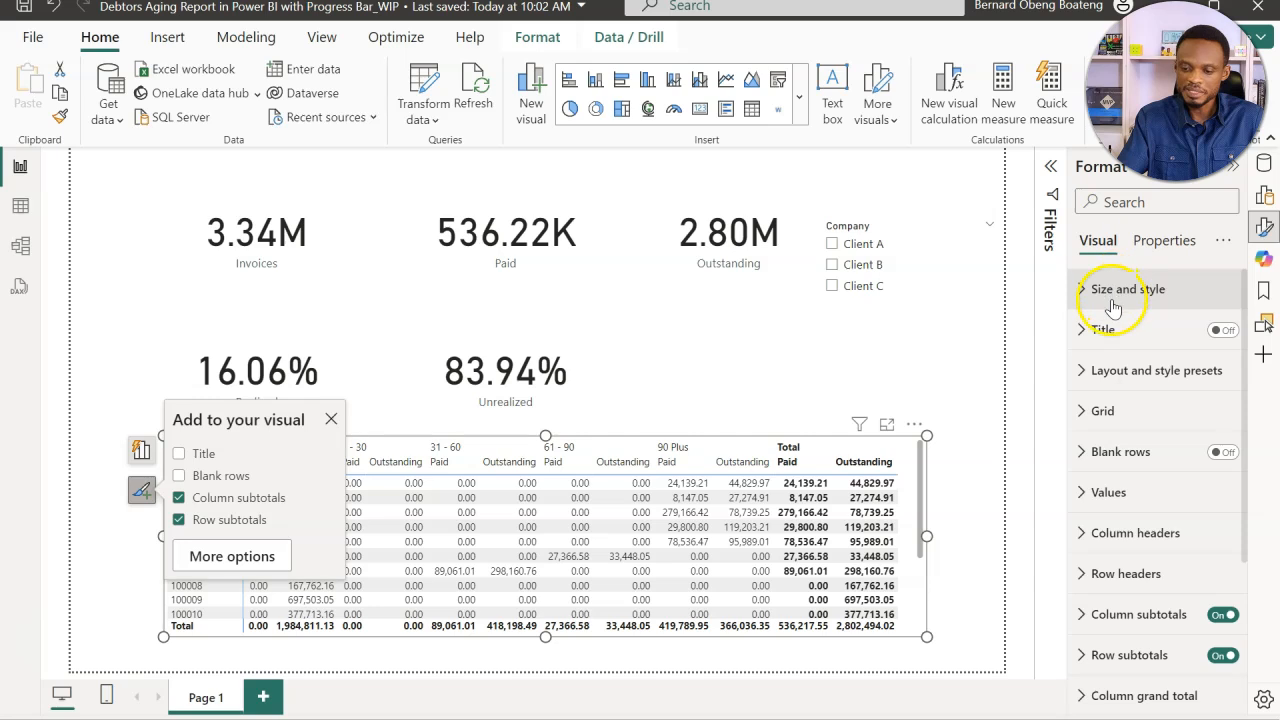
click(1097, 372)
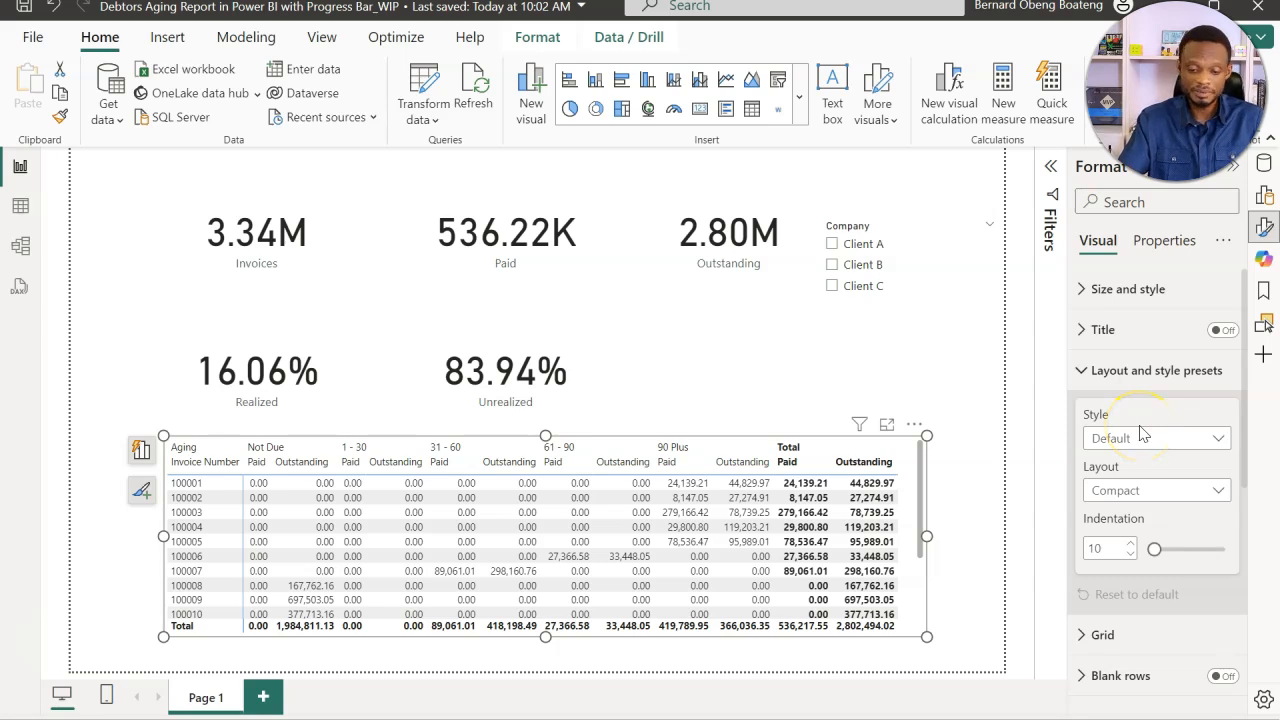
click(1172, 440)
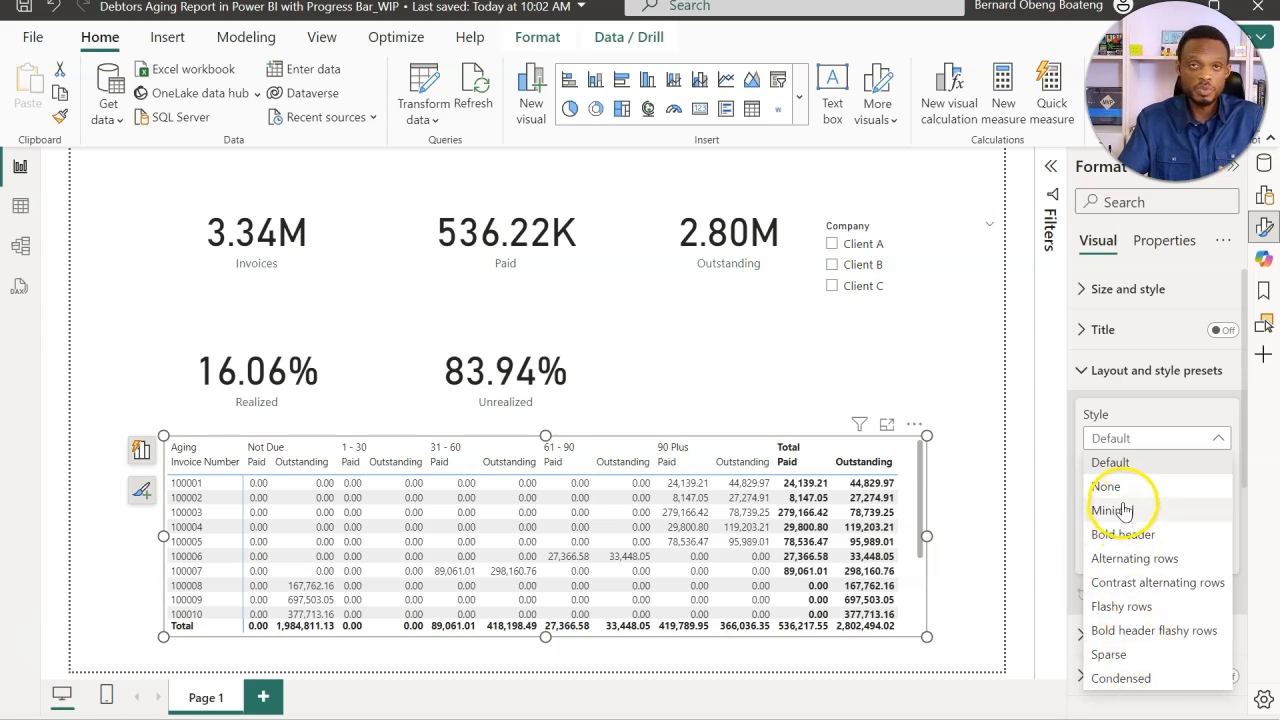
click(1108, 486)
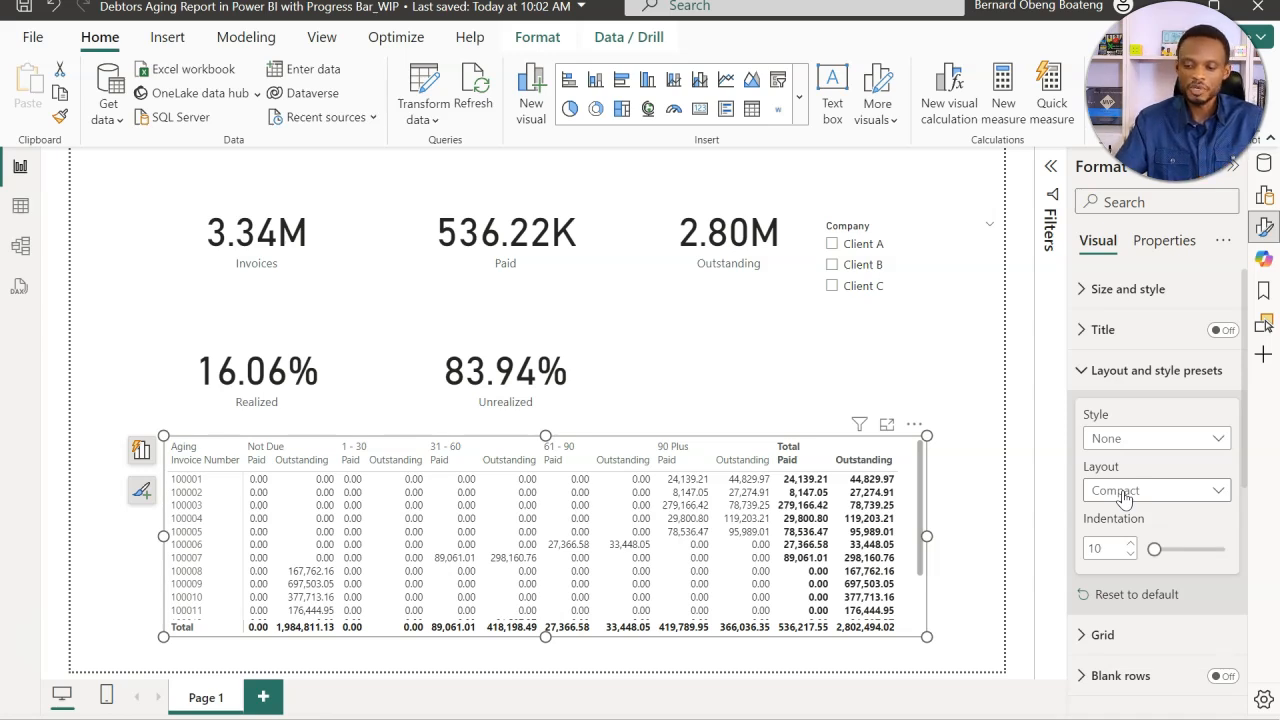
click(1124, 493)
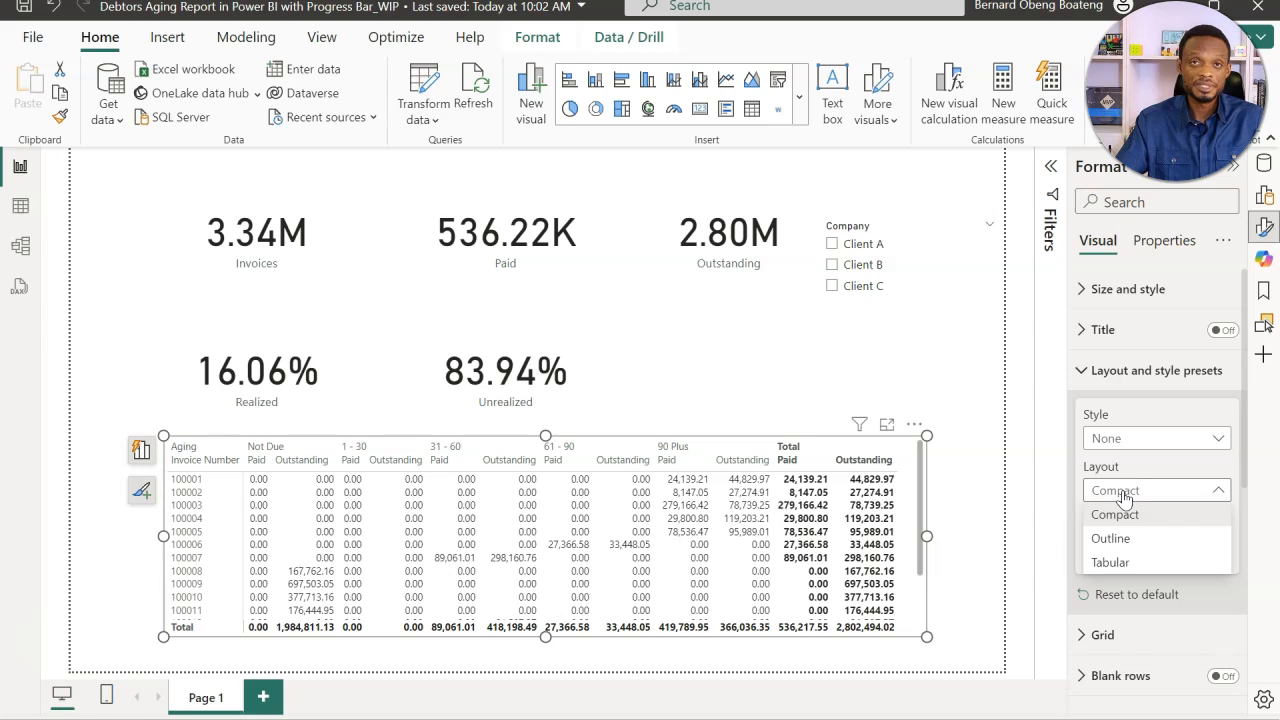
click(1124, 561)
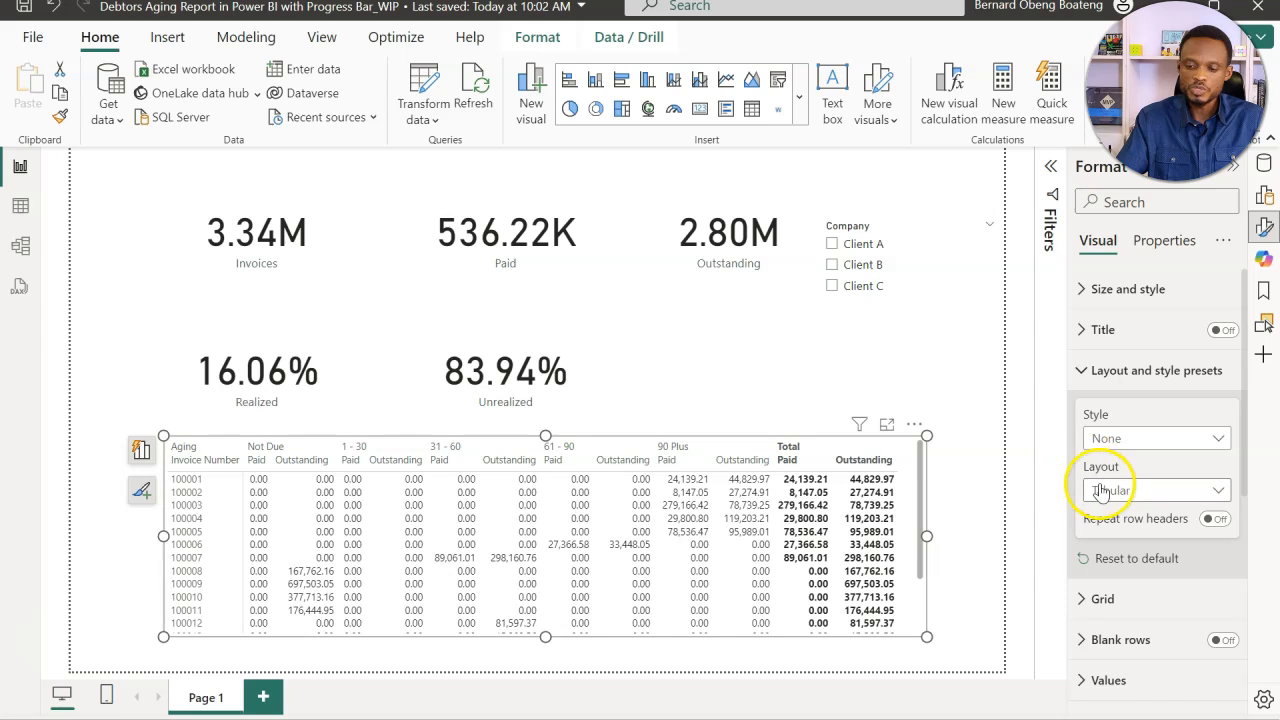
Turn on both horizontal and vertical gridlines for the aging matrix and deselect it.
scroll(1137, 425, down, 3)
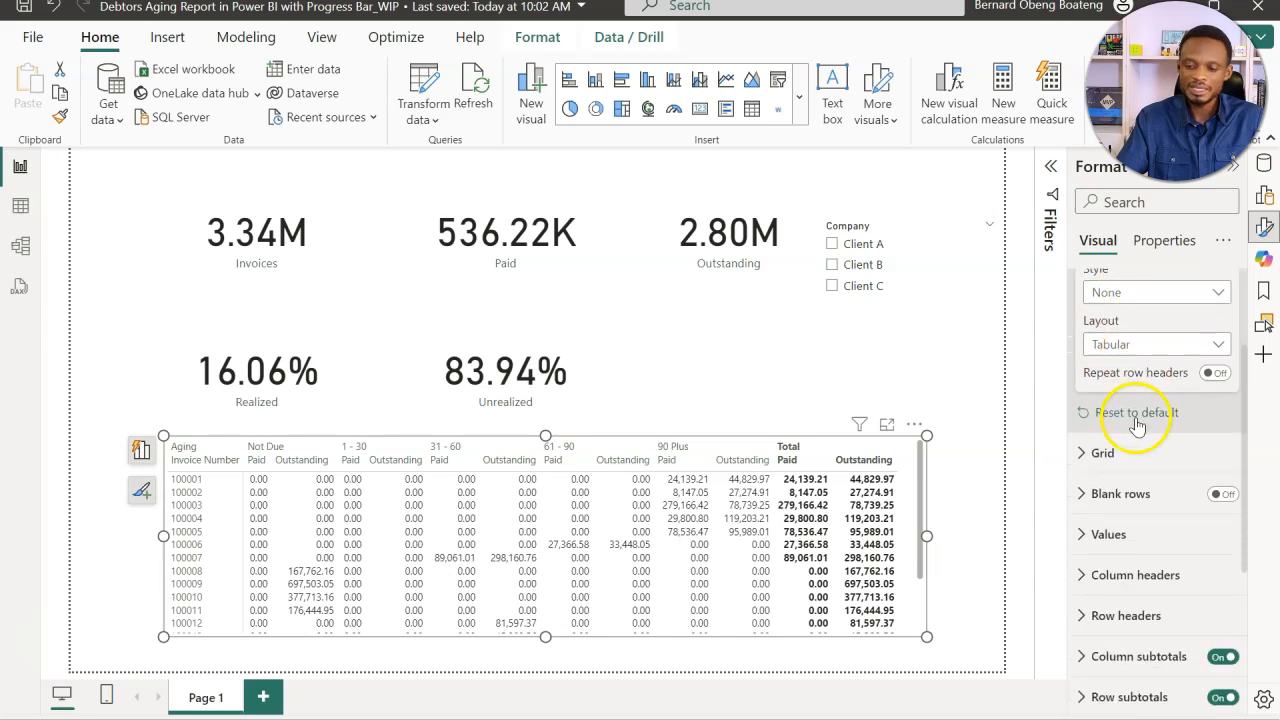
click(1086, 453)
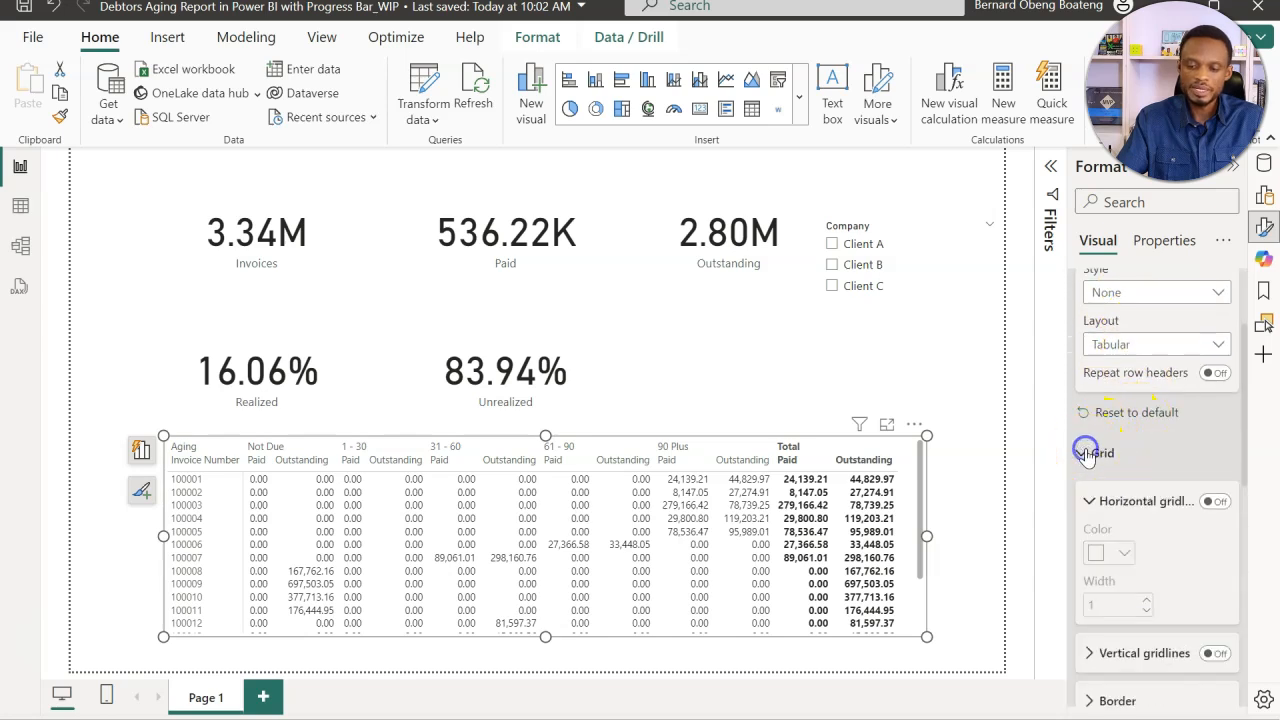
click(1216, 503)
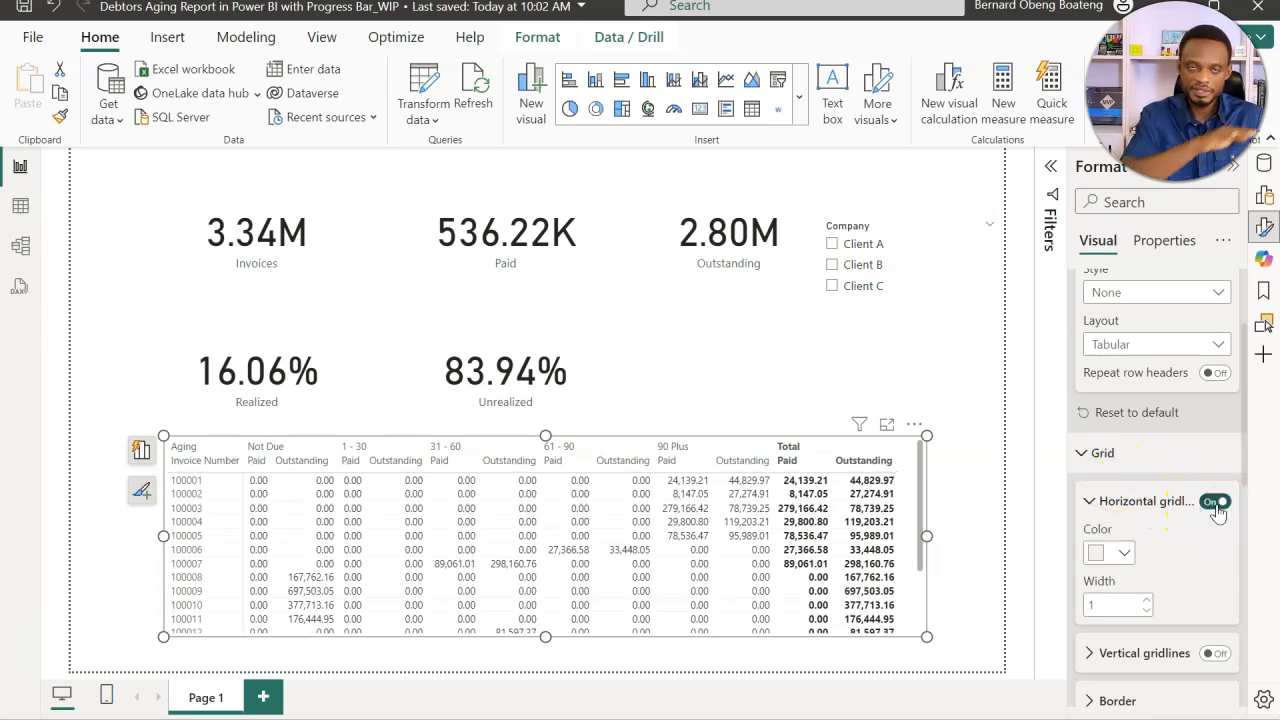
scroll(1216, 510, down, 5)
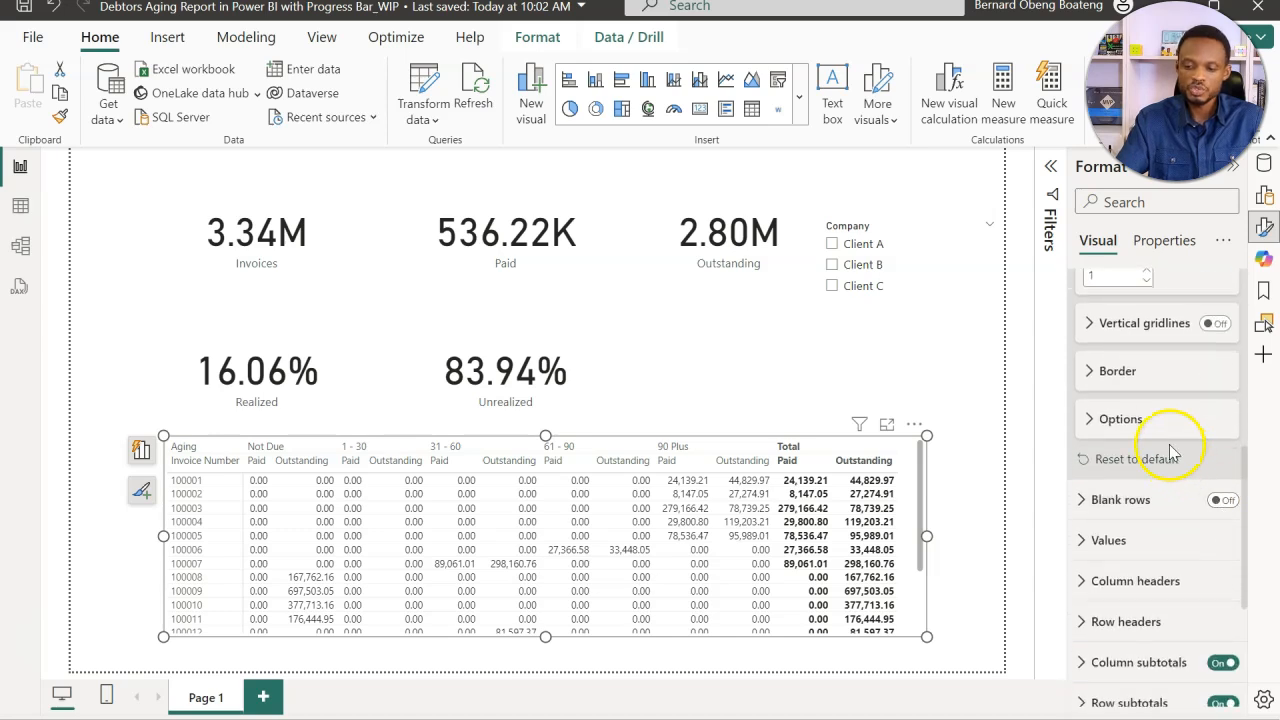
click(1215, 325)
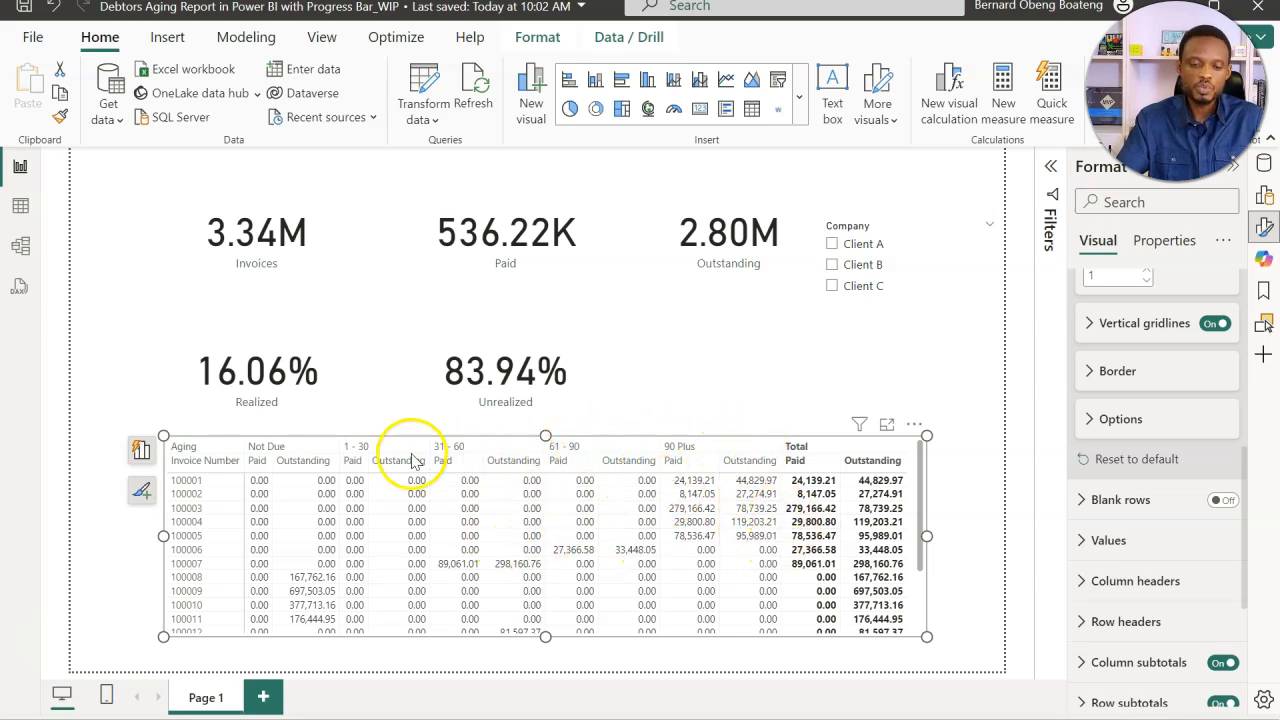
click(686, 401)
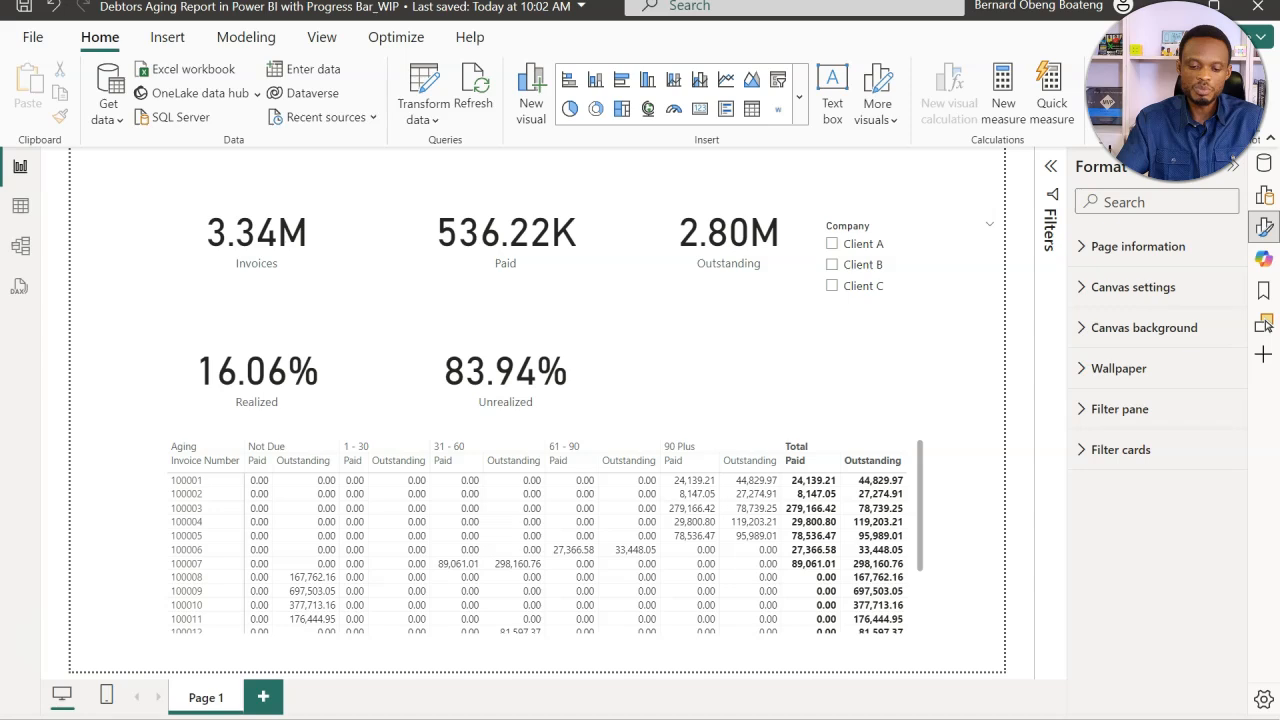
Look at the finished version of the debtors aging report for comparison, and return to the work-in-progress report.
mouse_move(585, 712)
click(495, 700)
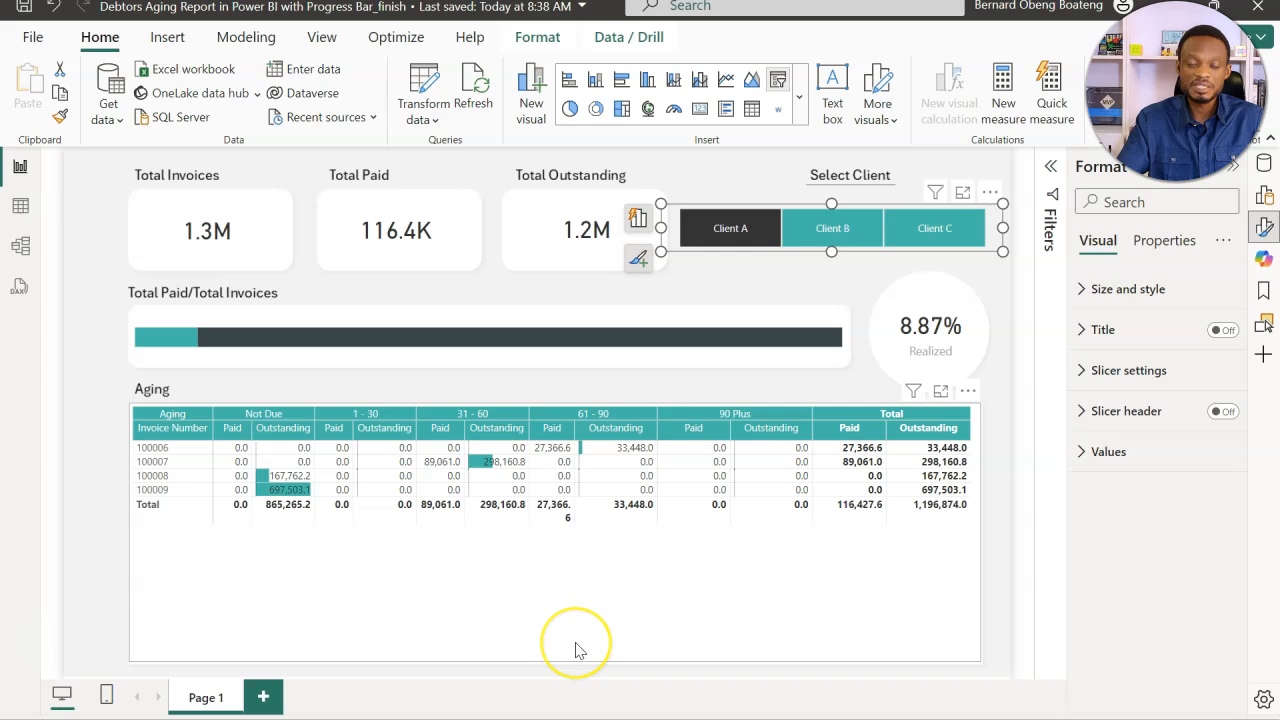
mouse_move(572, 719)
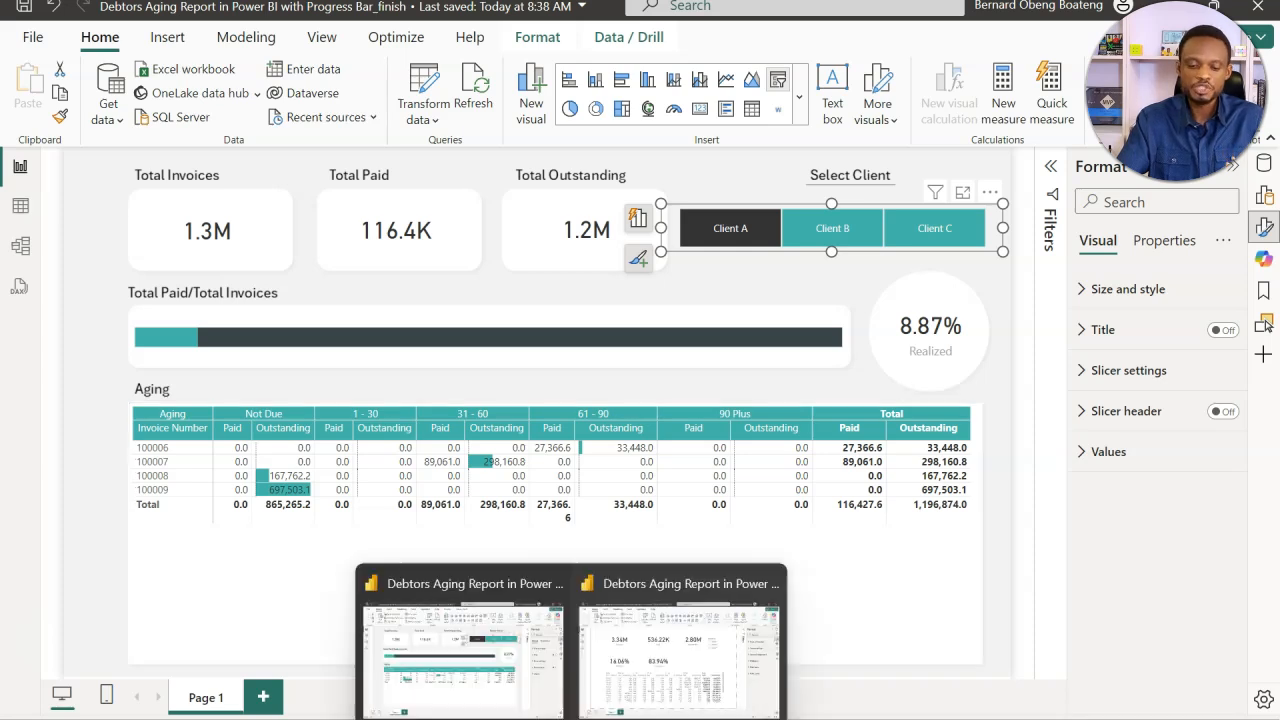
click(651, 663)
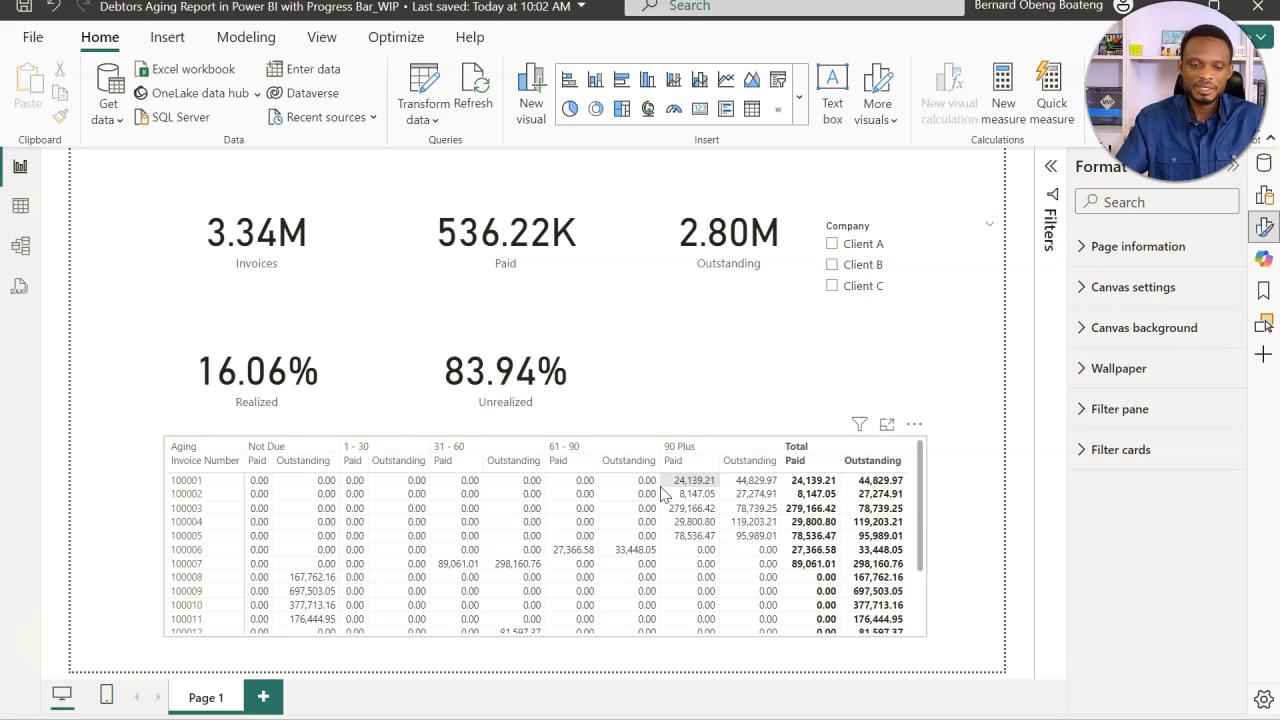
Apply the Classic theme to the report from the Power BI theme gallery.
click(334, 36)
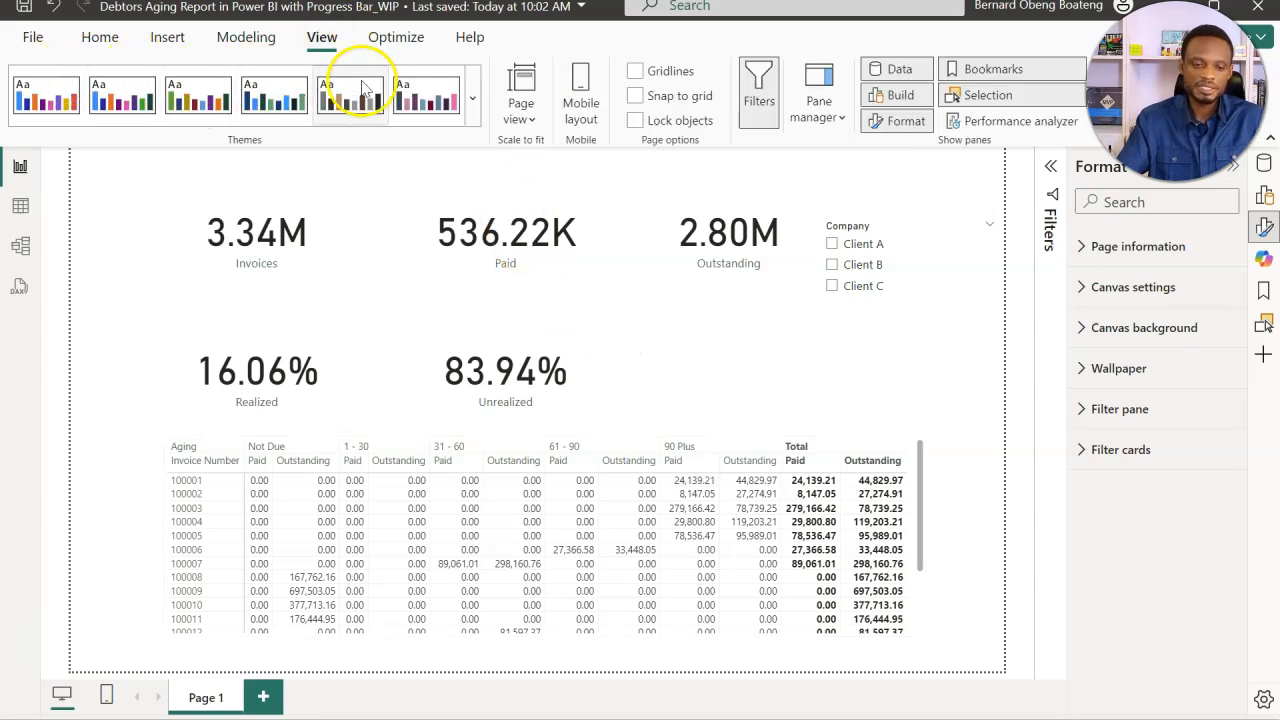
click(474, 86)
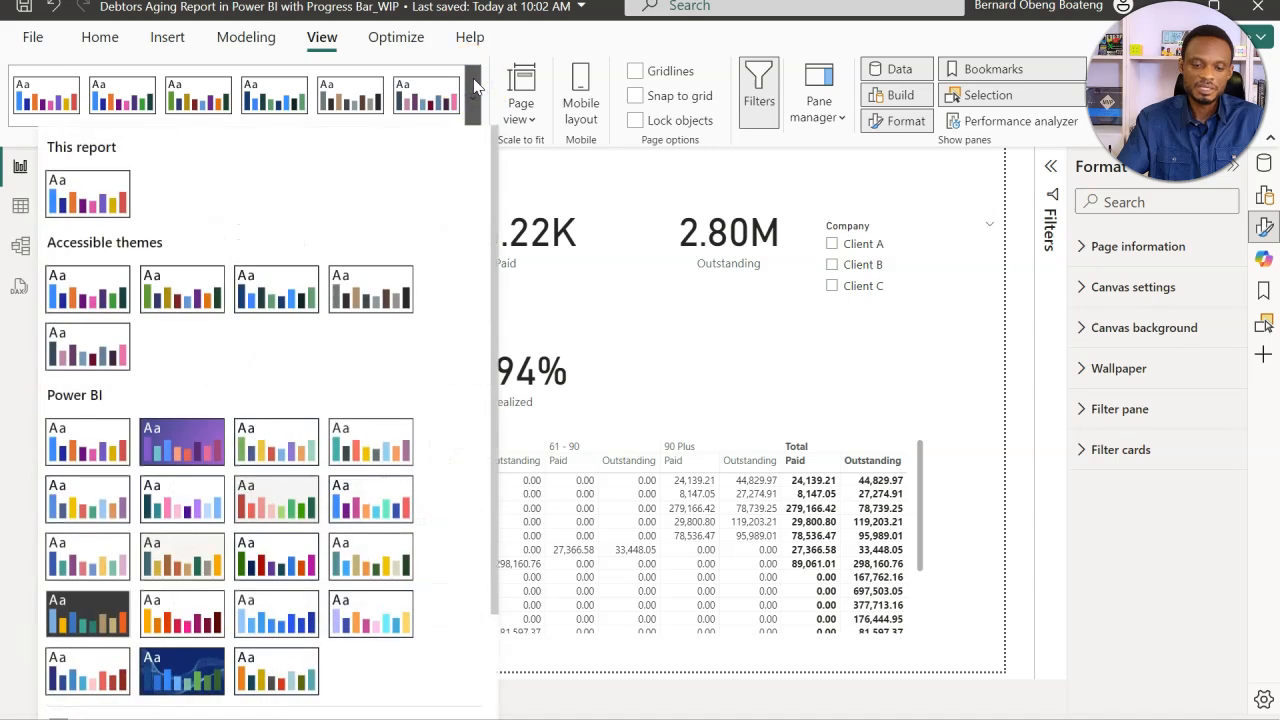
click(390, 453)
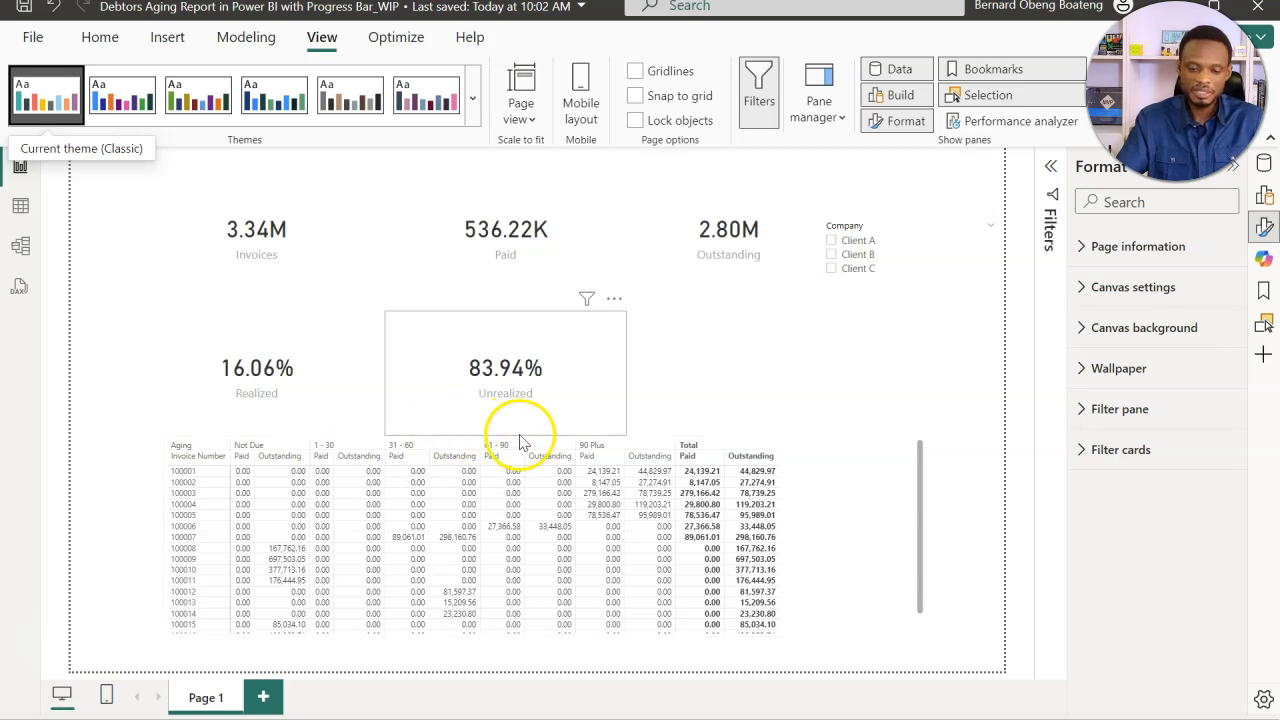
Set the font size of the aging matrix's values to 10.
click(788, 442)
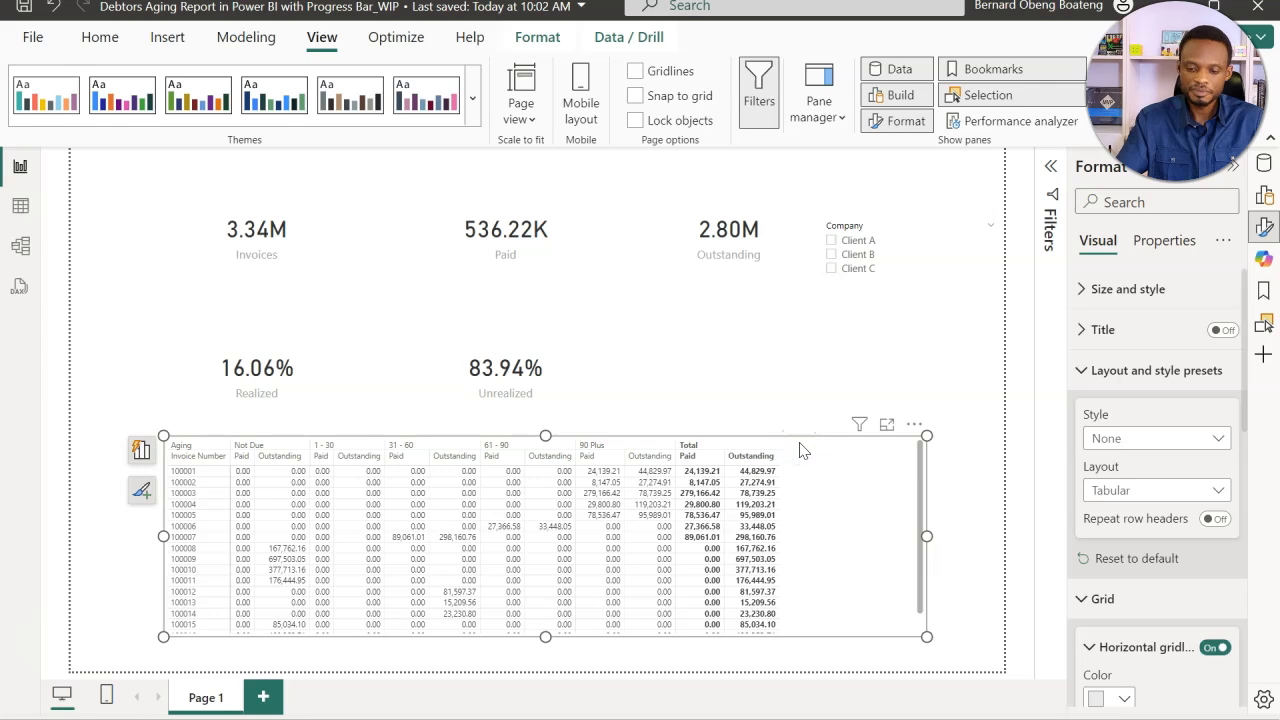
click(141, 490)
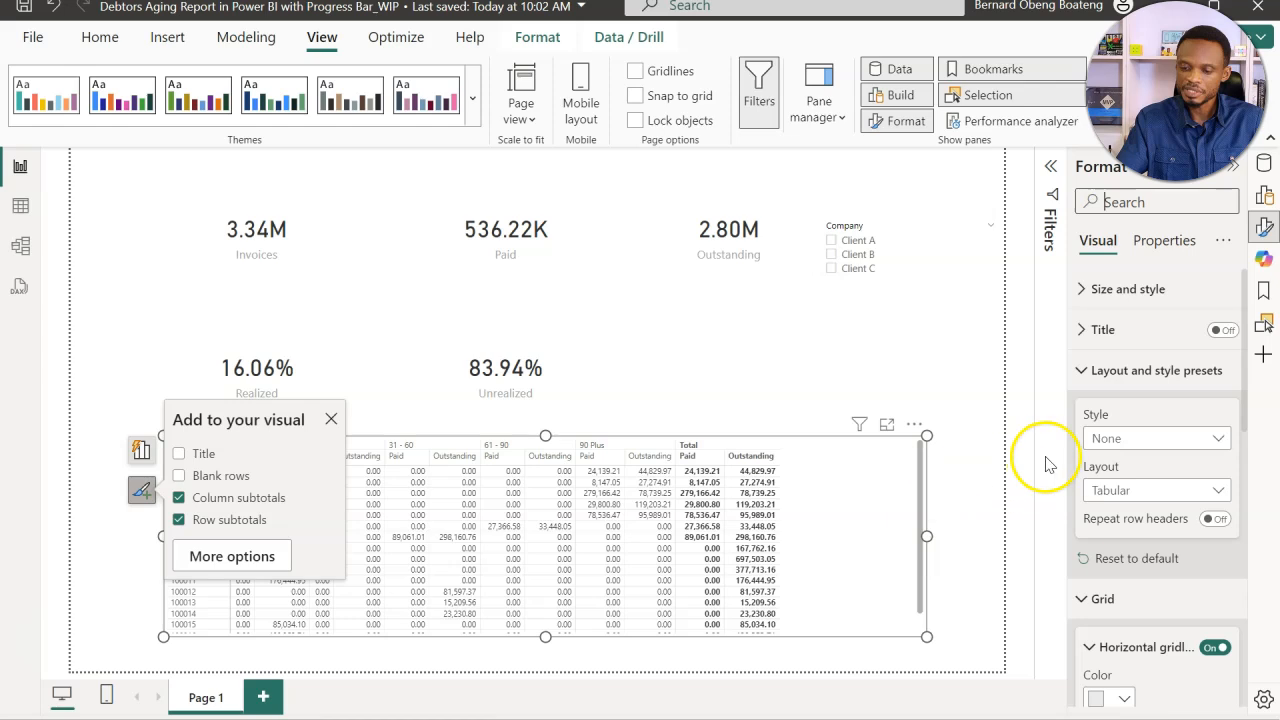
scroll(1137, 557, down, 5)
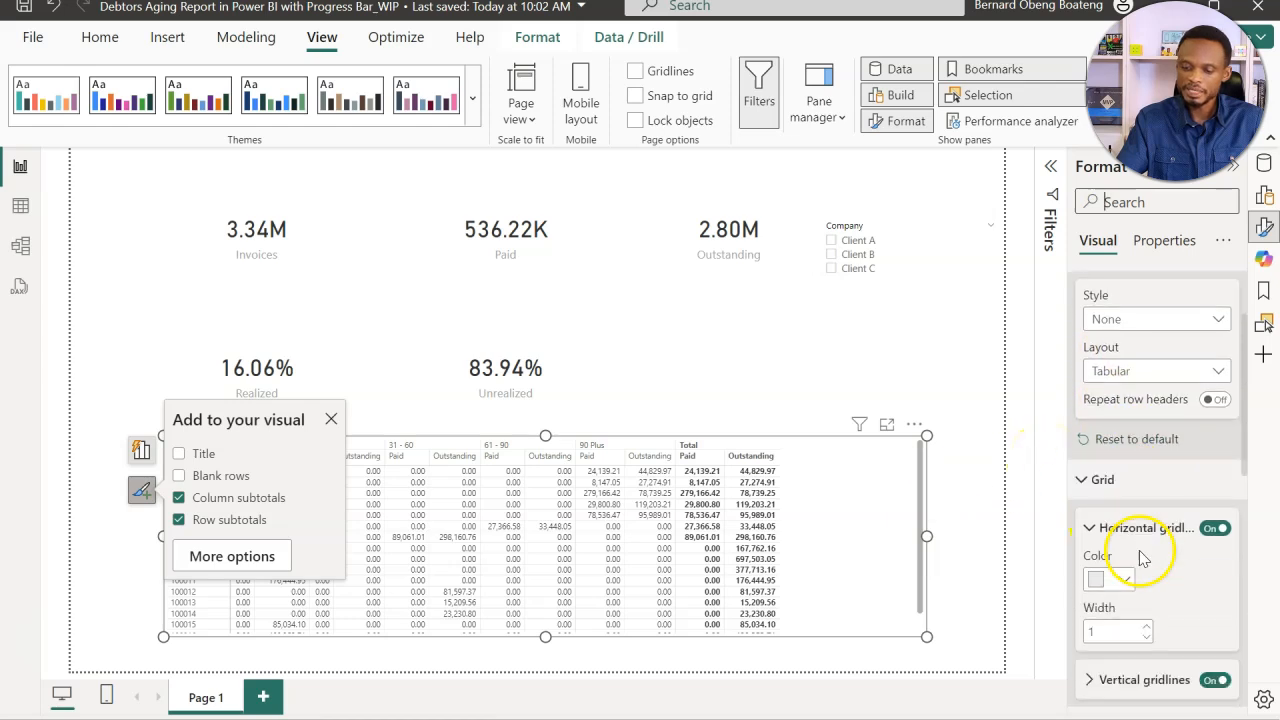
scroll(1140, 558, down, 1)
scroll(1140, 558, up, 3)
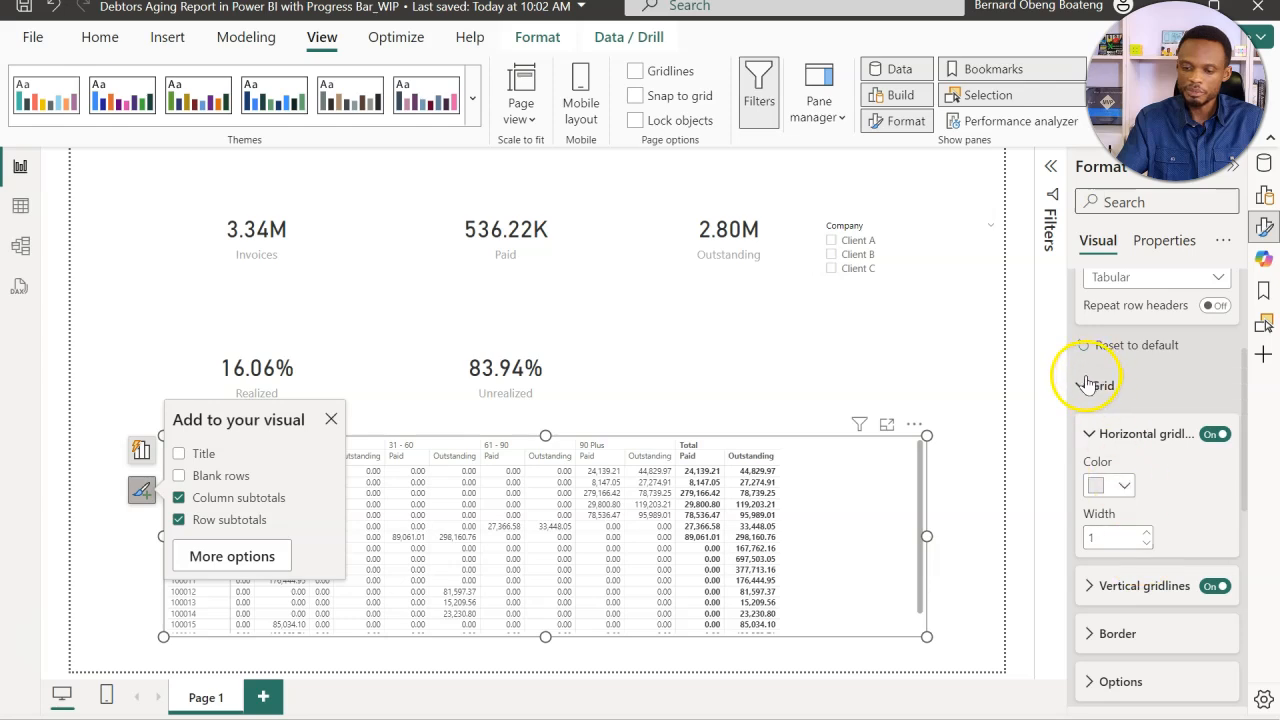
click(1087, 385)
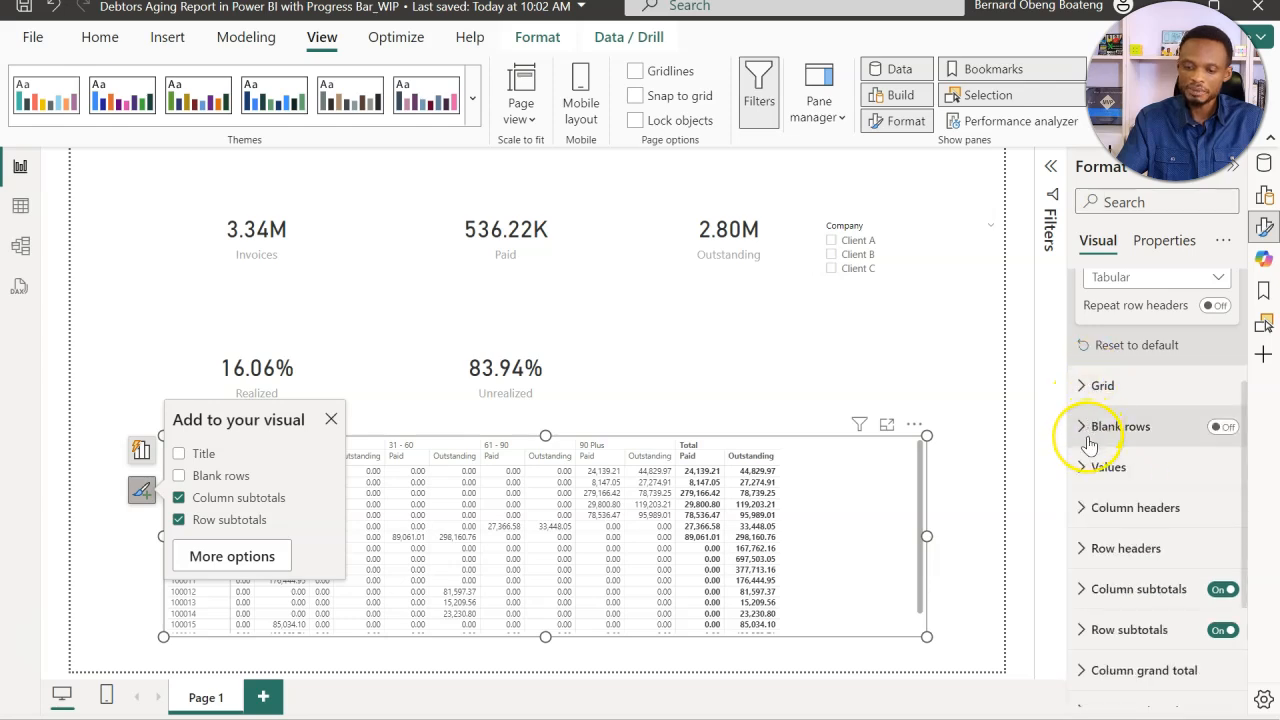
scroll(1088, 440, down, 1)
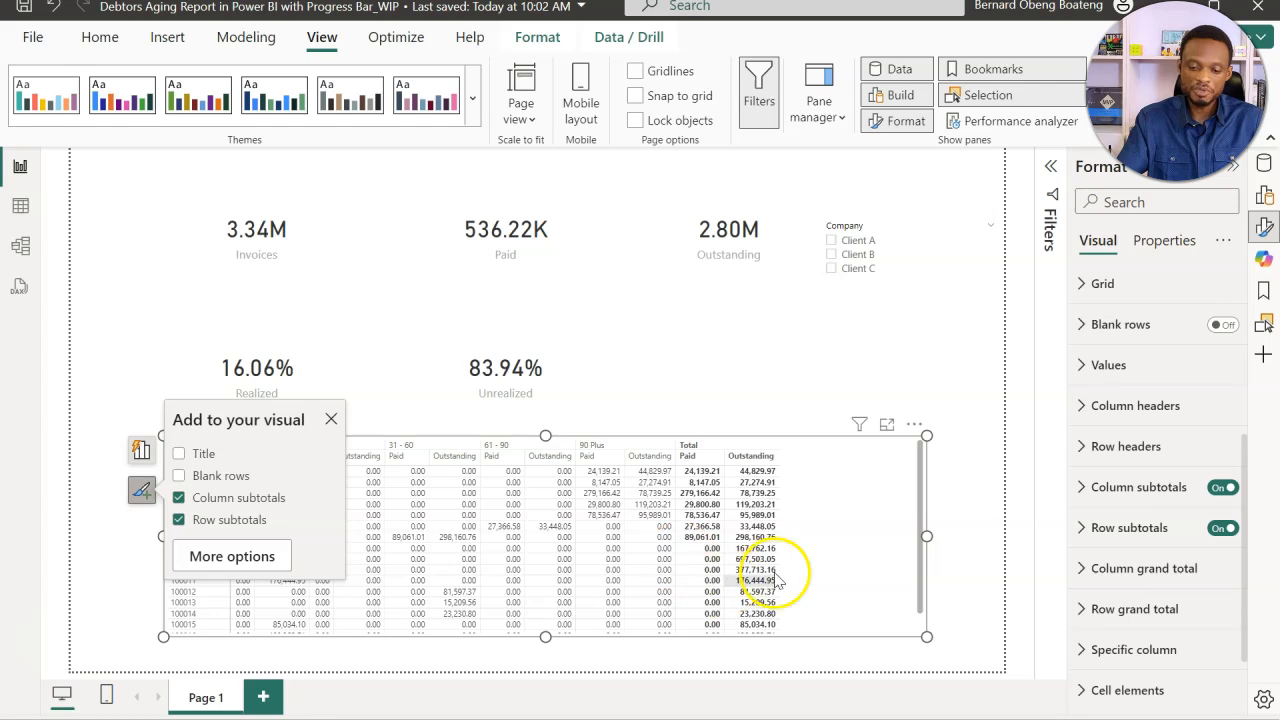
click(1087, 366)
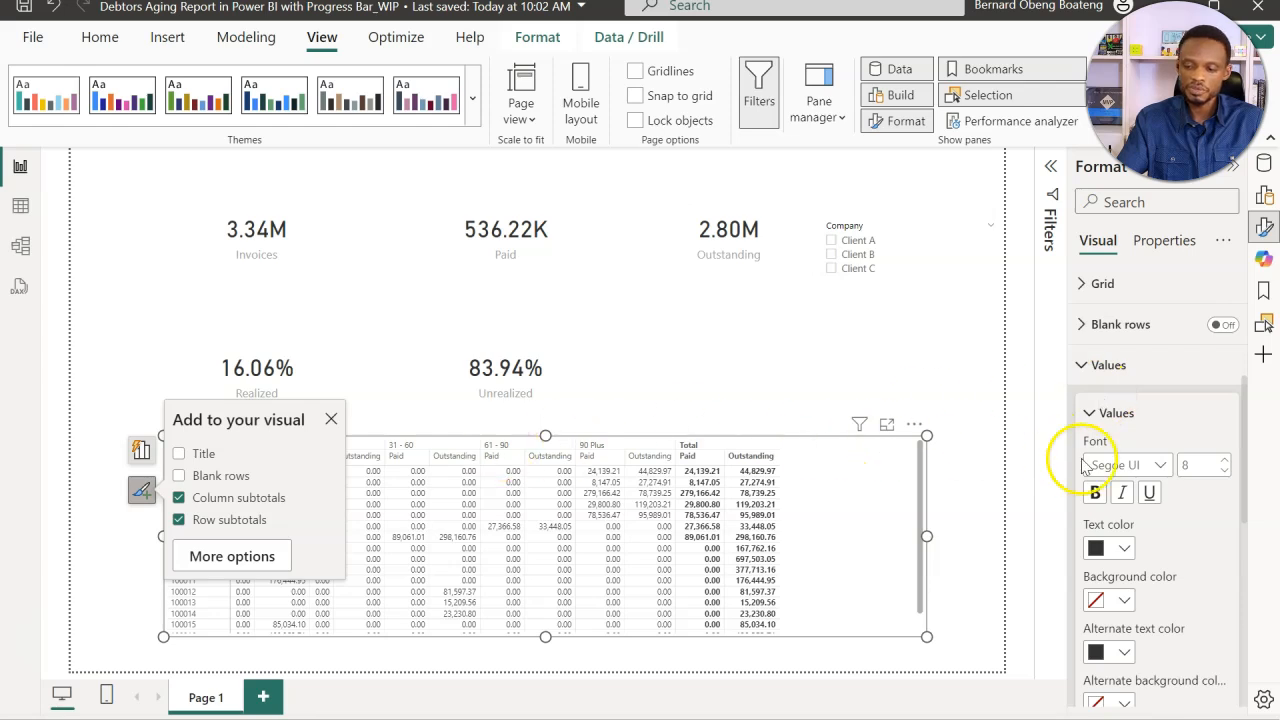
click(1227, 463)
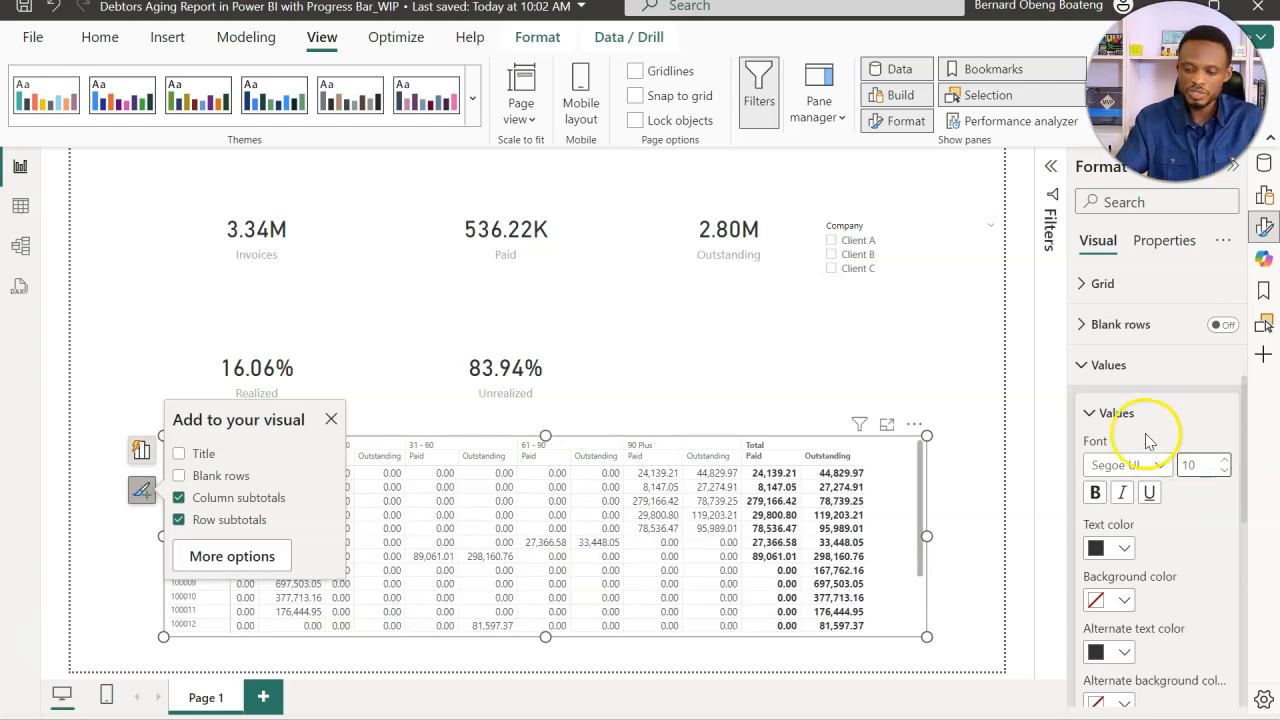
click(1097, 415)
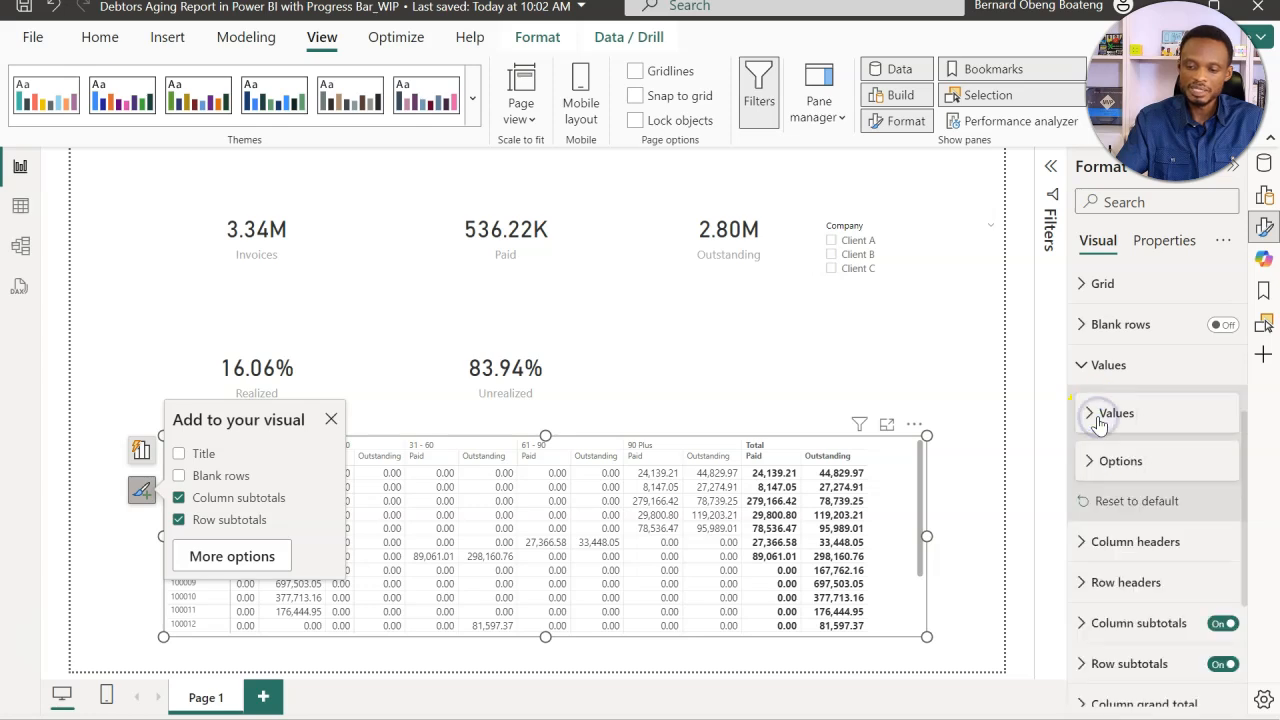
Set the font size of the aging matrix's column headers to 10 and dismiss the visual elements pop-up.
click(1083, 542)
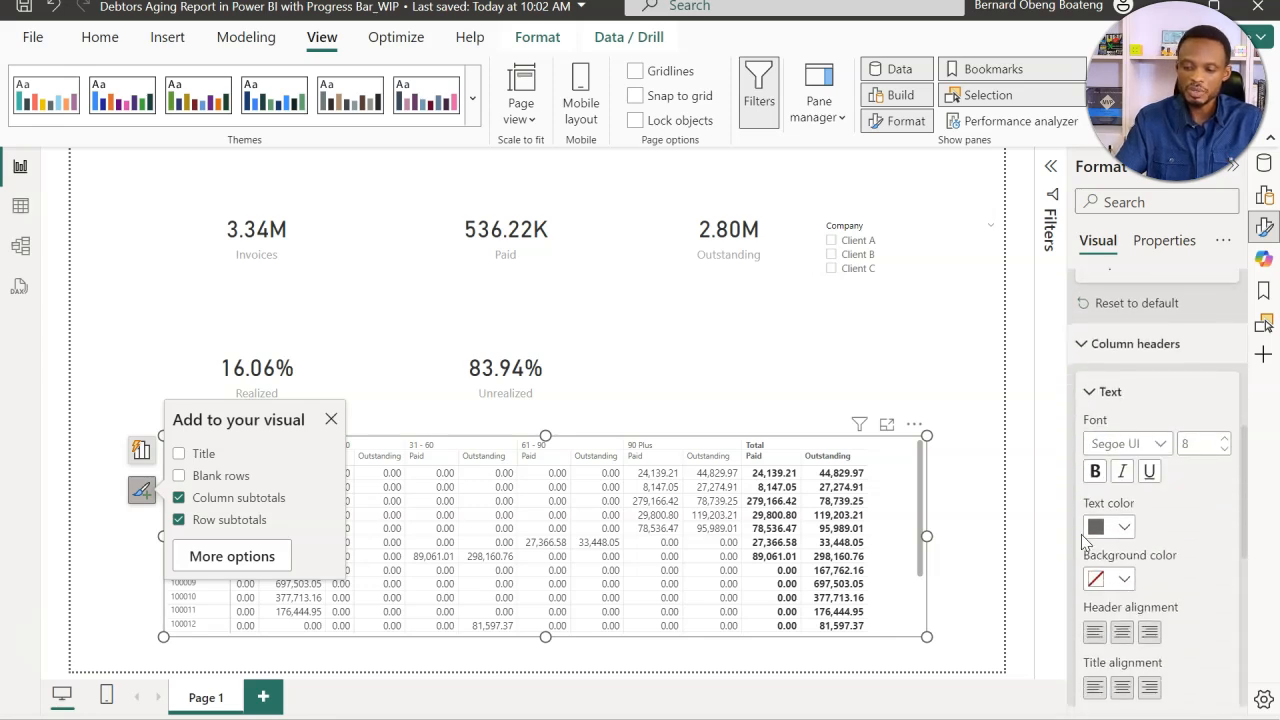
click(1223, 440)
click(1223, 440)
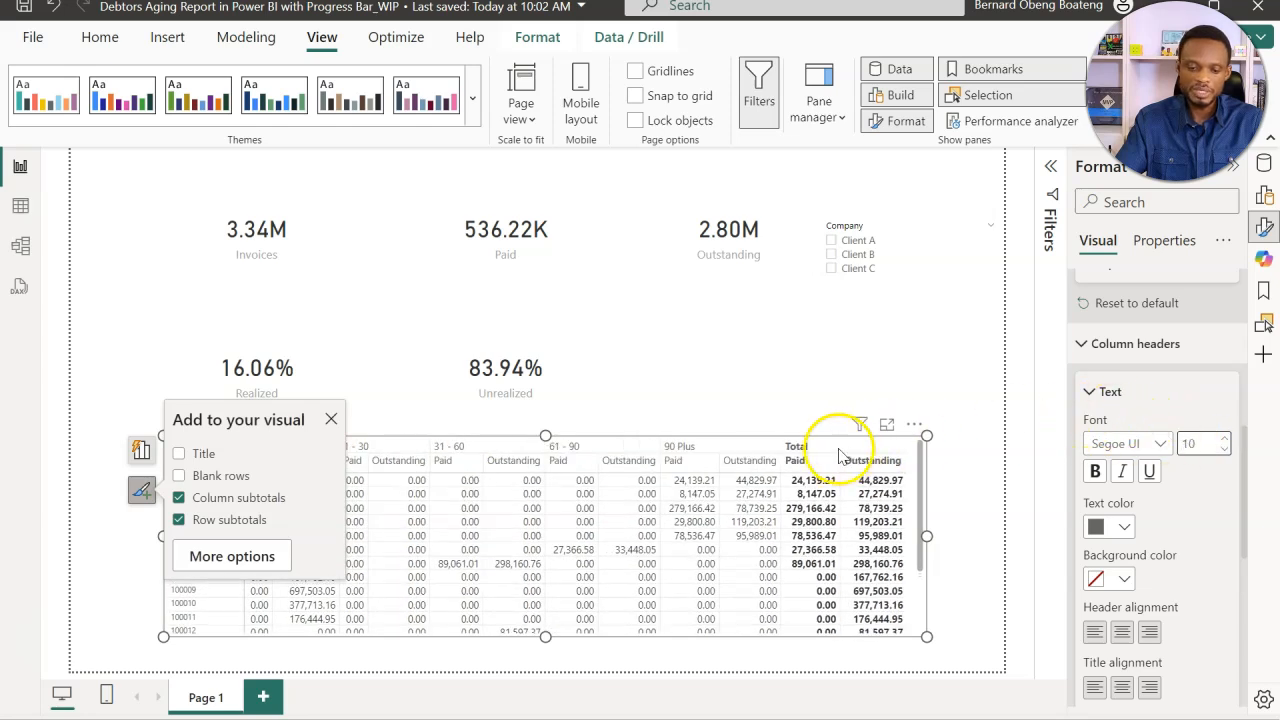
click(331, 419)
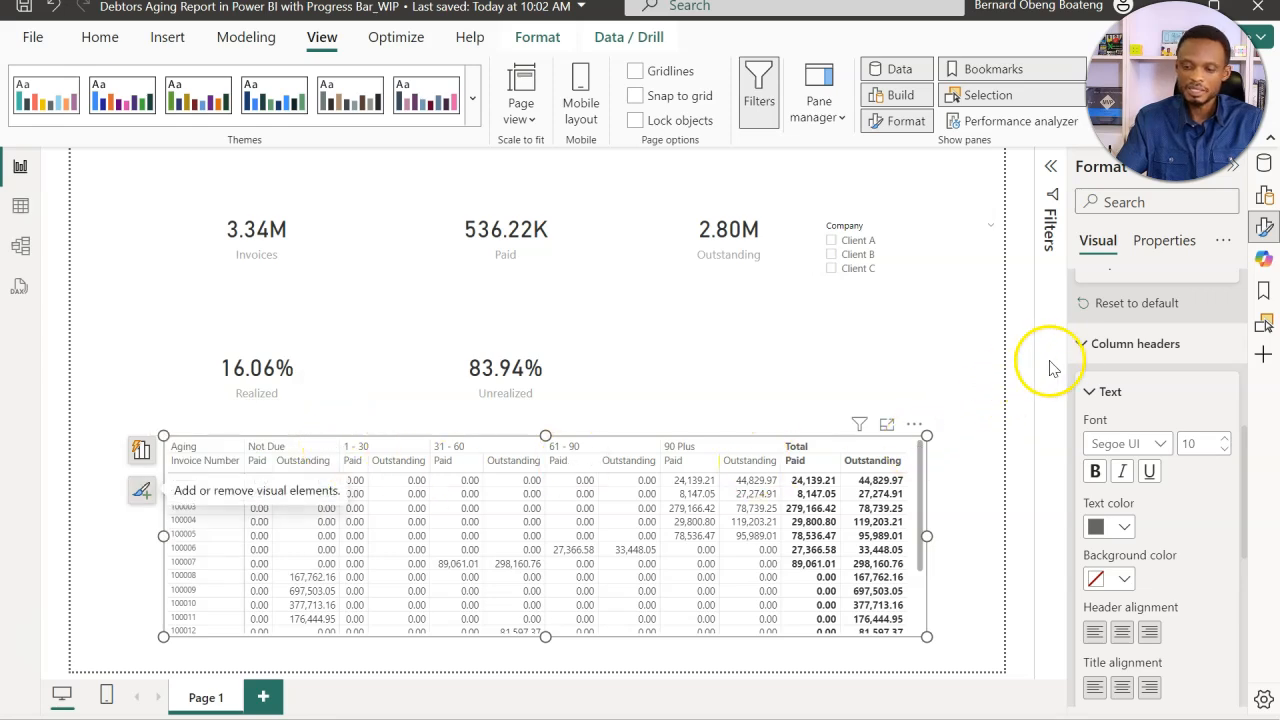
Set the font size of the matrix's row headers to 10 and enlarge the matrix slightly upward and to the right.
click(1079, 348)
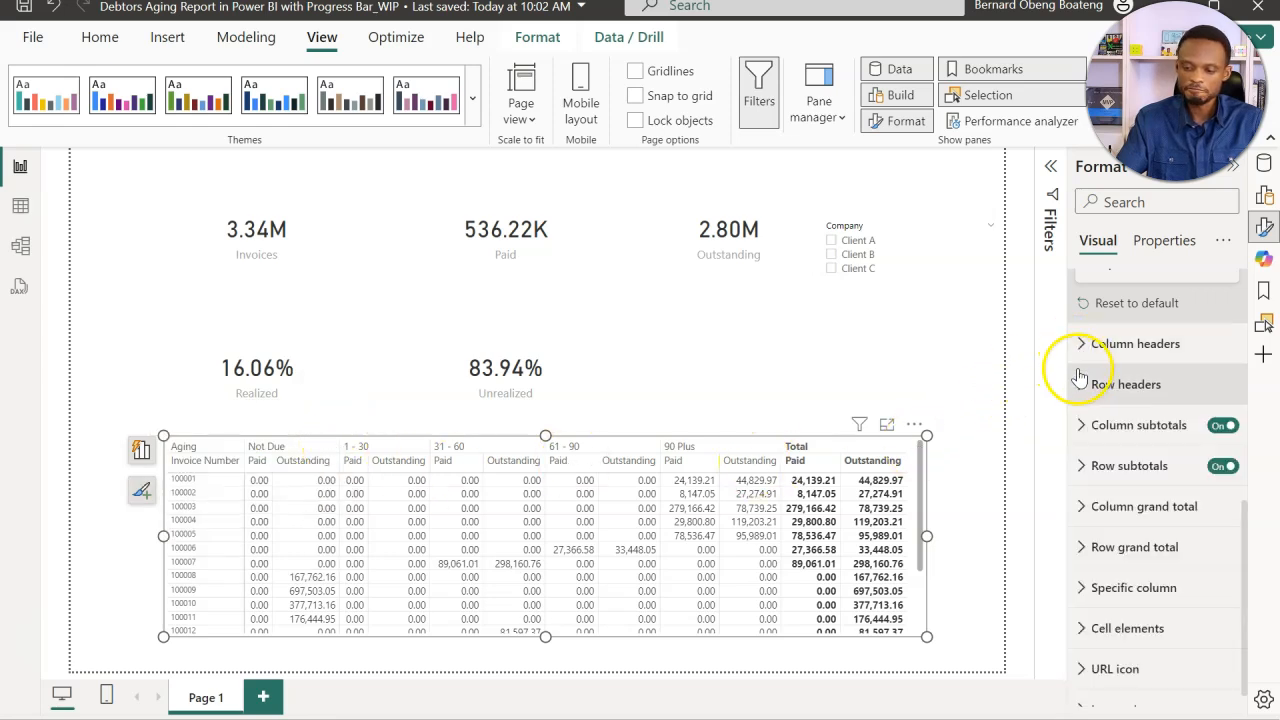
click(1079, 382)
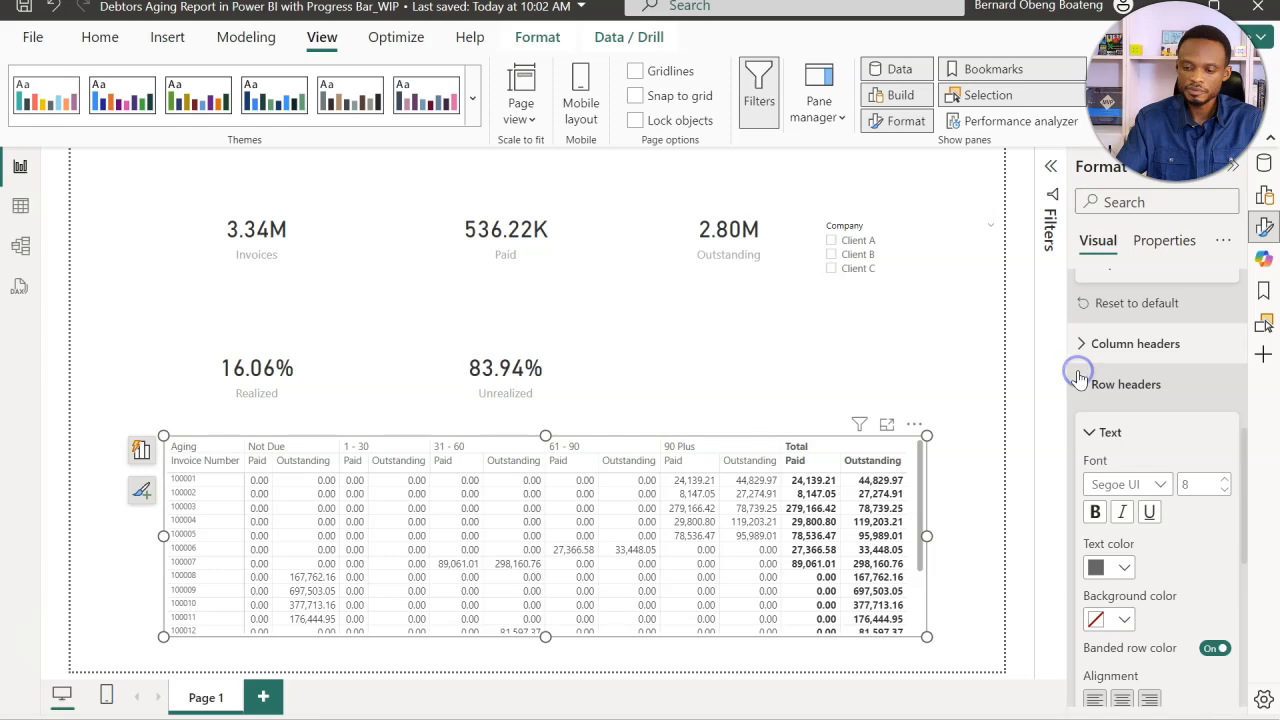
click(1228, 487)
click(1228, 487)
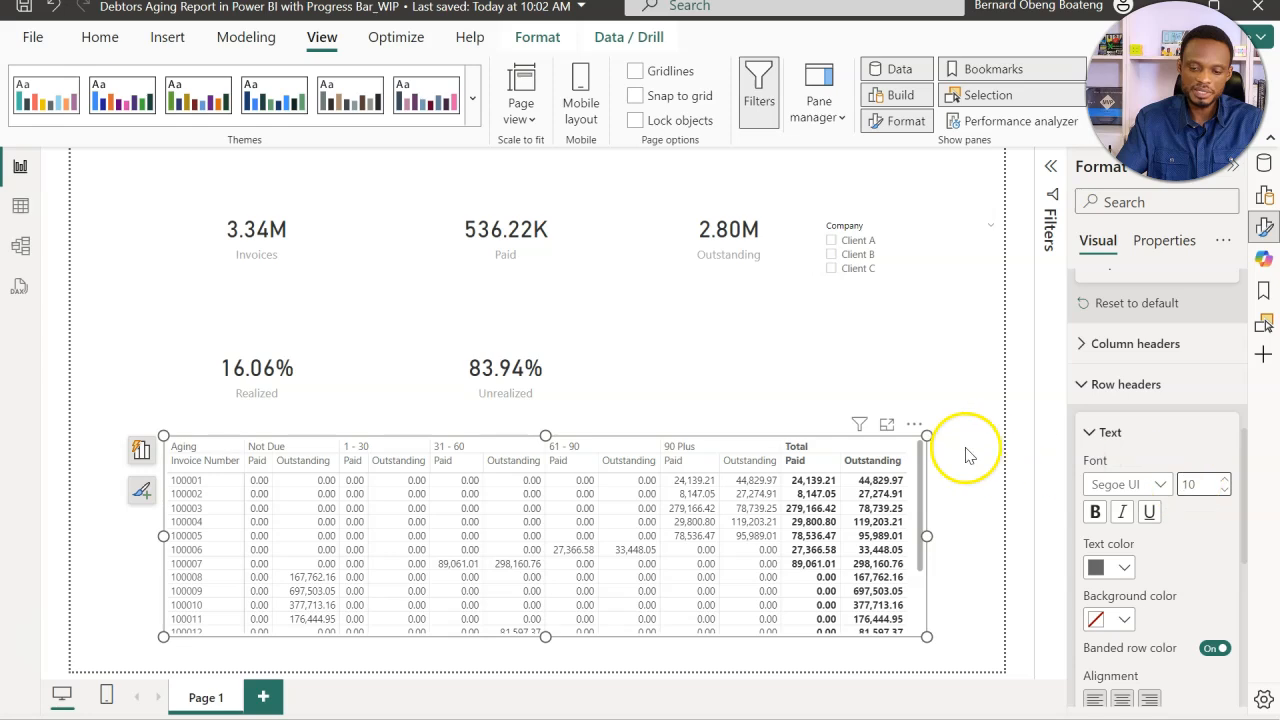
drag(928, 436, 939, 425)
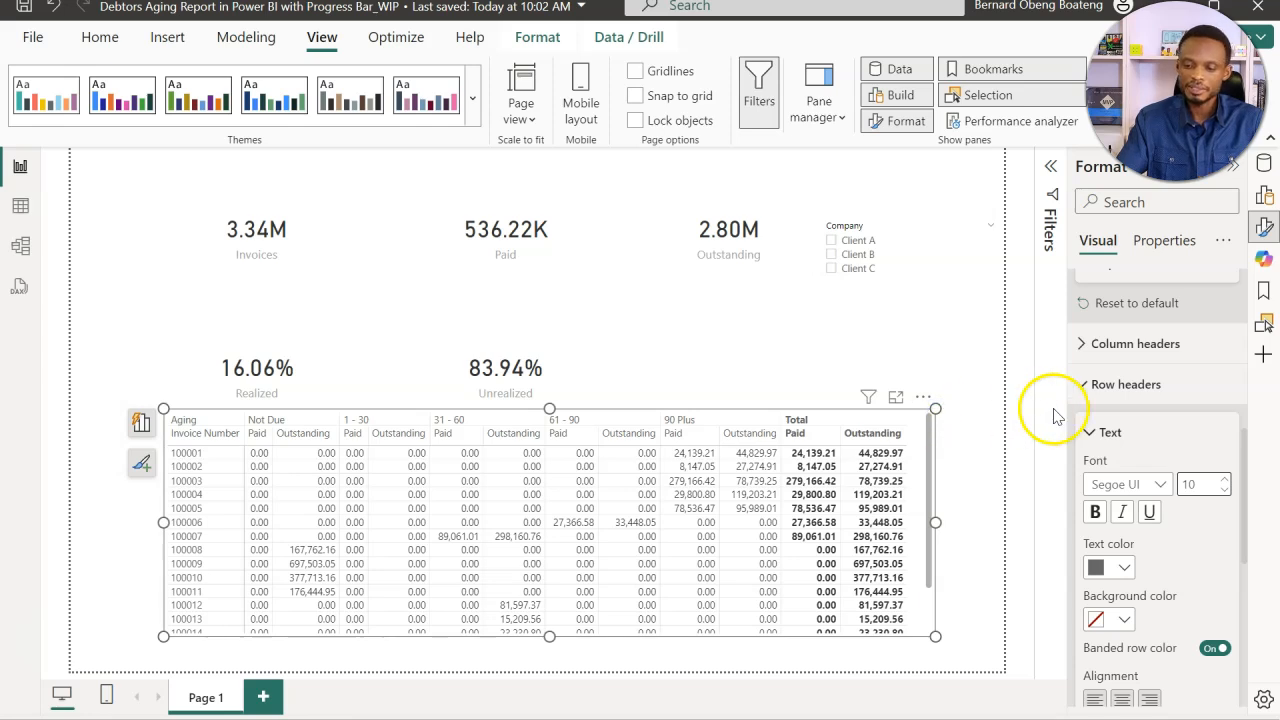
Give the aging matrix's column headers the teal background color #01B8AA.
scroll(1097, 372, up, 1)
scroll(1097, 372, up, 2)
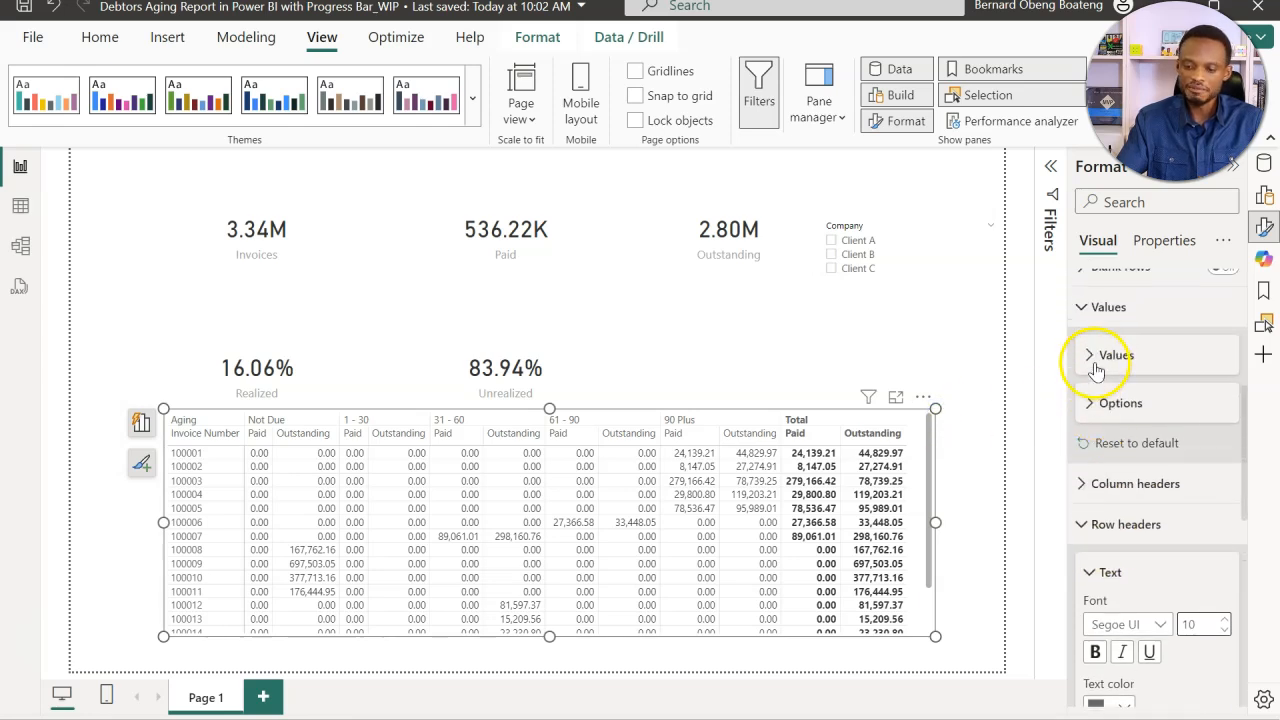
scroll(1097, 445, up, 1)
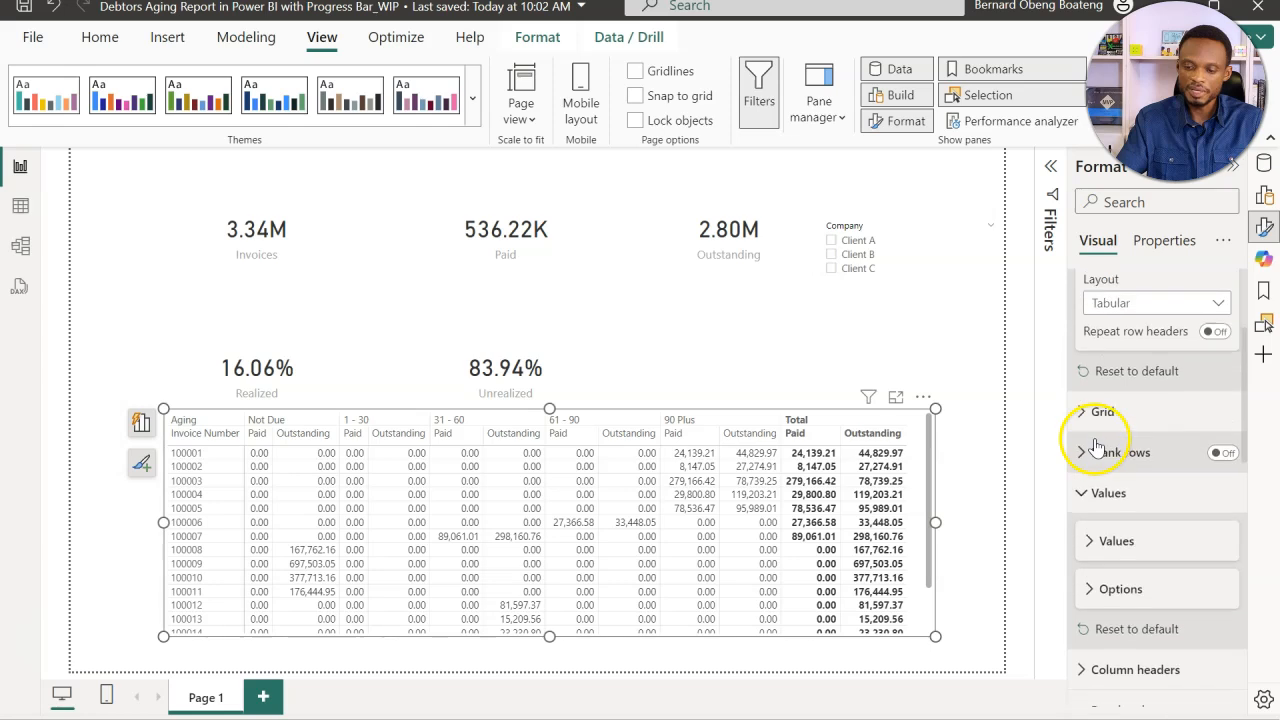
scroll(1097, 445, down, 2)
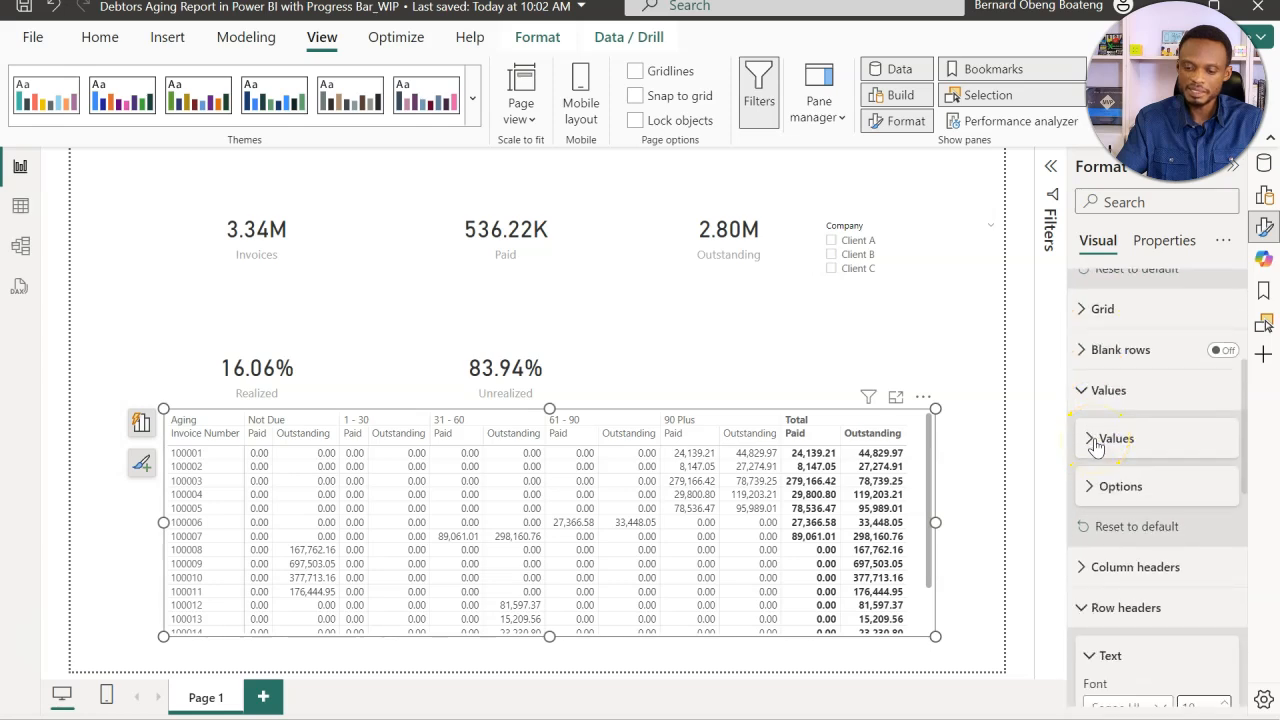
click(1081, 566)
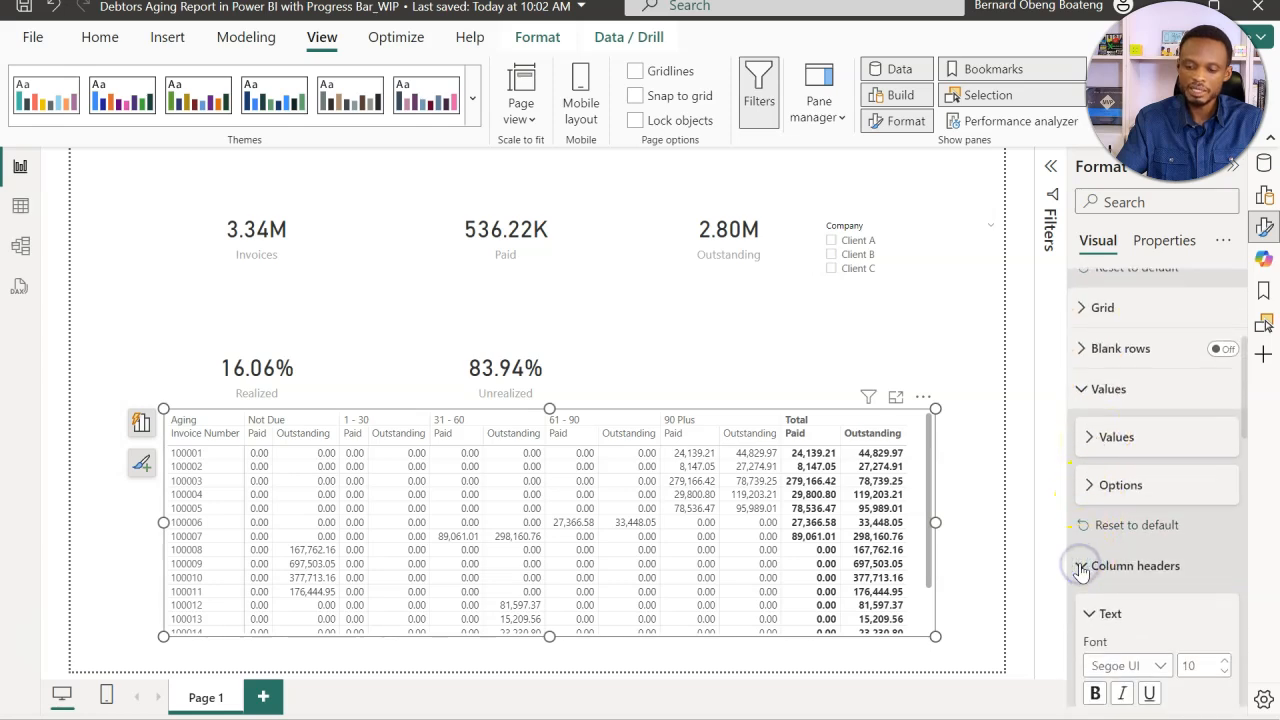
scroll(1083, 570, down, 4)
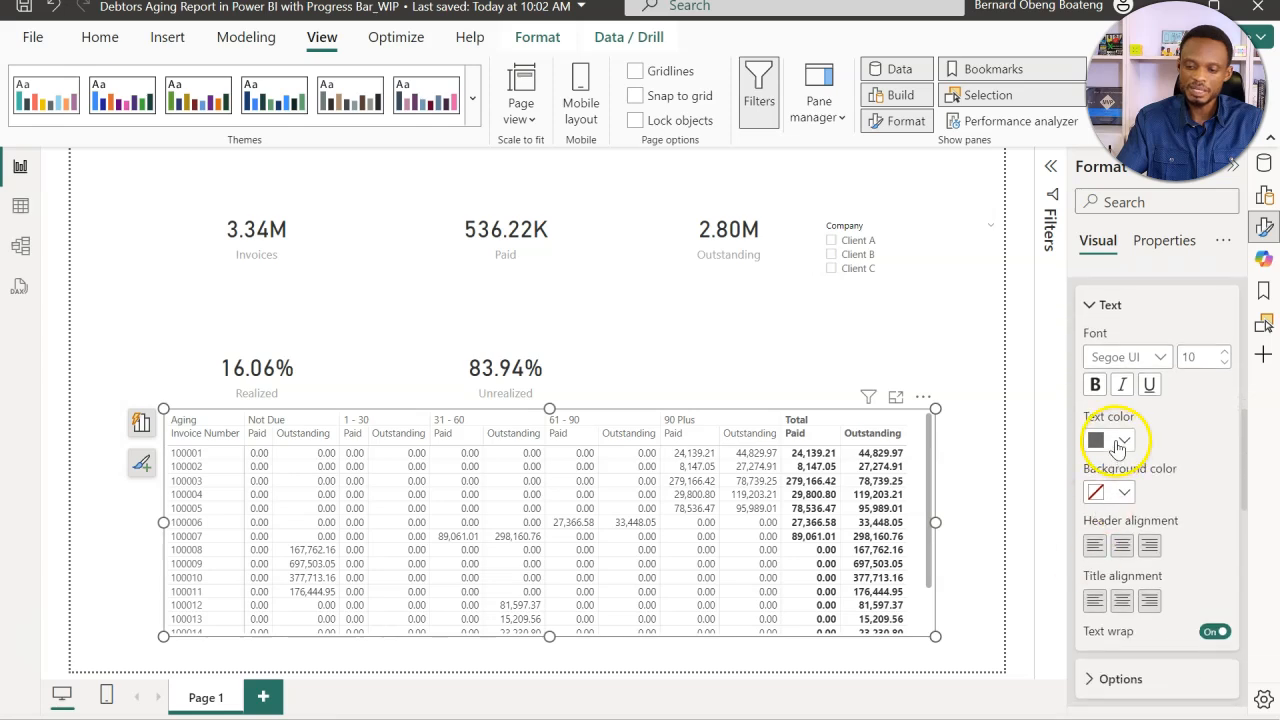
scroll(1117, 447, up, 1)
scroll(1117, 448, down, 1)
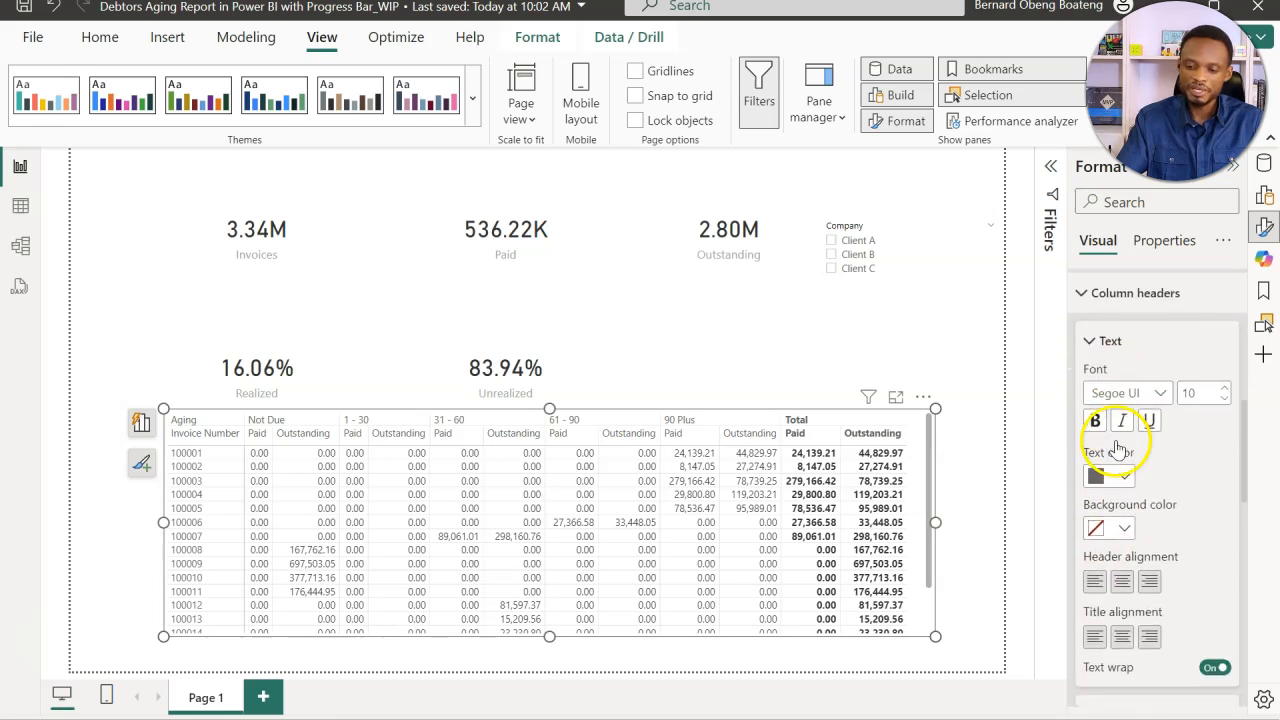
scroll(1118, 447, down, 1)
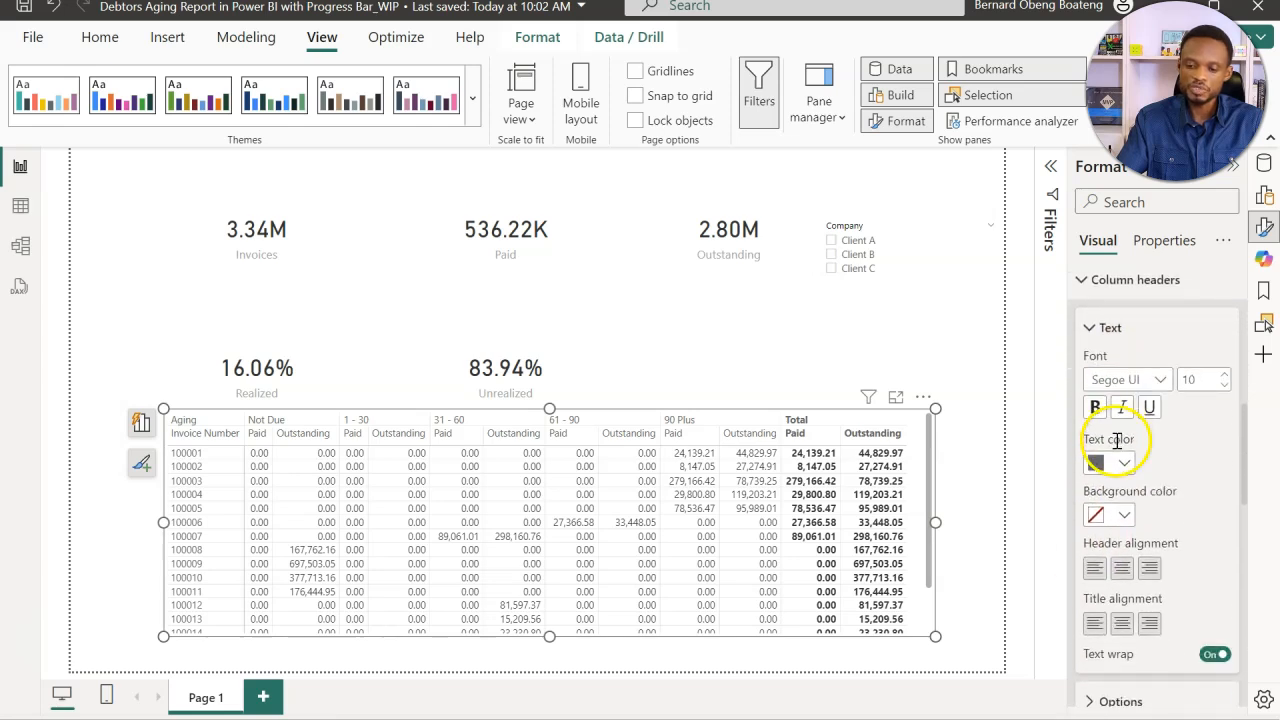
click(1126, 518)
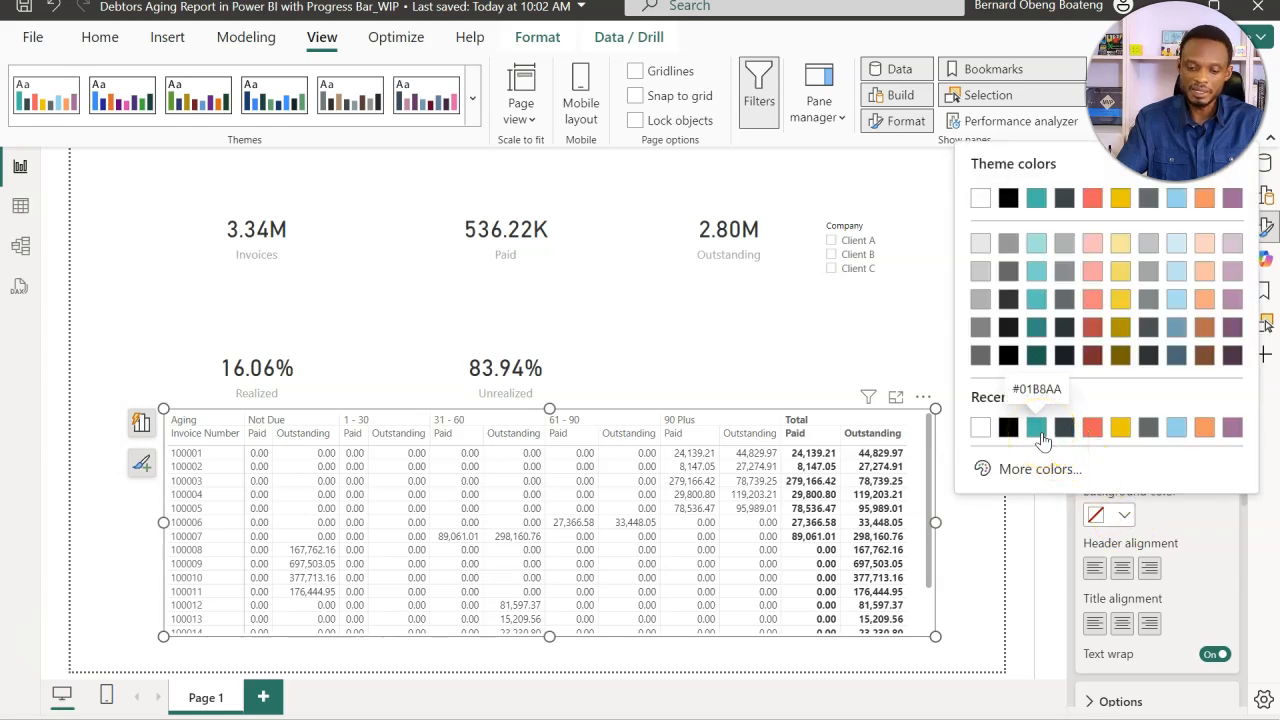
click(1041, 433)
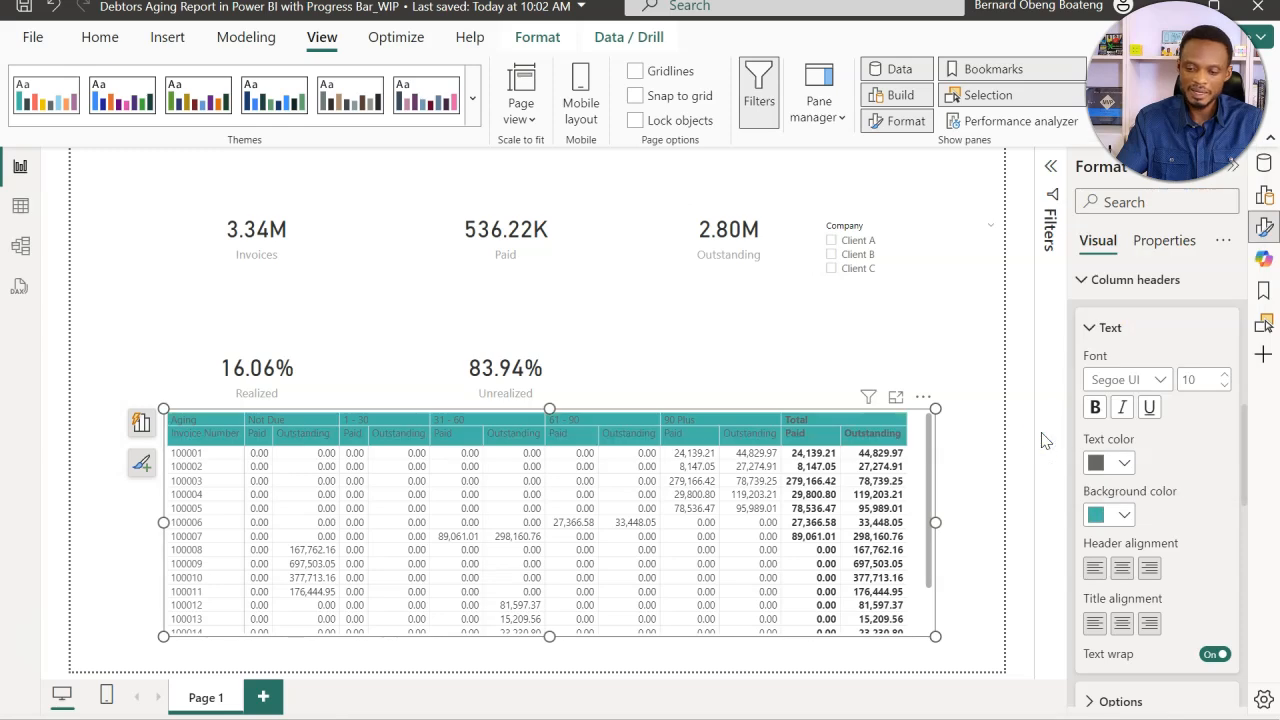
Make the column header text of the aging matrix white and center the header alignment.
click(1118, 462)
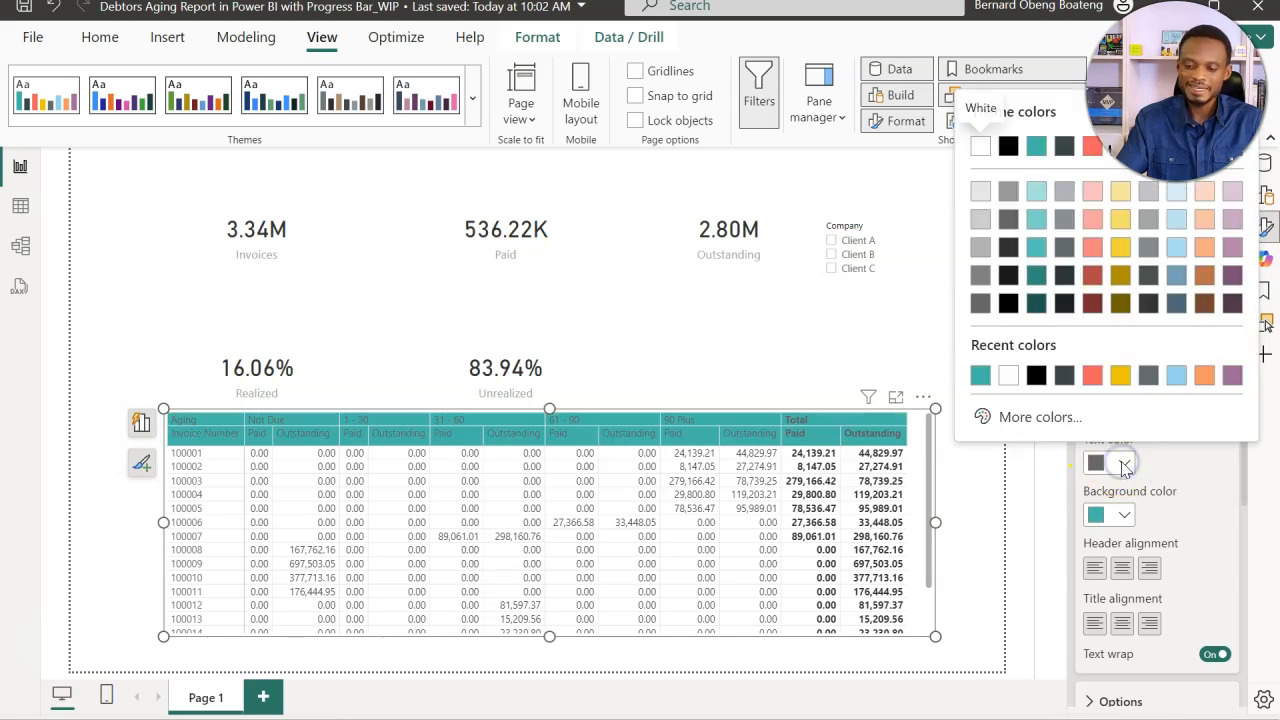
click(1010, 376)
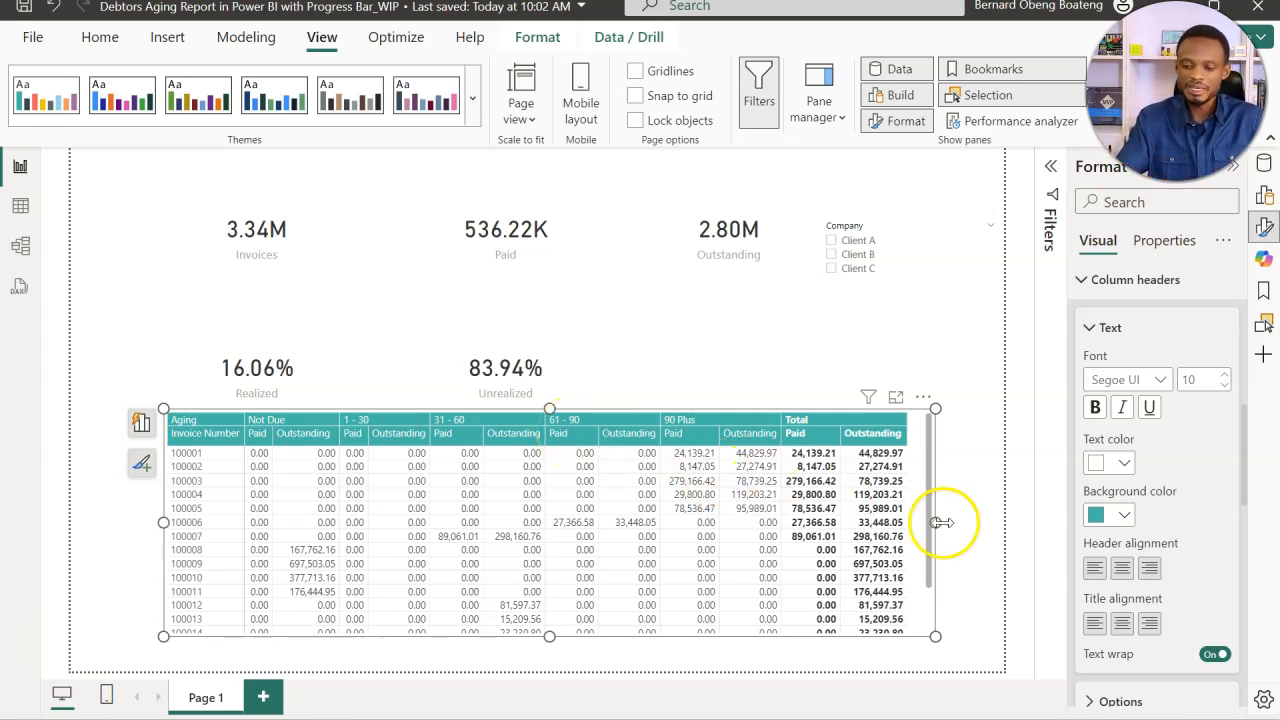
click(1123, 568)
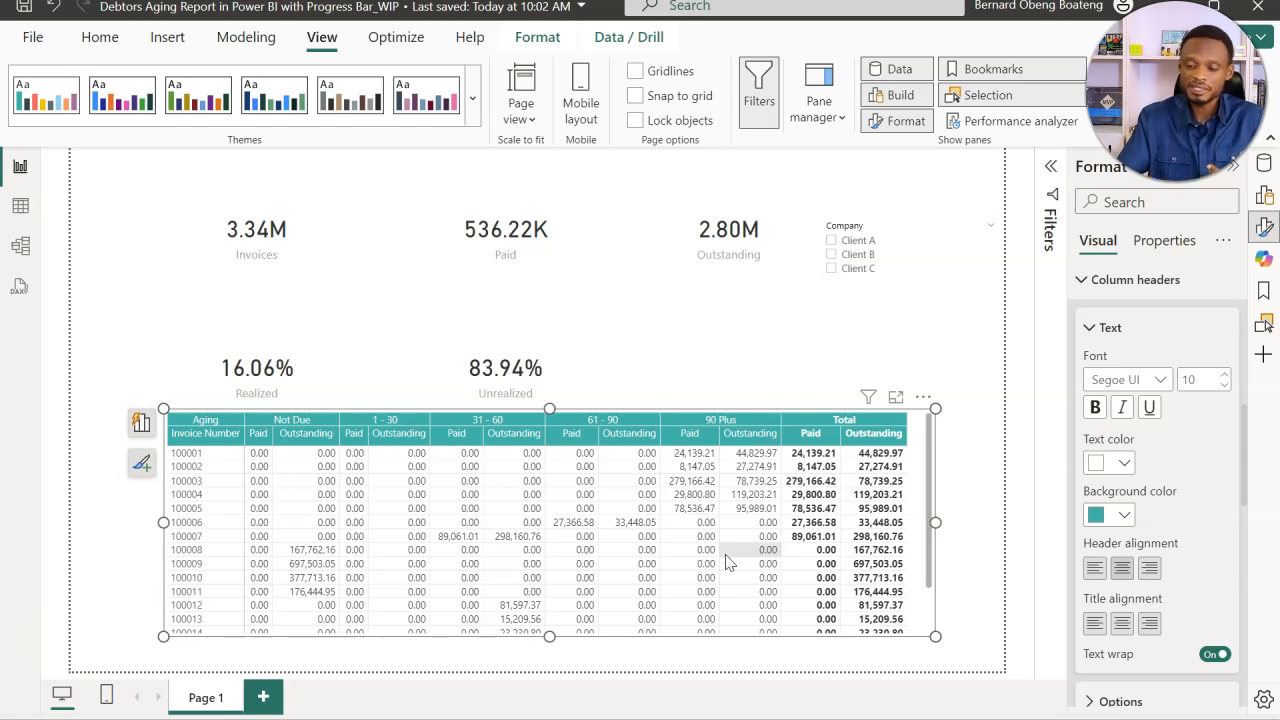
click(1091, 282)
click(1083, 321)
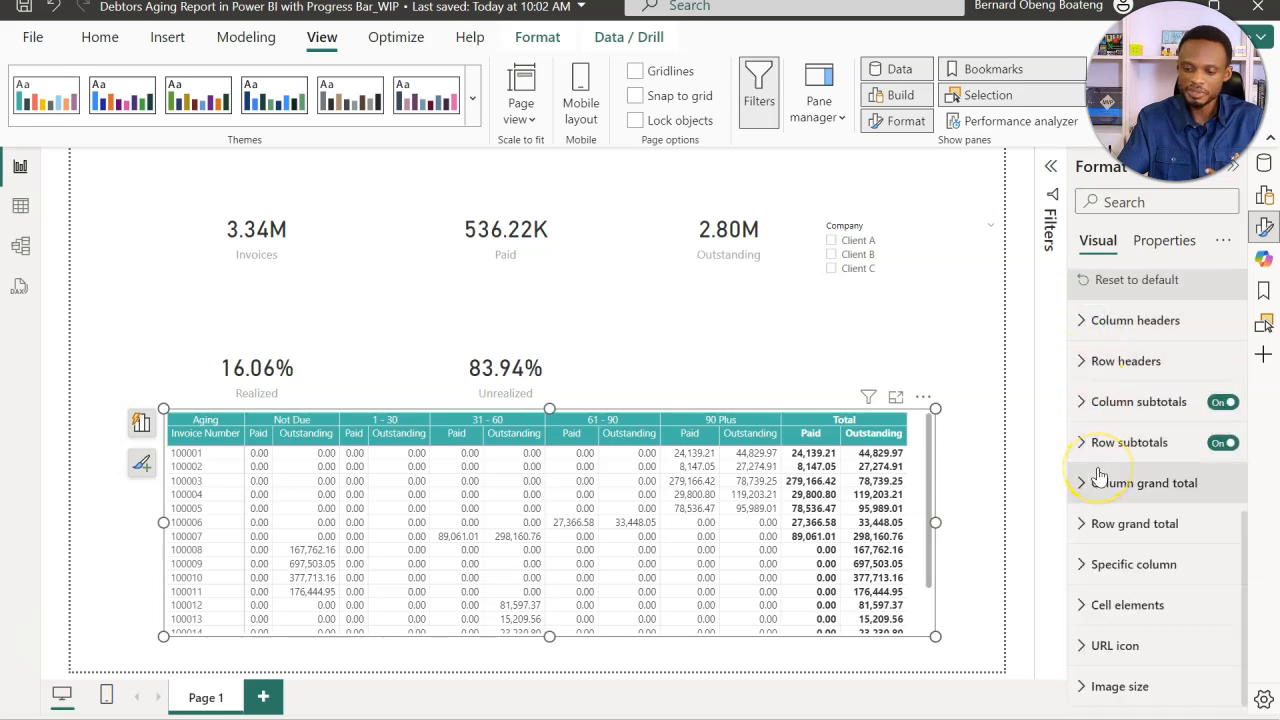
Turn on data bars for the Outstanding series in the aging matrix's cell elements.
click(1086, 606)
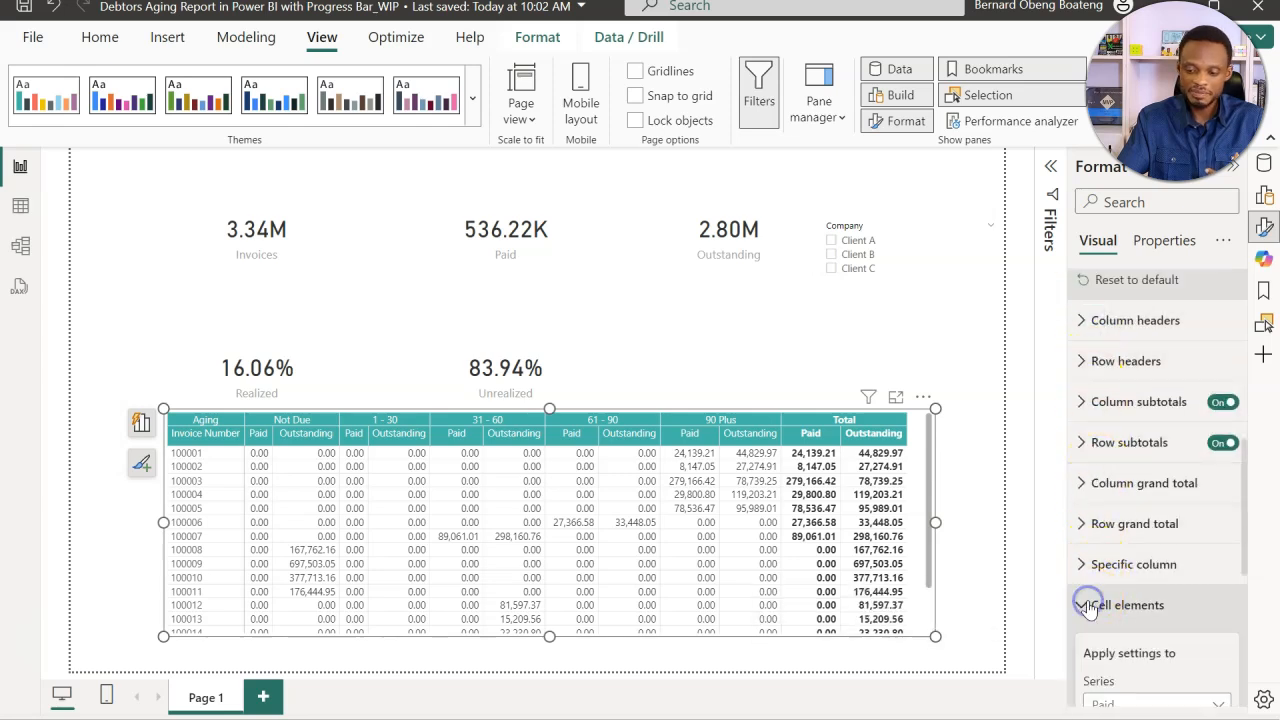
scroll(1090, 608, down, 5)
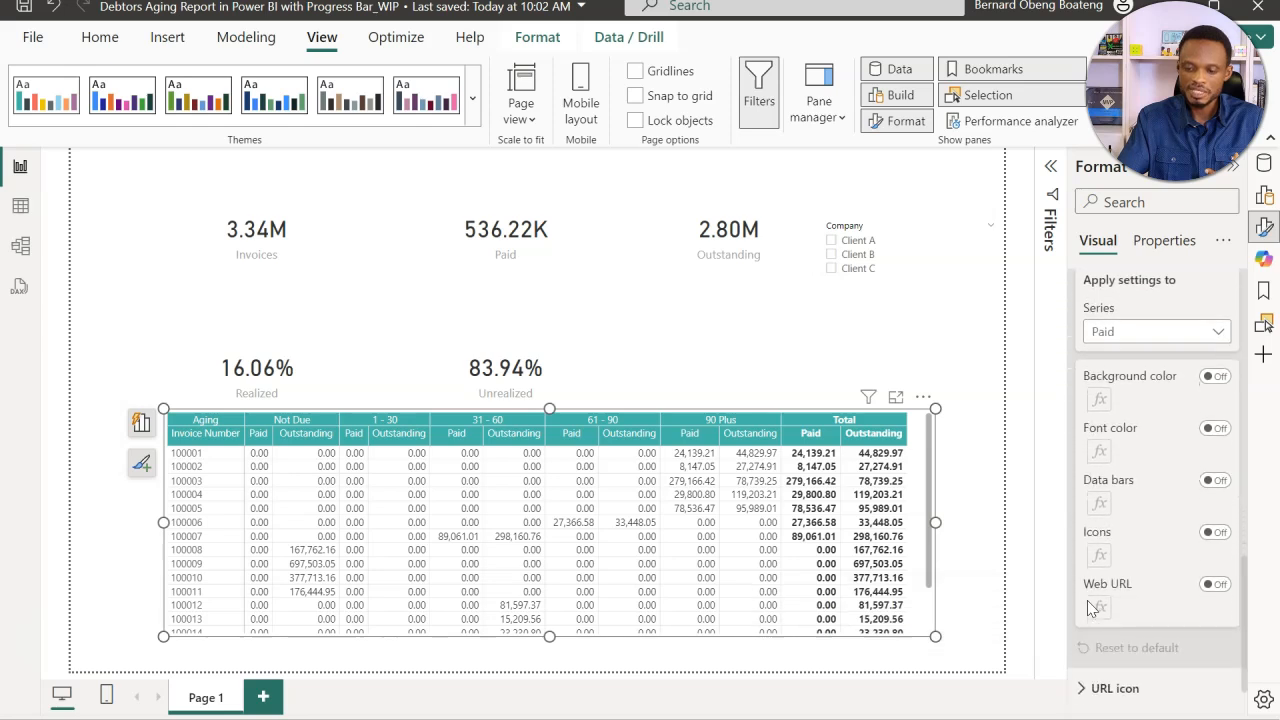
click(1217, 336)
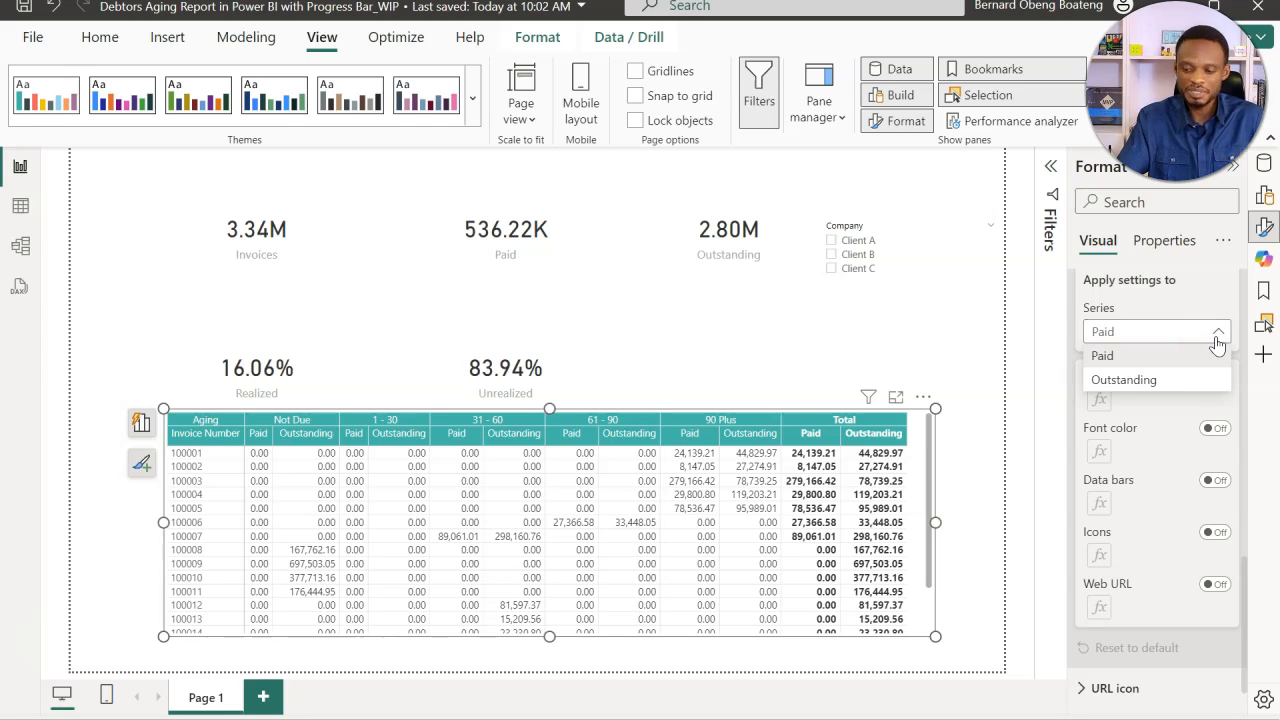
click(1201, 380)
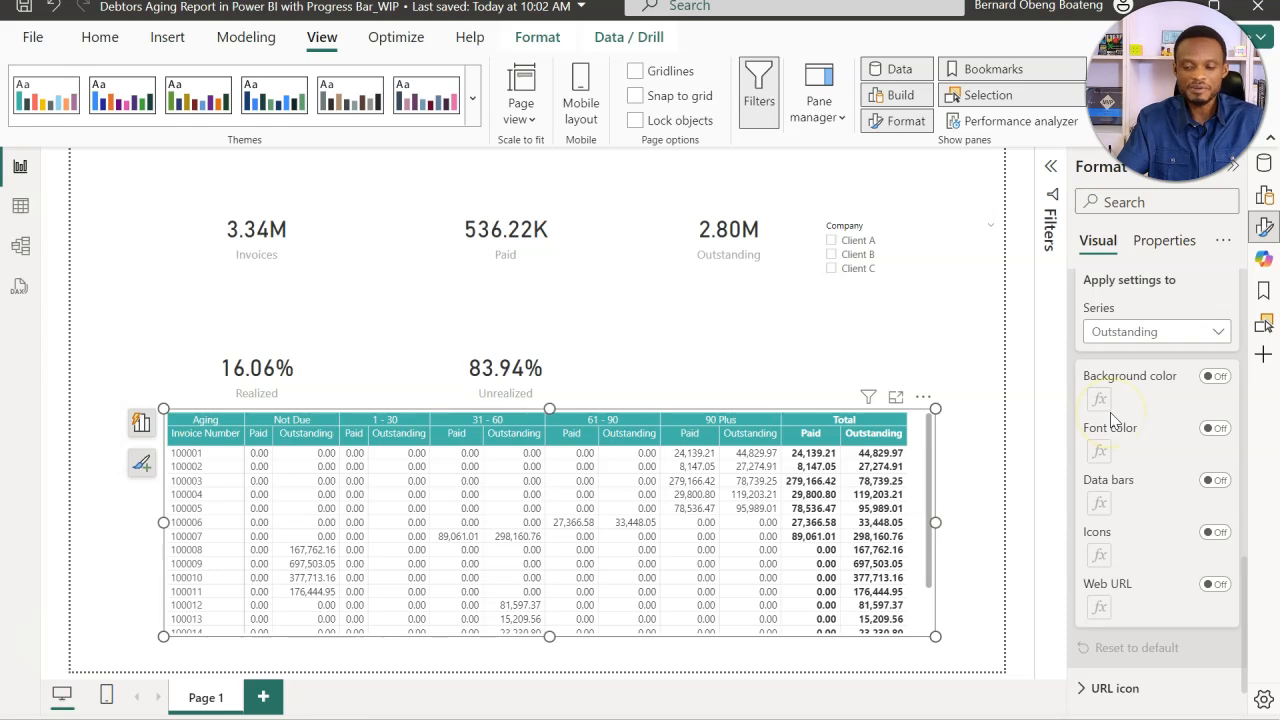
click(1215, 482)
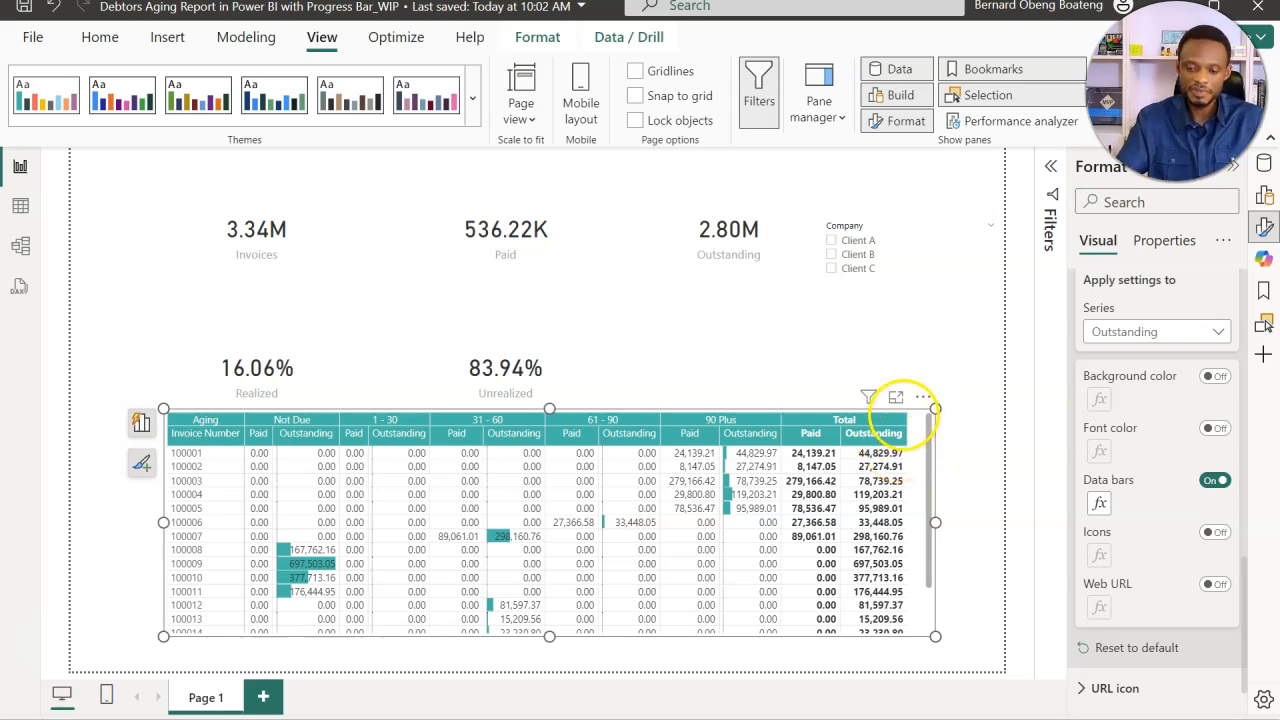
click(965, 387)
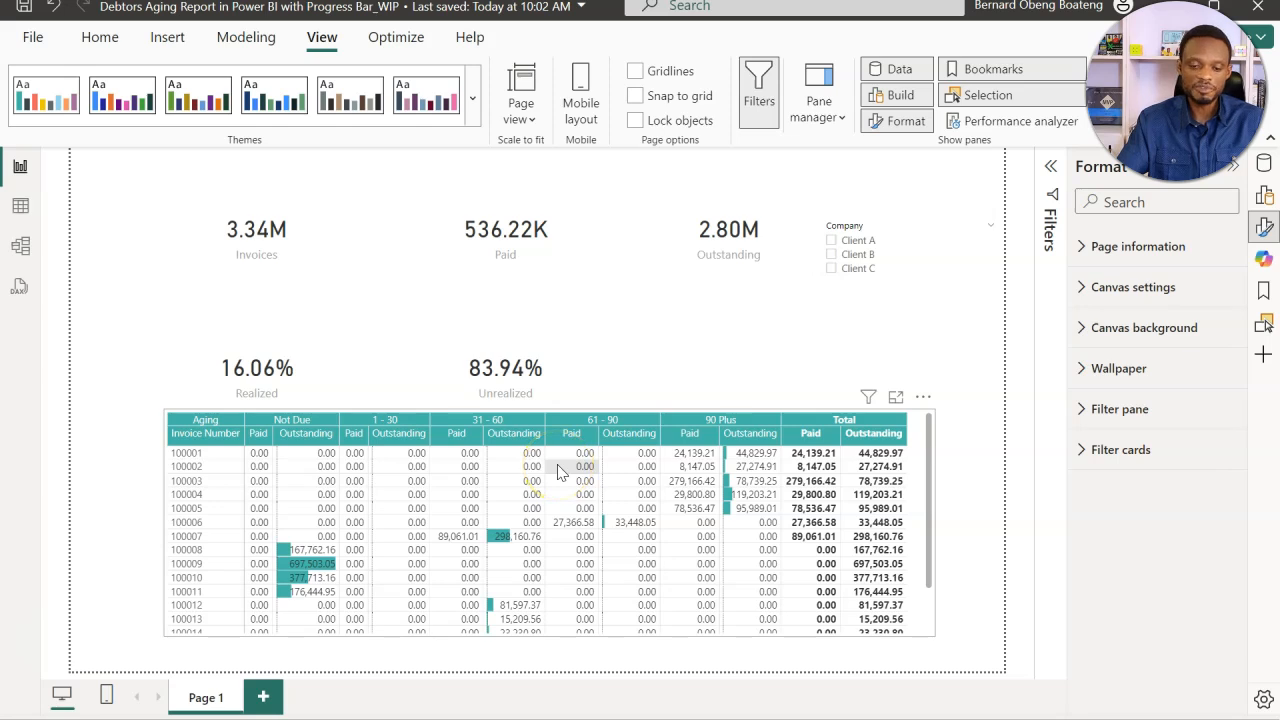
Delete the Unrealized and Realized percentage cards above the aging matrix.
click(586, 350)
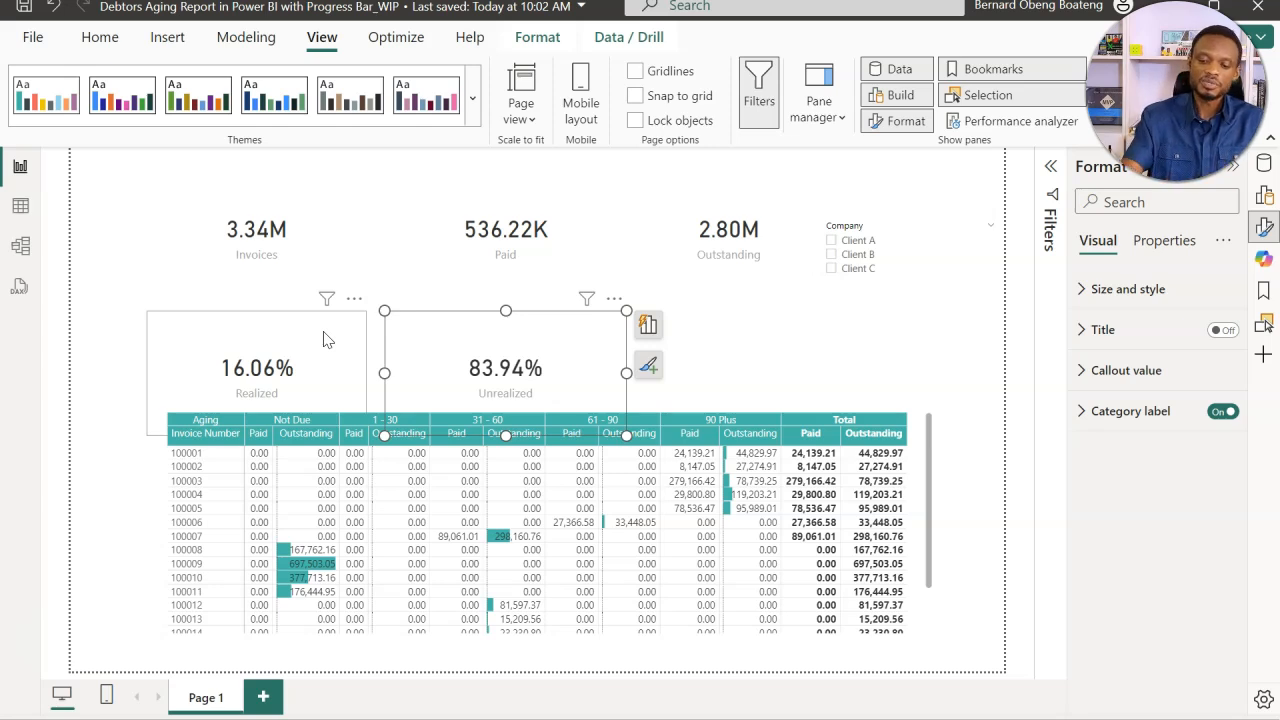
key(Delete)
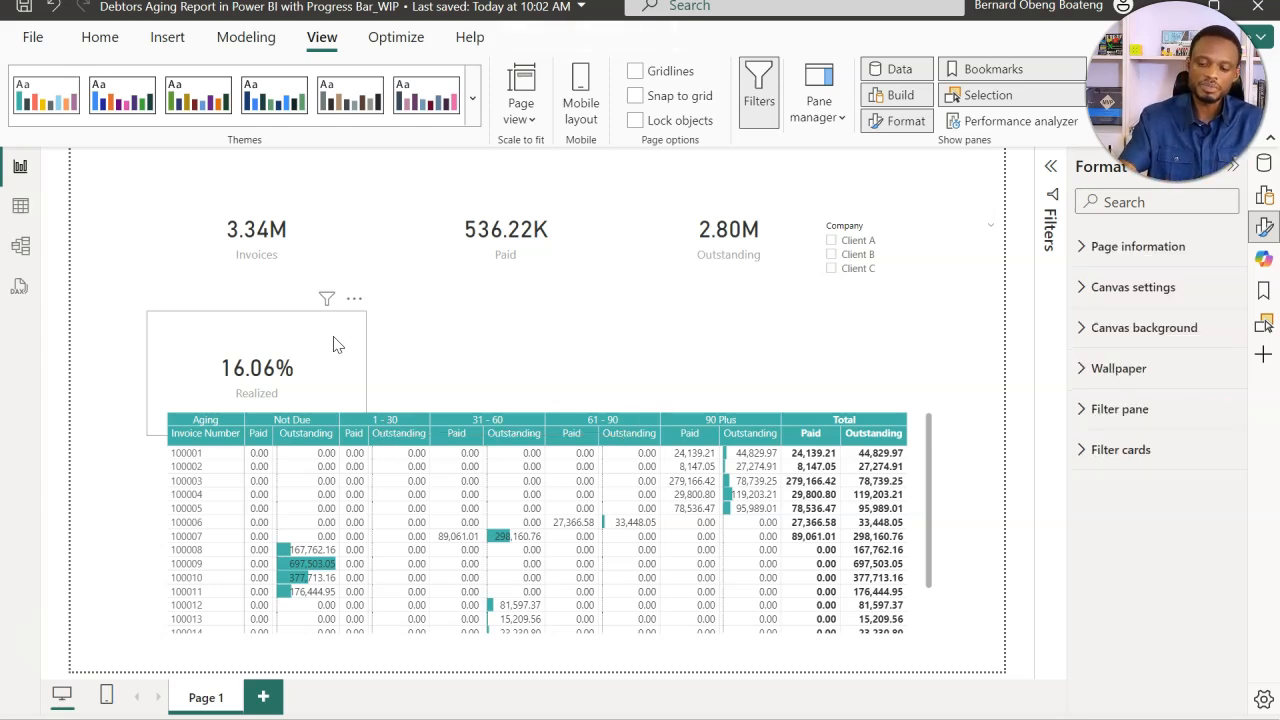
click(344, 337)
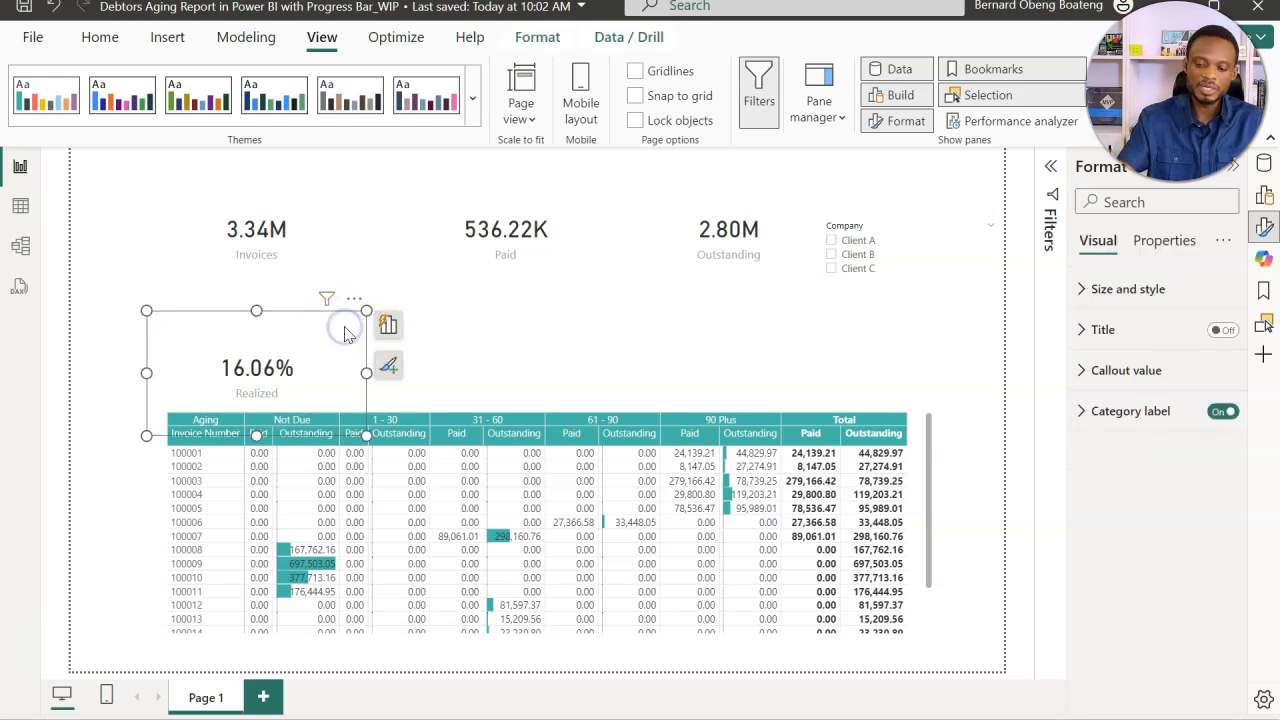
key(Delete)
click(234, 314)
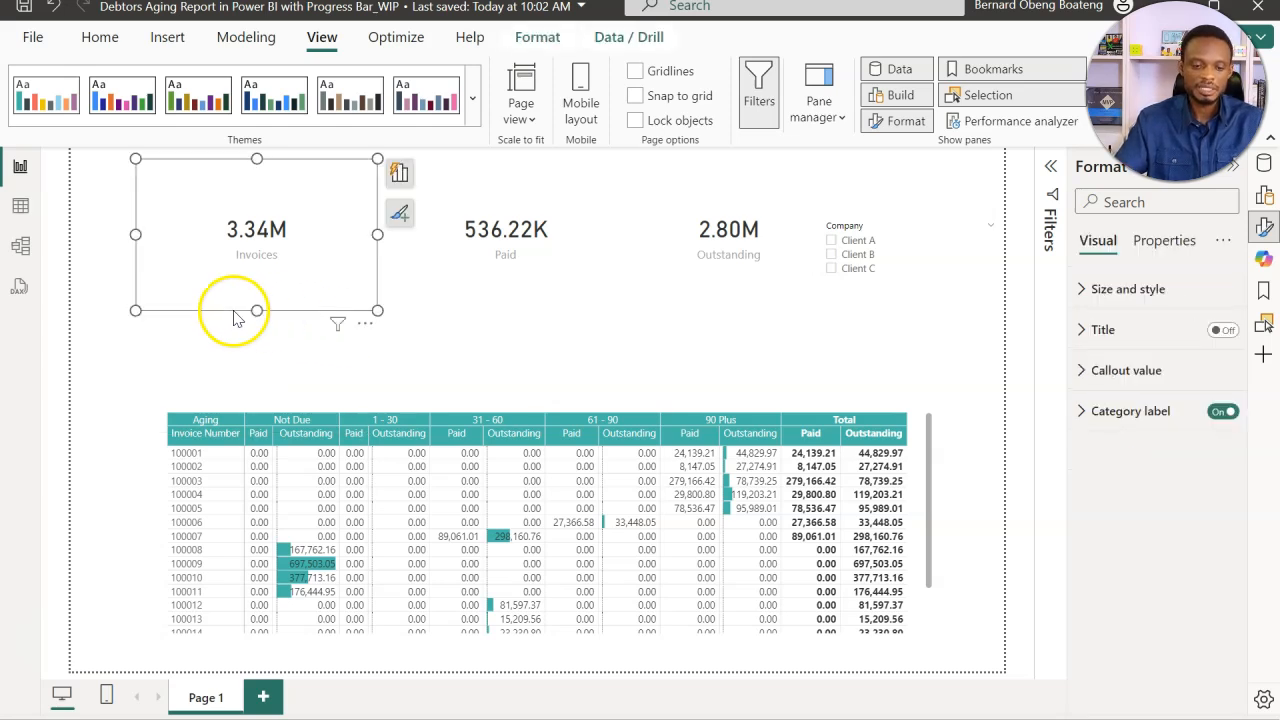
click(234, 334)
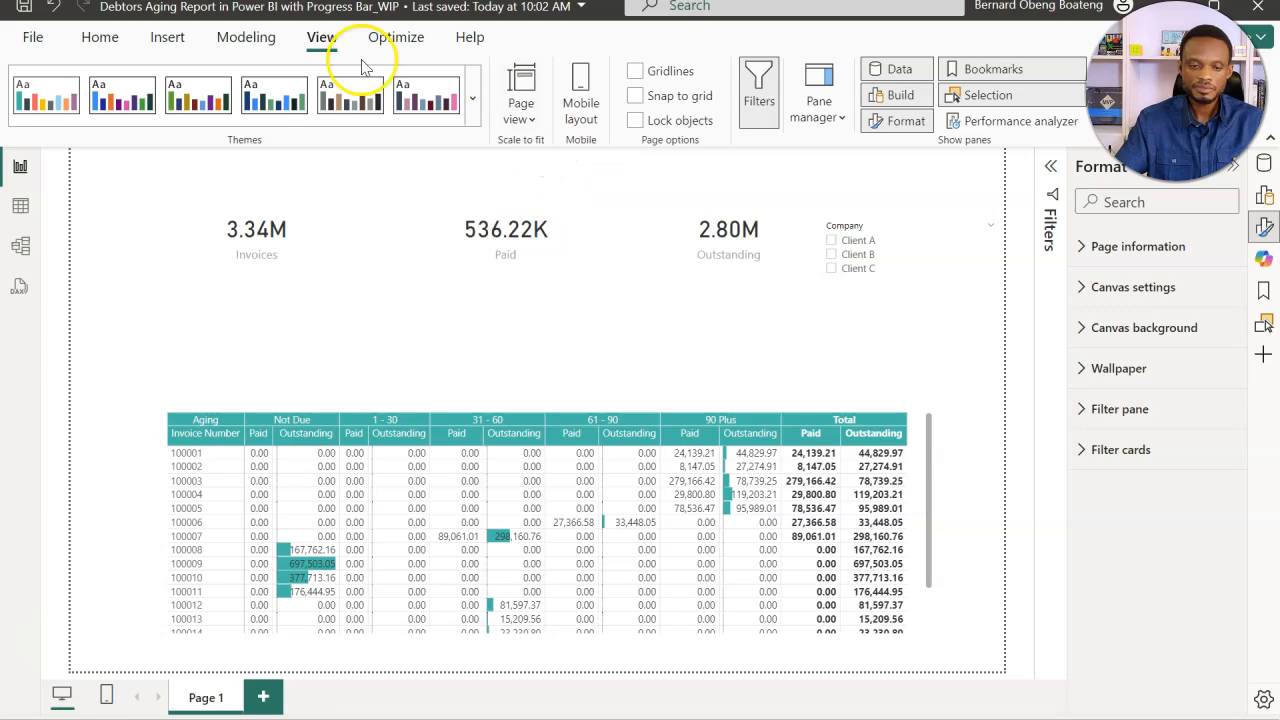
Insert a 100% stacked bar chart and resize it into a wide, thin strip between the cards and the aging matrix.
click(102, 40)
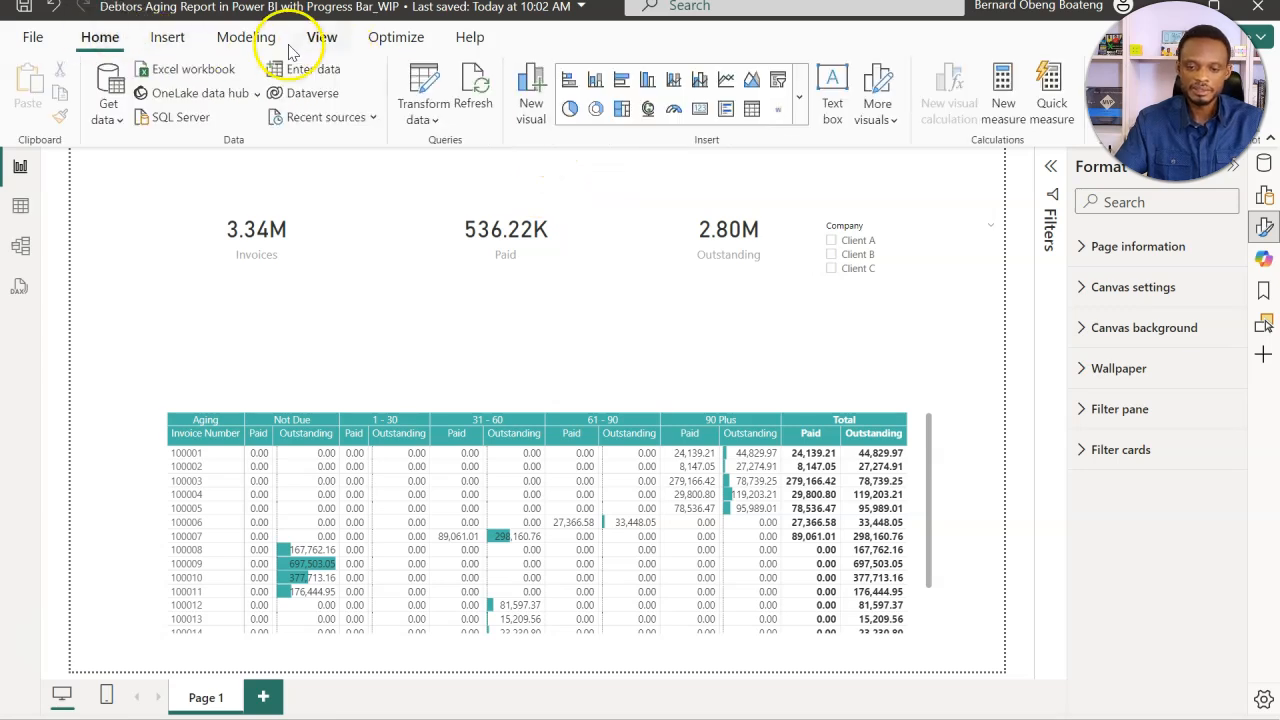
click(798, 92)
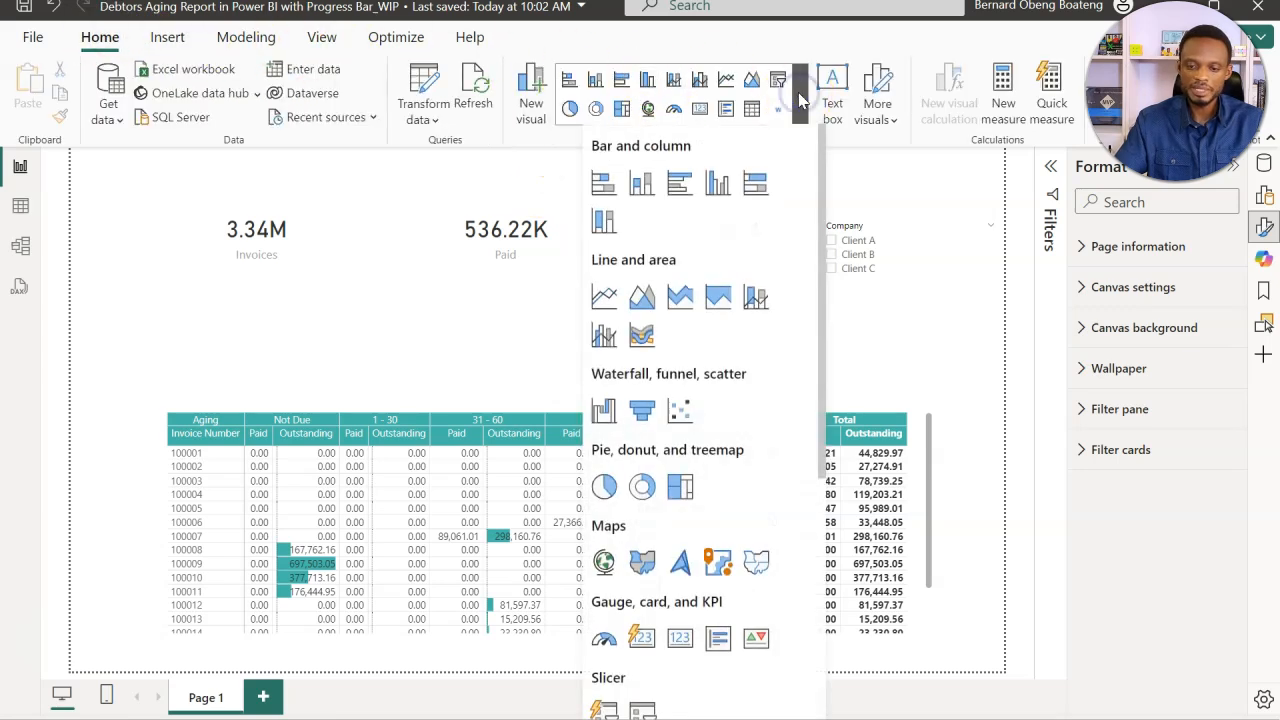
click(758, 186)
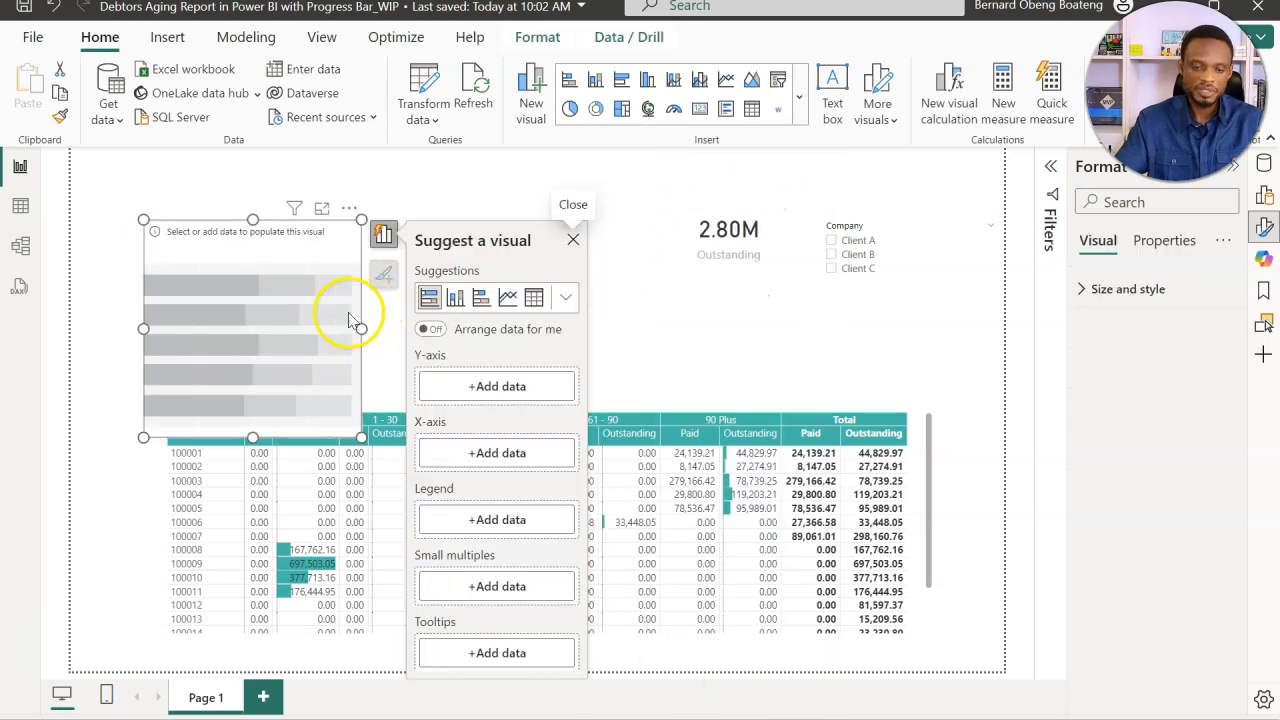
drag(252, 210, 253, 325)
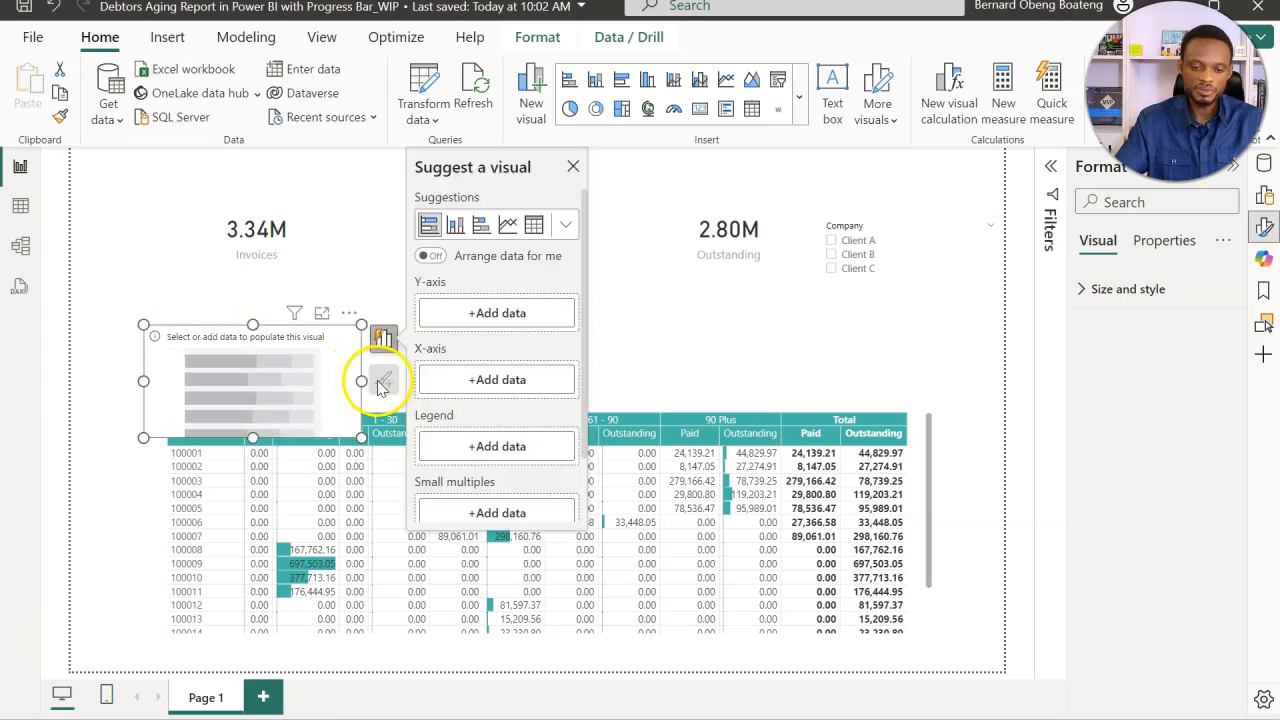
drag(363, 381, 851, 365)
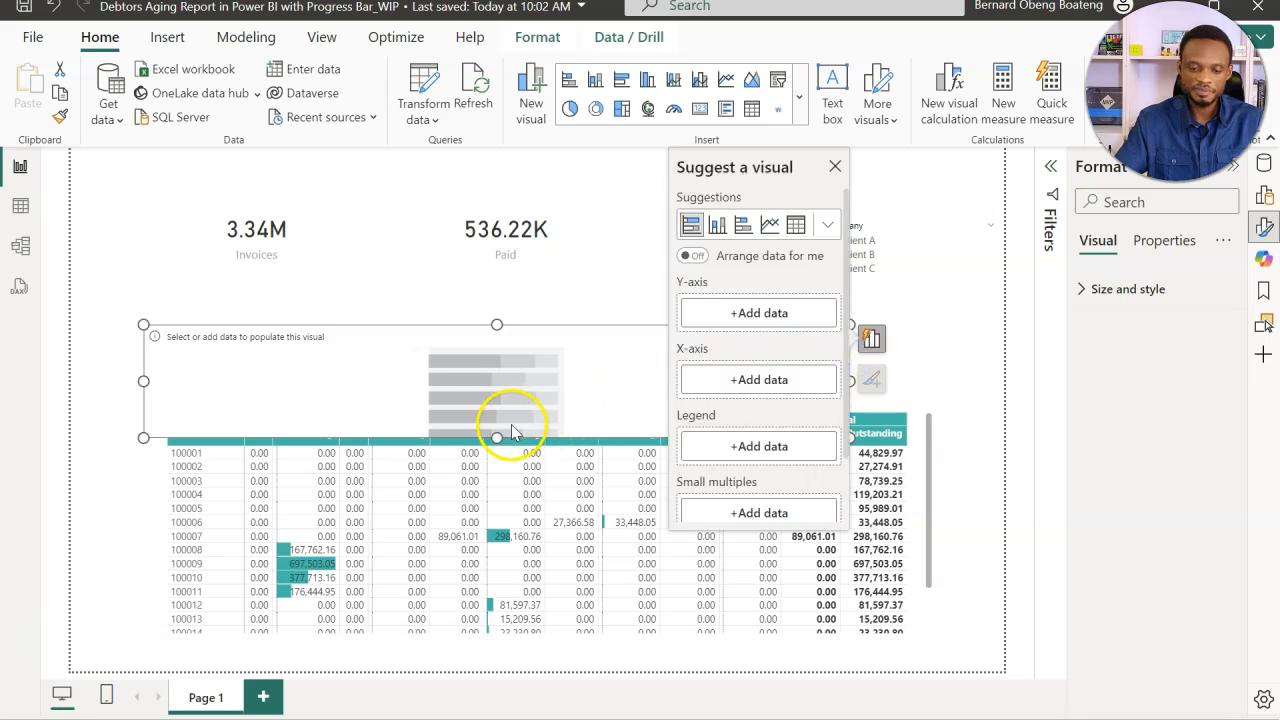
drag(492, 437, 500, 400)
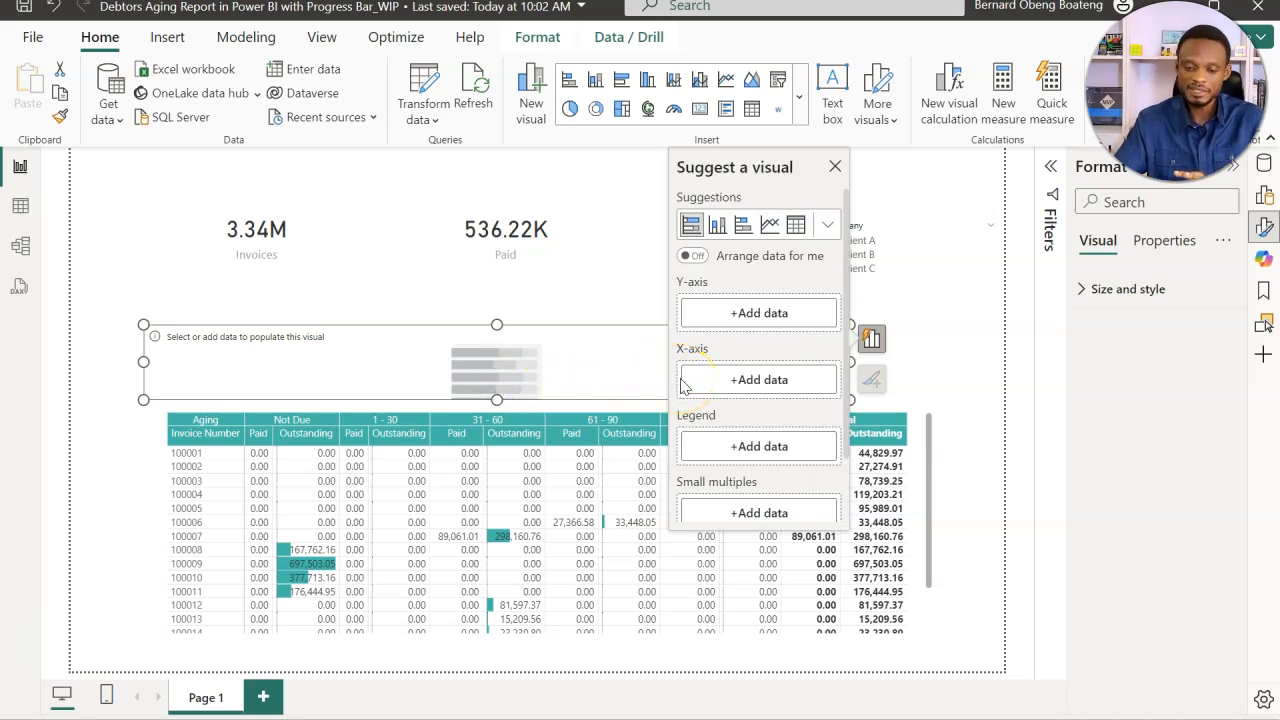
Add the Realized and Unrealized measures to the bar chart's X-axis.
click(736, 382)
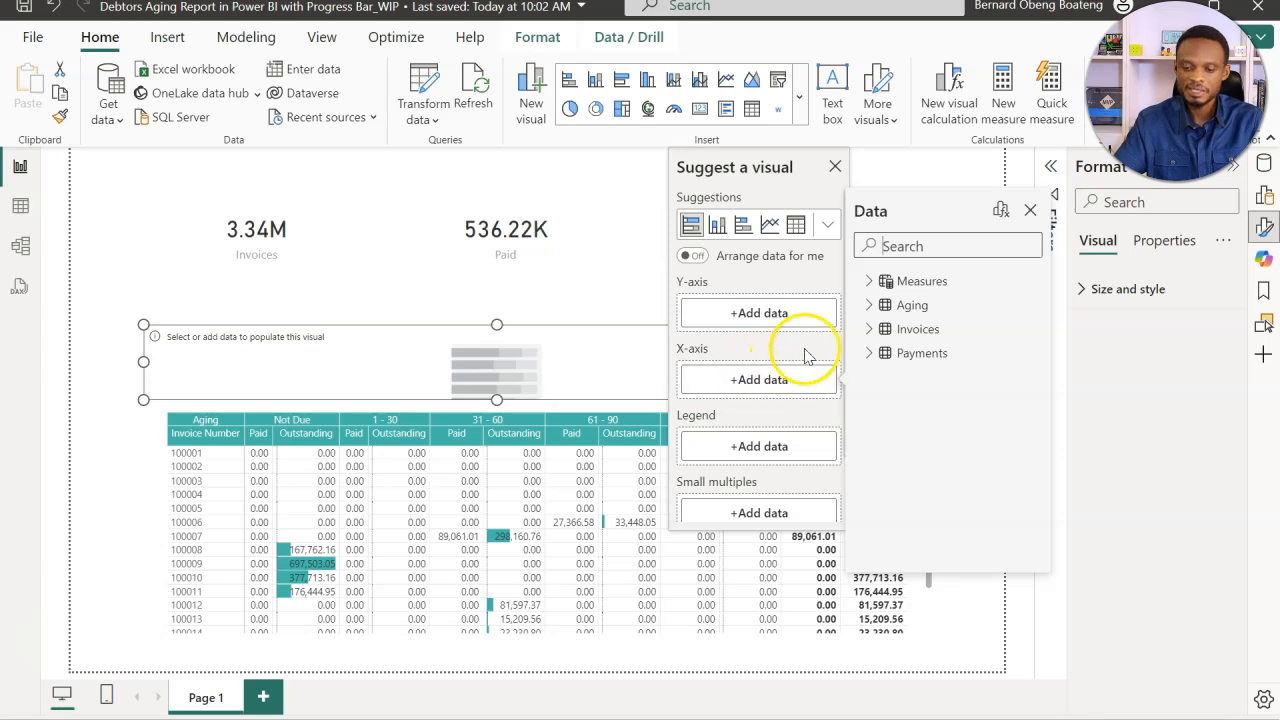
click(867, 281)
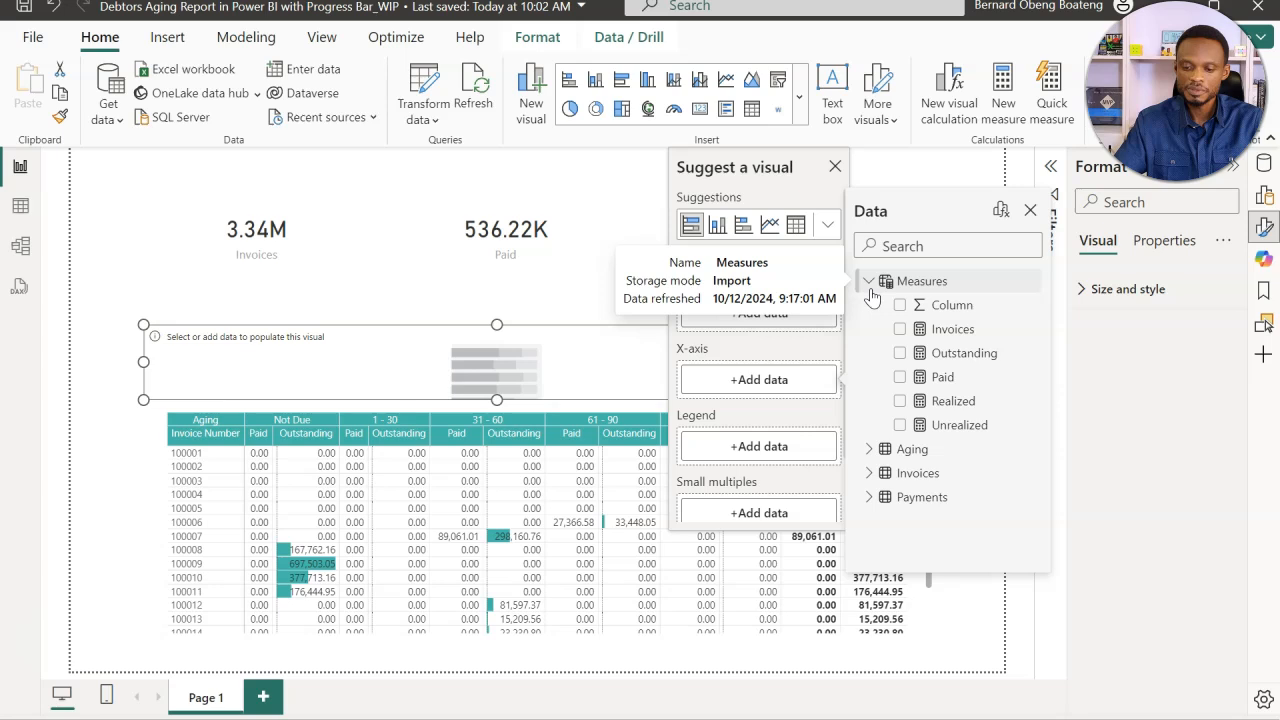
click(900, 408)
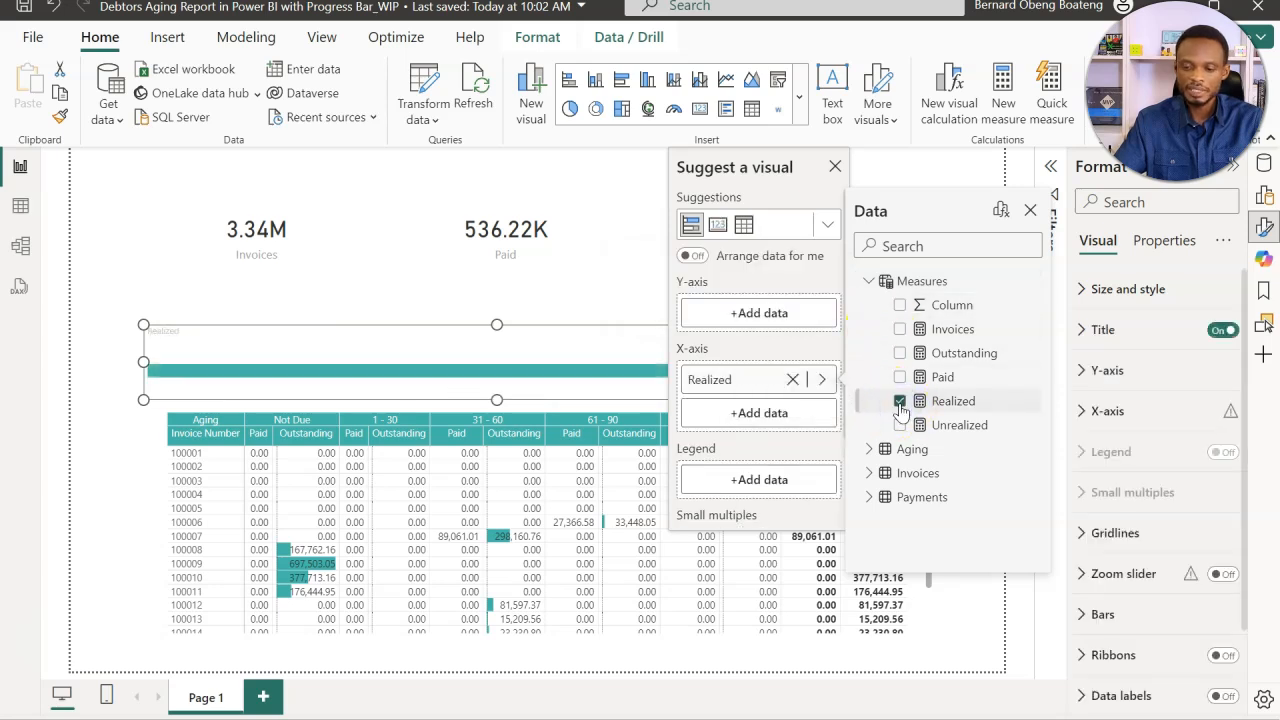
click(900, 426)
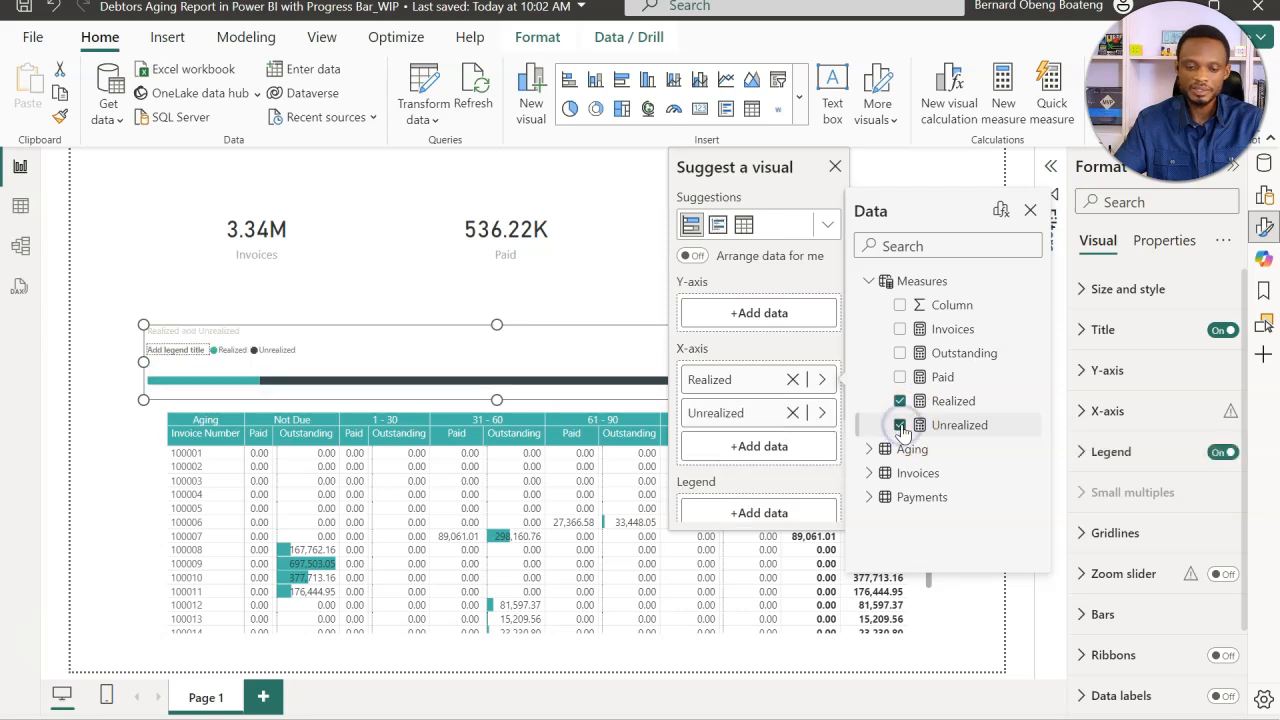
click(550, 336)
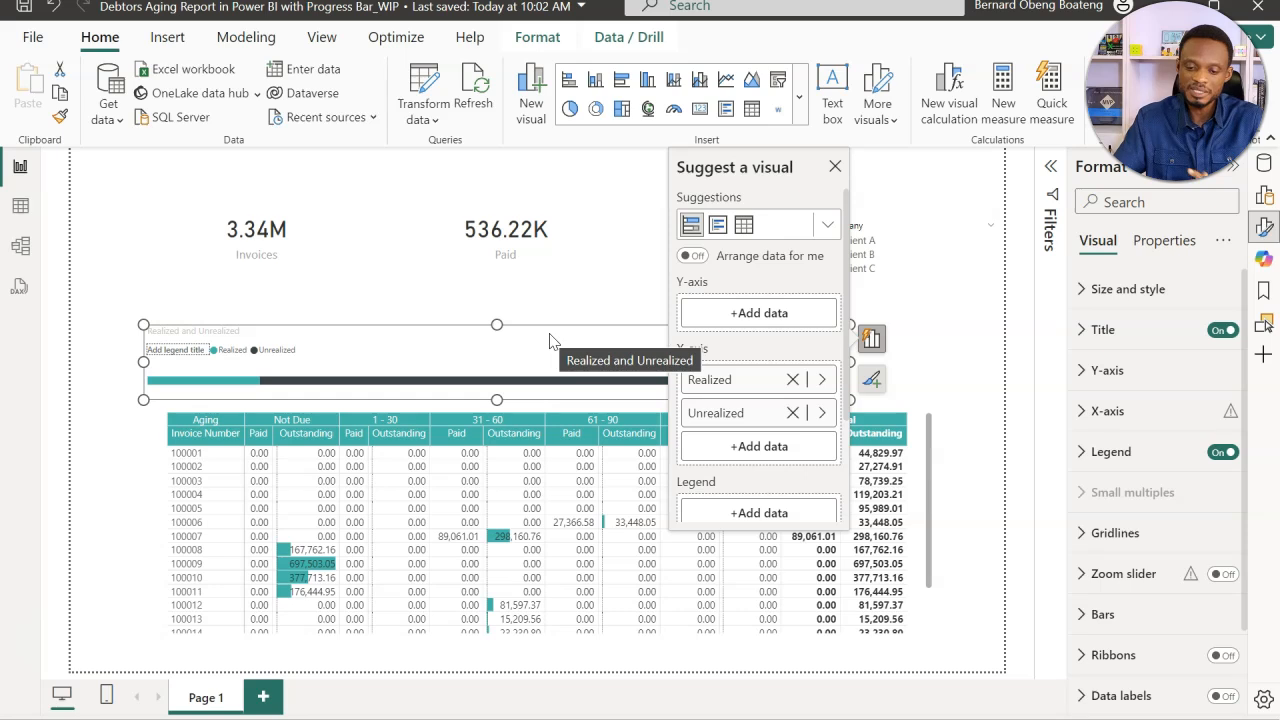
click(550, 335)
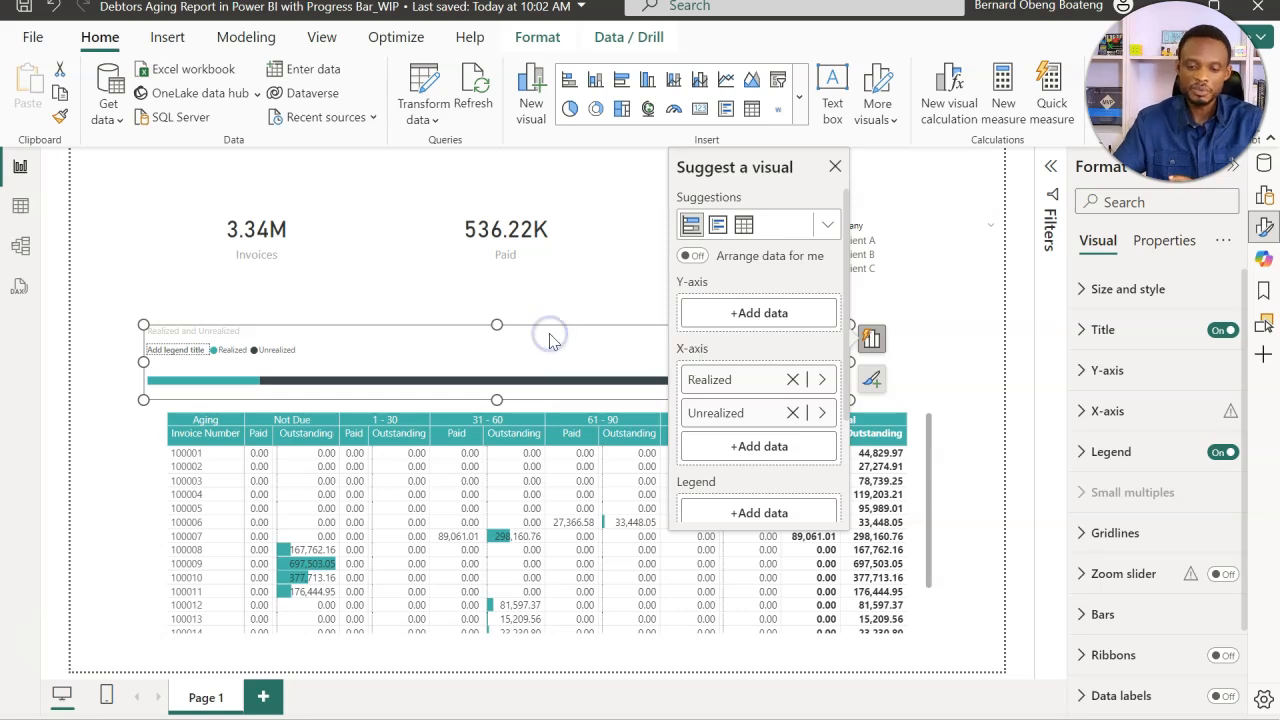
Remove the title and legend from the Realized and Unrealized bar chart and deselect it.
click(874, 381)
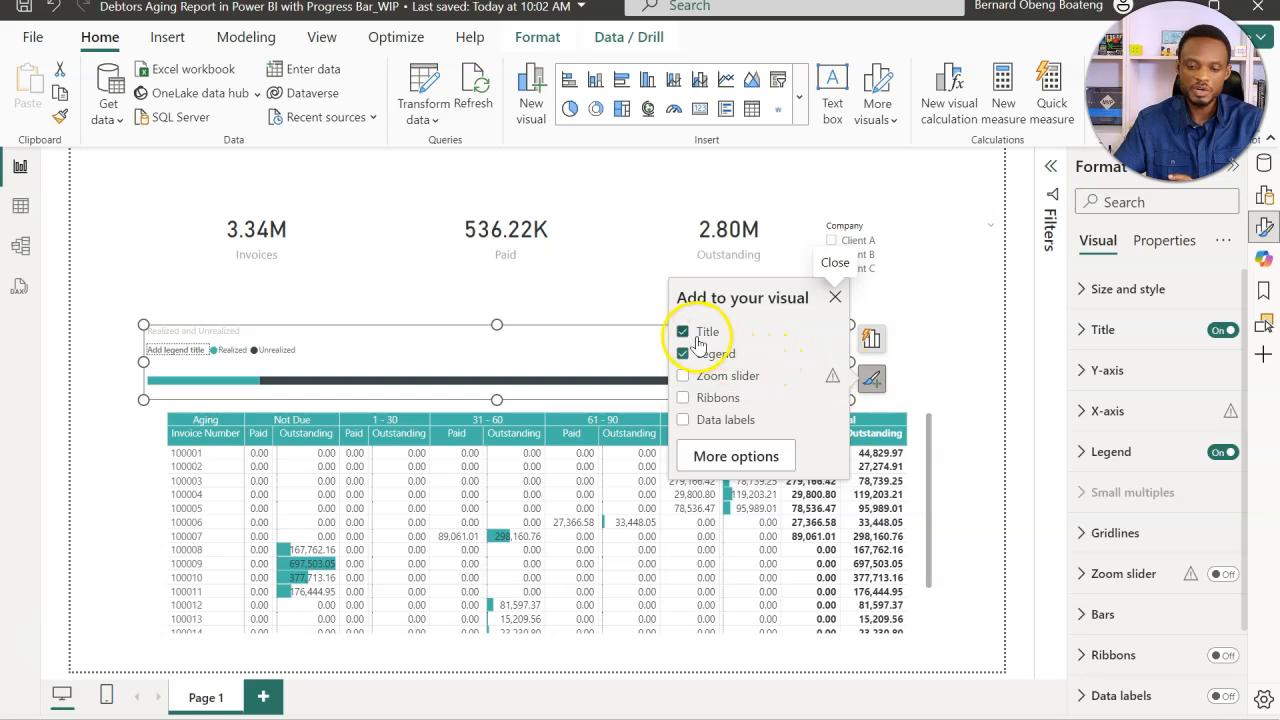
click(698, 340)
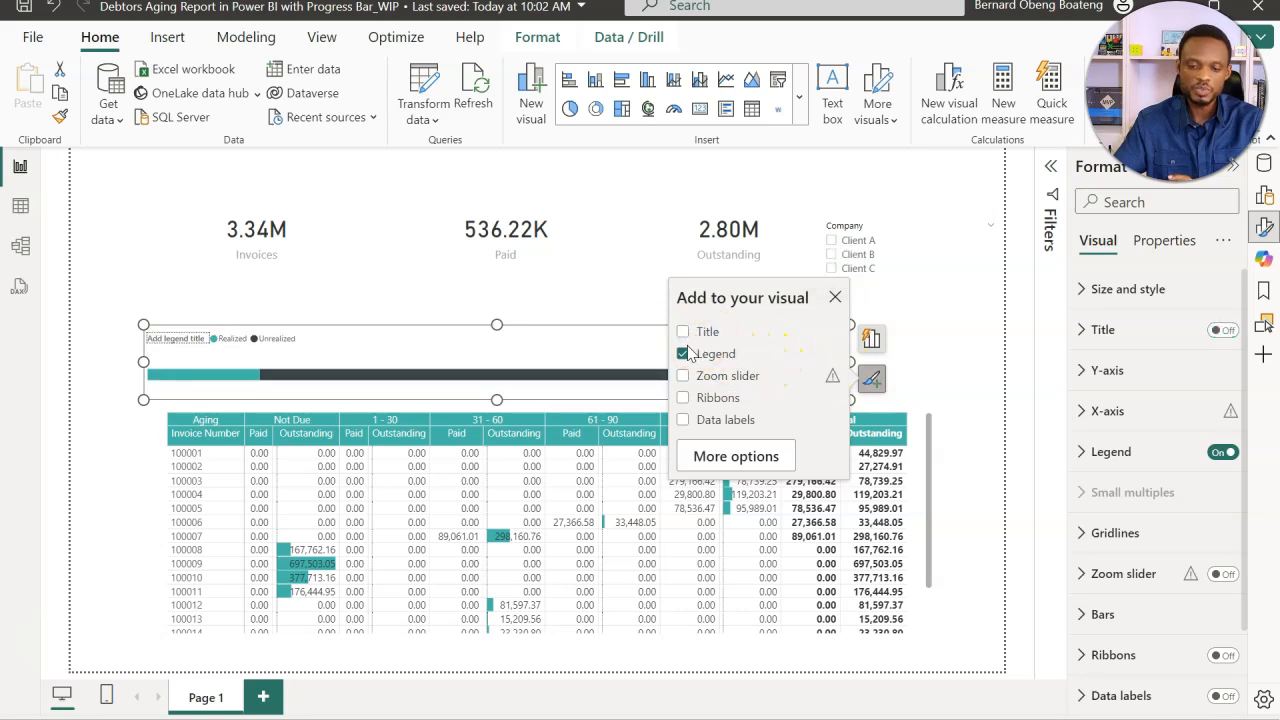
click(682, 354)
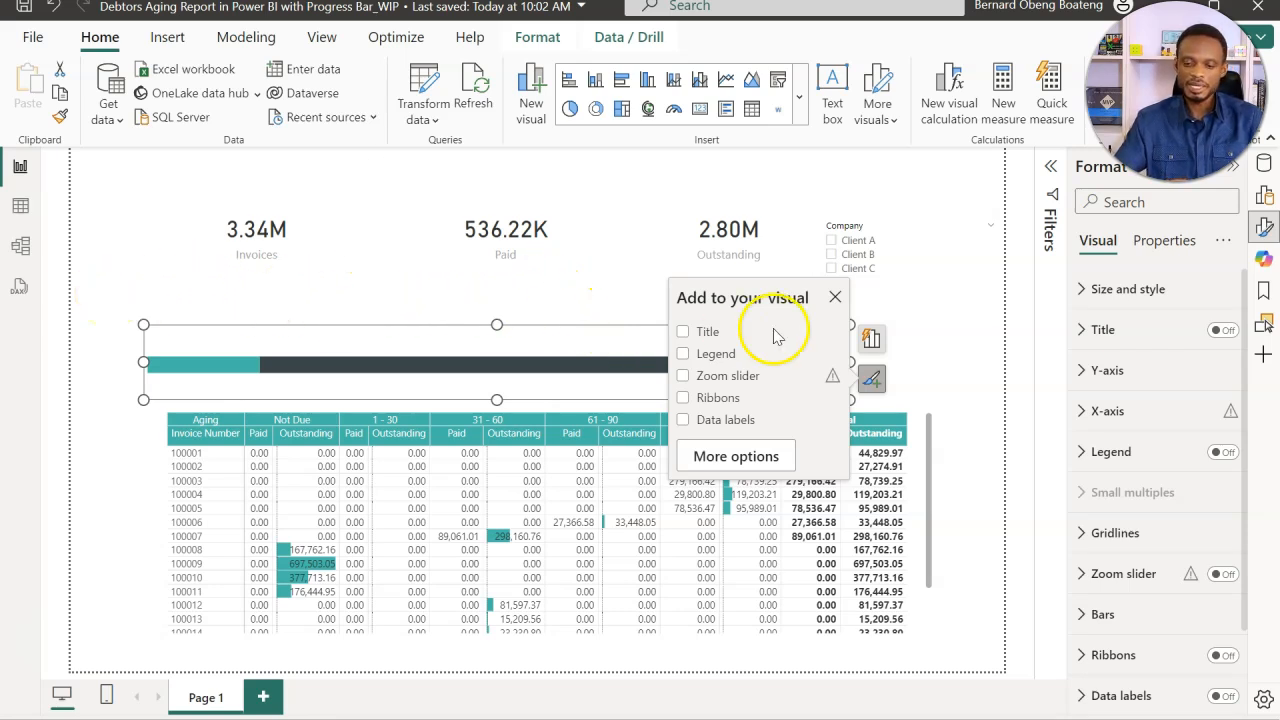
click(834, 299)
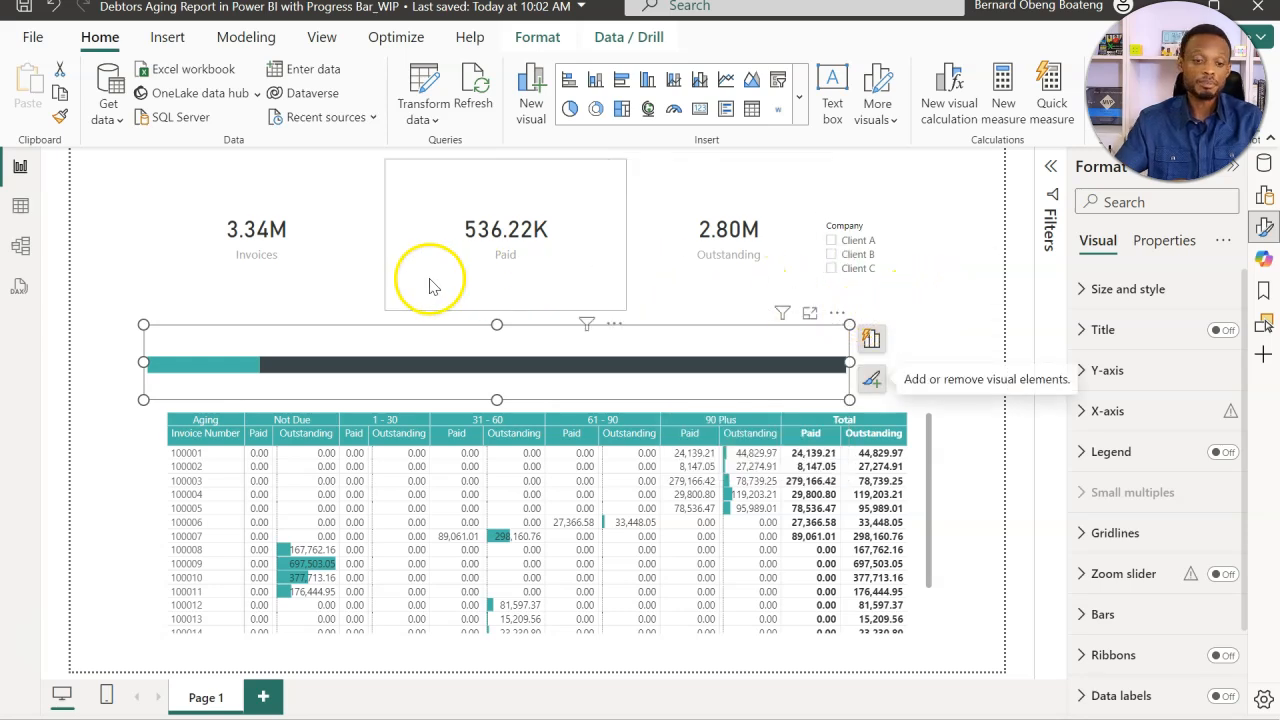
click(127, 257)
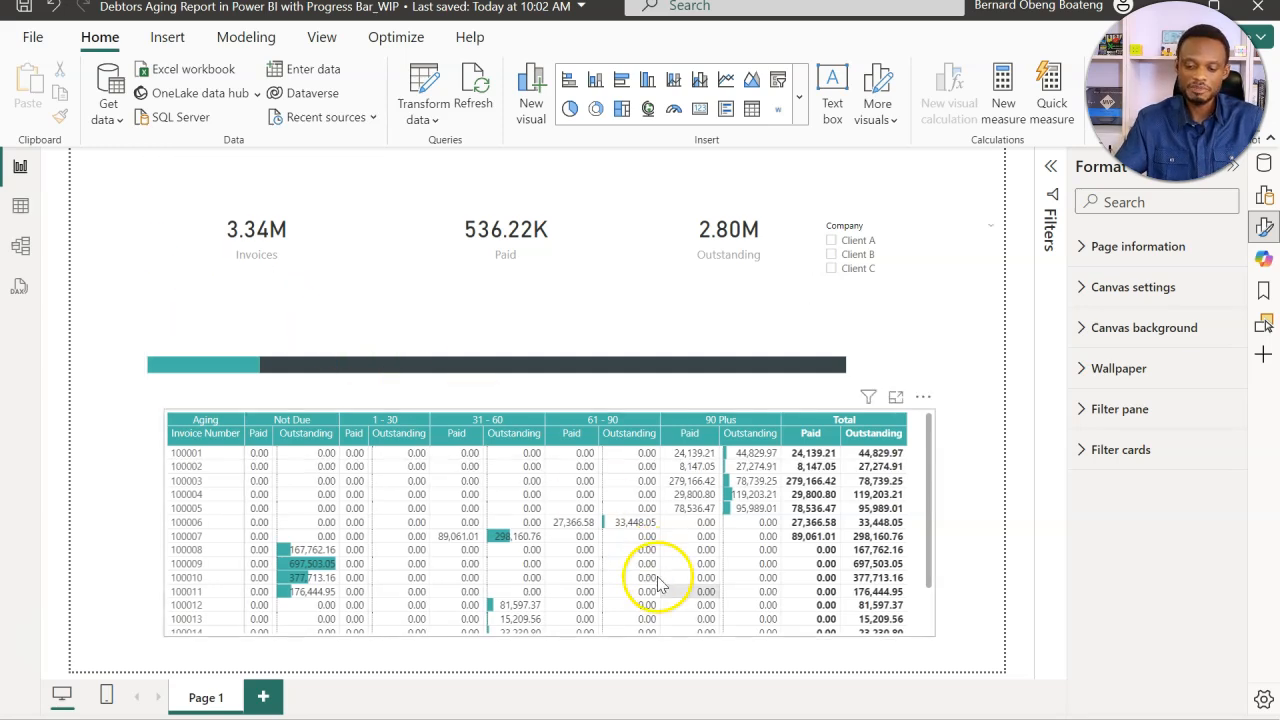
Switch to Background Aging Report.pptx in PowerPoint and examine the slide's card placeholders and background layout.
mouse_move(740, 718)
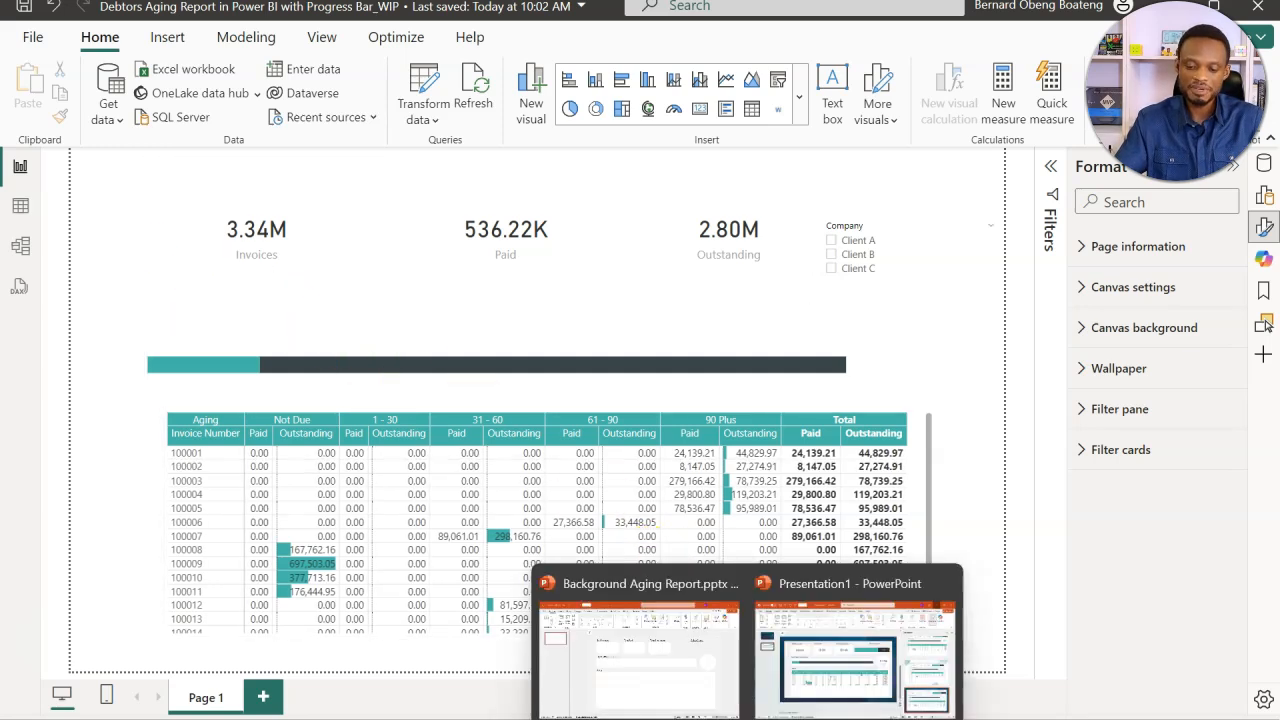
click(676, 677)
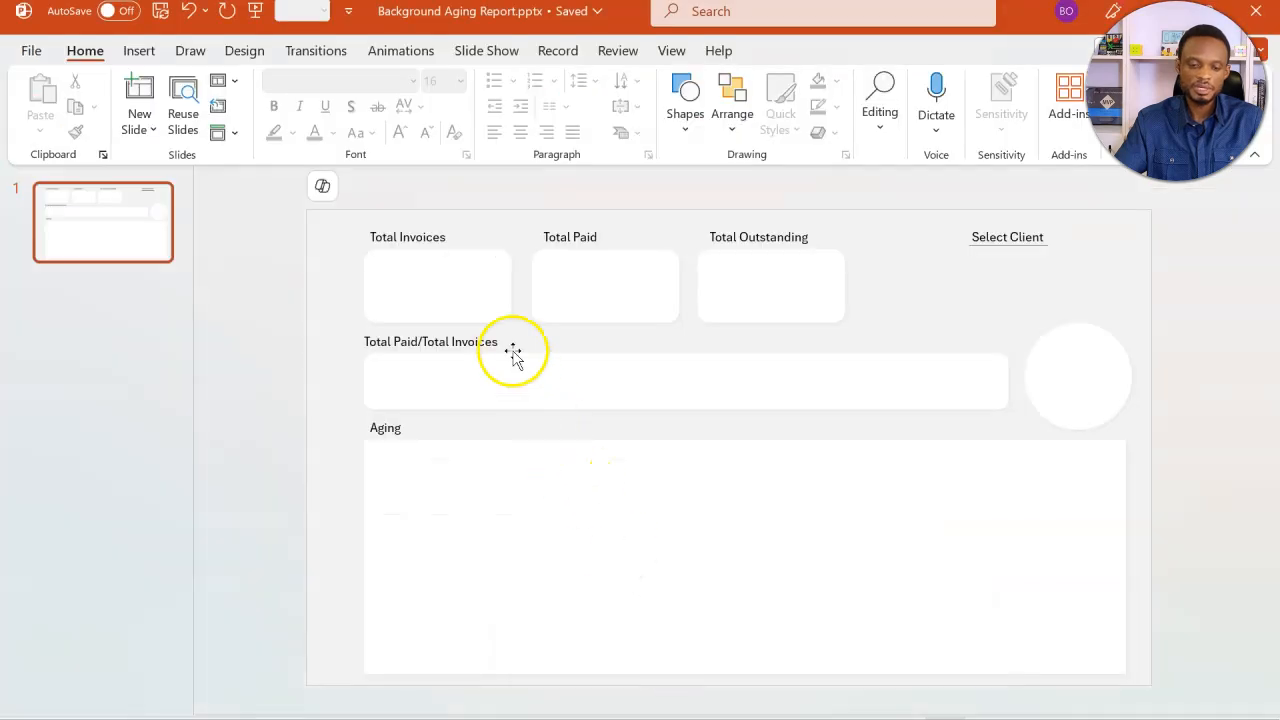
click(473, 289)
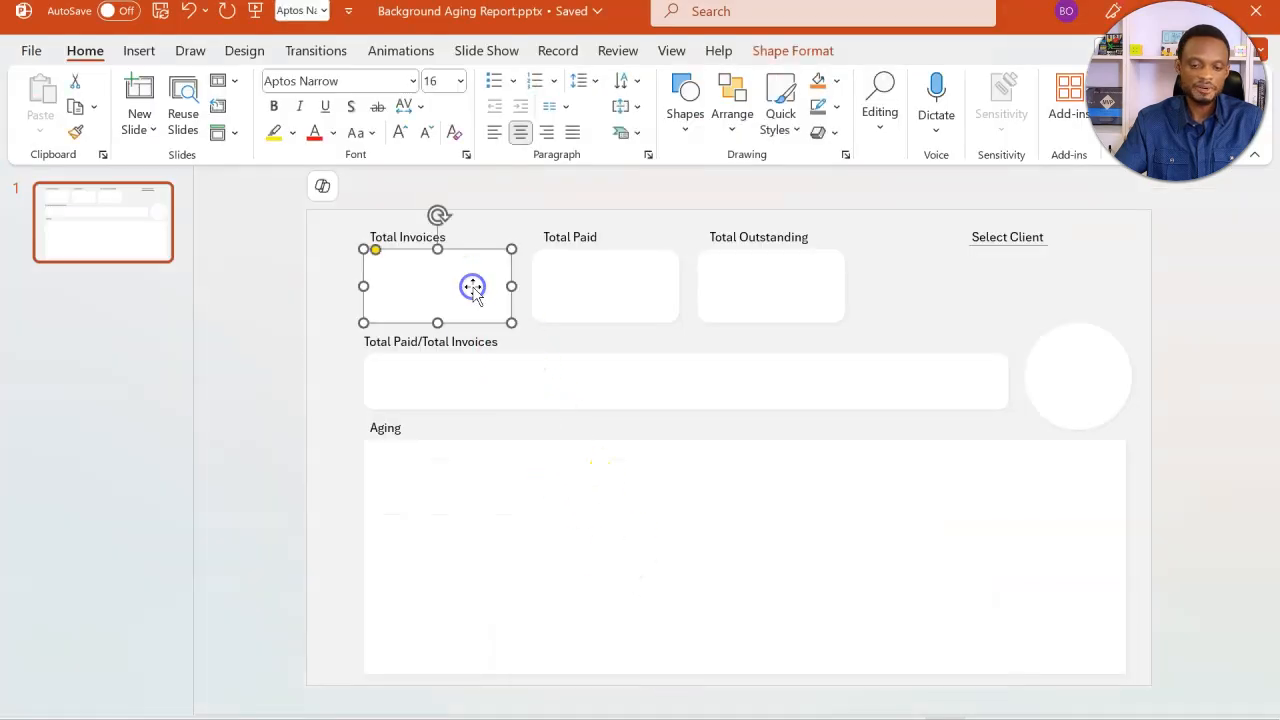
click(610, 289)
click(760, 294)
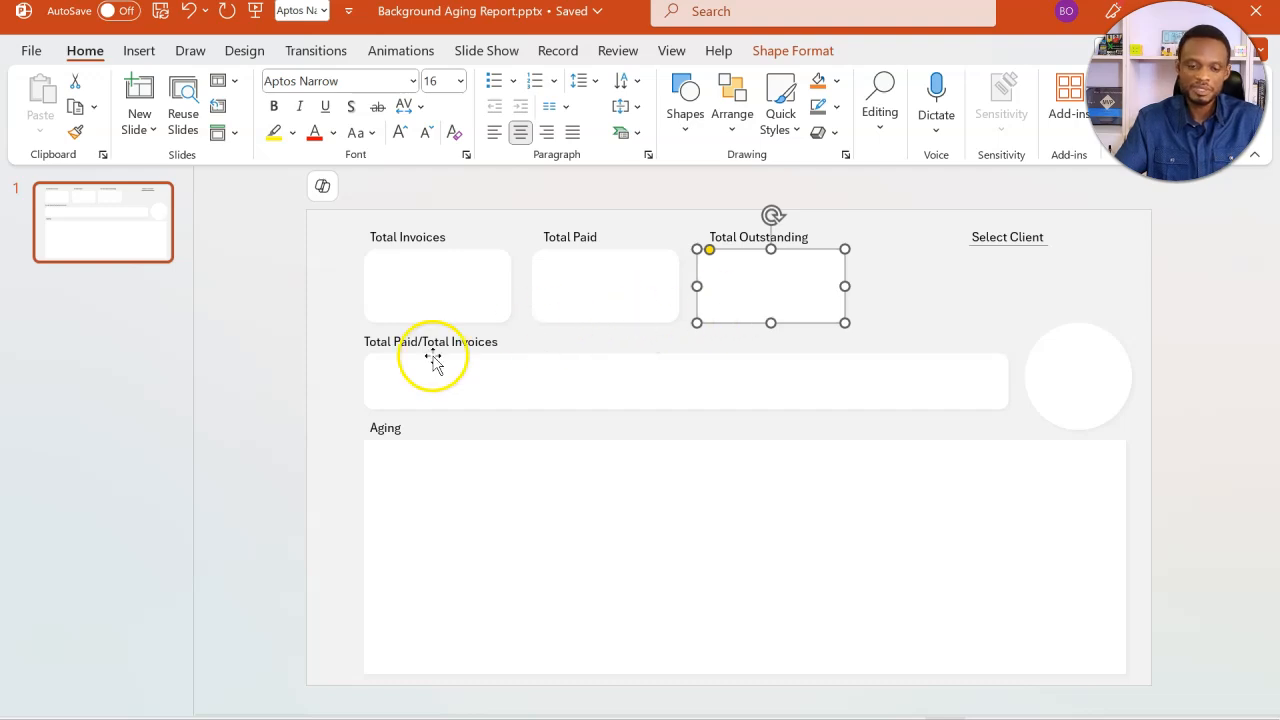
click(336, 358)
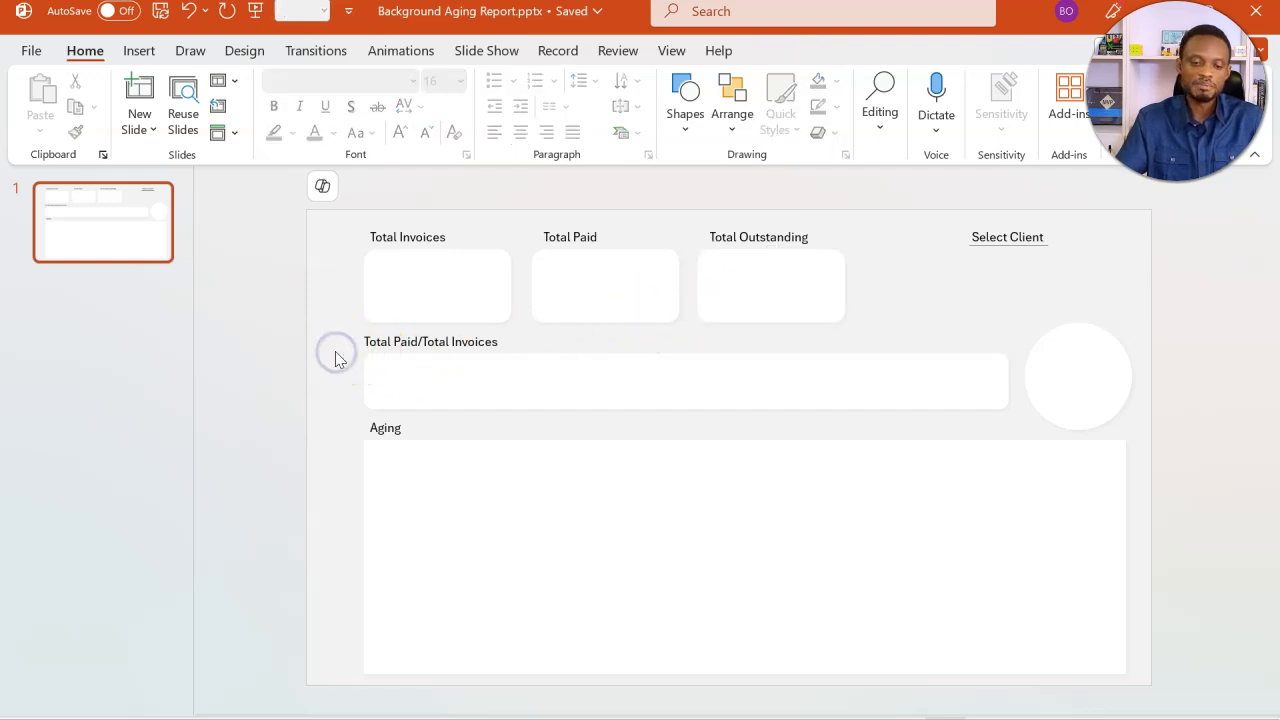
right_click(336, 356)
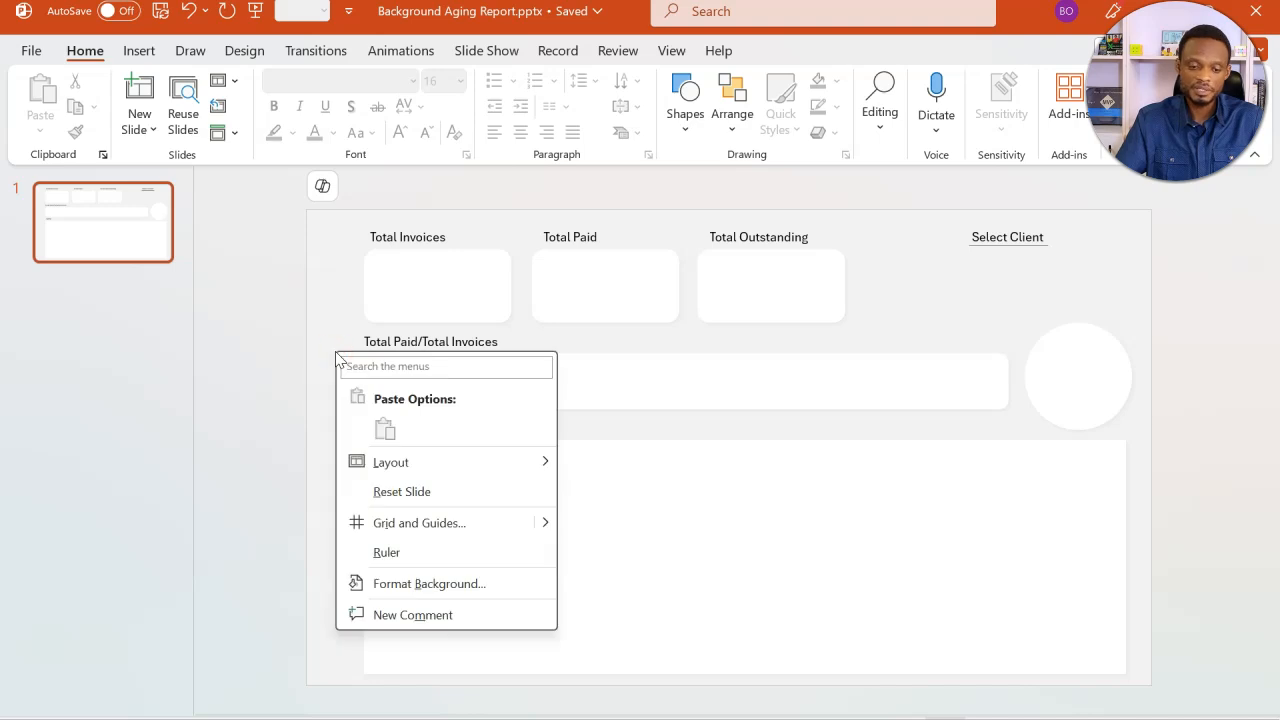
click(264, 320)
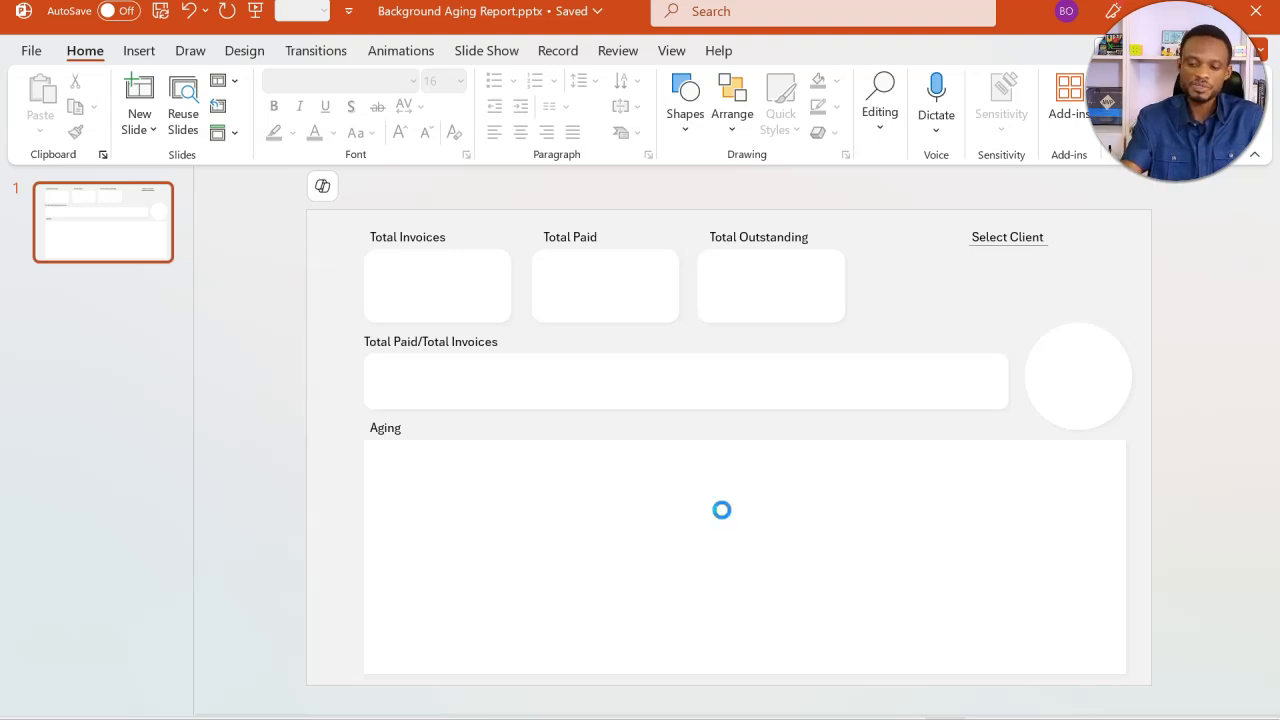
Export only the current slide as the JPEG image Background Aging Report.jpg, replacing the existing file.
key(F12)
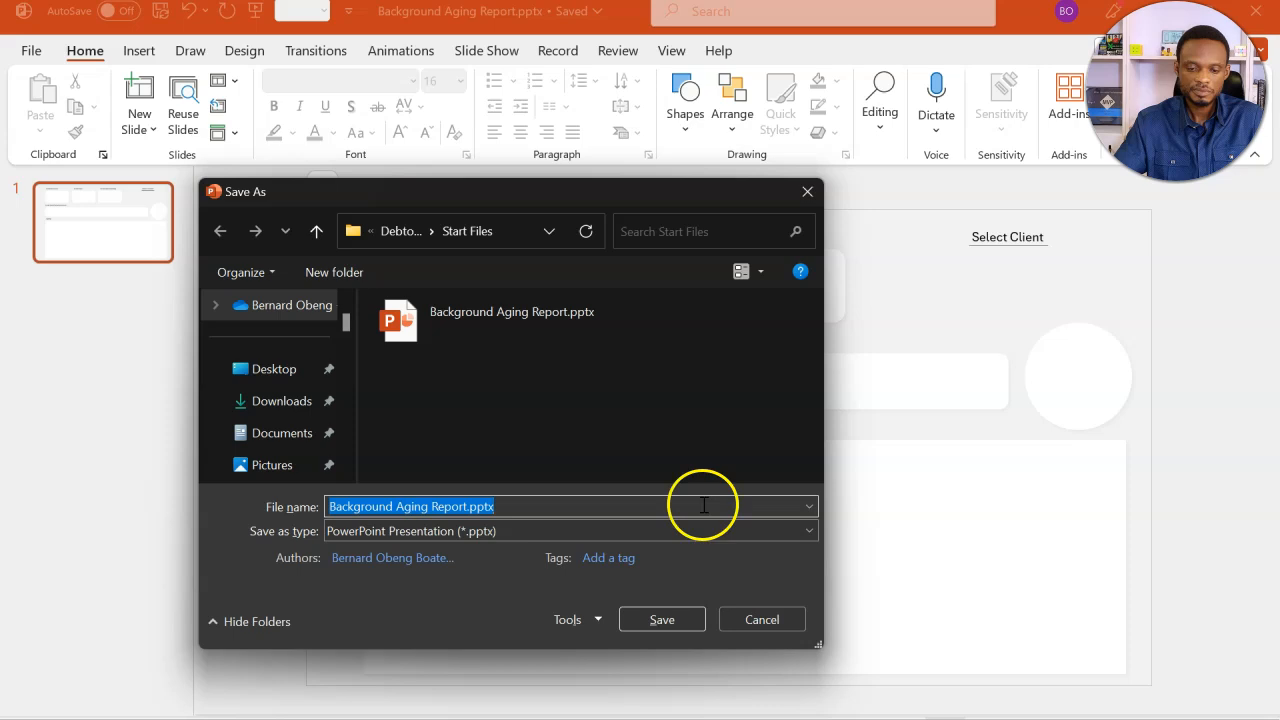
click(453, 531)
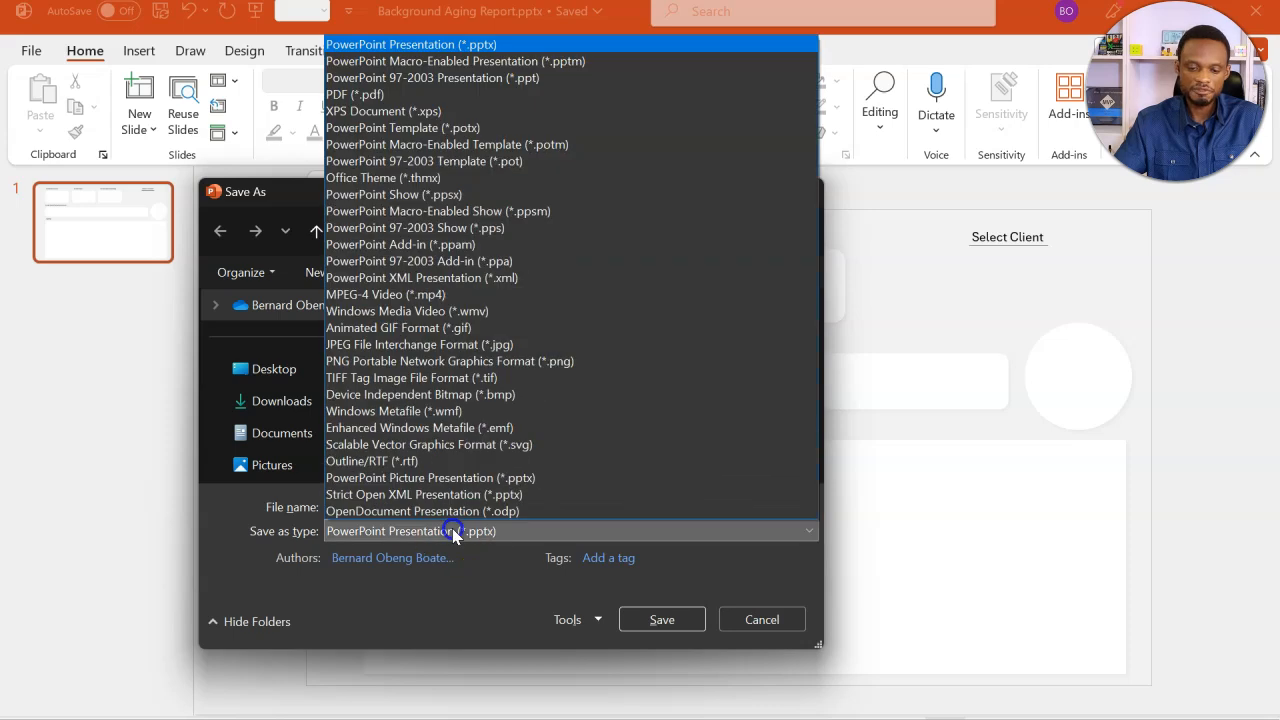
click(449, 344)
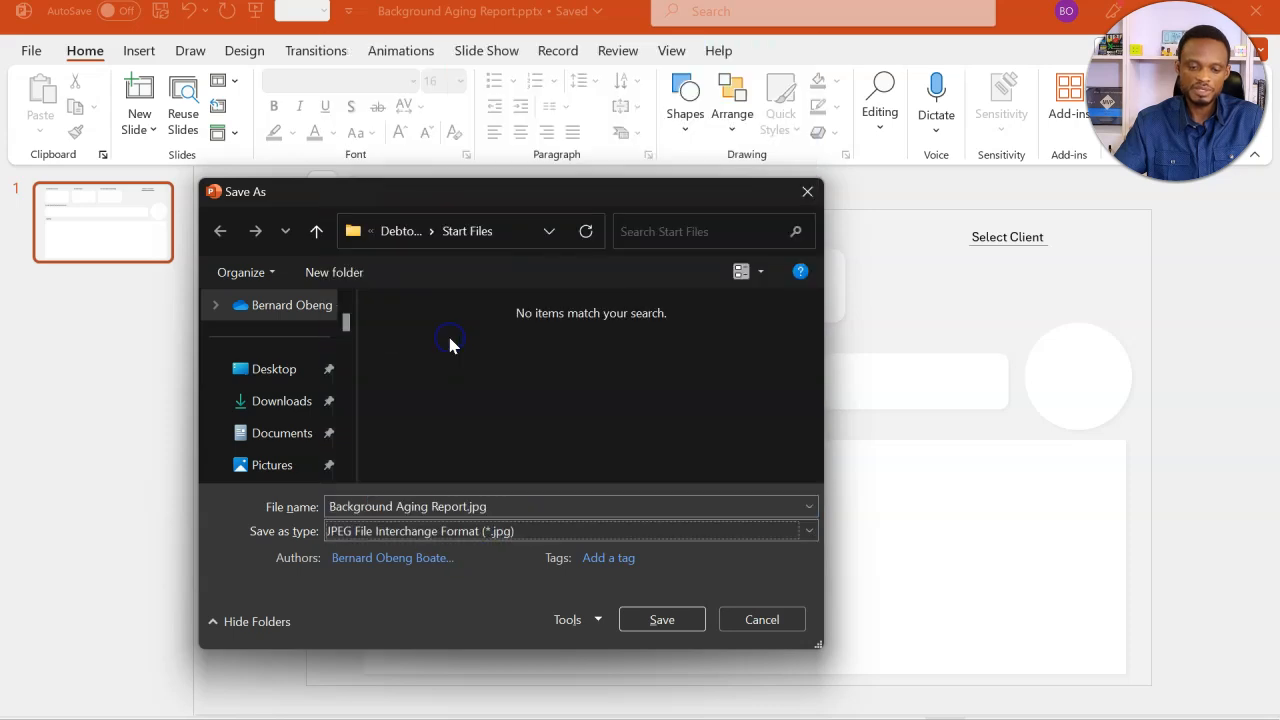
click(648, 614)
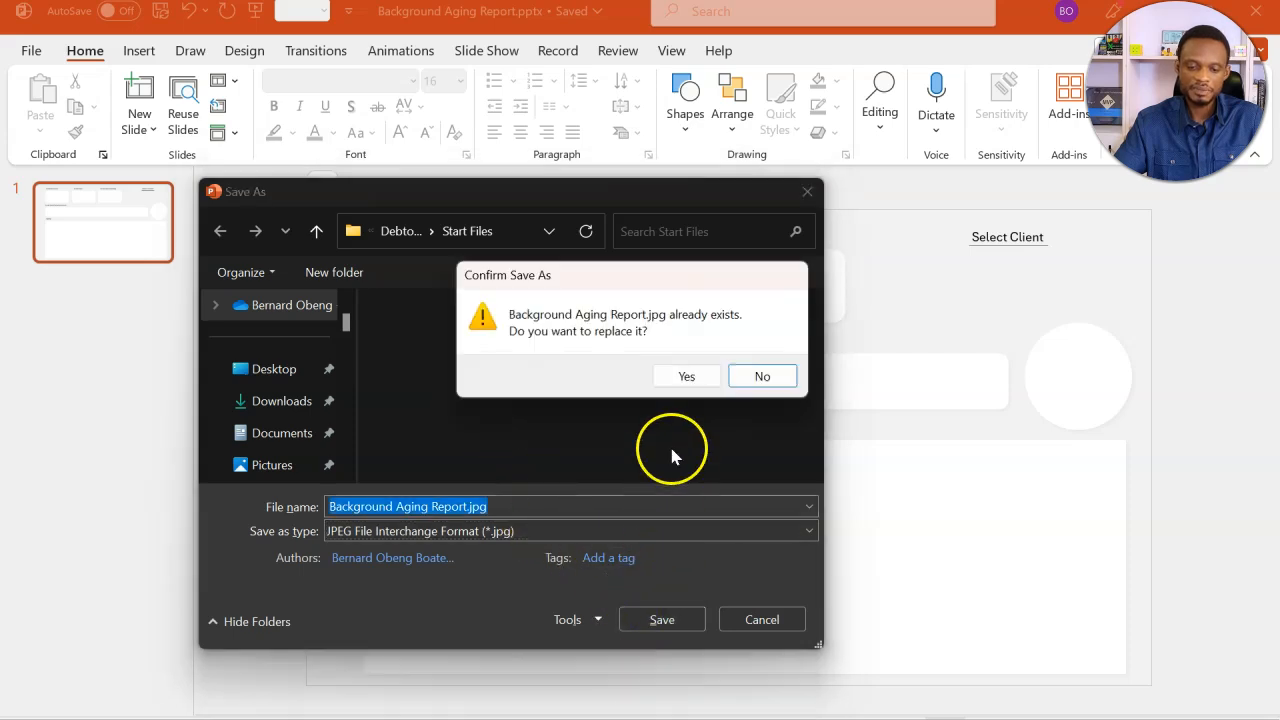
click(687, 377)
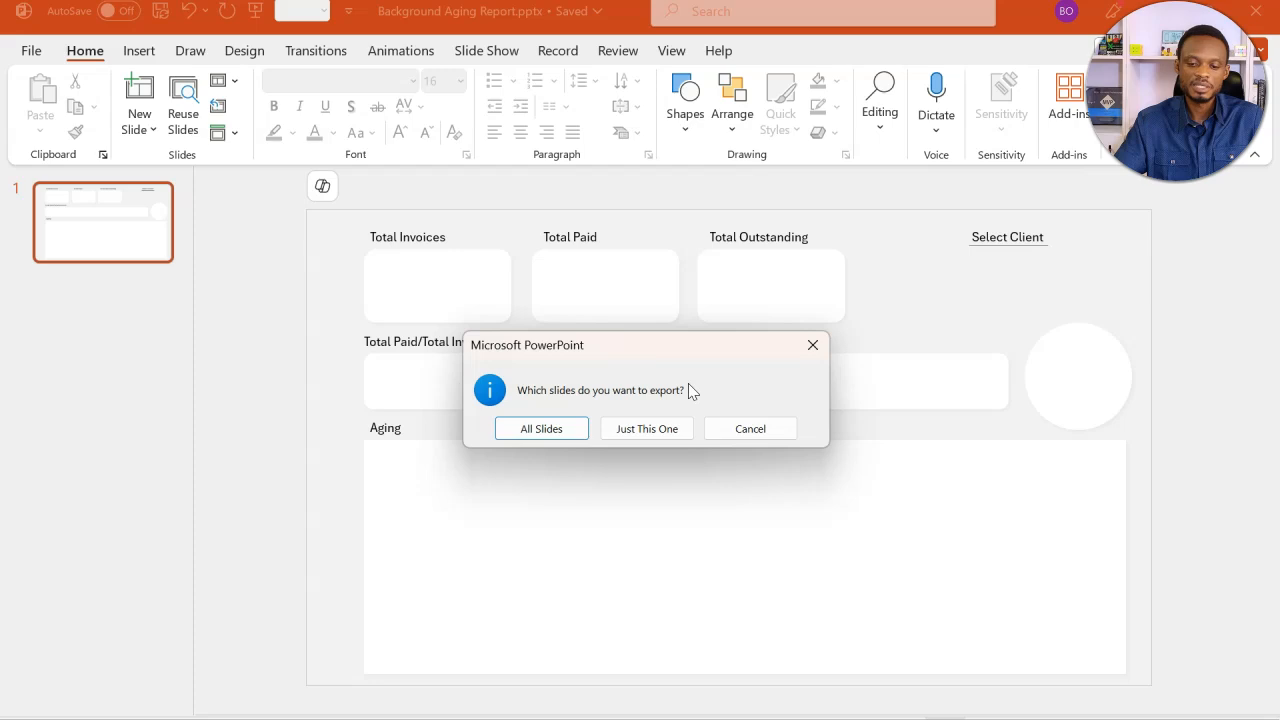
click(664, 434)
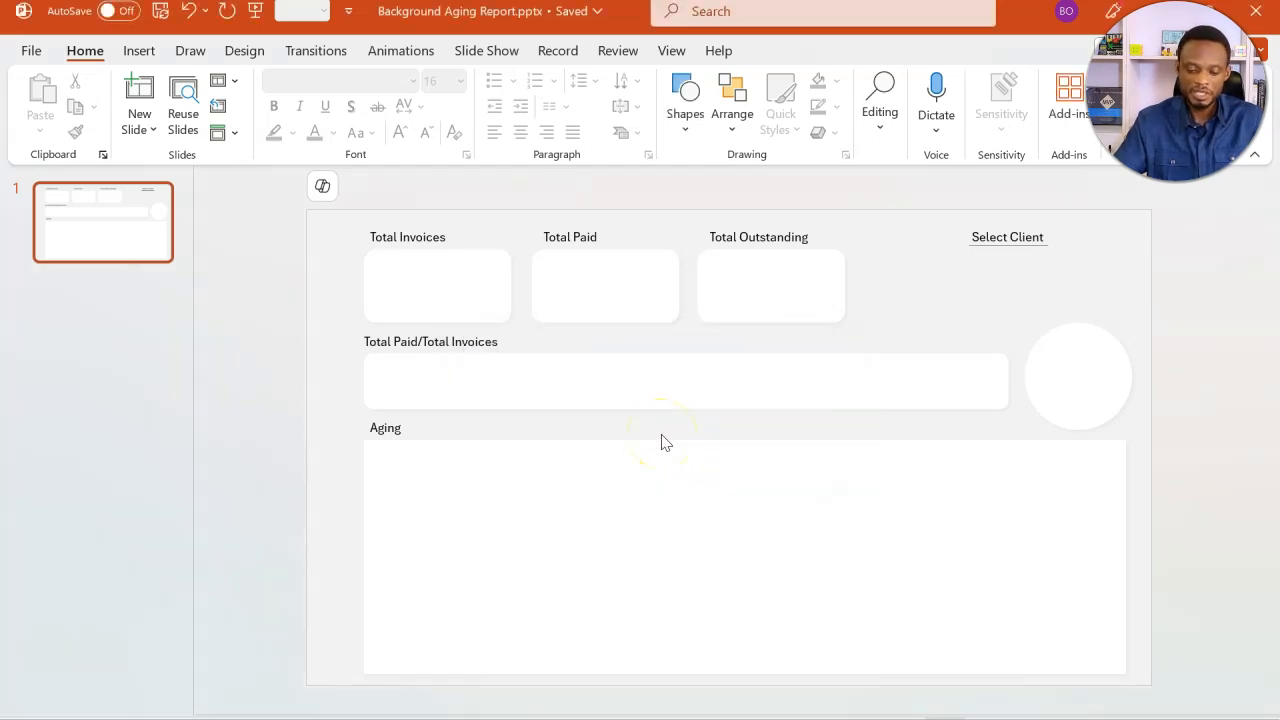
Switch to the Power BI WIP report and set Background Aging Report.jpg as the canvas background image at 0% transparency.
mouse_move(580, 712)
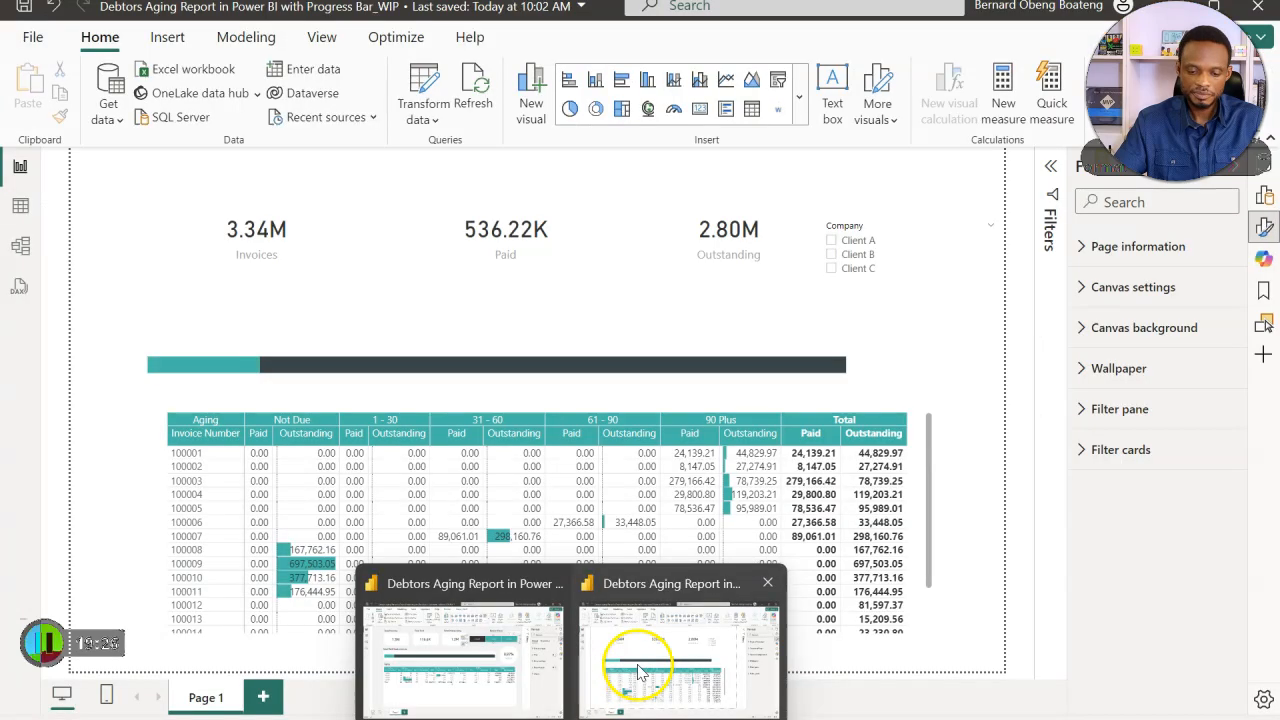
click(636, 670)
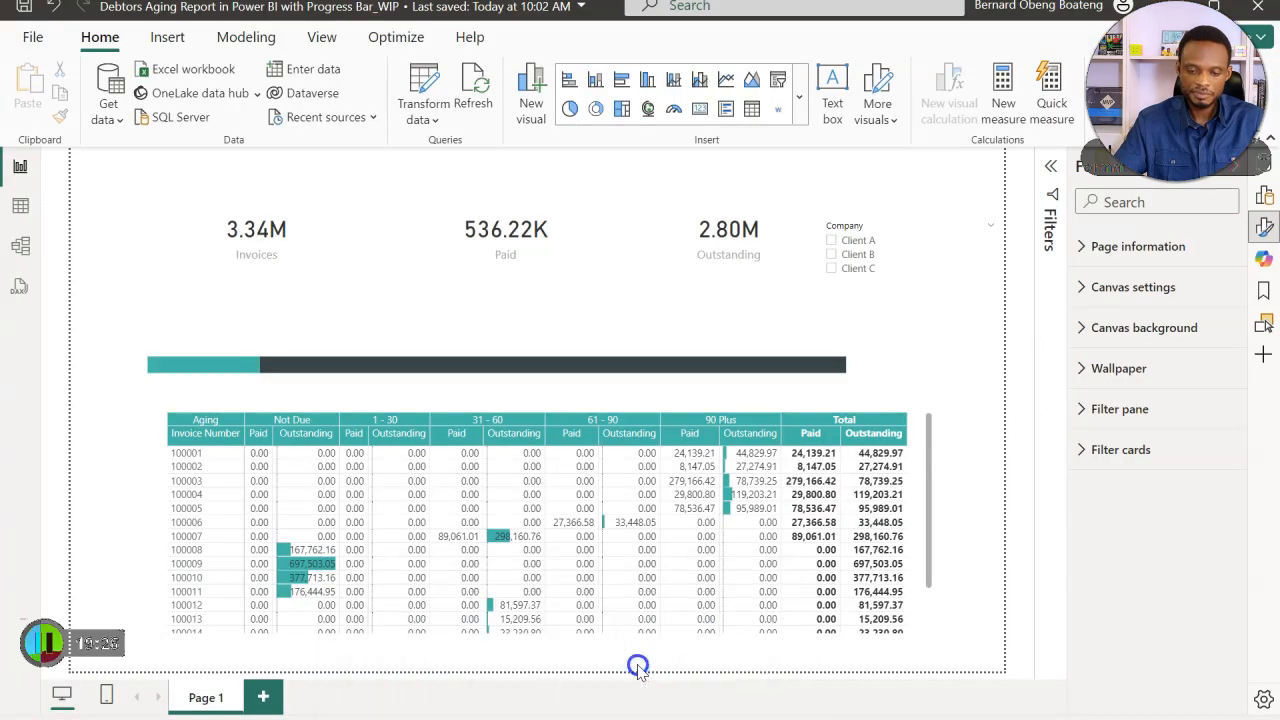
click(118, 300)
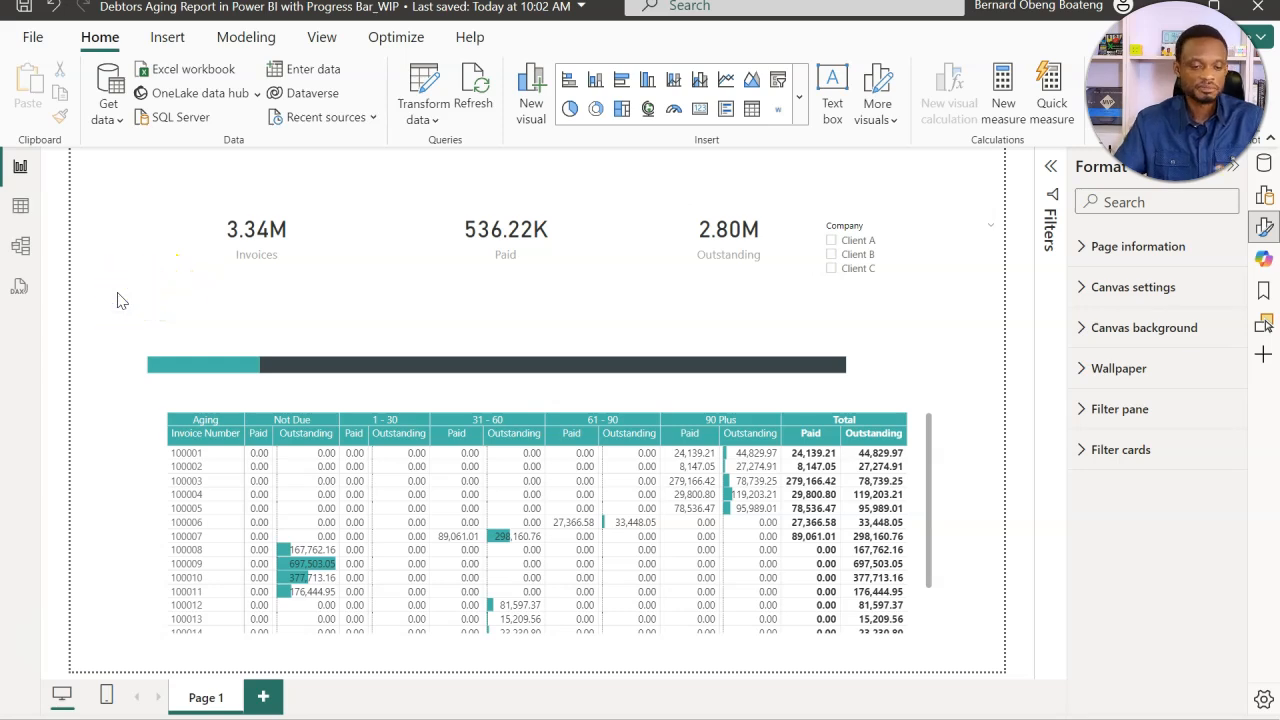
right_click(118, 300)
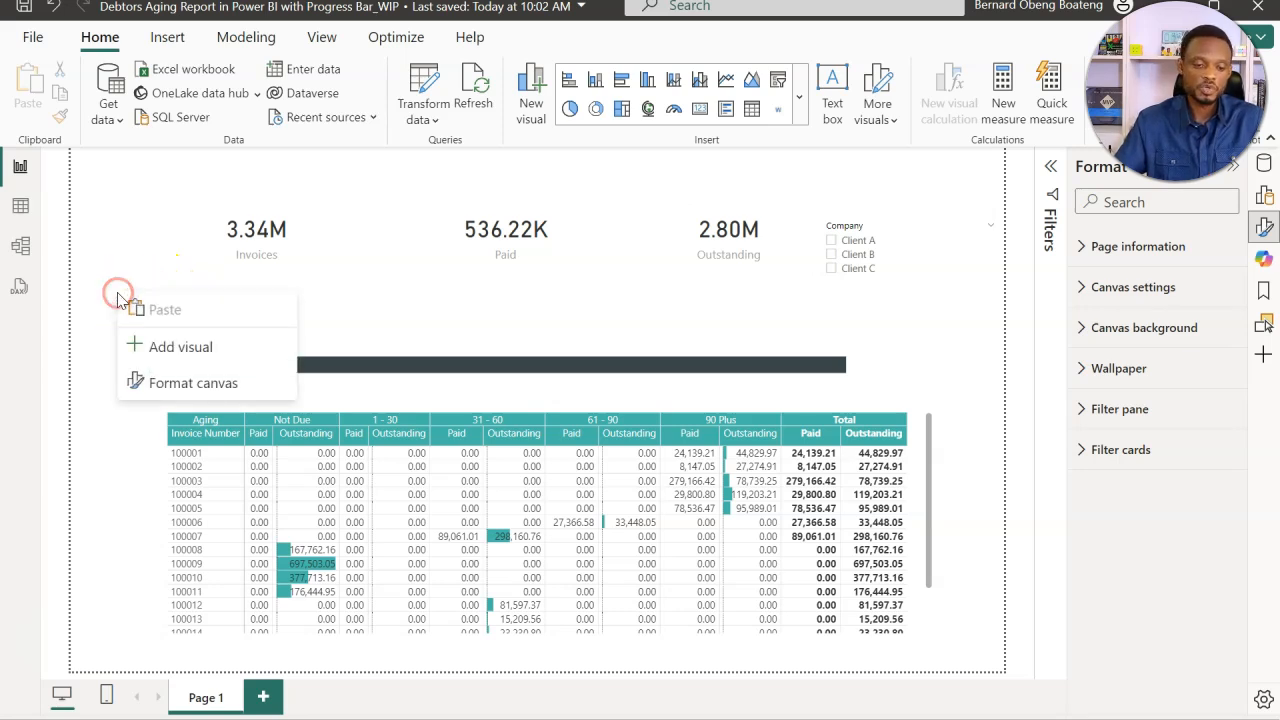
click(184, 386)
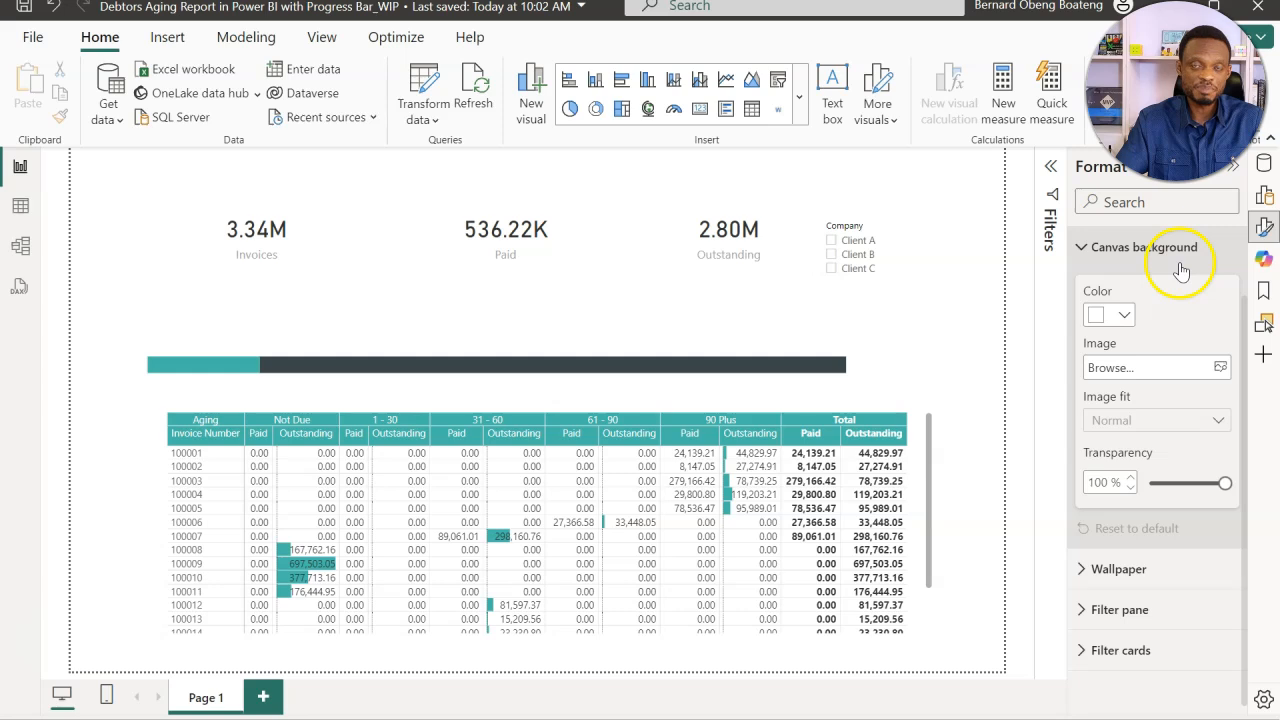
click(1160, 369)
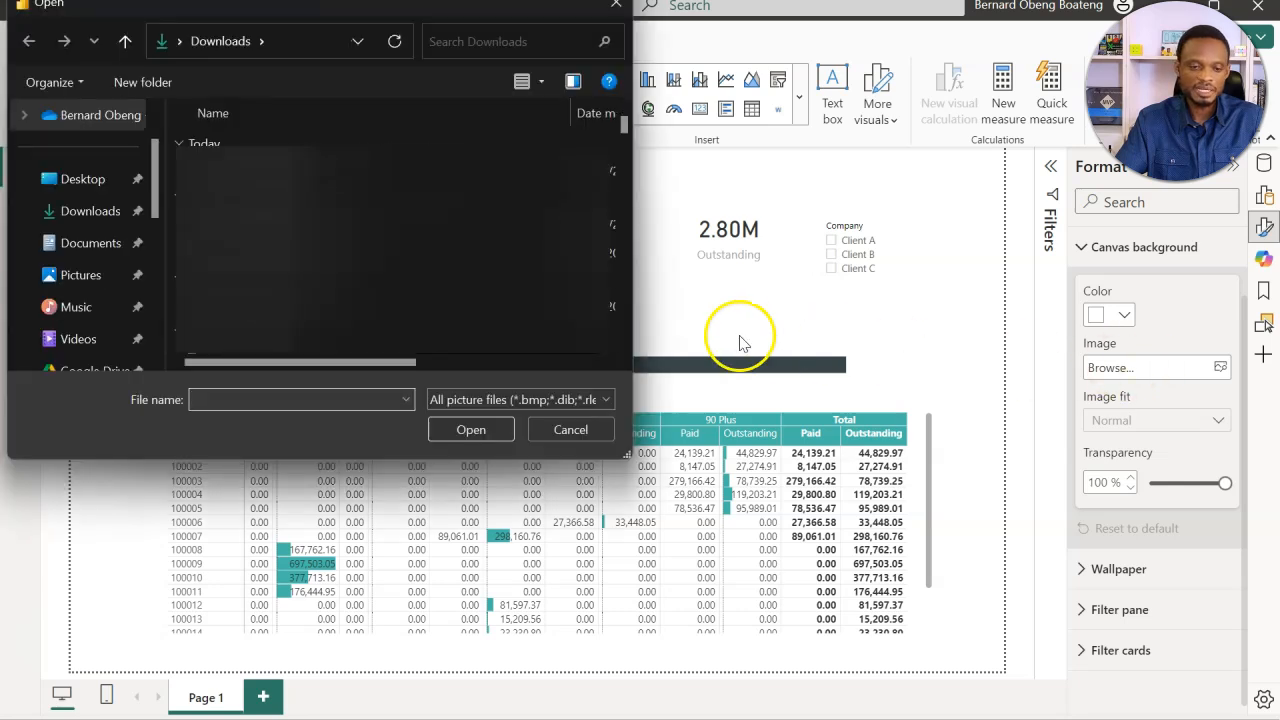
click(428, 176)
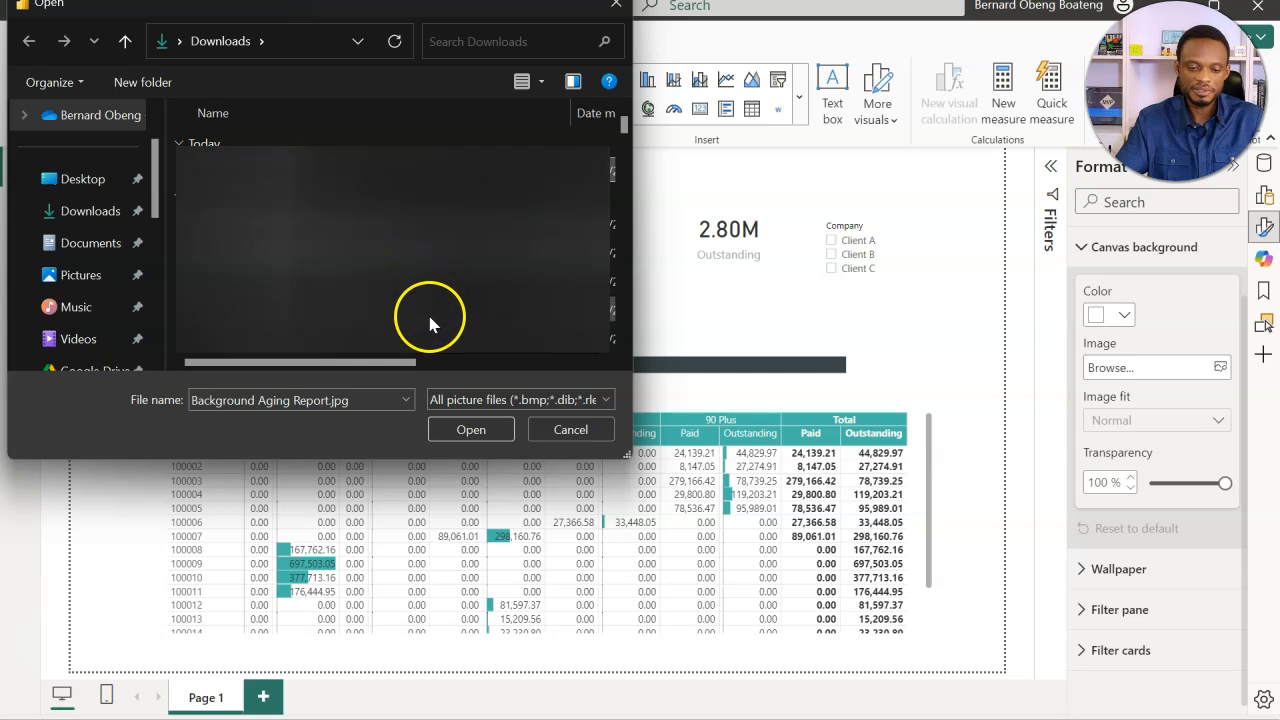
click(470, 429)
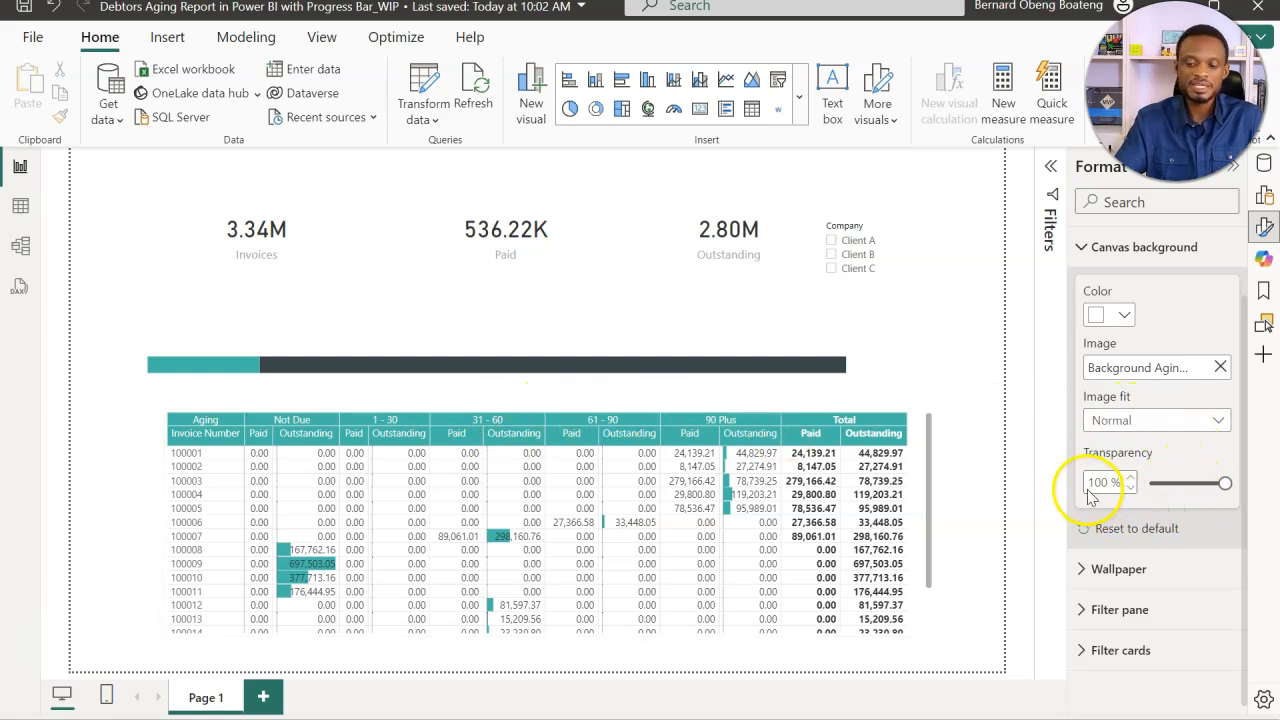
click(1225, 483)
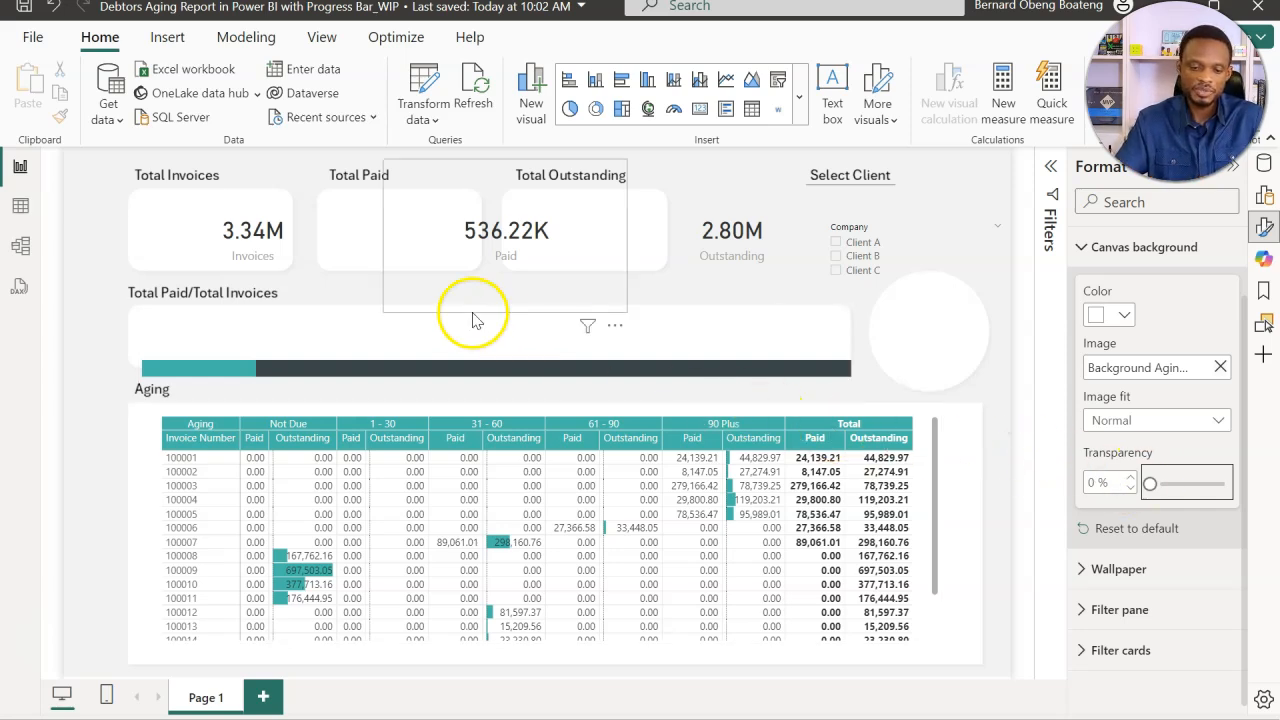
Shrink the Invoices card to fit inside the Total Invoices placeholder and turn off its category label.
click(283, 231)
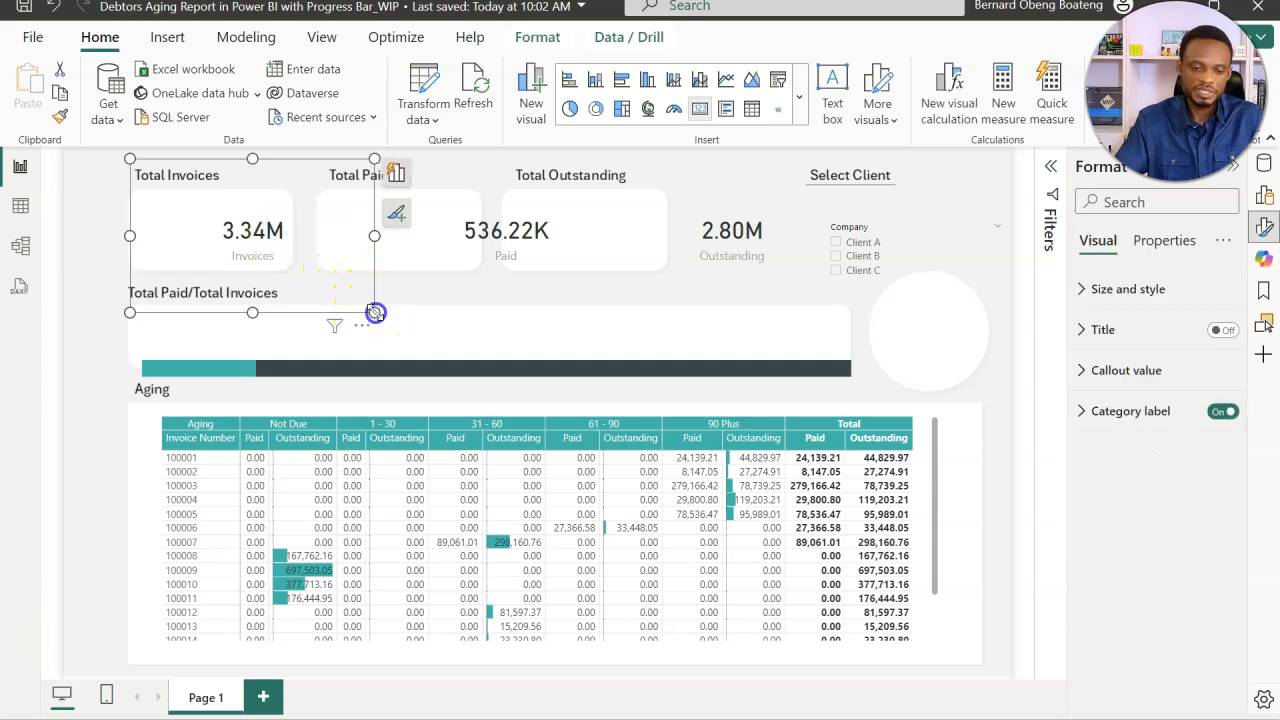
drag(374, 312, 287, 264)
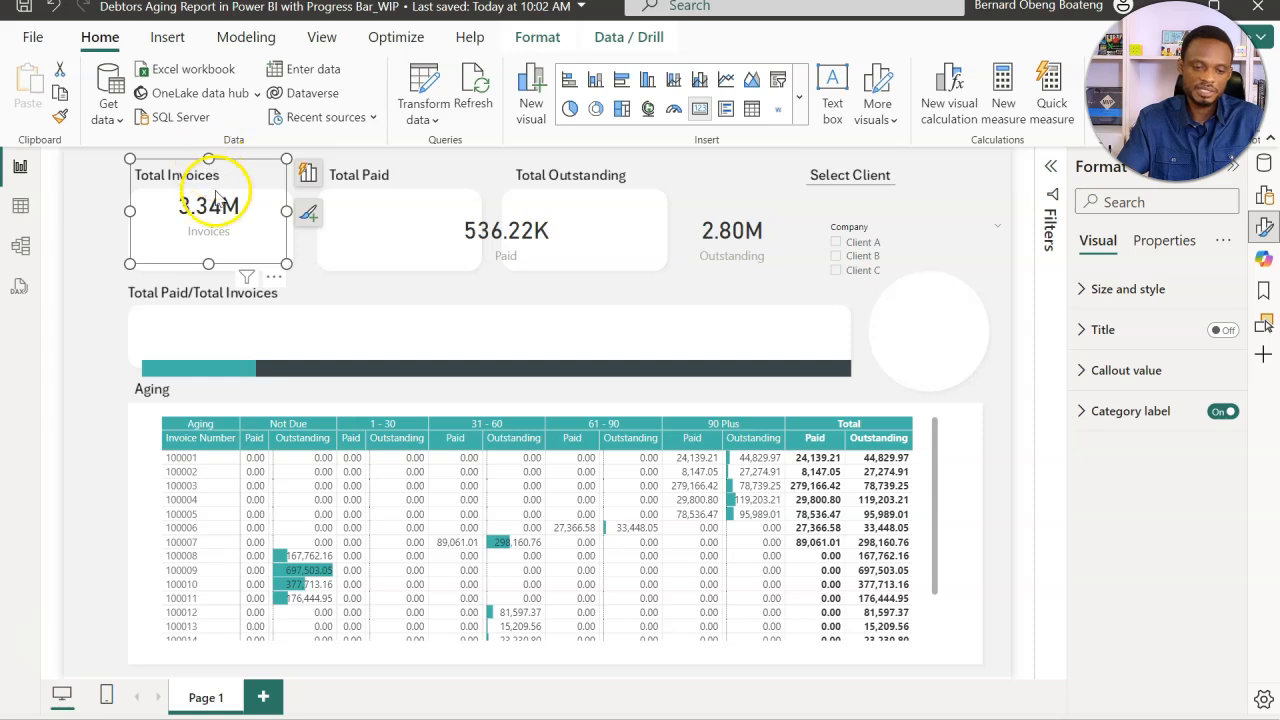
drag(207, 160, 208, 196)
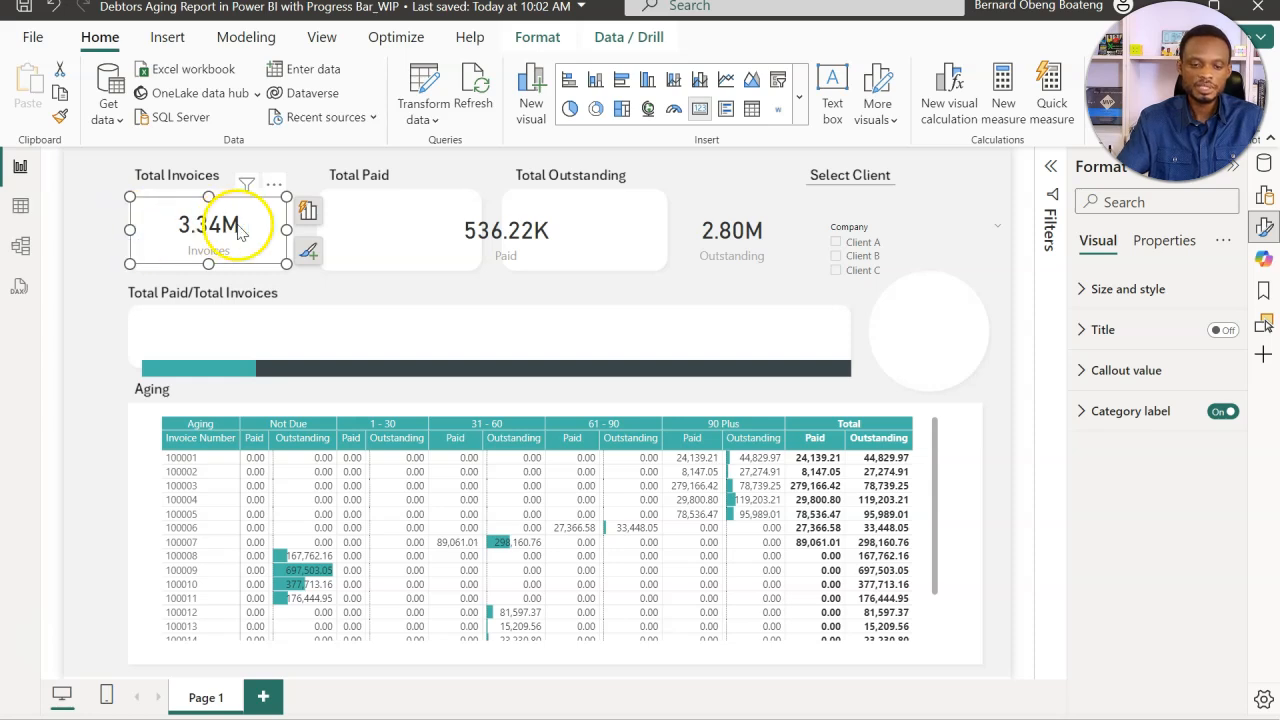
click(309, 253)
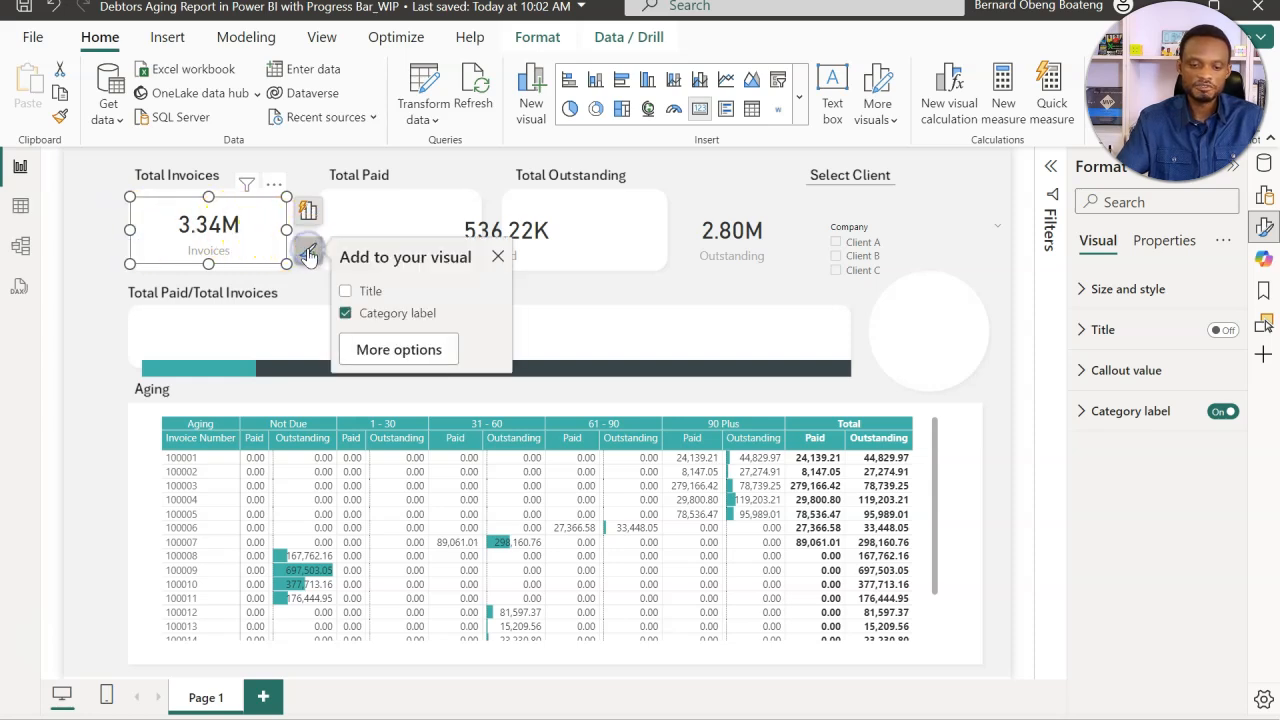
click(345, 313)
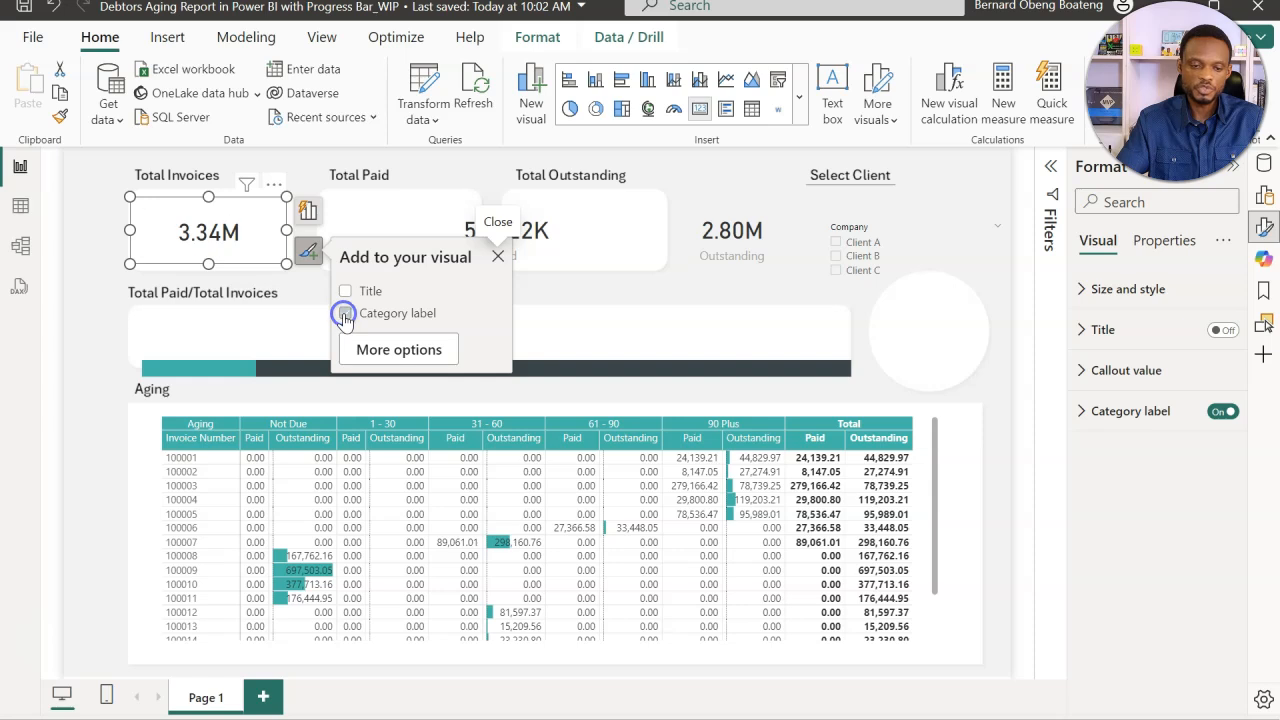
click(110, 232)
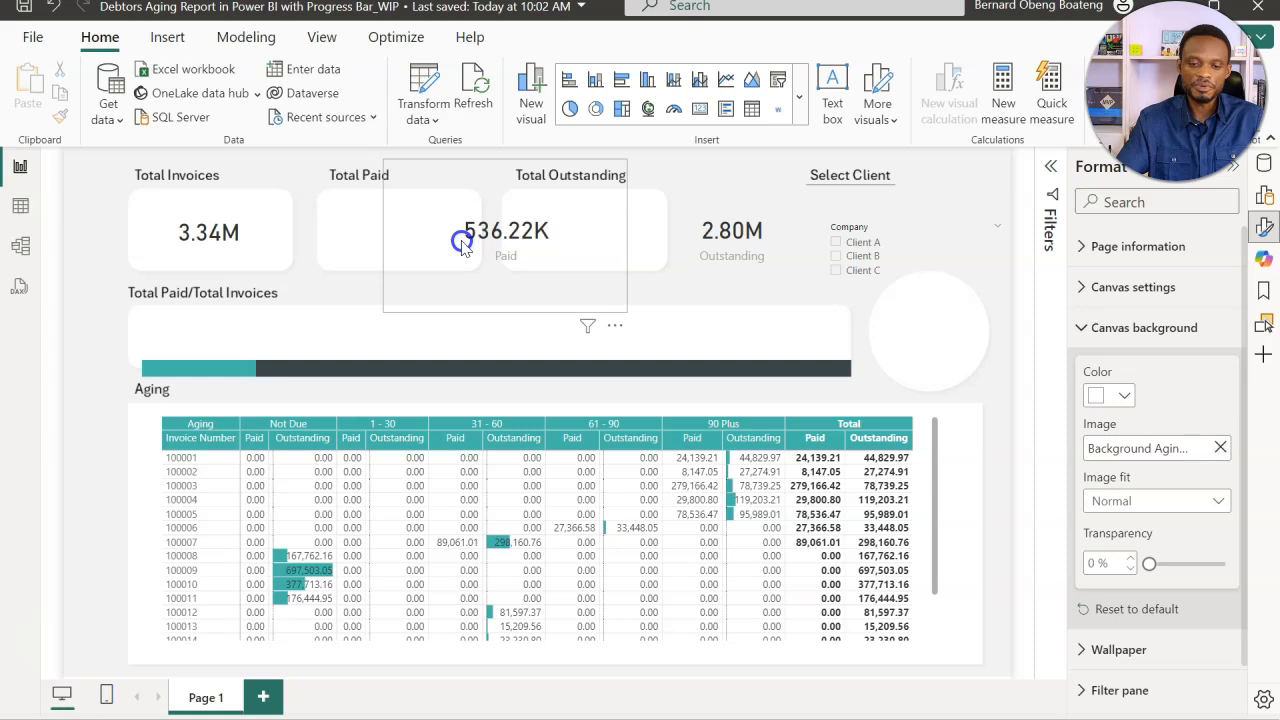
Move and resize the Paid card to fit the Total Paid placeholder and turn off its category label.
drag(399, 259, 354, 245)
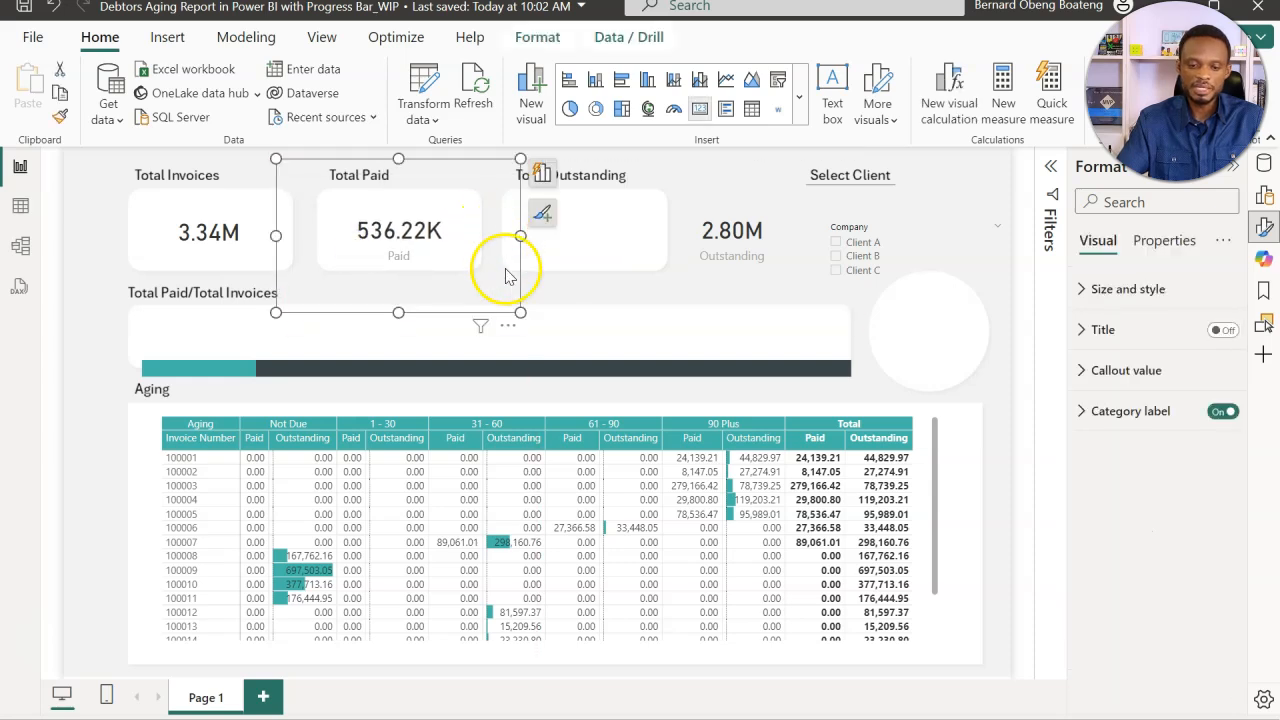
drag(521, 312, 489, 264)
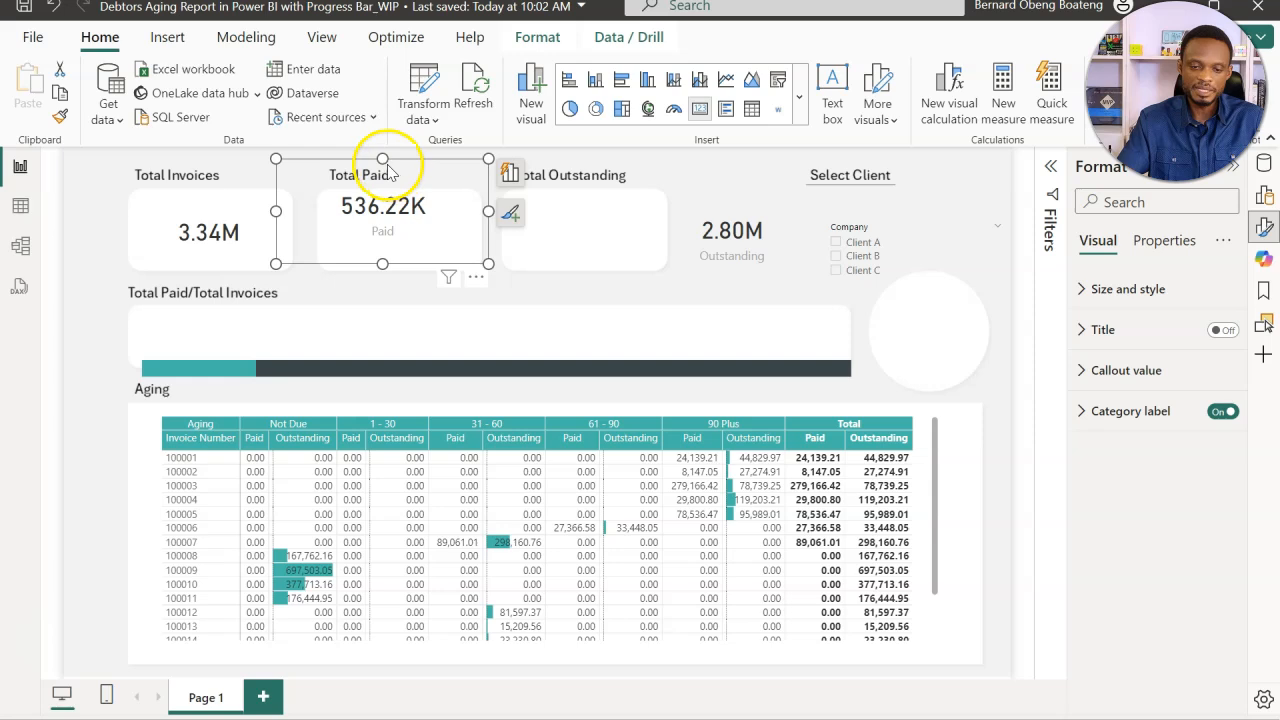
drag(383, 160, 386, 198)
drag(277, 228, 316, 240)
mouse_move(483, 231)
mouse_down()
mouse_move(463, 232)
mouse_move(475, 231)
mouse_up()
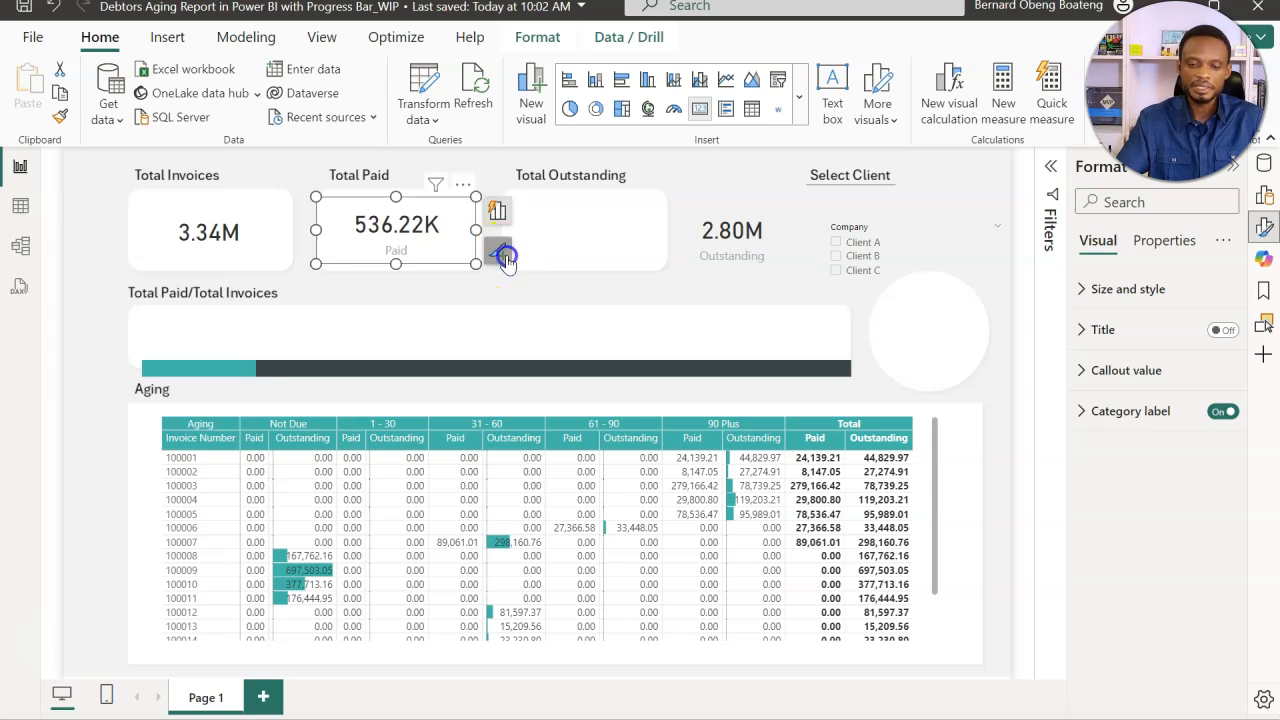
click(502, 256)
click(530, 314)
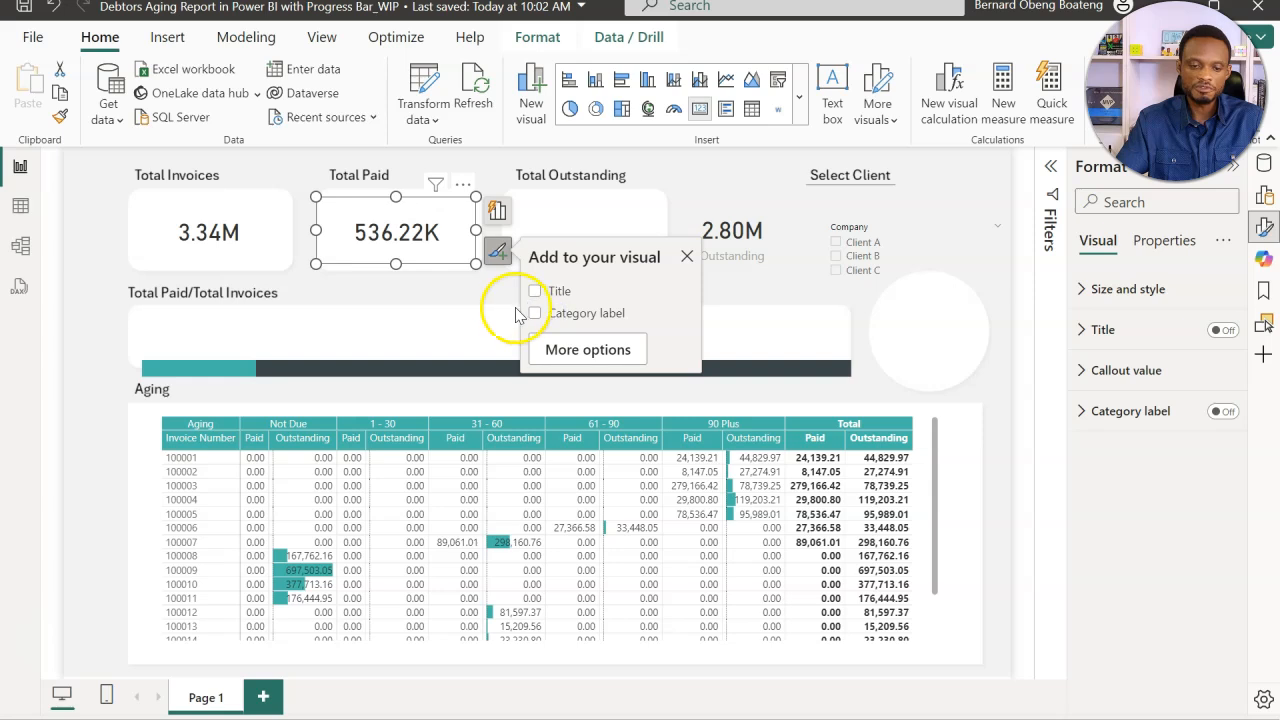
Move and resize the Outstanding card to fit the Total Outstanding placeholder and turn off its category label.
click(690, 218)
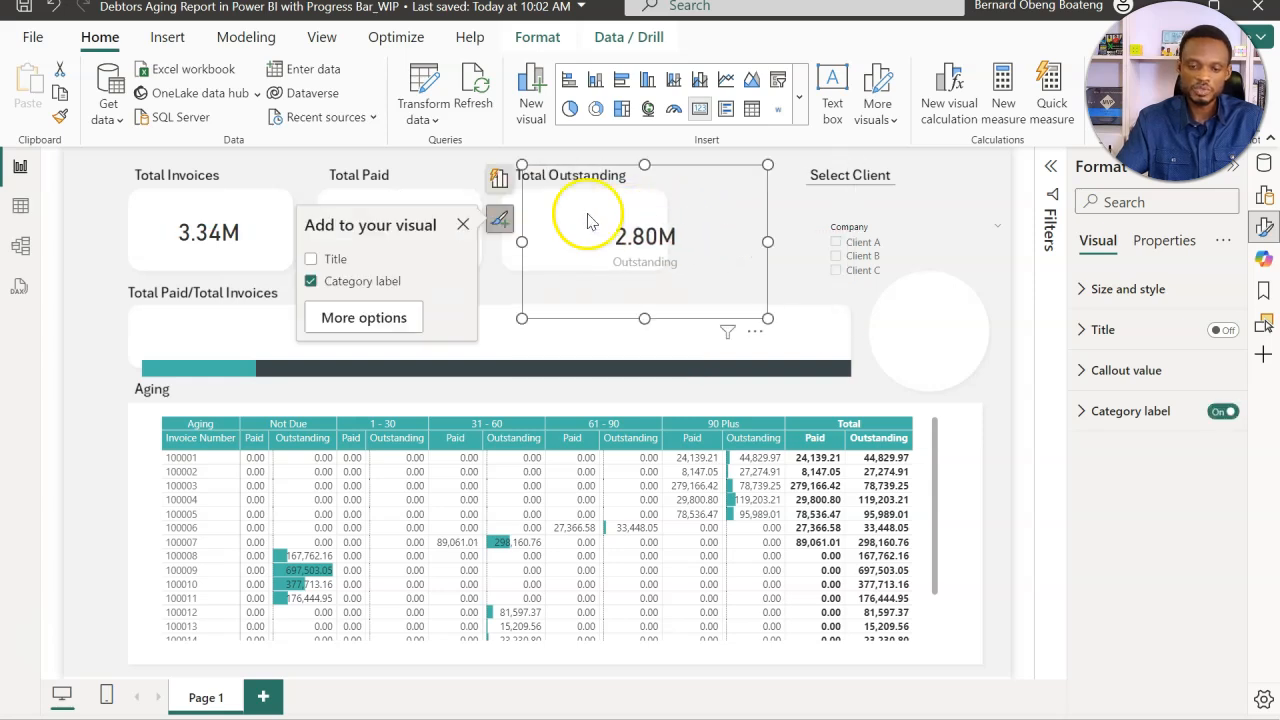
click(597, 172)
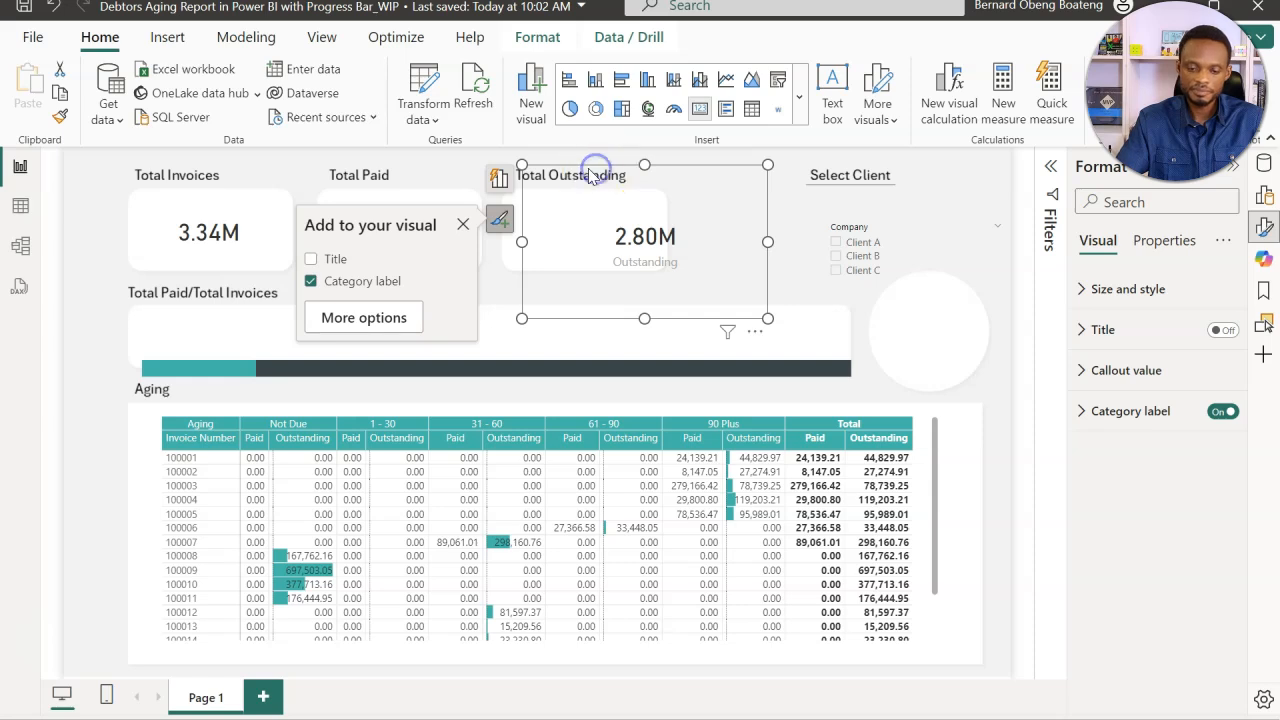
drag(563, 172, 576, 195)
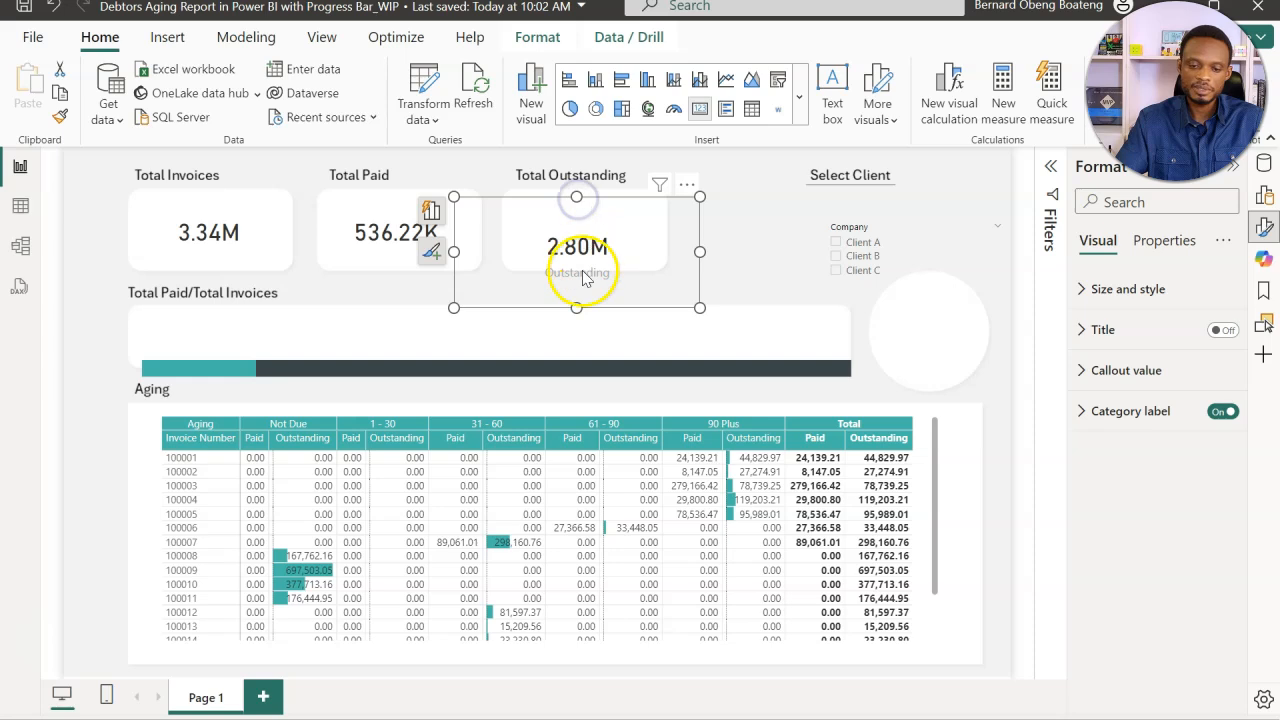
drag(580, 312, 593, 278)
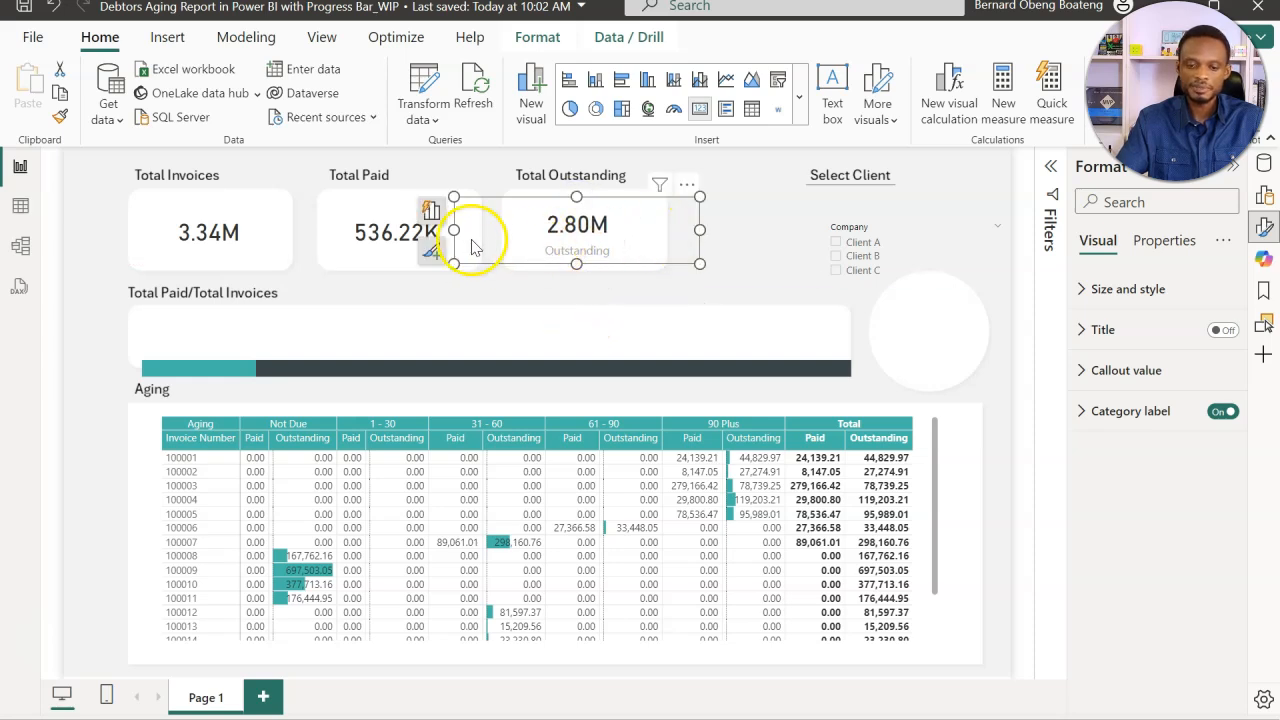
drag(454, 230, 507, 231)
drag(699, 233, 665, 238)
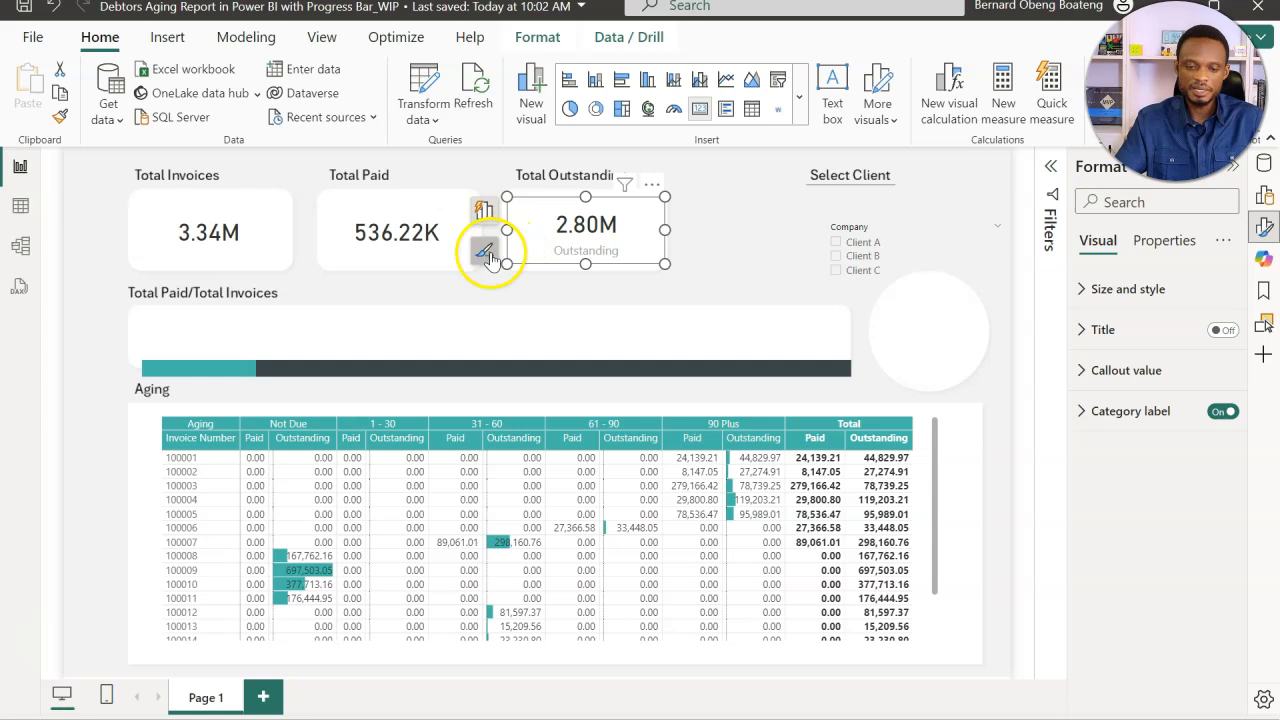
click(484, 251)
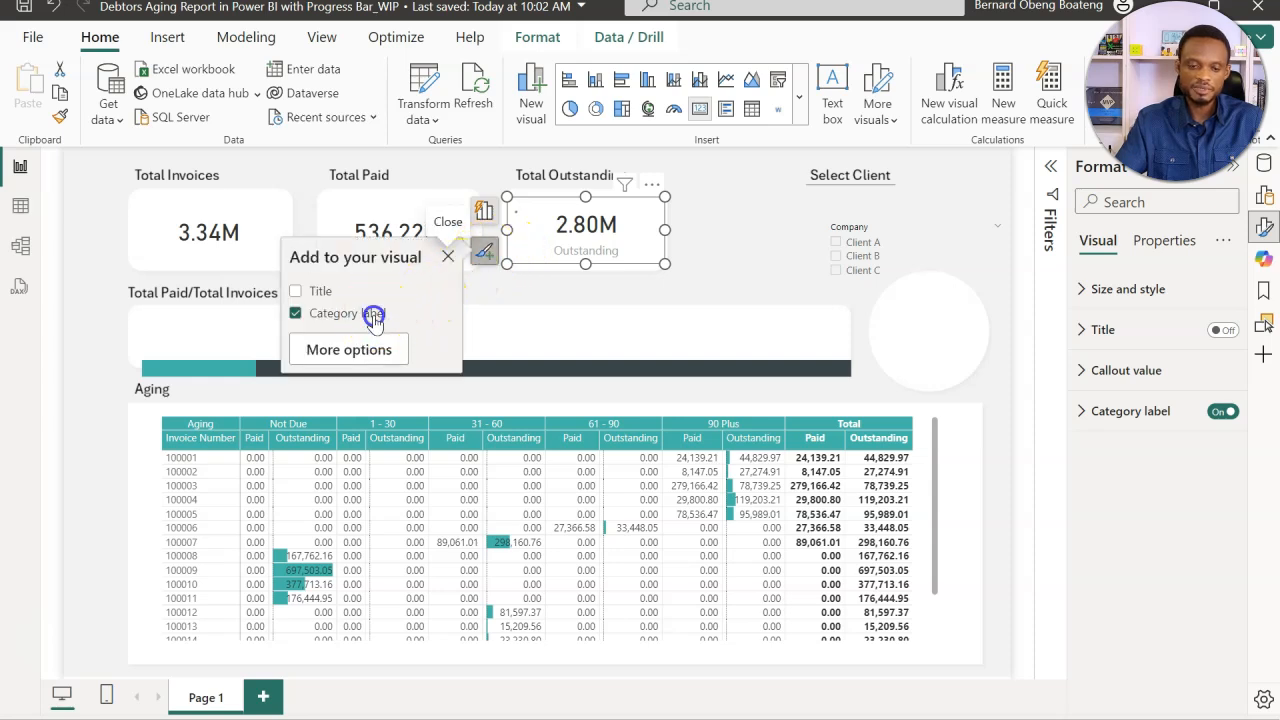
click(373, 314)
click(591, 291)
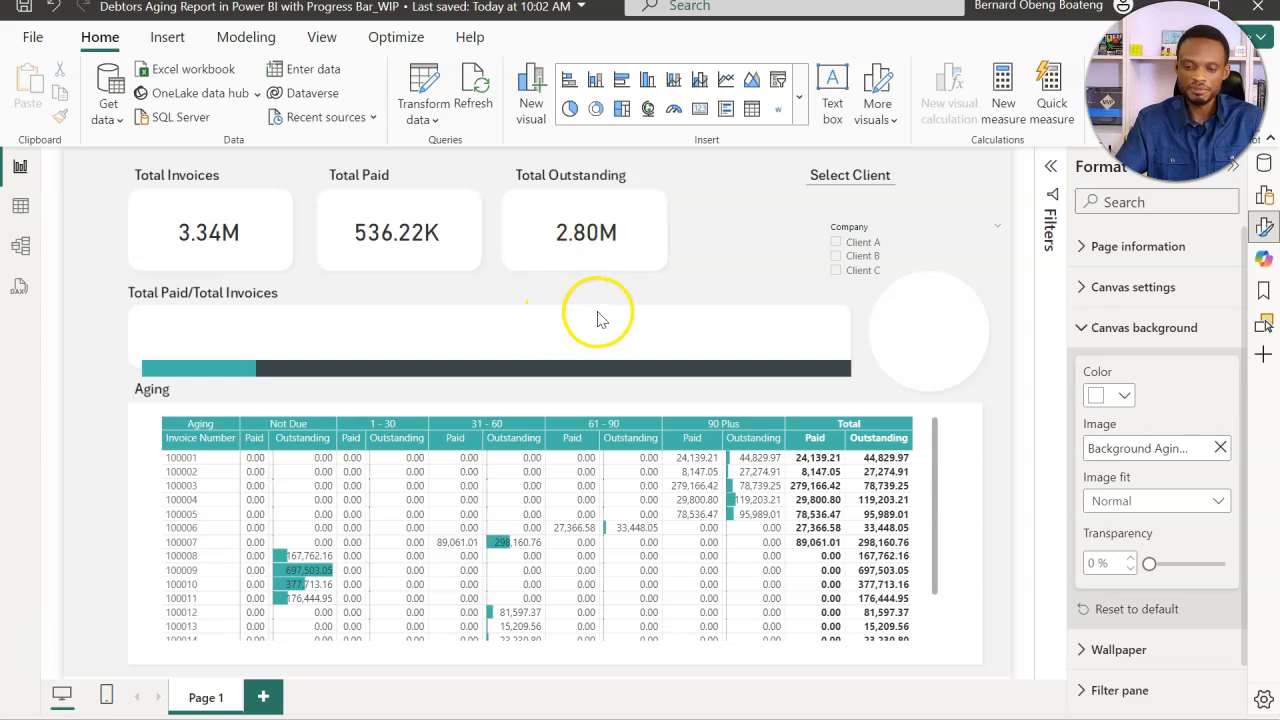
Move the Company slicer under the Select Client label and turn off its slicer header.
click(838, 228)
drag(825, 219, 783, 207)
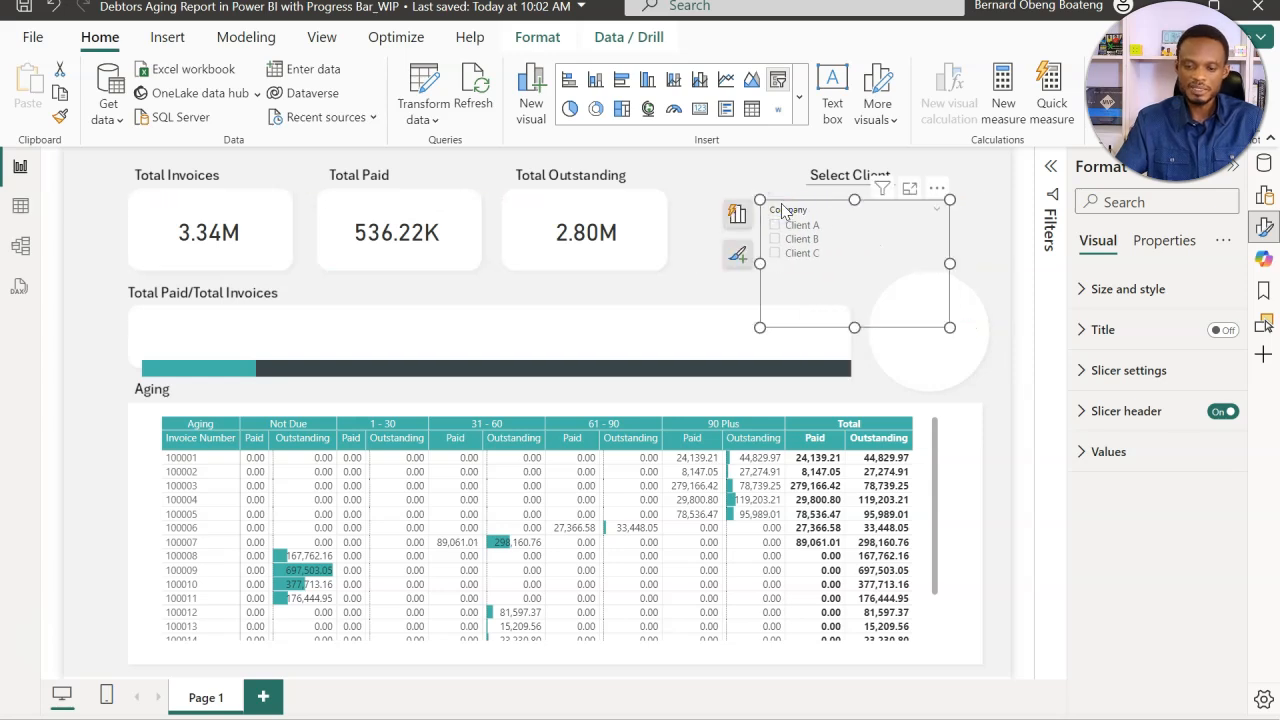
click(737, 257)
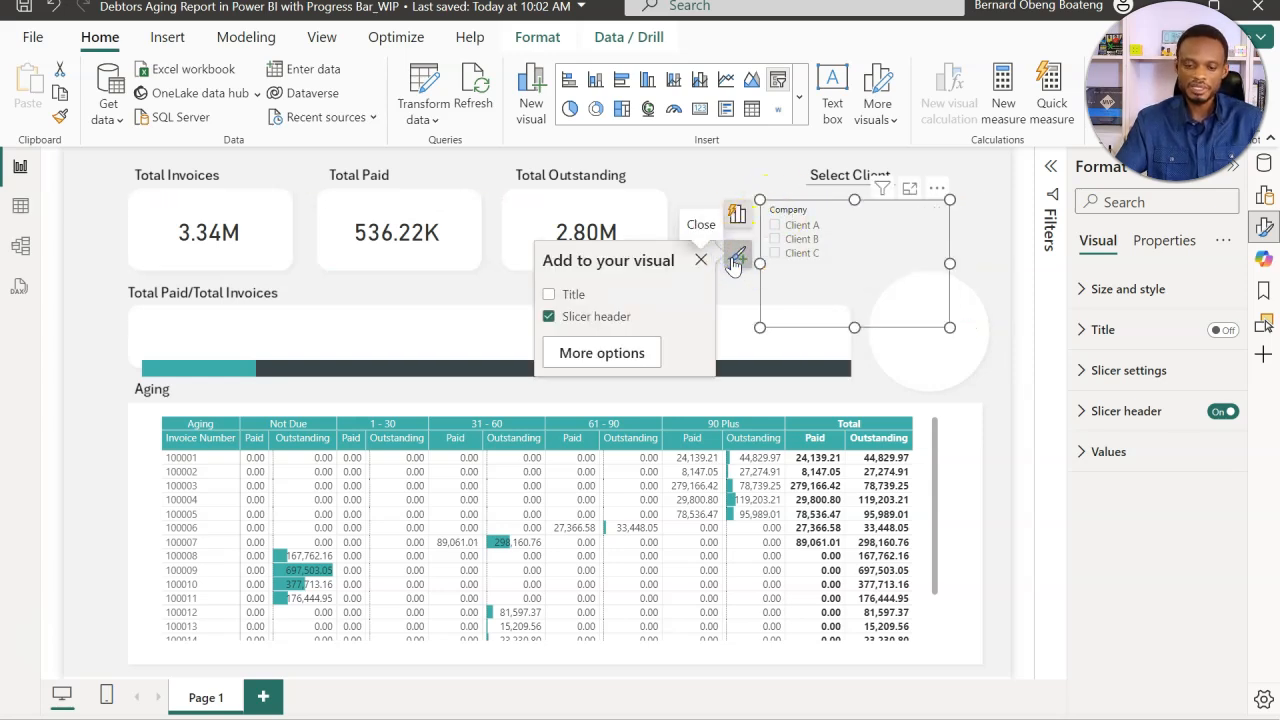
click(634, 354)
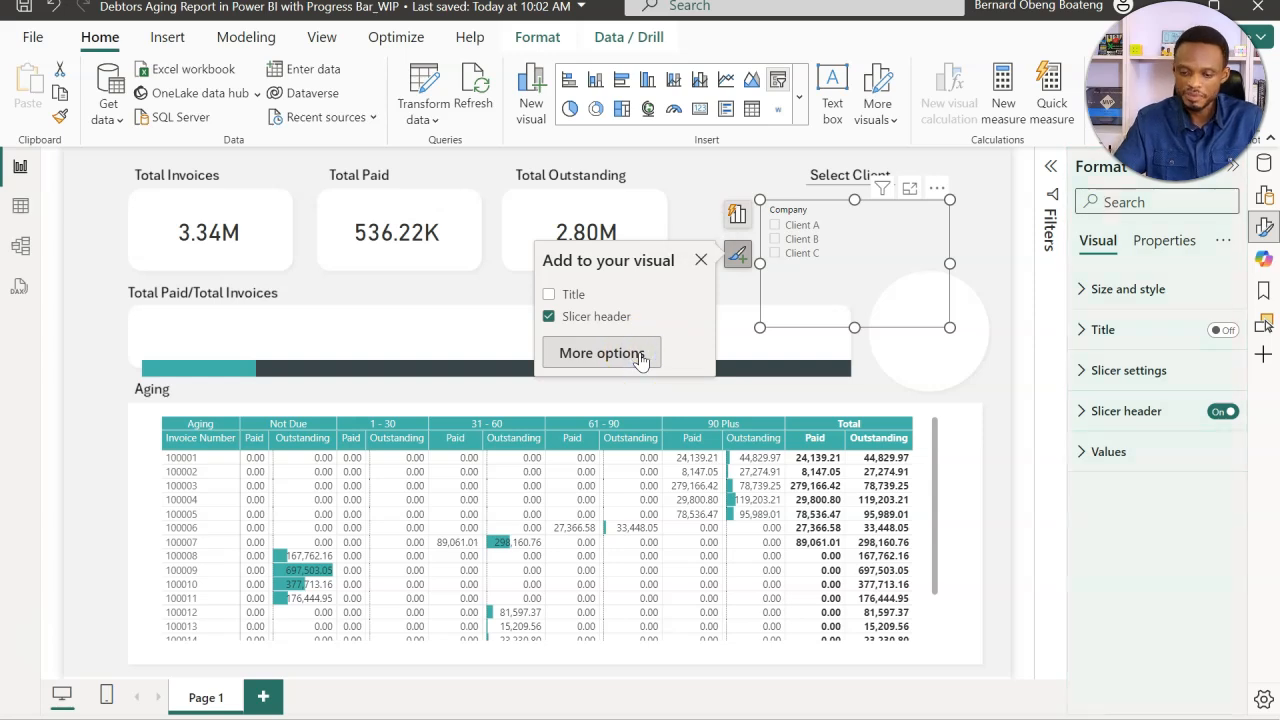
click(611, 319)
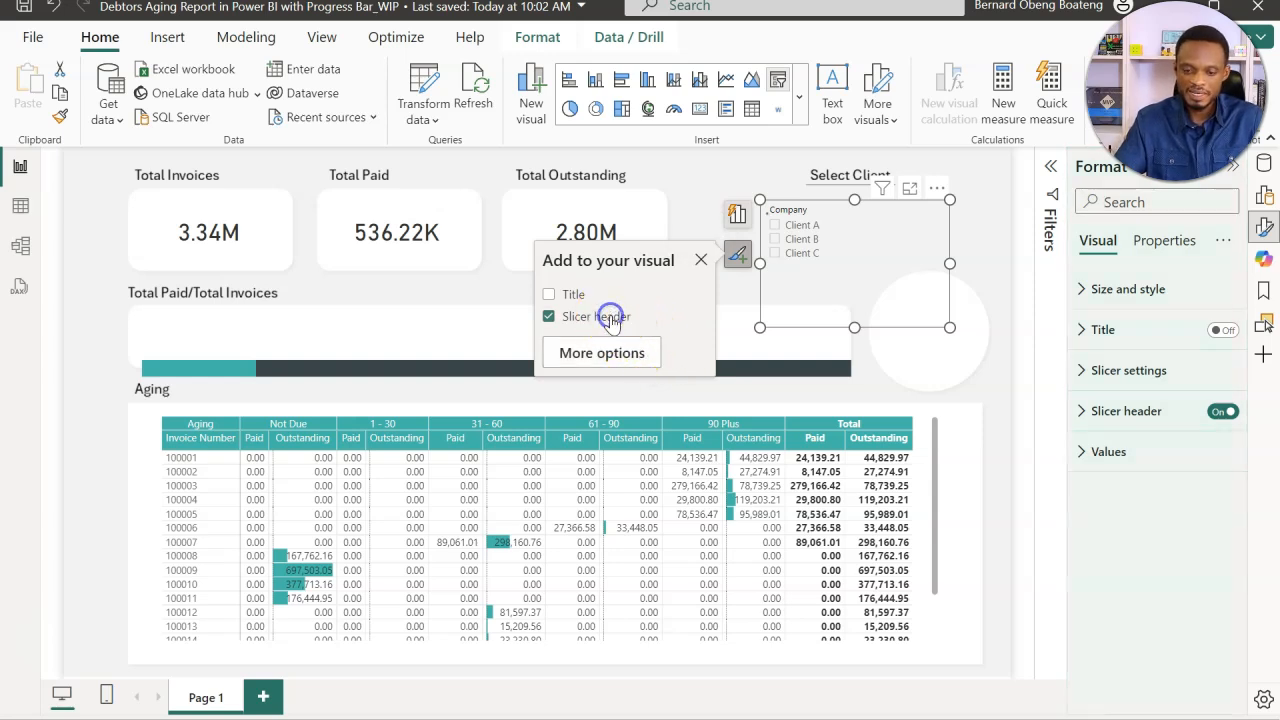
Set the Company slicer style to Tile and resize it so the three client tiles sit in a single row.
click(1081, 372)
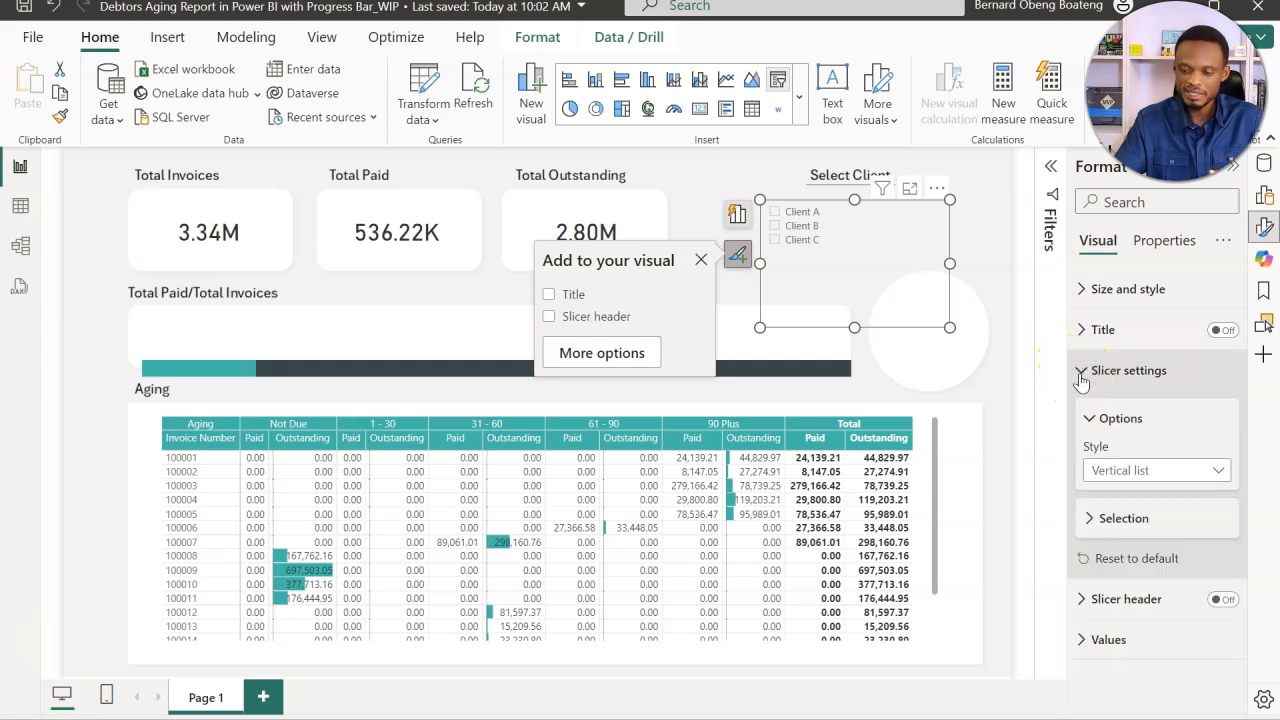
click(1115, 426)
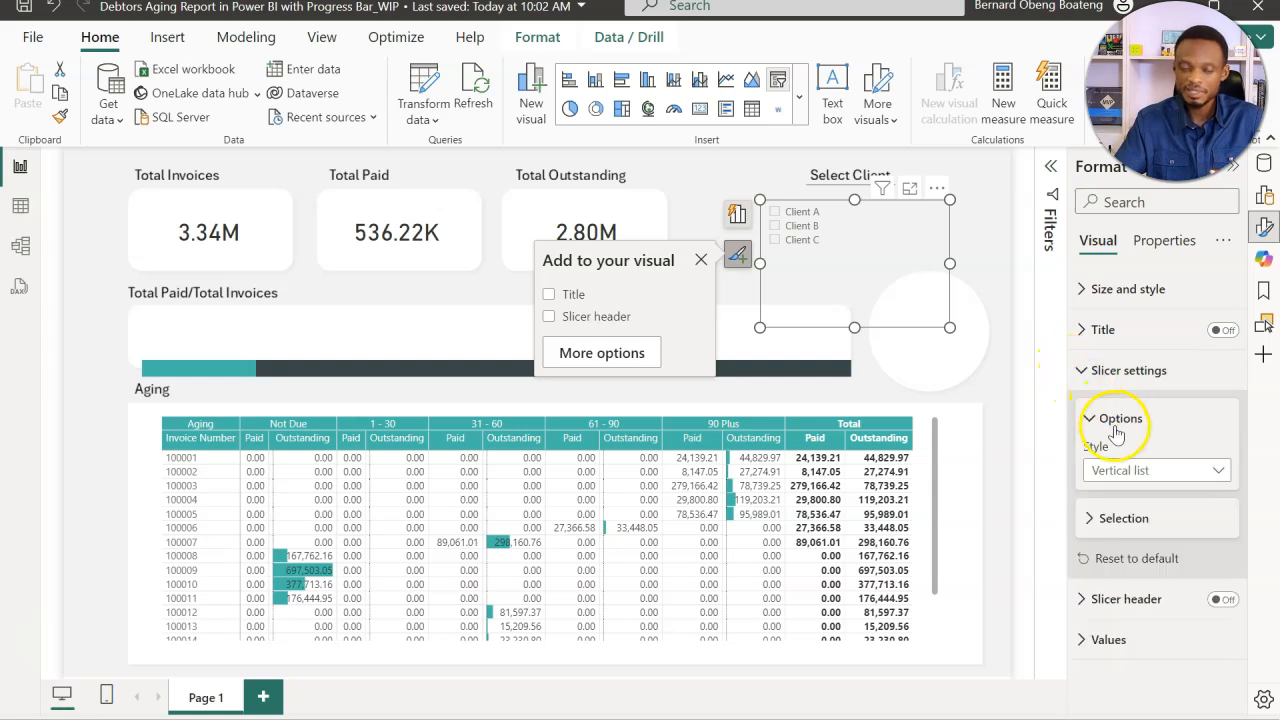
click(1180, 471)
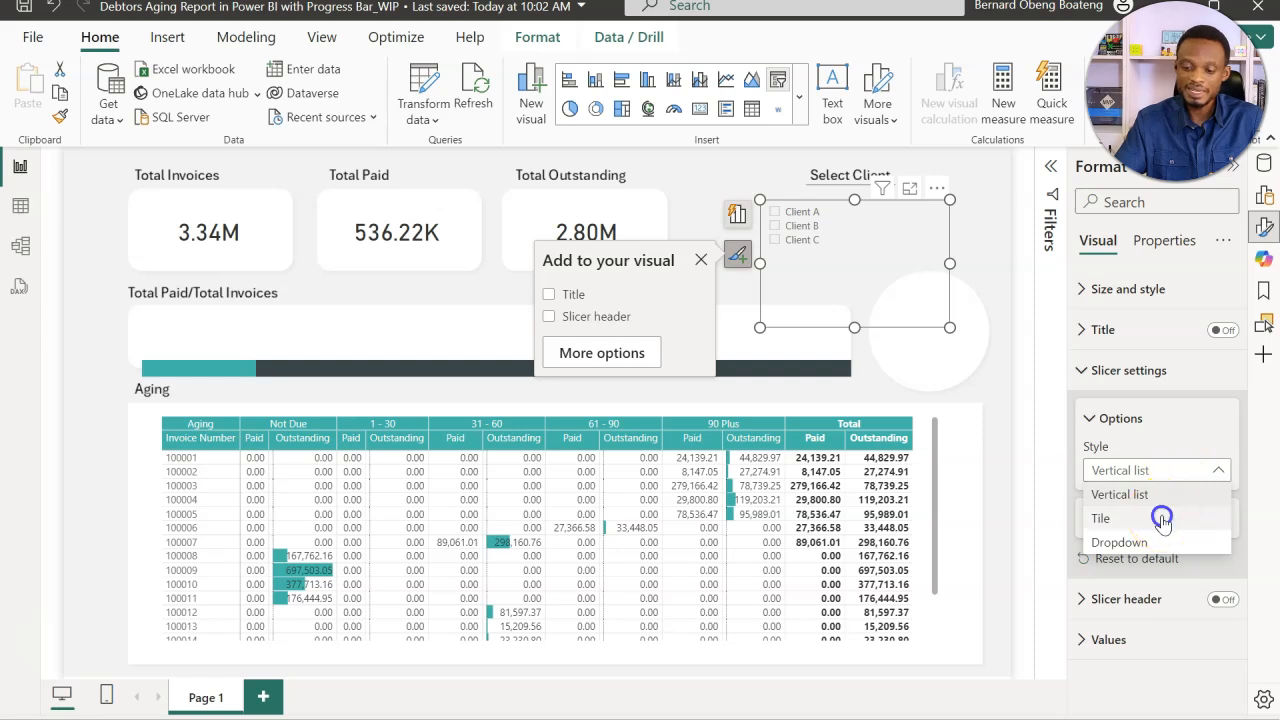
click(1165, 517)
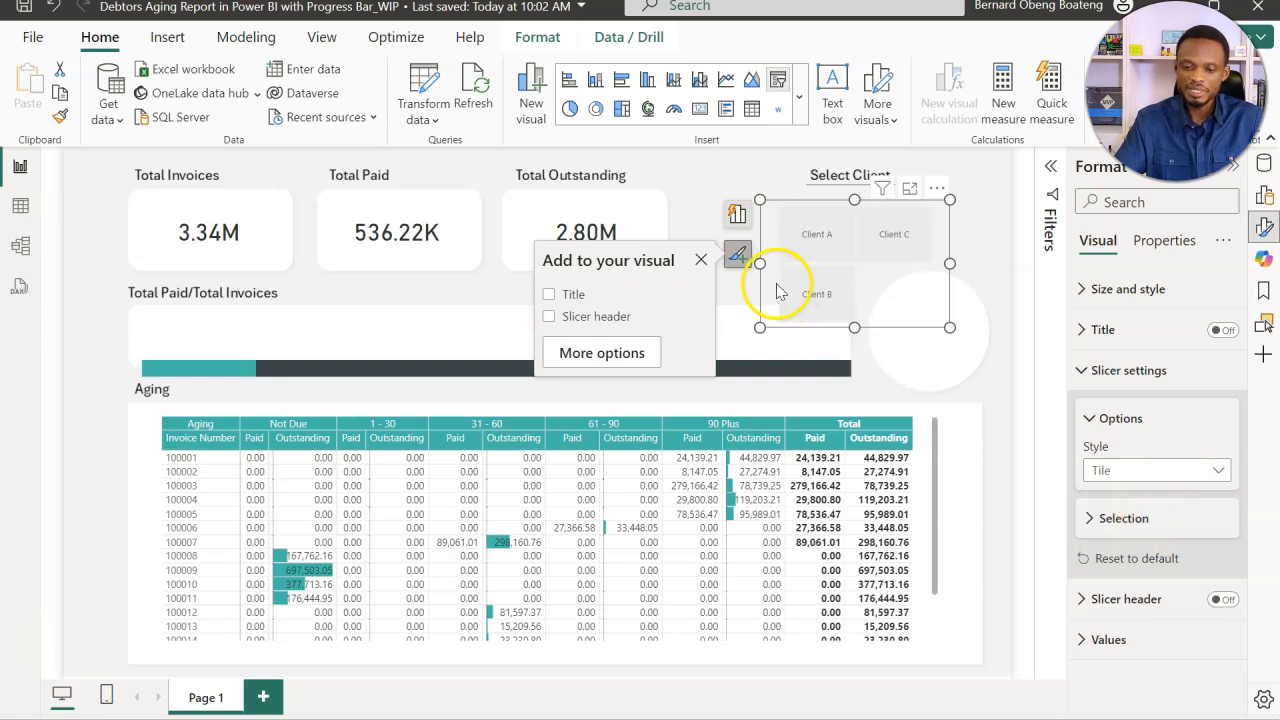
drag(761, 266, 713, 266)
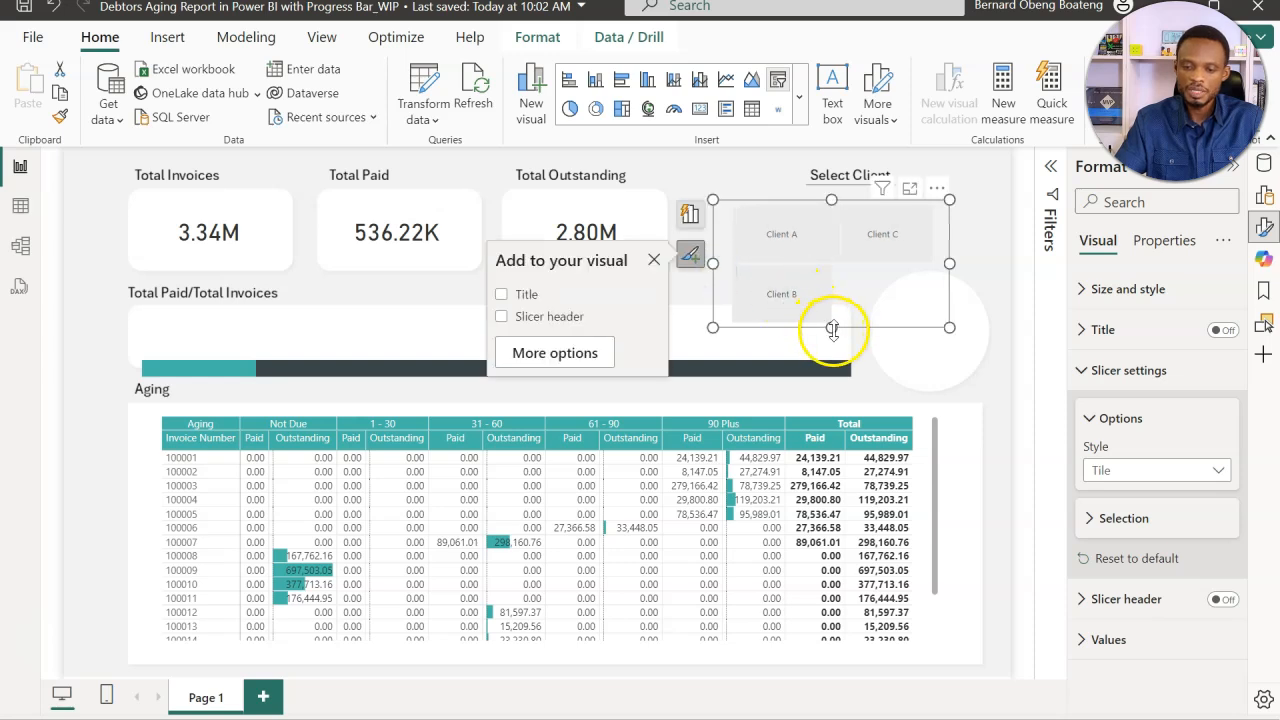
drag(833, 330, 838, 278)
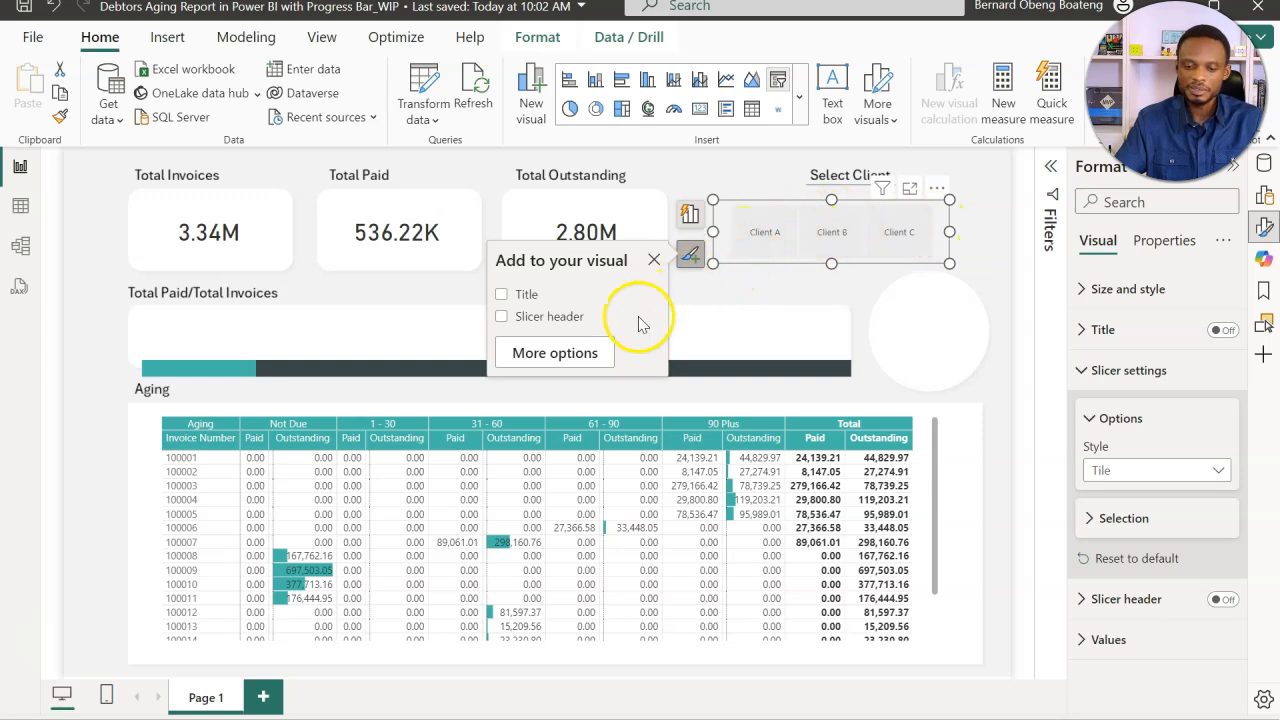
Format the slicer values with a teal background colour and a white font colour.
click(1083, 374)
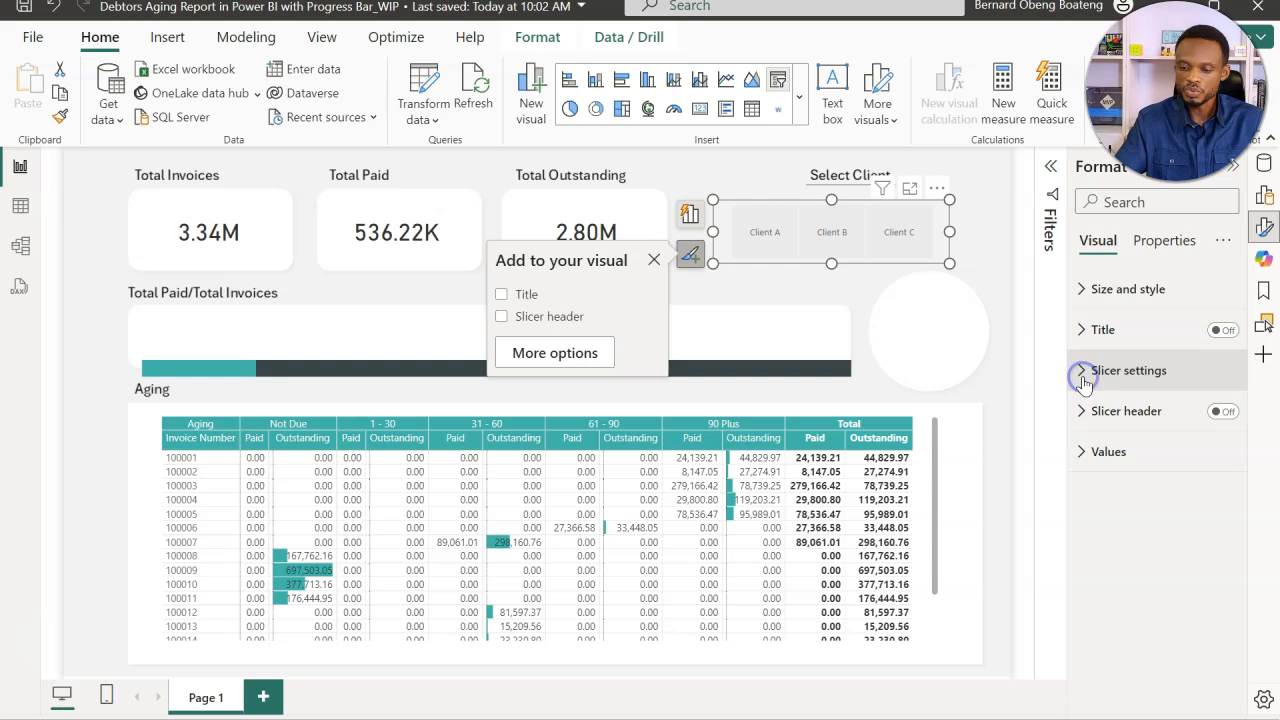
click(1087, 455)
scroll(1105, 500, down, 1)
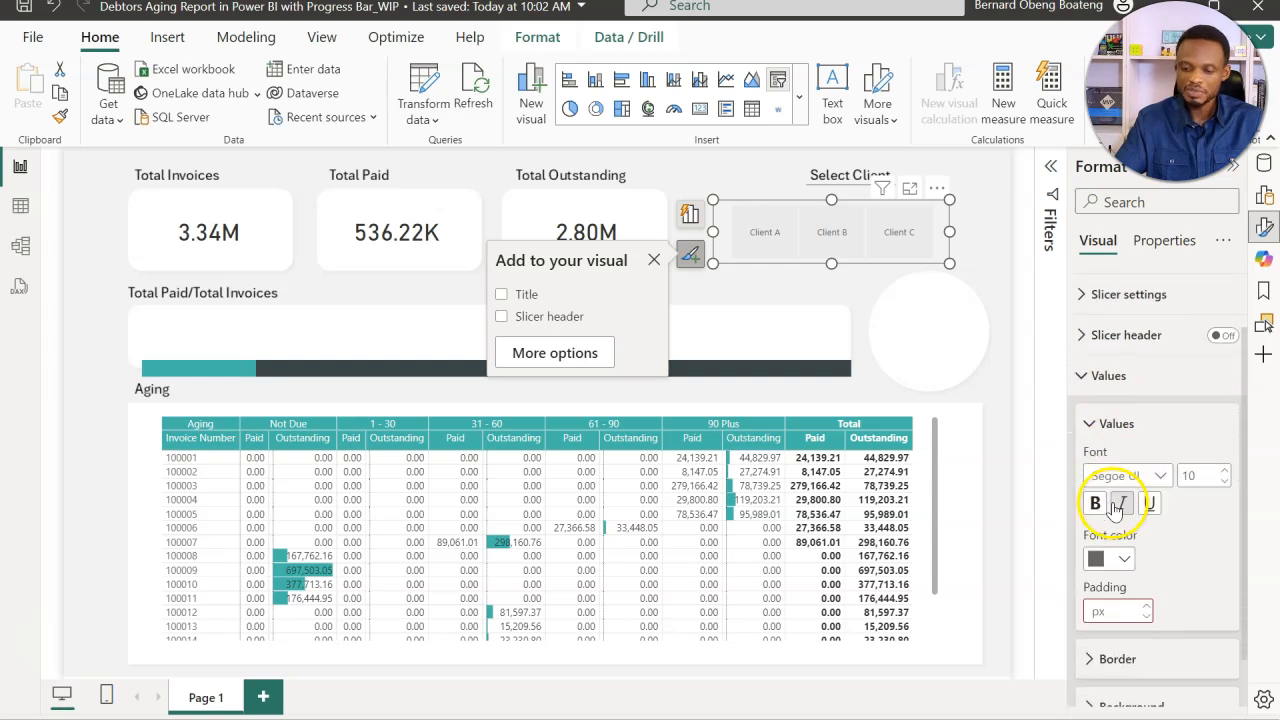
scroll(1114, 509, down, 1)
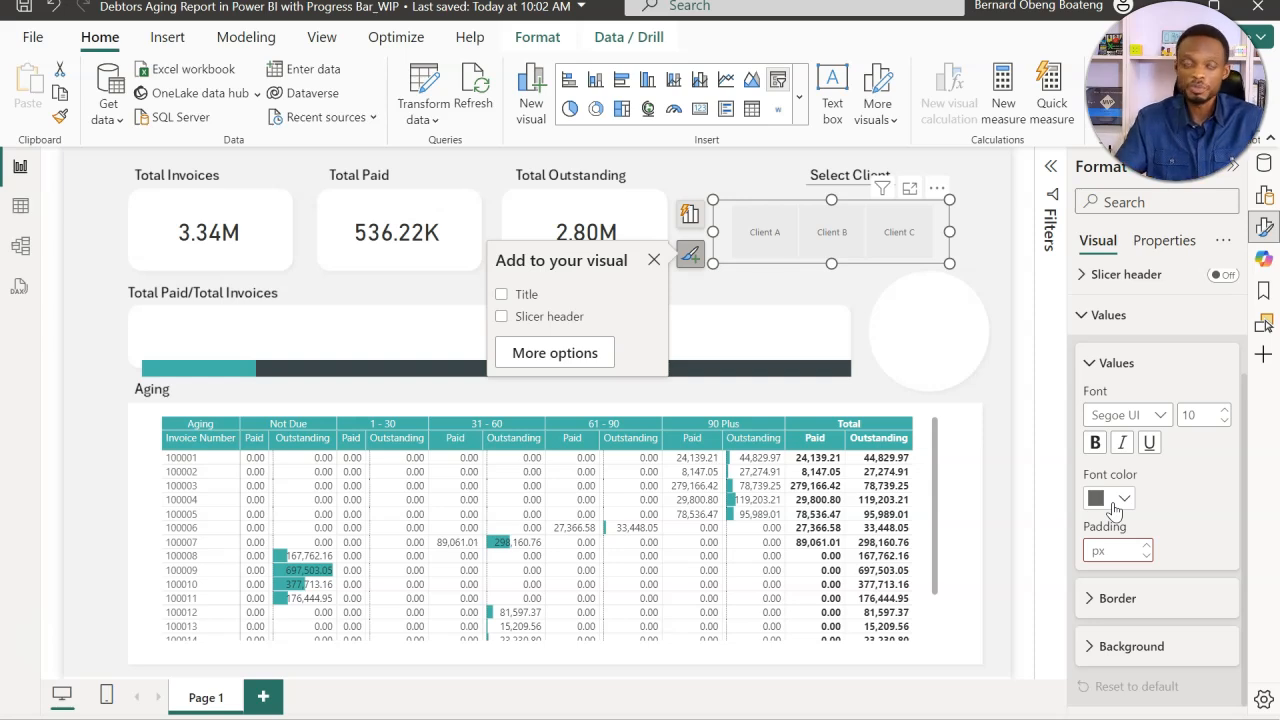
click(1090, 647)
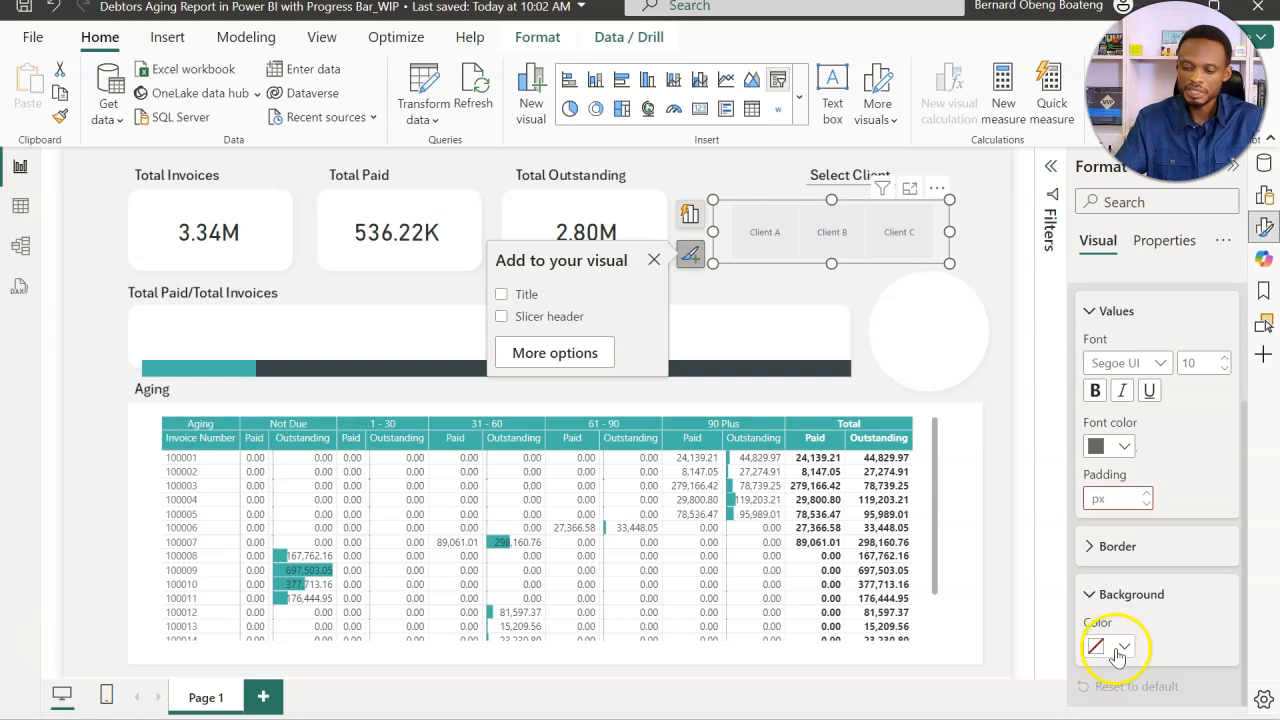
click(1124, 648)
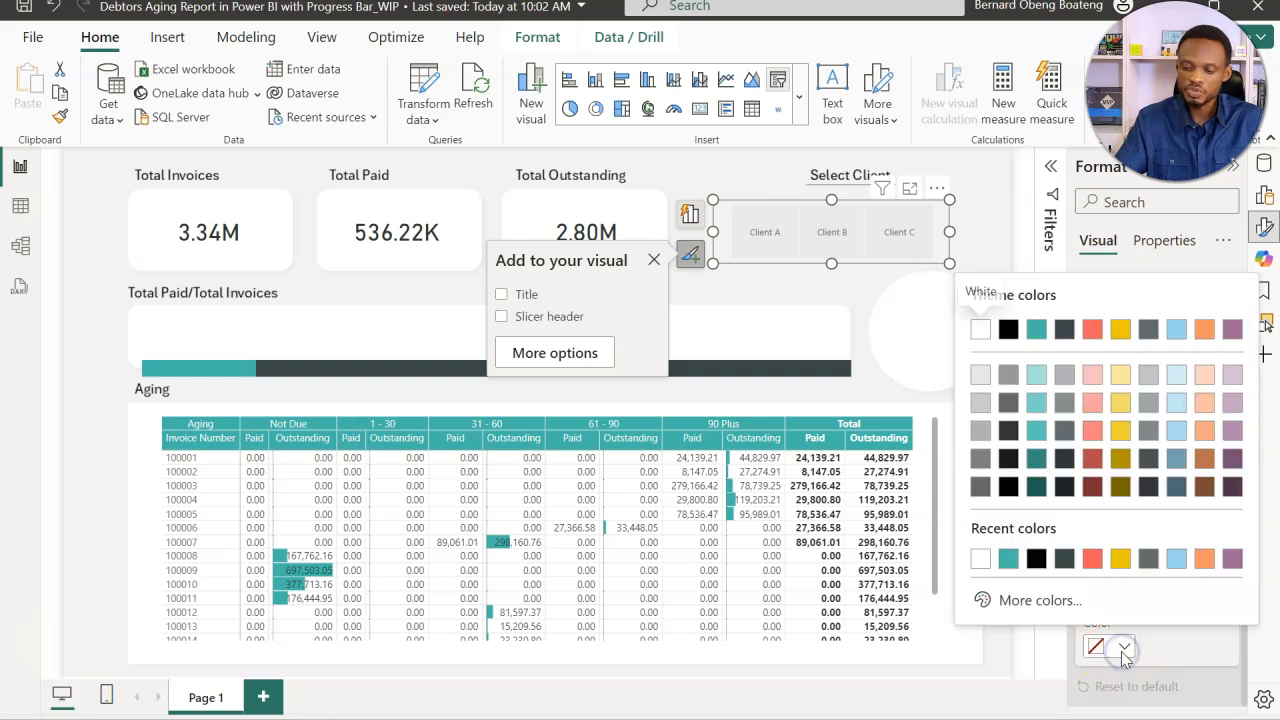
click(1008, 558)
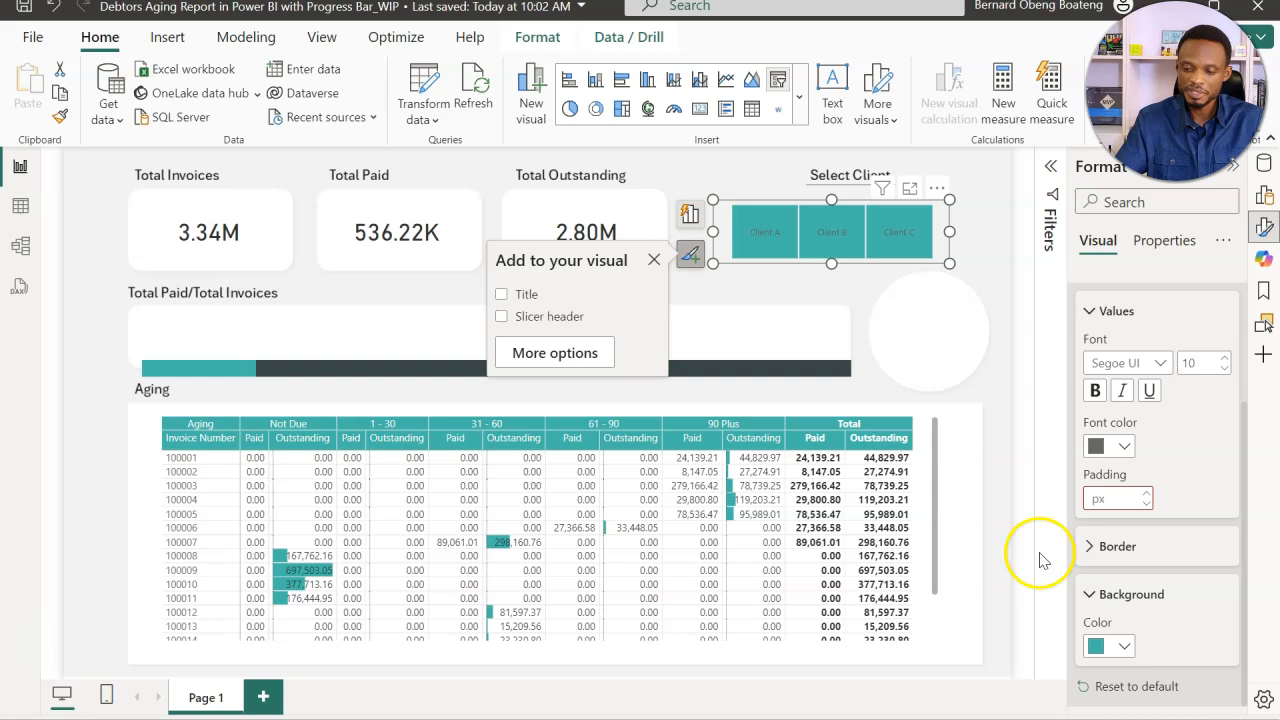
click(1122, 449)
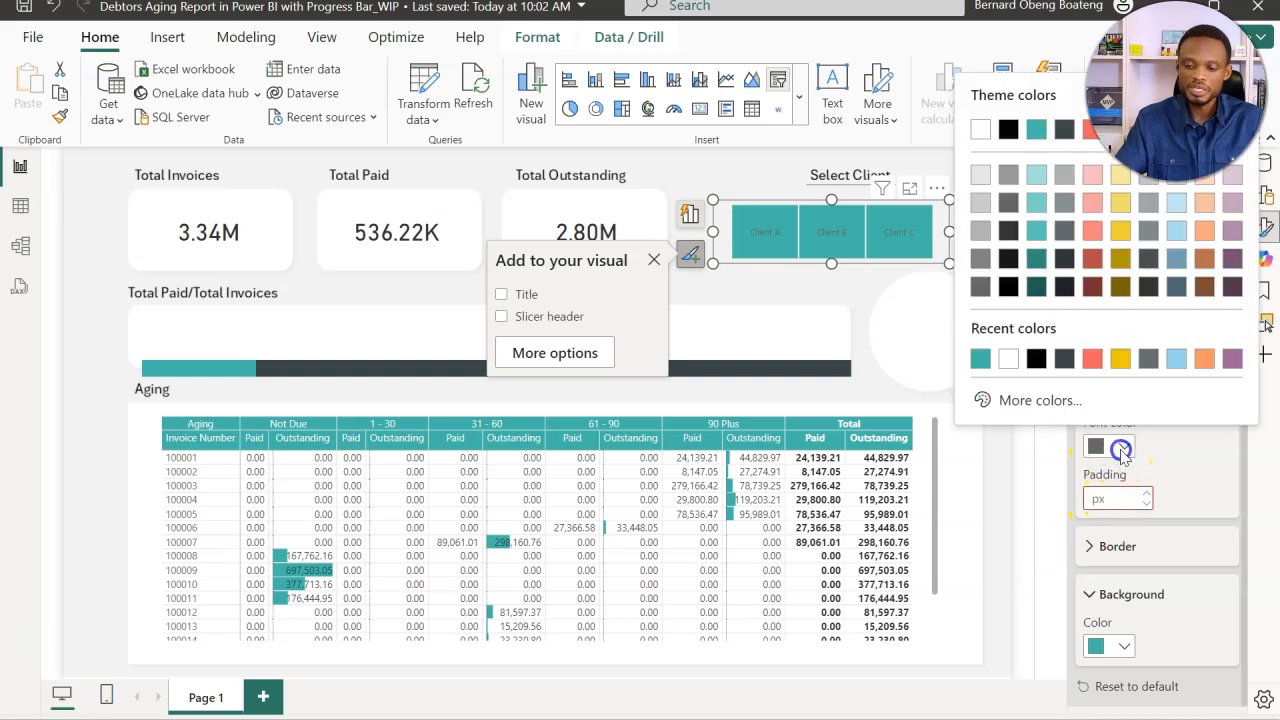
click(1008, 358)
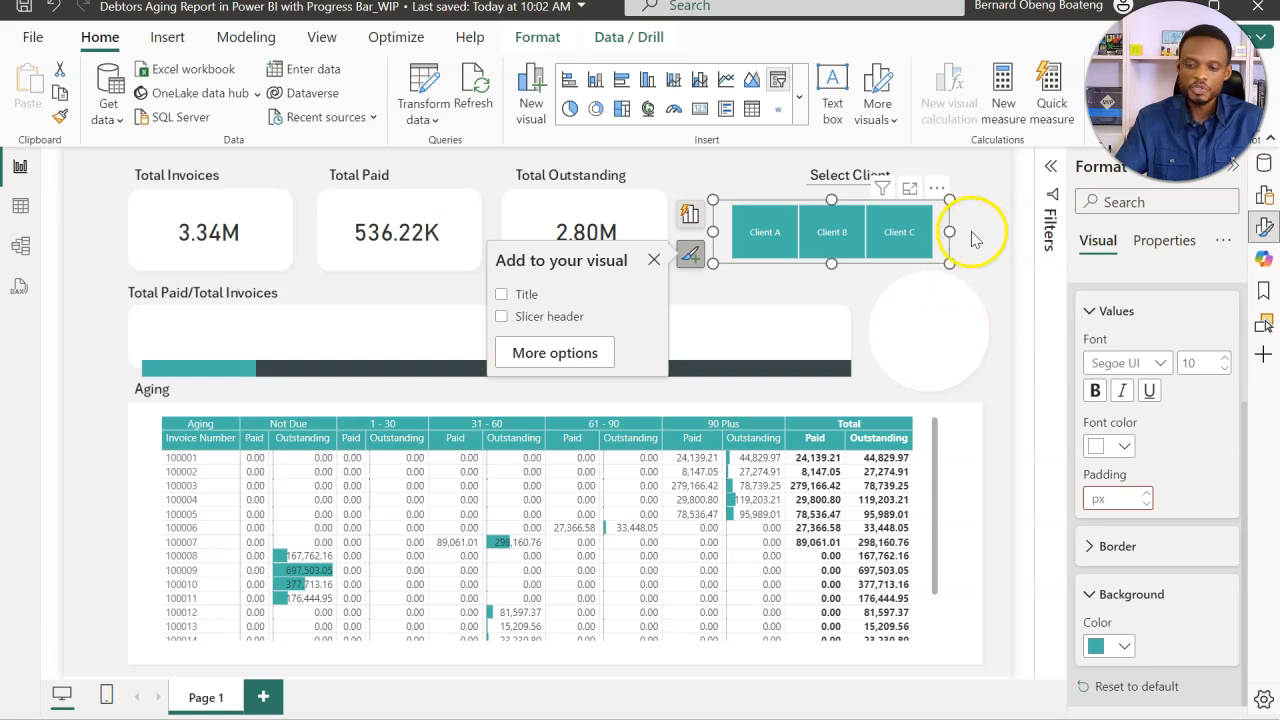
Test the tile slicer by filtering the report to Client B.
click(971, 234)
click(832, 232)
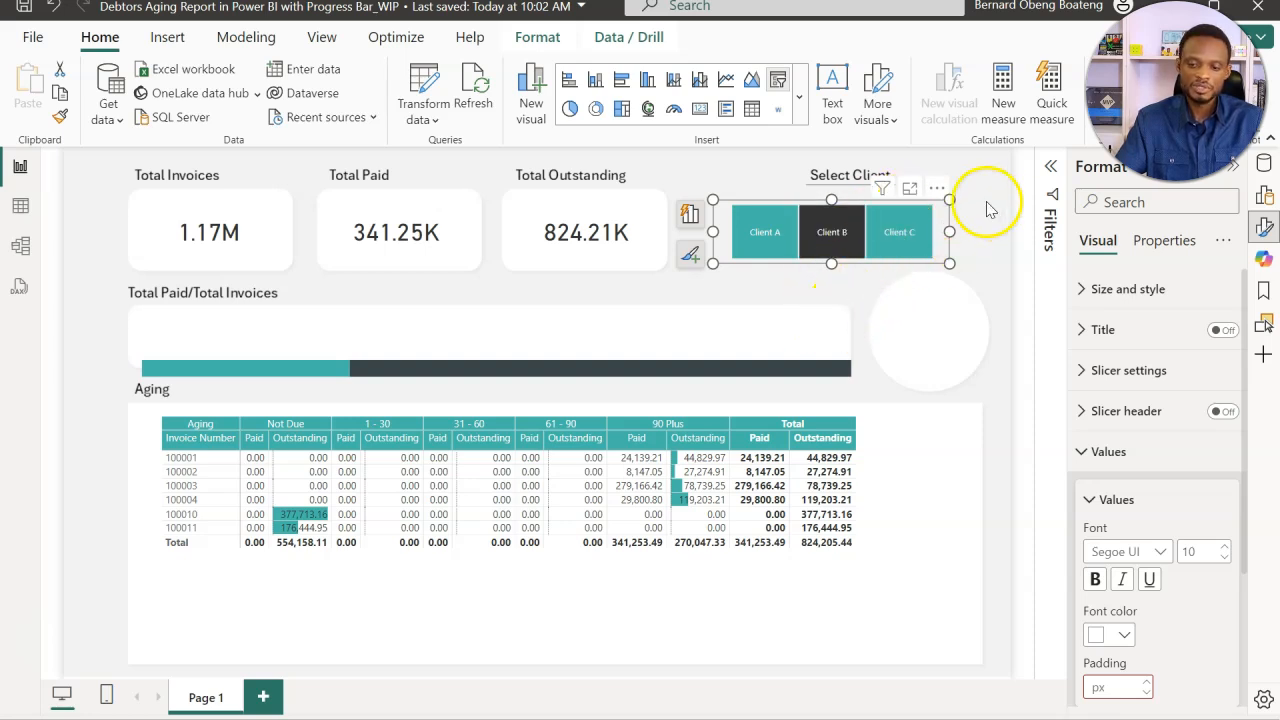
click(753, 288)
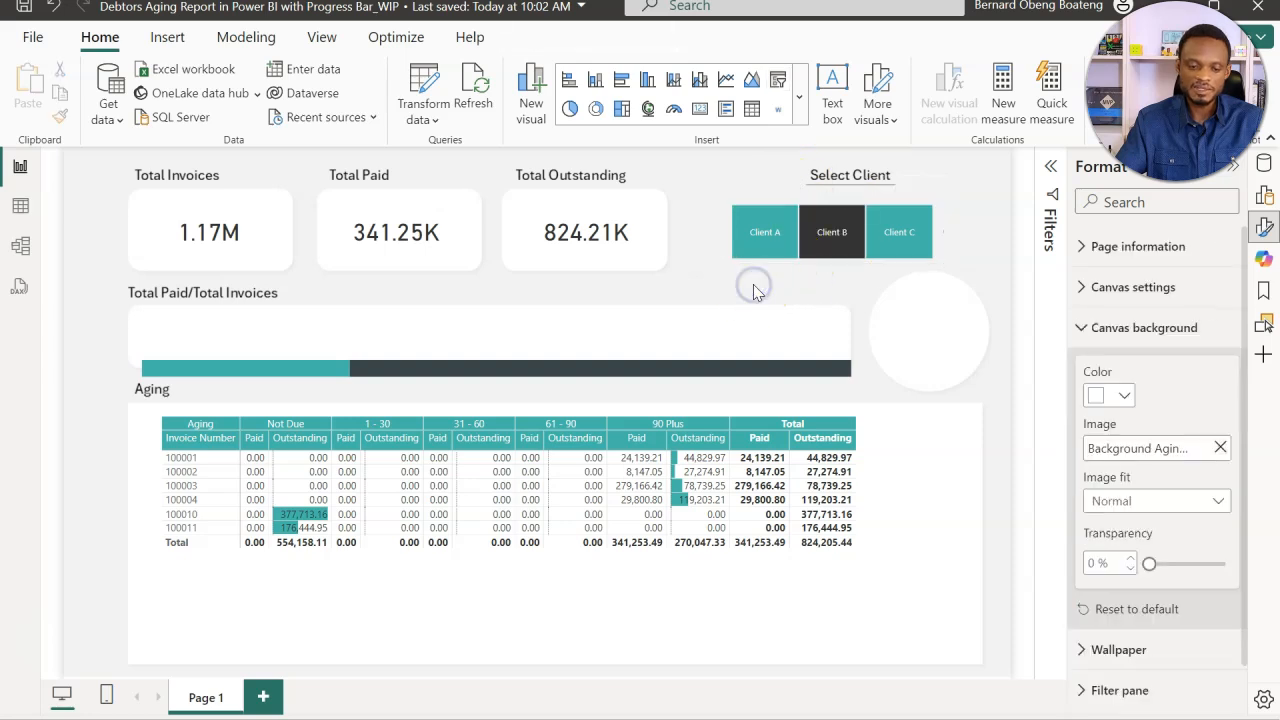
Move the progress bar chart into the Total Paid/Total Invoices placeholder.
click(641, 335)
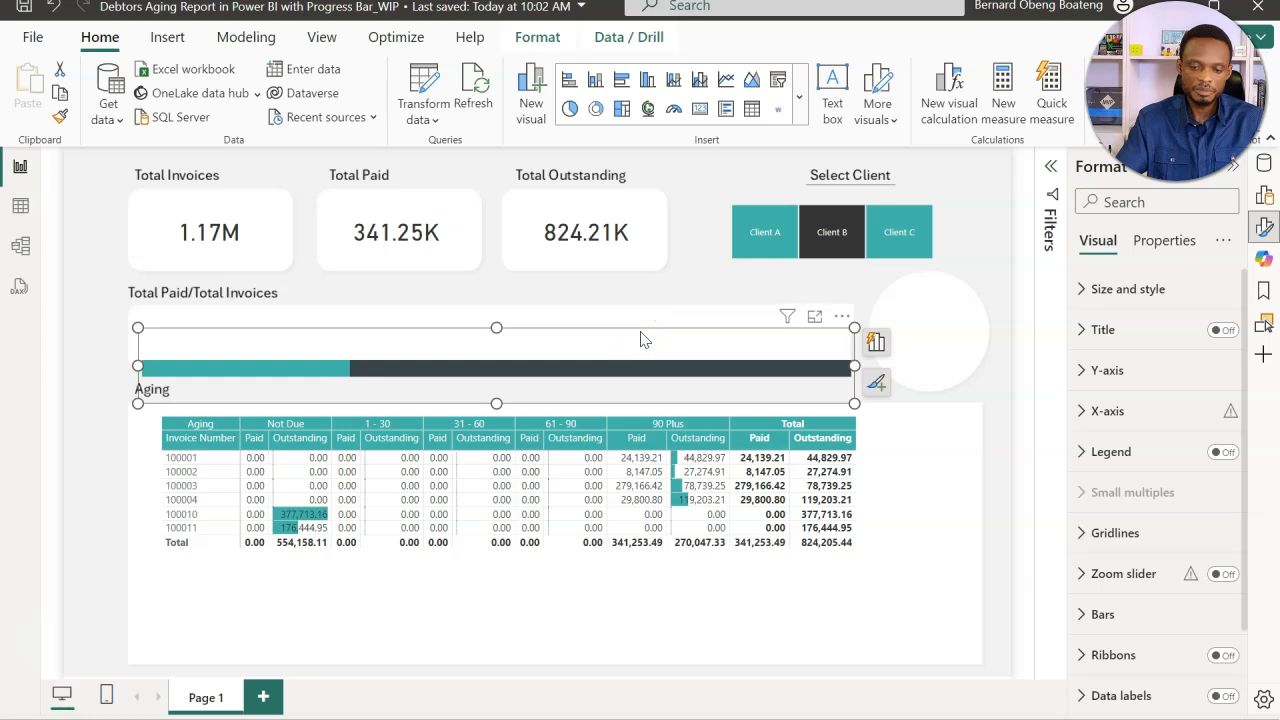
drag(641, 335, 634, 298)
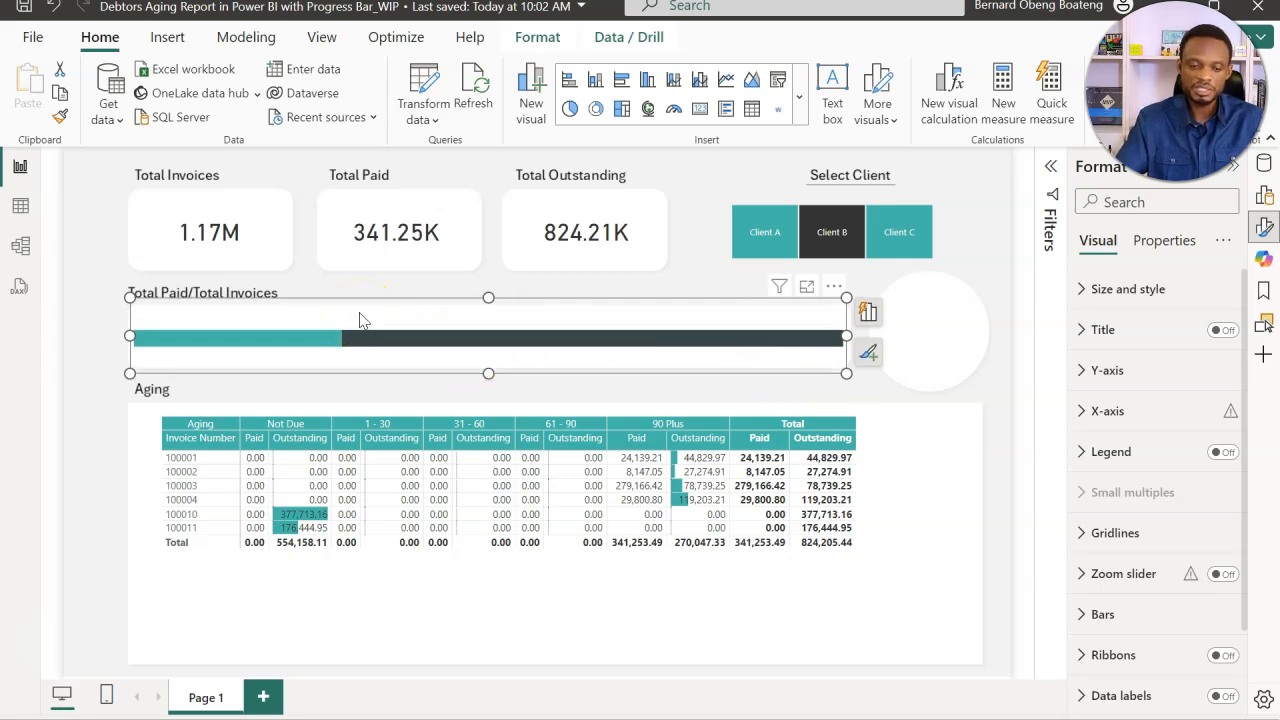
click(99, 293)
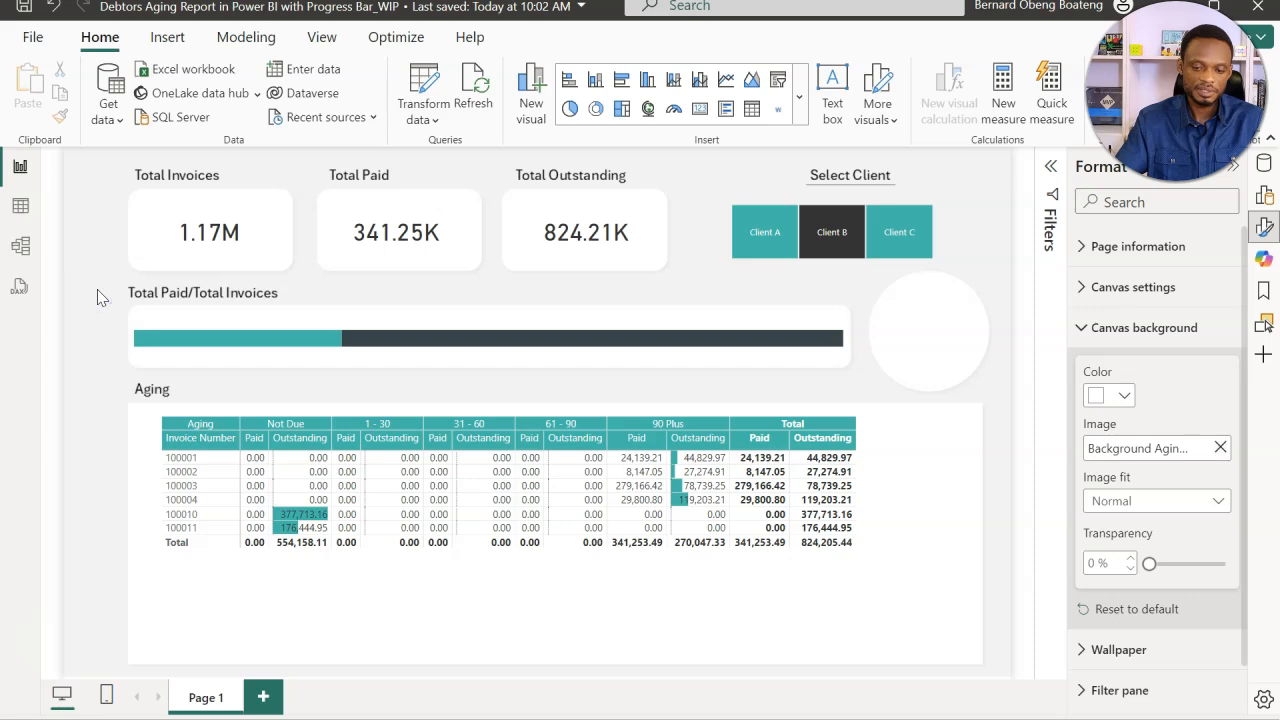
mouse_move(315, 341)
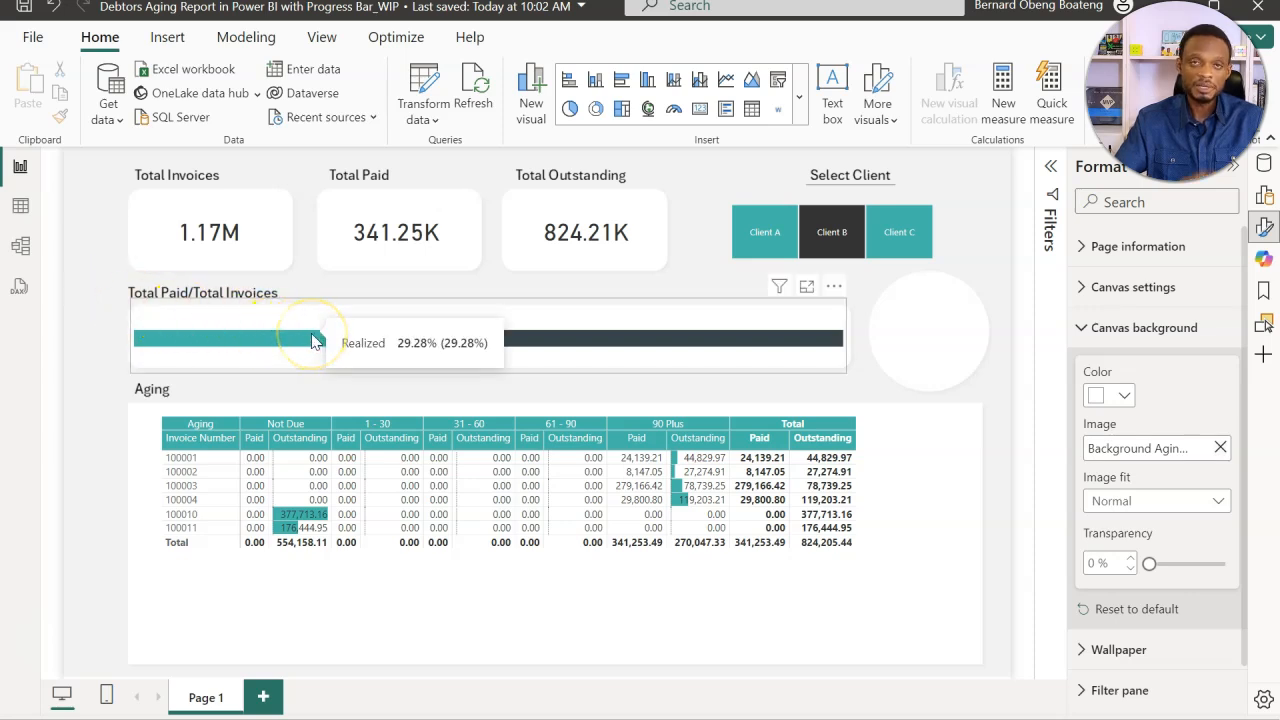
mouse_move(548, 362)
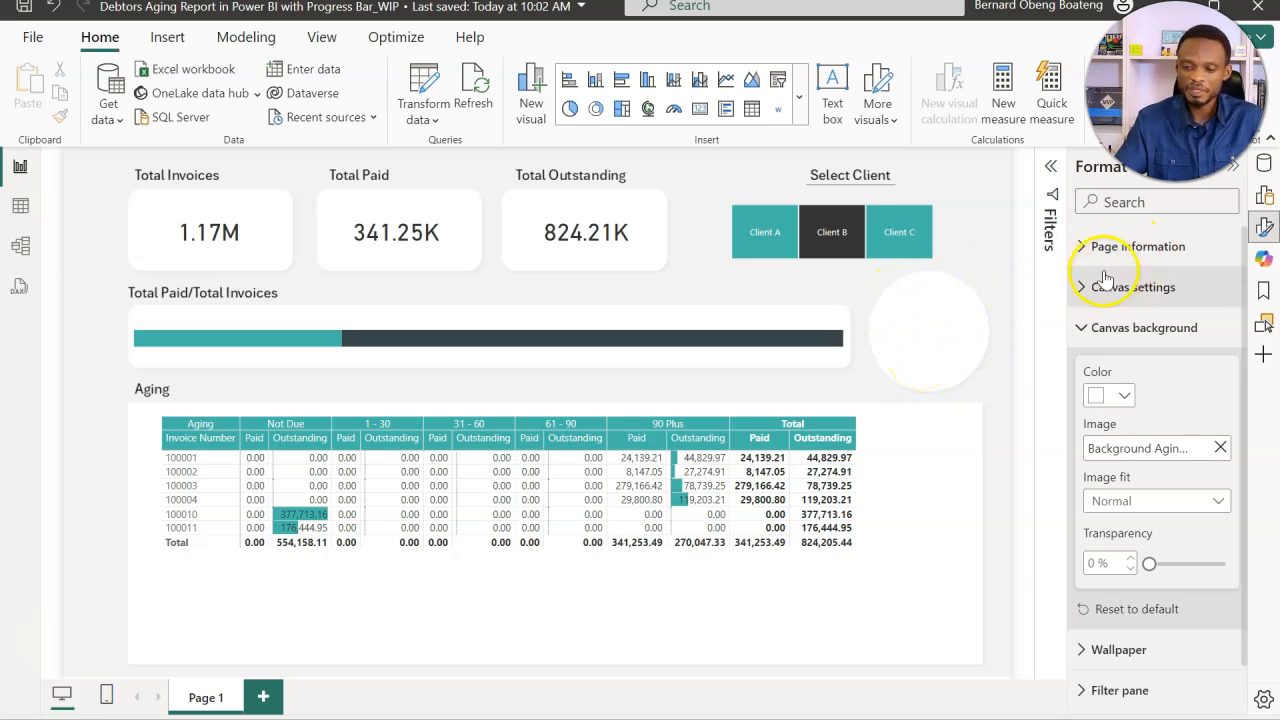
Add a card with the Realized measure and fit it into the circular placeholder beside the progress bar.
click(1263, 164)
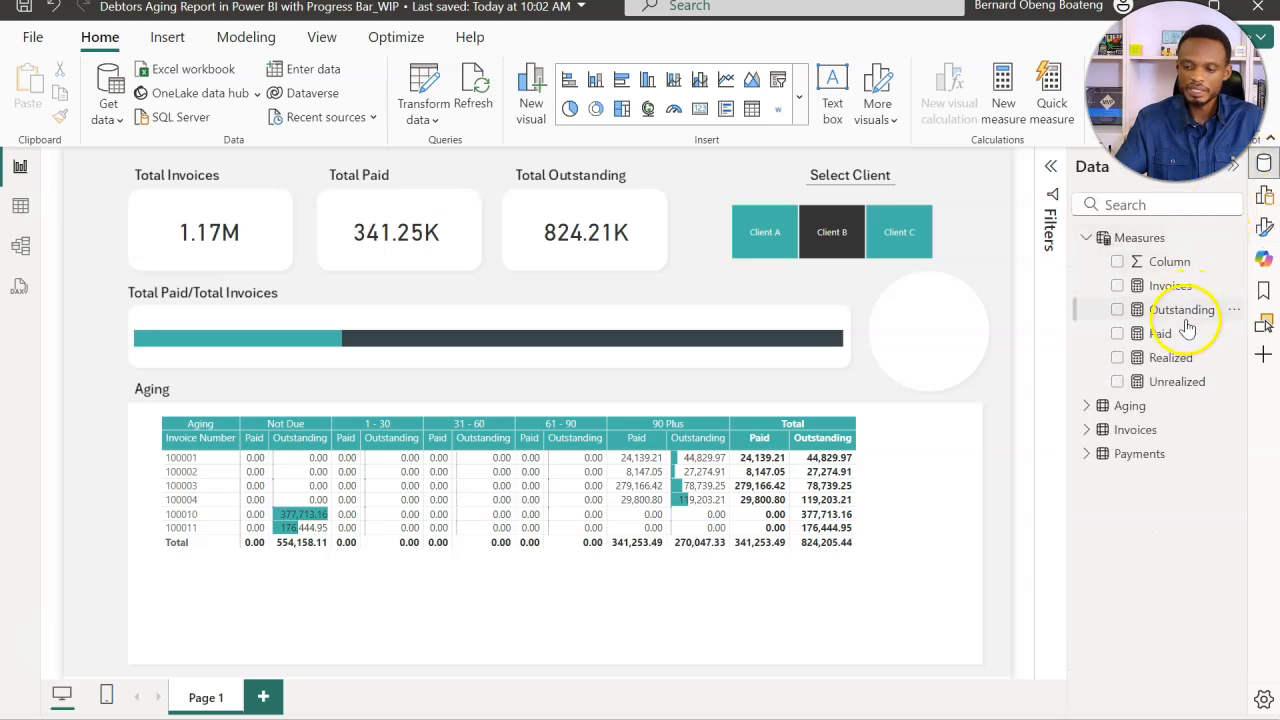
click(1181, 366)
drag(1181, 364, 962, 305)
click(929, 316)
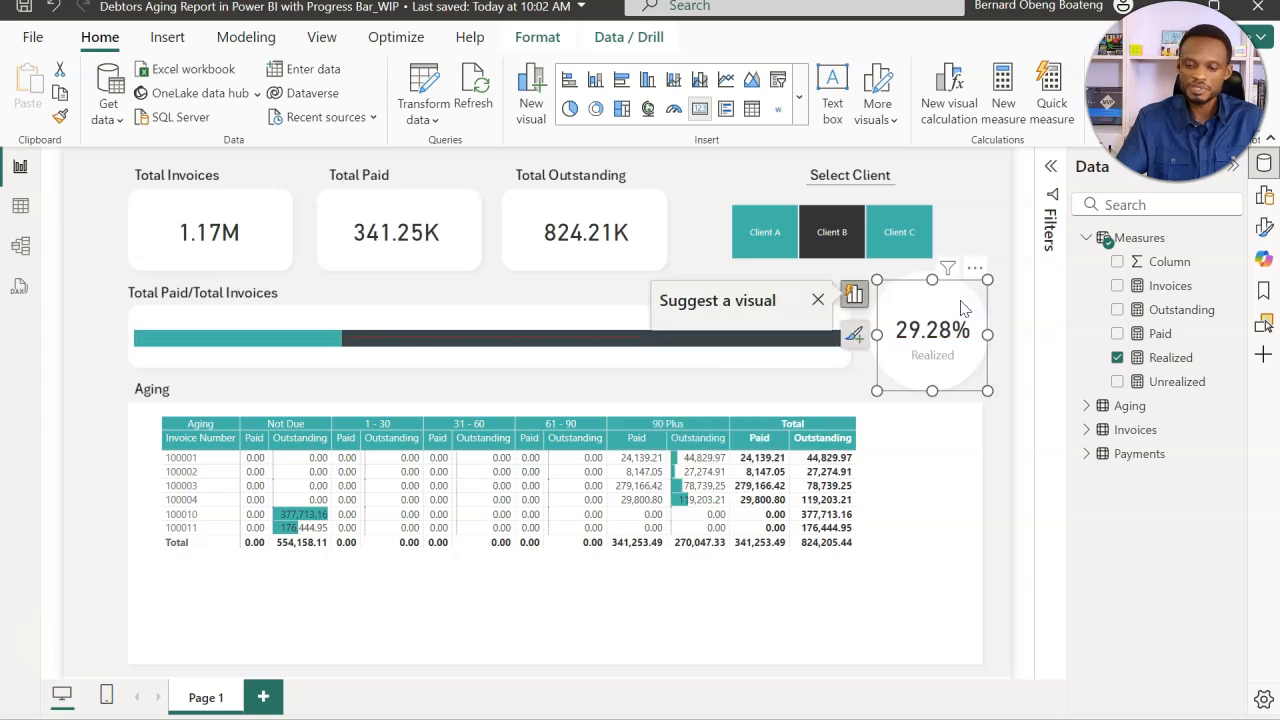
click(963, 216)
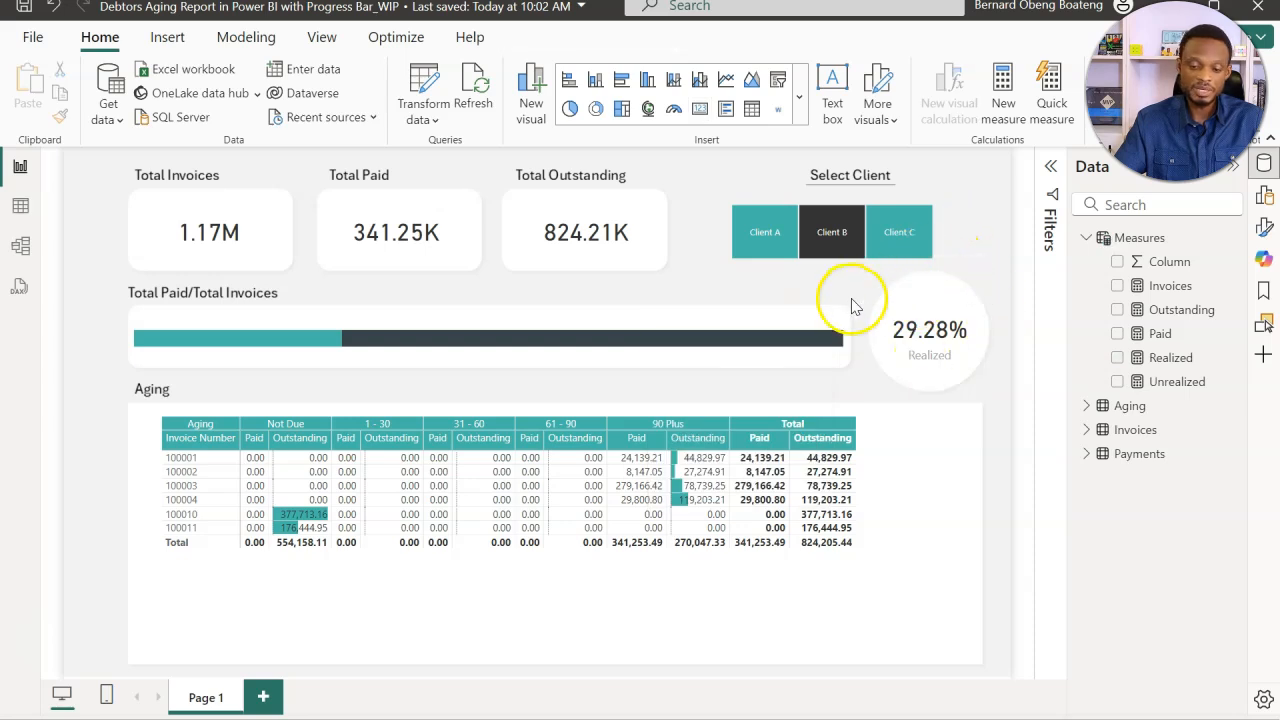
Test the report's response by filtering through Client A, Client B and Client C, clearing the selection once and ending on Client C.
click(783, 250)
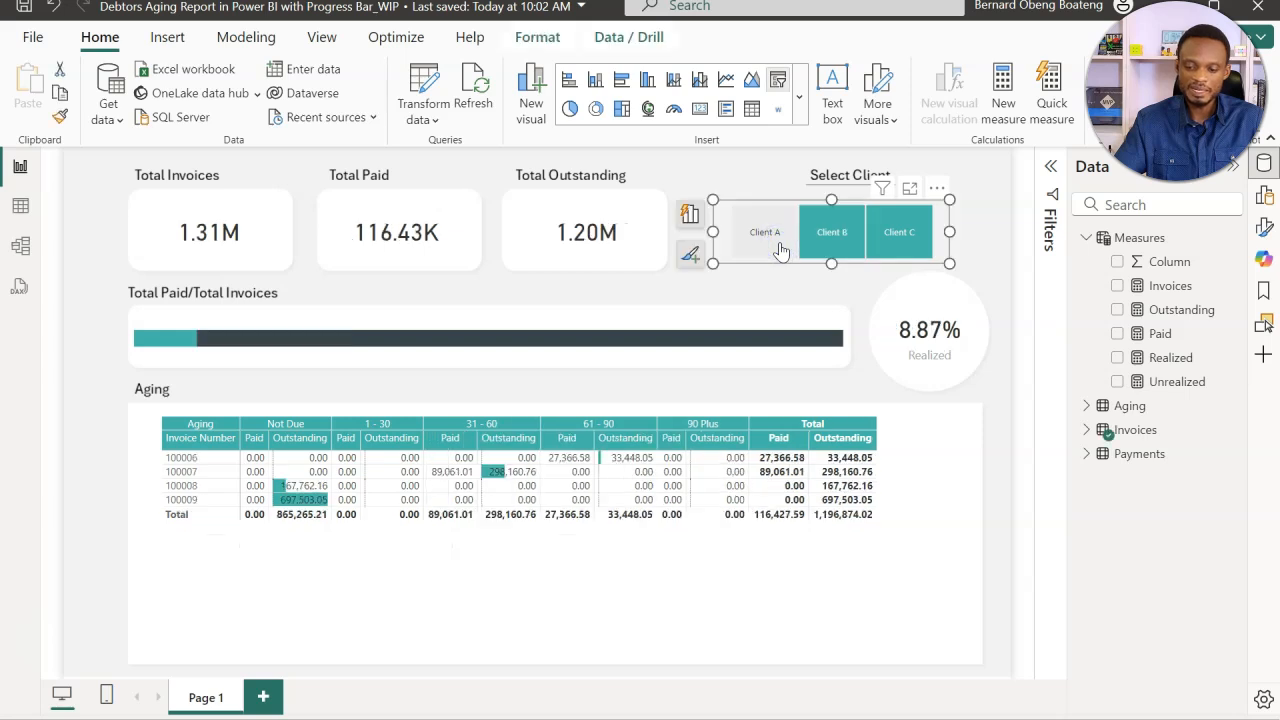
click(832, 246)
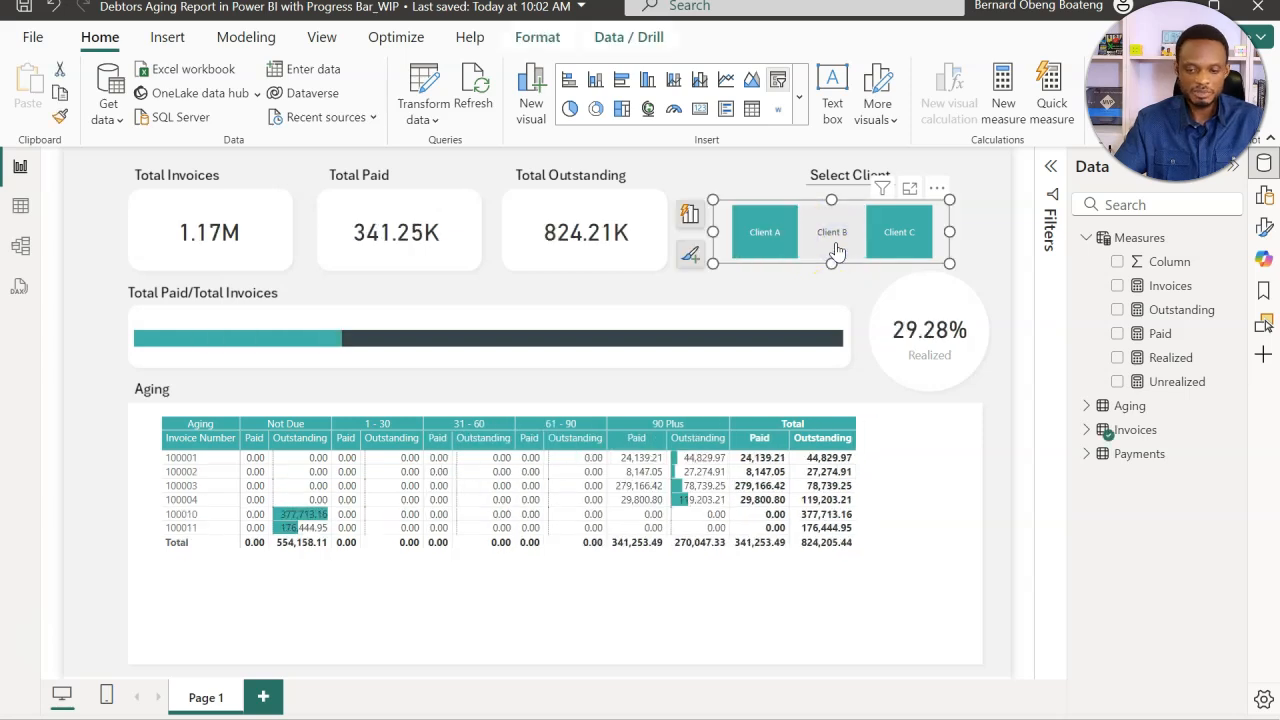
click(894, 234)
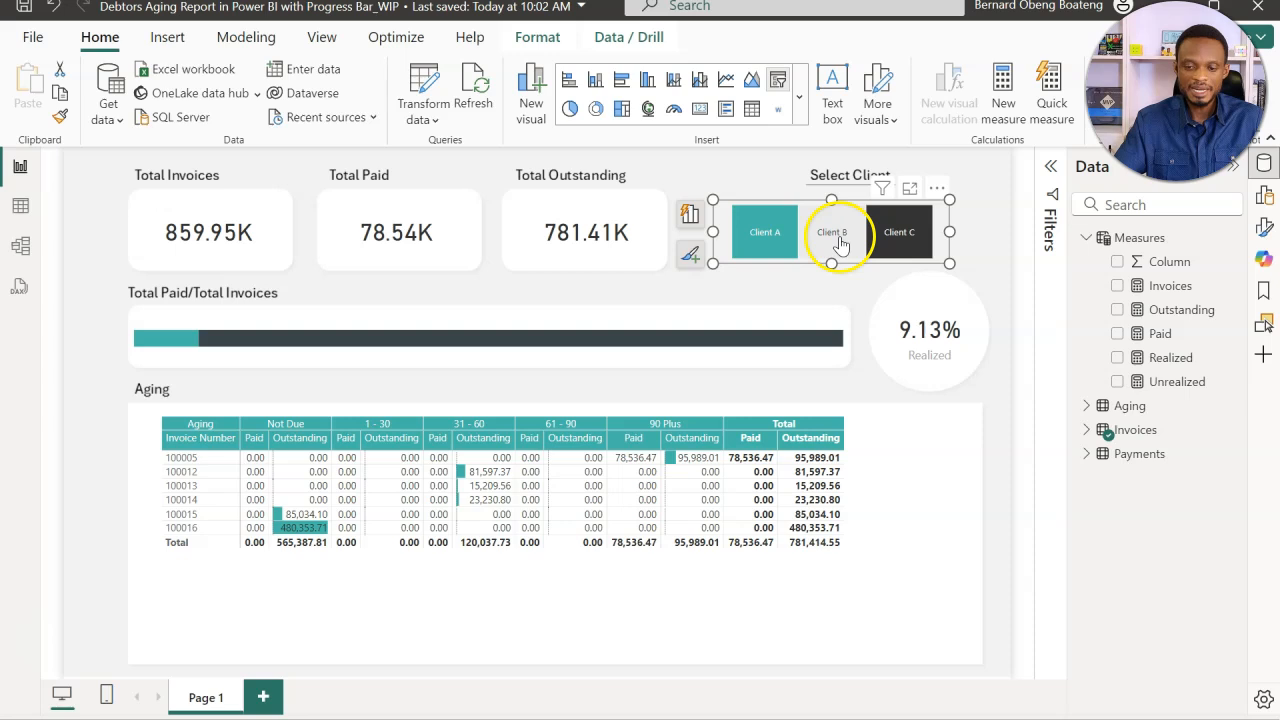
click(840, 245)
click(840, 245)
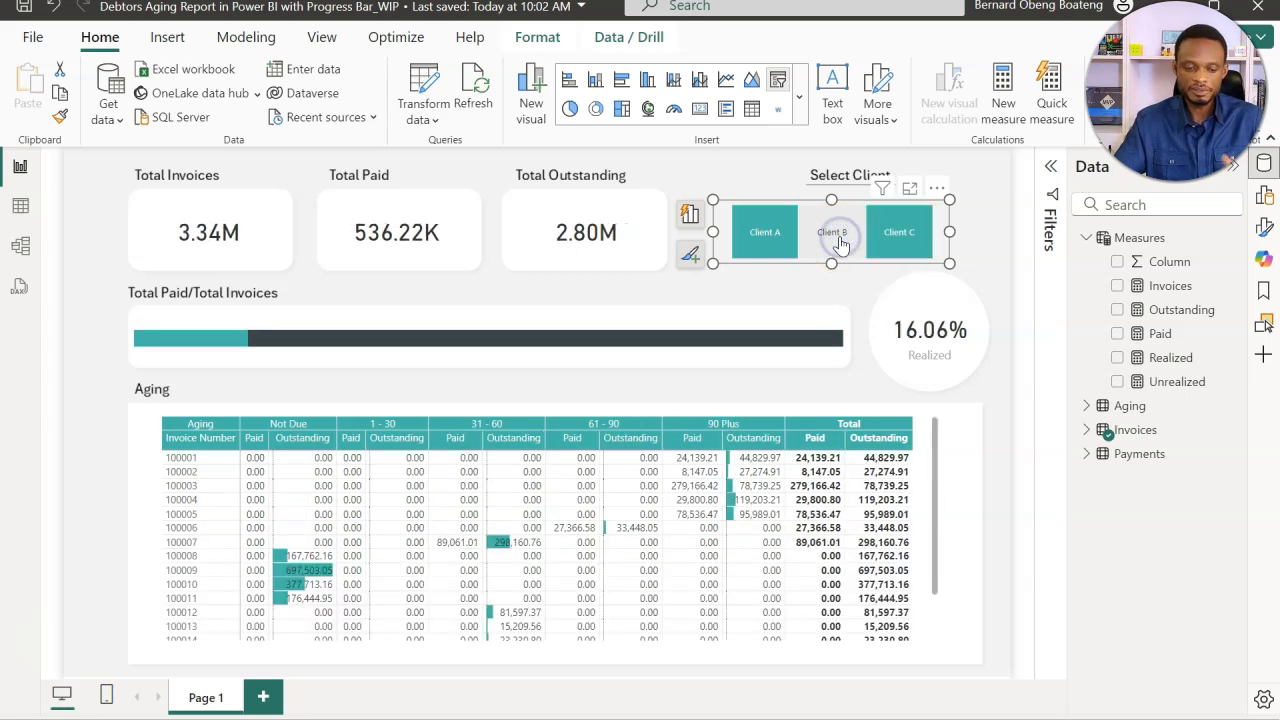
click(840, 245)
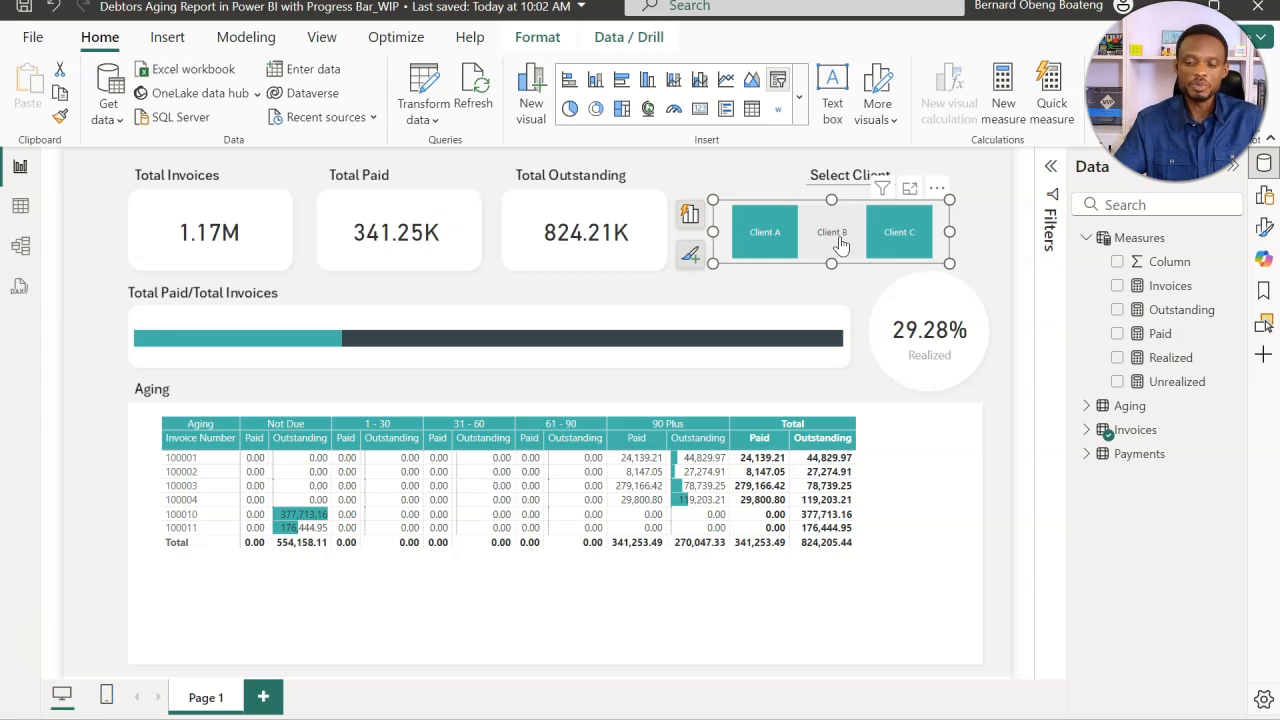
click(900, 240)
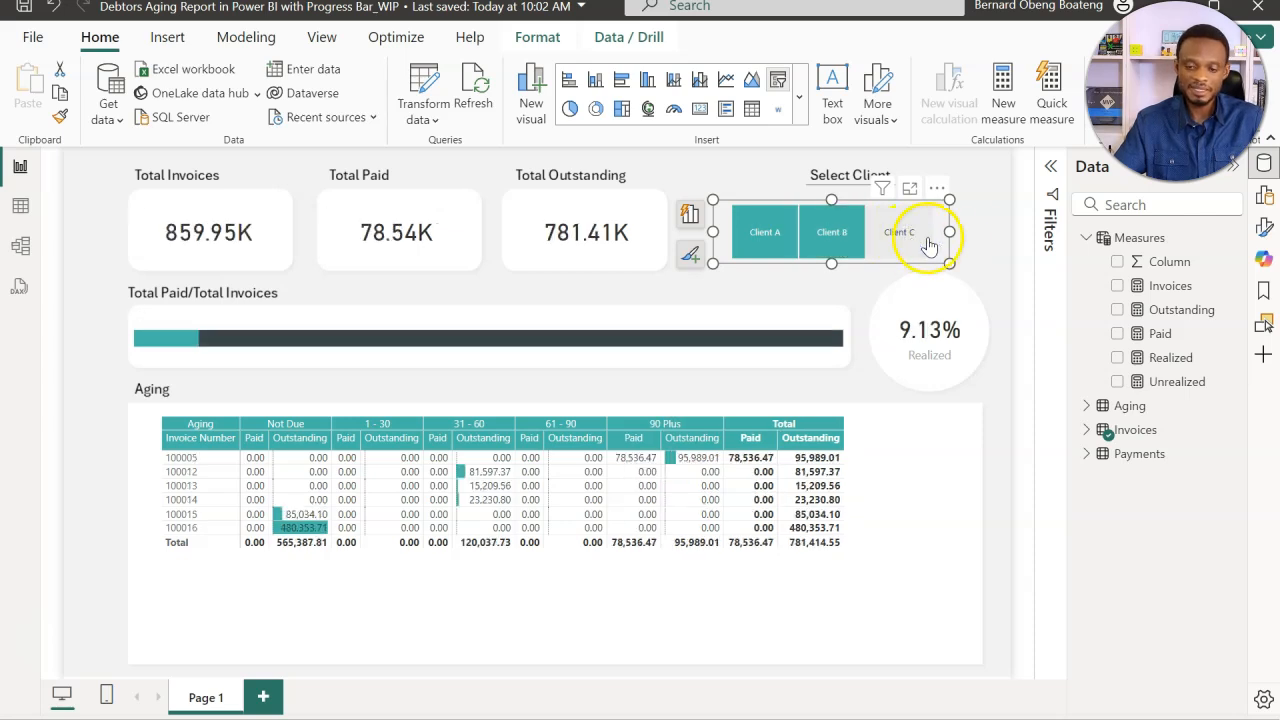
click(971, 238)
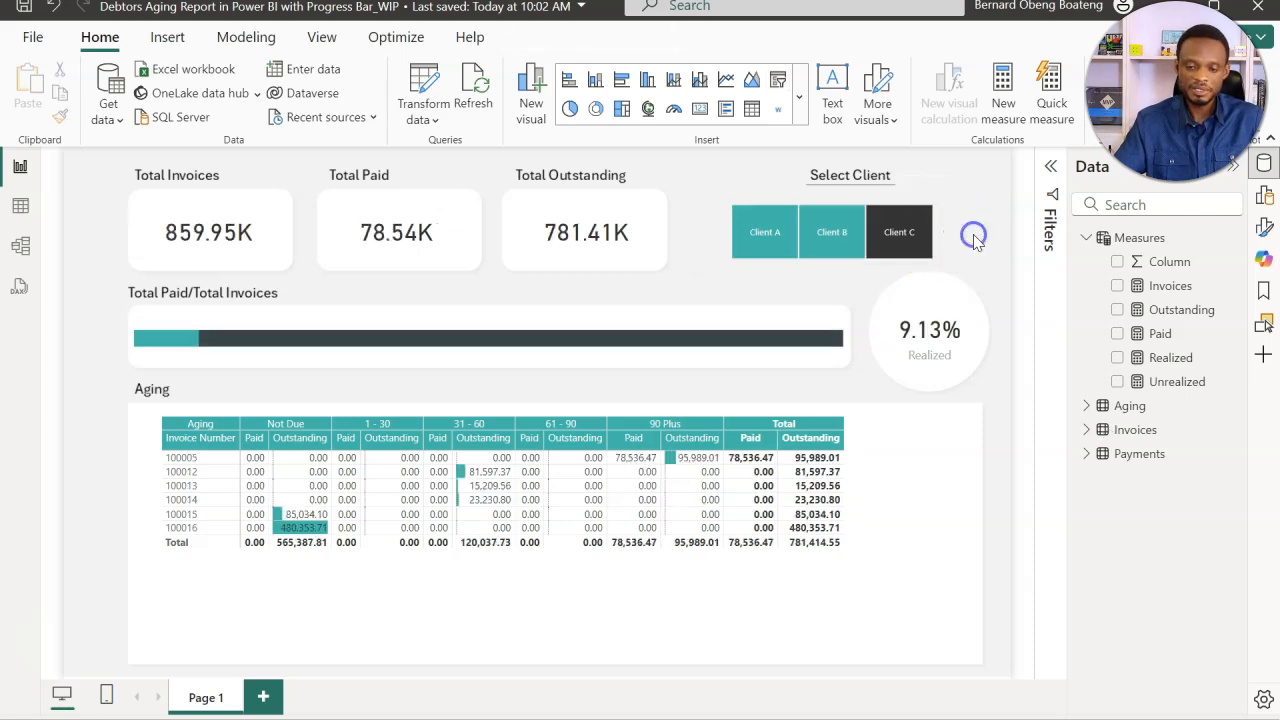
With the client filter cleared, widen the Not Due Paid column and extend the aging matrix across the width of its placeholder.
click(905, 240)
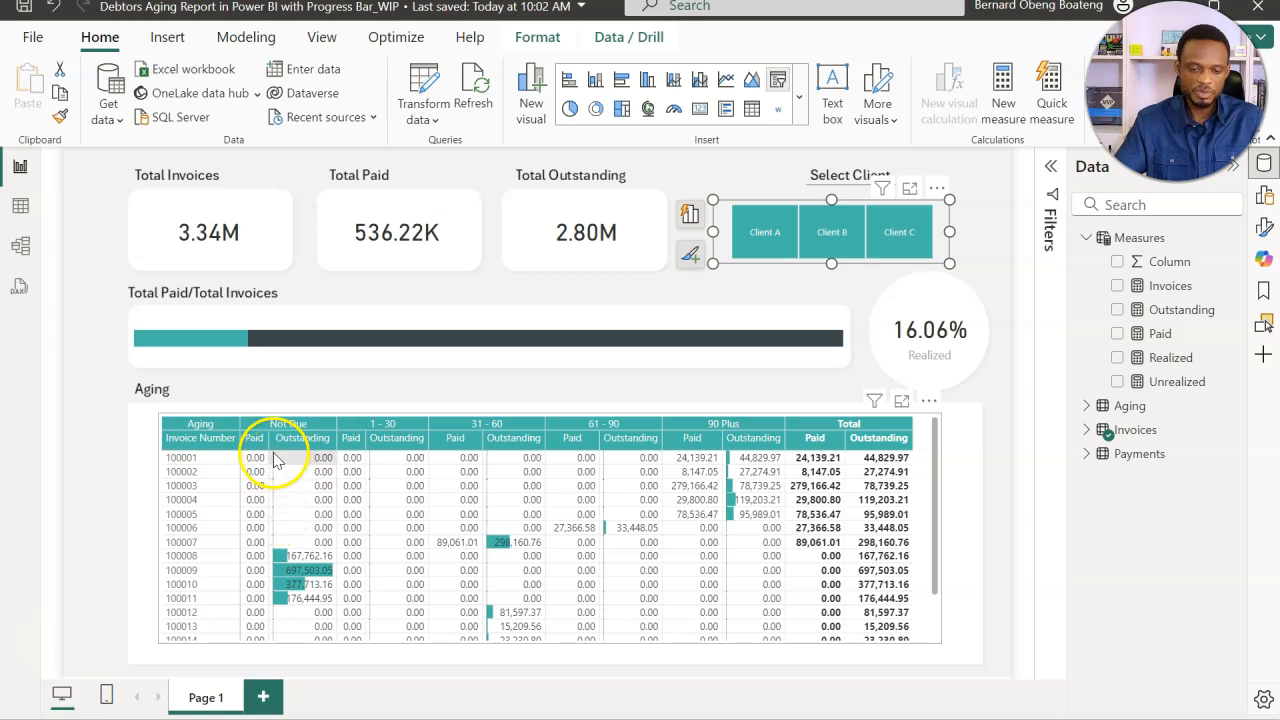
drag(270, 445, 291, 446)
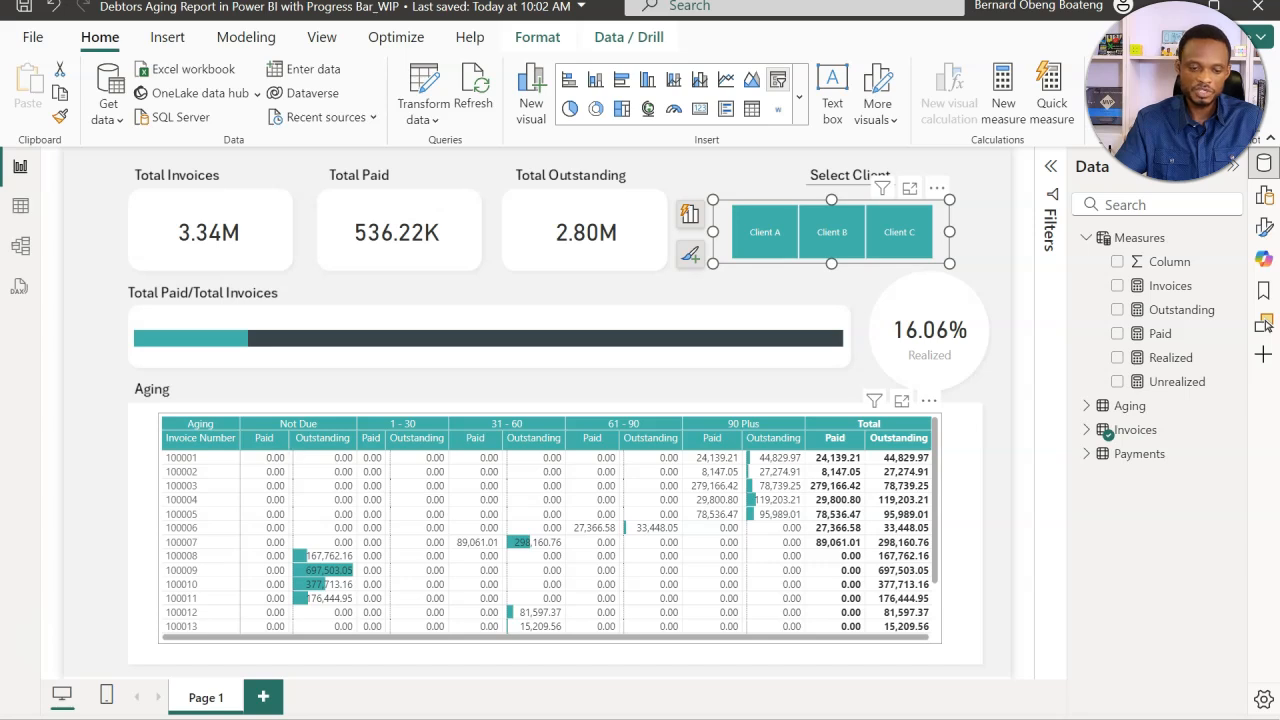
drag(287, 447, 288, 449)
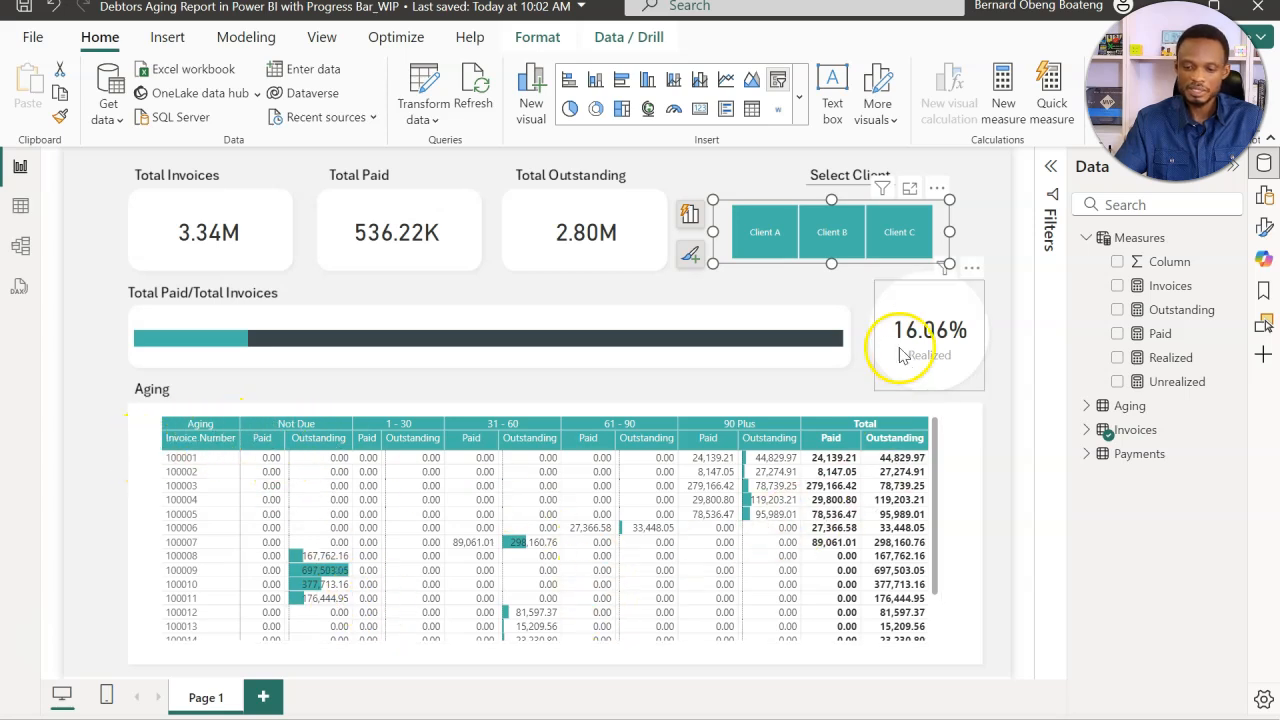
click(943, 519)
drag(941, 529, 971, 529)
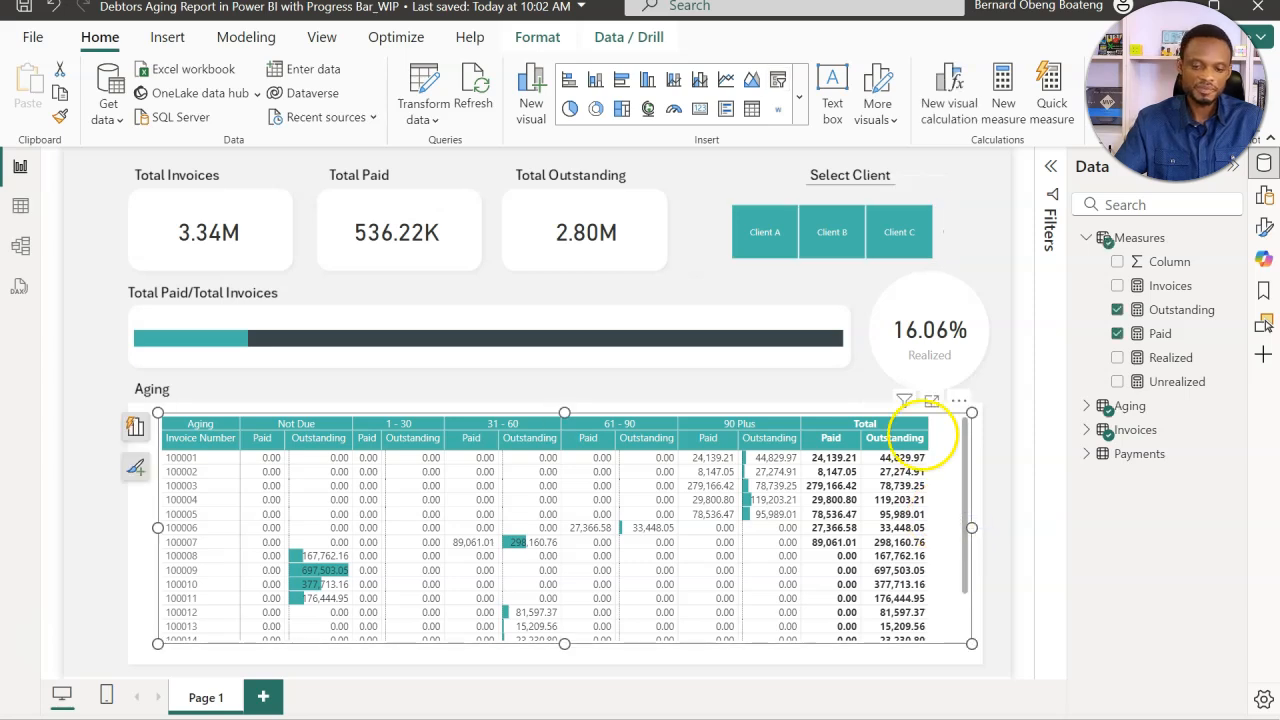
Test the resized report by filtering through Client A, Client B and Client C, ending with the client selection cleared and no visual selected.
click(778, 238)
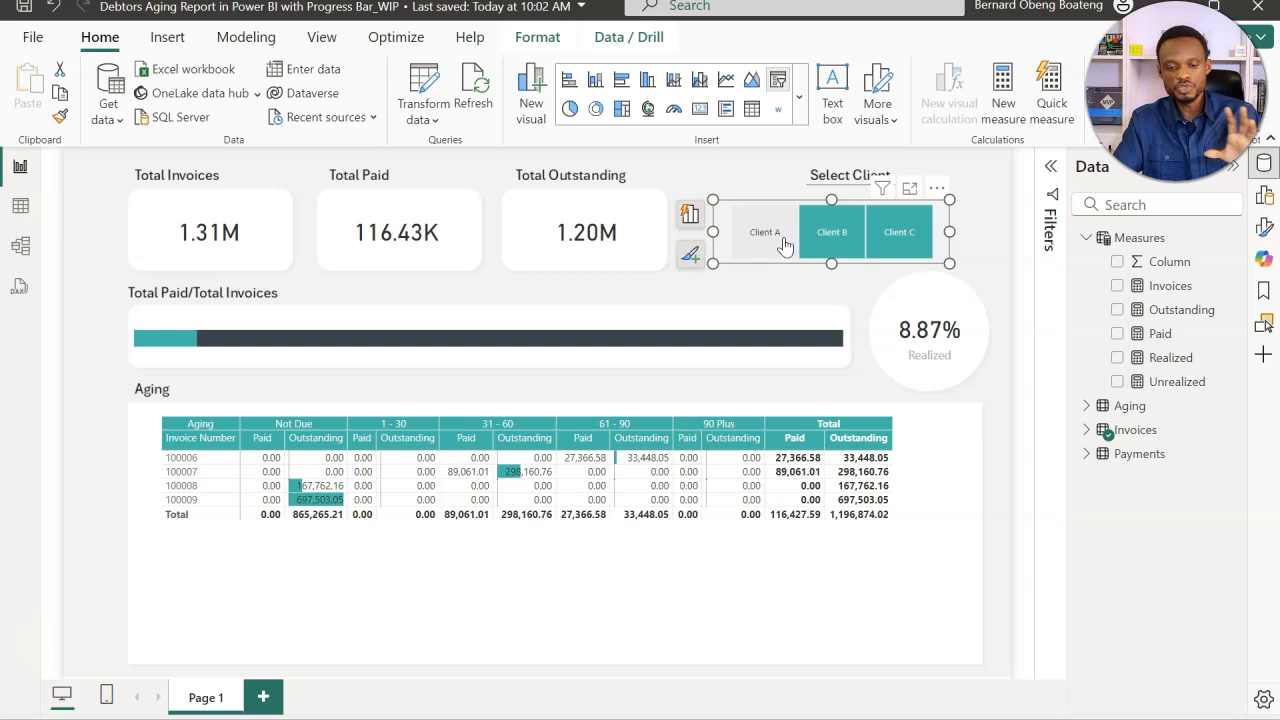
click(820, 240)
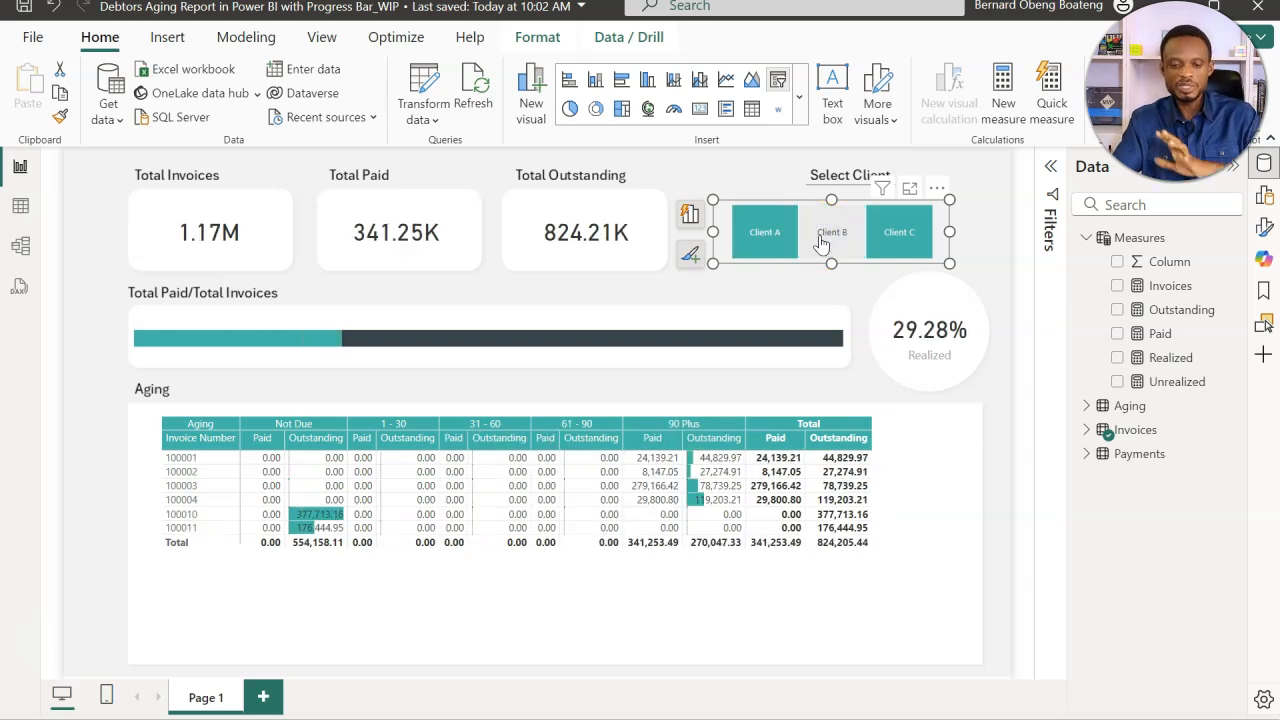
click(880, 240)
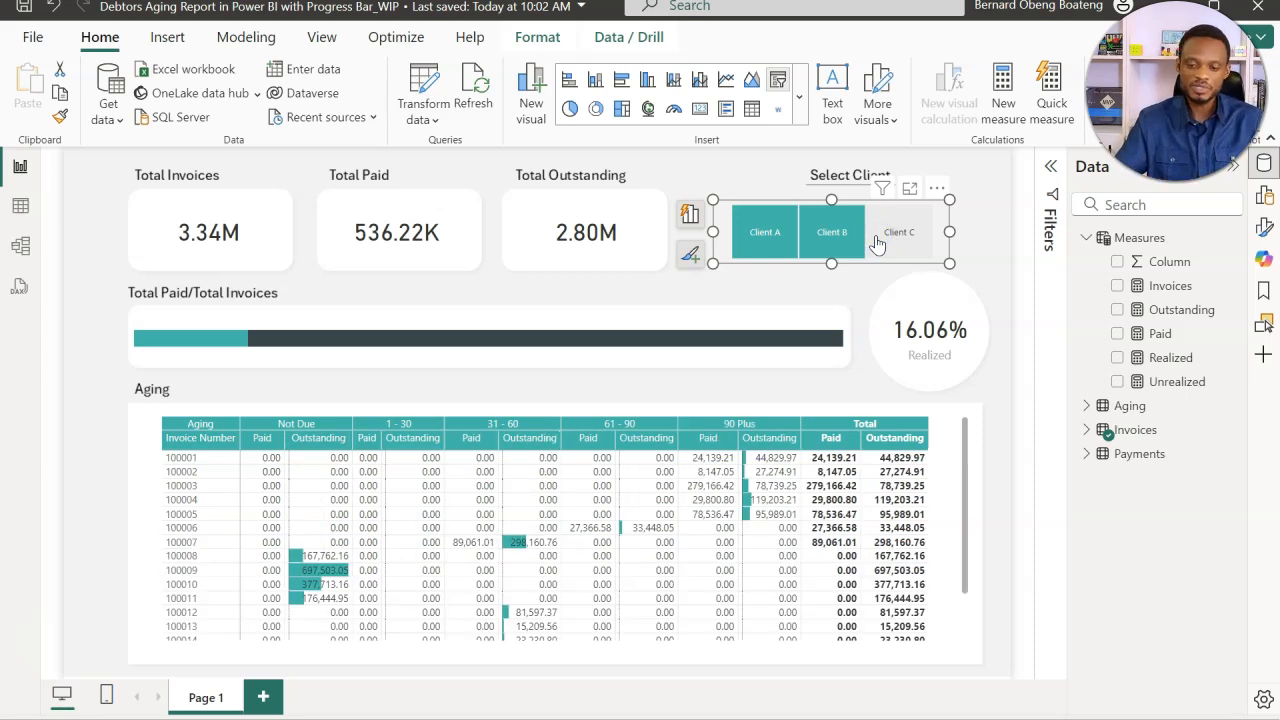
click(675, 288)
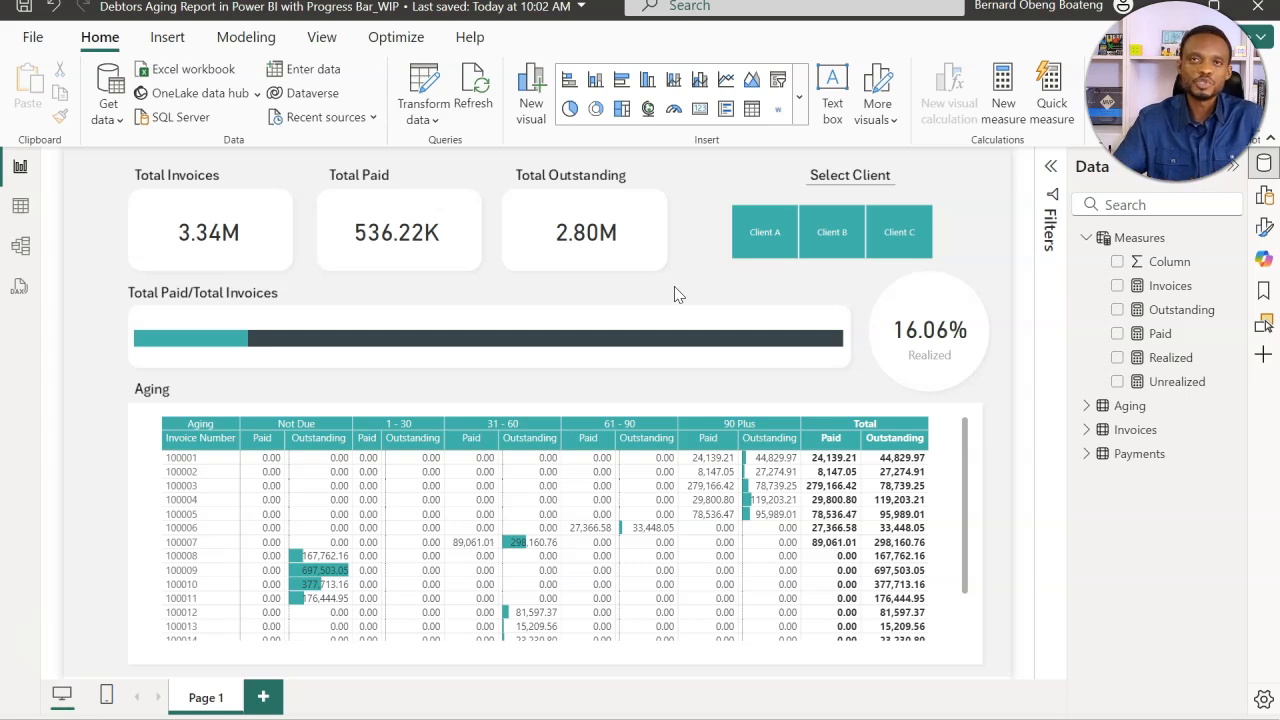
click(667, 294)
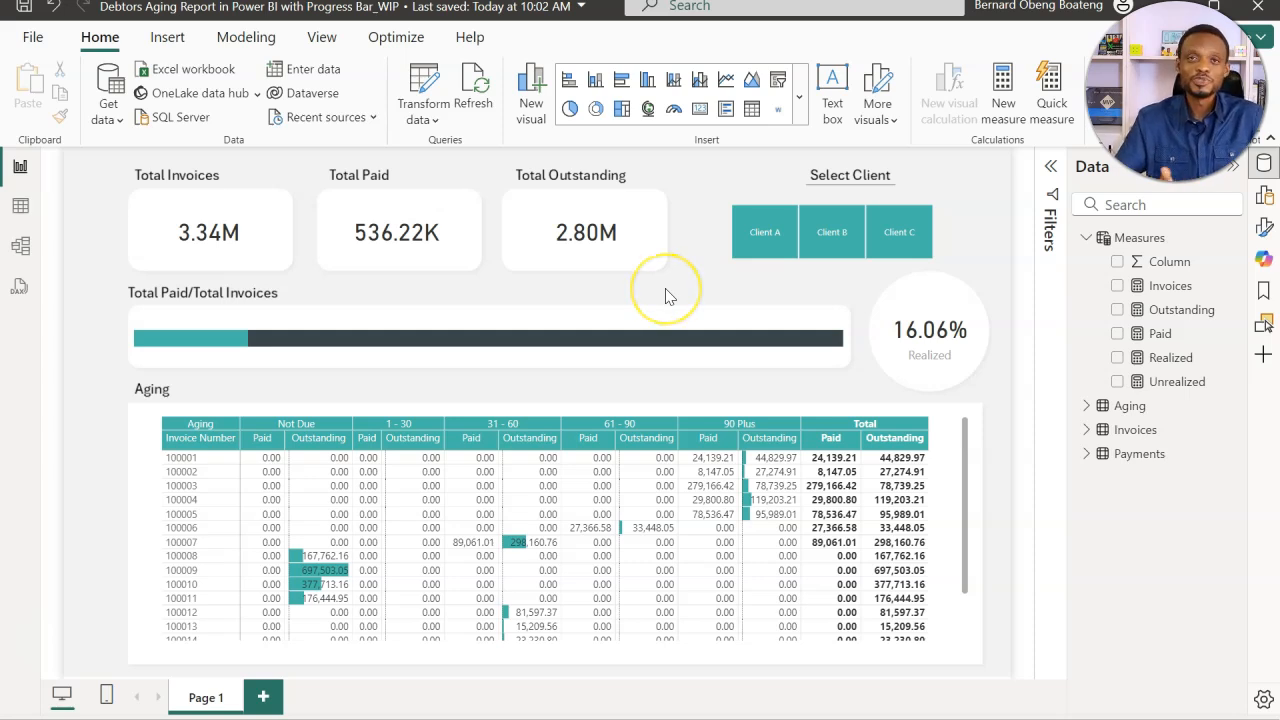